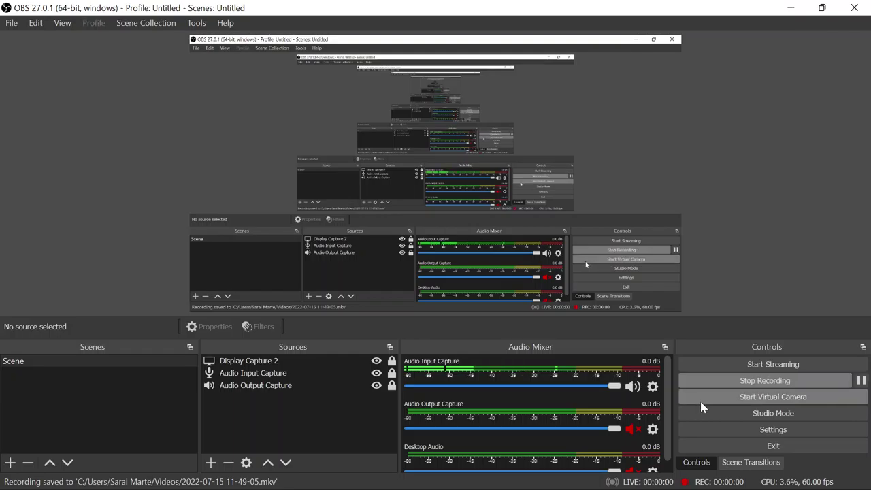
# Hide OBS, glance over the fluid text tutorial and Blender Library tabs, then minimise Chrome
pyautogui.click(792, 7)
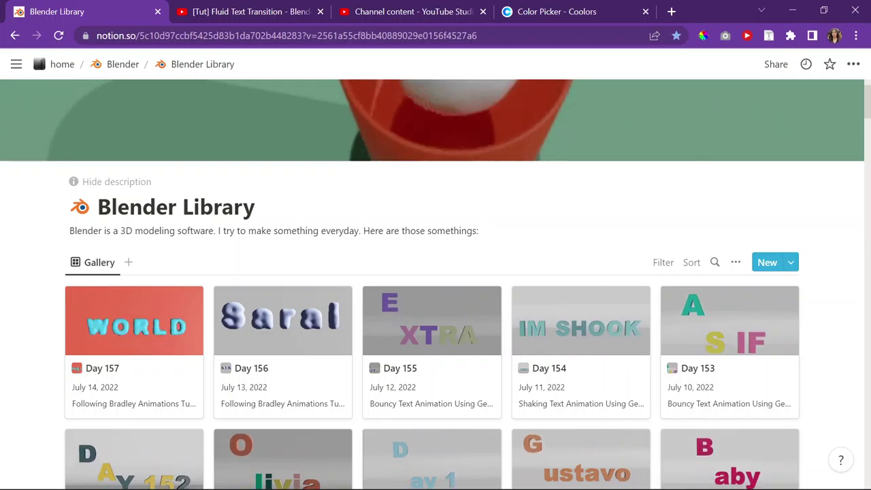
pyautogui.click(301, 10)
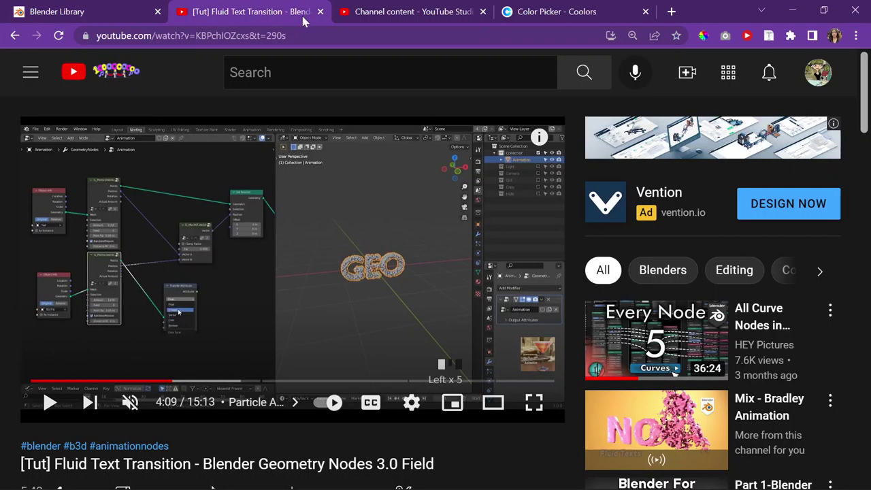
pyautogui.scroll(-4, 310, 212)
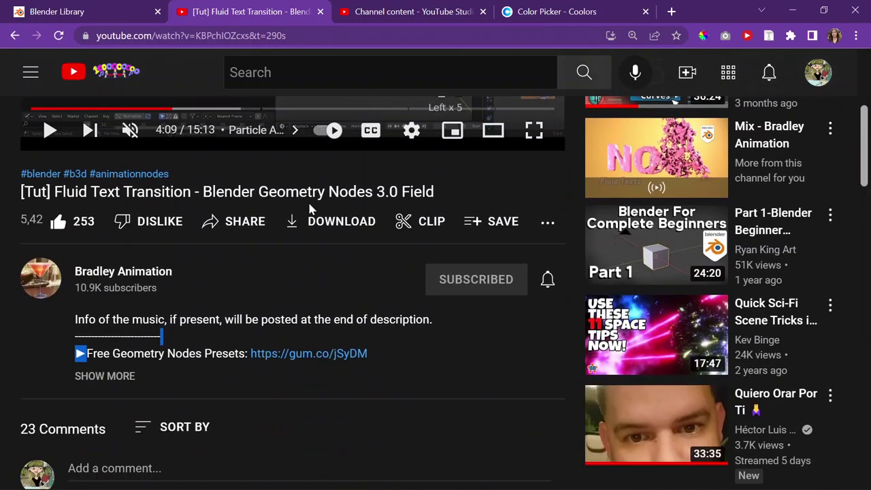
pyautogui.click(129, 11)
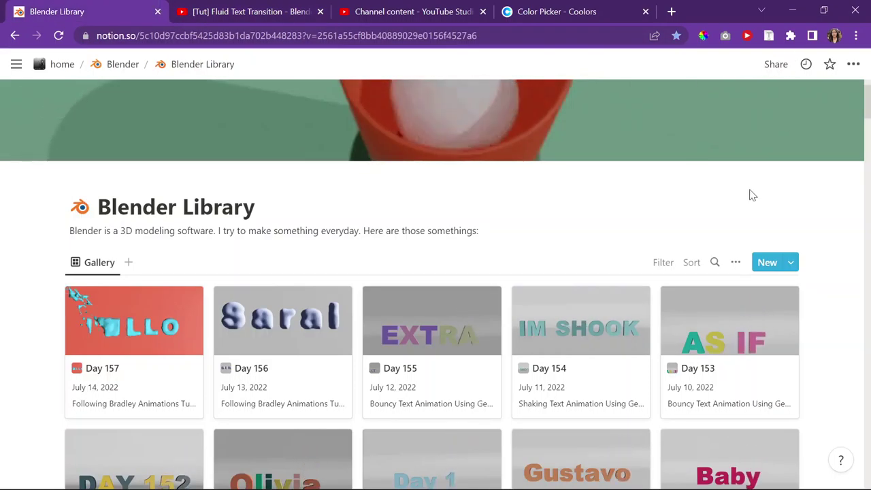
pyautogui.click(804, 6)
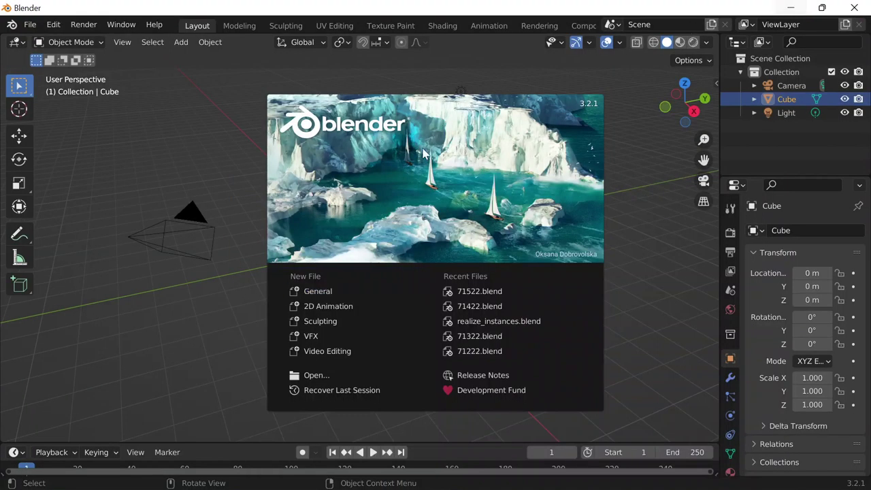
# Start a General file and open the Geometry Nodes workspace with the spreadsheet collapsed
pyautogui.click(339, 291)
pyautogui.scroll(-5, 525, 25)
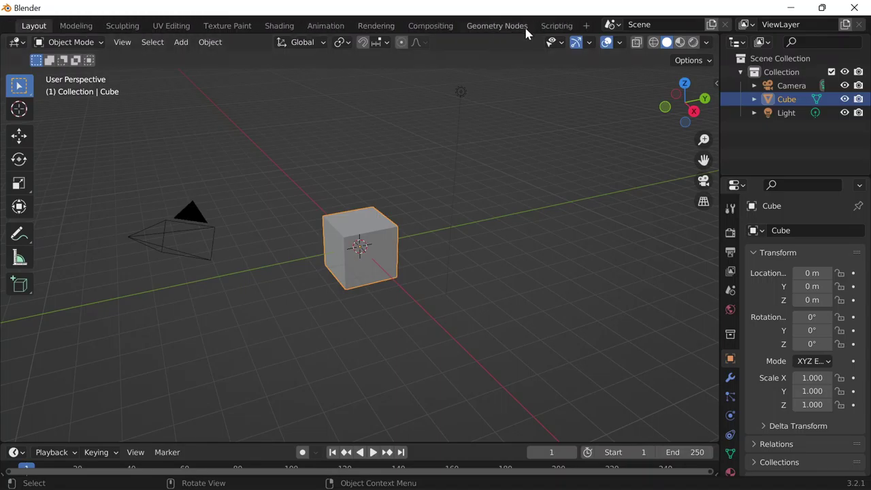
pyautogui.click(504, 26)
pyautogui.moveTo(297, 59); pyautogui.dragTo(10, 54)
# Create a new geometry node tree on the cube and disconnect its Group Output link
pyautogui.scroll(2, 329, 184)
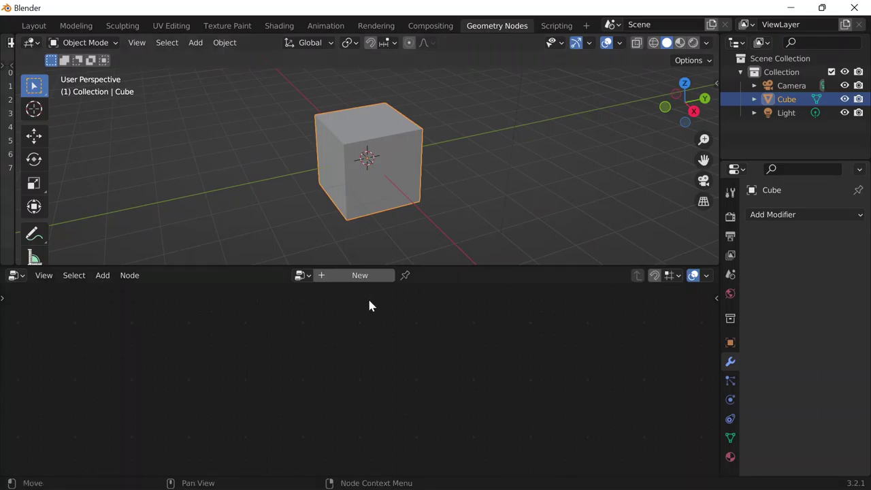
pyautogui.click(360, 276)
pyautogui.moveTo(474, 401); pyautogui.dragTo(228, 435)
pyautogui.scroll(3, 367, 405)
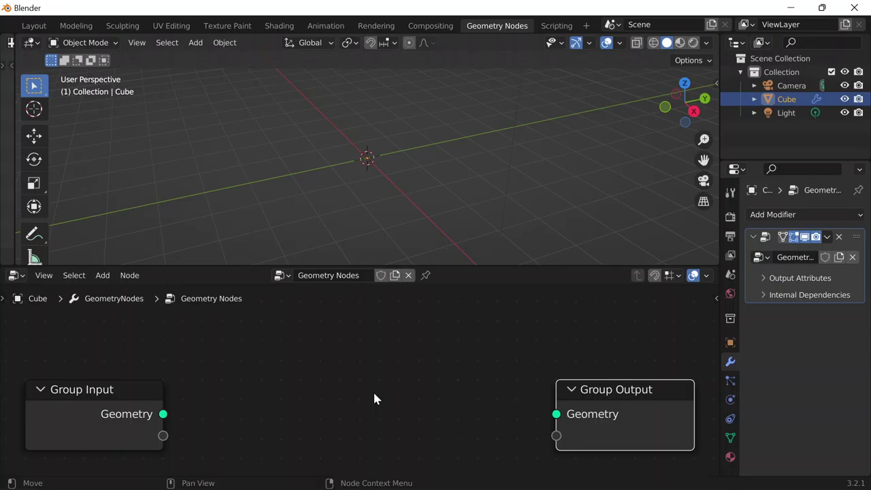
# Add a String to Curves node between Group Input and Group Output
pyautogui.hotkey('shift', 'a')
pyautogui.click(330, 187)
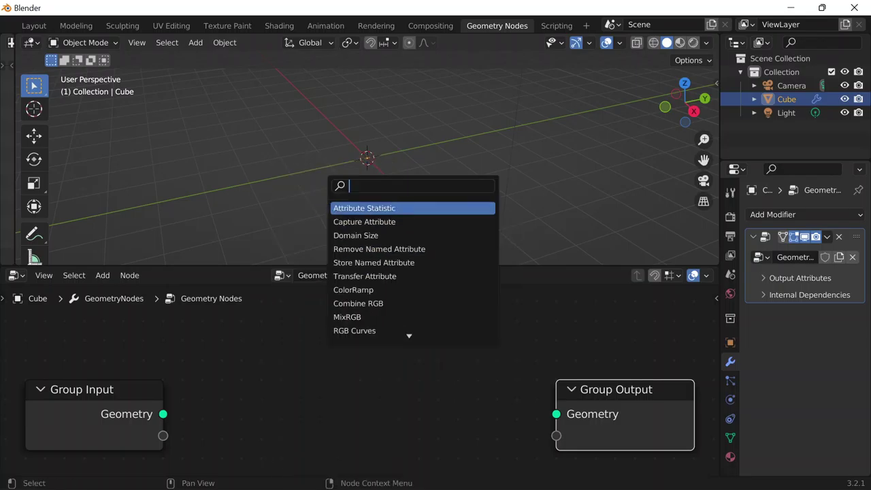
pyautogui.write('strin')
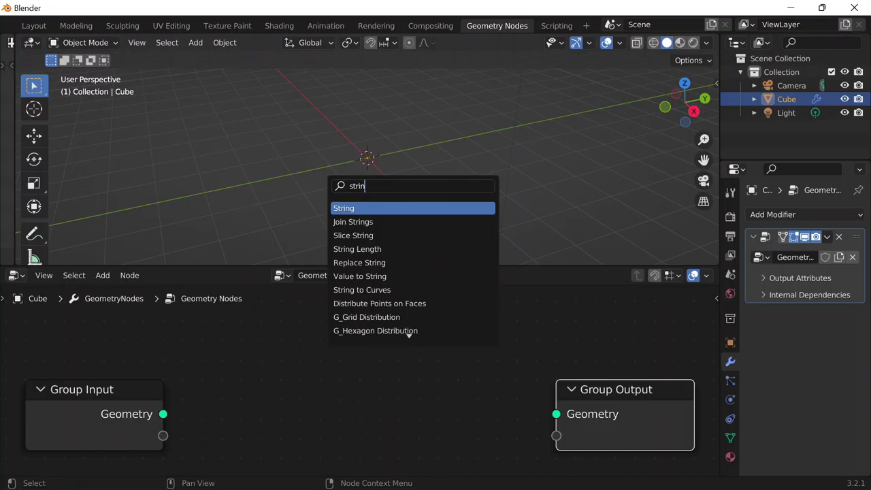
pyautogui.write('g to')
pyautogui.press('Return')
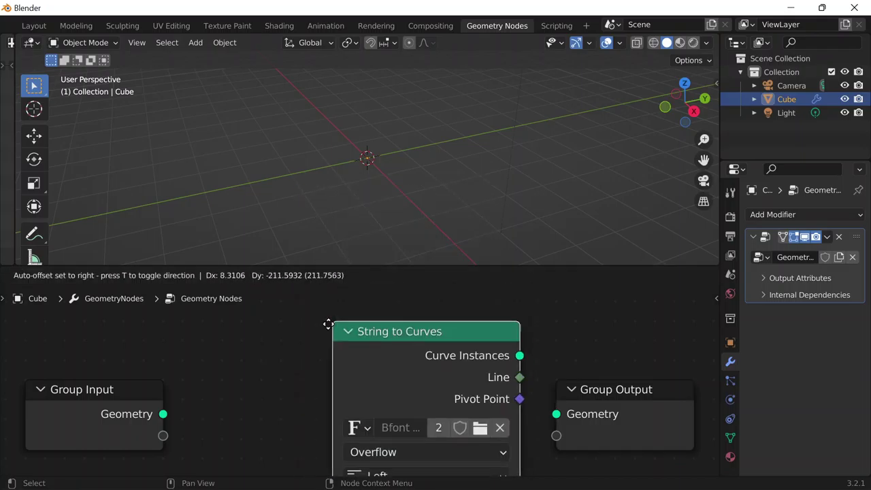
pyautogui.click(365, 322)
pyautogui.scroll(-1, 428, 350)
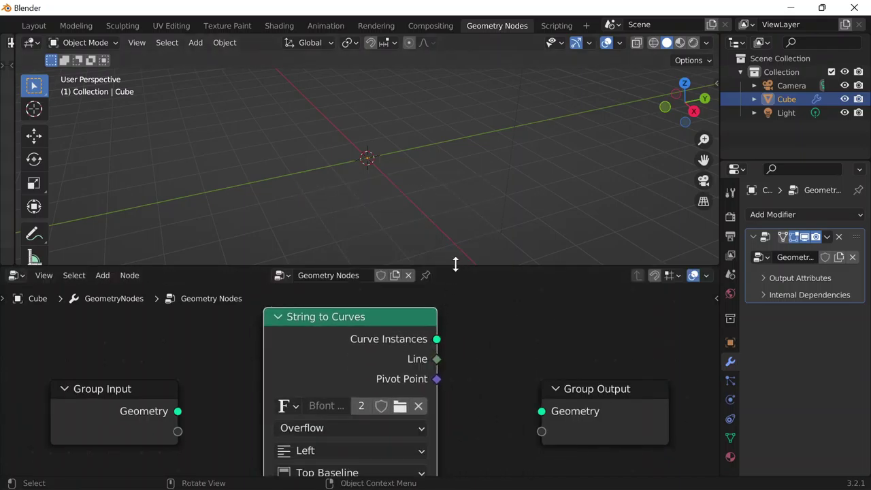
# Resize the editors and expose the String as a modifier input reading Sarai
pyautogui.moveTo(457, 264); pyautogui.dragTo(455, 179)
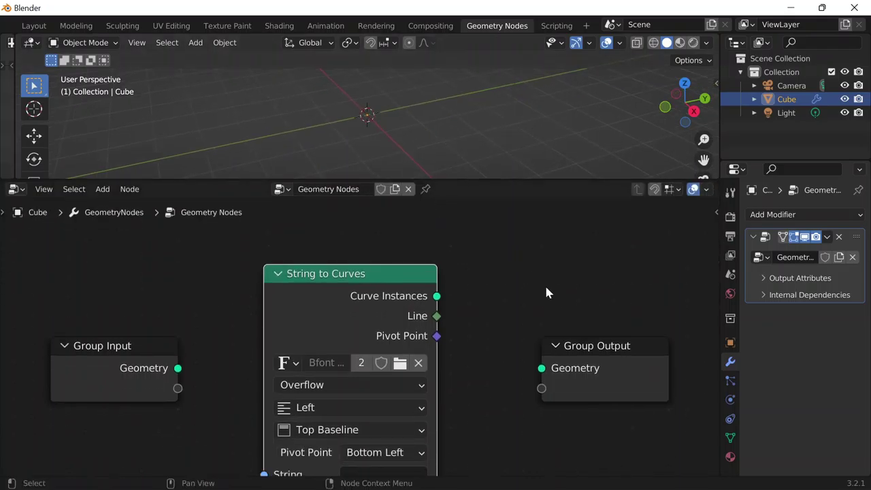
pyautogui.moveTo(720, 120); pyautogui.dragTo(552, 153)
pyautogui.moveTo(550, 110); pyautogui.dragTo(627, 108)
pyautogui.moveTo(415, 338); pyautogui.dragTo(427, 226, button='middle')
pyautogui.moveTo(231, 363); pyautogui.dragTo(144, 277)
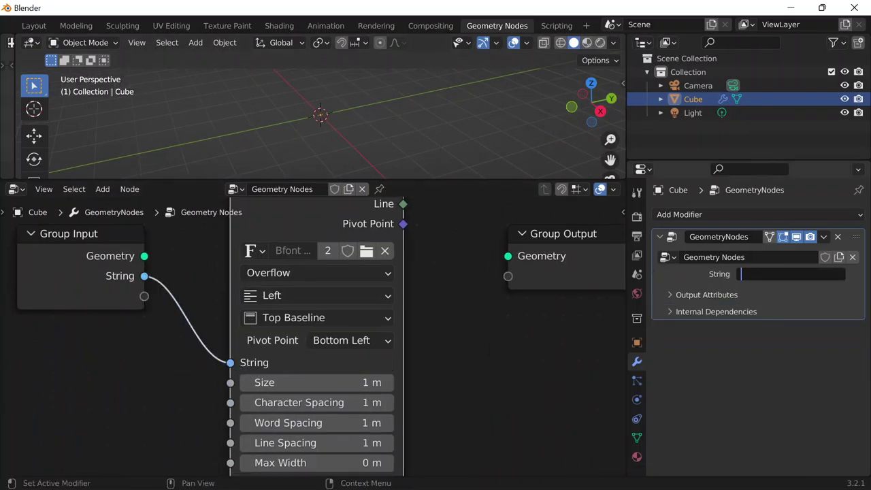
pyautogui.write('Sarai')
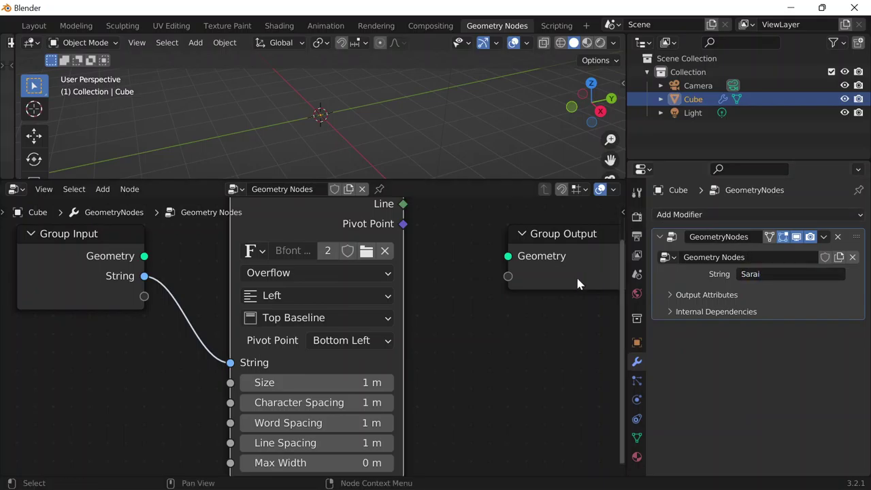
# Connect the text curve instances to Group Output and rotate them 90° on X
pyautogui.moveTo(510, 351); pyautogui.dragTo(477, 405, button='middle')
pyautogui.moveTo(416, 286); pyautogui.dragTo(410, 326, button='middle')
pyautogui.moveTo(365, 268); pyautogui.dragTo(476, 340)
pyautogui.moveTo(479, 349); pyautogui.dragTo(469, 341)
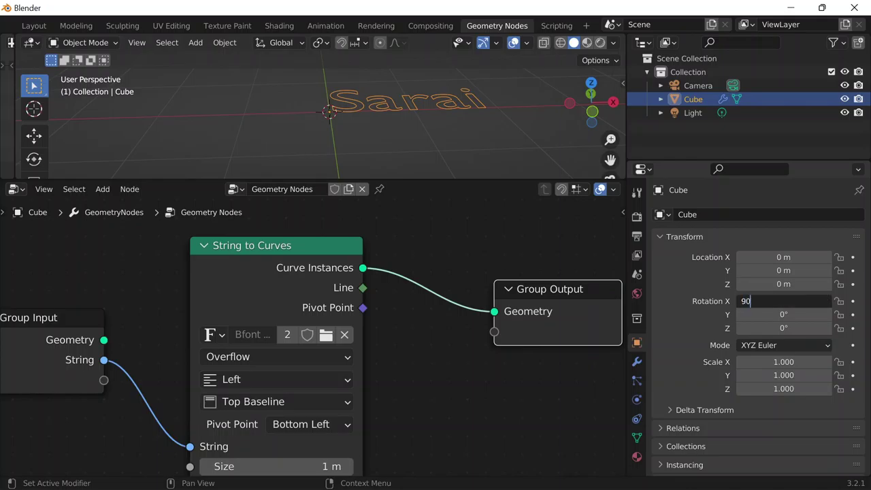
pyautogui.press('Return')
pyautogui.keyDown('shift'); pyautogui.moveTo(479, 150); pyautogui.dragTo(424, 180, button='middle'); pyautogui.keyUp('shift')
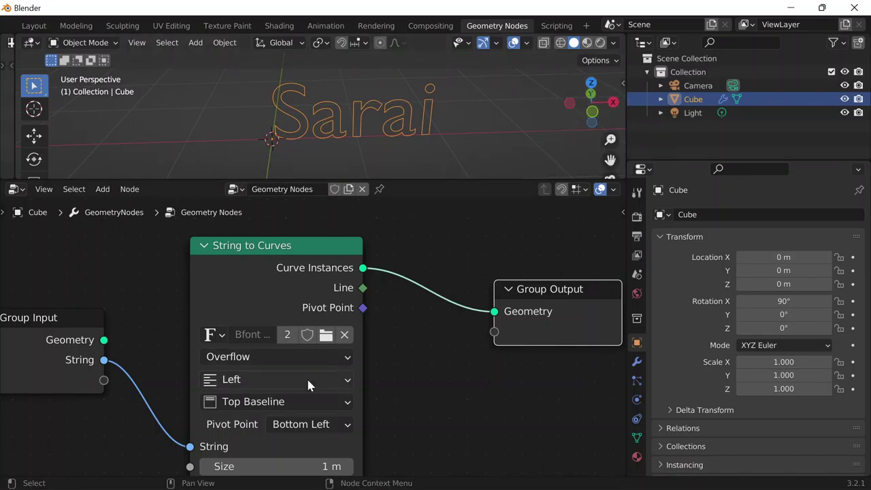
pyautogui.click(327, 336)
# Load Arial Black as the text font and set Character Spacing to 1.2 m
pyautogui.click(307, 142)
pyautogui.doubleClick(308, 141)
pyautogui.moveTo(380, 382); pyautogui.dragTo(380, 305, button='middle')
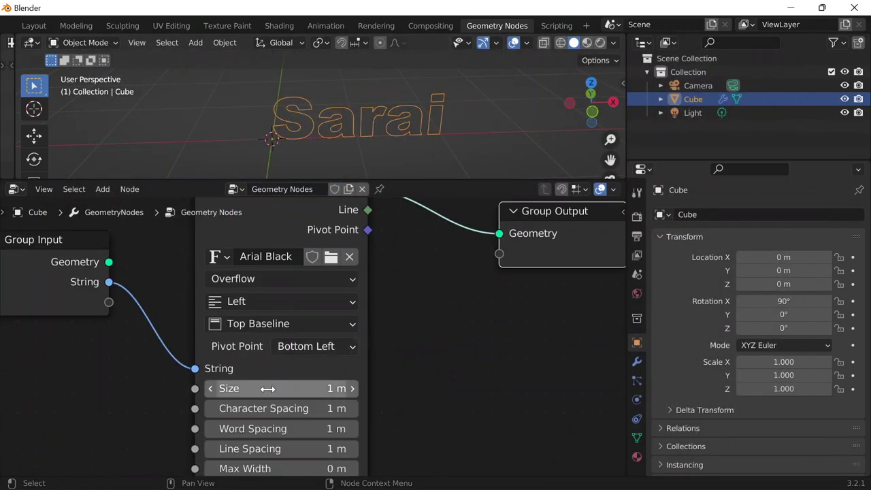
pyautogui.doubleClick(276, 411)
pyautogui.write('1.2')
pyautogui.press('Return')
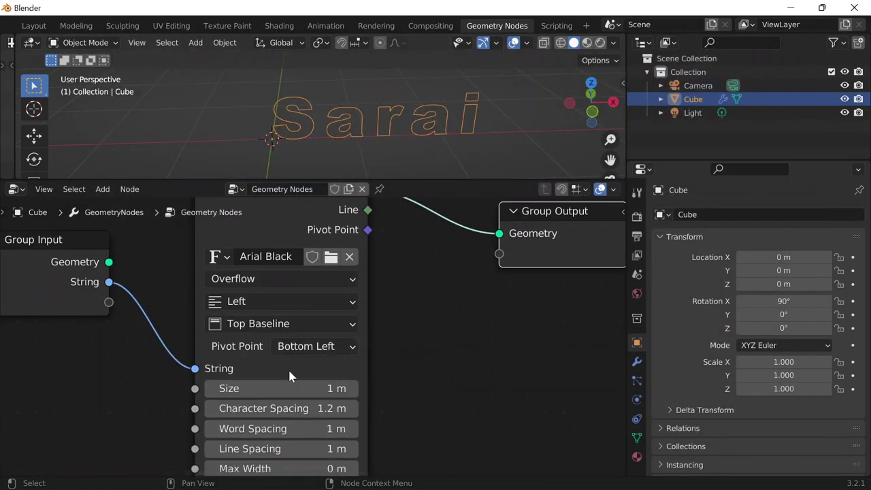
# Insert a Fill Curve node on the link between the text curves and Group Output
pyautogui.moveTo(466, 302); pyautogui.dragTo(416, 387, button='middle')
pyautogui.moveTo(489, 158)
pyautogui.mouseDown(button='middle')
pyautogui.moveTo(474, 152)
pyautogui.moveTo(499, 164)
pyautogui.mouseUp(button='middle')
pyautogui.moveTo(390, 317); pyautogui.dragTo(355, 325, button='middle')
pyautogui.moveTo(467, 327); pyautogui.dragTo(572, 303)
pyautogui.hotkey('shift', 'a')
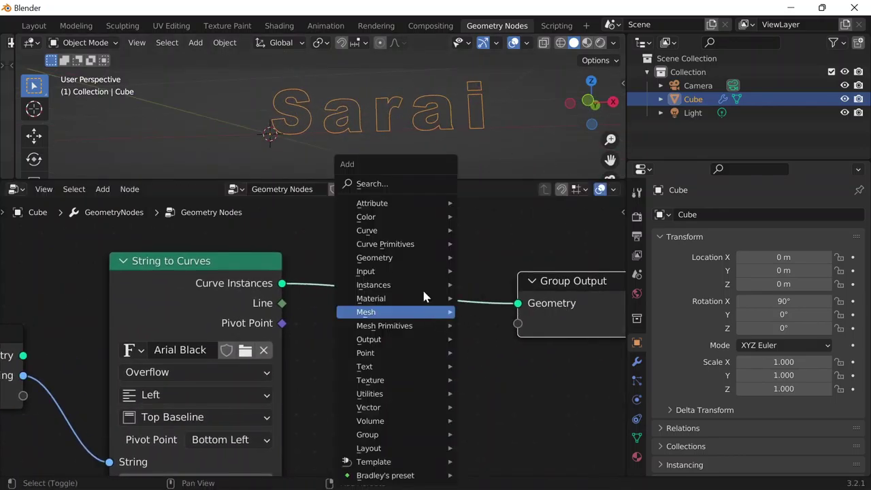
pyautogui.click(361, 182)
pyautogui.write('fil')
pyautogui.press('Return')
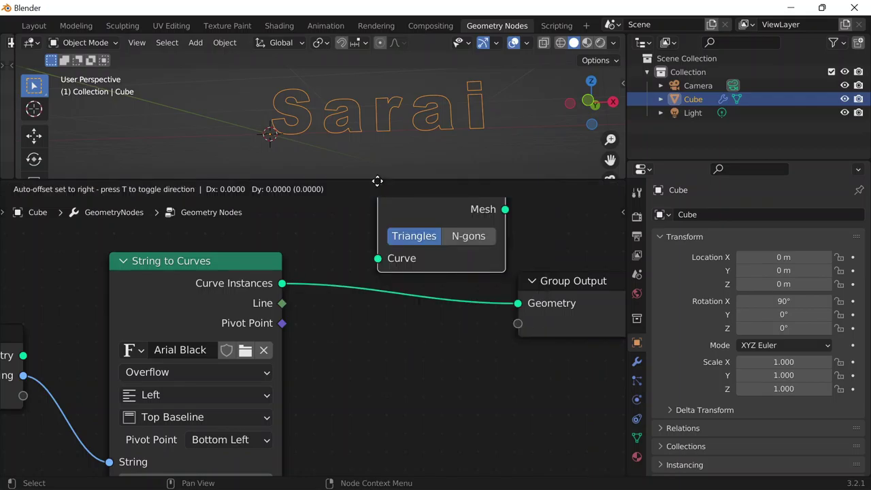
pyautogui.click(374, 267)
# Set Fill Curve to N-gons, checking the filled letters in wireframe before returning to solid shading
pyautogui.moveTo(204, 286)
pyautogui.mouseDown()
pyautogui.moveTo(208, 267)
pyautogui.moveTo(206, 276)
pyautogui.mouseUp()
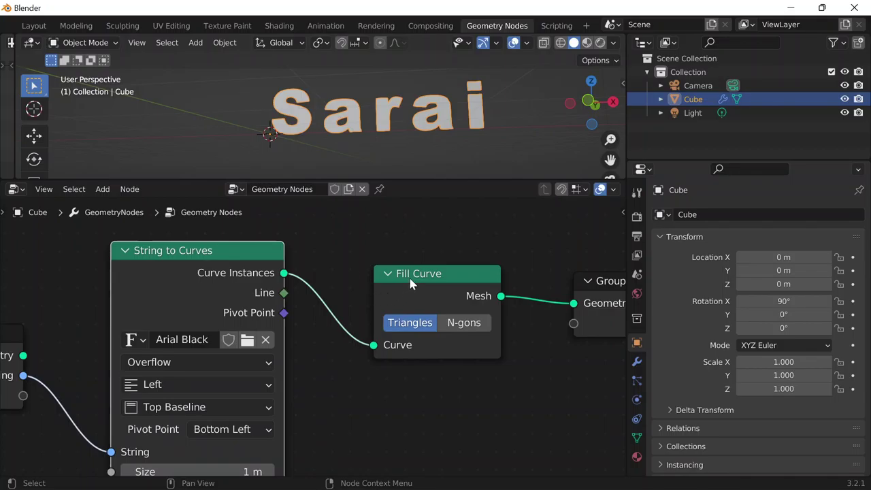
pyautogui.moveTo(410, 284); pyautogui.dragTo(392, 268)
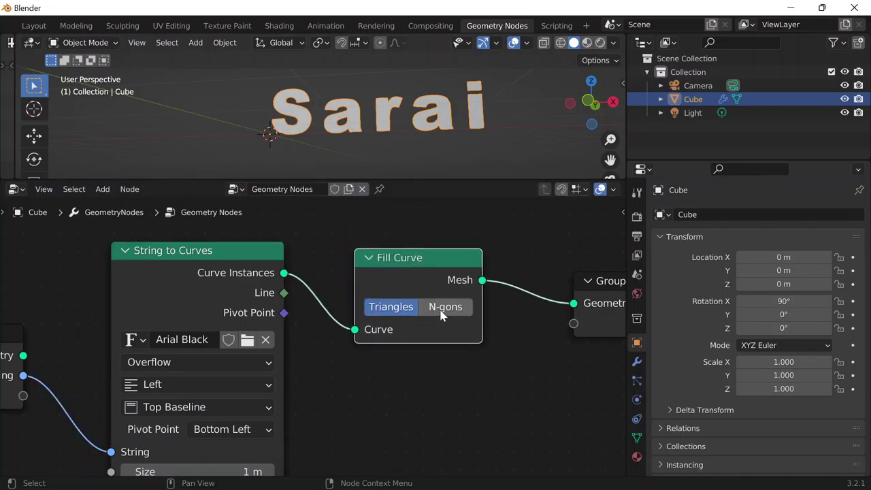
pyautogui.hotkey('shift', 'z')
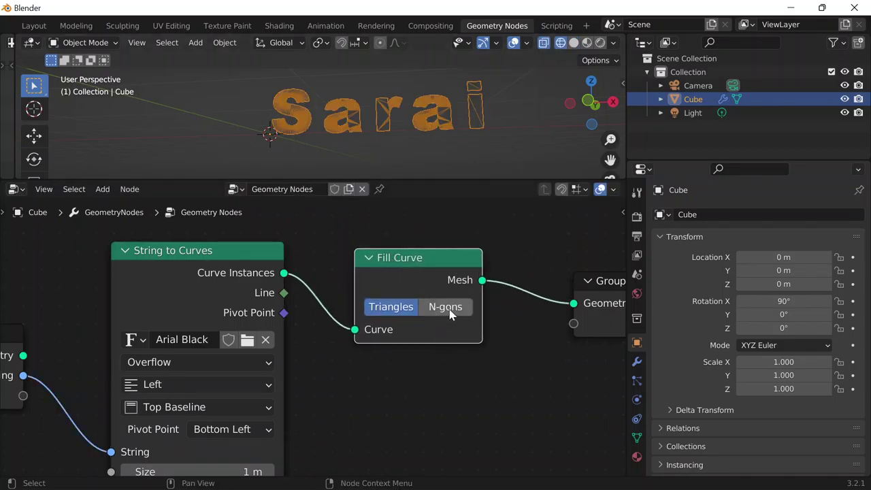
pyautogui.click(449, 310)
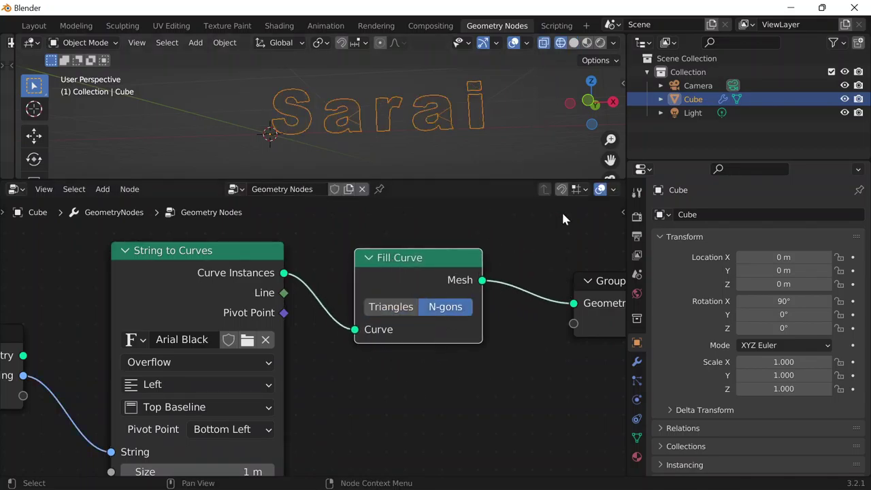
pyautogui.click(573, 43)
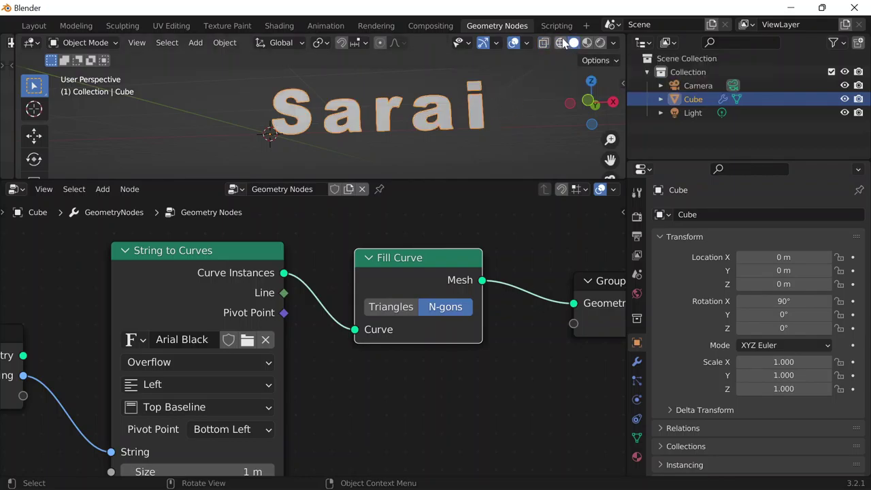
# Tidy the node layout, moving Group Output right and Fill Curve up-left
pyautogui.moveTo(512, 319); pyautogui.dragTo(354, 379, button='middle')
pyautogui.moveTo(463, 349); pyautogui.dragTo(553, 334)
pyautogui.moveTo(250, 345); pyautogui.dragTo(254, 332)
pyautogui.moveTo(431, 116); pyautogui.dragTo(444, 137, button='middle')
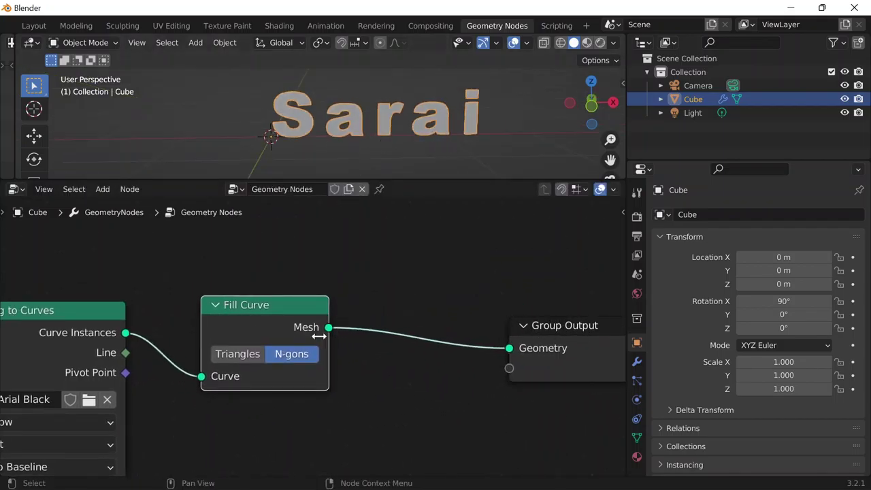
pyautogui.moveTo(274, 305); pyautogui.dragTo(257, 287)
pyautogui.moveTo(352, 344); pyautogui.dragTo(275, 299)
pyautogui.hotkey('shift', 'a')
pyautogui.click(300, 184)
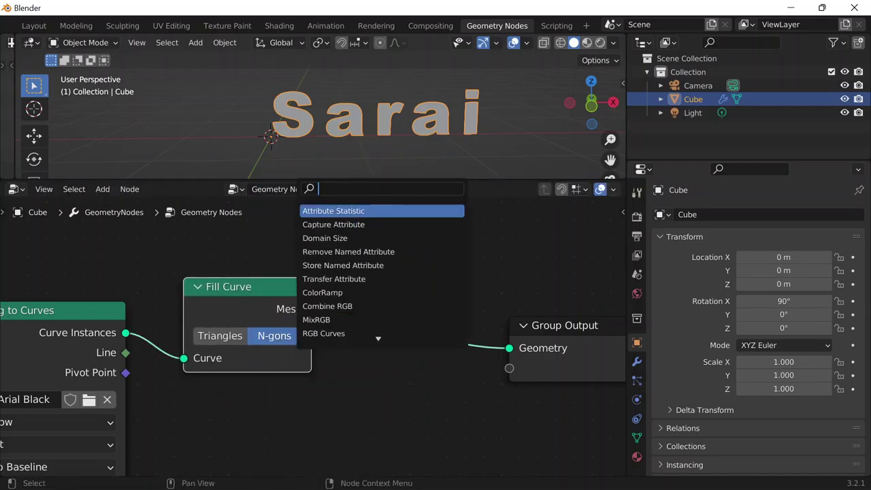
# Remove an accidentally inserted Wave Texture node, restoring the flat text setup
pyautogui.write('ext')
pyautogui.click(306, 207)
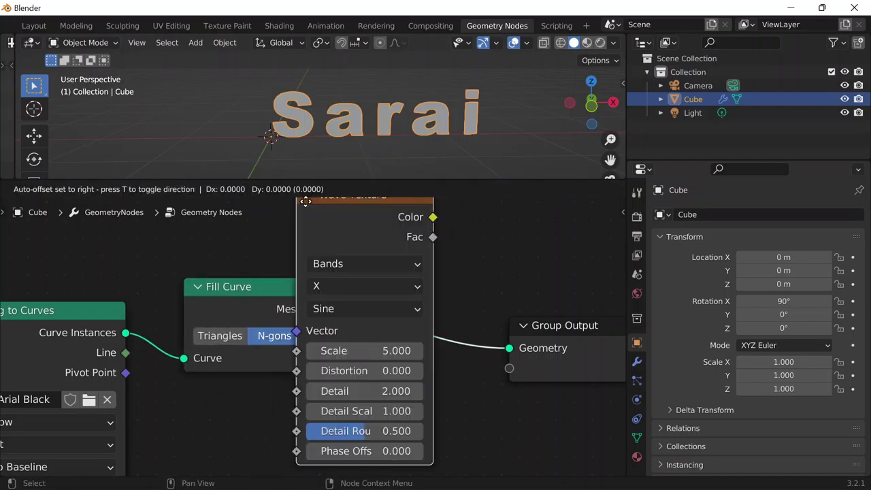
pyautogui.click(357, 256)
pyautogui.press('x')
pyautogui.hotkey('shift', 'a')
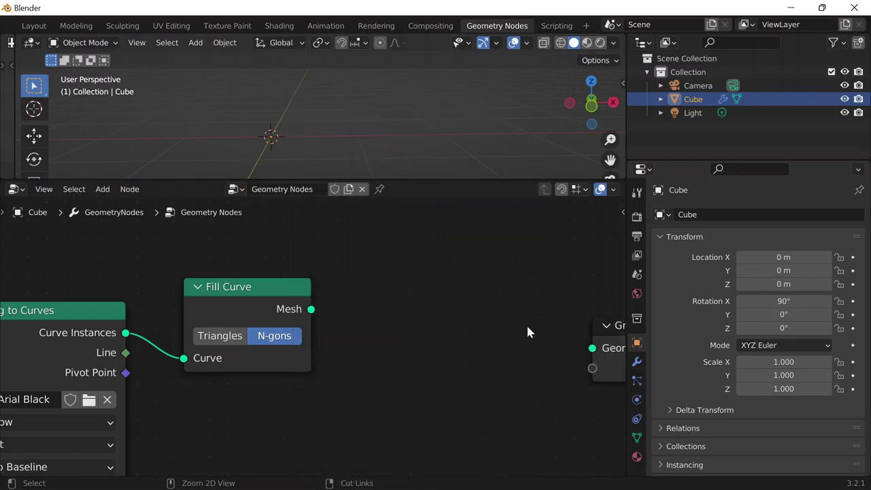
pyautogui.hotkey('ctrl', 'z')
pyautogui.hotkey('ctrl', 'z')
pyautogui.hotkey('shift', 'a')
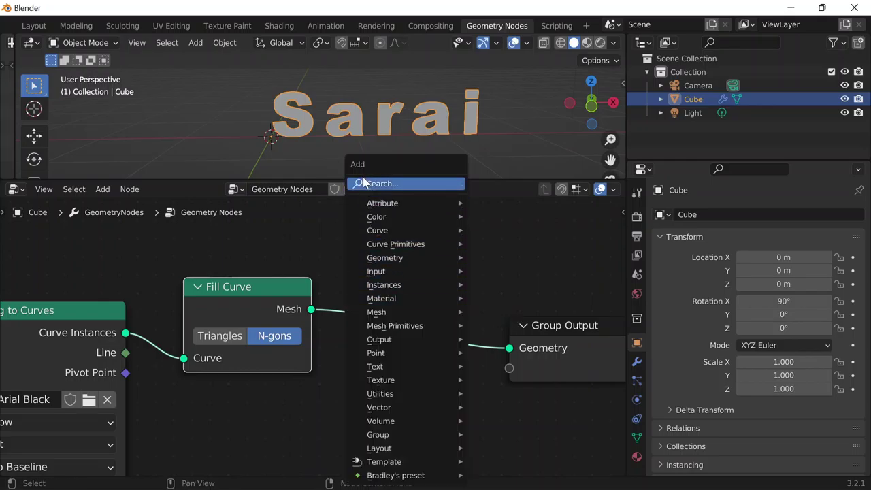
# Insert an Extrude Mesh node between Fill Curve and Group Output
pyautogui.write('extu')
pyautogui.press('BackSpace')
pyautogui.press('Return')
pyautogui.click(395, 284)
pyautogui.moveTo(393, 234); pyautogui.dragTo(335, 214, button='middle')
pyautogui.moveTo(545, 106); pyautogui.dragTo(464, 100, button='middle')
pyautogui.scroll(-1, 518, 291)
pyautogui.moveTo(371, 395); pyautogui.dragTo(435, 340, button='middle')
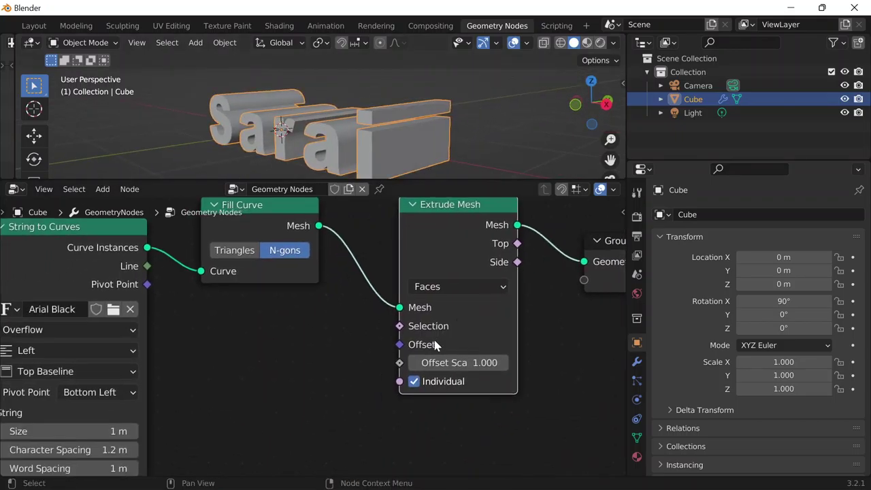
pyautogui.moveTo(387, 357); pyautogui.dragTo(471, 350, button='middle')
pyautogui.scroll(-2, 471, 350)
# Expose Extrude Mesh's Offset Scale as a modifier input set to 0.1
pyautogui.click(636, 362)
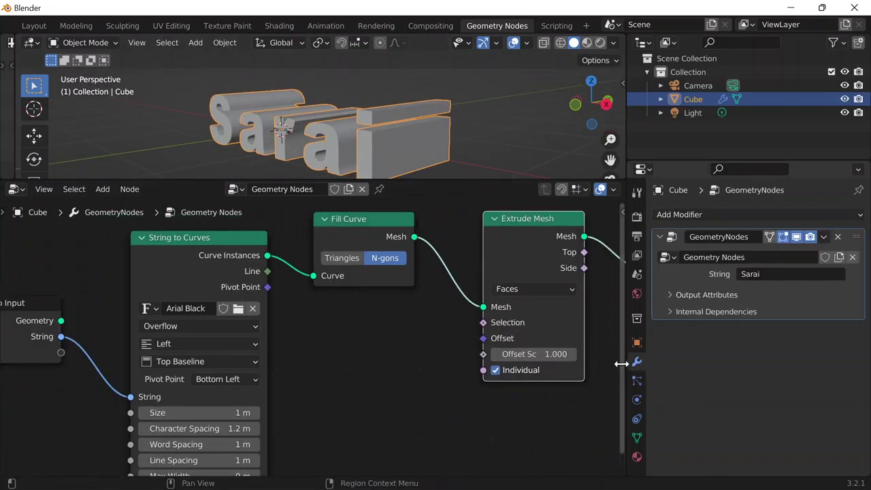
pyautogui.hscroll(-4, 485, 364)
pyautogui.moveTo(576, 361); pyautogui.dragTo(151, 354)
pyautogui.hscroll(4, 476, 311)
pyautogui.click(806, 294)
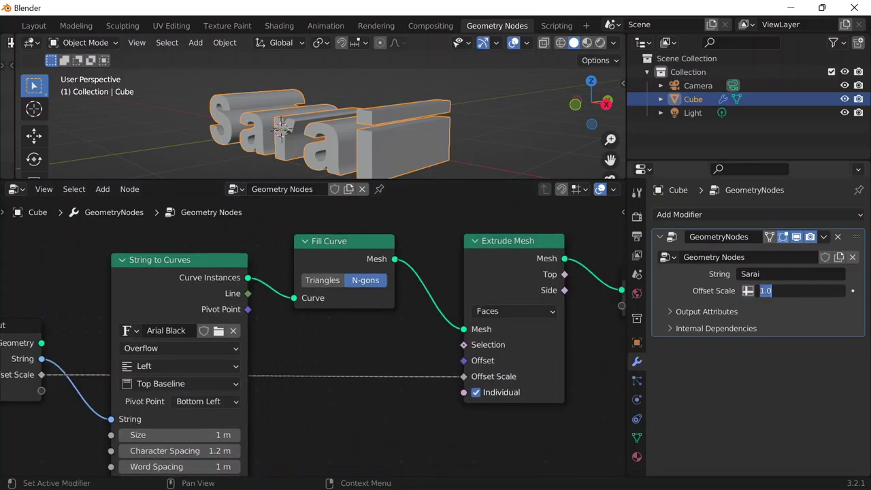
pyautogui.write('0.1')
pyautogui.press('Return')
# Add a Join Geometry node just before Group Output
pyautogui.moveTo(449, 142)
pyautogui.mouseDown(button='middle')
pyautogui.moveTo(306, 169)
pyautogui.moveTo(424, 123)
pyautogui.moveTo(451, 127)
pyautogui.mouseUp(button='middle')
pyautogui.click(355, 129)
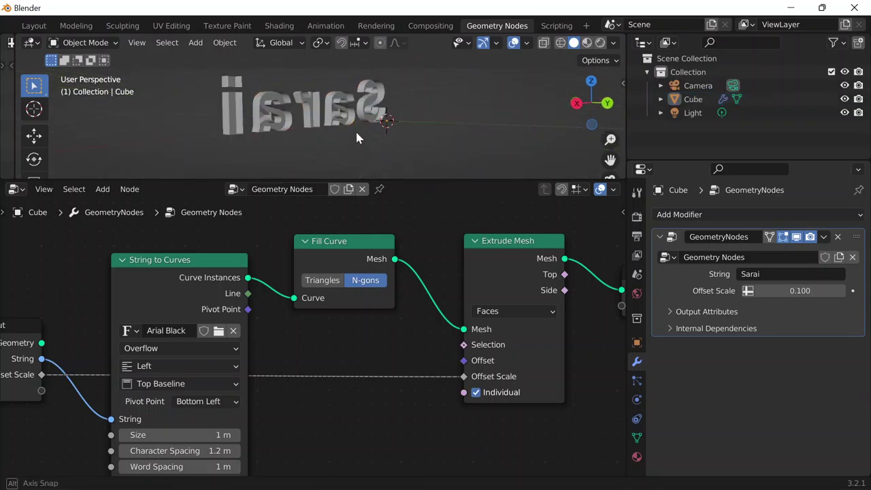
pyautogui.scroll(3, 356, 133)
pyautogui.moveTo(428, 225); pyautogui.dragTo(235, 248, button='middle')
pyautogui.hotkey('shift', 'a')
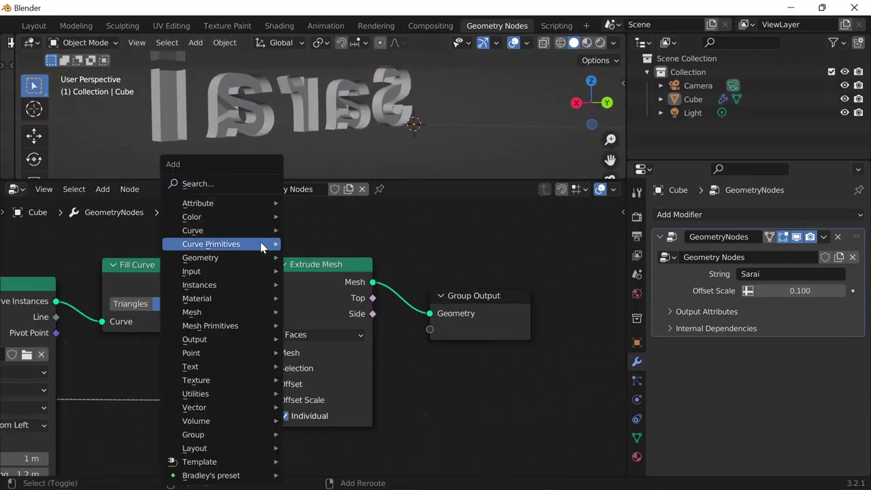
pyautogui.click(197, 183)
pyautogui.write('join')
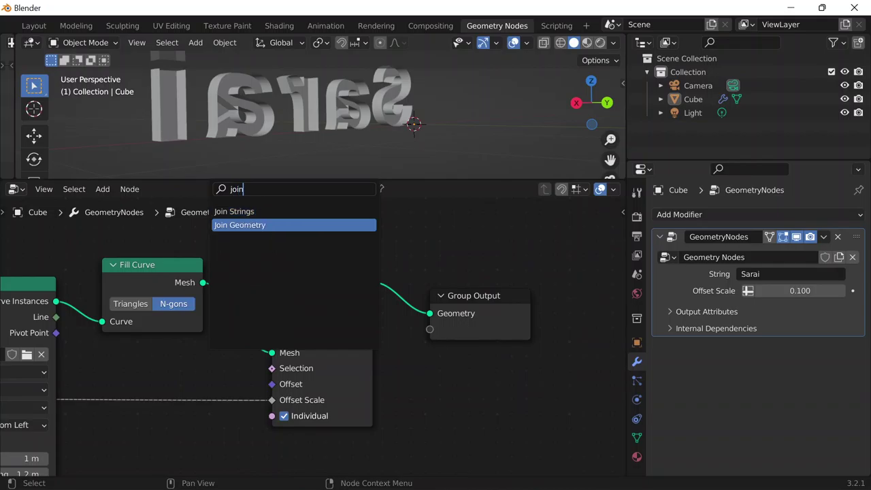
pyautogui.click(240, 224)
pyautogui.click(399, 293)
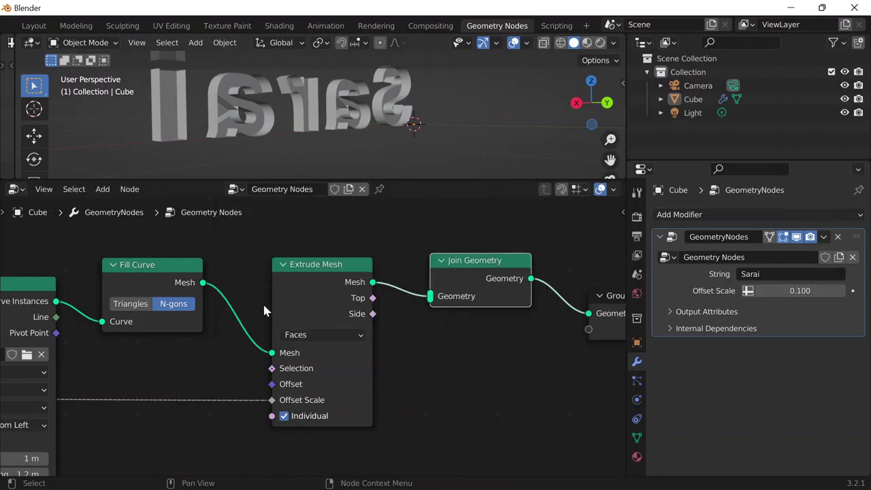
# Join the flat Fill Curve mesh with the extrusion so the letters become solid
pyautogui.moveTo(203, 283); pyautogui.dragTo(433, 297)
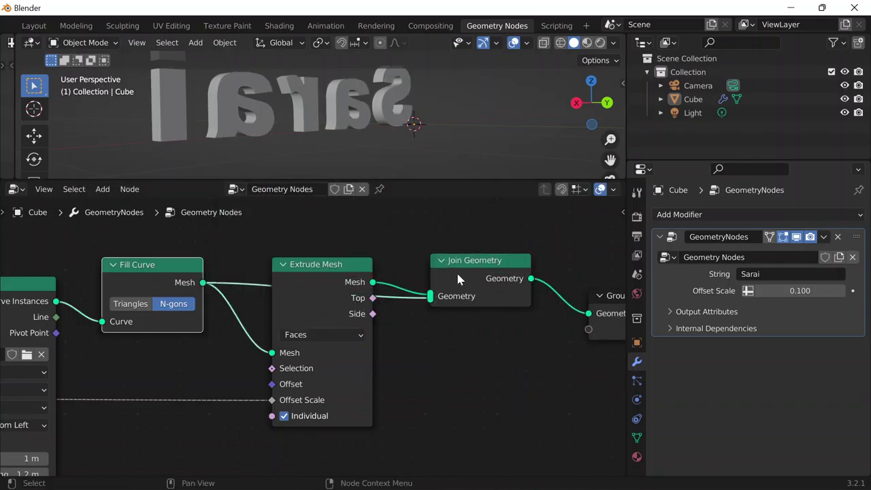
pyautogui.moveTo(457, 270); pyautogui.dragTo(462, 288)
pyautogui.moveTo(326, 161); pyautogui.dragTo(436, 182, button='middle')
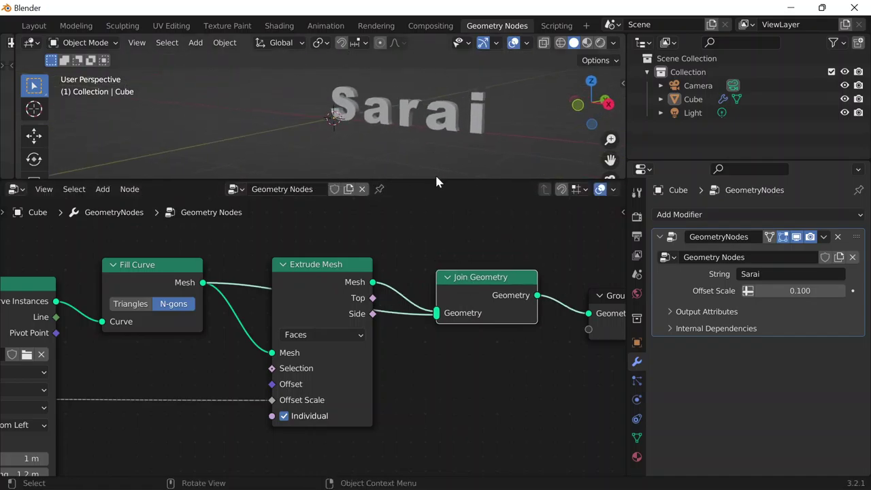
pyautogui.scroll(-2, 456, 243)
pyautogui.moveTo(424, 258); pyautogui.dragTo(518, 241, button='middle')
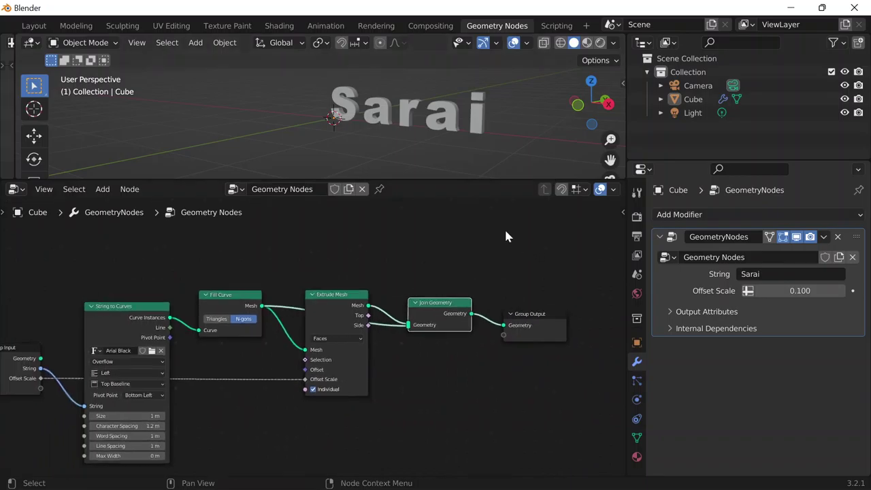
pyautogui.click(413, 117)
# Duplicate the text about 5.8 m along Y and change the copy's string to Marte
pyautogui.moveTo(337, 123); pyautogui.dragTo(434, 130, button='middle')
pyautogui.hotkey('shift', 'd')
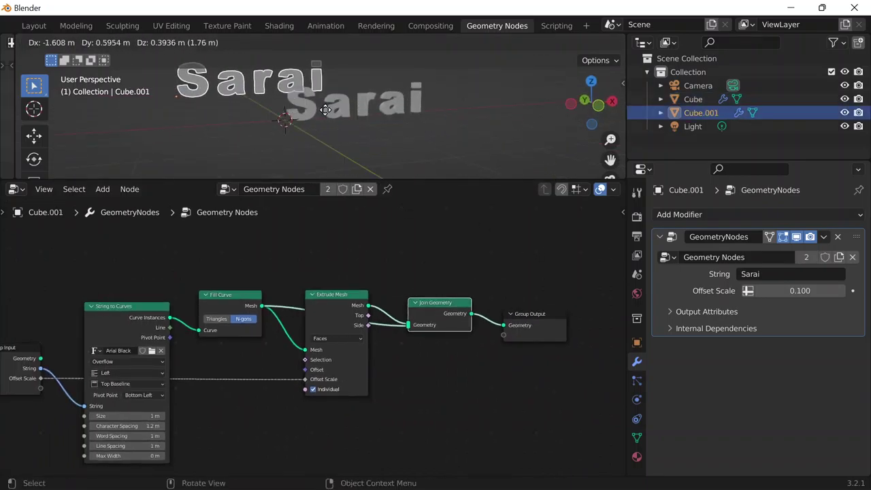
pyautogui.press('y')
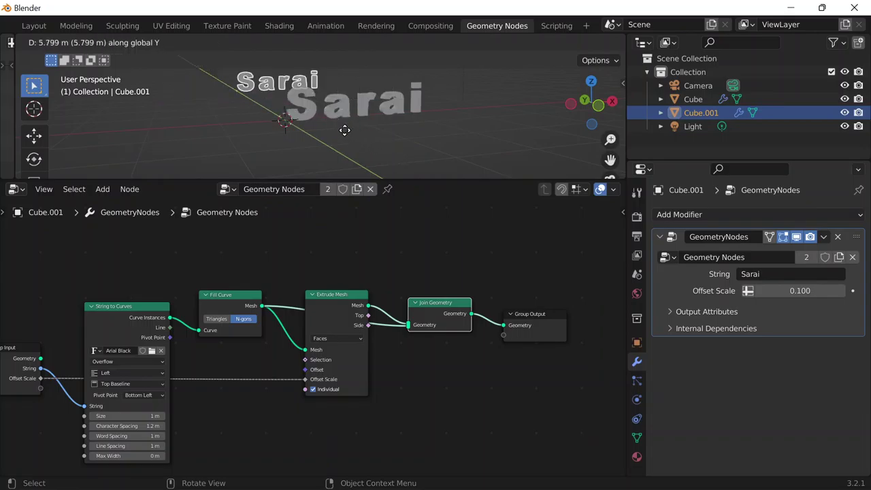
pyautogui.click(350, 156)
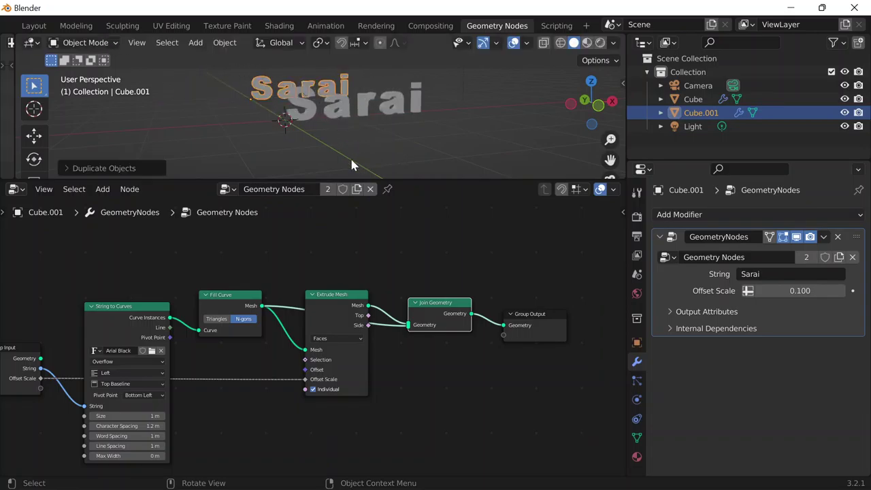
pyautogui.click(753, 274)
pyautogui.write('Marte')
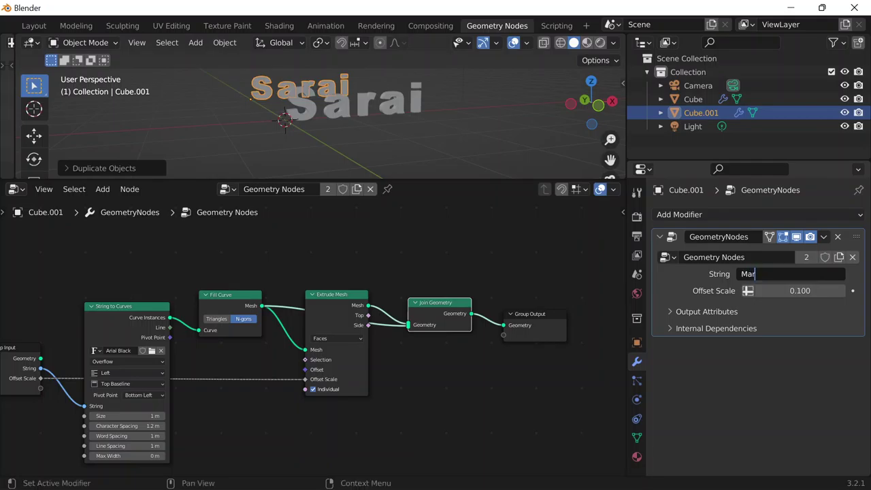
pyautogui.press('Return')
# Rename Cube.001 to marte and Cube to sarai, then hide both from the viewport
pyautogui.moveTo(402, 132)
pyautogui.mouseDown(button='middle')
pyautogui.moveTo(399, 156)
pyautogui.moveTo(408, 123)
pyautogui.moveTo(400, 163)
pyautogui.moveTo(445, 156)
pyautogui.moveTo(411, 128)
pyautogui.mouseUp(button='middle')
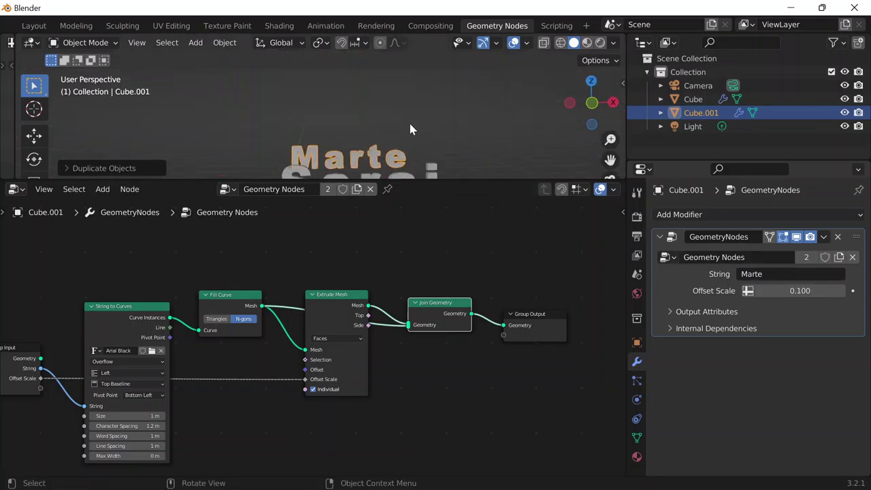
pyautogui.moveTo(412, 182); pyautogui.dragTo(413, 280)
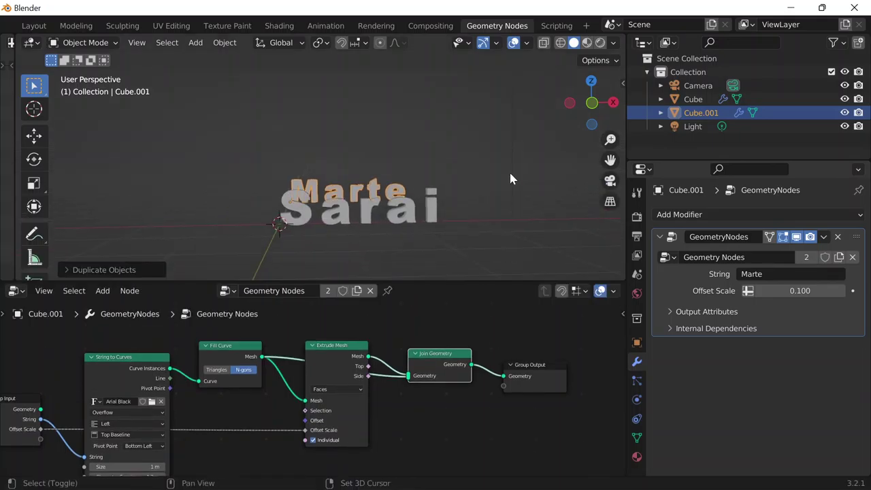
pyautogui.doubleClick(691, 114)
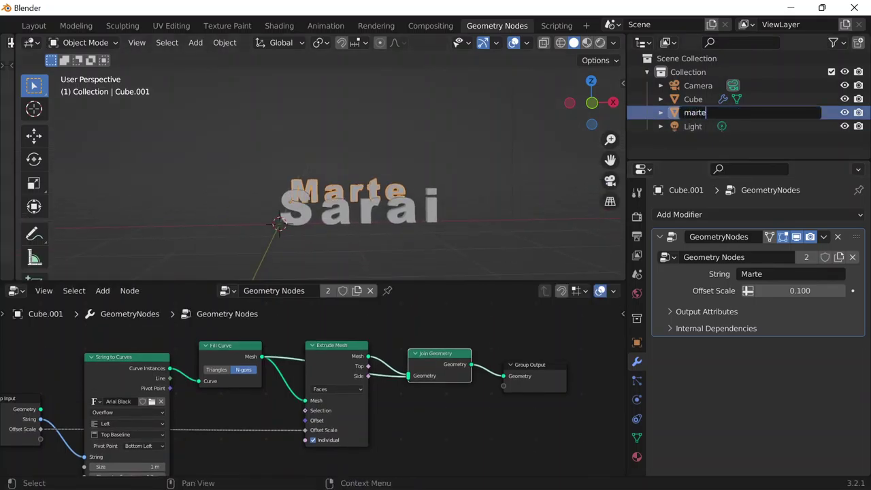
pyautogui.press('Return')
pyautogui.doubleClick(693, 98)
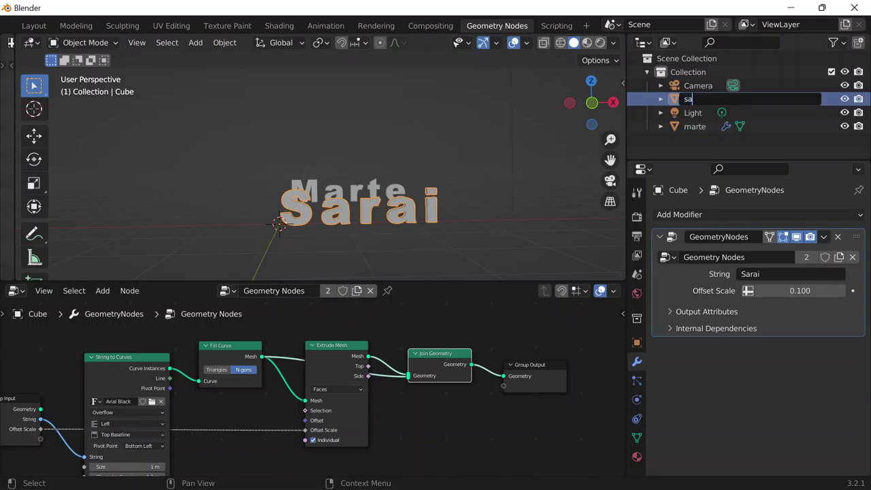
pyautogui.write('sarai')
pyautogui.press('Return')
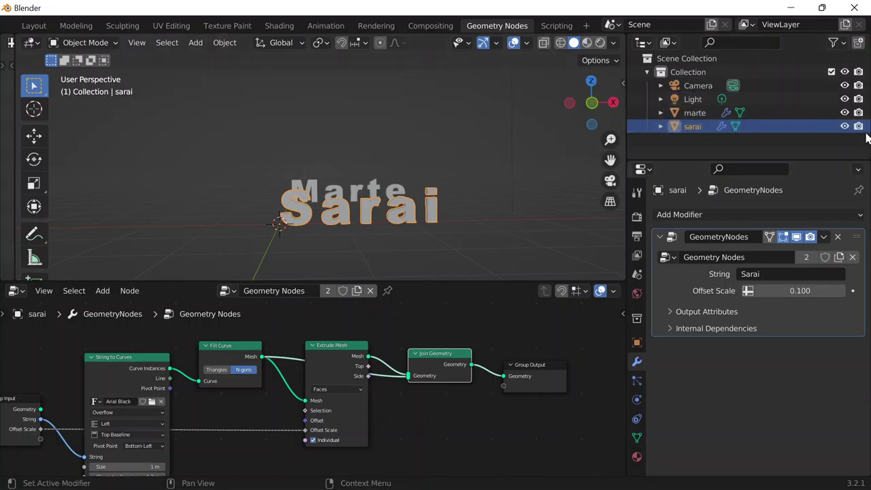
pyautogui.moveTo(848, 114); pyautogui.dragTo(856, 127)
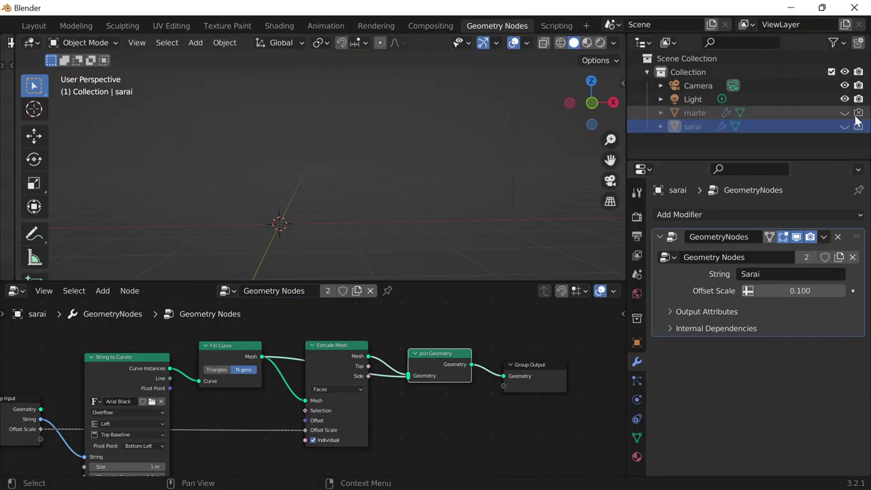
# Add a new mesh cube and rename it animation
pyautogui.hotkey('shift', 'a')
pyautogui.moveTo(382, 163)
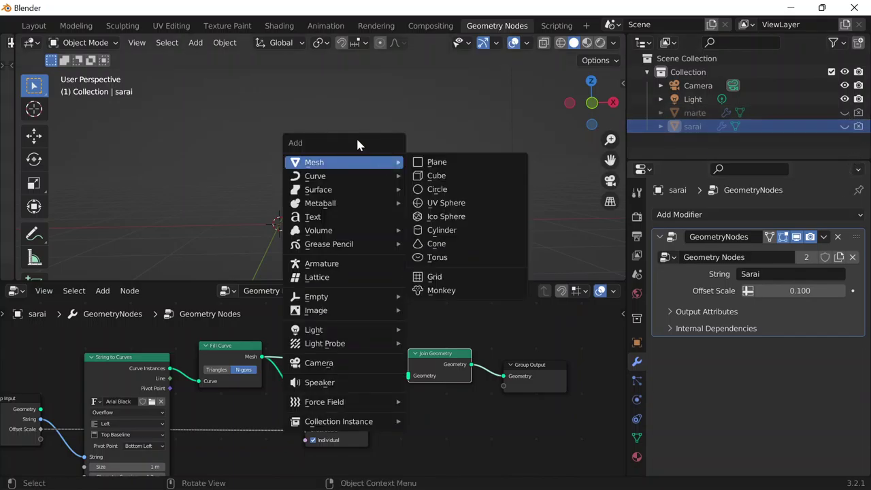
pyautogui.click(442, 175)
pyautogui.moveTo(436, 194); pyautogui.dragTo(368, 247, button='middle')
pyautogui.click(701, 100)
pyautogui.doubleClick(701, 100)
pyautogui.write('animation')
pyautogui.press('Return')
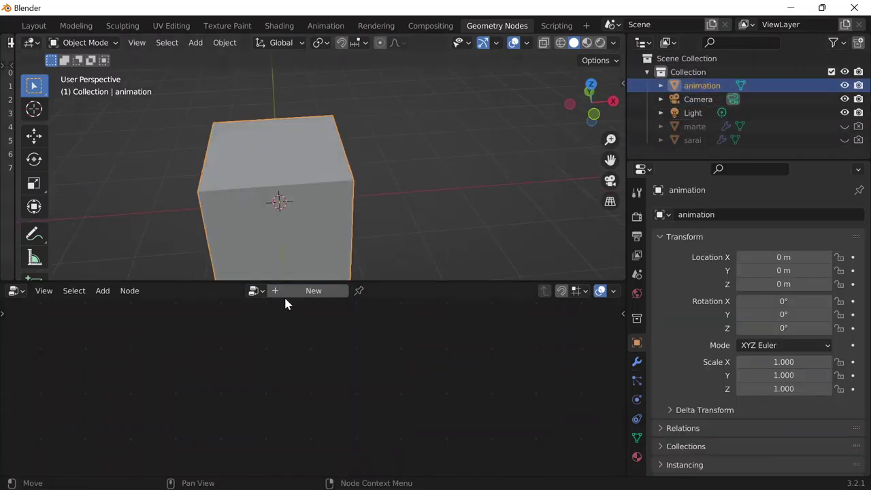
# Give animation a new node tree, unlink its cube geometry, and add sarai's Object Info node
pyautogui.click(304, 289)
pyautogui.moveTo(454, 339); pyautogui.dragTo(615, 323, button='middle')
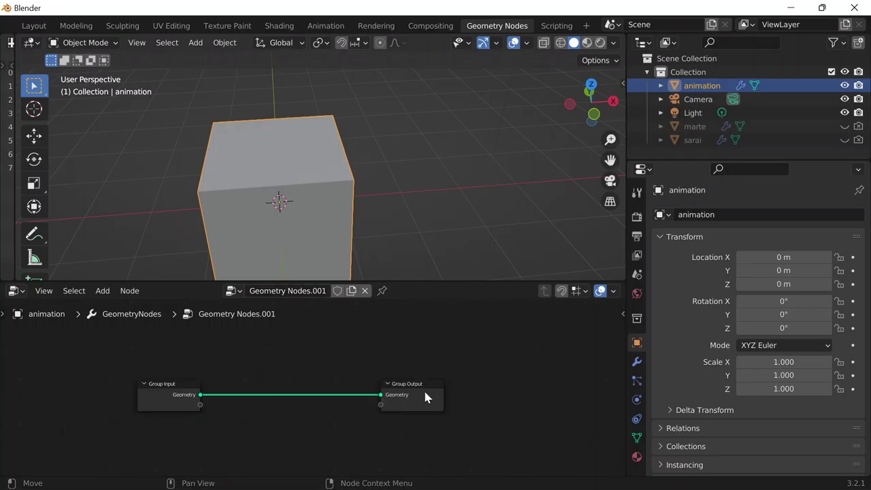
pyautogui.scroll(8, 318, 390)
pyautogui.moveTo(449, 403)
pyautogui.mouseDown()
pyautogui.moveTo(236, 408)
pyautogui.moveTo(439, 401)
pyautogui.mouseUp()
pyautogui.moveTo(288, 403); pyautogui.dragTo(389, 399, button='middle')
pyautogui.moveTo(173, 407); pyautogui.dragTo(59, 394)
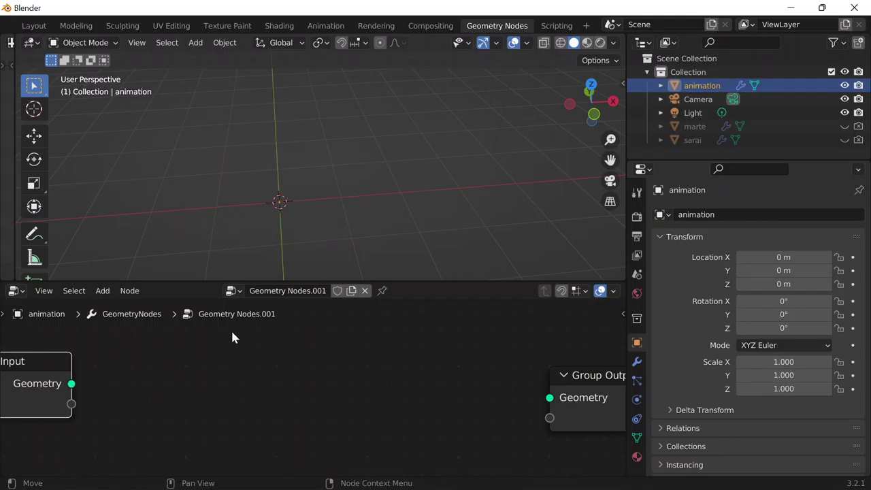
pyautogui.moveTo(693, 139); pyautogui.dragTo(175, 335)
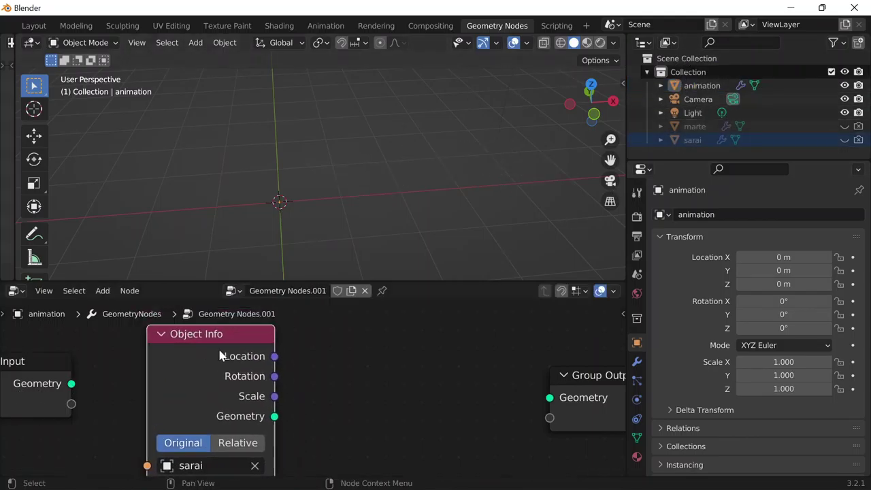
# Link sarai's Object Info Geometry to Group Output and set the object's X rotation to 90°
pyautogui.scroll(-1, 337, 390)
pyautogui.moveTo(336, 390); pyautogui.dragTo(358, 365, button='middle')
pyautogui.moveTo(412, 282); pyautogui.dragTo(424, 186)
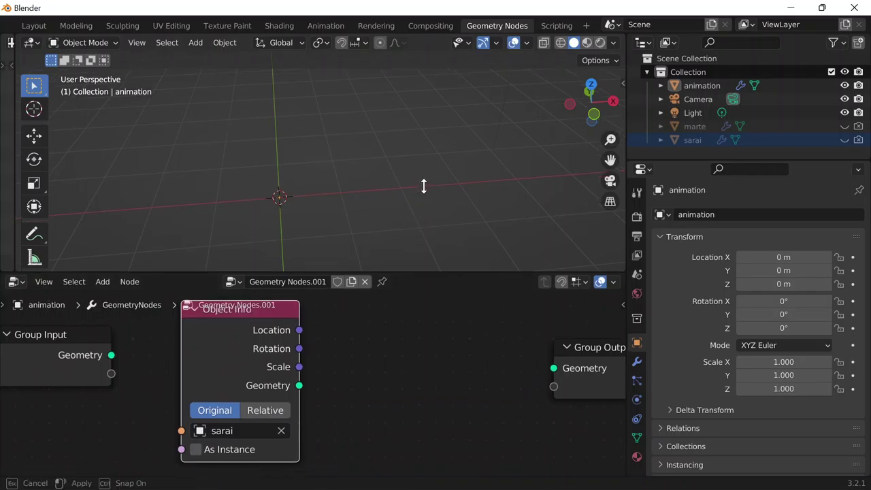
pyautogui.moveTo(191, 274); pyautogui.dragTo(204, 263)
pyautogui.moveTo(294, 322); pyautogui.dragTo(555, 326)
pyautogui.moveTo(592, 304); pyautogui.dragTo(597, 274)
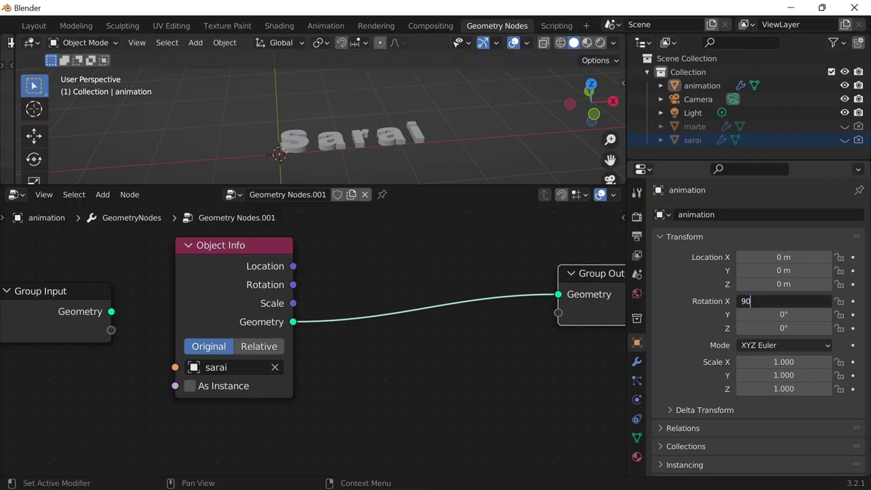
pyautogui.press('Return')
# Drag marte from the Outliner in as an Object Info node below sarai's and link its geometry
pyautogui.moveTo(388, 356); pyautogui.dragTo(374, 364, button='middle')
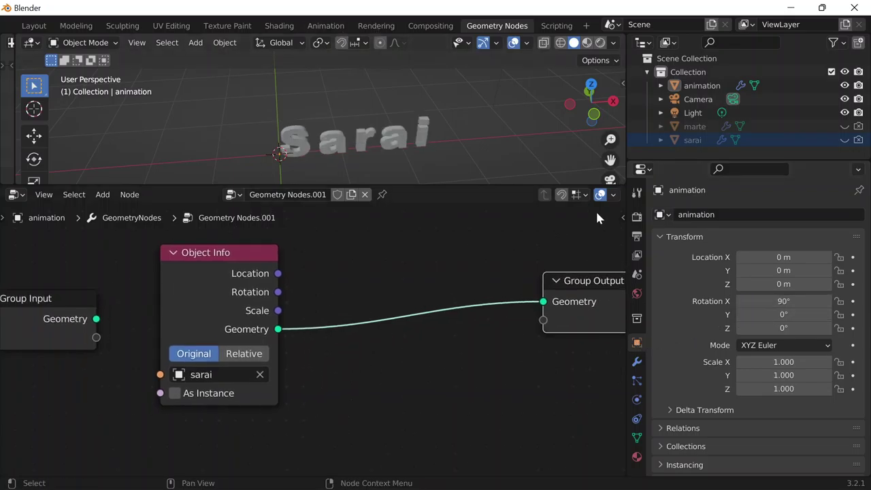
pyautogui.click(698, 126)
pyautogui.click(708, 86)
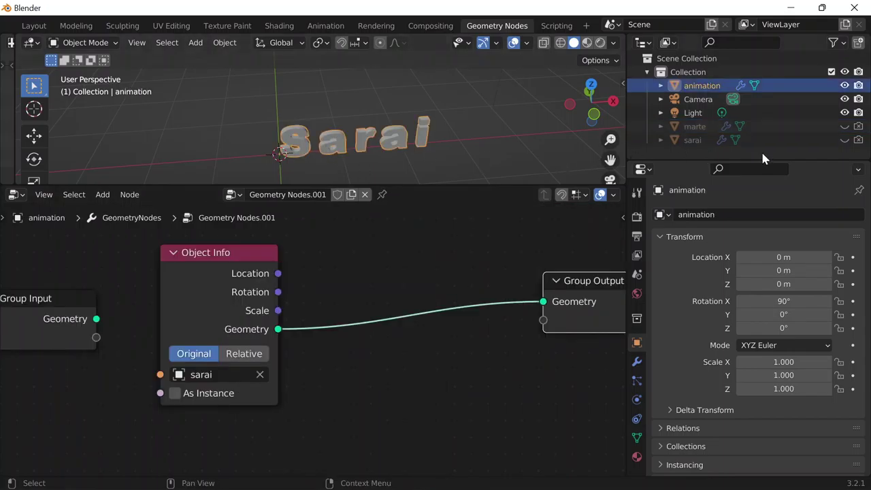
pyautogui.click(697, 115)
pyautogui.click(702, 85)
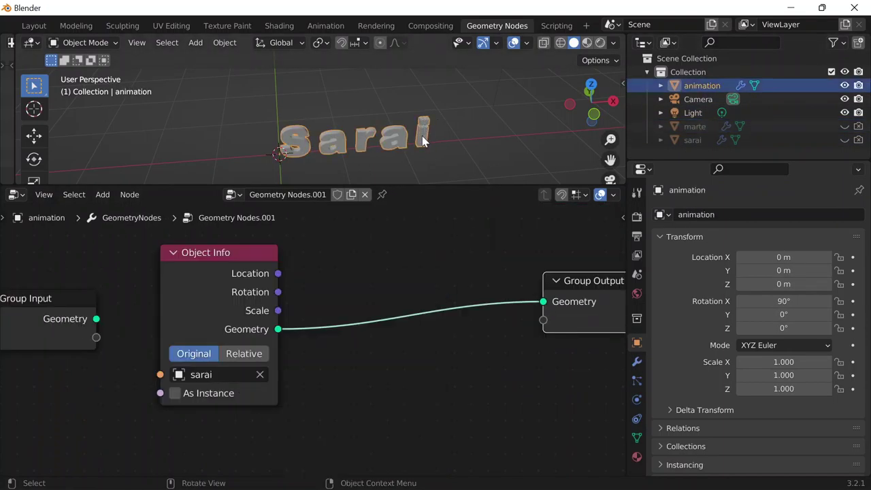
pyautogui.moveTo(696, 126); pyautogui.dragTo(430, 368)
pyautogui.moveTo(430, 362); pyautogui.dragTo(452, 265, button='middle')
pyautogui.moveTo(447, 310); pyautogui.dragTo(237, 344)
pyautogui.moveTo(396, 311); pyautogui.dragTo(306, 368, button='middle')
pyautogui.moveTo(229, 464); pyautogui.dragTo(320, 333)
pyautogui.scroll(-1, 470, 333)
pyautogui.click(449, 271)
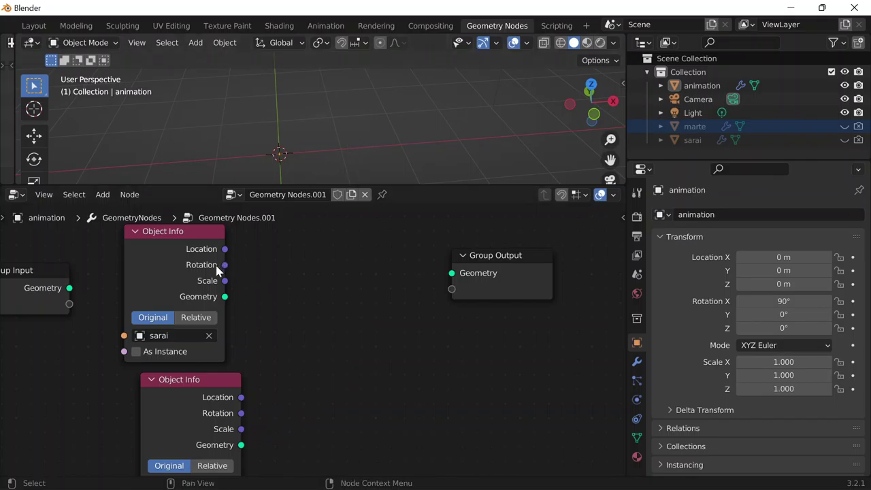
# Open sarai's node tree, frame Join Geometry, and move Group Output further right
pyautogui.moveTo(216, 269)
pyautogui.mouseDown()
pyautogui.moveTo(250, 257)
pyautogui.moveTo(227, 264)
pyautogui.mouseUp()
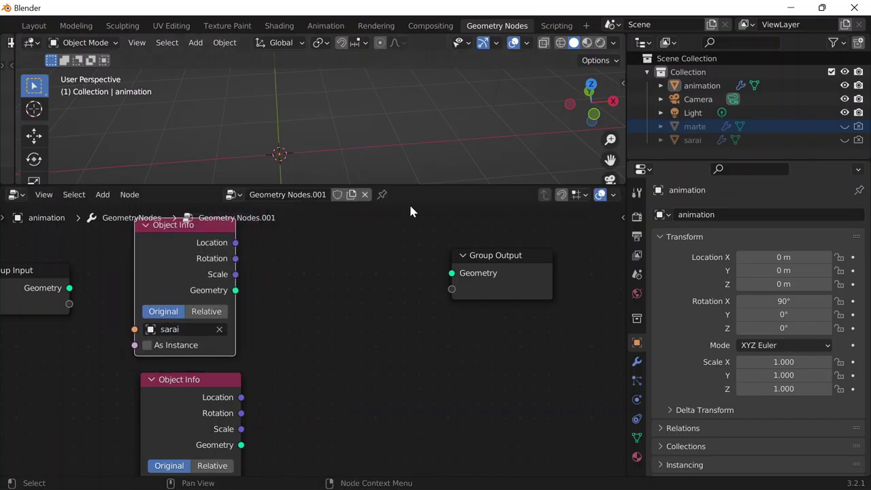
pyautogui.click(700, 140)
pyautogui.moveTo(457, 309); pyautogui.dragTo(161, 344, button='middle')
pyautogui.scroll(-6, 219, 330)
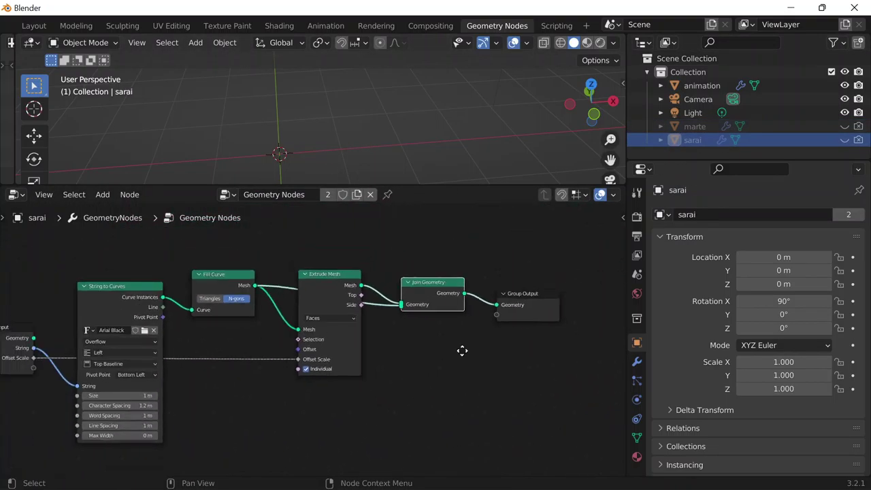
pyautogui.moveTo(462, 350); pyautogui.dragTo(317, 346, button='middle')
pyautogui.scroll(2, 352, 334)
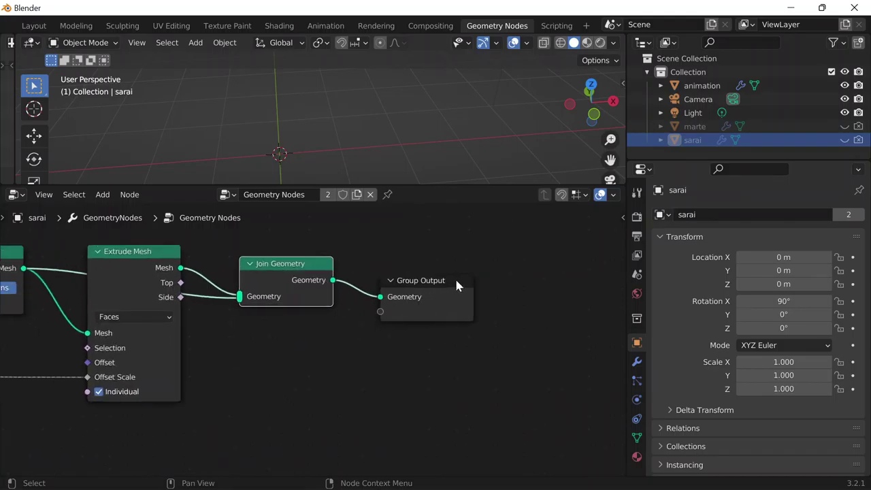
pyautogui.moveTo(455, 277); pyautogui.dragTo(507, 262)
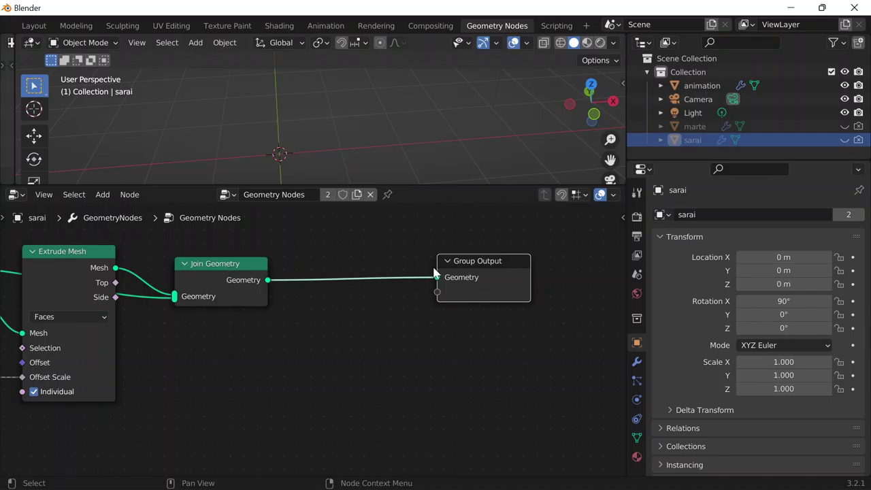
# Insert a Realize Instances node on the Join Geometry–Group Output link, then return to animation's tree
pyautogui.hotkey('shift', 'a')
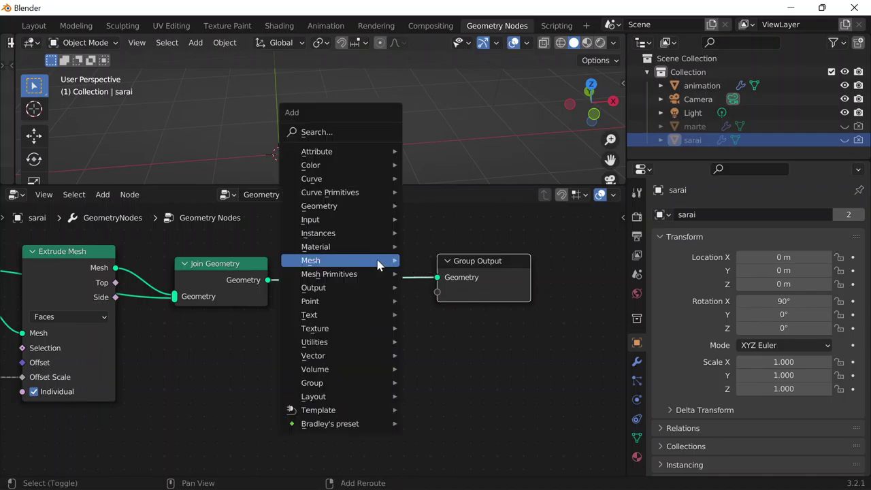
pyautogui.click(311, 132)
pyautogui.write('realize')
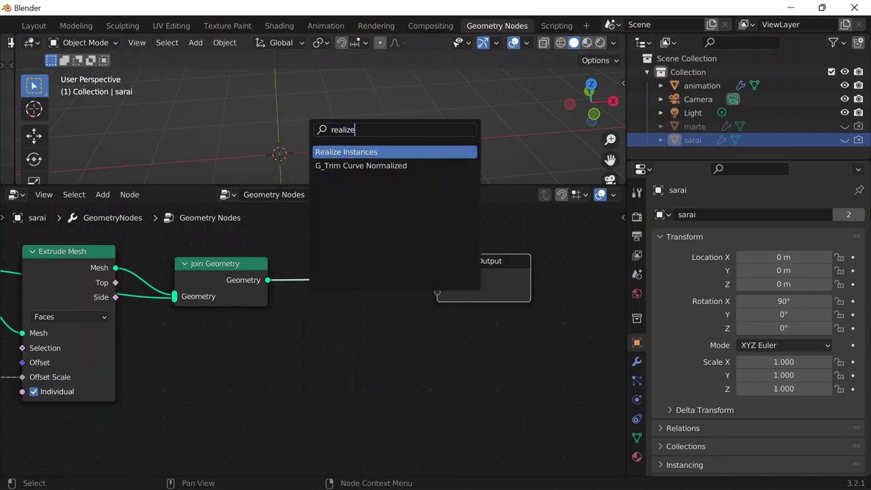
pyautogui.press('Return')
pyautogui.click(341, 246)
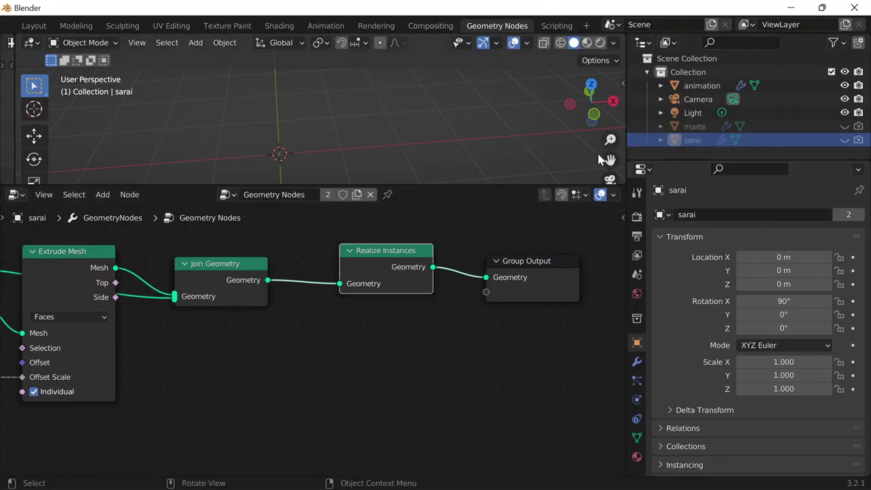
pyautogui.click(681, 87)
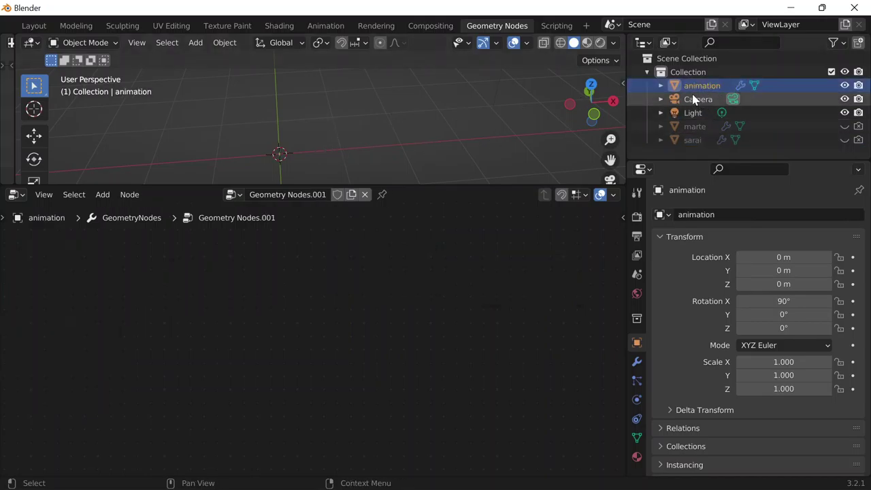
# Expand the animation modifier's Output Attributes and move Group Output further right
pyautogui.click(637, 362)
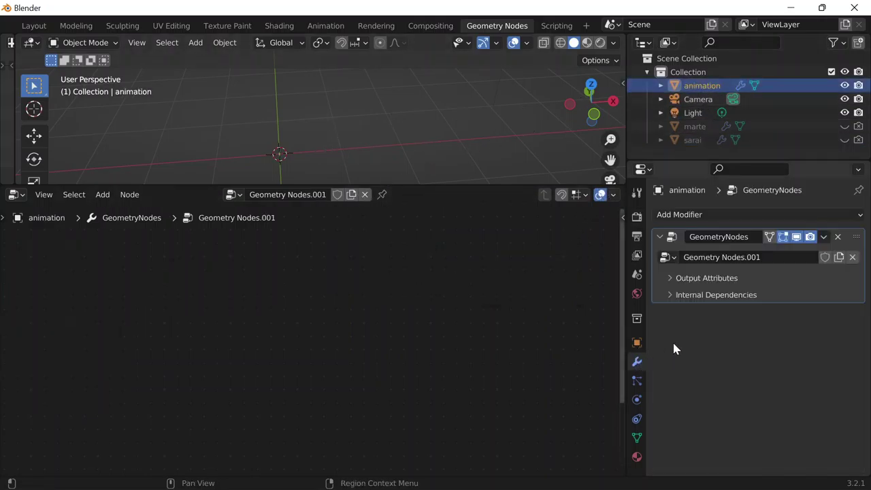
pyautogui.click(761, 278)
pyautogui.scroll(-6, 266, 340)
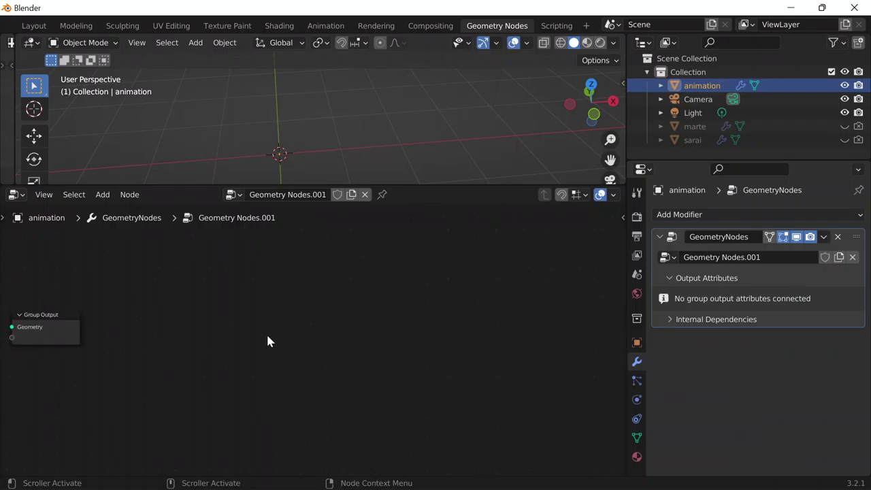
pyautogui.moveTo(292, 363); pyautogui.dragTo(306, 341, button='middle')
pyautogui.scroll(5, 303, 345)
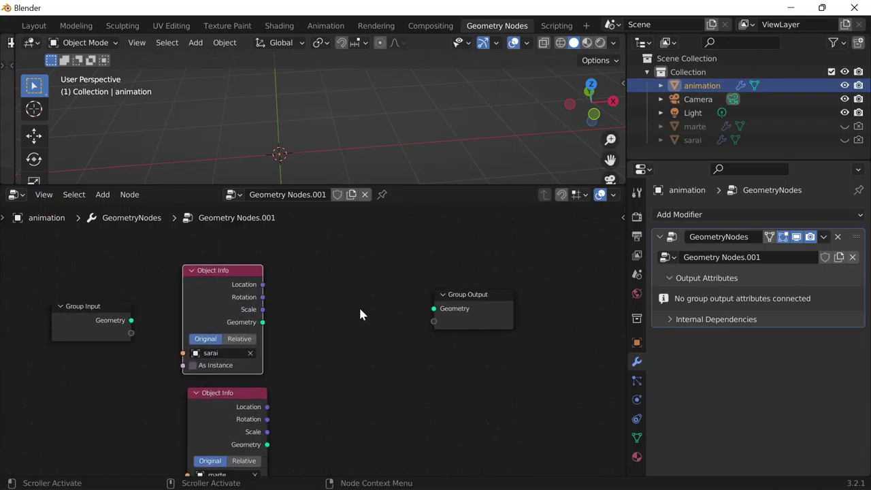
pyautogui.moveTo(387, 308); pyautogui.dragTo(333, 268, button='middle')
pyautogui.moveTo(391, 271); pyautogui.dragTo(460, 266)
pyautogui.moveTo(349, 294); pyautogui.dragTo(334, 318, button='middle')
# Add a G_Points Distribute node between the Object Info nodes and Group Output
pyautogui.hotkey('shift', 'a')
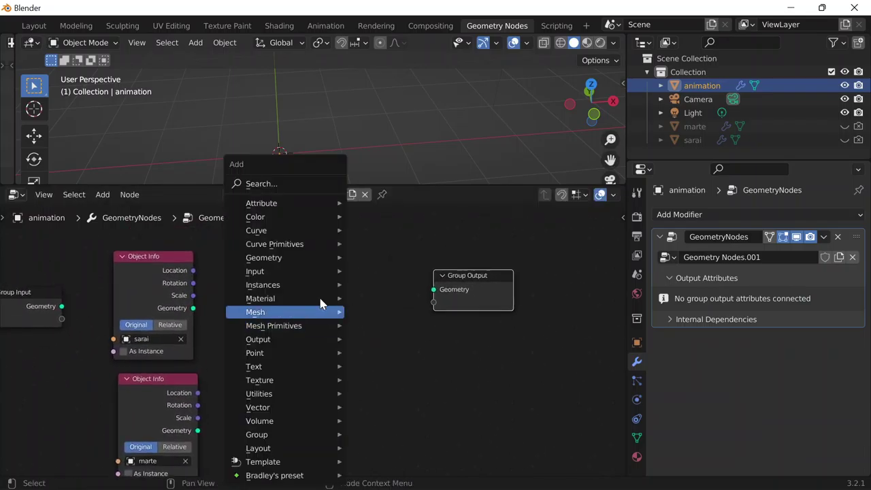
pyautogui.click(253, 184)
pyautogui.write('poi')
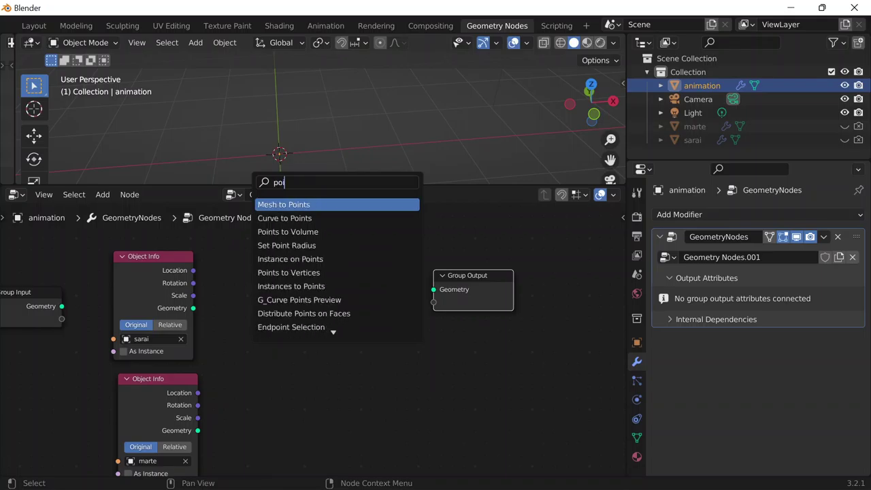
pyautogui.write('nt d')
pyautogui.press('Down')
pyautogui.press('Down')
pyautogui.press('Return')
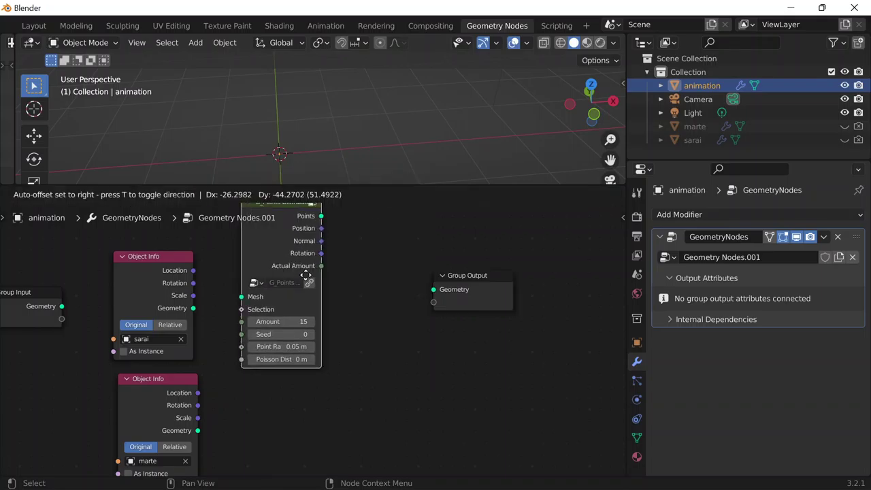
pyautogui.click(290, 253)
pyautogui.scroll(1, 290, 253)
pyautogui.scroll(3, 293, 260)
pyautogui.moveTo(451, 307); pyautogui.dragTo(510, 320, button='middle')
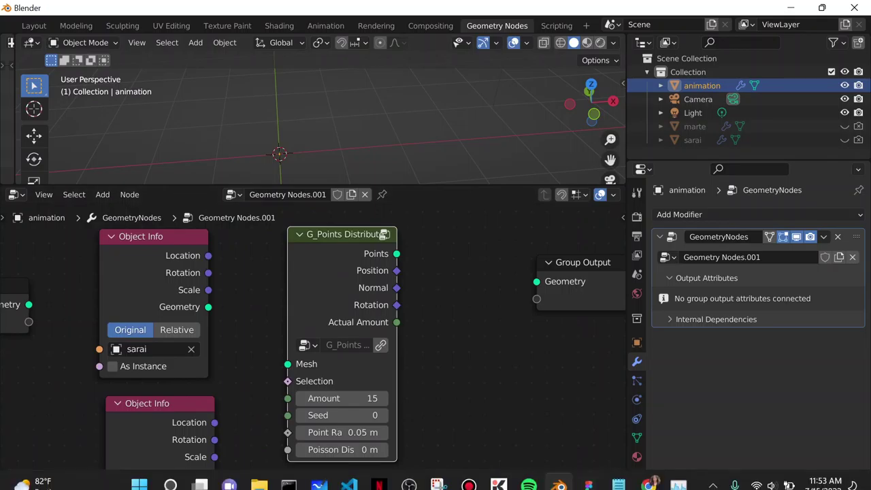
pyautogui.click(650, 475)
# Expand the tutorial's description, select the Free Geometry Nodes Presets link line, then minimize Chrome
pyautogui.click(301, 13)
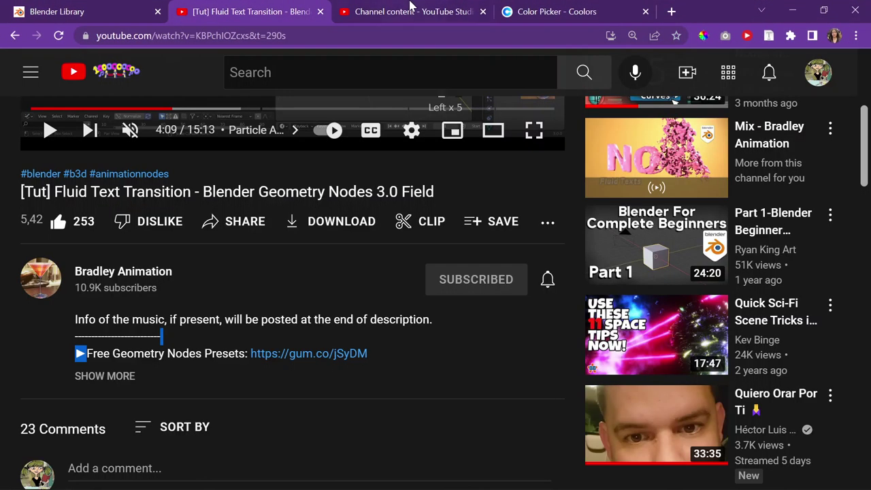
pyautogui.click(104, 376)
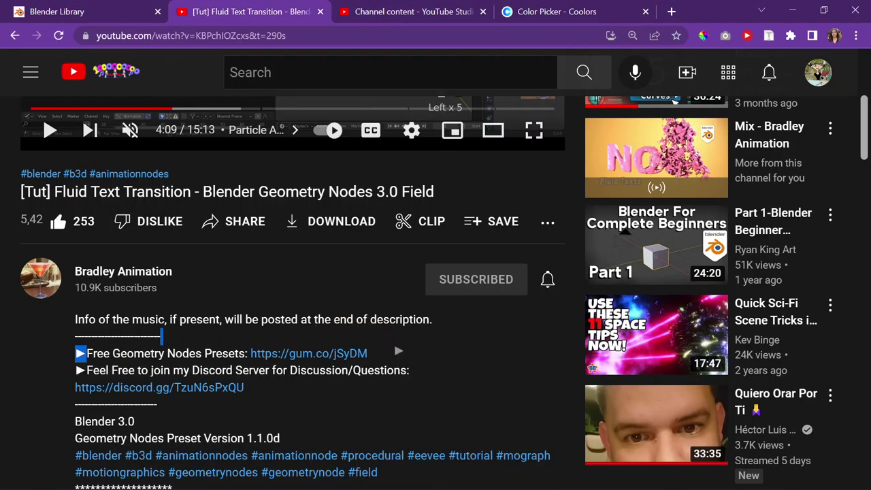
pyautogui.moveTo(368, 354); pyautogui.dragTo(70, 359)
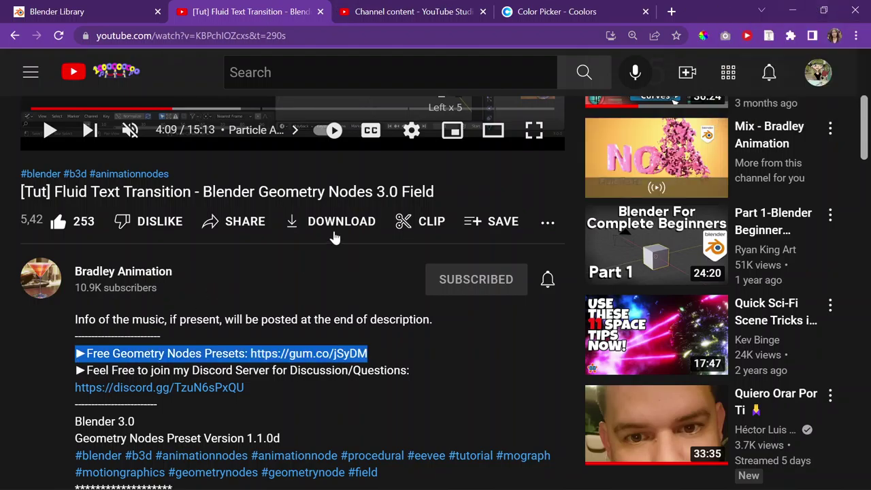
pyautogui.hotkey('ctrl', 'shift', 'Tab')
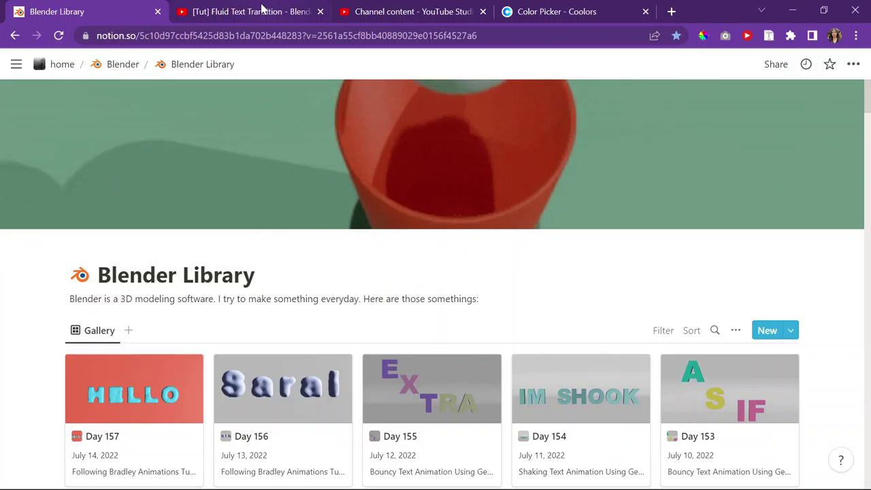
pyautogui.hotkey('ctrl', 'Tab')
pyautogui.click(104, 6)
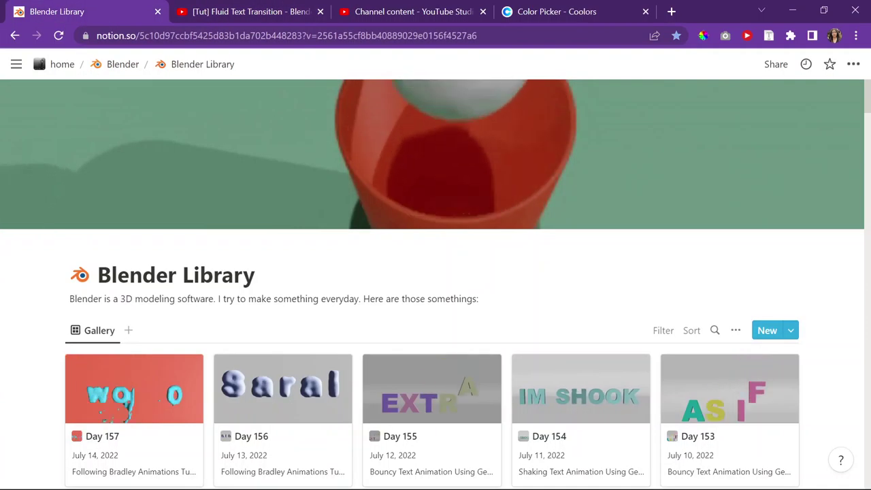
pyautogui.click(230, 6)
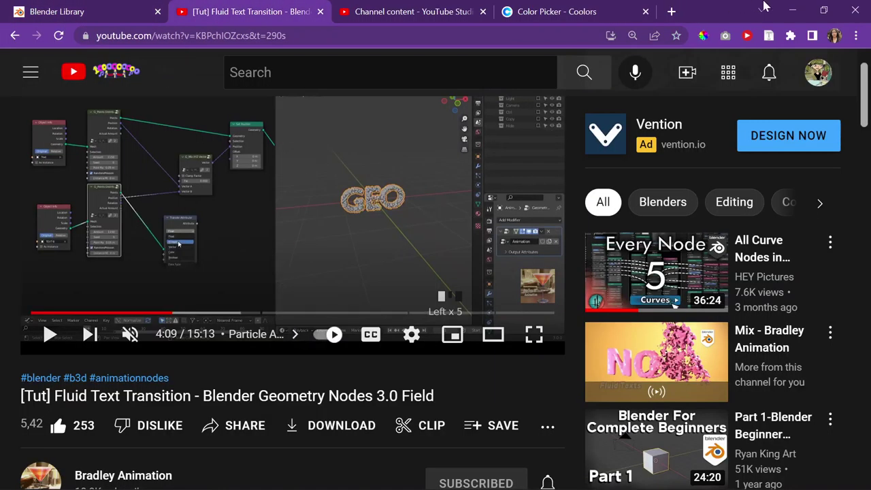
pyautogui.click(802, 11)
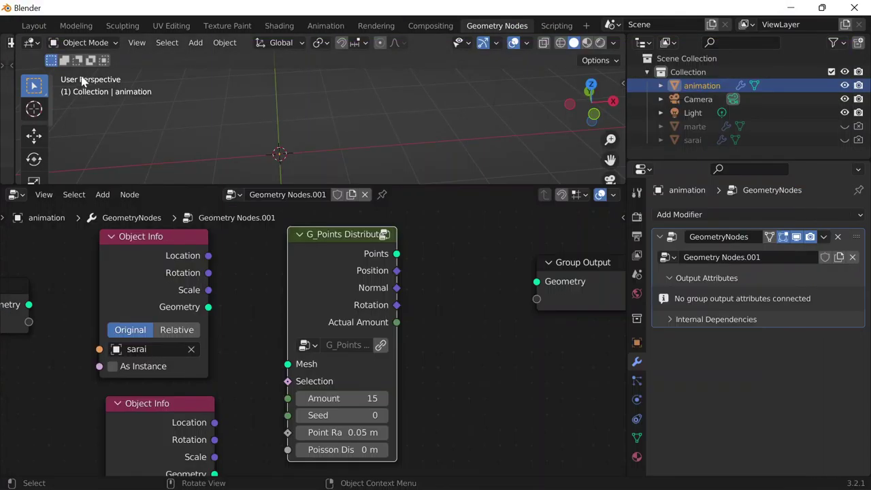
# Install Bradleys_Geo_Node_Presets.zip from the Desktop via Preferences > Add-ons, confirm it with 'bradnode', and close
pyautogui.click(36, 26)
pyautogui.moveTo(17, 24)
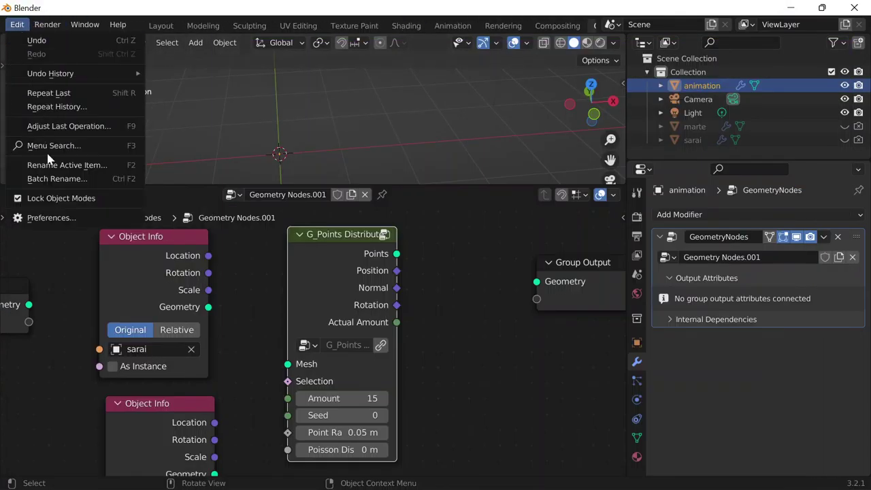
pyautogui.click(34, 219)
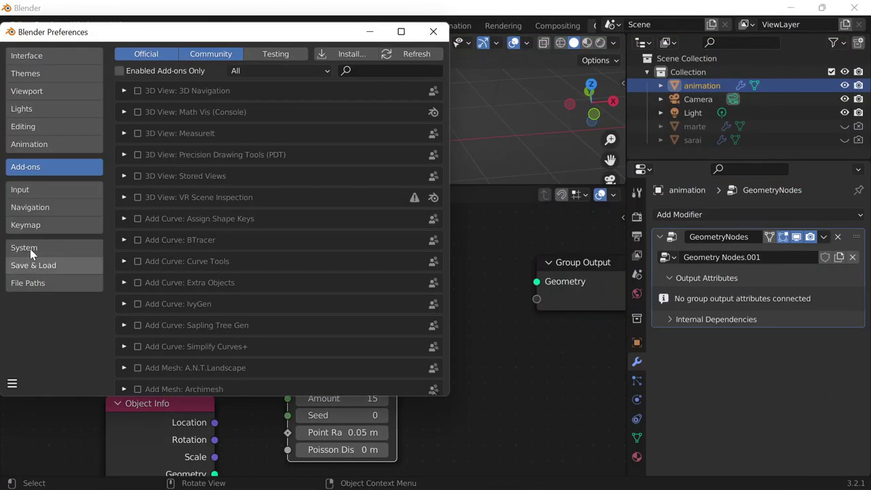
pyautogui.click(346, 54)
pyautogui.click(74, 128)
pyautogui.scroll(-10, 259, 235)
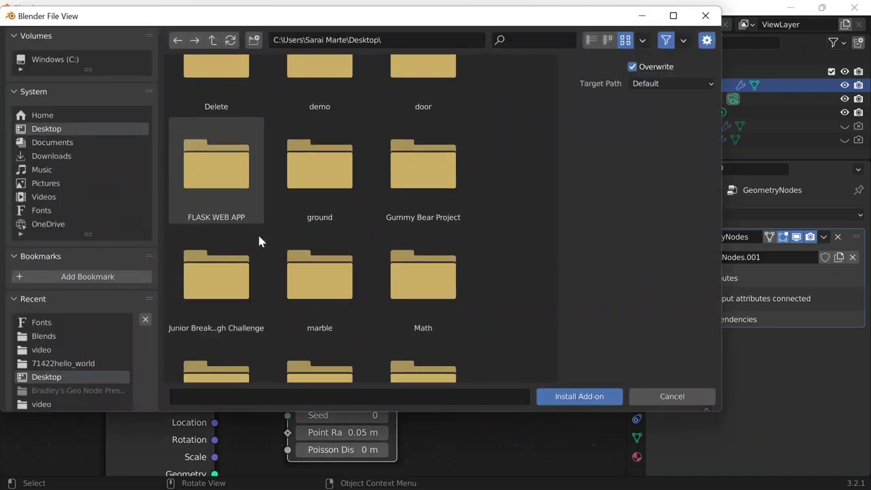
pyautogui.click(217, 312)
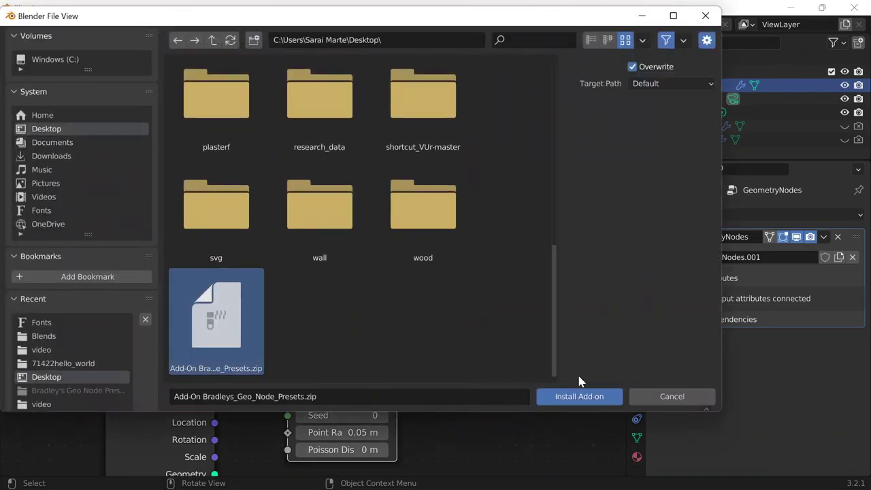
pyautogui.click(571, 400)
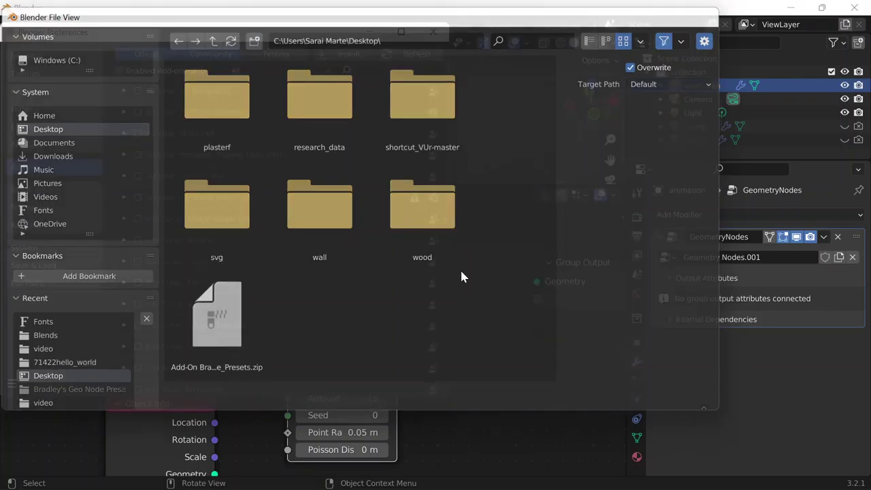
pyautogui.write('brad')
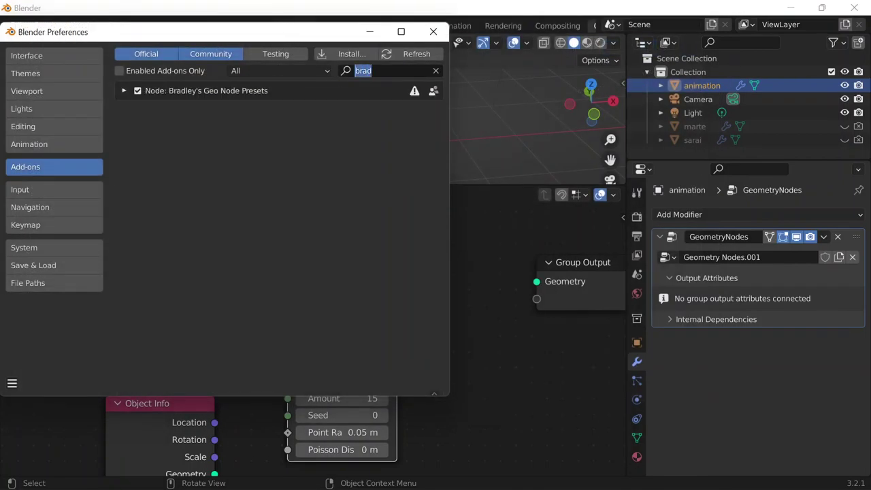
pyautogui.write('node')
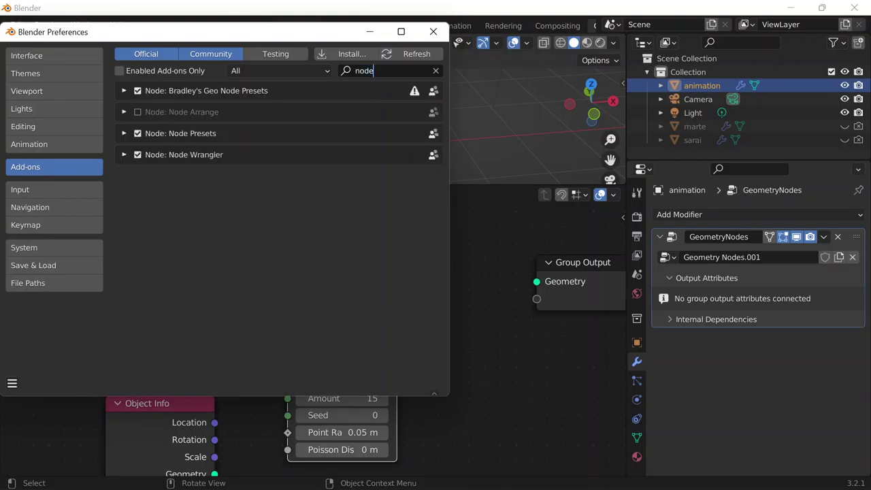
pyautogui.click(433, 31)
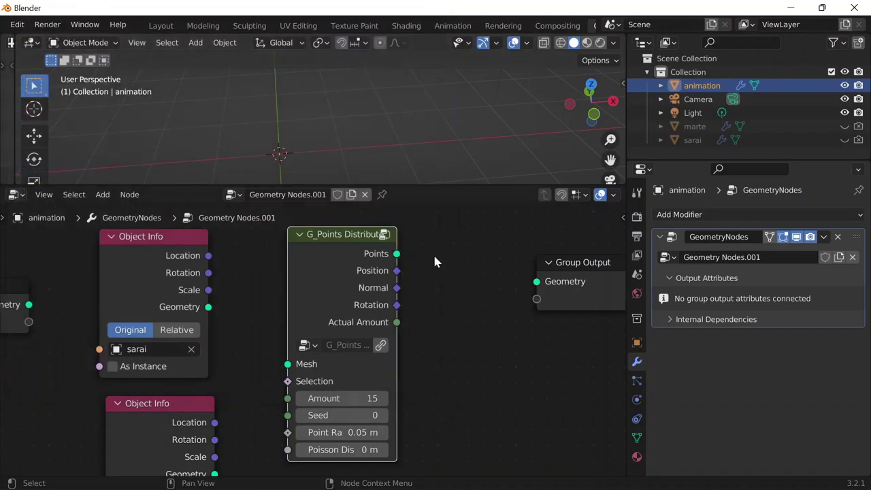
# Feed sarai's geometry into G_Points Distribute's Mesh and link its points to Group Output
pyautogui.moveTo(209, 309); pyautogui.dragTo(288, 364)
pyautogui.moveTo(400, 258); pyautogui.dragTo(535, 282)
pyautogui.scroll(2, 434, 121)
pyautogui.moveTo(449, 135); pyautogui.dragTo(421, 86, button='middle')
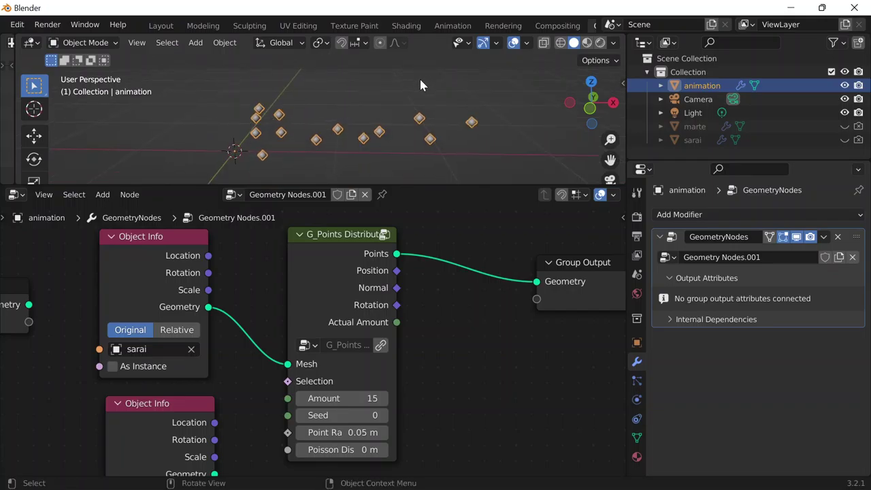
pyautogui.scroll(-2, 496, 364)
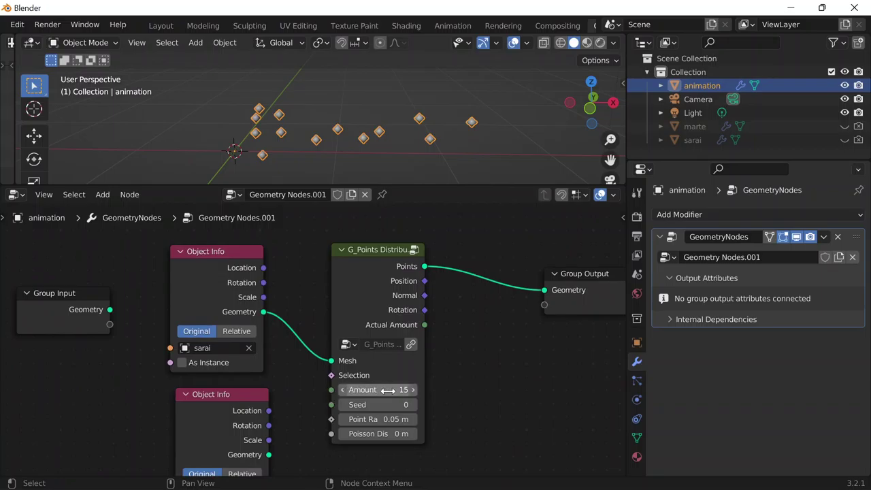
pyautogui.scroll(1, 340, 394)
pyautogui.scroll(-1, 327, 394)
# Expose the Amount socket as a modifier input and set it to 3000
pyautogui.moveTo(333, 394); pyautogui.dragTo(93, 324)
pyautogui.click(750, 277)
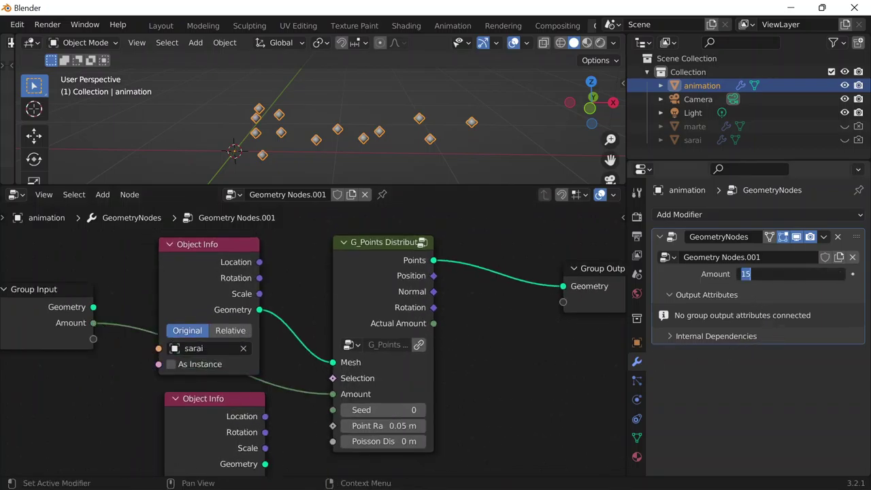
pyautogui.write('3000')
pyautogui.press('Return')
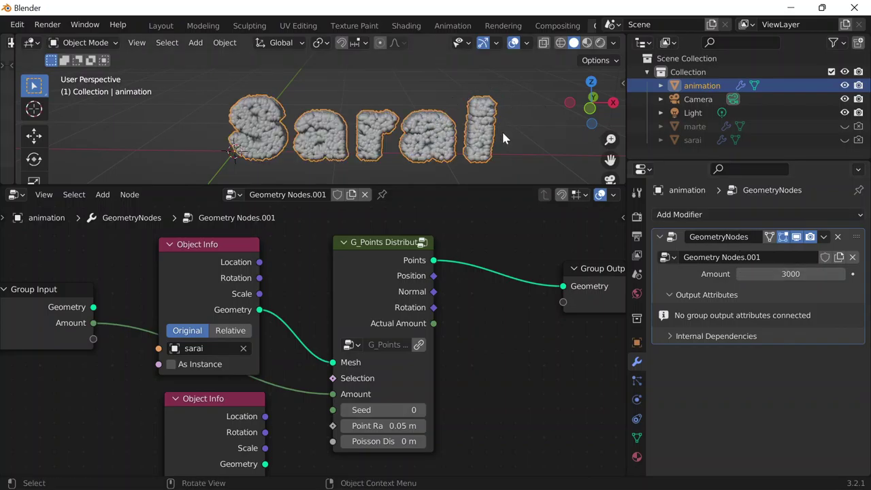
pyautogui.scroll(-1, 515, 333)
# Duplicate the G_Points Distribute node and place the copy below the original
pyautogui.moveTo(516, 333); pyautogui.dragTo(397, 316, button='middle')
pyautogui.moveTo(448, 282); pyautogui.dragTo(517, 260)
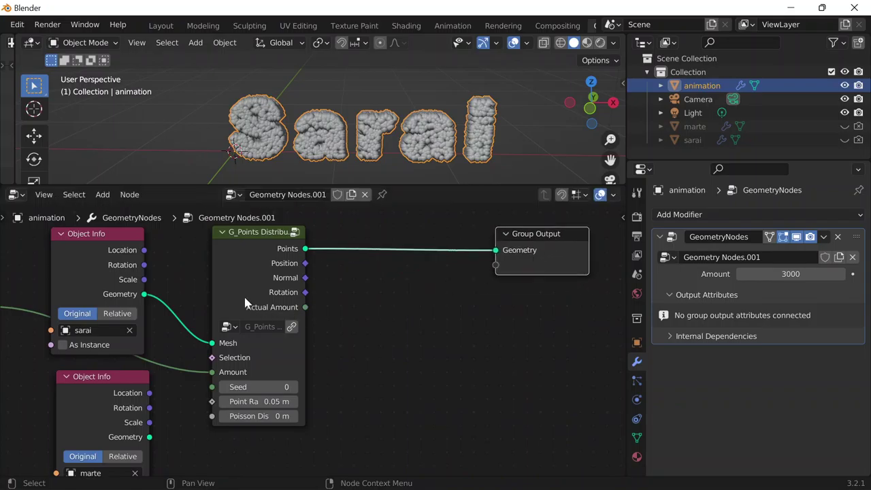
pyautogui.click(233, 269)
pyautogui.scroll(-3, 232, 269)
pyautogui.hotkey('shift', 'd')
pyautogui.click(275, 431)
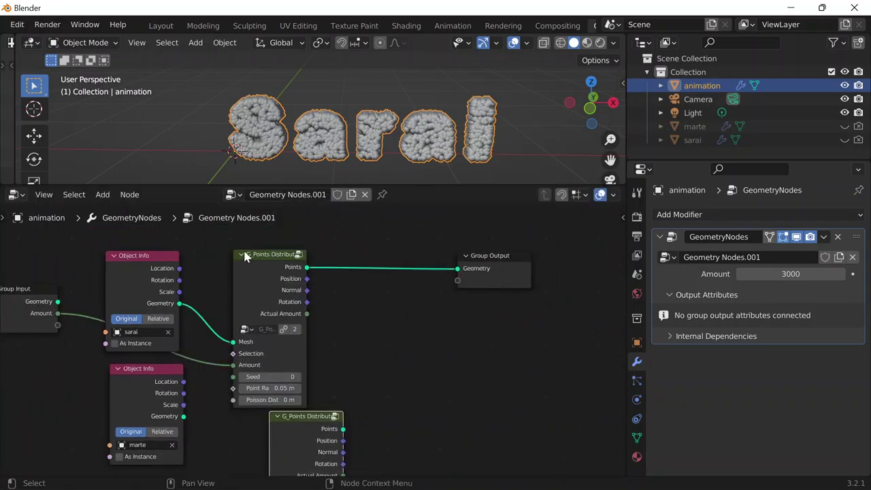
pyautogui.moveTo(268, 380); pyautogui.dragTo(281, 327)
pyautogui.moveTo(273, 419); pyautogui.dragTo(245, 388)
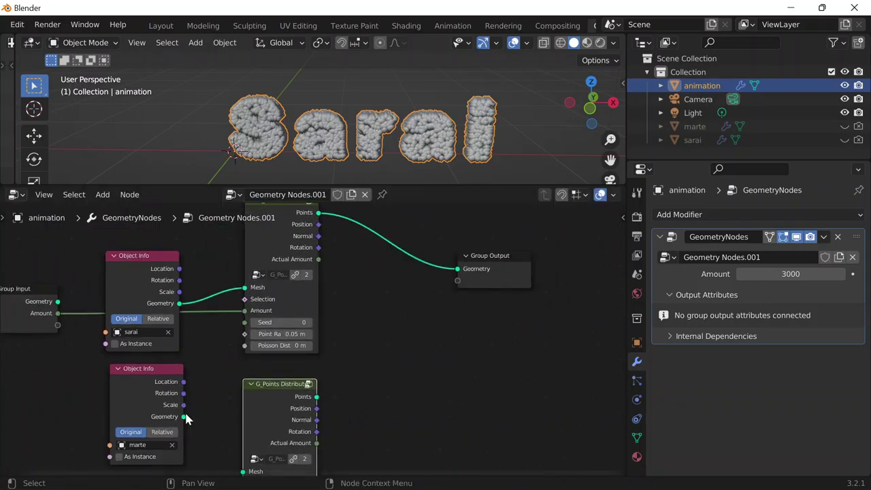
# Feed marte's geometry and the shared Group Input Amount into the duplicate, and collapse marte's node
pyautogui.moveTo(185, 417); pyautogui.dragTo(243, 378)
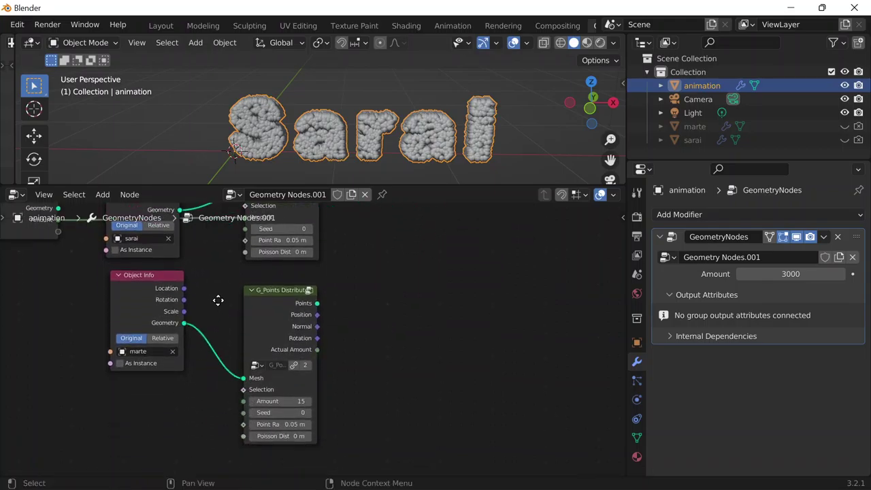
pyautogui.moveTo(216, 294); pyautogui.dragTo(248, 342, button='middle')
pyautogui.click(191, 354)
pyautogui.moveTo(277, 449); pyautogui.dragTo(92, 267)
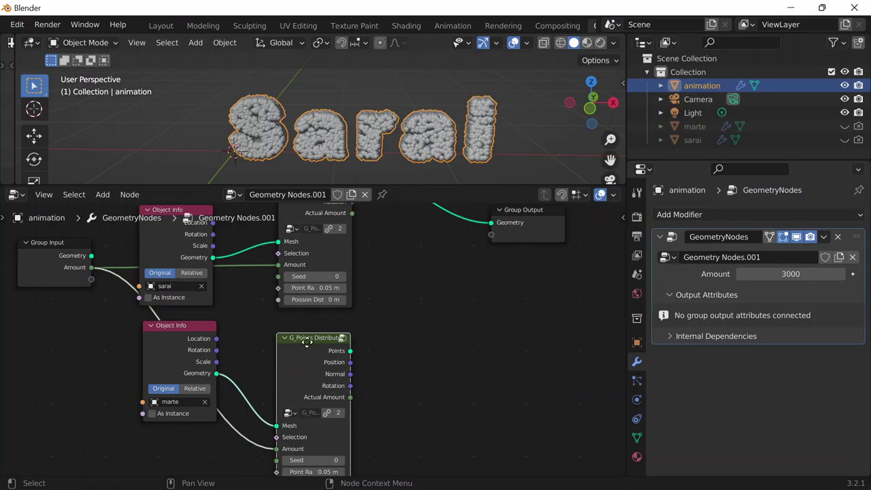
pyautogui.moveTo(307, 342); pyautogui.dragTo(264, 376)
pyautogui.click(150, 327)
pyautogui.moveTo(176, 329); pyautogui.dragTo(227, 325)
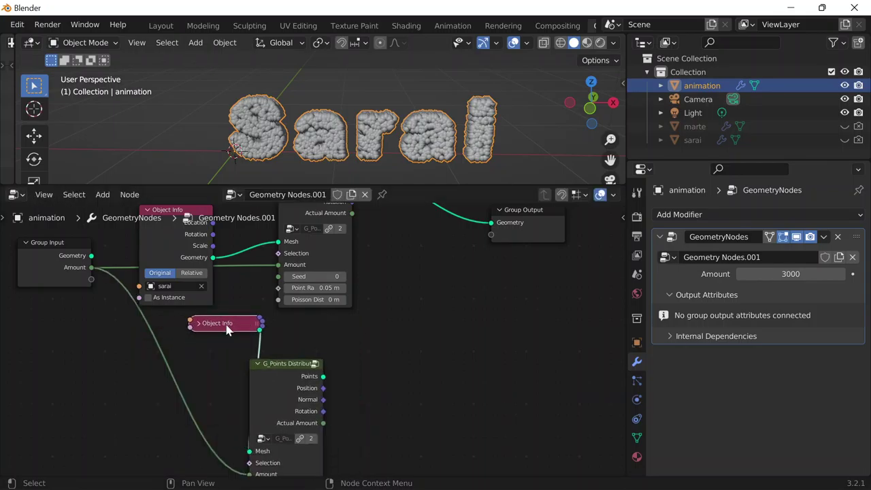
# Insert a Math node on the second distribution's Amount link and set it to Multiply by 1.1
pyautogui.hotkey('shift', 'a')
pyautogui.click(137, 181)
pyautogui.write('m')
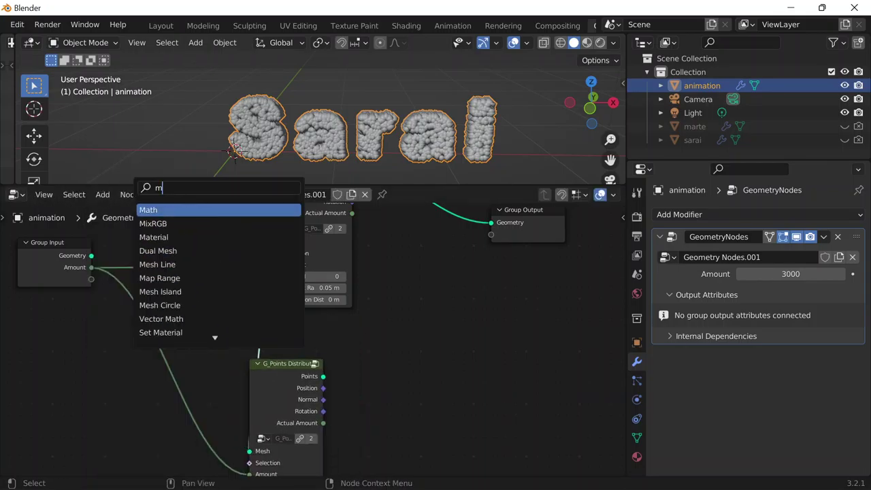
pyautogui.write('ul')
pyautogui.press('BackSpace')
pyautogui.press('BackSpace')
pyautogui.press('BackSpace')
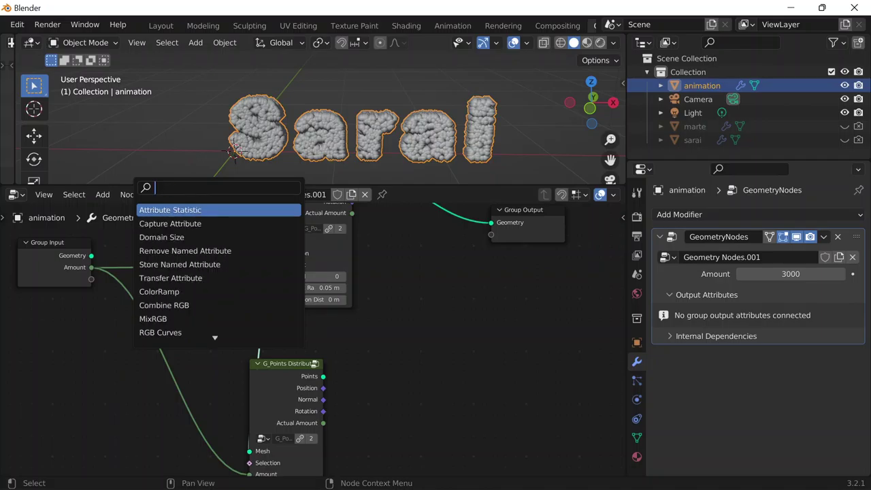
pyautogui.write('math')
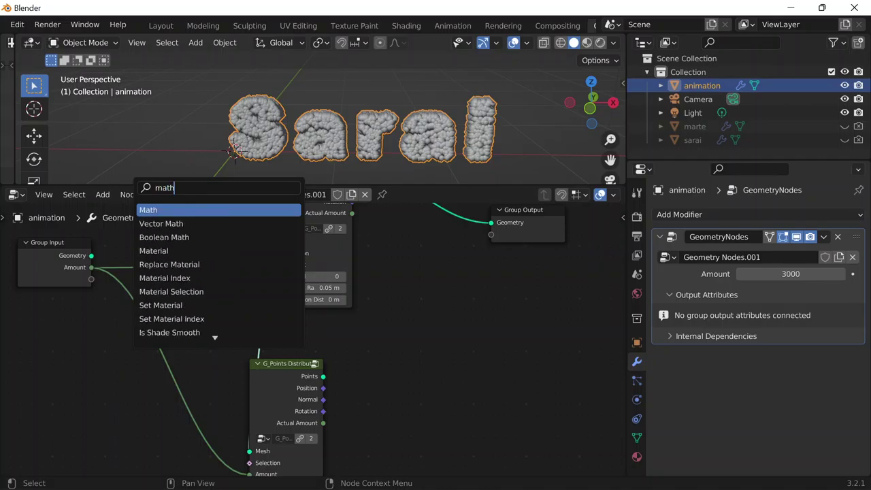
pyautogui.click(171, 210)
pyautogui.click(168, 360)
pyautogui.click(170, 370)
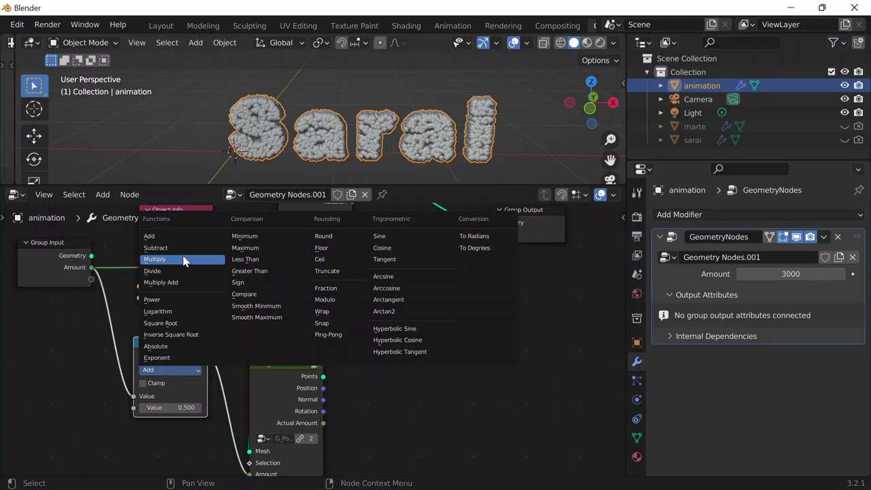
pyautogui.click(184, 262)
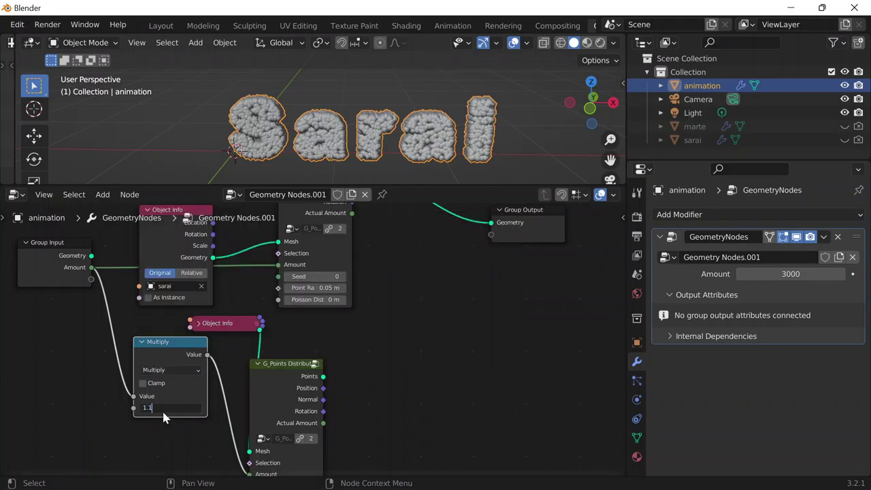
# Rearrange the distribution, Multiply and Group Output nodes for a tidier layout
pyautogui.moveTo(290, 365); pyautogui.dragTo(343, 341)
pyautogui.moveTo(175, 346); pyautogui.dragTo(164, 369)
pyautogui.moveTo(309, 339); pyautogui.dragTo(301, 368)
pyautogui.scroll(-1, 368, 286)
pyautogui.moveTo(437, 269); pyautogui.dragTo(383, 344, button='middle')
pyautogui.scroll(2, 404, 311)
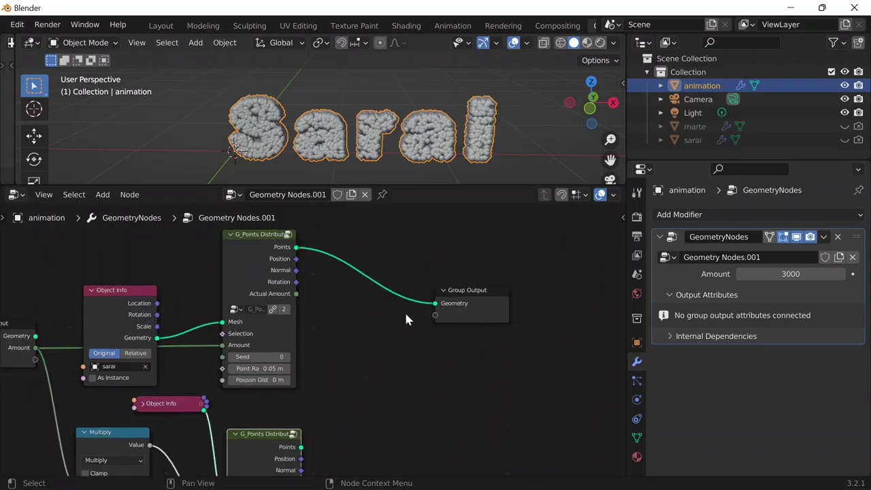
pyautogui.moveTo(497, 287); pyautogui.dragTo(549, 253)
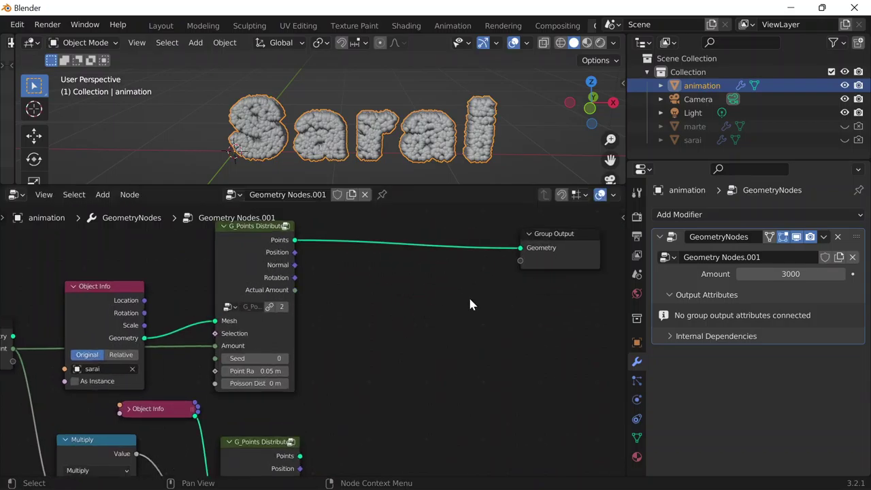
# Add a G_Mix XYZ Vector node and a Set Position node at the right
pyautogui.hotkey('shift', 'a')
pyautogui.press('Return')
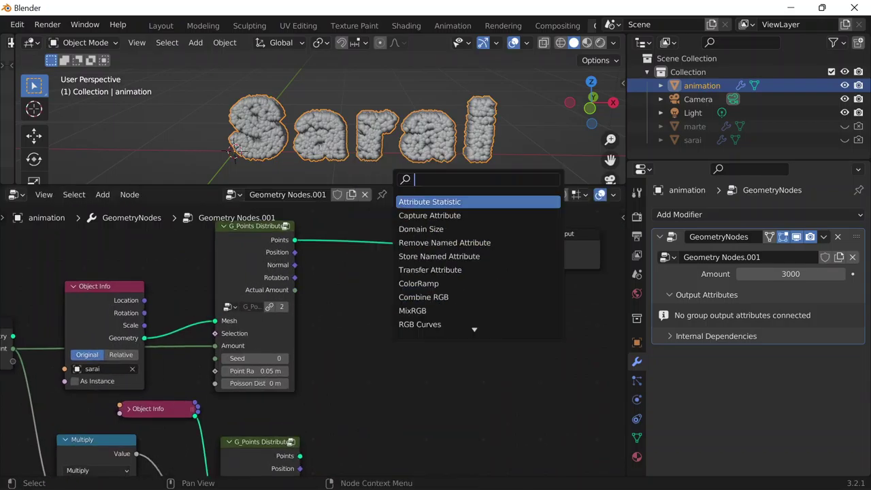
pyautogui.write('xyz')
pyautogui.press('Down')
pyautogui.press('Down')
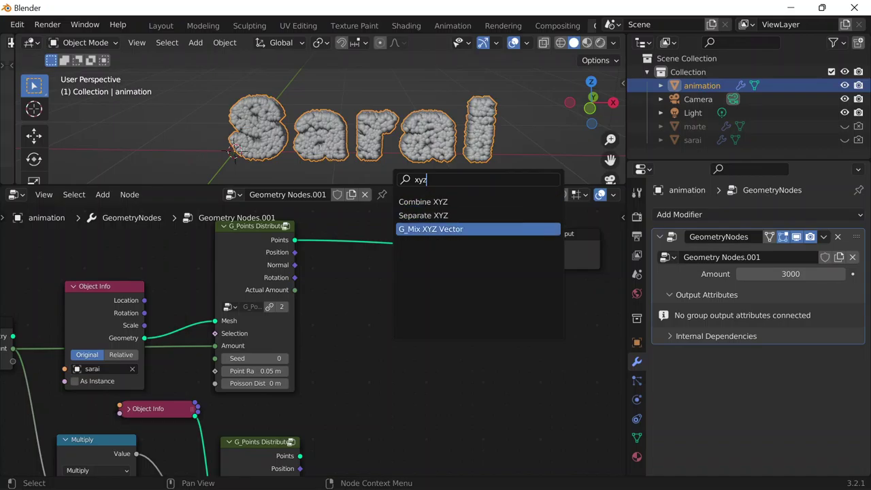
pyautogui.press('Return')
pyautogui.click(417, 340)
pyautogui.hotkey('shift', 'a')
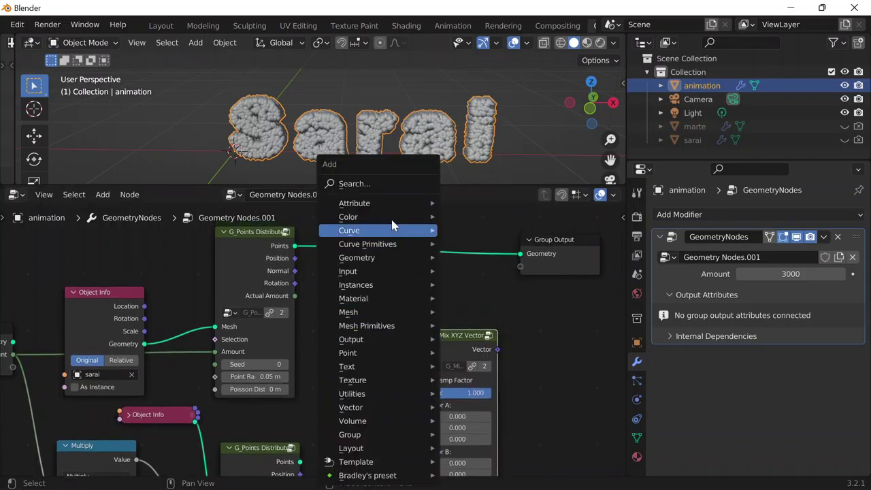
pyautogui.click(379, 185)
pyautogui.write('set pos')
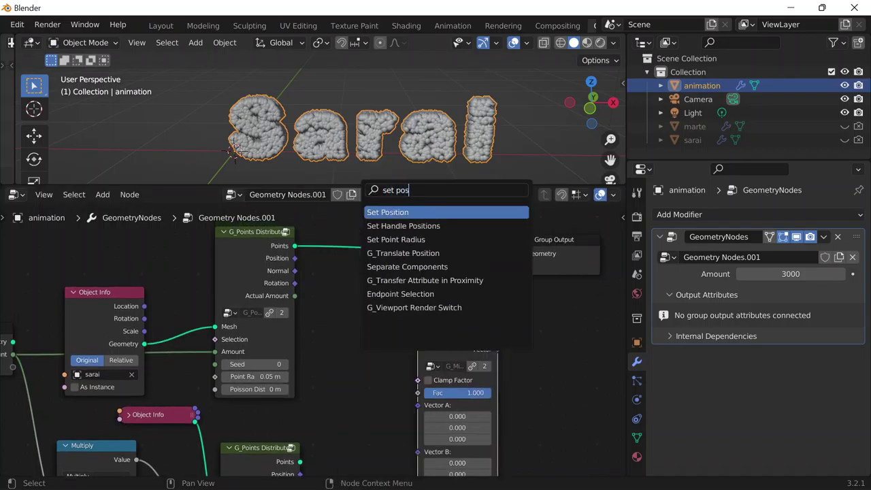
pyautogui.press('Return')
pyautogui.click(572, 331)
# Add a Transfer Attribute node with Vector data type and Index mapping
pyautogui.hotkey('shift', 'a')
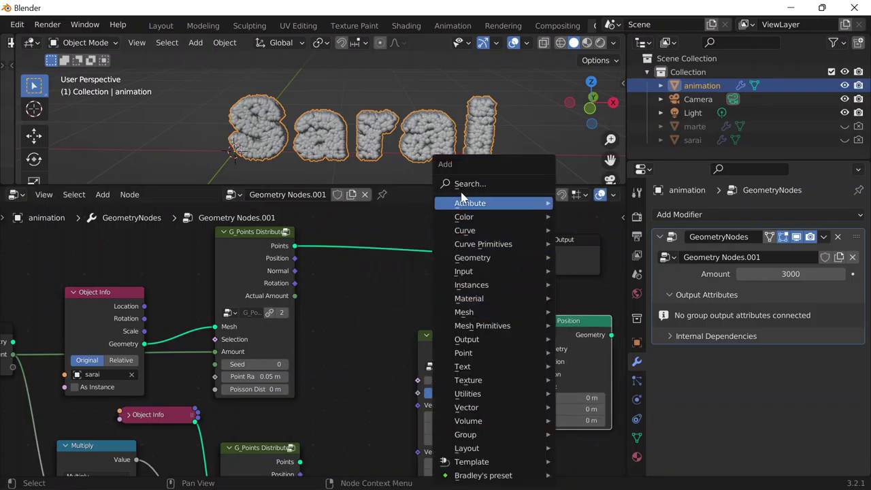
pyautogui.click(467, 184)
pyautogui.write('tran')
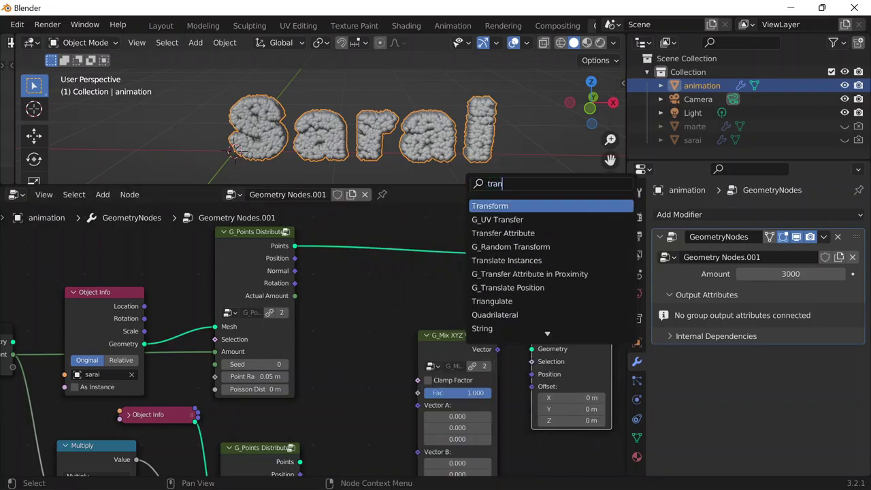
pyautogui.write('sger')
pyautogui.press('BackSpace')
pyautogui.press('BackSpace')
pyautogui.press('BackSpace')
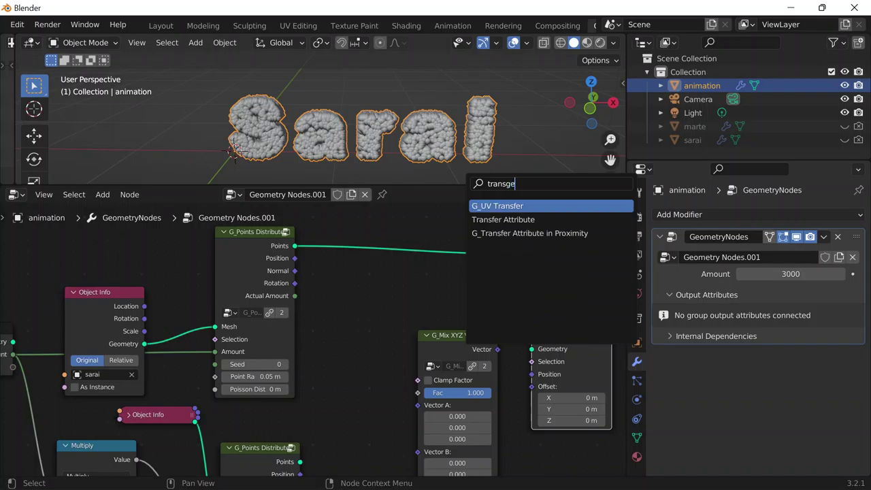
pyautogui.write('fer a')
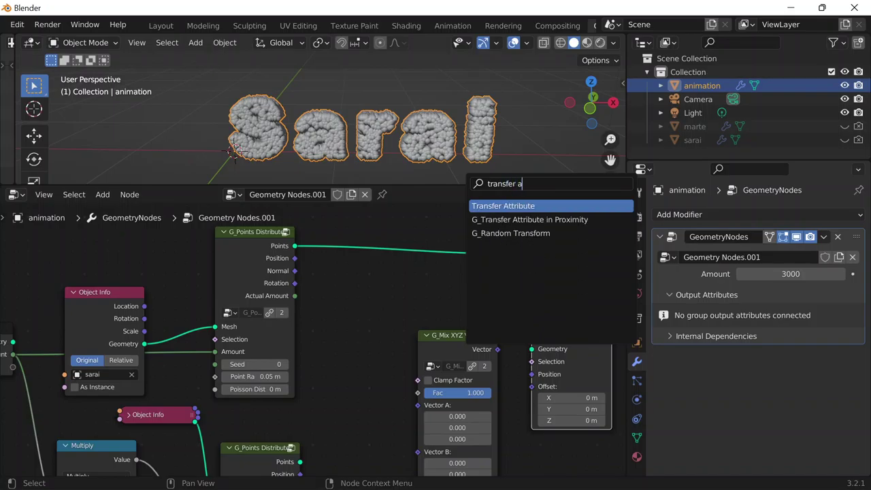
pyautogui.press('Return')
pyautogui.click(357, 303)
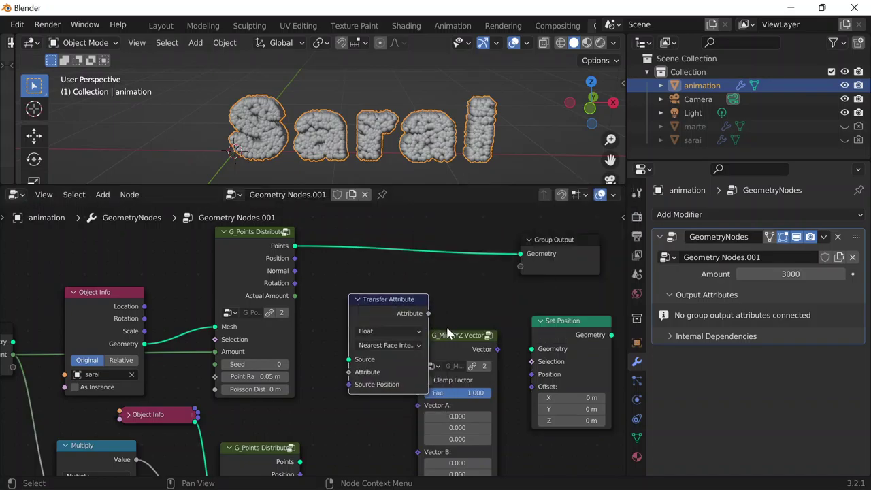
pyautogui.click(368, 332)
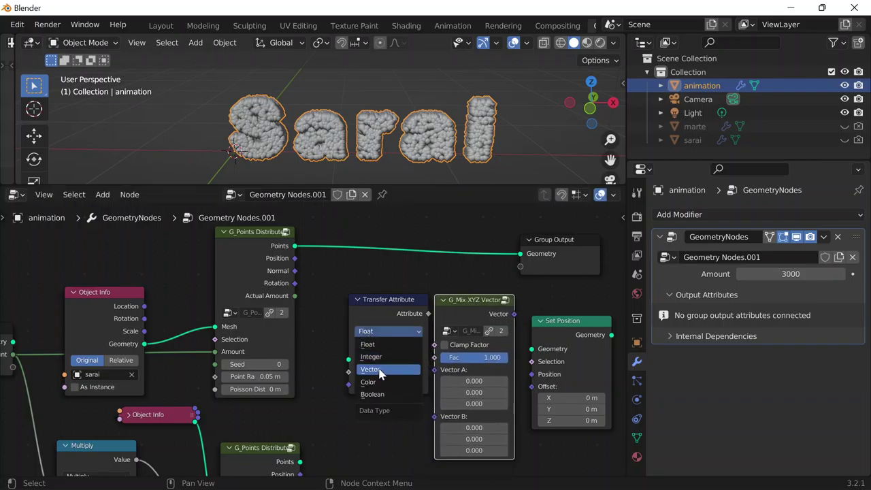
pyautogui.click(383, 371)
pyautogui.click(375, 345)
pyautogui.click(381, 384)
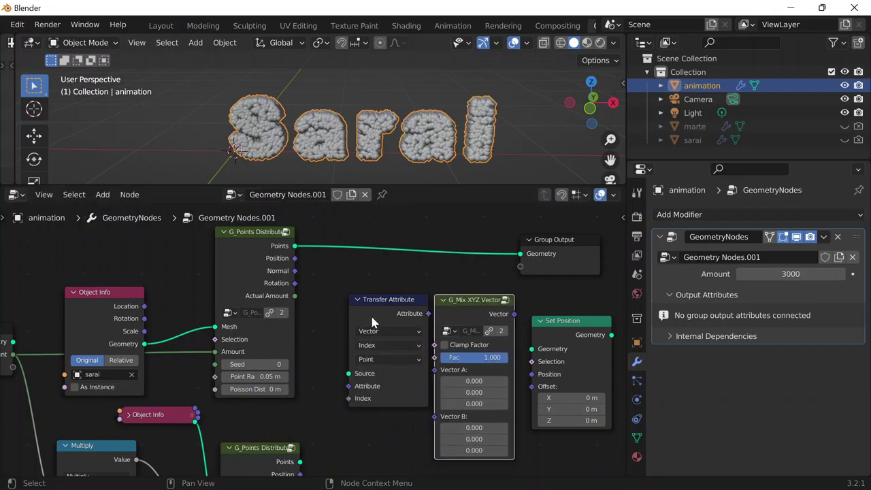
# Insert the Set Position node into the link leading to Group Output
pyautogui.moveTo(572, 322); pyautogui.dragTo(429, 231)
pyautogui.moveTo(560, 256); pyautogui.dragTo(628, 245)
pyautogui.moveTo(445, 241); pyautogui.dragTo(539, 221)
pyautogui.moveTo(590, 242)
pyautogui.mouseDown()
pyautogui.moveTo(603, 246)
pyautogui.moveTo(533, 232)
pyautogui.moveTo(603, 248)
pyautogui.moveTo(582, 243)
pyautogui.mouseUp()
pyautogui.moveTo(592, 232); pyautogui.dragTo(618, 232)
pyautogui.moveTo(526, 233); pyautogui.dragTo(561, 250)
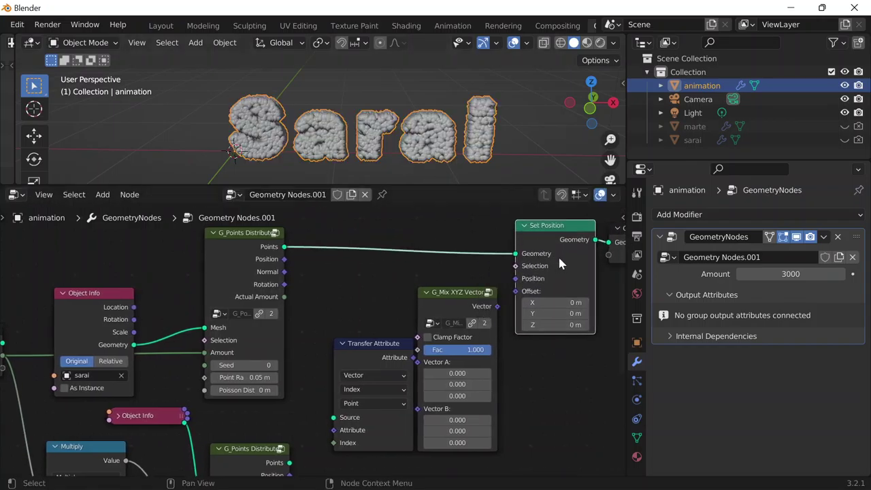
# Place G_Mix XYZ Vector beside Transfer Attribute and link Sarai's point Position into Vector A
pyautogui.moveTo(446, 303); pyautogui.dragTo(450, 299)
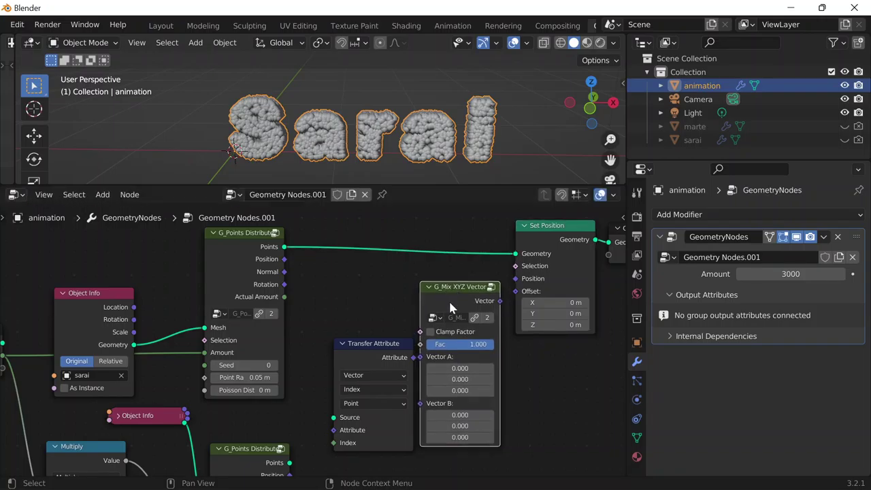
pyautogui.moveTo(373, 339); pyautogui.dragTo(366, 369)
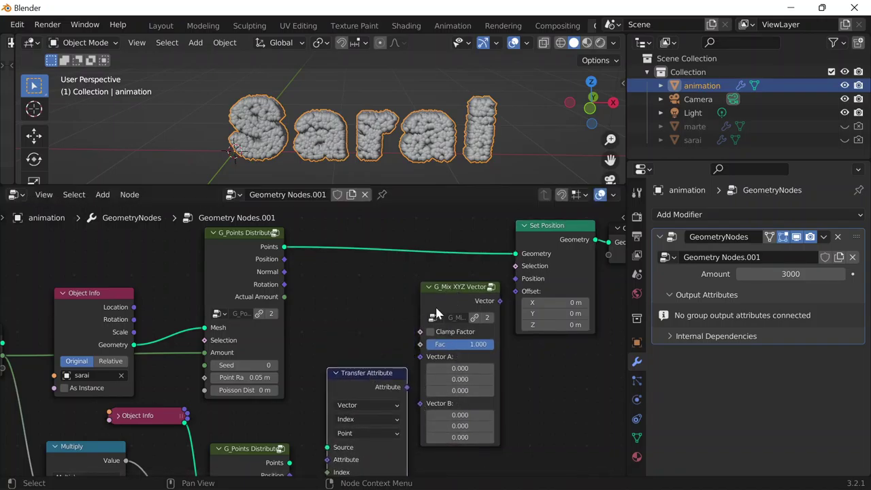
pyautogui.moveTo(443, 295); pyautogui.dragTo(462, 442)
pyautogui.moveTo(418, 336); pyautogui.dragTo(407, 271, button='middle')
pyautogui.moveTo(340, 316); pyautogui.dragTo(365, 346)
pyautogui.moveTo(445, 382); pyautogui.dragTo(447, 274)
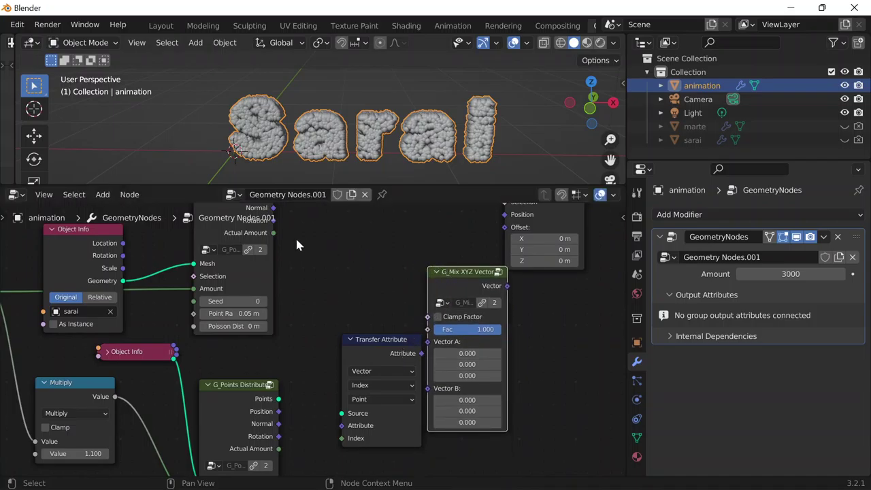
pyautogui.scroll(-1, 301, 266)
pyautogui.moveTo(271, 229); pyautogui.dragTo(359, 374)
# Connect the second point cloud's Points to Transfer Attribute Source and its Position to Attribute
pyautogui.moveTo(332, 329); pyautogui.dragTo(329, 296, button='middle')
pyautogui.moveTo(353, 338); pyautogui.dragTo(358, 355)
pyautogui.moveTo(273, 385); pyautogui.dragTo(321, 416)
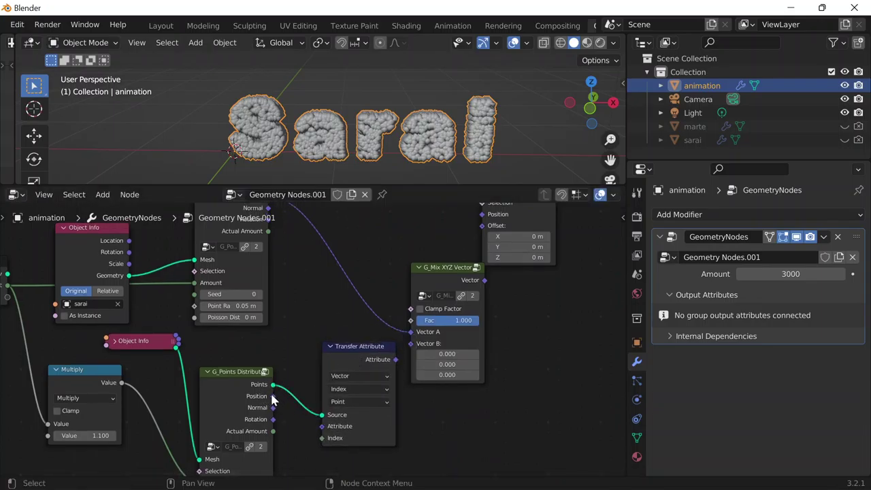
pyautogui.moveTo(273, 396); pyautogui.dragTo(322, 420)
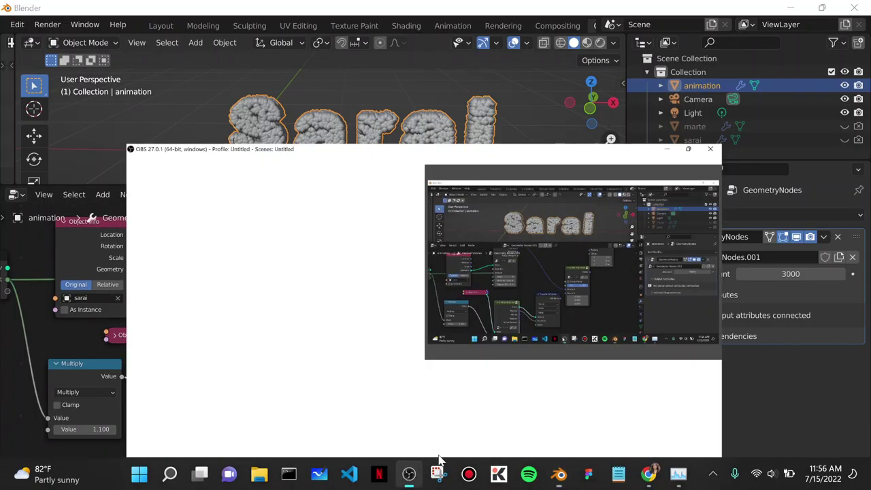
pyautogui.click(409, 474)
pyautogui.click(861, 381)
pyautogui.click(862, 382)
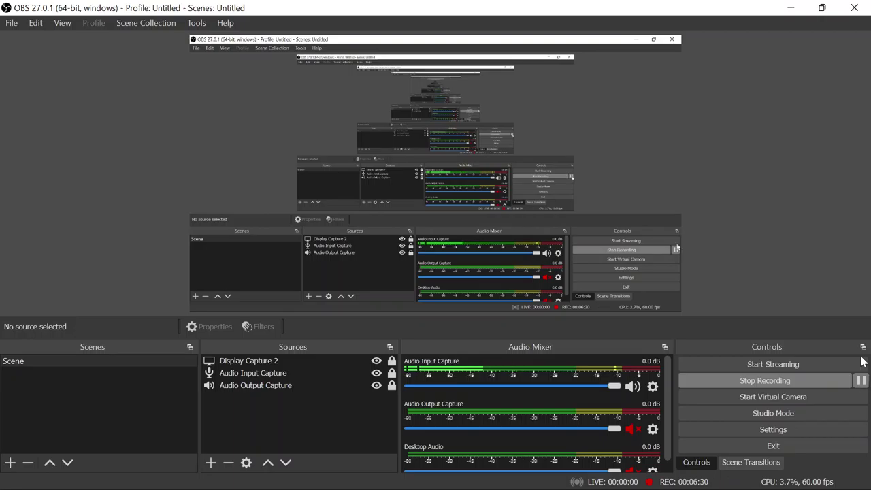
pyautogui.click(790, 7)
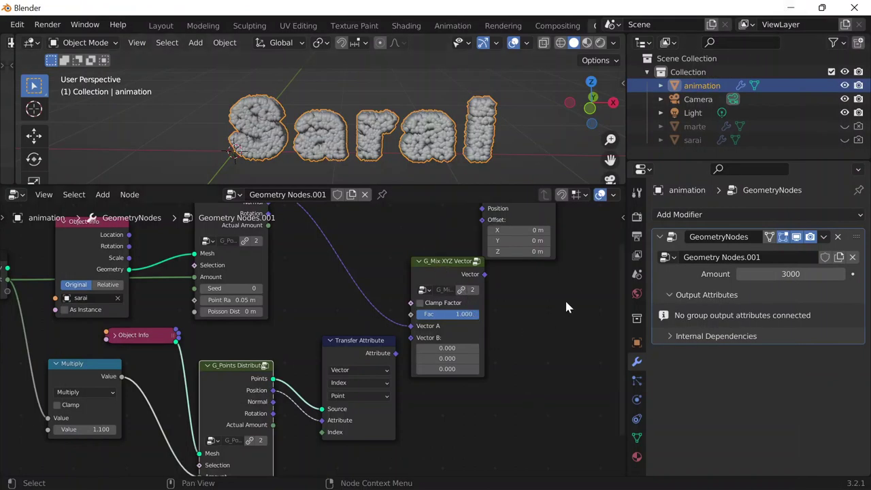
# Link the transferred positions into Vector B and the mix result into Set Position's Position
pyautogui.moveTo(565, 299); pyautogui.dragTo(550, 318, button='middle')
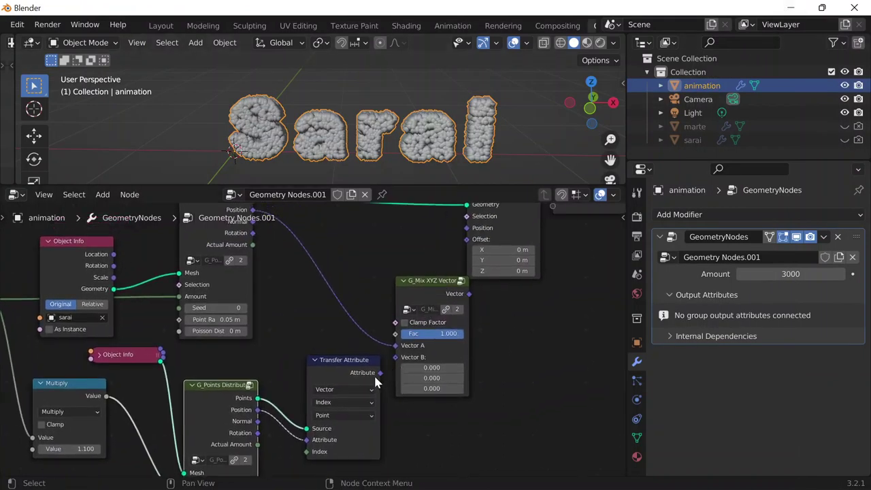
pyautogui.moveTo(379, 373); pyautogui.dragTo(395, 357)
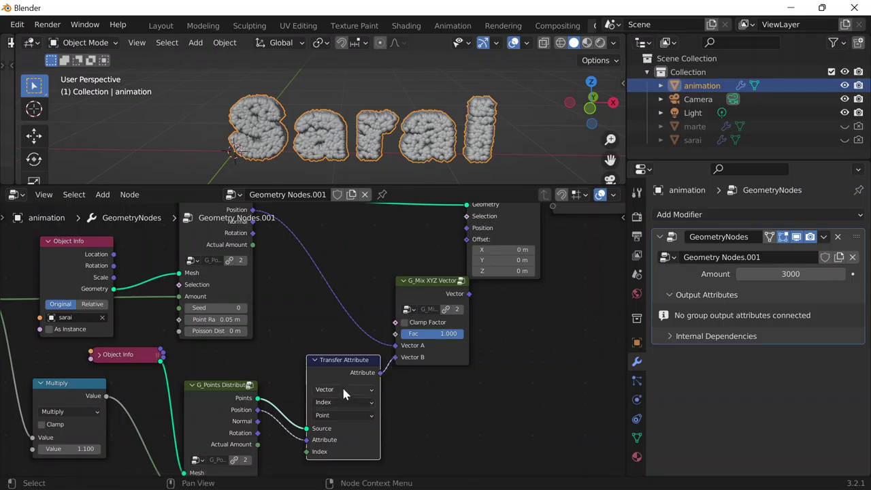
pyautogui.scroll(-2, 436, 315)
pyautogui.moveTo(459, 317); pyautogui.dragTo(443, 371, button='middle')
pyautogui.moveTo(389, 339); pyautogui.dragTo(429, 344)
pyautogui.moveTo(429, 300); pyautogui.dragTo(465, 278)
# Set the G_Mix XYZ Vector factor to 0.500
pyautogui.moveTo(404, 387)
pyautogui.mouseDown()
pyautogui.moveTo(362, 387)
pyautogui.moveTo(389, 387)
pyautogui.mouseUp()
pyautogui.moveTo(495, 469)
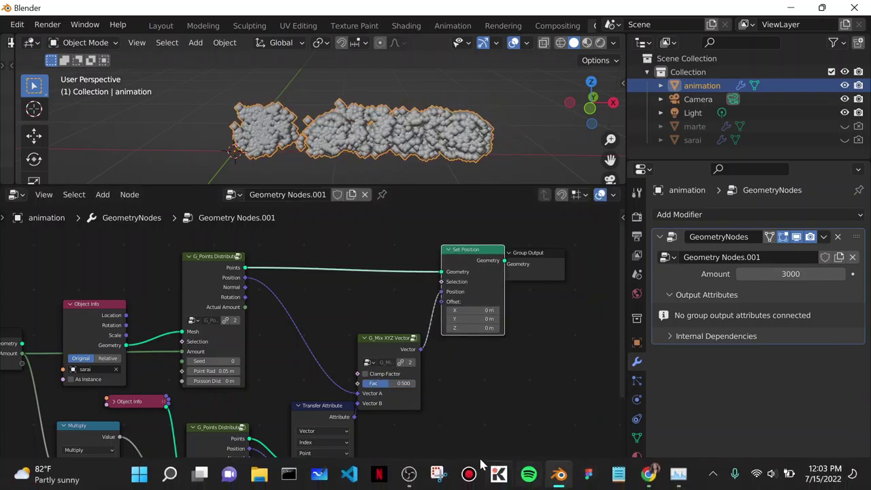
pyautogui.click(416, 473)
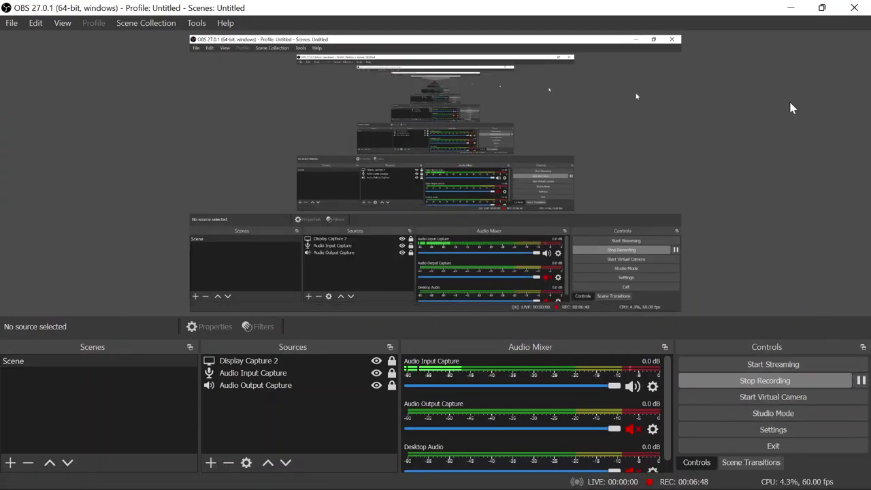
pyautogui.click(791, 8)
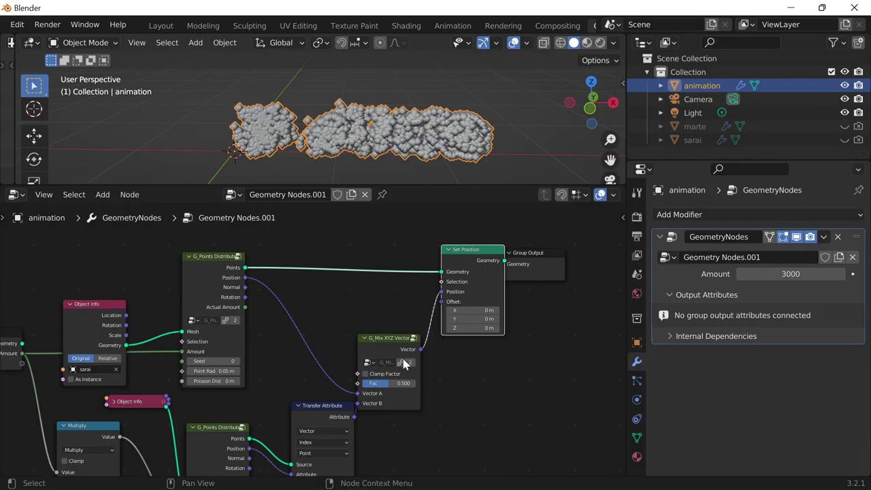
# Slide the G_Mix XYZ Vector Fac from 0.528 down to 0.000 so Sarai reappears
pyautogui.scroll(1, 418, 388)
pyautogui.moveTo(416, 390); pyautogui.dragTo(449, 390)
pyautogui.moveTo(342, 416); pyautogui.dragTo(322, 414)
pyautogui.moveTo(411, 390); pyautogui.dragTo(371, 390)
pyautogui.moveTo(532, 392); pyautogui.dragTo(486, 355, button='middle')
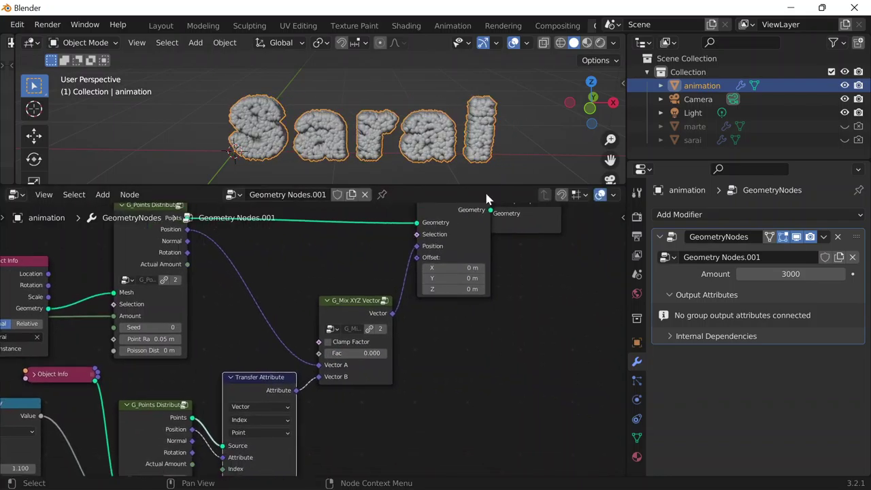
pyautogui.click(542, 108)
pyautogui.hotkey('shift', 'a')
# Add an Empty and set its Display As option to Arrows
pyautogui.moveTo(460, 106)
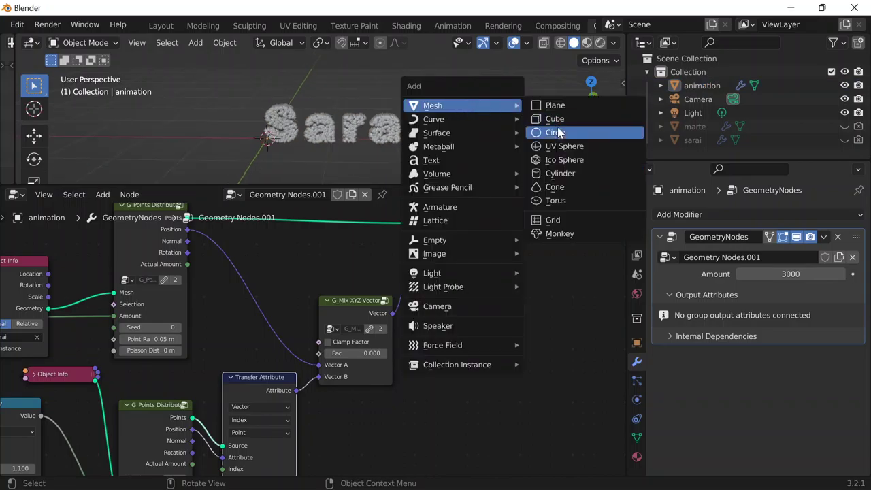
pyautogui.moveTo(516, 241)
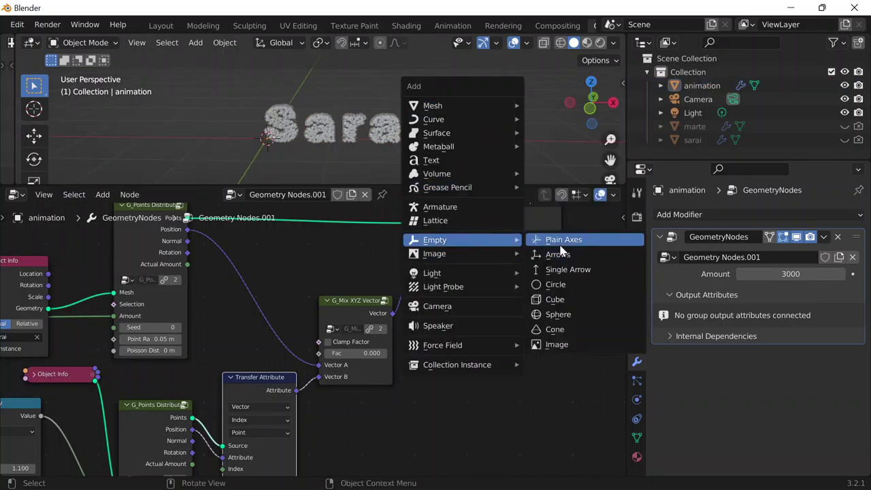
pyautogui.click(558, 314)
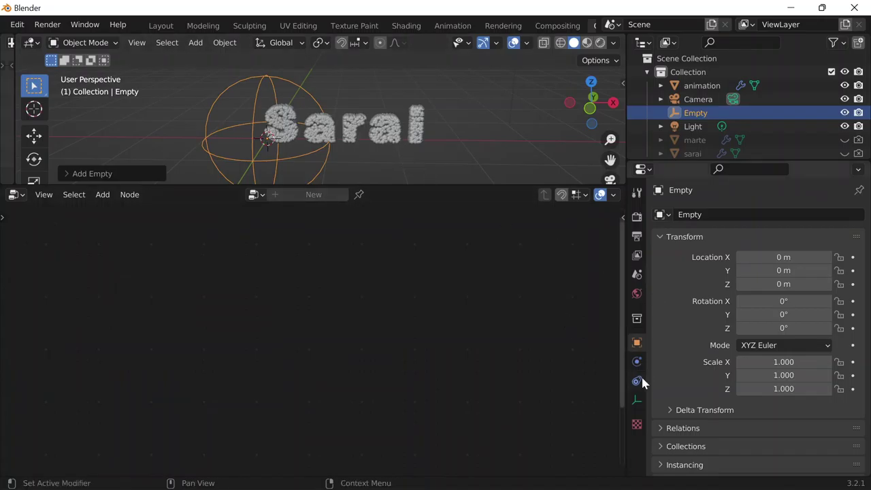
pyautogui.click(637, 399)
pyautogui.click(768, 233)
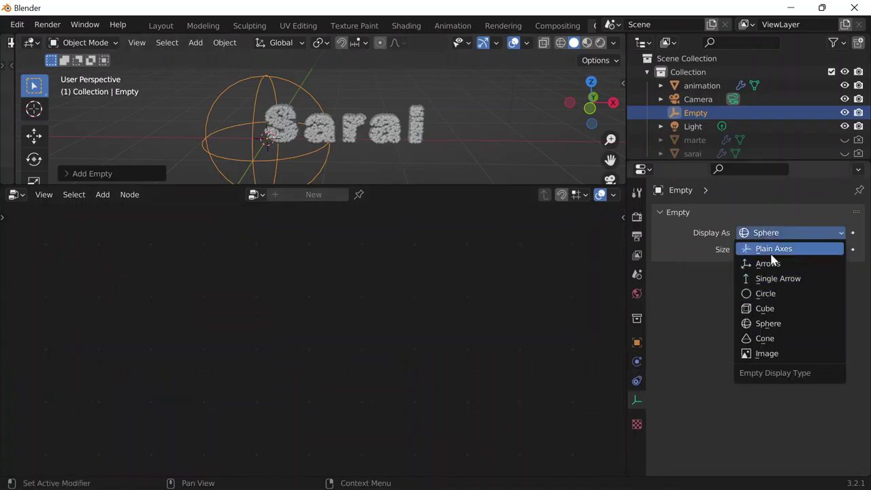
pyautogui.click(768, 264)
# Move the Empty along X to the left of the Sarai lettering
pyautogui.press('g')
pyautogui.press('x')
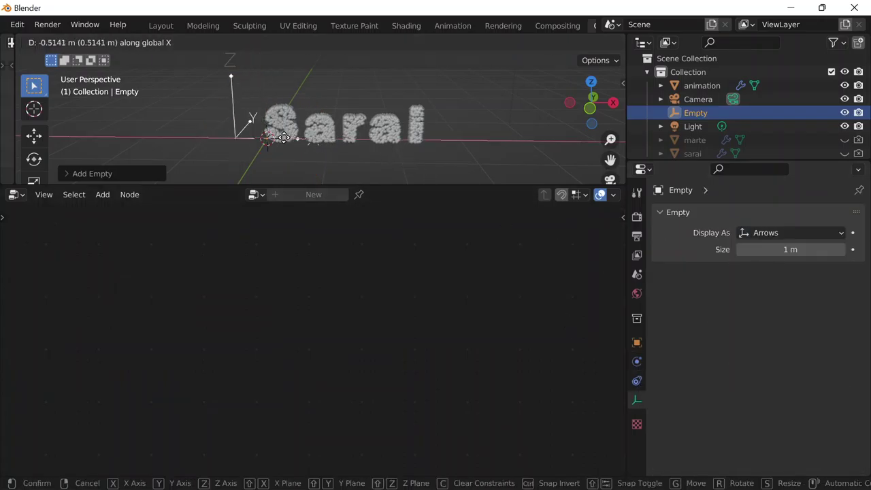
pyautogui.click(246, 139)
pyautogui.click(324, 123)
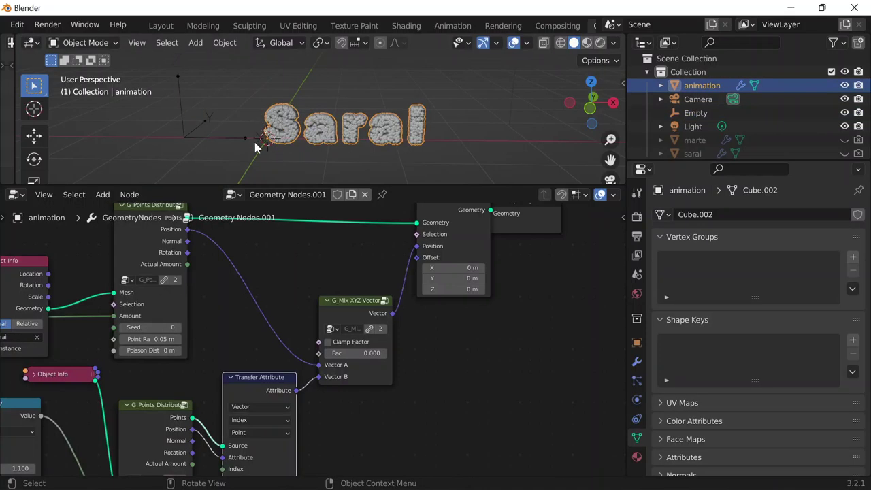
# Add a G_Directional Falloff node and link its output to the mix Fac
pyautogui.hotkey('shift', 'a')
pyautogui.click(361, 183)
pyautogui.write('dir')
pyautogui.press('Return')
pyautogui.click(284, 380)
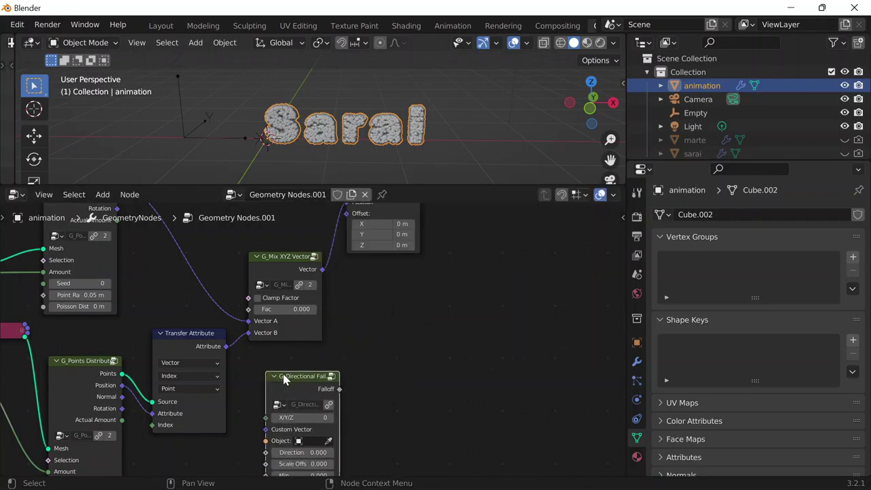
pyautogui.moveTo(340, 389); pyautogui.dragTo(358, 329)
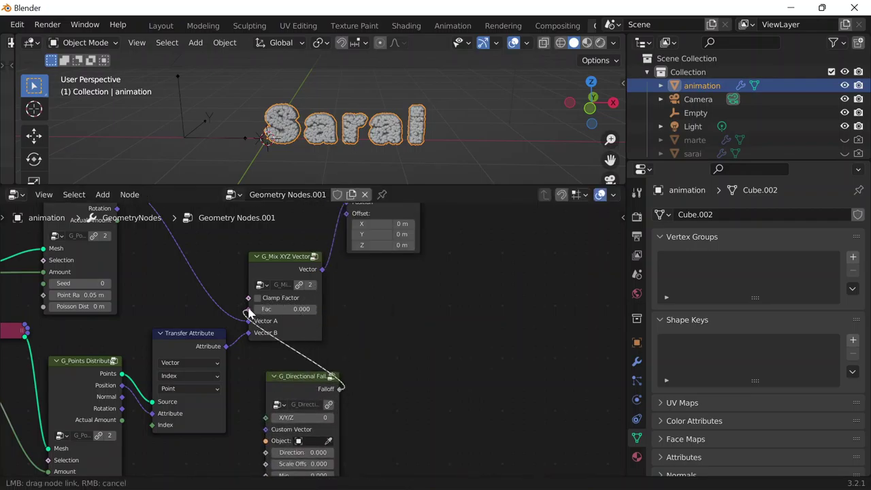
pyautogui.moveTo(249, 314); pyautogui.dragTo(248, 309)
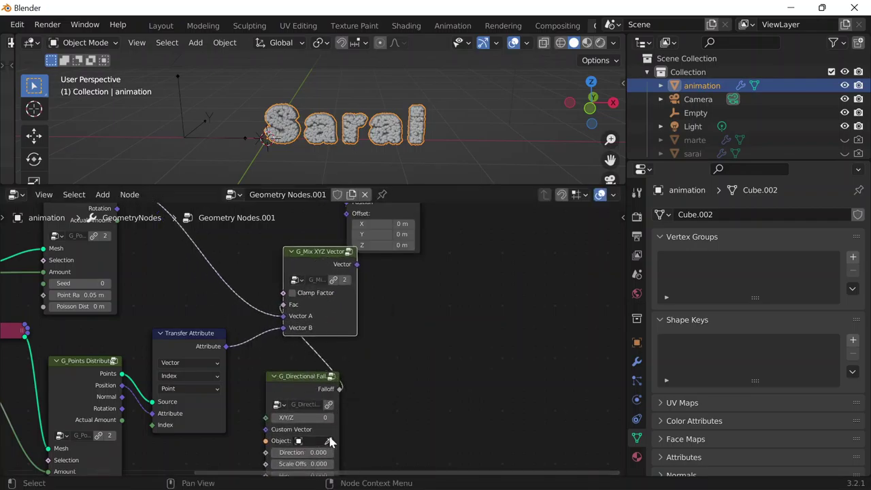
# Set the falloff's Object to the Empty and test by moving the Empty along X
pyautogui.click(329, 441)
pyautogui.click(196, 127)
pyautogui.scroll(3, 363, 383)
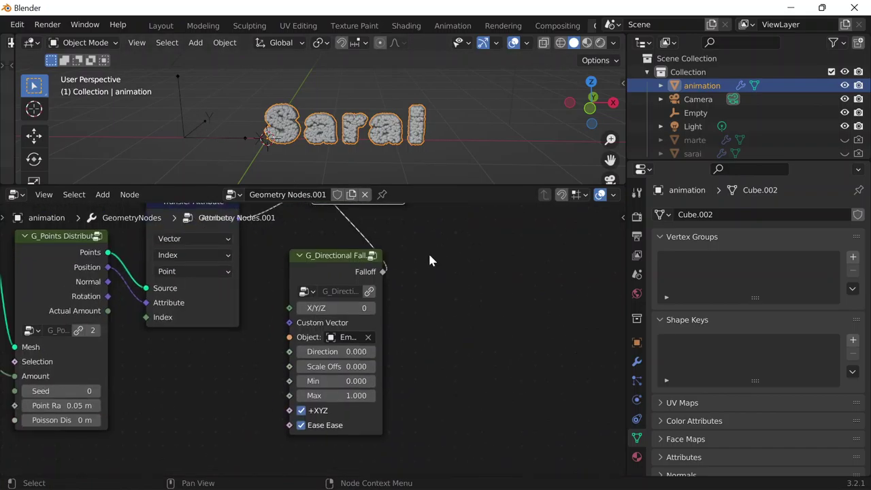
pyautogui.click(198, 137)
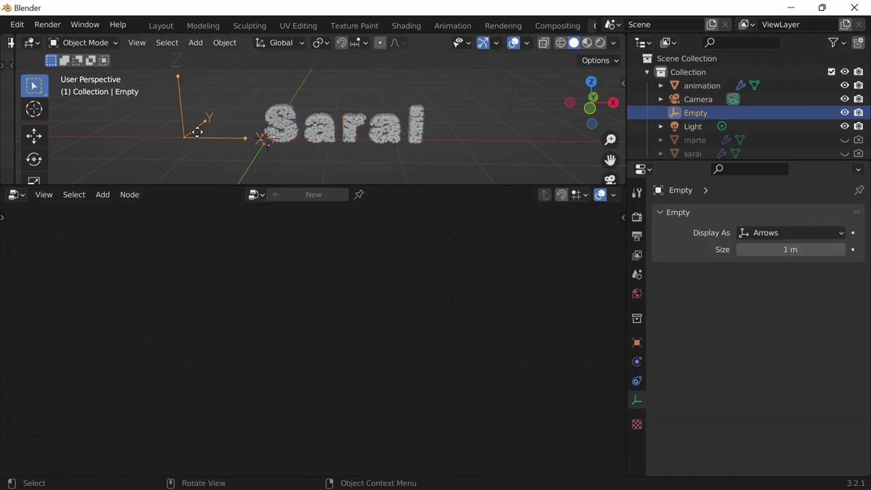
pyautogui.press('g')
pyautogui.press('x')
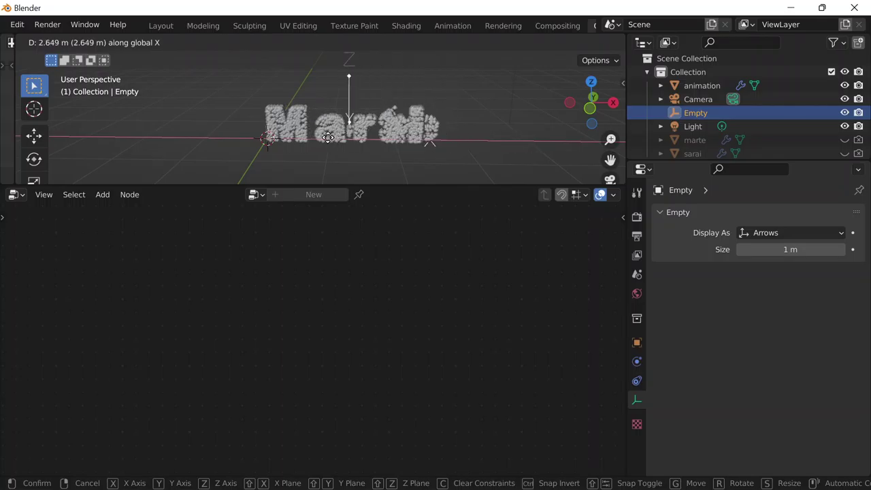
pyautogui.click(155, 141)
# Reselect the lettering and spread out Set Position and Group Output toward the right
pyautogui.click(358, 148)
pyautogui.keyDown('shift'); pyautogui.moveTo(420, 304); pyautogui.dragTo(281, 318, button='middle'); pyautogui.keyUp('shift')
pyautogui.keyDown('shift'); pyautogui.moveTo(422, 312); pyautogui.dragTo(333, 463, button='middle'); pyautogui.keyUp('shift')
pyautogui.scroll(-3, 347, 311)
pyautogui.keyDown('shift'); pyautogui.moveTo(334, 302); pyautogui.dragTo(276, 410, button='middle'); pyautogui.keyUp('shift')
pyautogui.moveTo(265, 301); pyautogui.dragTo(437, 307)
pyautogui.moveTo(199, 323); pyautogui.dragTo(262, 319)
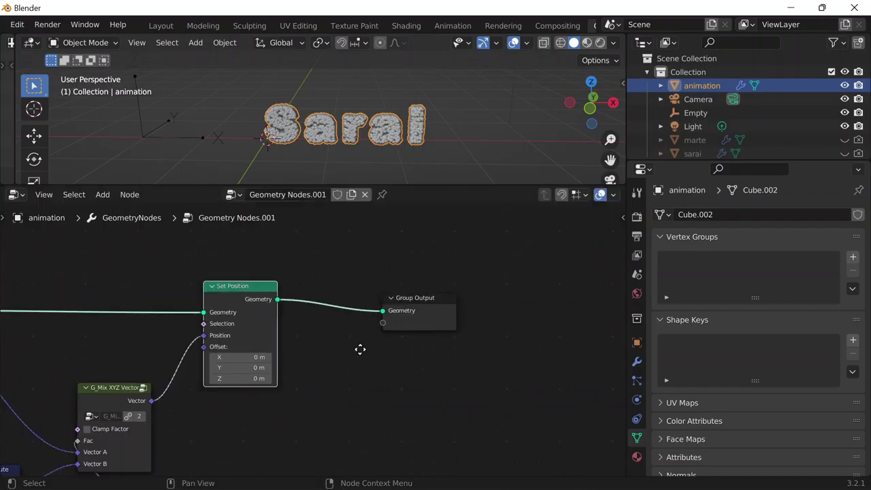
# Shift Group Output further right to make room for new nodes
pyautogui.moveTo(361, 349); pyautogui.dragTo(358, 344, button='middle')
pyautogui.moveTo(453, 301); pyautogui.dragTo(568, 293)
pyautogui.hotkey('shift', 'a')
pyautogui.press('Escape')
pyautogui.moveTo(416, 305); pyautogui.dragTo(477, 303)
# Insert Points to Volume and Volume to Mesh nodes before Group Output
pyautogui.hotkey('shift', 'a')
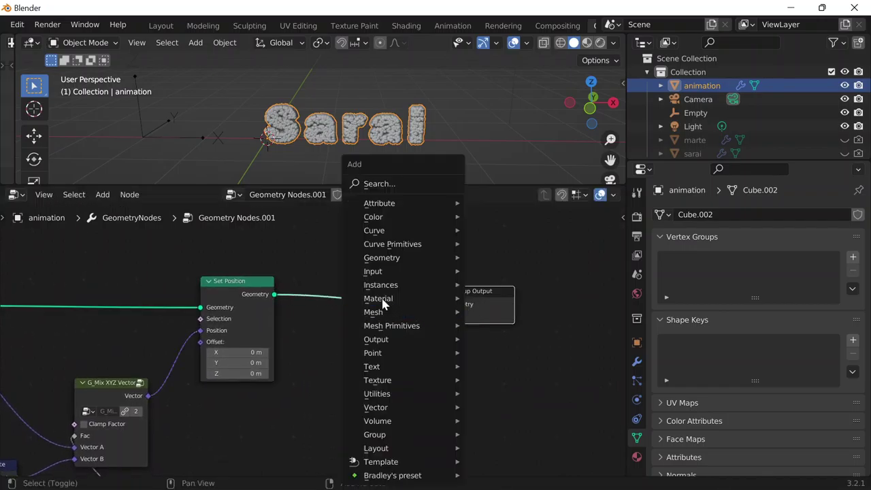
pyautogui.click(380, 183)
pyautogui.write('points')
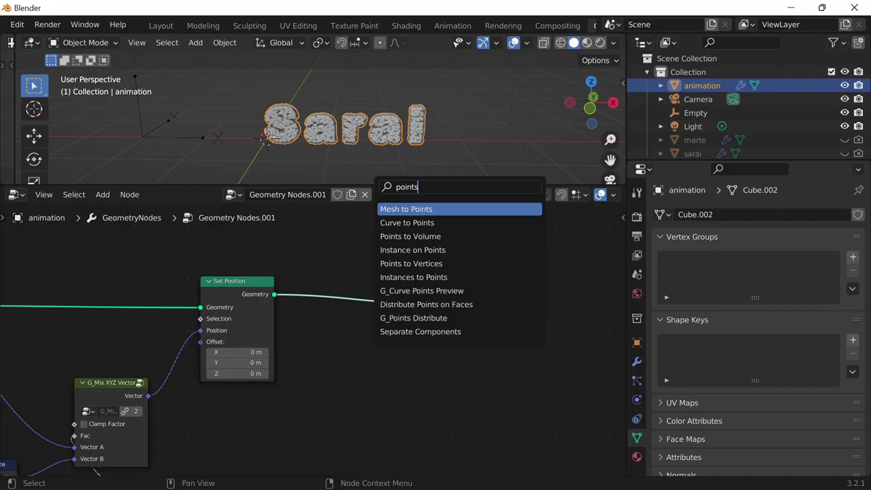
pyautogui.write(' to')
pyautogui.press('Return')
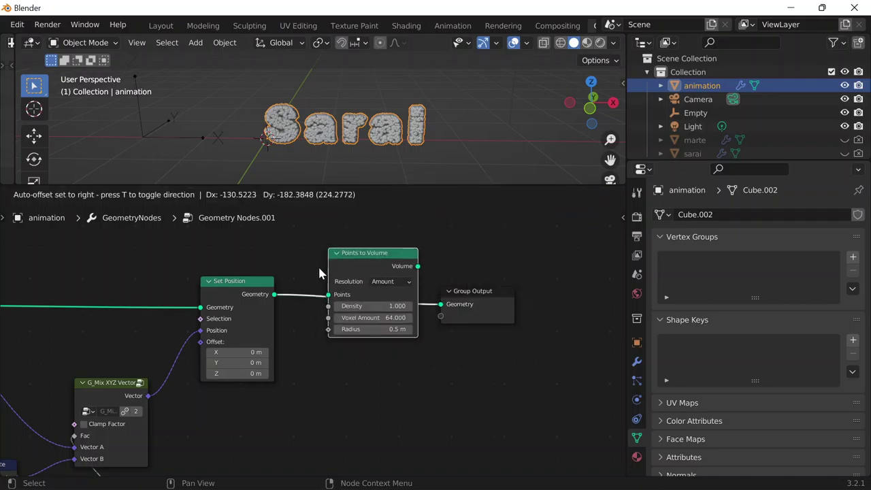
pyautogui.click(325, 272)
pyautogui.hotkey('shift', 'a')
pyautogui.click(335, 184)
pyautogui.write('volume t')
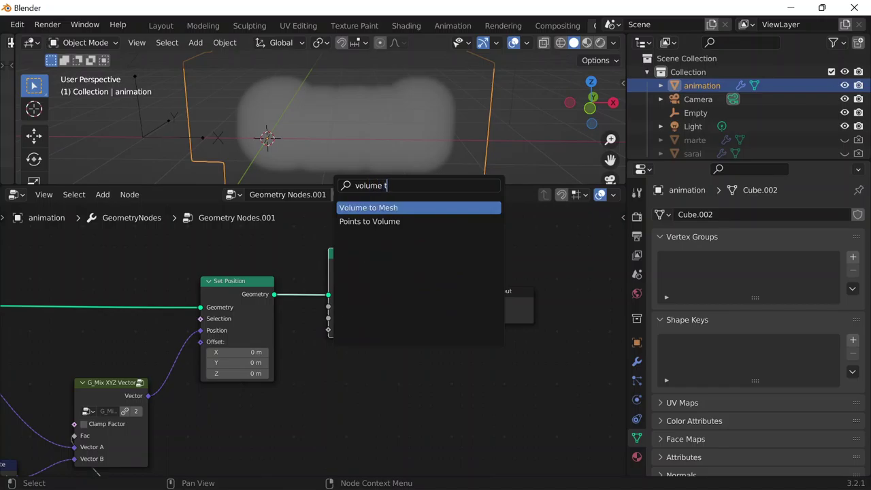
pyautogui.press('Return')
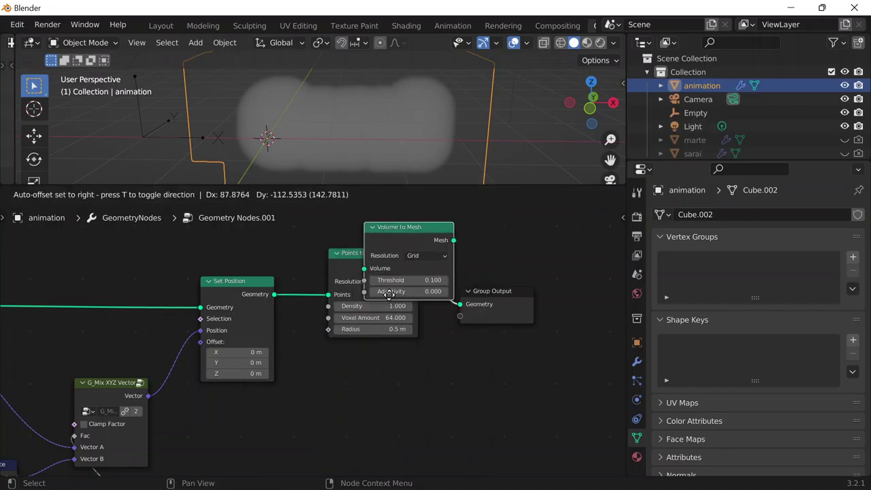
pyautogui.click(451, 354)
# Set the Points to Volume radius to 0.03 m
pyautogui.moveTo(450, 354); pyautogui.dragTo(311, 388, button='middle')
pyautogui.scroll(6, 254, 361)
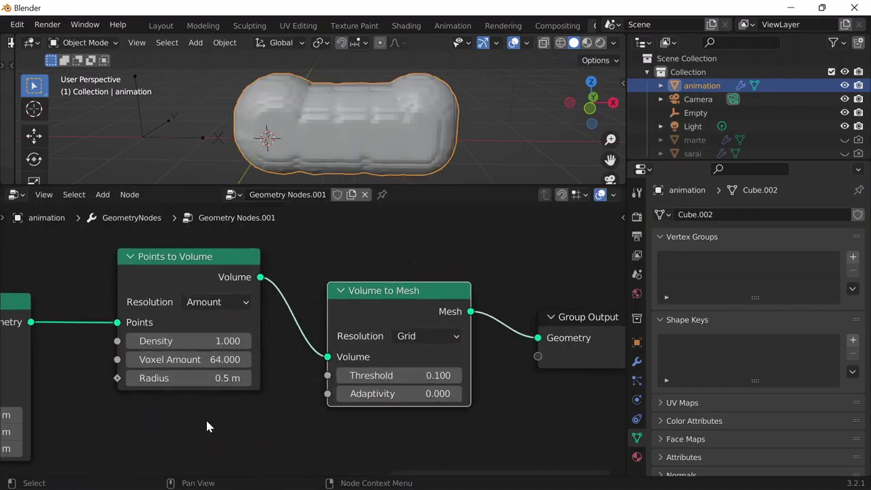
pyautogui.moveTo(218, 439); pyautogui.dragTo(233, 418, button='middle')
pyautogui.scroll(2, 233, 418)
pyautogui.click(200, 362)
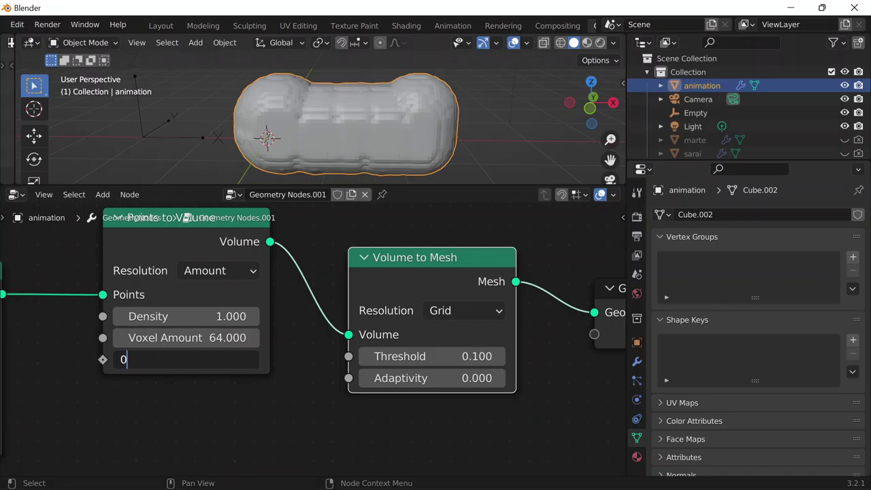
pyautogui.write('0.03')
pyautogui.press('Return')
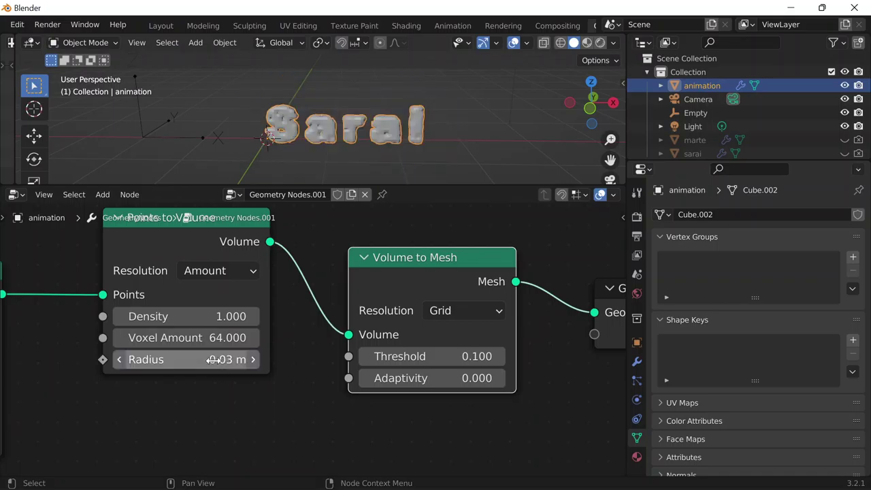
# Bring up the save-file dialog with Ctrl+S
pyautogui.scroll(5, 461, 113)
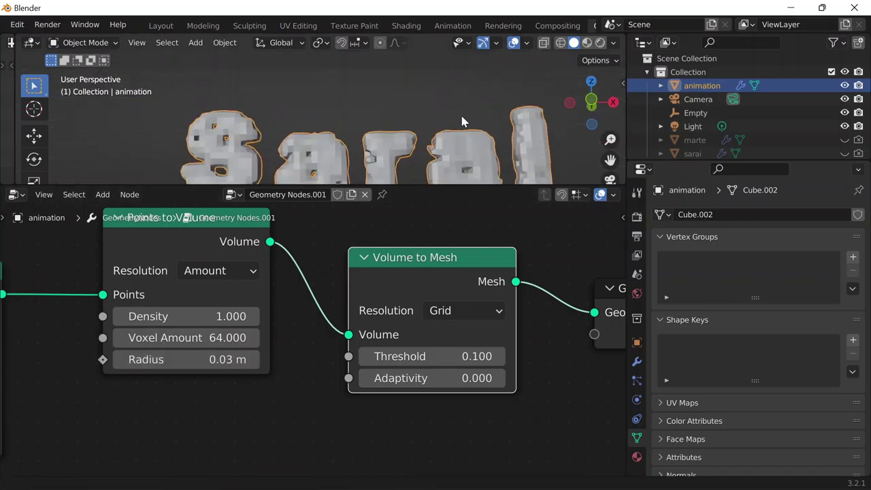
pyautogui.scroll(-3, 460, 130)
pyautogui.scroll(-2, 569, 249)
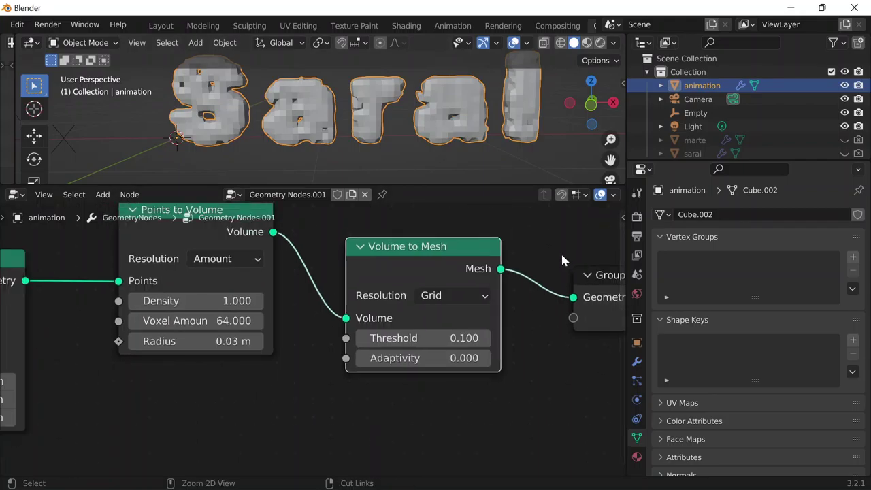
pyautogui.hotkey('ctrl', 's')
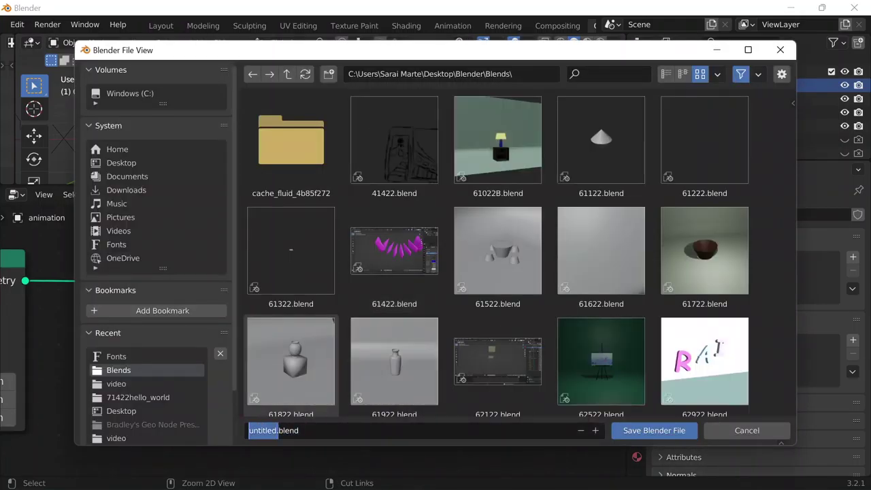
# Save the file as 71522.blend in Desktop > Blender > Blends
pyautogui.write('71522')
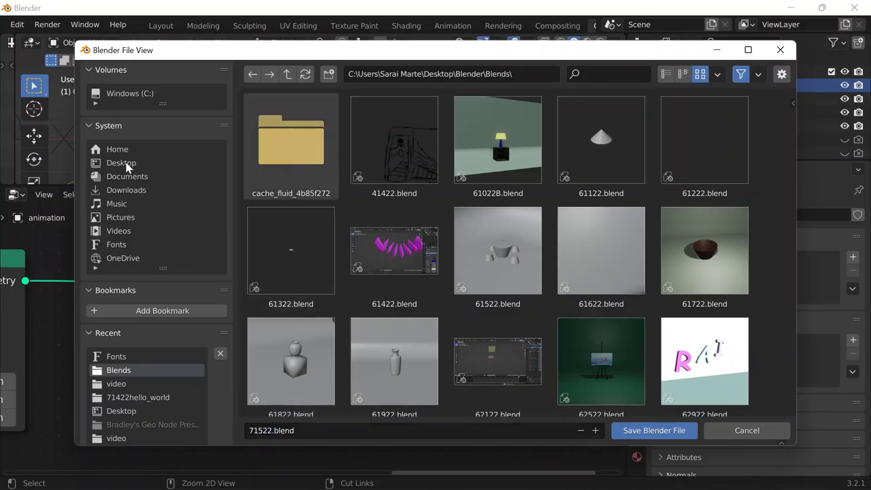
pyautogui.click(122, 163)
pyautogui.doubleClick(347, 167)
pyautogui.click(252, 73)
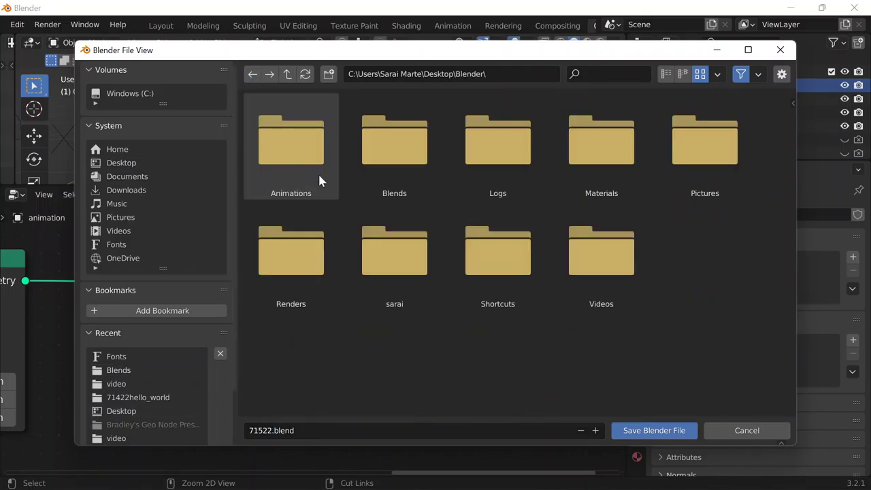
pyautogui.click(397, 170)
pyautogui.doubleClick(398, 172)
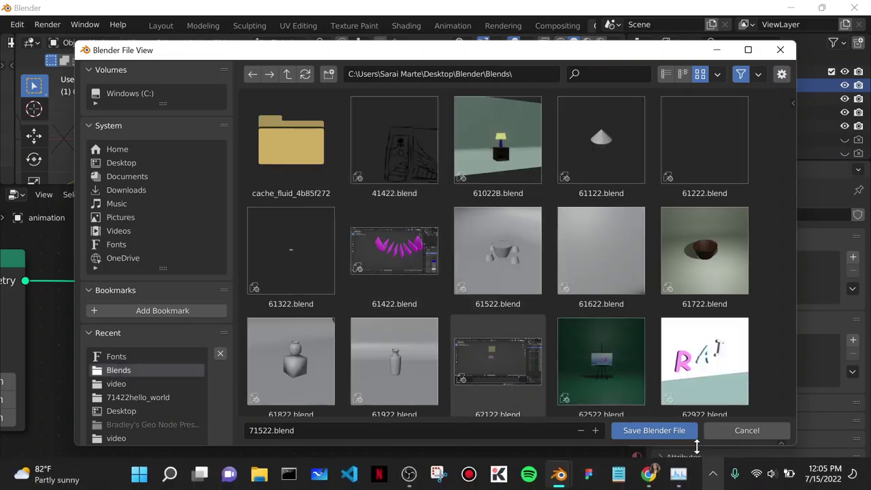
pyautogui.click(654, 431)
pyautogui.scroll(1, 464, 302)
pyautogui.scroll(-1, 501, 142)
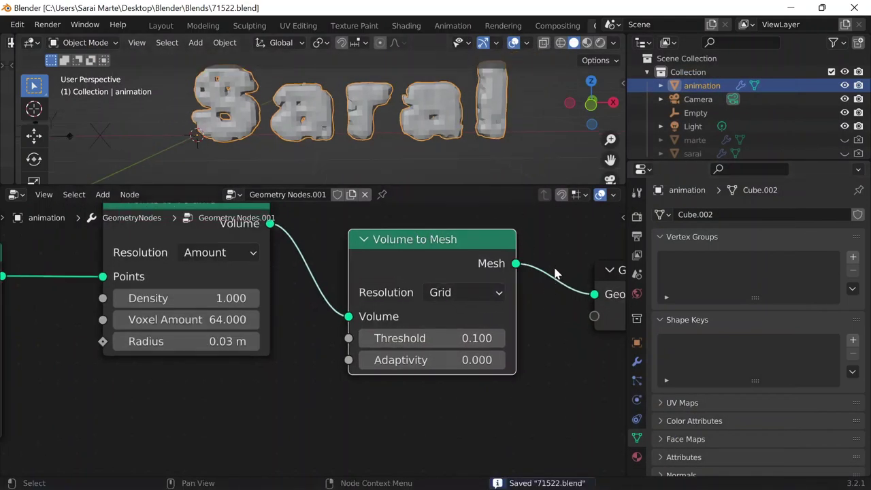
pyautogui.moveTo(554, 268); pyautogui.dragTo(350, 292, button='middle')
pyautogui.scroll(-2, 350, 292)
# Add a Voxel Remesh modifier and set its voxel size to 0.05 m, correcting an initial 0.5
pyautogui.click(638, 361)
pyautogui.click(681, 214)
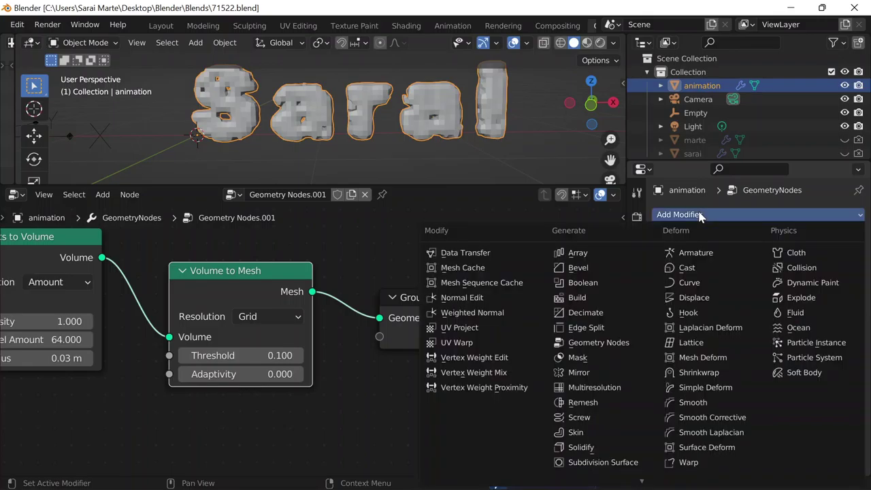
pyautogui.click(577, 407)
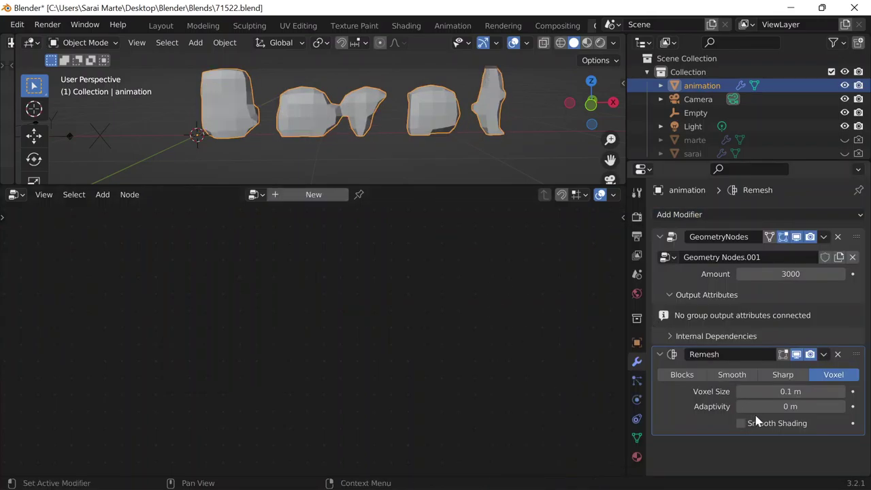
pyautogui.doubleClick(778, 391)
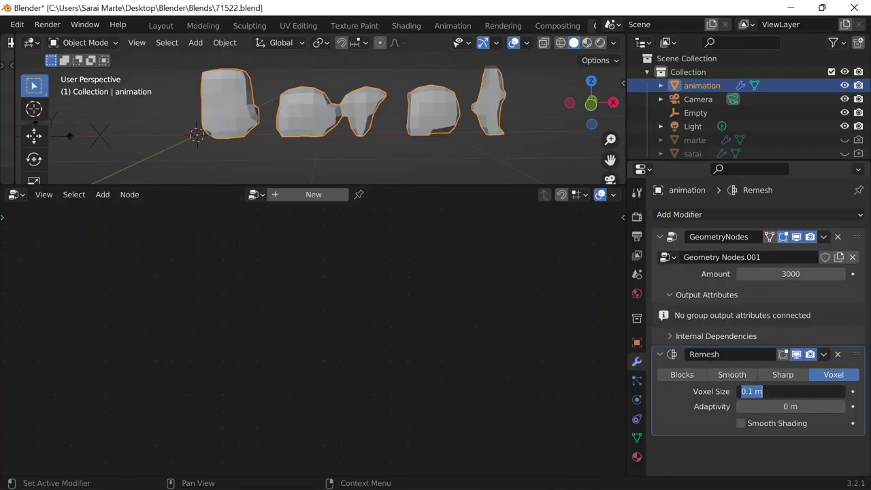
pyautogui.write('0.5')
pyautogui.press('Return')
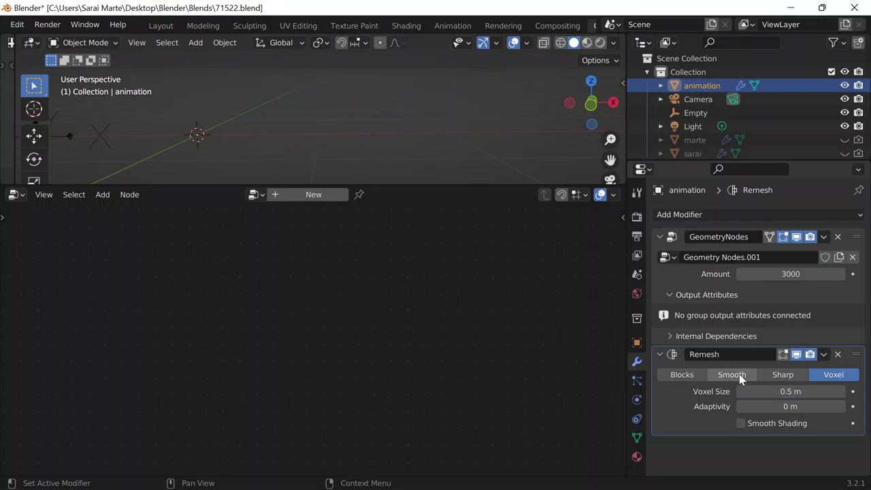
pyautogui.click(790, 391)
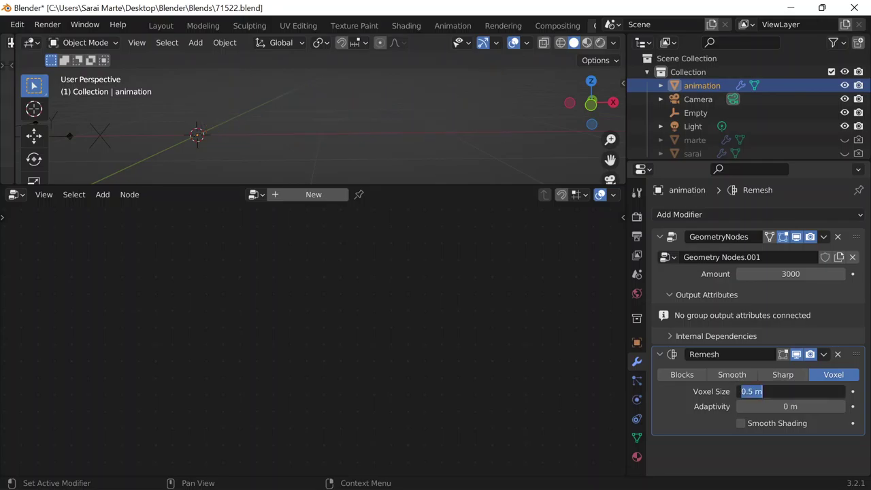
pyautogui.click(666, 286)
pyautogui.moveTo(386, 293); pyautogui.dragTo(479, 274, button='middle')
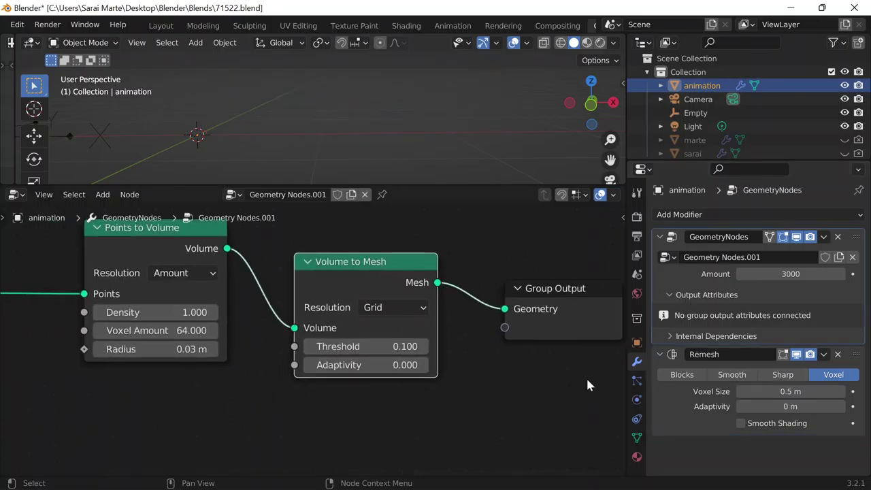
pyautogui.click(791, 392)
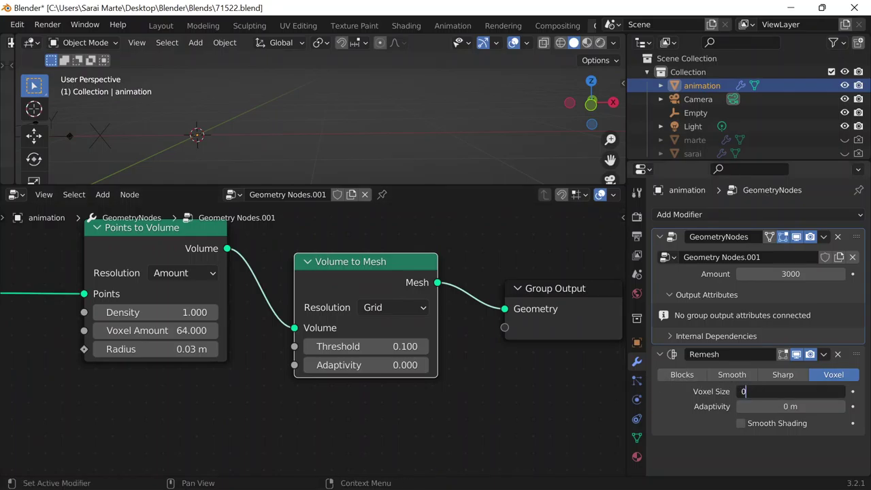
pyautogui.write('0.05')
pyautogui.press('Return')
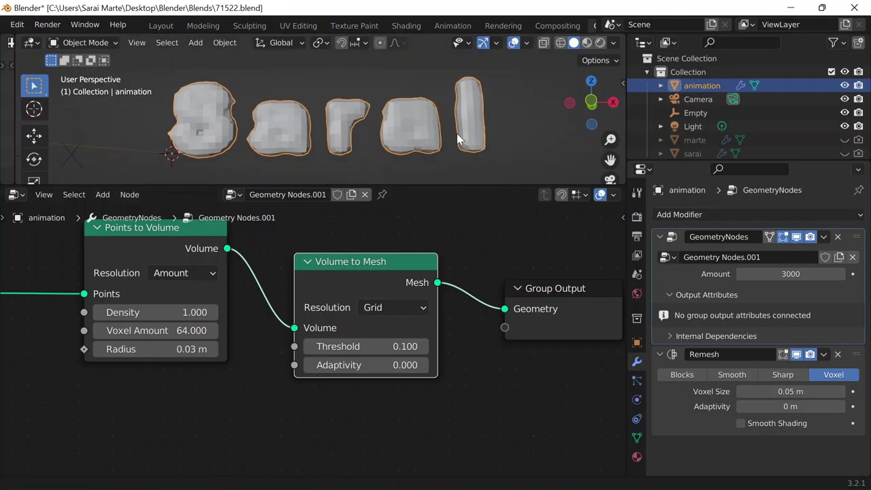
# Try a 0.01 m point radius, Voxel Amounts of 150 and 200, and a point Amount of 10000
pyautogui.click(215, 350)
pyautogui.write('0.')
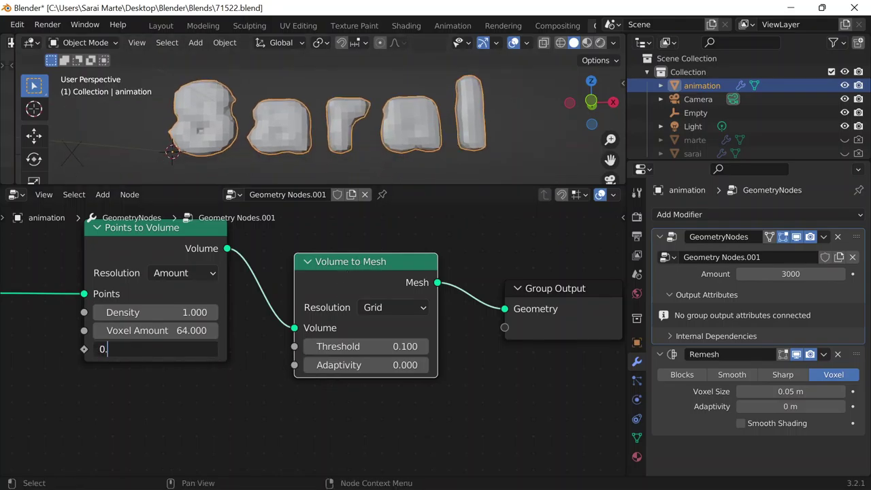
pyautogui.write('01')
pyautogui.press('Return')
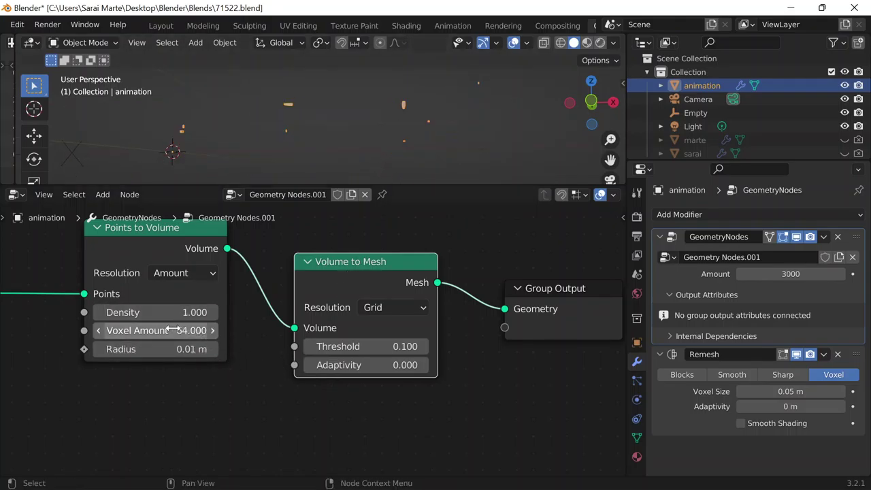
pyautogui.click(172, 330)
pyautogui.write('150')
pyautogui.press('Return')
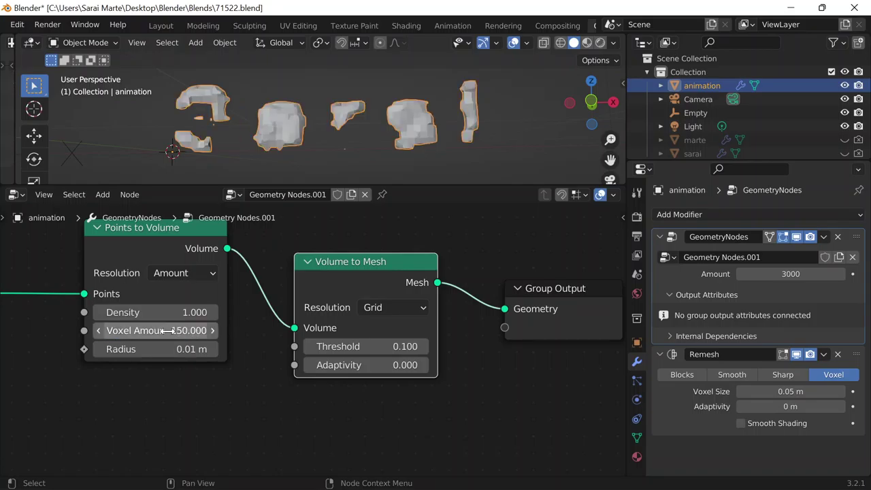
pyautogui.click(172, 330)
pyautogui.press('Return')
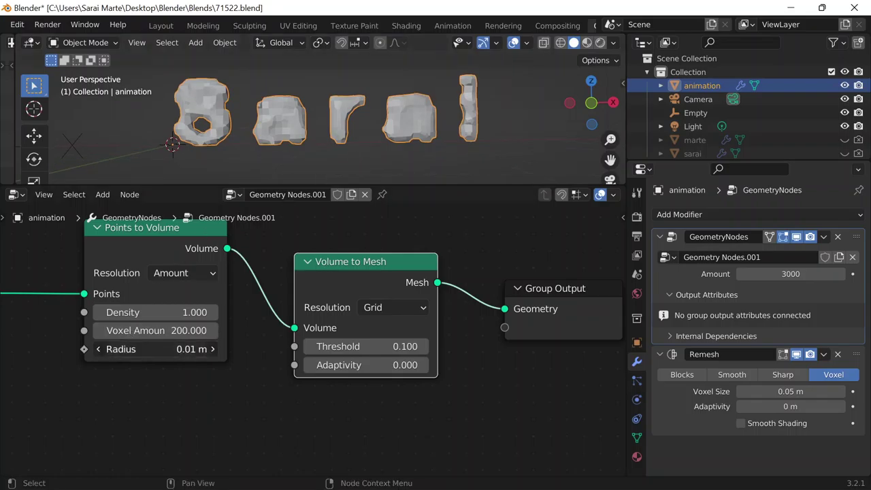
pyautogui.click(155, 349)
pyautogui.click(778, 280)
pyautogui.click(841, 274)
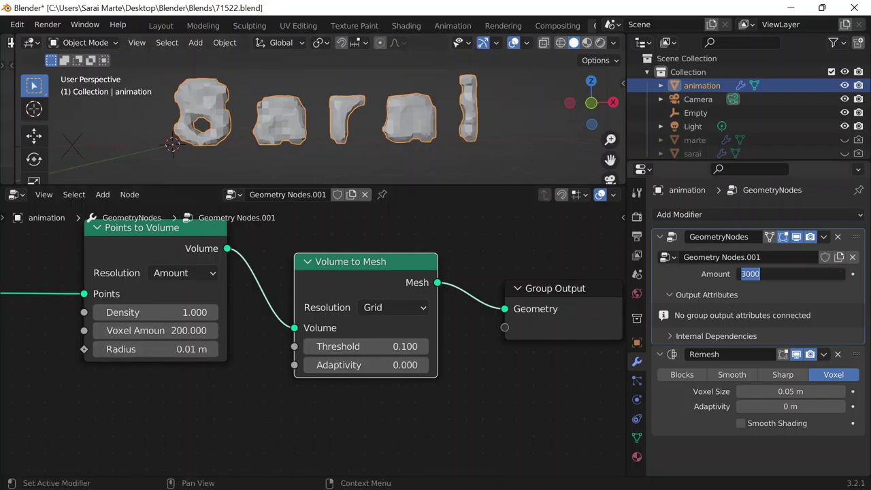
pyautogui.press('Return')
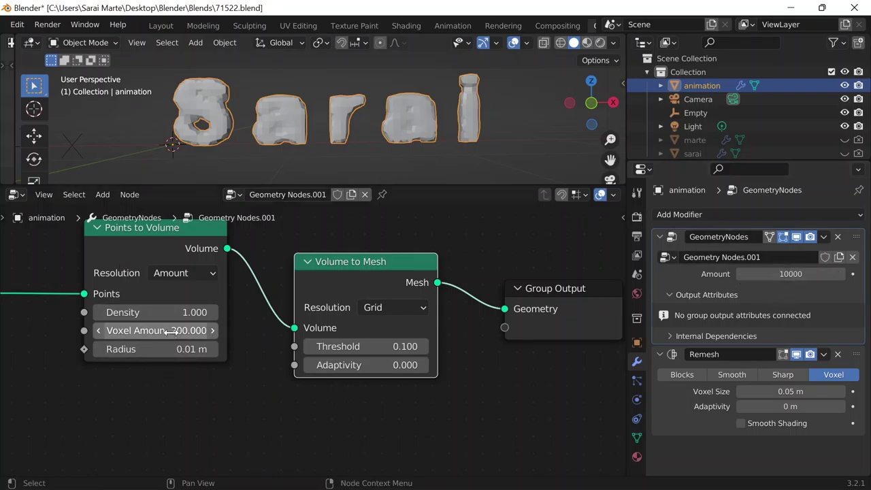
# Set the radius to 0.02 m and Voxel Amount to 250, and shade the remeshed letters smooth
pyautogui.click(157, 350)
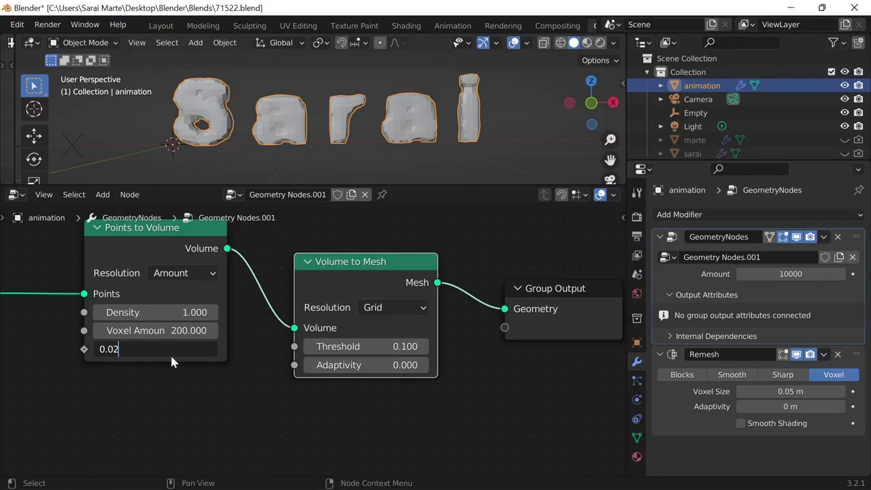
pyautogui.write('0.02')
pyautogui.press('Return')
pyautogui.click(194, 330)
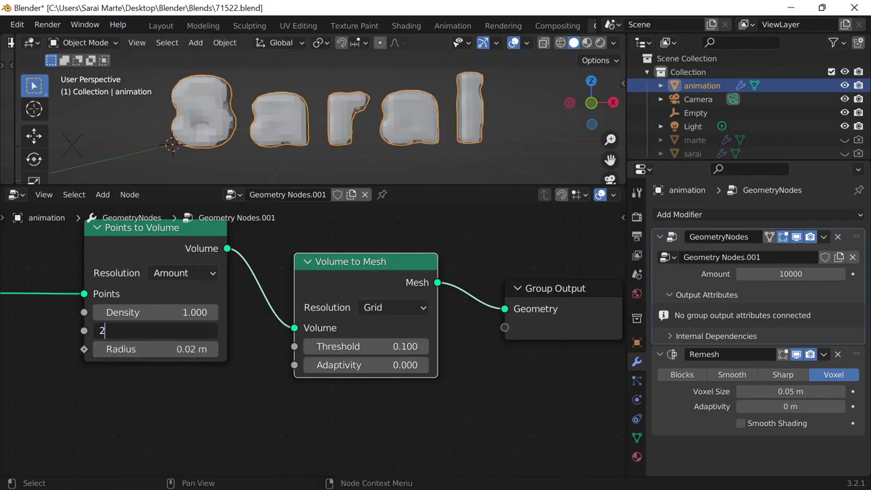
pyautogui.press('Return')
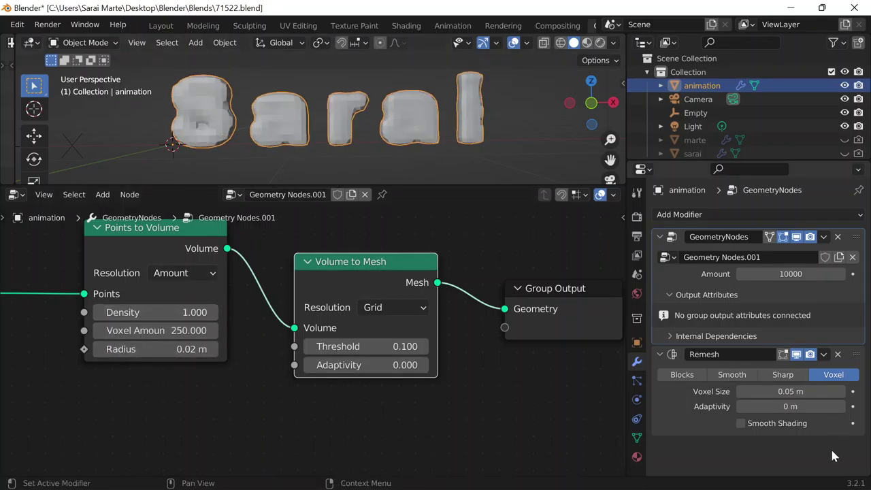
pyautogui.click(741, 424)
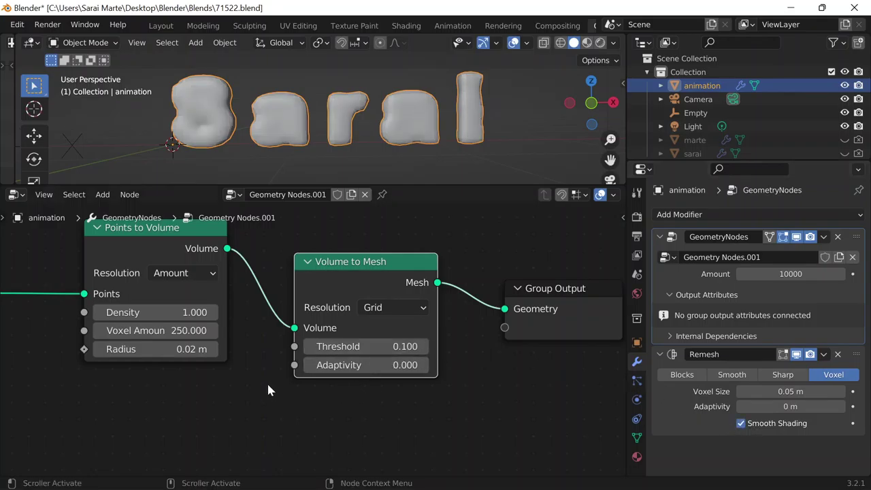
# Test Voxel Amounts of 100, 50 and 80, and a 0.01 m radius
pyautogui.scroll(-1, 268, 385)
pyautogui.moveTo(220, 379); pyautogui.dragTo(266, 391, button='middle')
pyautogui.scroll(2, 290, 393)
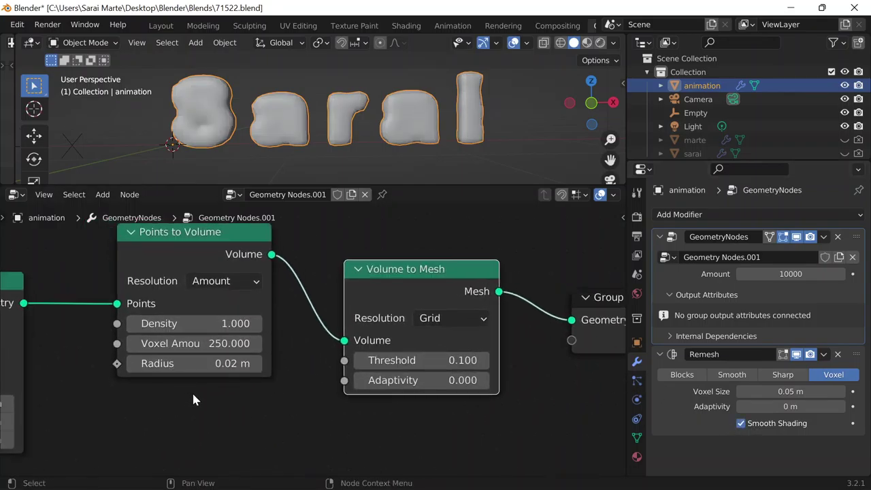
pyautogui.click(198, 343)
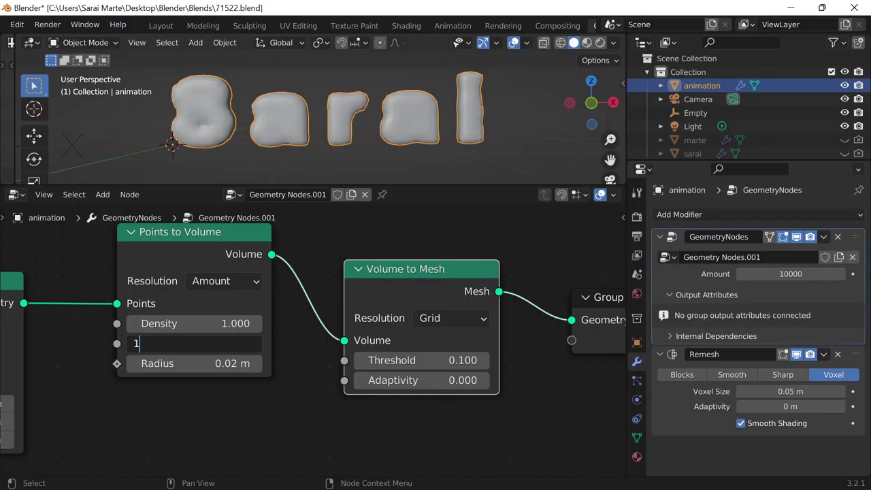
pyautogui.press('Return')
pyautogui.click(215, 344)
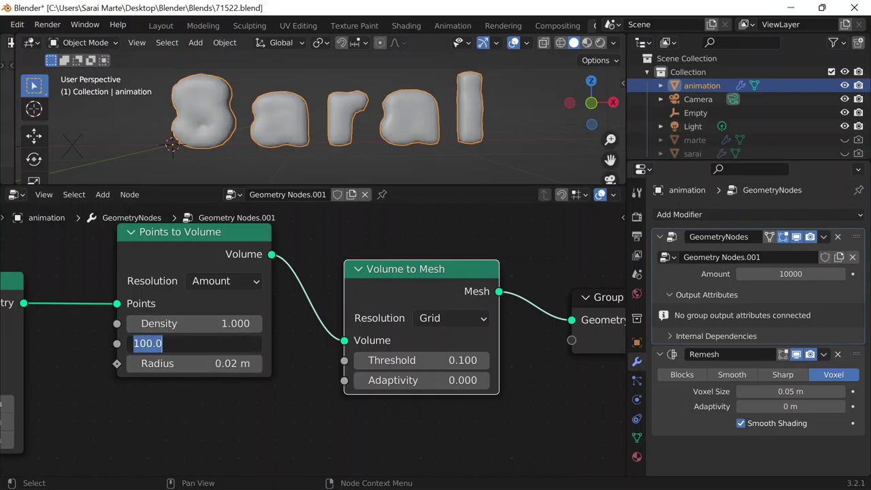
pyautogui.write('50')
pyautogui.press('Return')
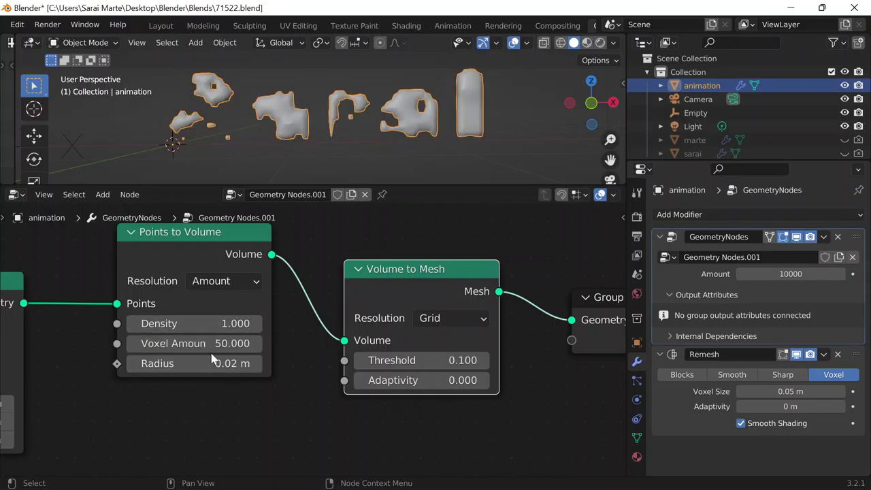
pyautogui.click(213, 347)
pyautogui.write('80')
pyautogui.press('Return')
pyautogui.click(198, 363)
pyautogui.write('0.01')
pyautogui.press('Return')
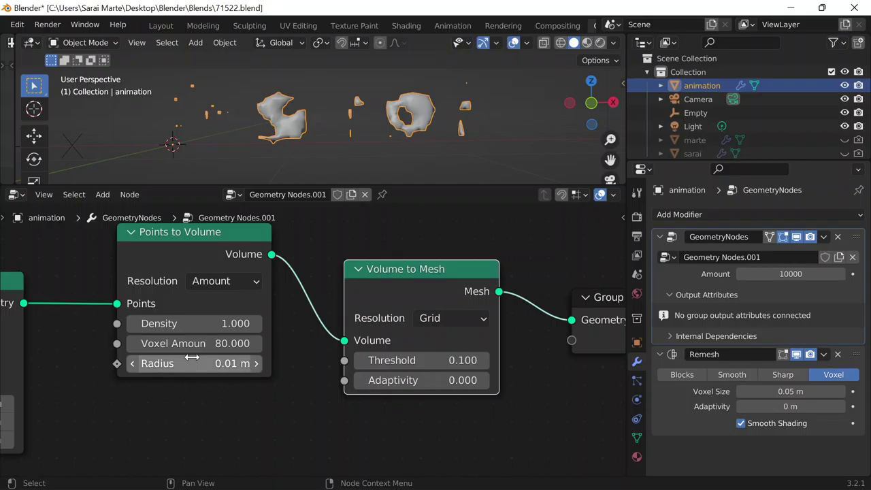
# Settle on a 0.03 m point radius and a Voxel Amount of 100
pyautogui.click(197, 363)
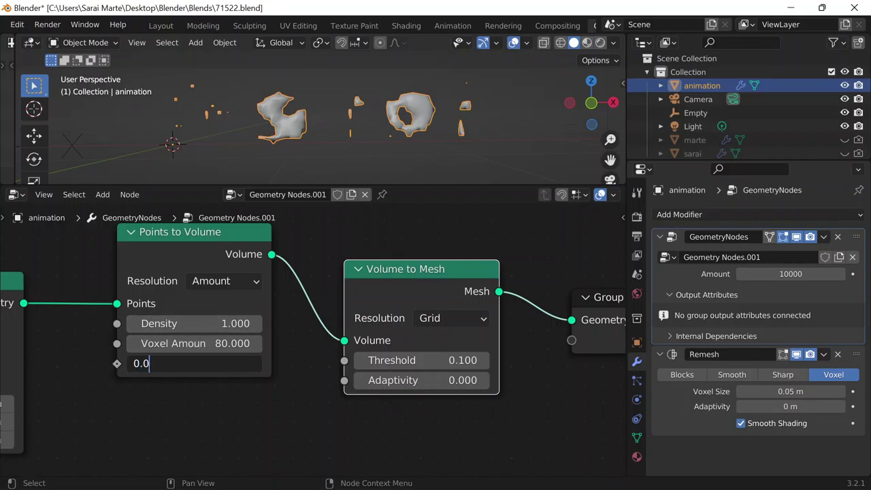
pyautogui.write('0.03')
pyautogui.press('Return')
pyautogui.click(205, 343)
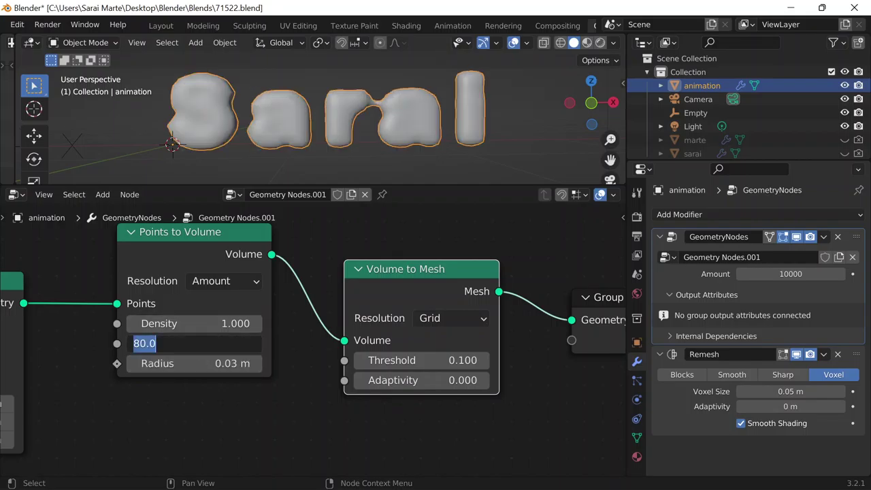
pyautogui.write('100')
pyautogui.press('Return')
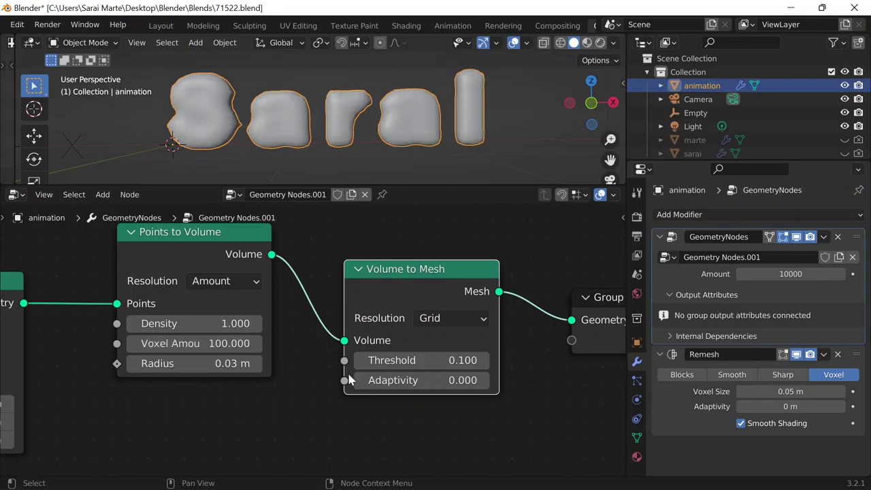
# Set the Remesh voxel size to 0.02 m, then refine it to 0.01 m
pyautogui.click(787, 392)
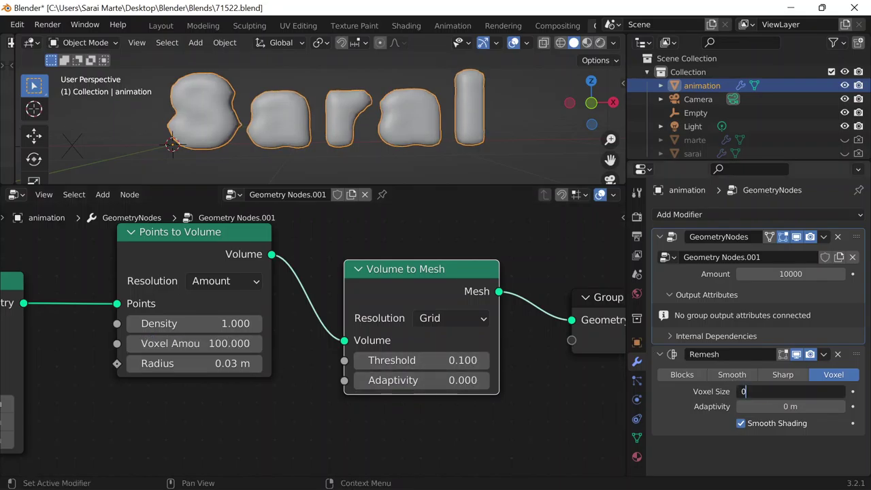
pyautogui.write('0.02')
pyautogui.press('Return')
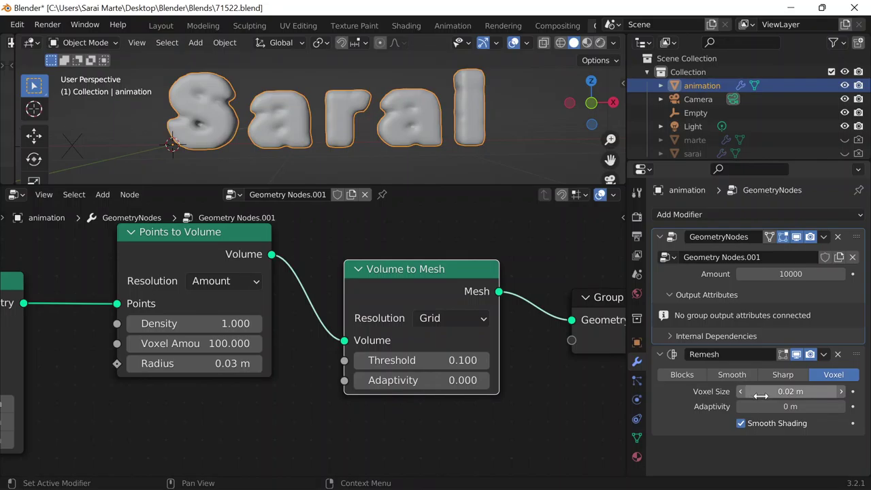
pyautogui.moveTo(761, 397); pyautogui.dragTo(761, 396)
pyautogui.click(617, 381)
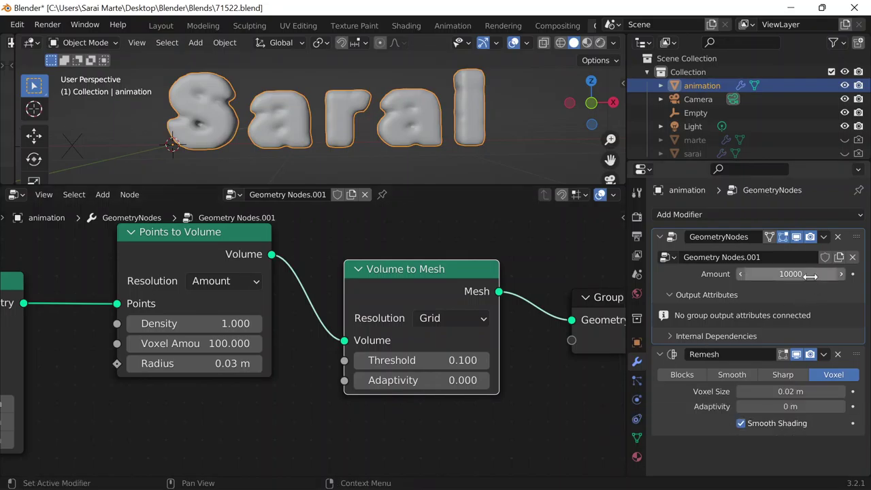
pyautogui.click(810, 276)
pyautogui.click(780, 407)
pyautogui.click(781, 392)
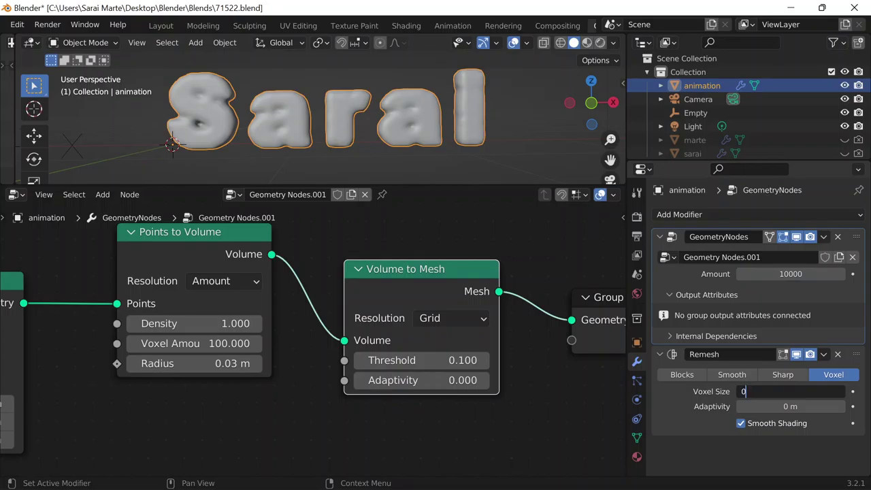
pyautogui.write('0.01')
pyautogui.press('Return')
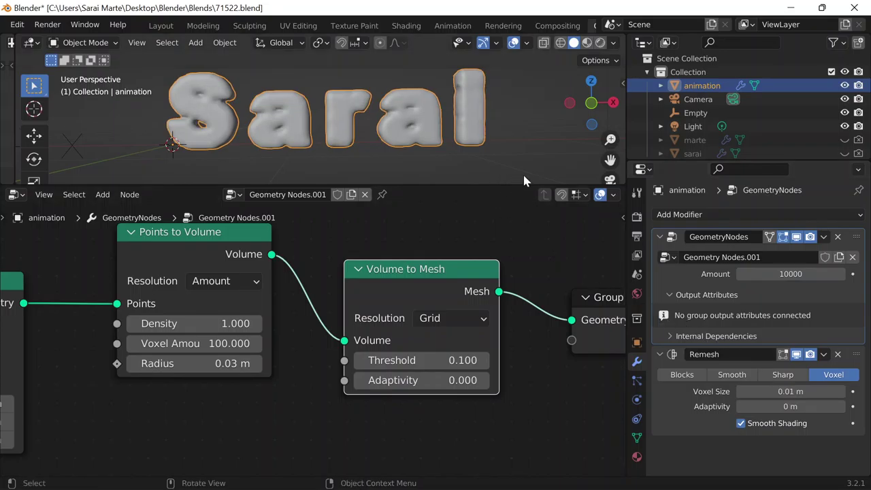
# Save 71522.blend with Ctrl+S
pyautogui.moveTo(491, 169); pyautogui.dragTo(529, 174, button='middle')
pyautogui.hotkey('ctrl', 's')
pyautogui.scroll(-4, 496, 306)
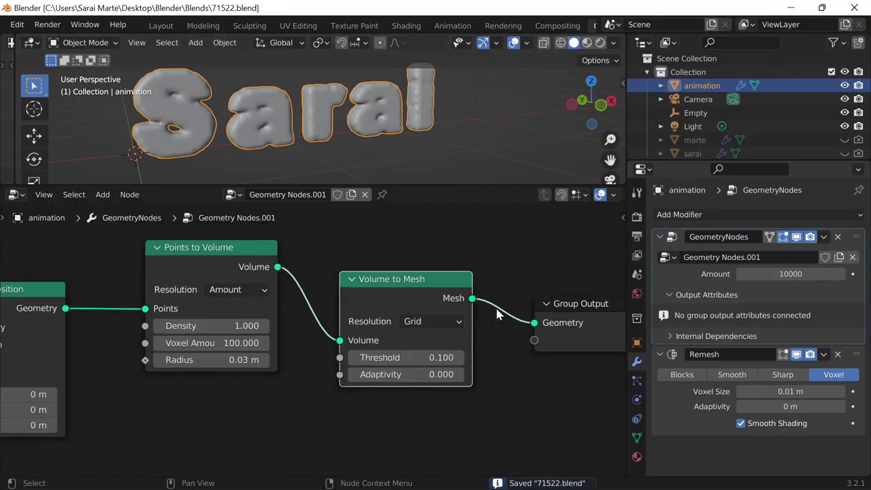
# Slide the Empty along X to 3.5962 m so the text morphs into Marte
pyautogui.moveTo(484, 398); pyautogui.dragTo(260, 378, button='middle')
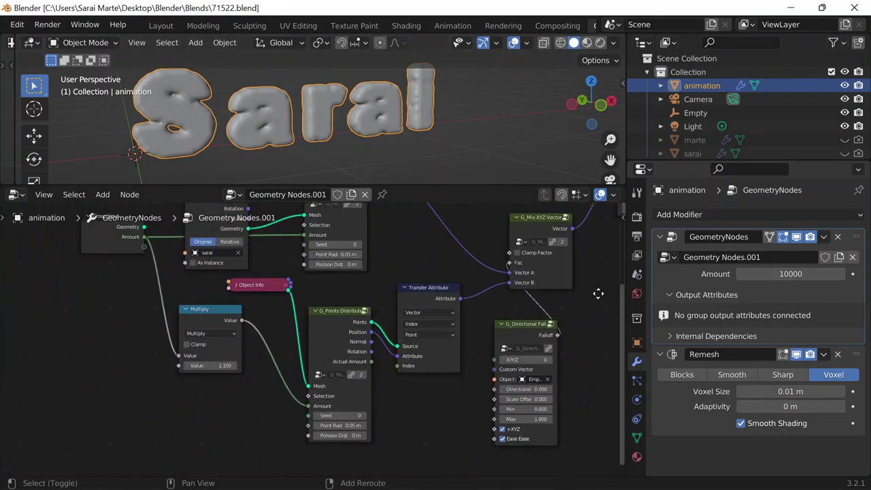
pyautogui.moveTo(602, 291); pyautogui.dragTo(105, 418, button='middle')
pyautogui.moveTo(248, 368); pyautogui.dragTo(293, 397, button='middle')
pyautogui.scroll(-2, 235, 151)
pyautogui.moveTo(233, 151); pyautogui.dragTo(314, 166, button='middle')
pyautogui.click(196, 136)
pyautogui.press('g')
pyautogui.press('x')
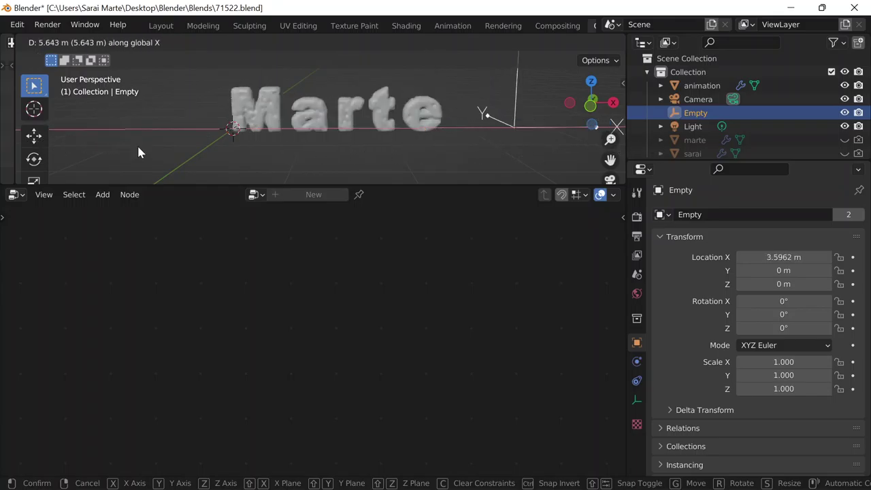
pyautogui.click(138, 143)
# Select the morphing text object and frame its whole node tree
pyautogui.click(381, 119)
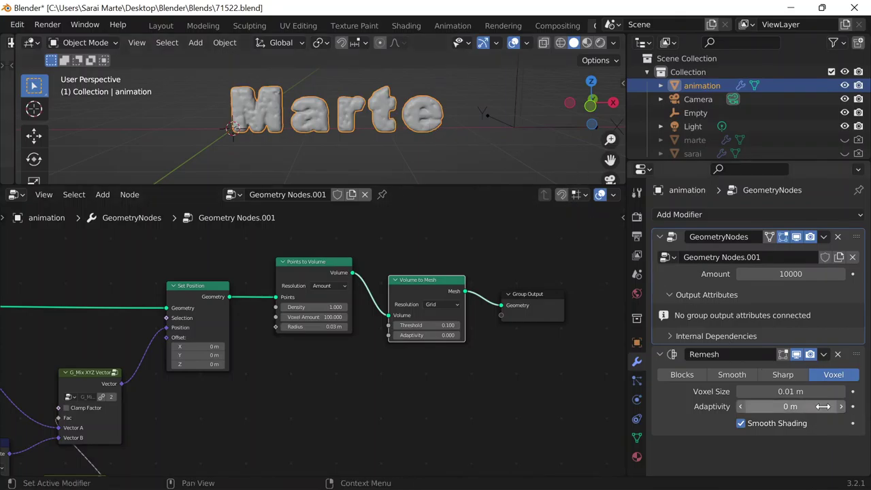
pyautogui.moveTo(480, 259); pyautogui.dragTo(476, 229, button='middle')
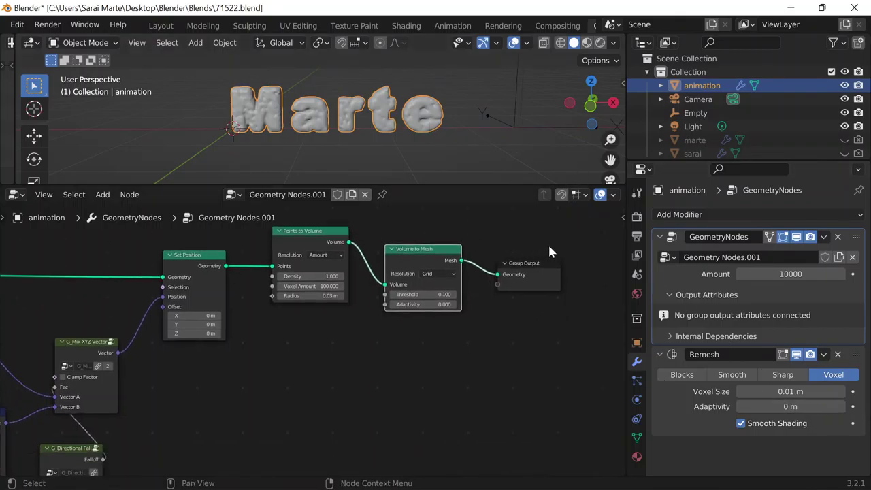
pyautogui.moveTo(479, 303); pyautogui.dragTo(460, 330, button='middle')
pyautogui.press('Home')
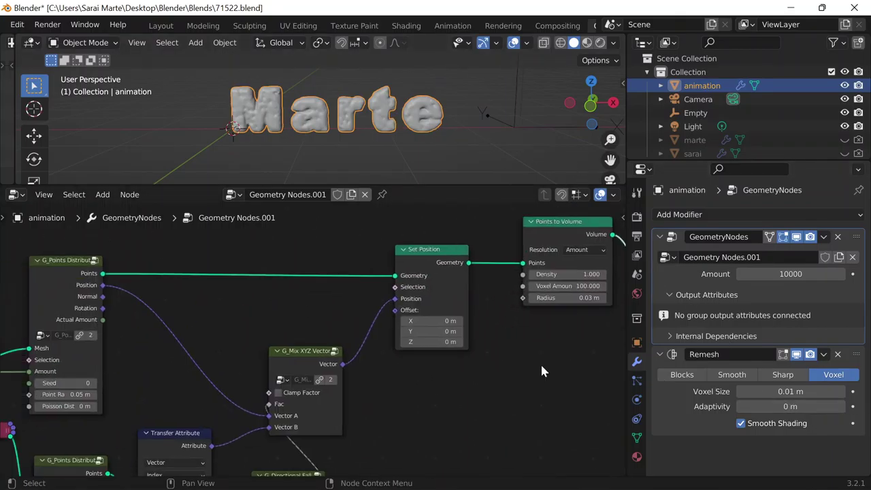
# Move the Empty back along X to -1.0743 m so the text reads Sarai
pyautogui.click(513, 125)
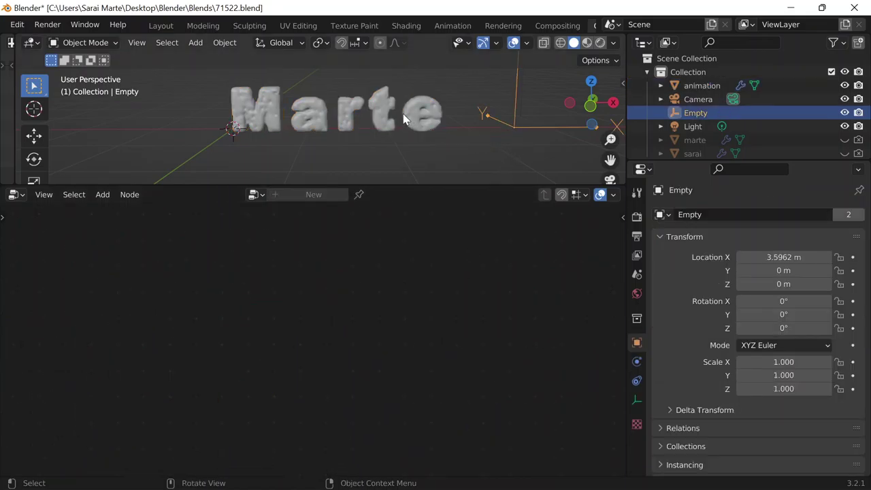
pyautogui.press('g')
pyautogui.press('x')
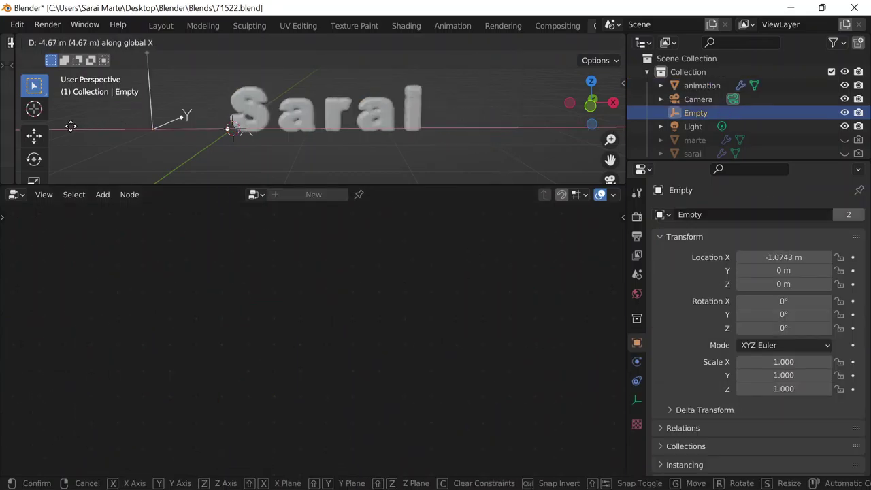
pyautogui.click(70, 129)
# Select the animation text object and bring its G_Directional Falloff node into view
pyautogui.click(289, 132)
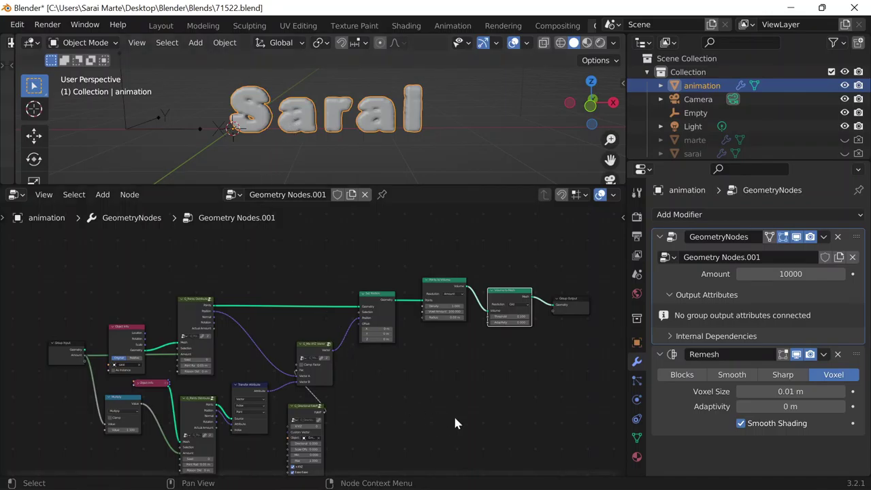
pyautogui.scroll(3, 439, 409)
pyautogui.keyDown('shift'); pyautogui.moveTo(474, 327); pyautogui.dragTo(447, 266, button='middle'); pyautogui.keyUp('shift')
pyautogui.scroll(-3, 442, 262)
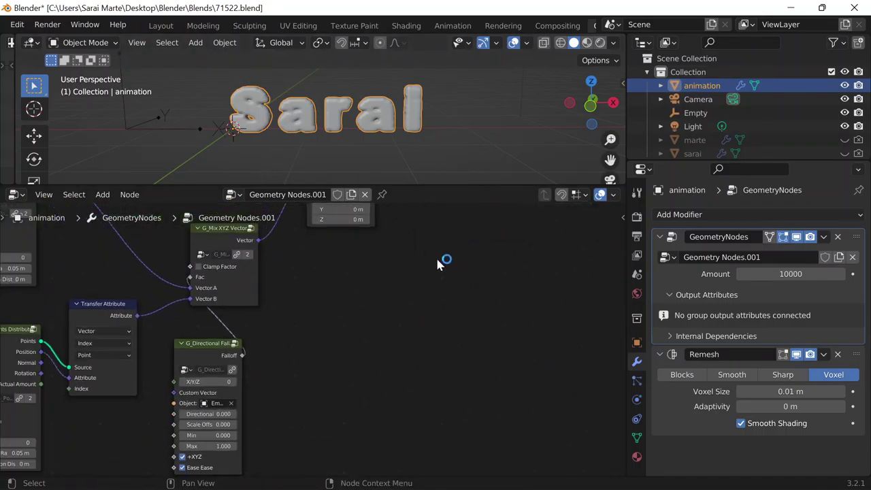
pyautogui.keyDown('shift'); pyautogui.moveTo(320, 342); pyautogui.dragTo(351, 293, button='middle'); pyautogui.keyUp('shift')
pyautogui.scroll(4, 352, 294)
pyautogui.keyDown('shift'); pyautogui.scroll(4, 352, 319); pyautogui.keyUp('shift')
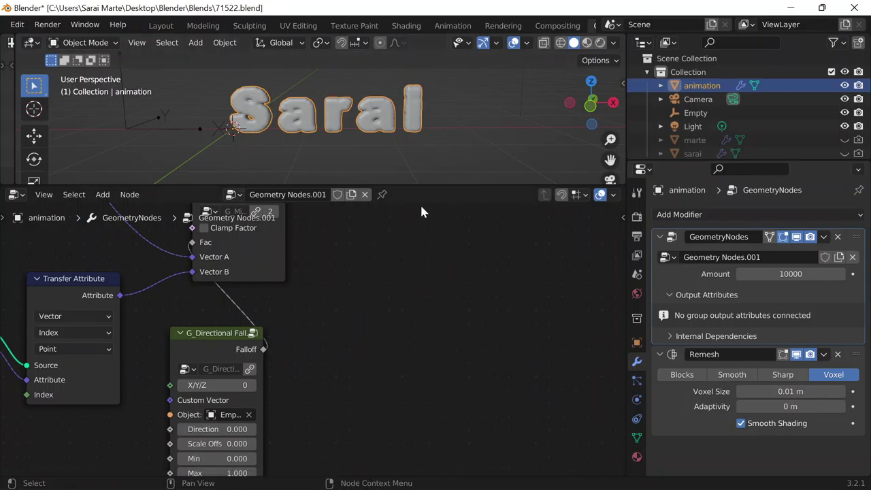
# Bring up the Fluid Text Transition tutorial on YouTube in Chrome
pyautogui.moveTo(545, 470)
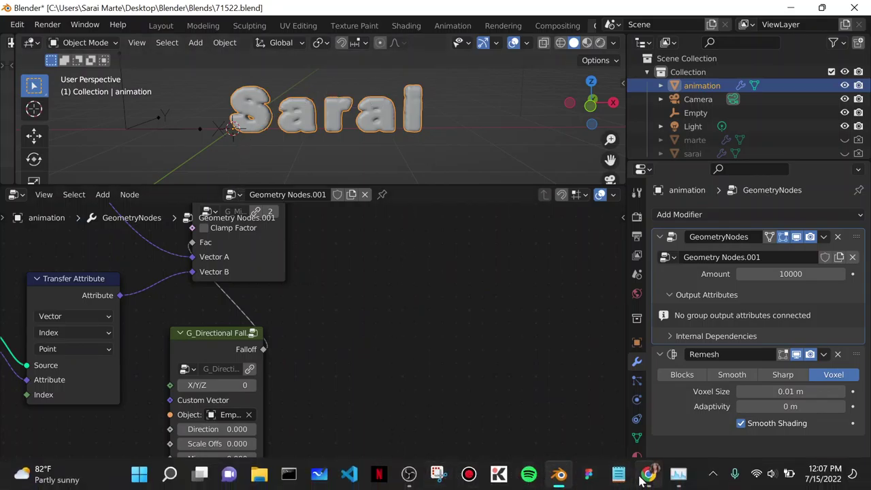
pyautogui.moveTo(645, 474)
pyautogui.click(650, 432)
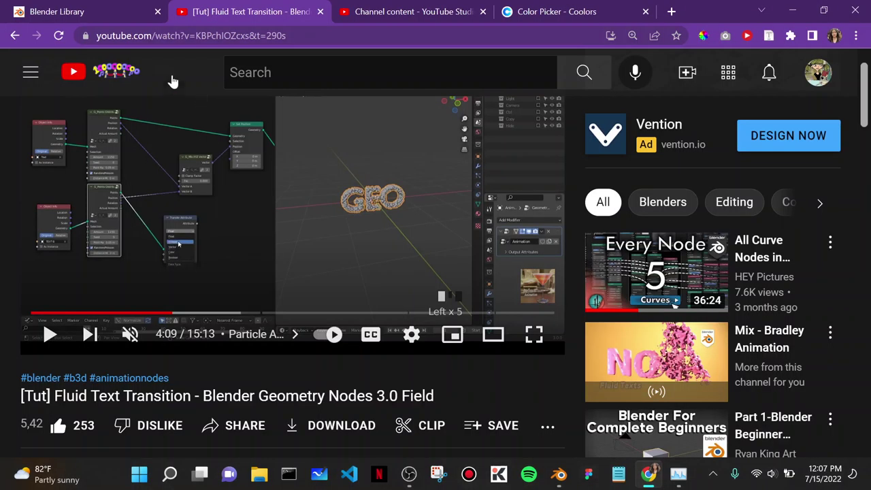
pyautogui.click(80, 11)
pyautogui.click(245, 11)
# Minimize the browser and open 71422.blend from Blender's recent files list
pyautogui.click(801, 8)
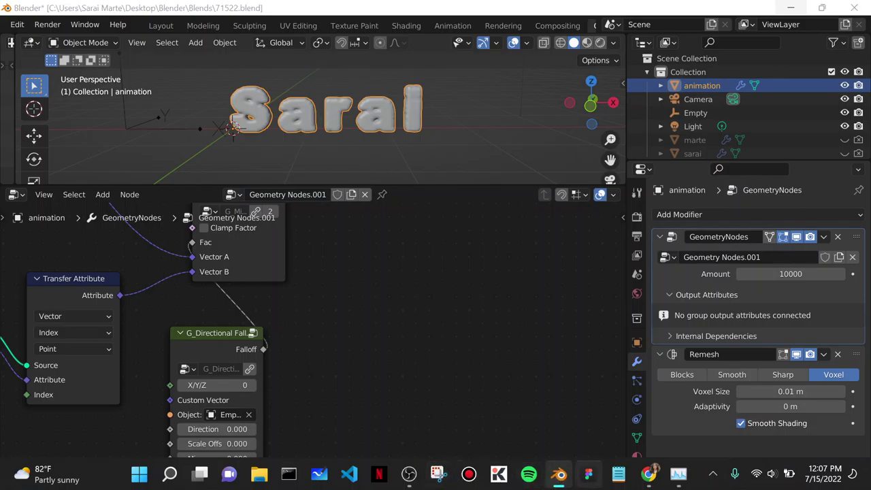
pyautogui.rightClick(559, 474)
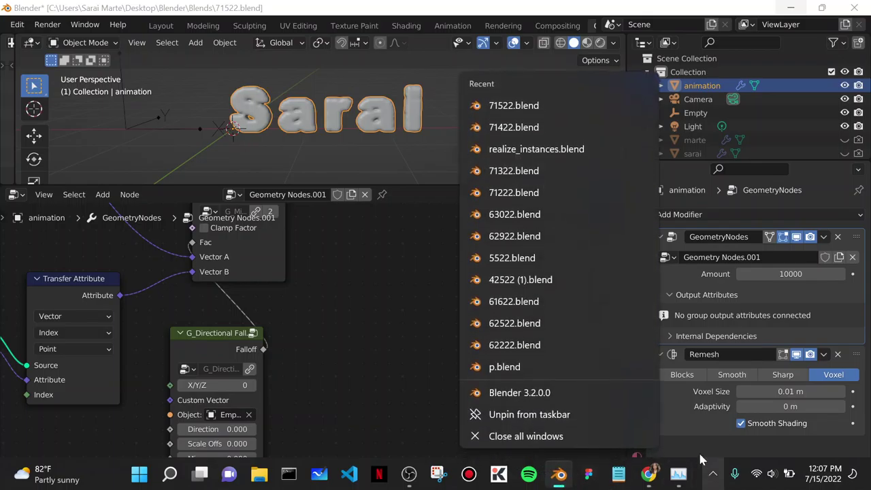
pyautogui.click(541, 127)
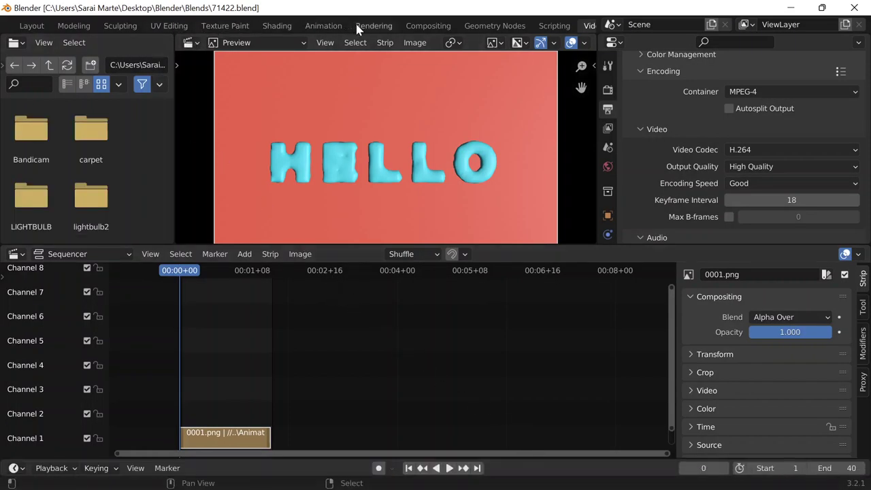
# Switch the 71422 HELLO scene to the Geometry Nodes workspace
pyautogui.scroll(-1, 473, 27)
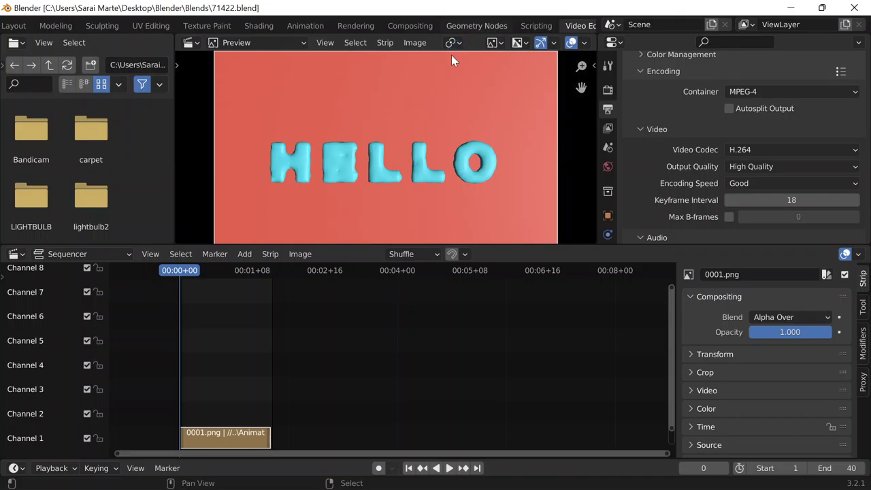
pyautogui.click(459, 26)
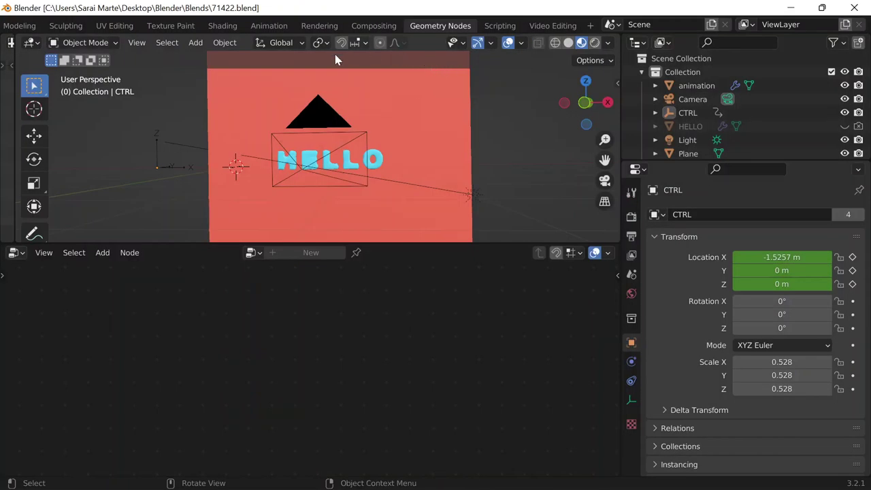
# Select the animation object and move its G_Directional Falloff node up-left
pyautogui.click(346, 159)
pyautogui.scroll(-7, 326, 360)
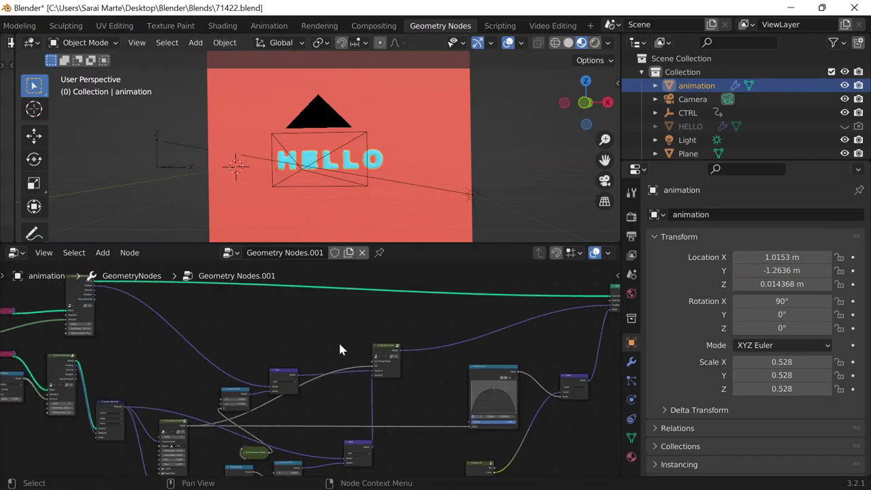
pyautogui.keyDown('shift'); pyautogui.moveTo(388, 356); pyautogui.dragTo(306, 302, button='middle'); pyautogui.keyUp('shift')
pyautogui.moveTo(339, 389); pyautogui.dragTo(496, 405, button='middle')
pyautogui.scroll(2, 232, 351)
pyautogui.scroll(3, 233, 354)
pyautogui.moveTo(221, 348); pyautogui.dragTo(333, 433, button='middle')
pyautogui.moveTo(286, 353); pyautogui.dragTo(422, 459, button='middle')
pyautogui.moveTo(380, 382); pyautogui.dragTo(277, 275, button='middle')
pyautogui.scroll(5, 352, 341)
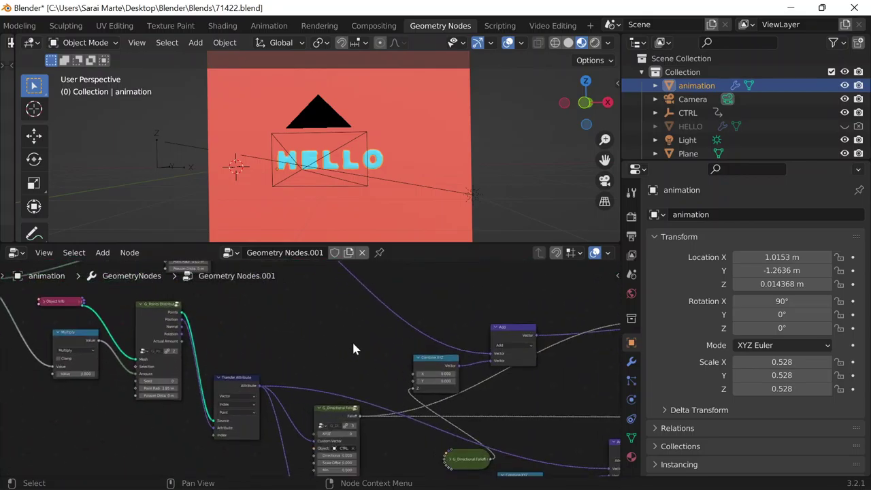
pyautogui.moveTo(305, 343); pyautogui.dragTo(182, 262, button='middle')
pyautogui.moveTo(220, 347); pyautogui.dragTo(194, 332)
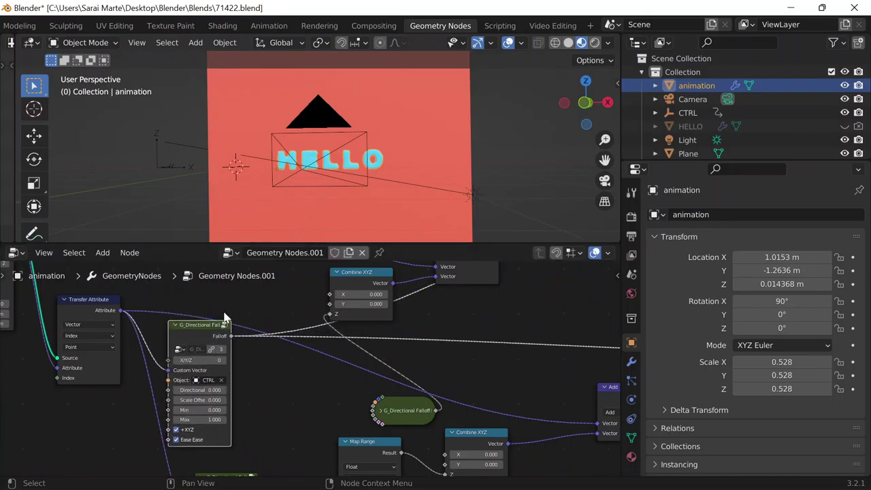
pyautogui.click(222, 314)
# Pan across the HELLO reference node graph toward its middle
pyautogui.moveTo(289, 297); pyautogui.dragTo(279, 277, button='middle')
pyautogui.scroll(-1, 304, 307)
pyautogui.moveTo(329, 373); pyautogui.dragTo(321, 355, button='middle')
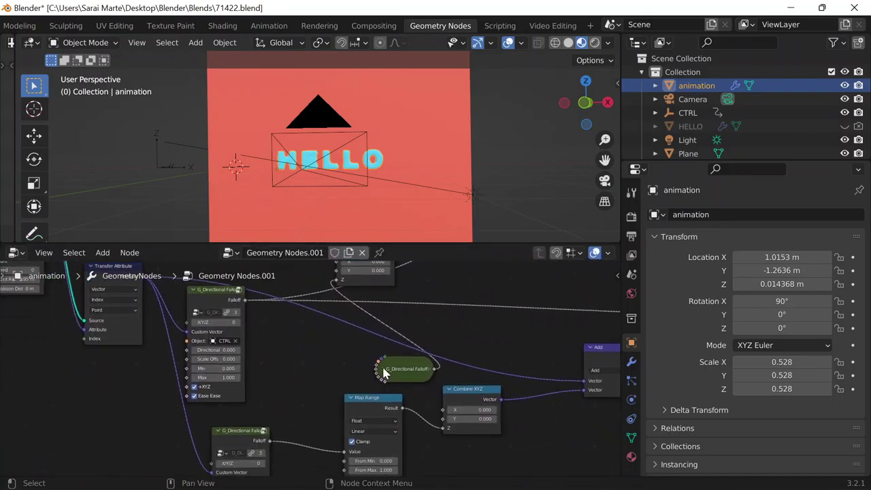
pyautogui.moveTo(385, 372)
pyautogui.mouseDown(button='middle')
pyautogui.moveTo(360, 295)
pyautogui.moveTo(388, 415)
pyautogui.mouseUp(button='middle')
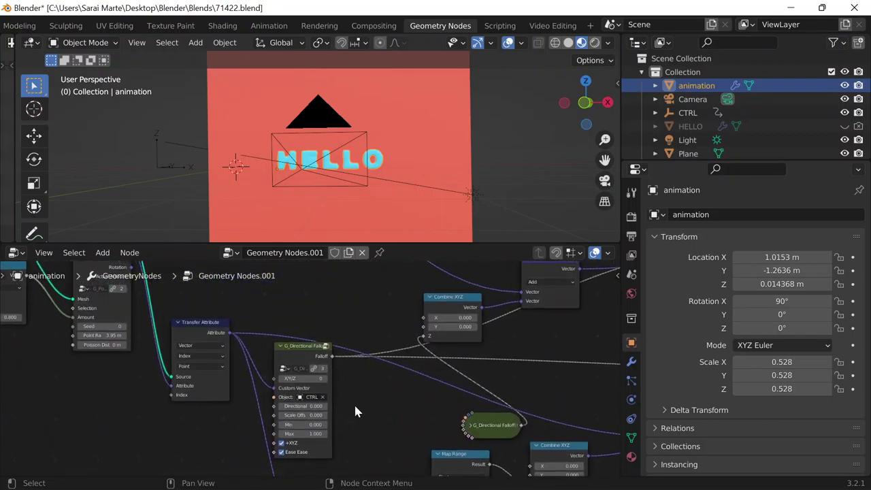
pyautogui.moveTo(347, 390); pyautogui.dragTo(283, 334, button='middle')
pyautogui.scroll(-4, 329, 347)
pyautogui.moveTo(412, 335); pyautogui.dragTo(409, 335, button='middle')
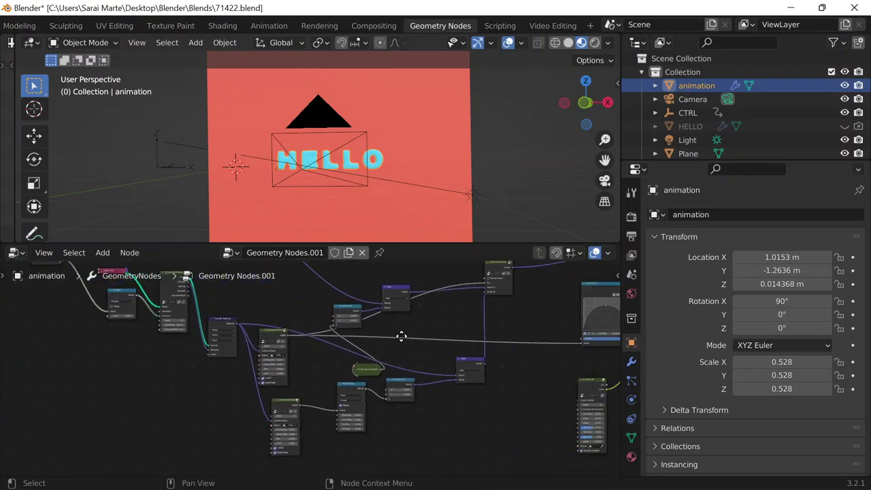
pyautogui.scroll(2, 408, 335)
pyautogui.moveTo(329, 359); pyautogui.dragTo(481, 388, button='middle')
pyautogui.moveTo(467, 352); pyautogui.dragTo(567, 338, button='middle')
pyautogui.scroll(4, 361, 346)
pyautogui.moveTo(361, 346); pyautogui.dragTo(485, 296, button='middle')
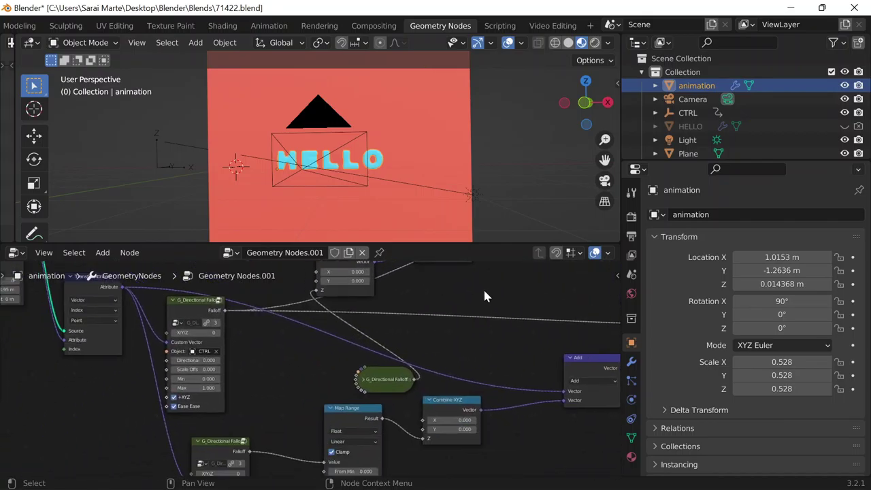
# Move the G_Mix XYZ Vector and Add nodes up and to the right
pyautogui.moveTo(292, 339); pyautogui.dragTo(429, 329, button='middle')
pyautogui.moveTo(476, 280); pyautogui.dragTo(98, 269, button='middle')
pyautogui.moveTo(408, 344); pyautogui.dragTo(370, 326, button='middle')
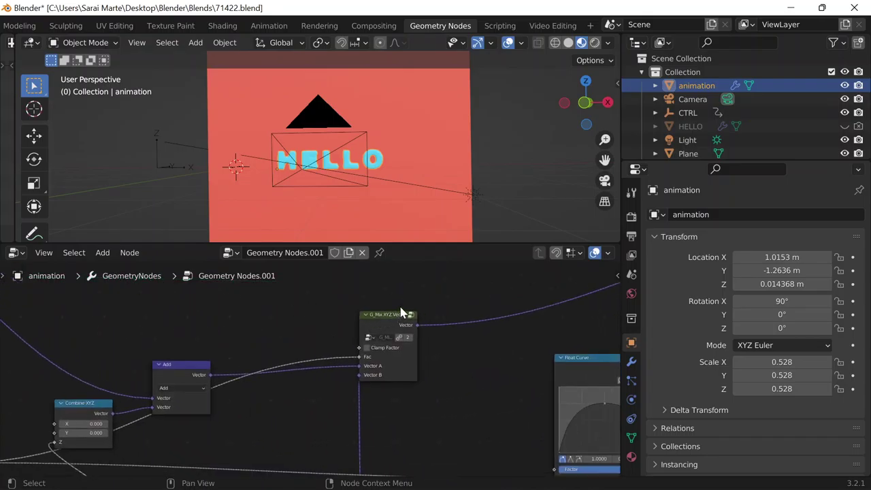
pyautogui.moveTo(400, 314); pyautogui.dragTo(452, 275)
pyautogui.moveTo(351, 296); pyautogui.dragTo(428, 265, button='middle')
pyautogui.moveTo(266, 333); pyautogui.dragTo(274, 363)
pyautogui.moveTo(324, 397); pyautogui.dragTo(365, 326, button='middle')
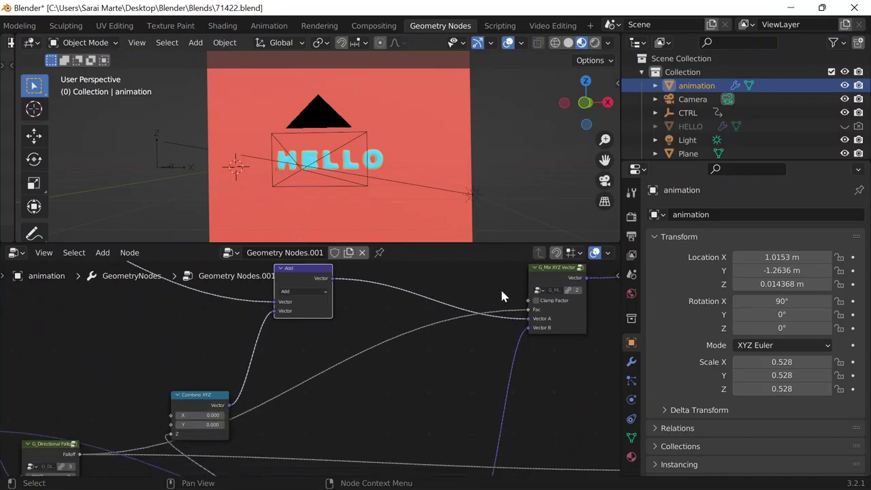
# Collapse and re-expand G_Directional Falloff, then move the reference window aside
pyautogui.moveTo(309, 374); pyautogui.dragTo(495, 279, button='middle')
pyautogui.moveTo(253, 353); pyautogui.dragTo(200, 311, button='middle')
pyautogui.click(236, 334)
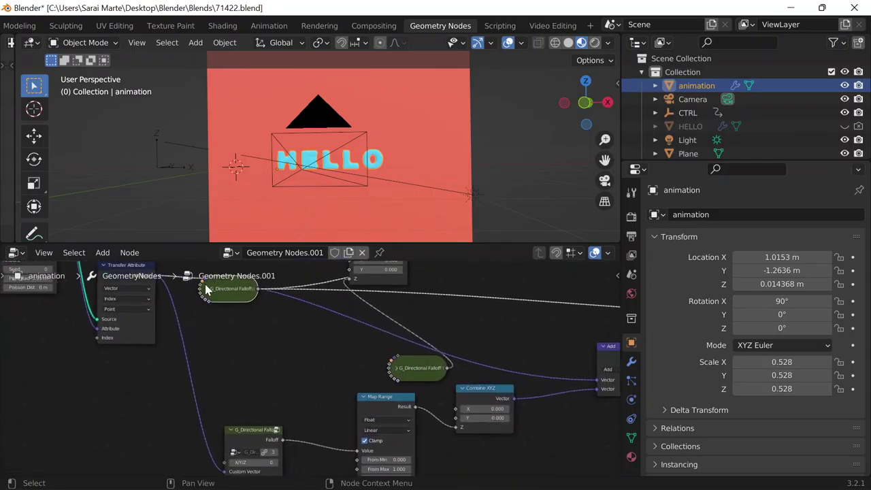
pyautogui.click(207, 290)
pyautogui.moveTo(287, 336); pyautogui.dragTo(362, 413, button='middle')
pyautogui.moveTo(358, 375); pyautogui.dragTo(335, 330, button='middle')
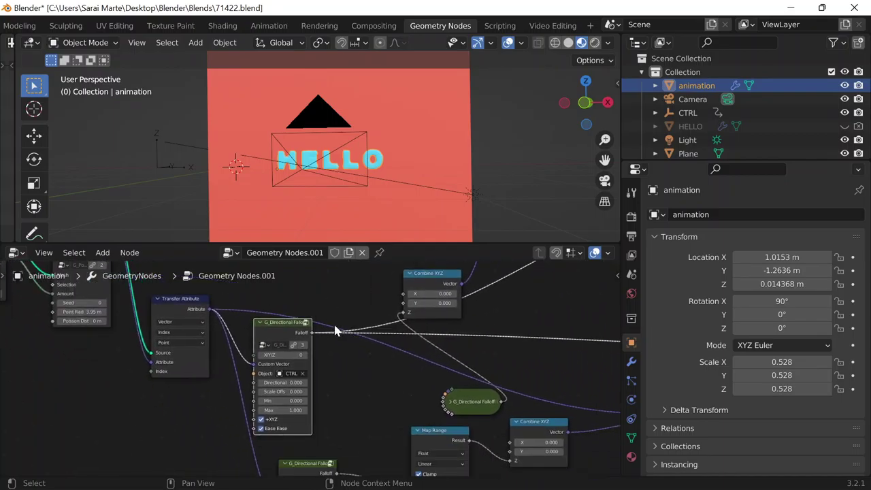
pyautogui.scroll(2, 363, 372)
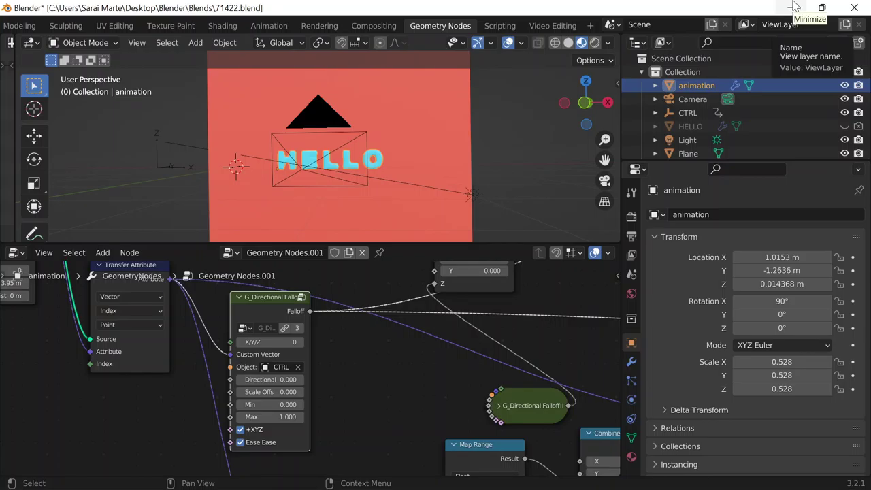
pyautogui.moveTo(788, 6)
pyautogui.mouseDown()
pyautogui.moveTo(680, 111)
pyautogui.moveTo(661, 239)
pyautogui.moveTo(656, 378)
pyautogui.moveTo(670, 471)
pyautogui.moveTo(789, 2)
pyautogui.mouseUp()
# Connect Transfer Attribute's Attribute output to G_Directional Falloff's Custom Vector input
pyautogui.click(792, 7)
pyautogui.moveTo(357, 373); pyautogui.dragTo(455, 414, button='middle')
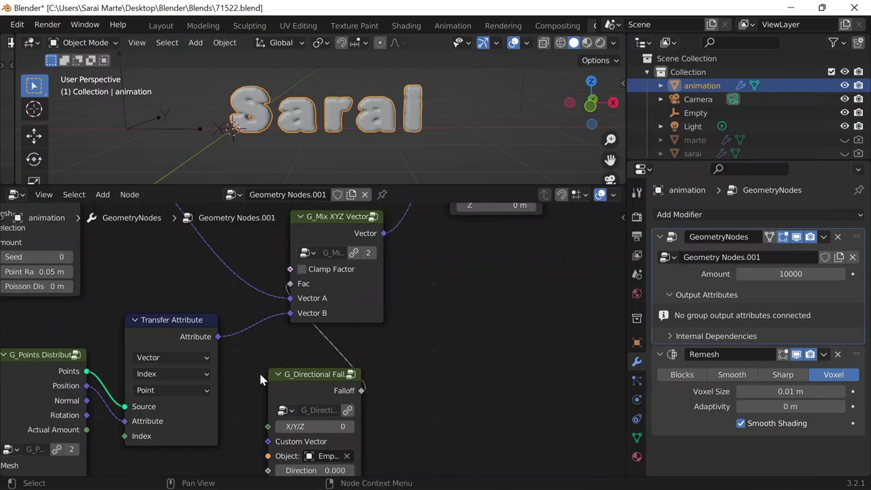
pyautogui.moveTo(218, 331); pyautogui.dragTo(222, 375)
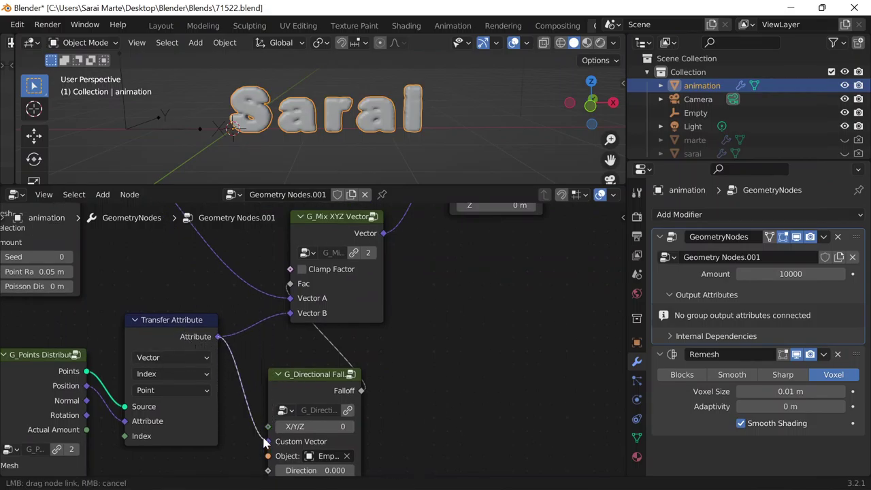
pyautogui.moveTo(266, 442); pyautogui.dragTo(268, 442)
pyautogui.moveTo(416, 427); pyautogui.dragTo(405, 368, button='middle')
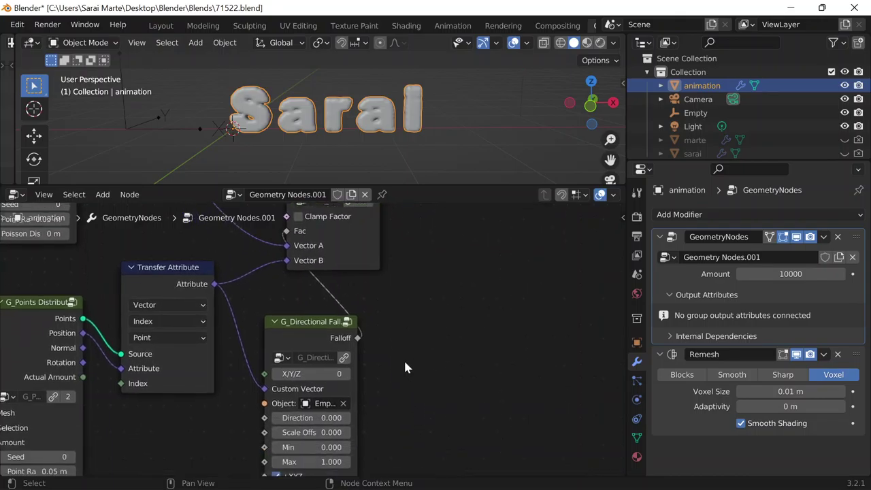
# Move the Empty along X to 0.26016 m so the lettering partly morphs
pyautogui.click(154, 126)
pyautogui.press('g')
pyautogui.press('x')
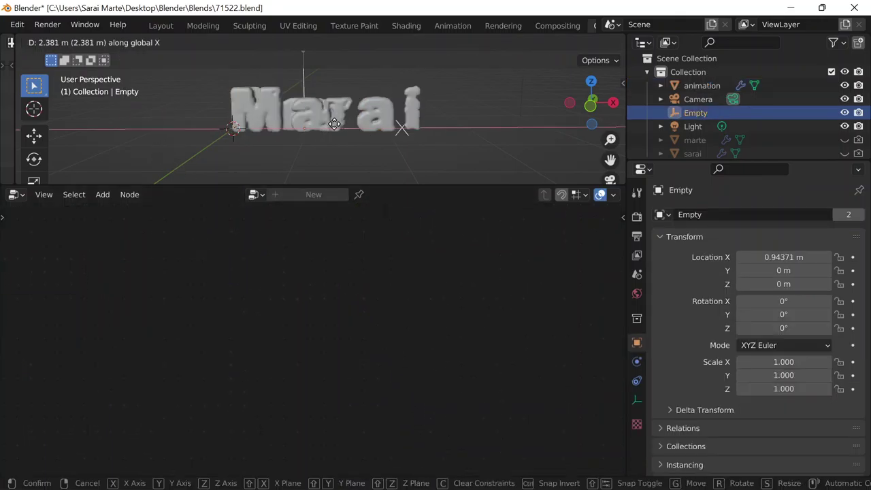
pyautogui.click(282, 125)
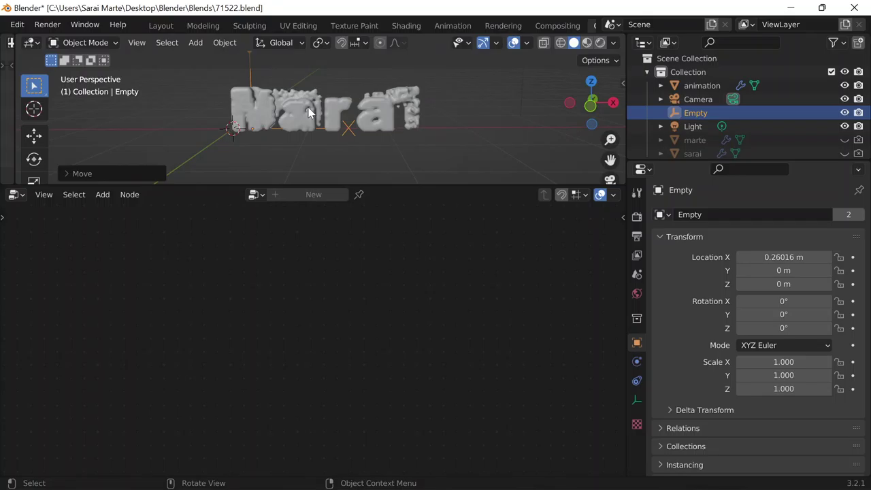
# Reselect the animation text object and nudge the Directional Falloff node right
pyautogui.click(299, 112)
pyautogui.moveTo(457, 375); pyautogui.dragTo(433, 386, button='middle')
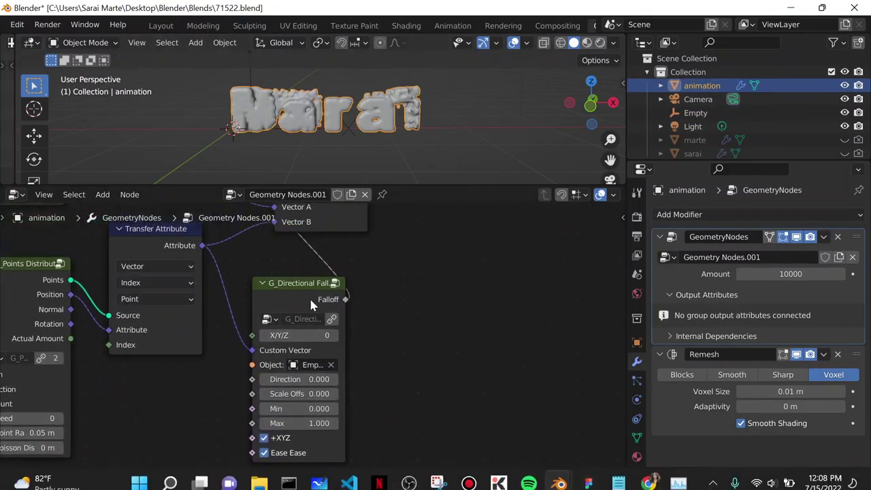
pyautogui.moveTo(325, 305); pyautogui.dragTo(347, 304)
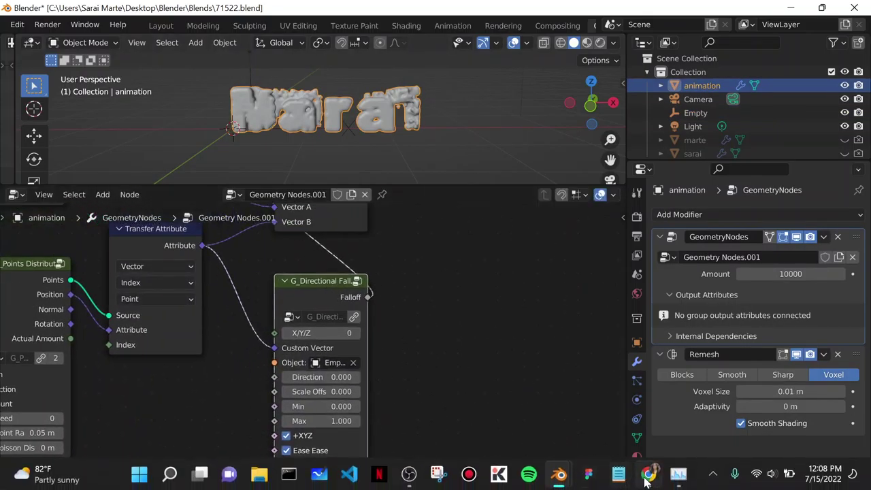
# Bring the 71422 HELLO reference file forward and pan its node graph to the falloff nodes
pyautogui.moveTo(557, 477)
pyautogui.click(596, 432)
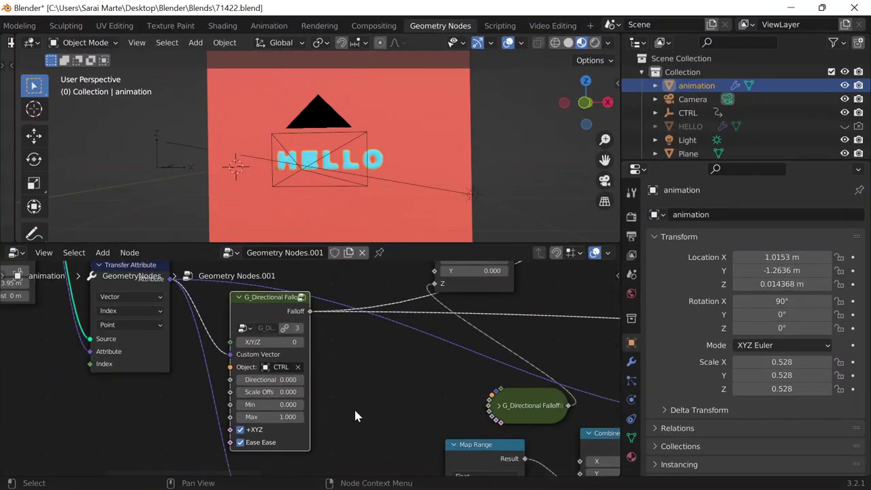
pyautogui.scroll(-3, 377, 359)
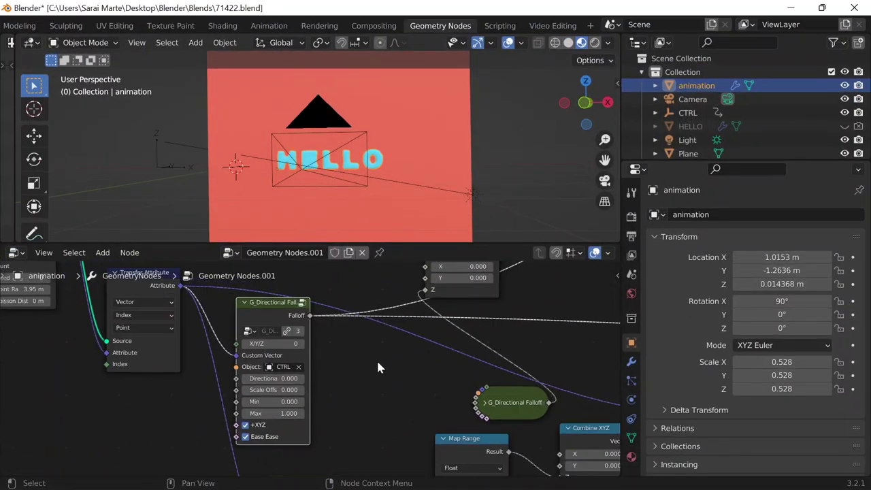
pyautogui.moveTo(351, 366); pyautogui.dragTo(238, 282, button='middle')
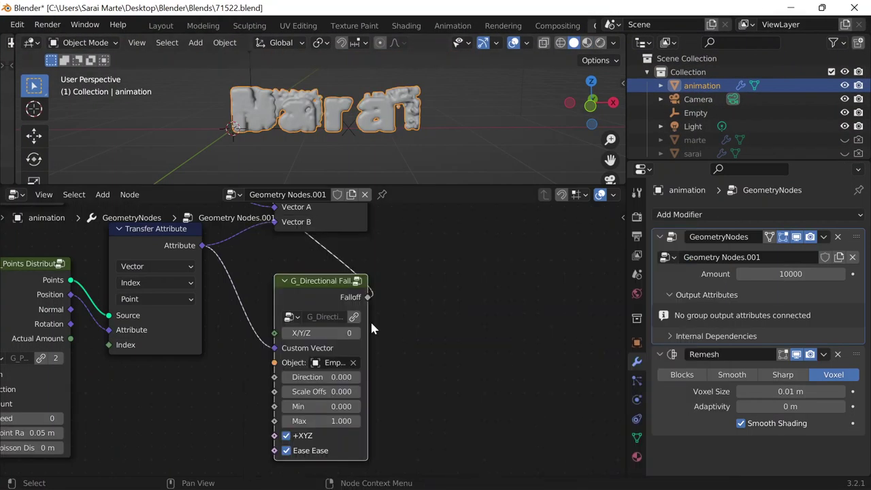
pyautogui.moveTo(371, 320); pyautogui.dragTo(371, 276, button='middle')
# Duplicate G_Directional Falloff and link Transfer Attribute's Attribute into the copy's Custom Vector
pyautogui.hotkey('shift', 'd')
pyautogui.click(474, 375)
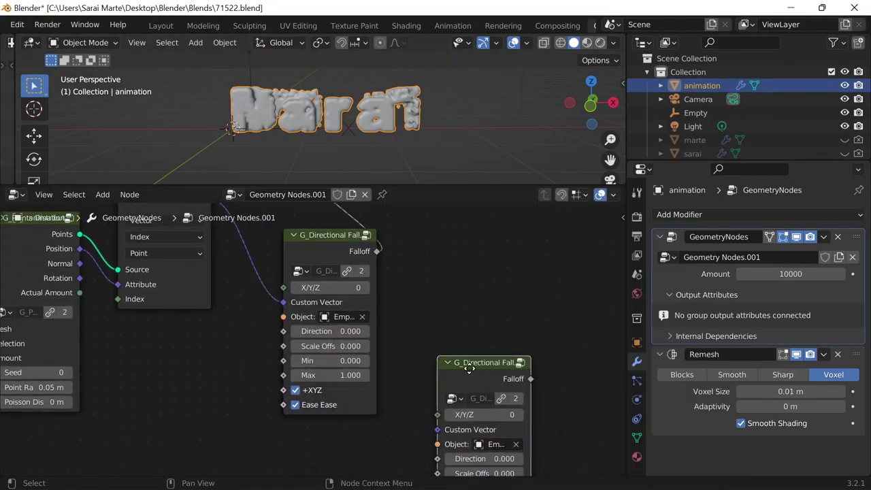
pyautogui.moveTo(473, 370); pyautogui.dragTo(432, 393)
pyautogui.scroll(-3, 213, 308)
pyautogui.moveTo(213, 307); pyautogui.dragTo(229, 333, button='middle')
pyautogui.moveTo(231, 251); pyautogui.dragTo(380, 439)
pyautogui.moveTo(399, 398); pyautogui.dragTo(305, 446)
# Move the second falloff down-left and G_Mix XYZ Vector up-right, then minimize the Sarai window
pyautogui.moveTo(352, 355); pyautogui.dragTo(353, 489, button='middle')
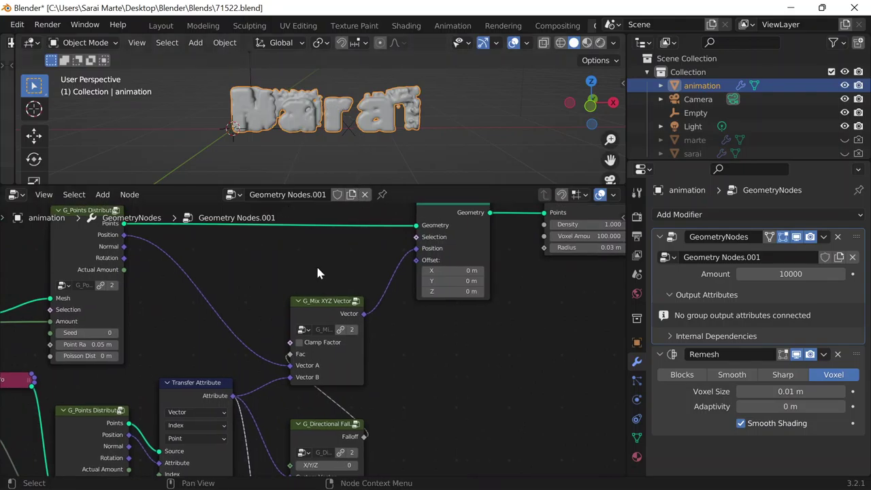
pyautogui.moveTo(324, 302); pyautogui.dragTo(353, 263)
pyautogui.moveTo(483, 342); pyautogui.dragTo(430, 370, button='middle')
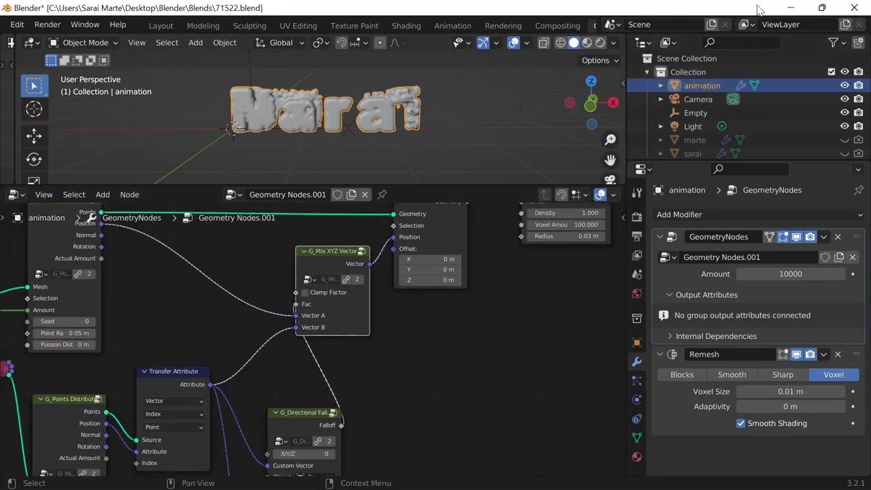
pyautogui.click(791, 8)
# Restore the 71422 HELLO reference window and reposition its Mix node
pyautogui.moveTo(559, 474)
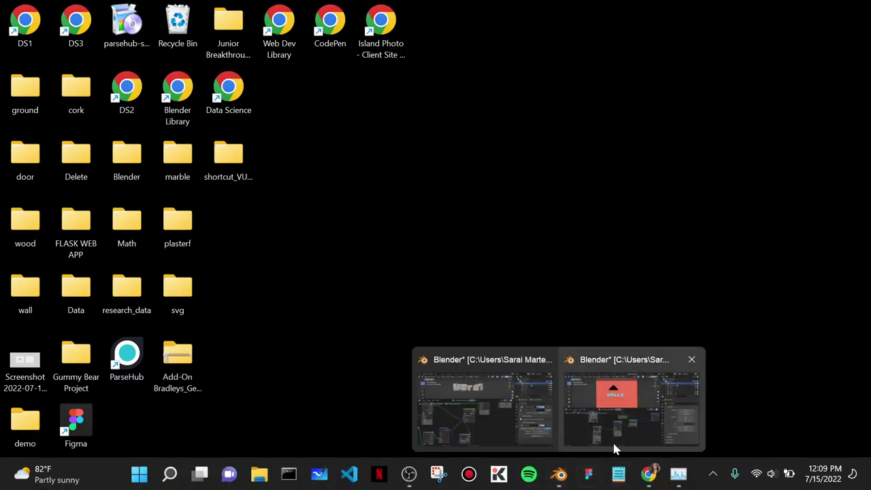
pyautogui.click(613, 444)
pyautogui.scroll(1, 373, 379)
pyautogui.moveTo(272, 318); pyautogui.dragTo(365, 482, button='middle')
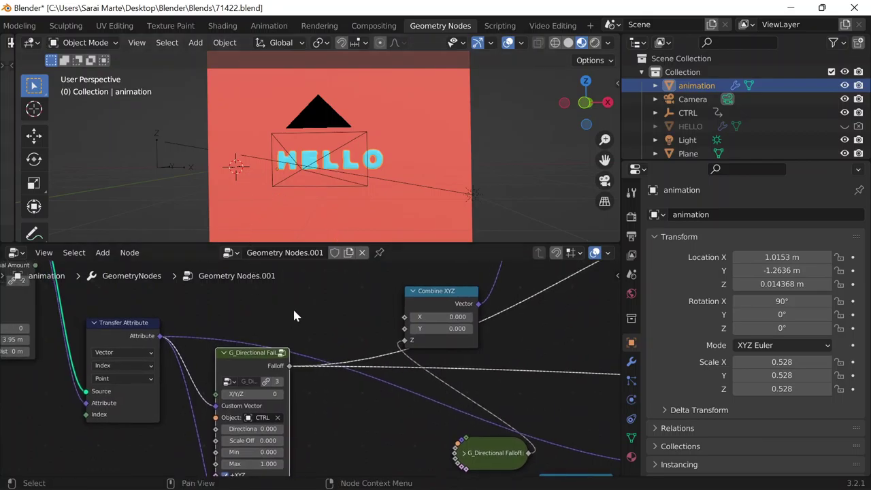
pyautogui.moveTo(294, 315); pyautogui.dragTo(189, 346, button='middle')
pyautogui.scroll(-3, 480, 338)
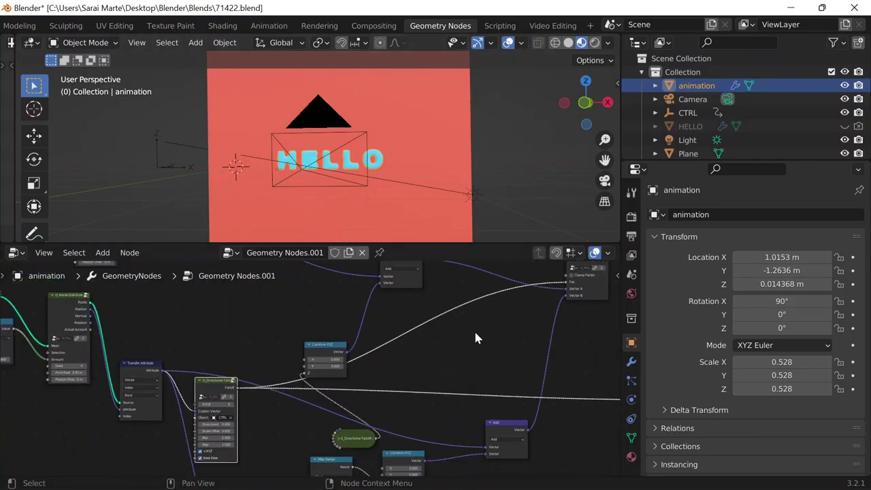
pyautogui.moveTo(475, 336); pyautogui.dragTo(356, 375, button='middle')
pyautogui.moveTo(478, 299); pyautogui.dragTo(467, 346)
pyautogui.moveTo(389, 315); pyautogui.dragTo(530, 357, button='middle')
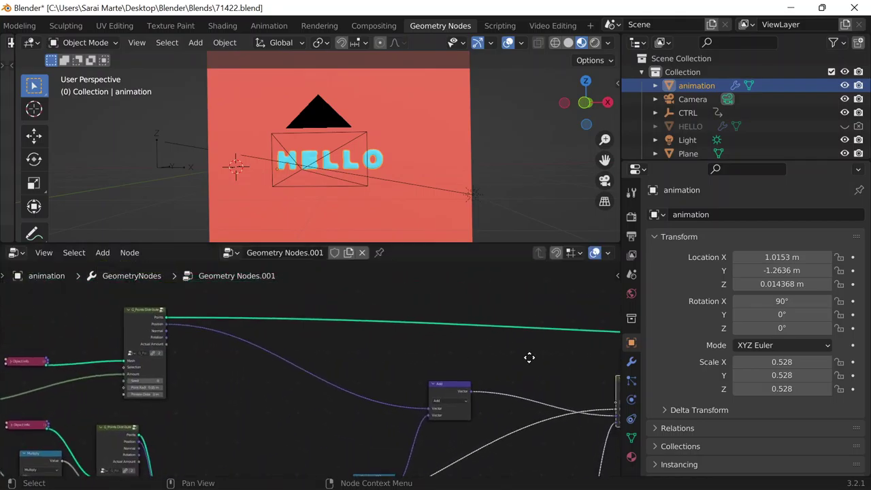
# Move Combine XYZ up toward Add and place the collapsed G_Directional Falloff beside it
pyautogui.scroll(3, 242, 378)
pyautogui.moveTo(259, 377)
pyautogui.mouseDown(button='middle')
pyautogui.moveTo(443, 392)
pyautogui.moveTo(401, 385)
pyautogui.moveTo(408, 397)
pyautogui.moveTo(478, 387)
pyautogui.moveTo(193, 320)
pyautogui.moveTo(317, 381)
pyautogui.moveTo(267, 356)
pyautogui.moveTo(258, 414)
pyautogui.moveTo(261, 374)
pyautogui.moveTo(267, 379)
pyautogui.mouseUp(button='middle')
pyautogui.scroll(1, 332, 394)
pyautogui.scroll(2, 393, 379)
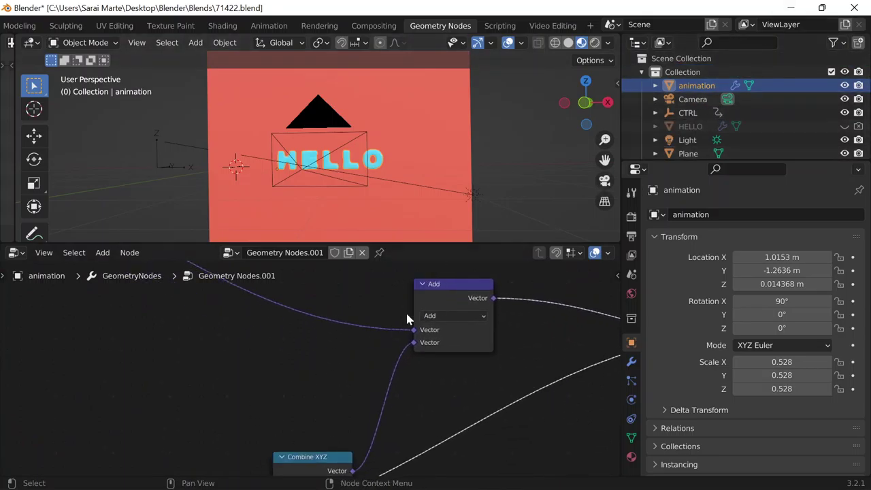
pyautogui.moveTo(407, 318); pyautogui.dragTo(276, 304, button='middle')
pyautogui.moveTo(345, 322); pyautogui.dragTo(356, 300)
pyautogui.moveTo(202, 288); pyautogui.dragTo(117, 242, button='middle')
pyautogui.moveTo(324, 450); pyautogui.dragTo(187, 421)
pyautogui.moveTo(483, 321); pyautogui.dragTo(460, 416, button='middle')
pyautogui.moveTo(347, 422); pyautogui.dragTo(360, 360)
pyautogui.scroll(-3, 273, 340)
pyautogui.moveTo(264, 340); pyautogui.dragTo(269, 254, button='middle')
pyautogui.moveTo(268, 460); pyautogui.dragTo(244, 315)
pyautogui.moveTo(533, 334); pyautogui.dragTo(562, 411, button='middle')
# Zoom and pan around the rearranged reference graph to review the Mix and Points nodes
pyautogui.scroll(1, 555, 324)
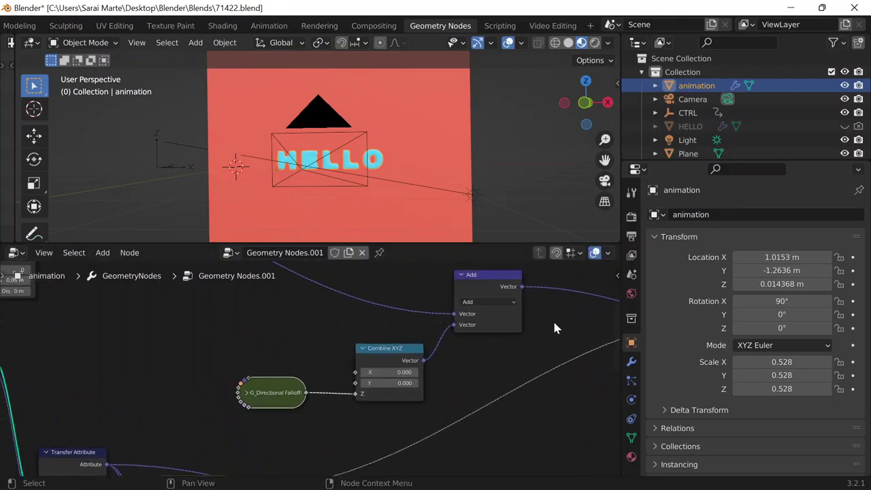
pyautogui.moveTo(481, 385); pyautogui.dragTo(418, 459, button='middle')
pyautogui.scroll(-2, 245, 380)
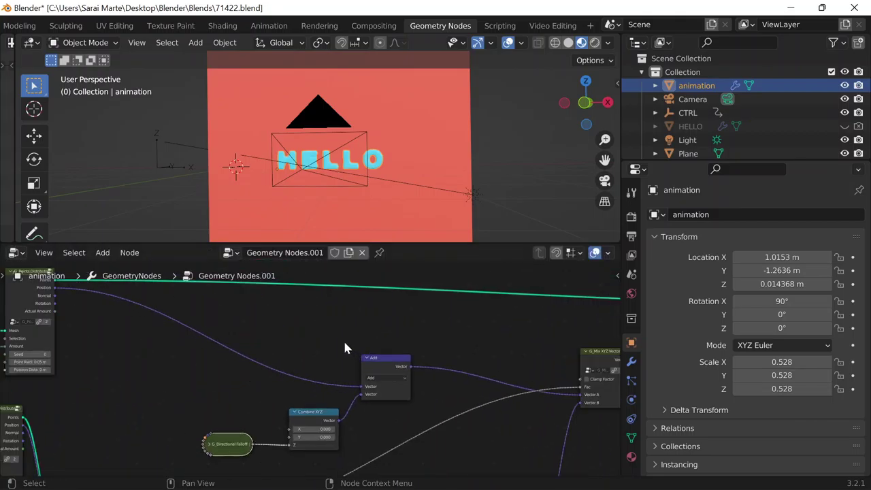
pyautogui.scroll(-6, 340, 342)
pyautogui.moveTo(328, 352); pyautogui.dragTo(357, 322, button='middle')
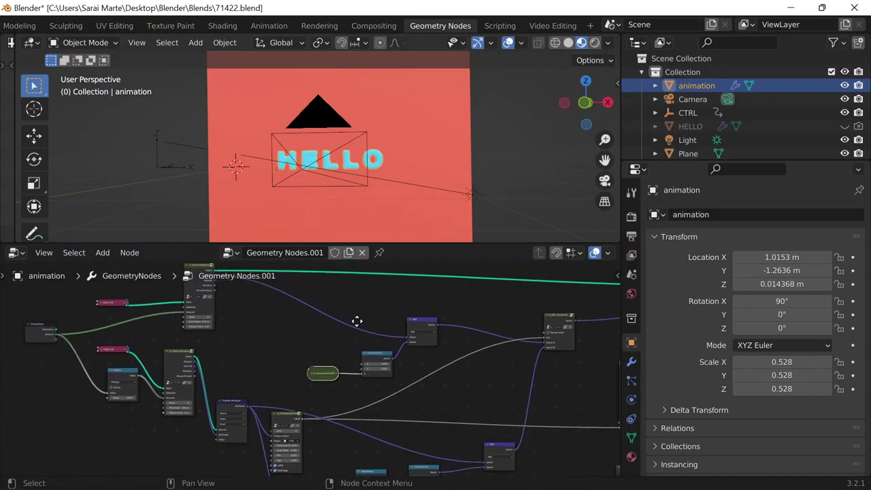
pyautogui.scroll(3, 389, 345)
pyautogui.moveTo(463, 344)
pyautogui.mouseDown(button='middle')
pyautogui.moveTo(474, 353)
pyautogui.moveTo(464, 348)
pyautogui.mouseUp(button='middle')
pyautogui.scroll(-3, 549, 372)
pyautogui.moveTo(474, 414); pyautogui.dragTo(455, 328, button='middle')
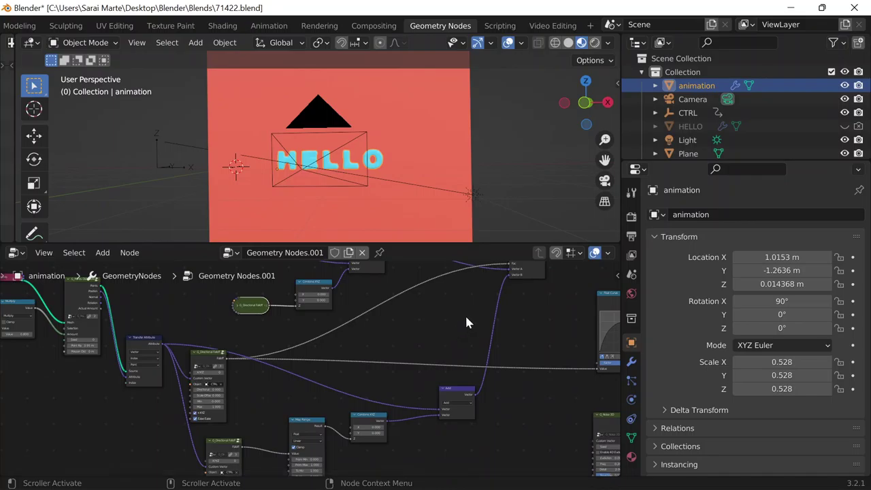
# Minimize the HELLO reference and bring back the Sarai project's node graph
pyautogui.click(793, 8)
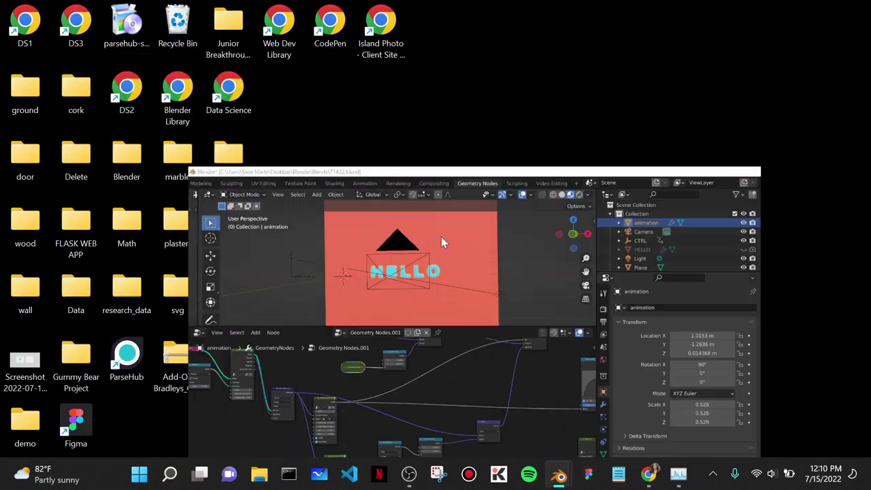
pyautogui.moveTo(557, 477)
pyautogui.click(475, 409)
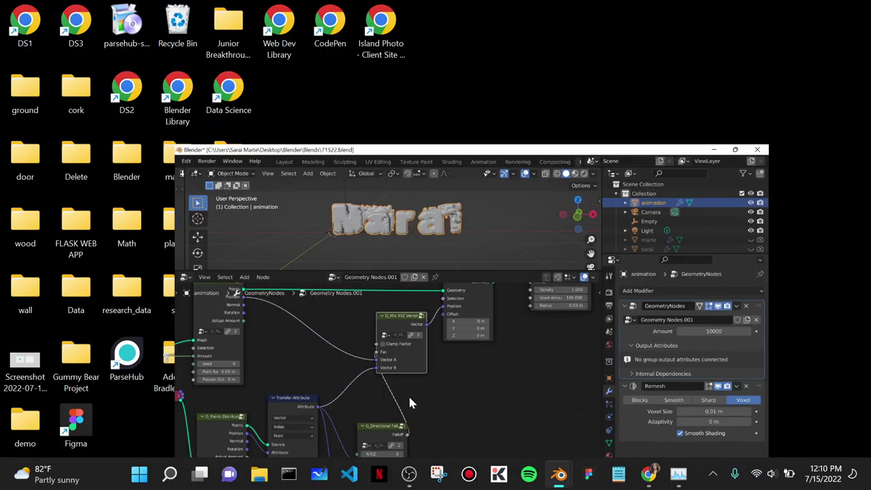
pyautogui.moveTo(454, 358); pyautogui.dragTo(356, 310, button='middle')
pyautogui.scroll(2, 313, 308)
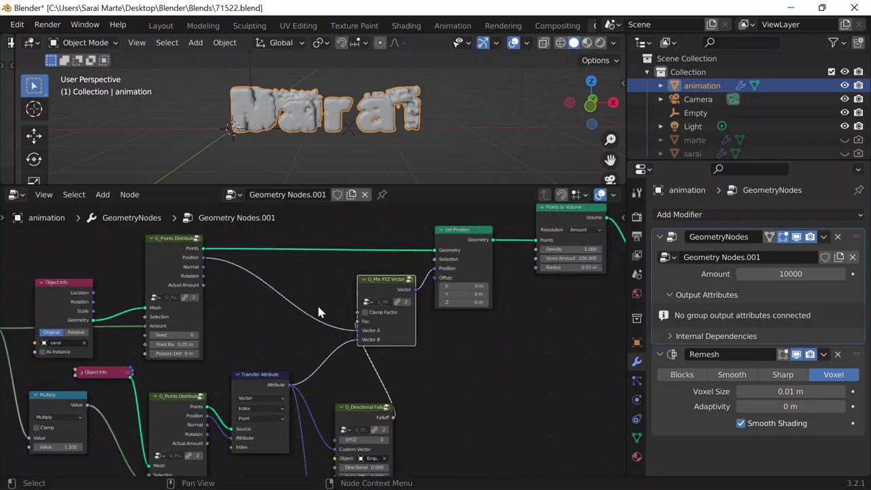
pyautogui.moveTo(476, 382); pyautogui.dragTo(539, 380, button='middle')
pyautogui.scroll(1, 539, 380)
# Switch windows to compare the falloff, Combine XYZ and Add nodes, then open the Add menu
pyautogui.moveTo(559, 480)
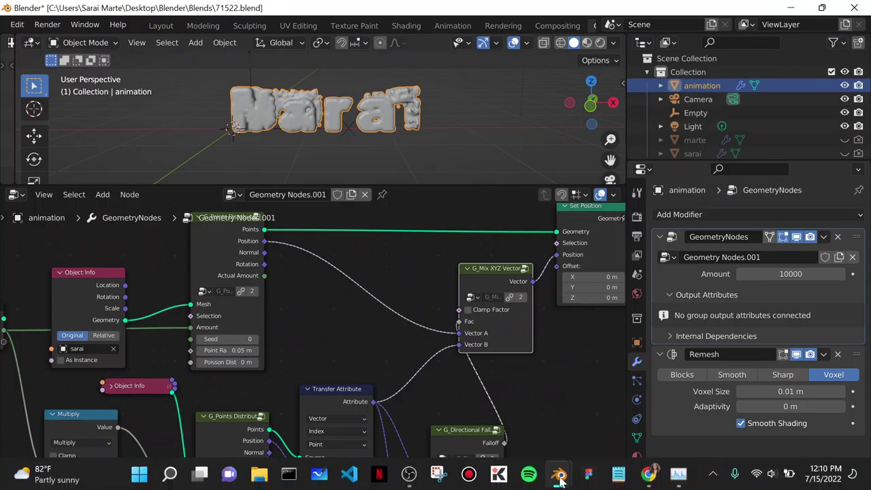
pyautogui.moveTo(587, 477)
pyautogui.click(634, 406)
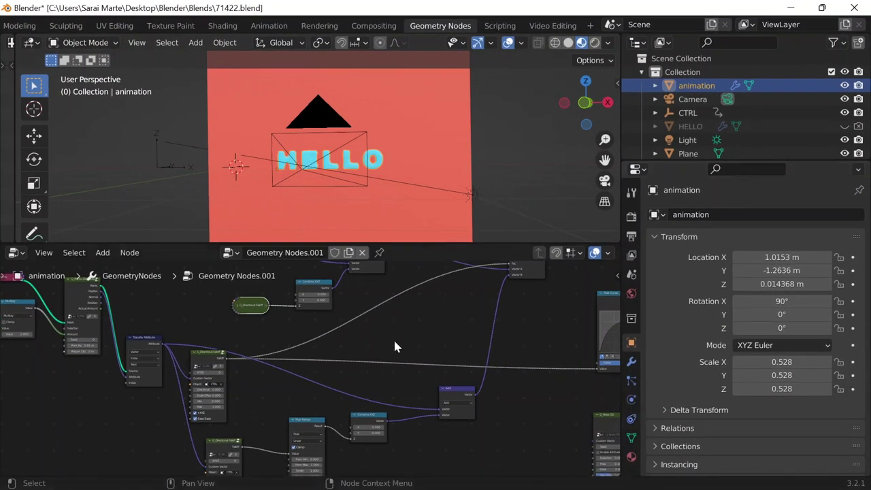
pyautogui.moveTo(394, 338); pyautogui.dragTo(475, 415, button='middle')
pyautogui.scroll(2, 283, 335)
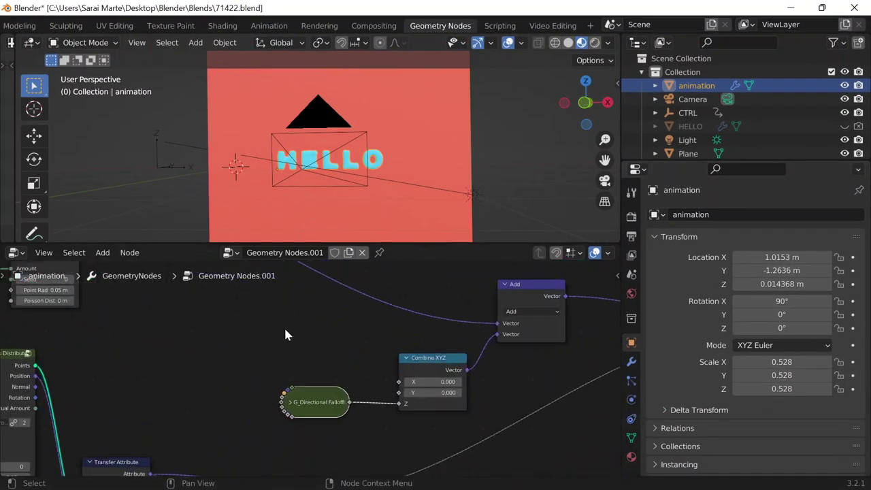
pyautogui.scroll(-3, 284, 334)
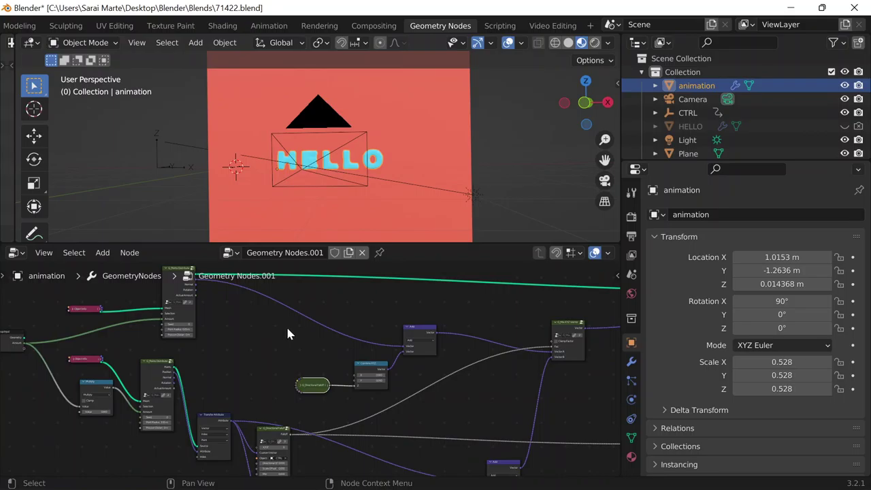
pyautogui.scroll(3, 288, 330)
pyautogui.moveTo(288, 330); pyautogui.dragTo(287, 403, button='middle')
pyautogui.moveTo(475, 386); pyautogui.dragTo(258, 401, button='middle')
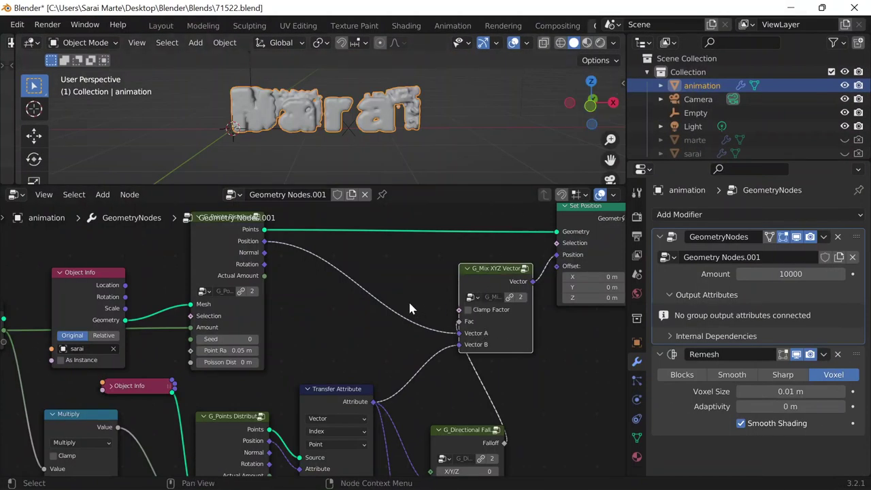
pyautogui.hotkey('shift', 'a')
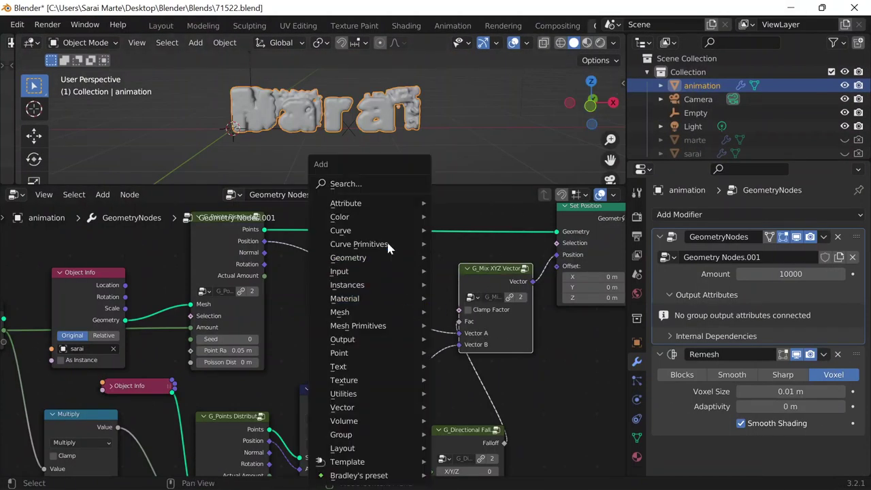
# Add a Combine XYZ node onto the Position-to-Vector A link via search
pyautogui.click(333, 181)
pyautogui.write('combine')
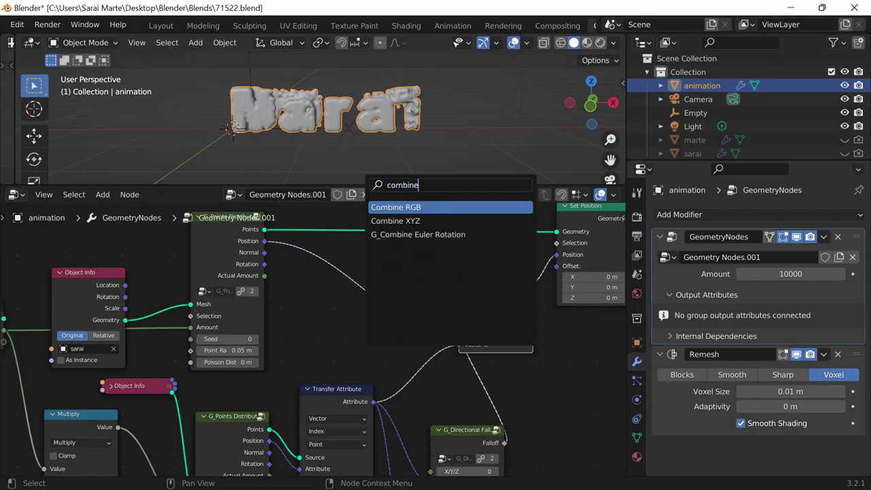
pyautogui.press('Down')
pyautogui.press('Return')
pyautogui.click(347, 274)
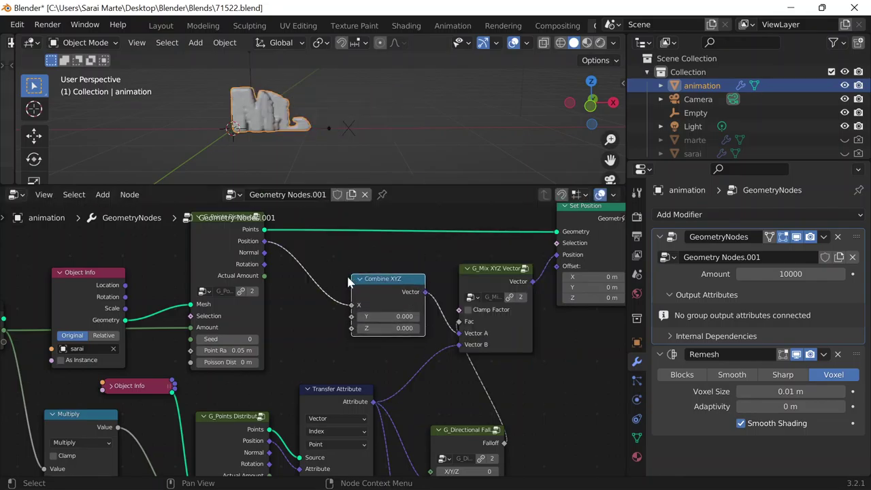
# Search for and place a G_Directional Falloff node beside Combine XYZ
pyautogui.hotkey('shift', 'a')
pyautogui.click(309, 184)
pyautogui.write('g dire')
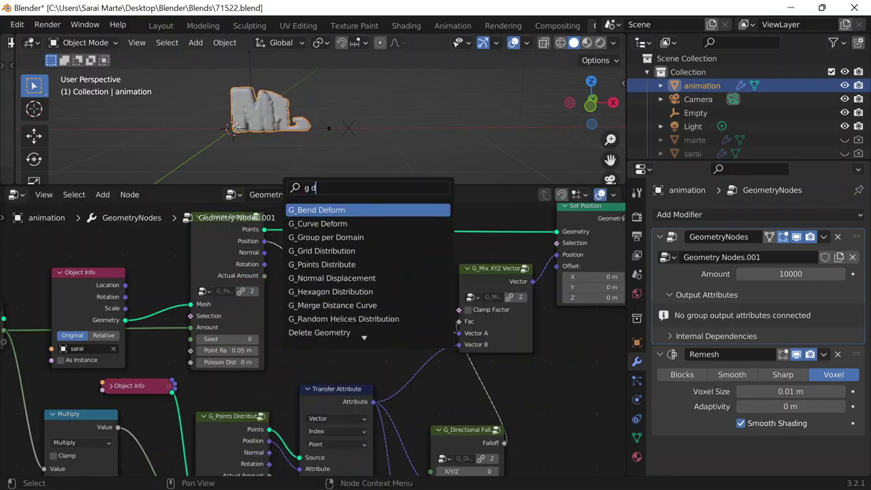
pyautogui.press('BackSpace')
pyautogui.press('BackSpace')
pyautogui.press('BackSpace')
pyautogui.press('BackSpace')
pyautogui.press('BackSpace')
pyautogui.press('BackSpace')
pyautogui.write('direc')
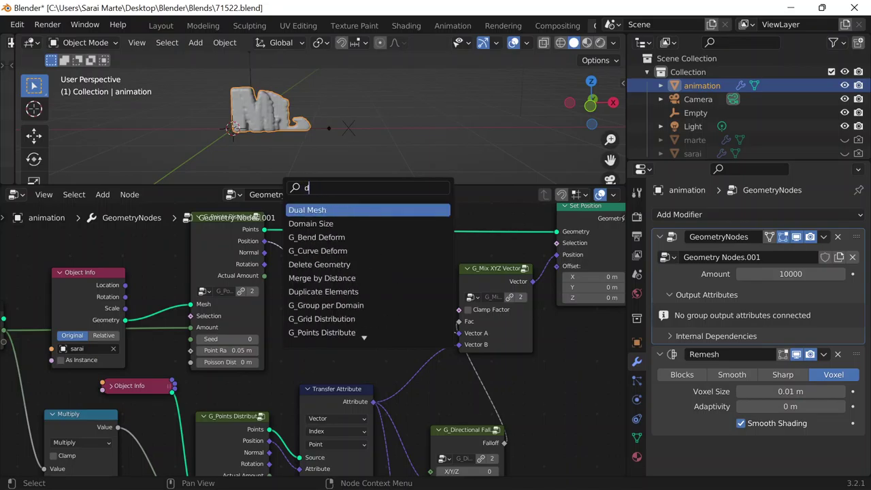
pyautogui.press('Return')
pyautogui.click(293, 307)
pyautogui.moveTo(341, 318); pyautogui.dragTo(318, 324)
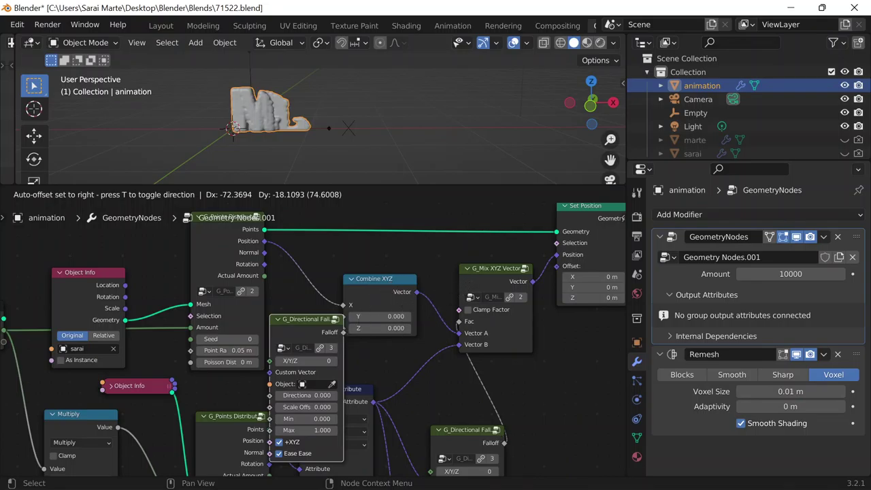
# Bring the HELLO reference file forward and zoom around its node graph
pyautogui.moveTo(558, 485)
pyautogui.click(595, 436)
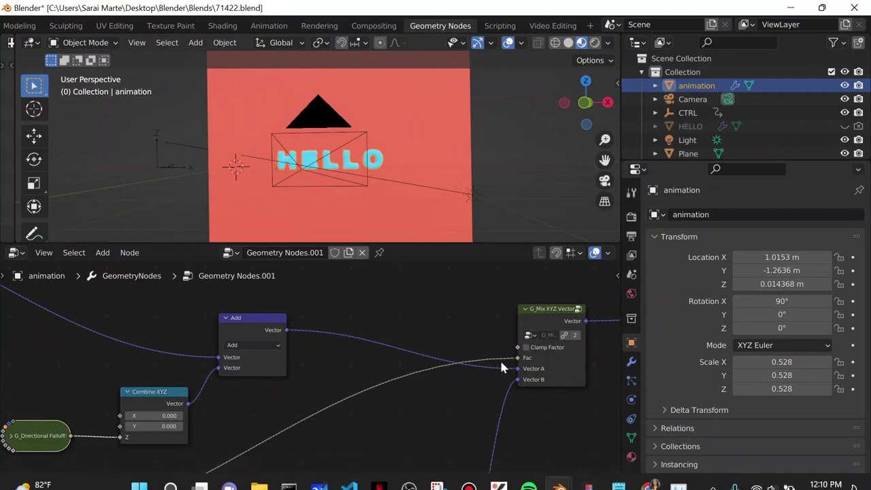
pyautogui.scroll(-1, 257, 329)
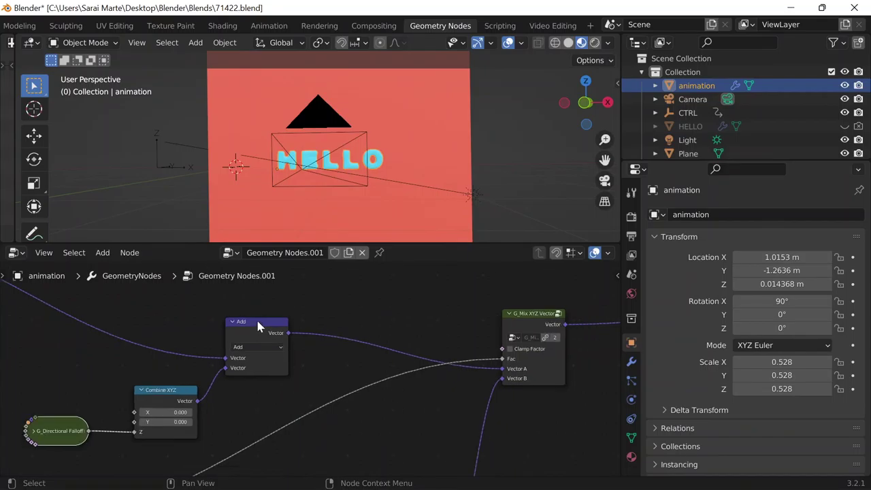
pyautogui.moveTo(456, 299); pyautogui.dragTo(537, 301, button='middle')
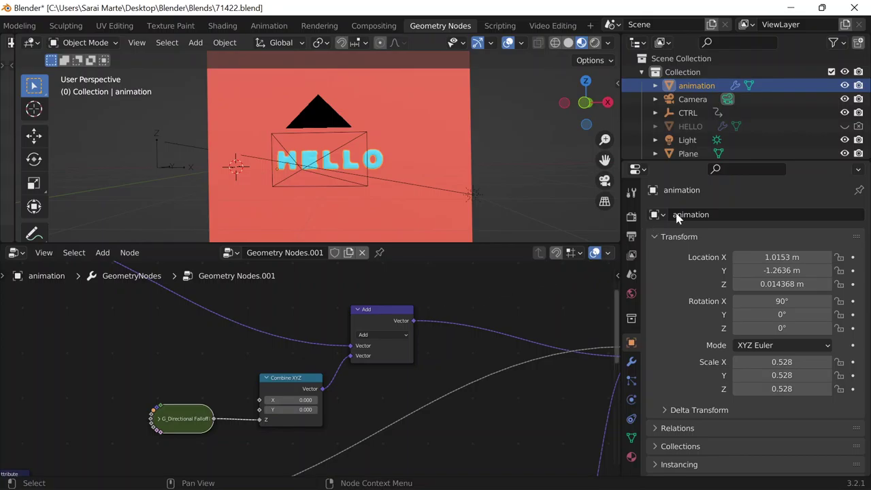
pyautogui.scroll(-3, 386, 372)
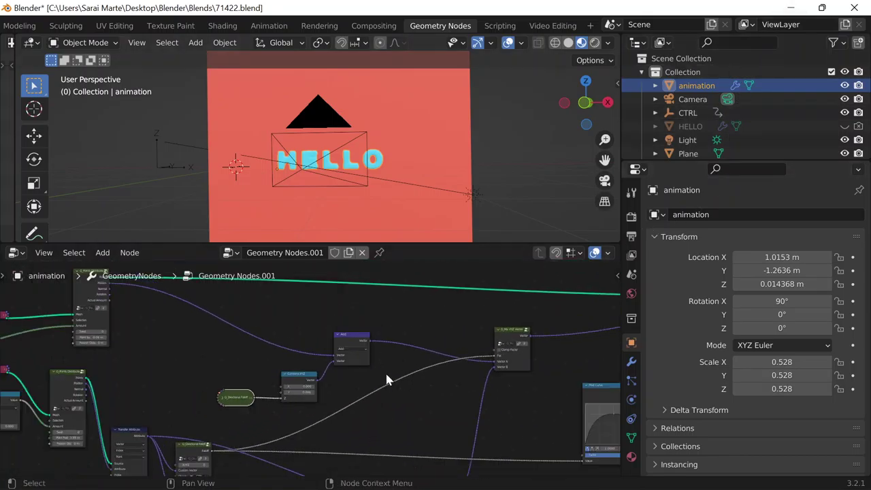
pyautogui.scroll(2, 386, 372)
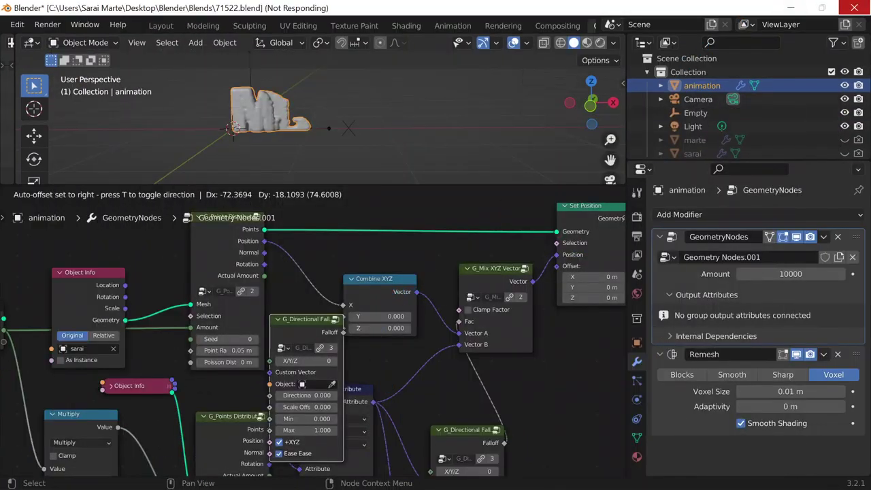
# Bring the recording software window forward and minimize it
pyautogui.moveTo(483, 470)
pyautogui.moveTo(423, 477)
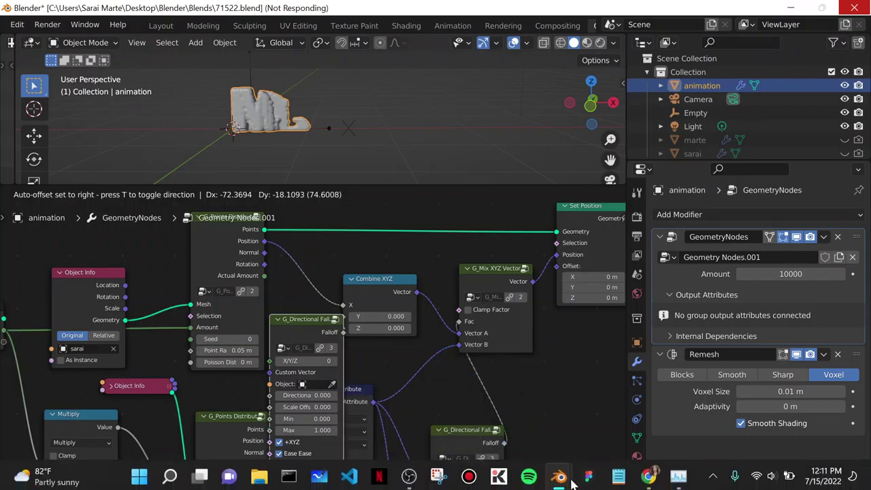
pyautogui.click(409, 476)
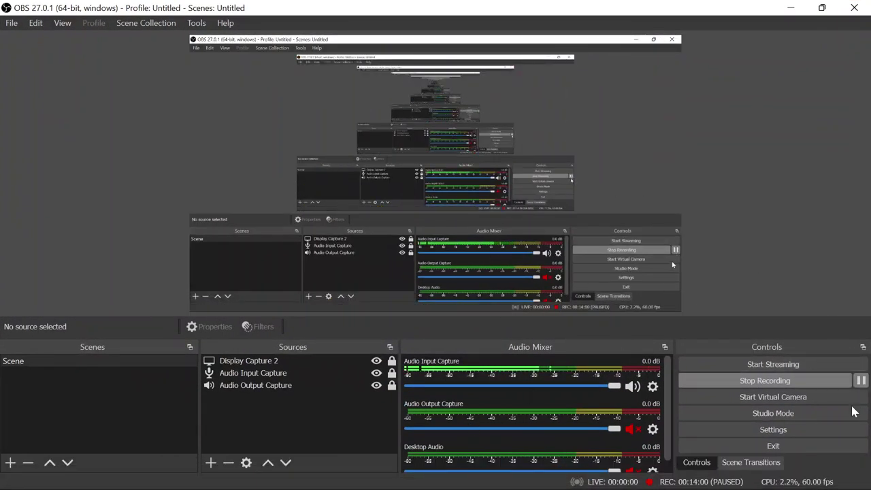
pyautogui.click(792, 8)
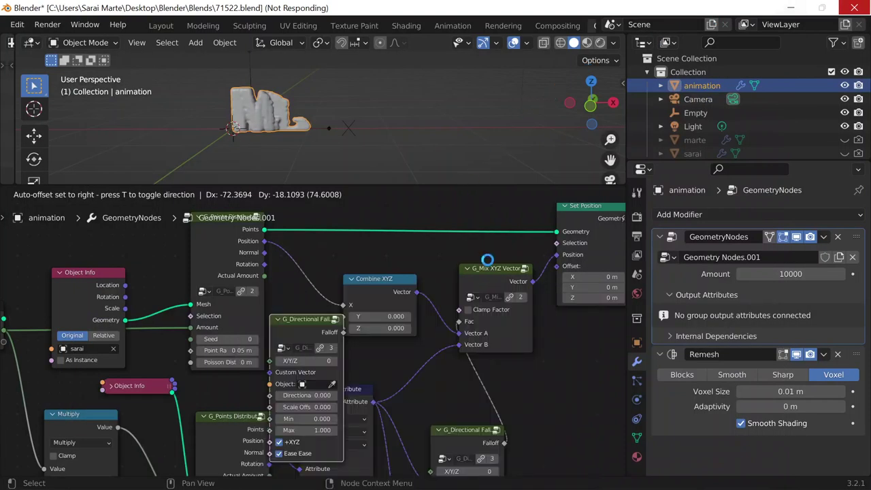
# End the frozen Blender task in Task Manager and relaunch 71522.blend from the taskbar
pyautogui.hotkey('ctrl', 'shift', 'Escape')
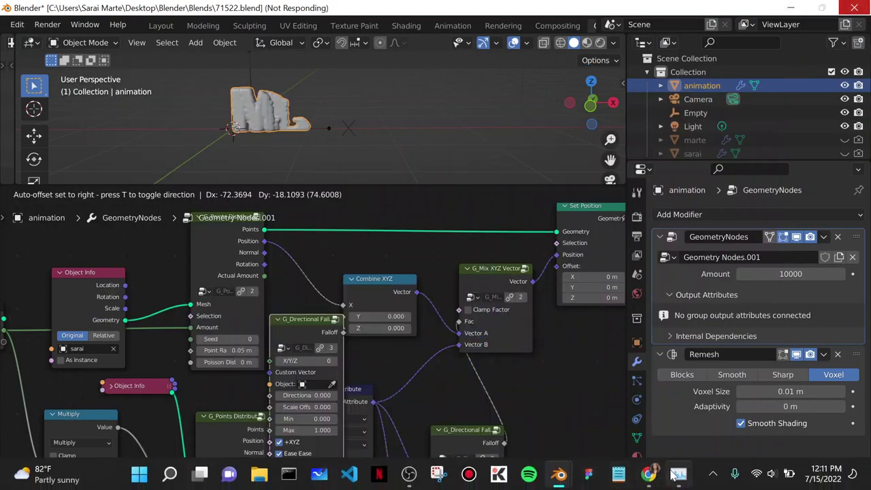
pyautogui.click(305, 112)
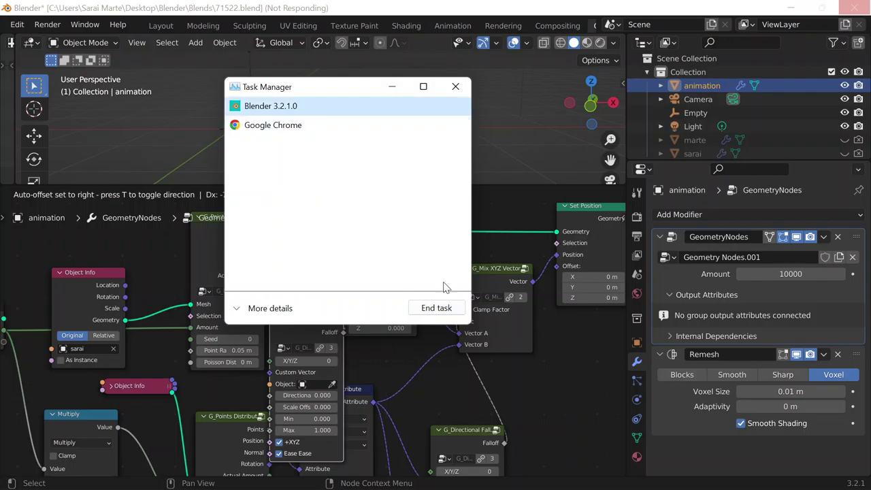
pyautogui.click(446, 308)
pyautogui.rightClick(560, 477)
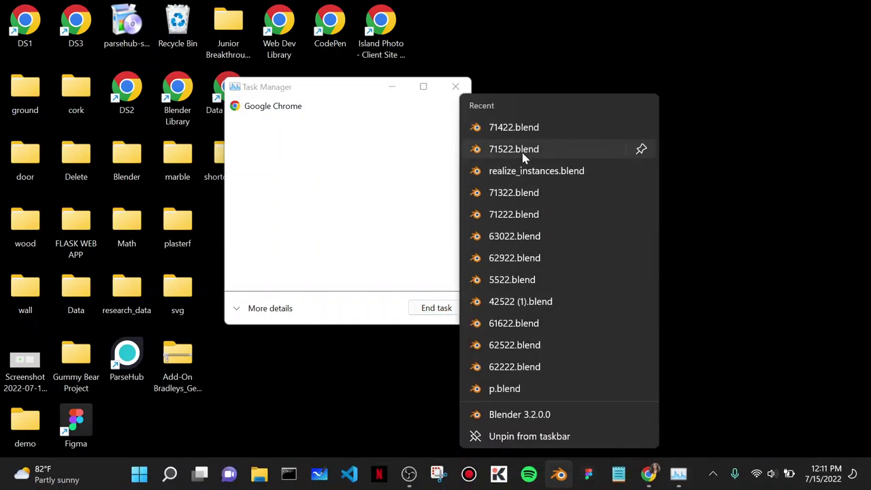
pyautogui.click(514, 150)
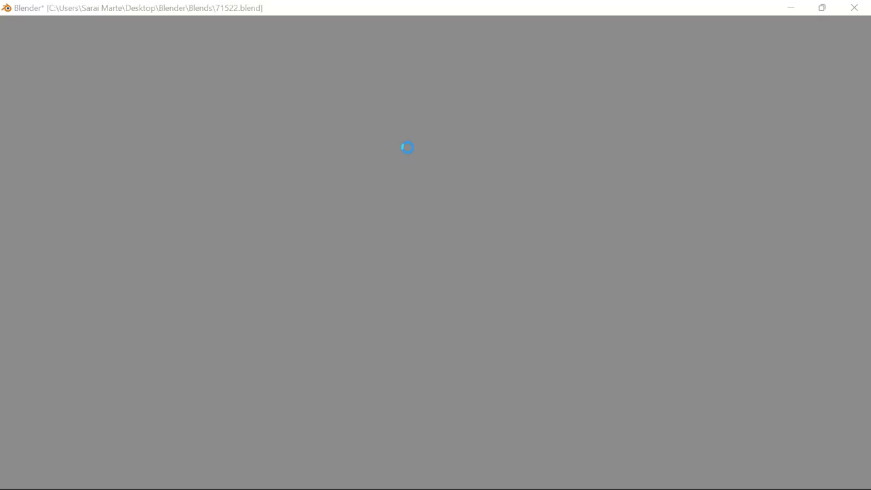
# Reopen 71522.blend, then launch 71422.blend in a second Blender window from the Recent list
pyautogui.moveTo(565, 489)
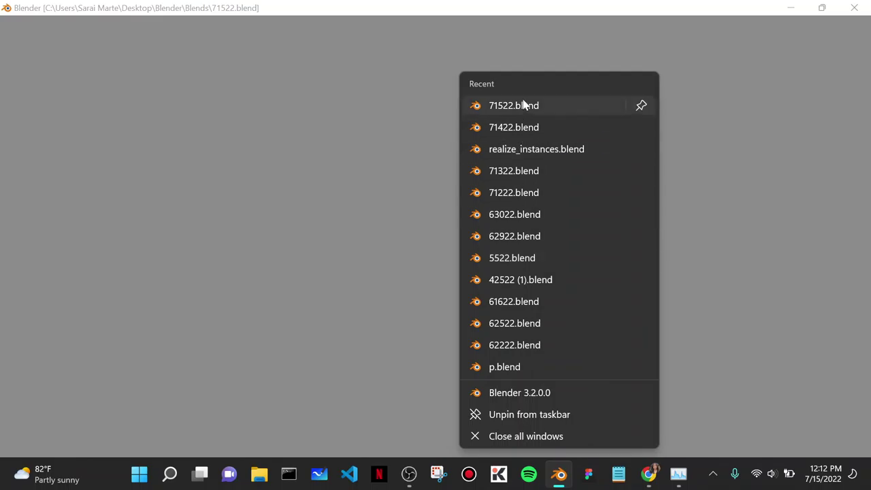
pyautogui.click(523, 103)
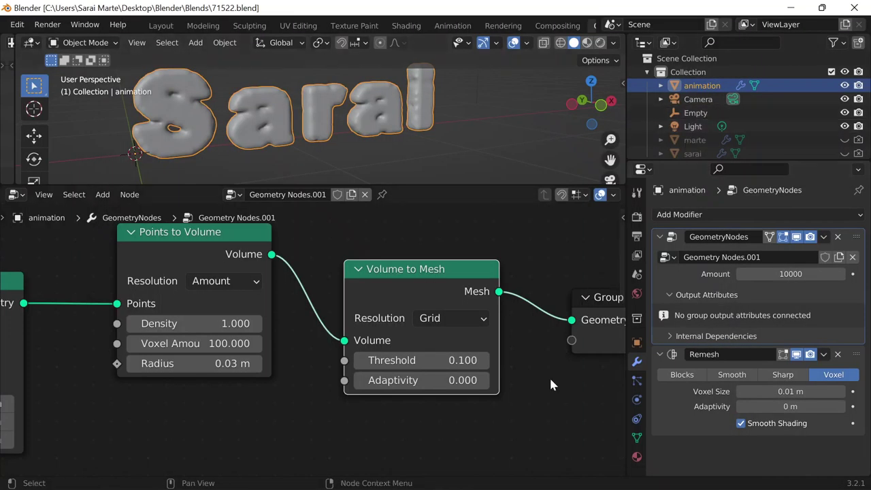
pyautogui.rightClick(560, 477)
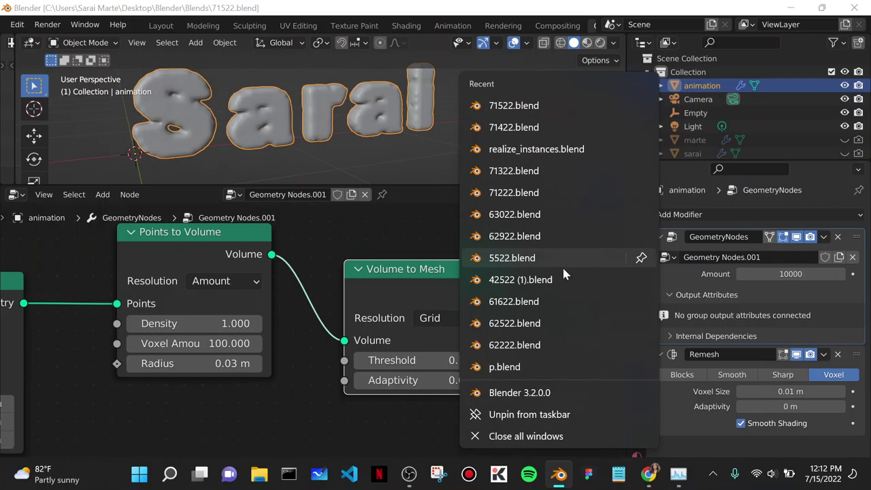
pyautogui.click(524, 133)
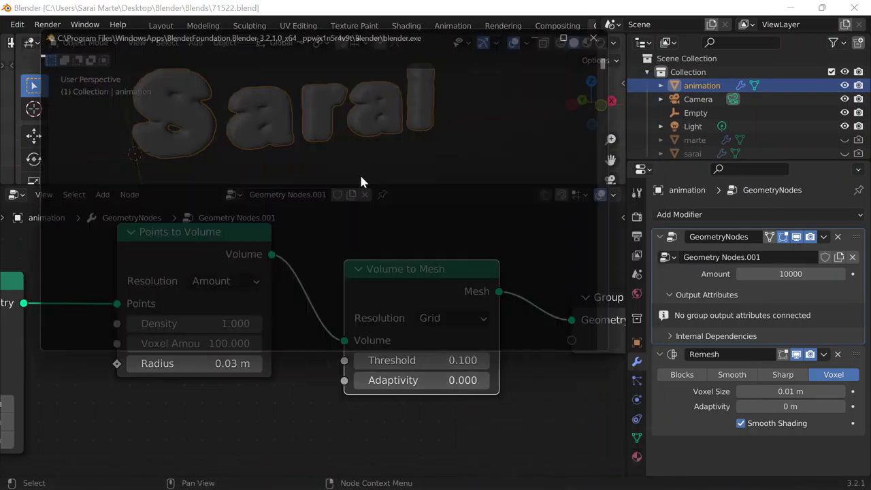
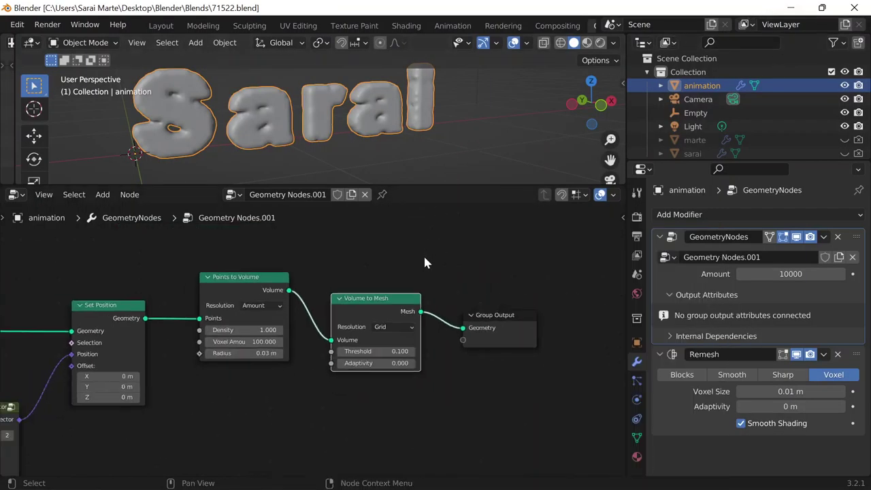
# Pan the node tree over to the G_Mix XYZ Vector node and shift it up and right
pyautogui.scroll(-4, 408, 265)
pyautogui.moveTo(373, 276); pyautogui.dragTo(570, 218, button='middle')
pyautogui.moveTo(404, 397); pyautogui.dragTo(527, 357, button='middle')
pyautogui.moveTo(498, 328); pyautogui.dragTo(523, 299, button='middle')
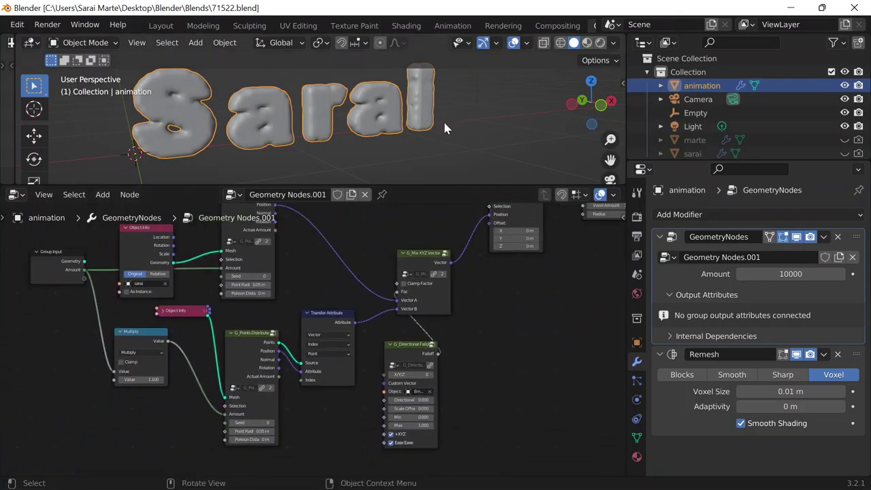
pyautogui.moveTo(443, 121)
pyautogui.mouseDown(button='middle')
pyautogui.moveTo(416, 115)
pyautogui.moveTo(433, 119)
pyautogui.mouseUp(button='middle')
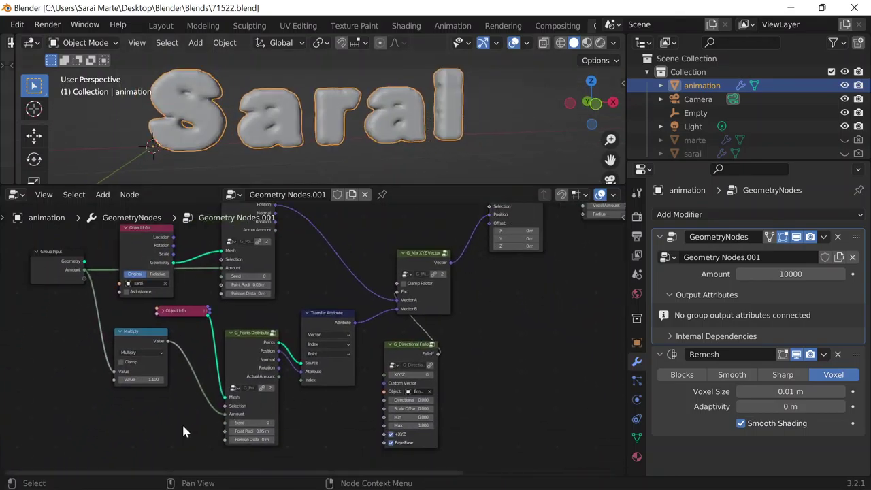
pyautogui.moveTo(557, 338); pyautogui.dragTo(392, 395, button='middle')
pyautogui.moveTo(297, 310); pyautogui.dragTo(388, 353, button='middle')
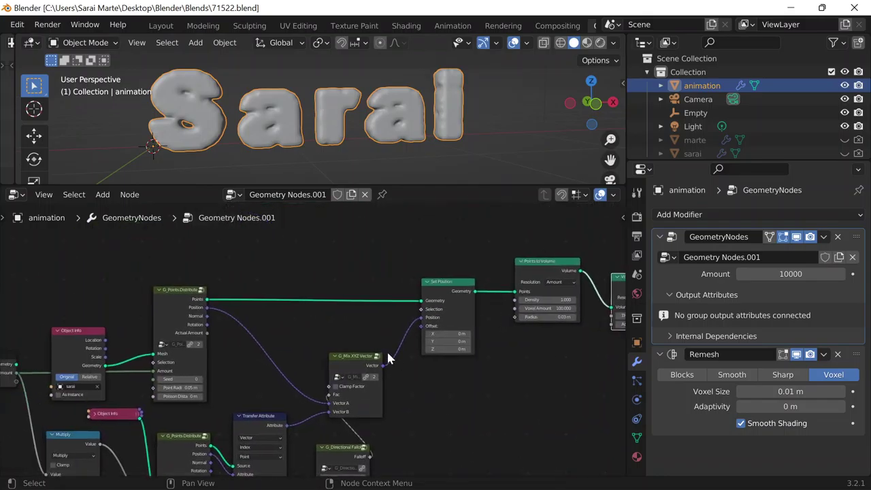
pyautogui.moveTo(446, 401); pyautogui.dragTo(432, 360, button='middle')
pyautogui.scroll(3, 432, 360)
pyautogui.moveTo(343, 320); pyautogui.dragTo(367, 271)
# Insert a Vector Math Add node on the position link, moving G_Mix XYZ Vector and Set Position right
pyautogui.hotkey('shift', 'a')
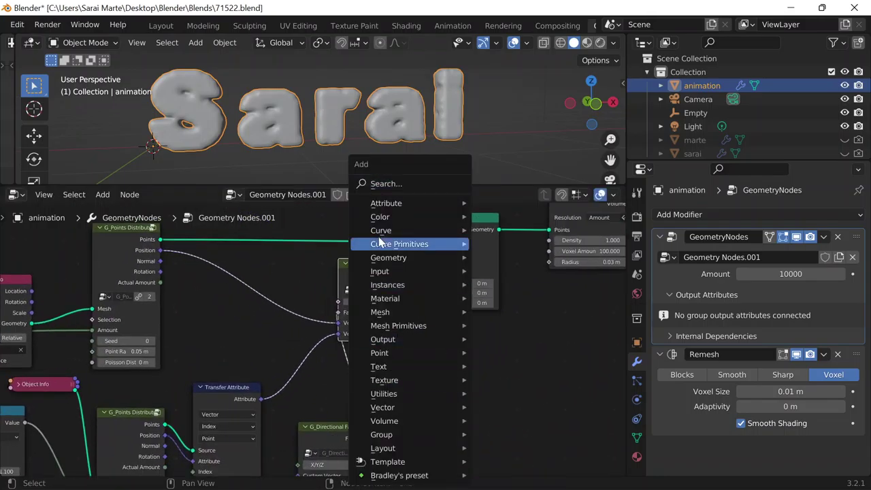
pyautogui.click(401, 182)
pyautogui.write('vec')
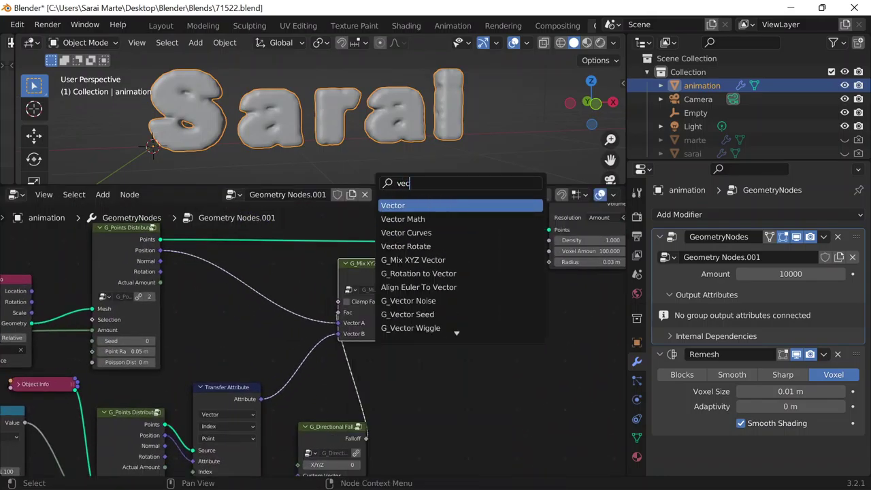
pyautogui.press('Down')
pyautogui.press('Return')
pyautogui.click(247, 281)
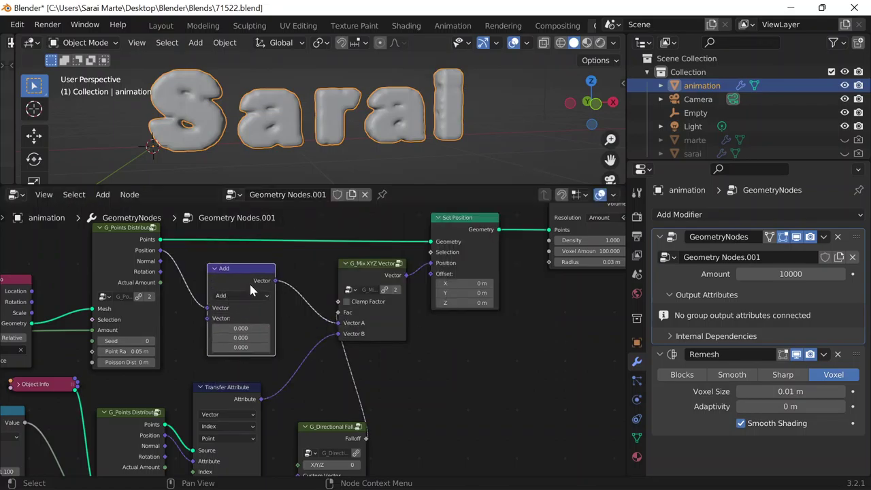
pyautogui.moveTo(248, 281); pyautogui.dragTo(313, 266)
pyautogui.moveTo(379, 270); pyautogui.dragTo(402, 265)
pyautogui.moveTo(475, 230); pyautogui.dragTo(516, 224)
# Add a Combine XYZ node and connect it into the Add node's second input
pyautogui.hotkey('shift', 'a')
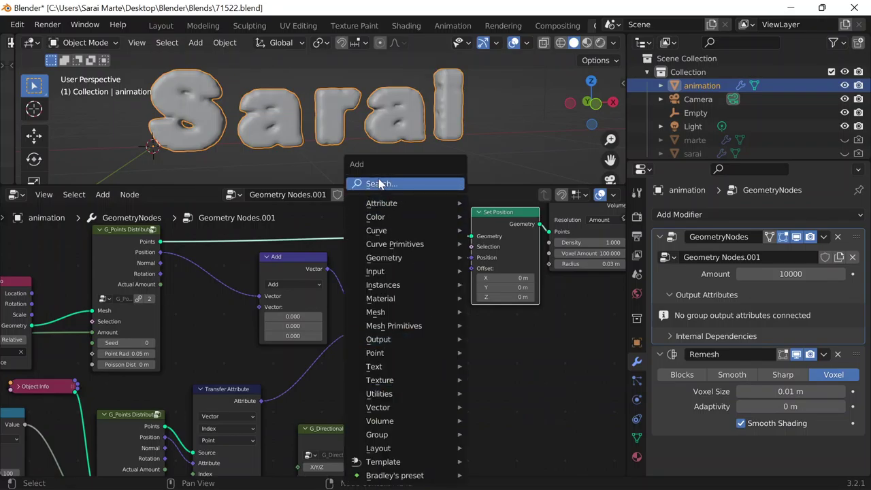
pyautogui.write('combie')
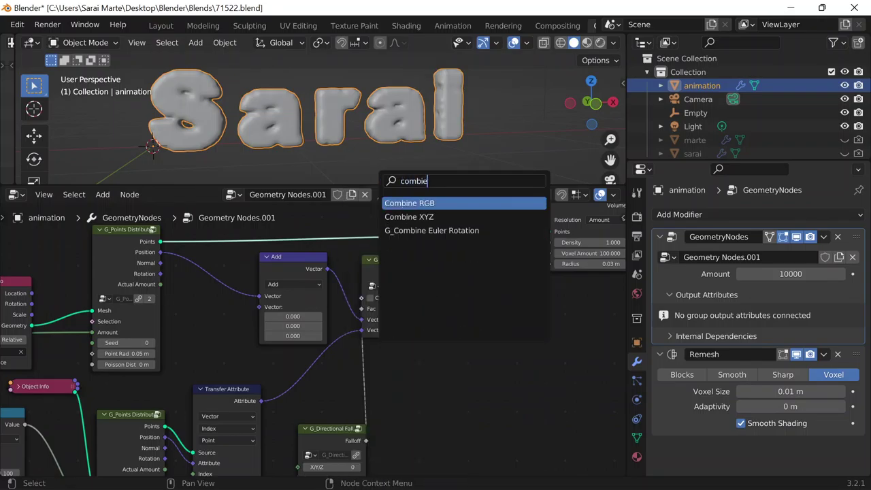
pyautogui.click(409, 217)
pyautogui.click(187, 309)
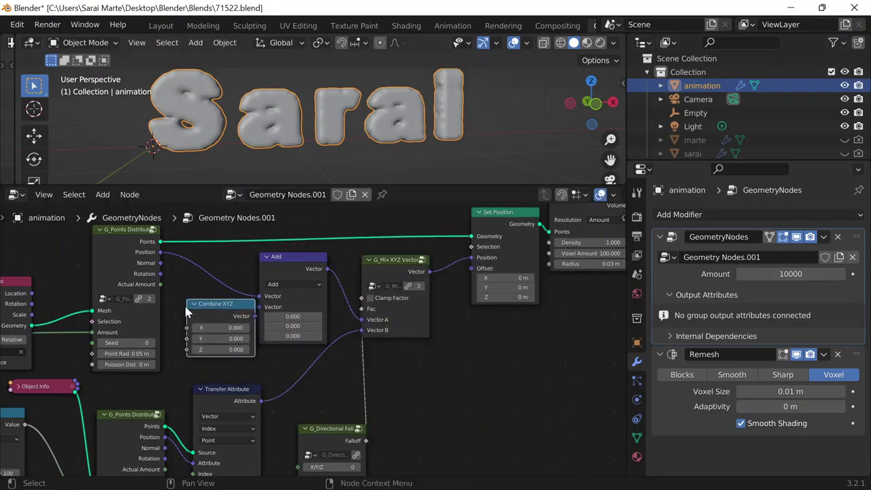
pyautogui.moveTo(280, 299); pyautogui.dragTo(303, 299)
pyautogui.moveTo(254, 316); pyautogui.dragTo(279, 306)
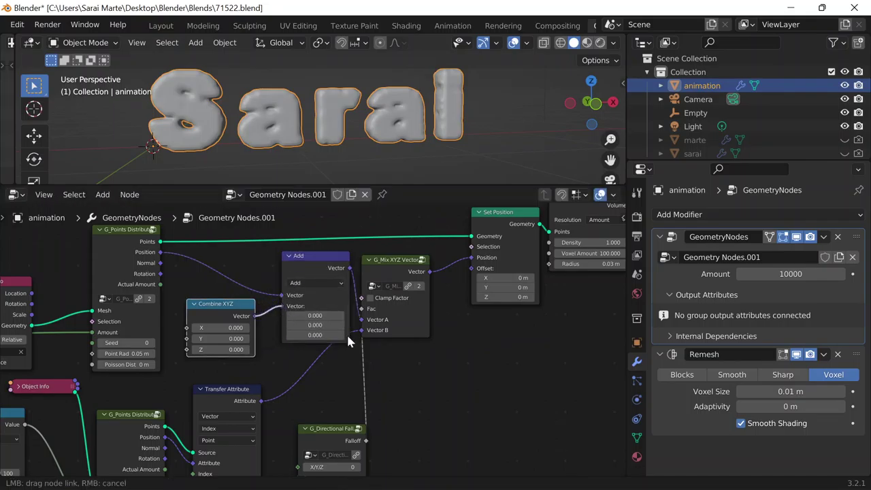
pyautogui.moveTo(347, 333); pyautogui.dragTo(361, 330)
# Add a G_Directional Falloff node, collapse it, and set it beside Combine XYZ
pyautogui.hotkey('shift', 'a')
pyautogui.click(409, 182)
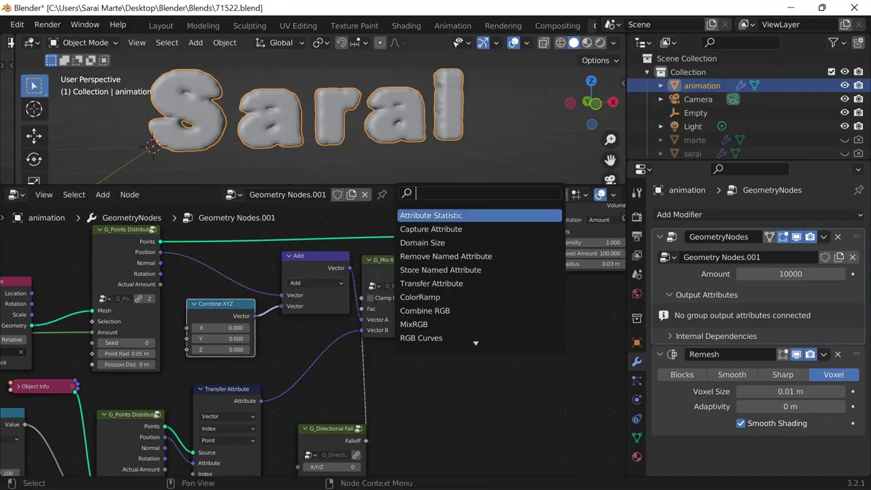
pyautogui.write('dire')
pyautogui.press('Return')
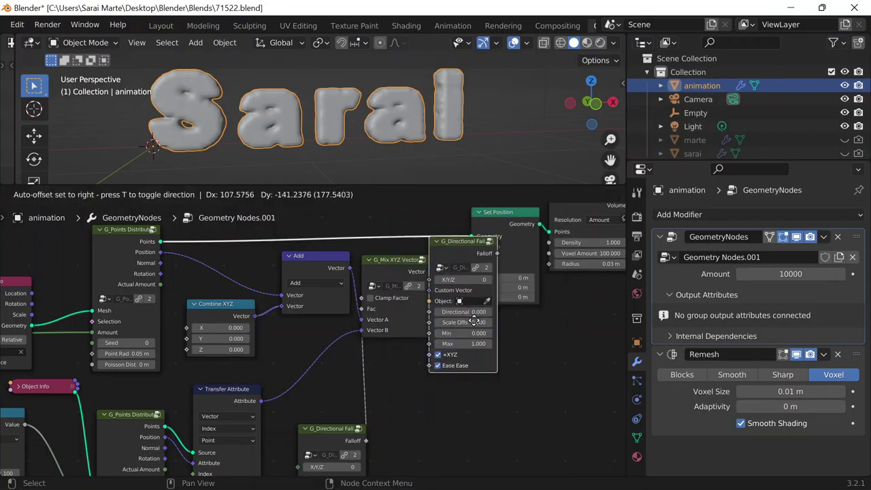
pyautogui.click(487, 359)
pyautogui.moveTo(387, 260); pyautogui.dragTo(422, 241)
pyautogui.moveTo(348, 256); pyautogui.dragTo(383, 249)
pyautogui.moveTo(475, 354); pyautogui.dragTo(481, 355)
pyautogui.click(489, 354)
pyautogui.moveTo(227, 304); pyautogui.dragTo(275, 290)
pyautogui.moveTo(503, 350); pyautogui.dragTo(191, 347)
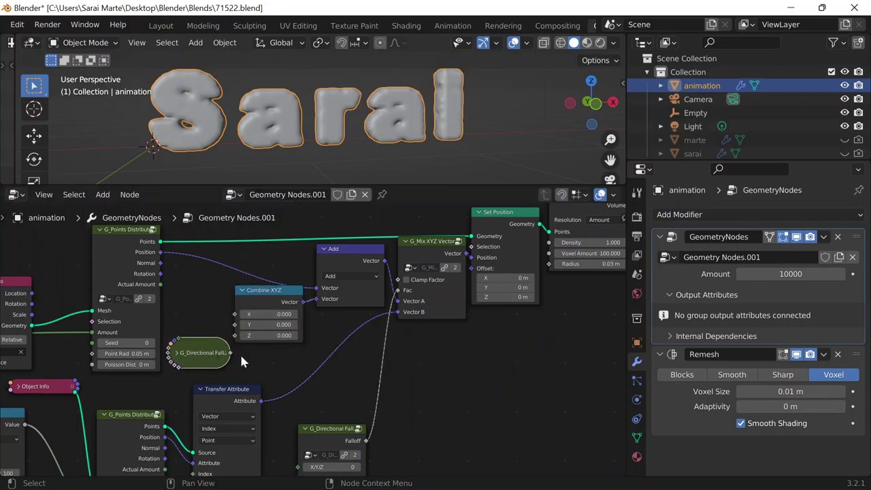
# Switch to the 71422 HELLO reference file window
pyautogui.moveTo(447, 471)
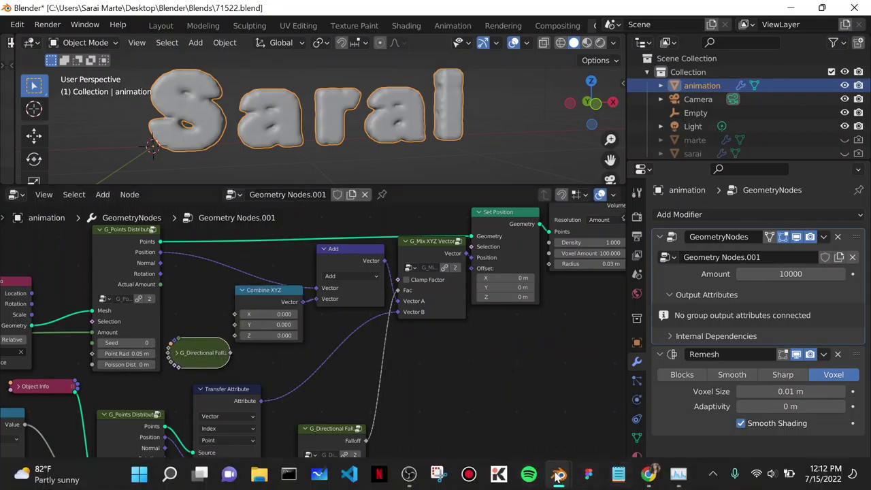
pyautogui.moveTo(559, 475)
pyautogui.click(614, 402)
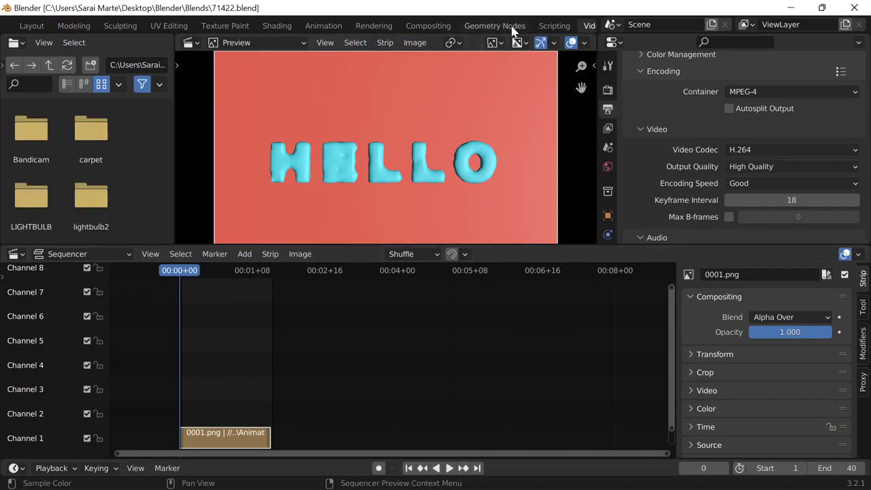
pyautogui.moveTo(299, 483)
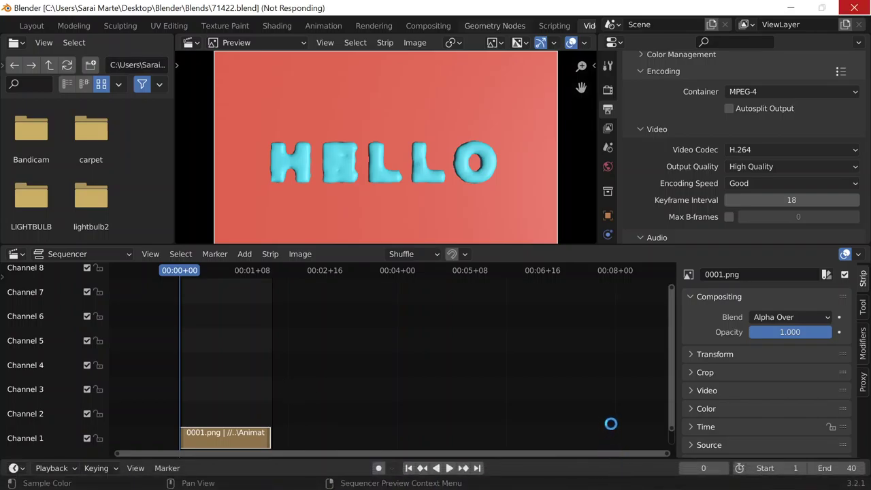
pyautogui.moveTo(650, 475)
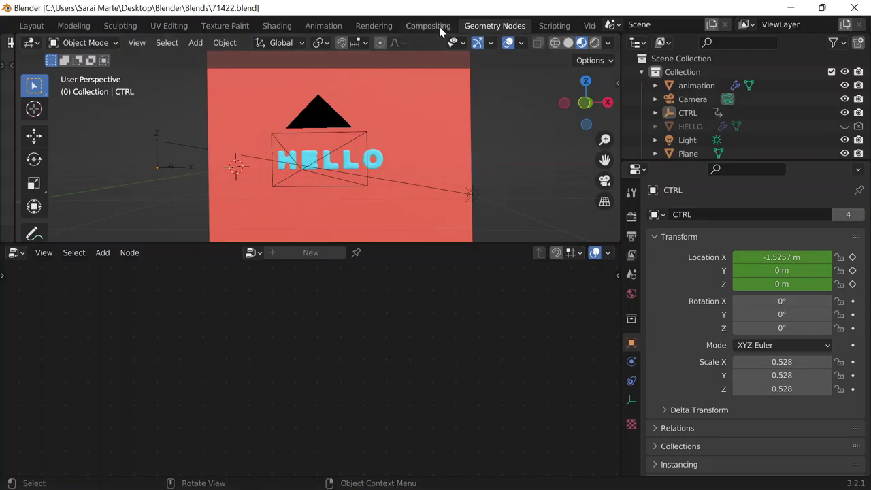
pyautogui.scroll(-2, 440, 31)
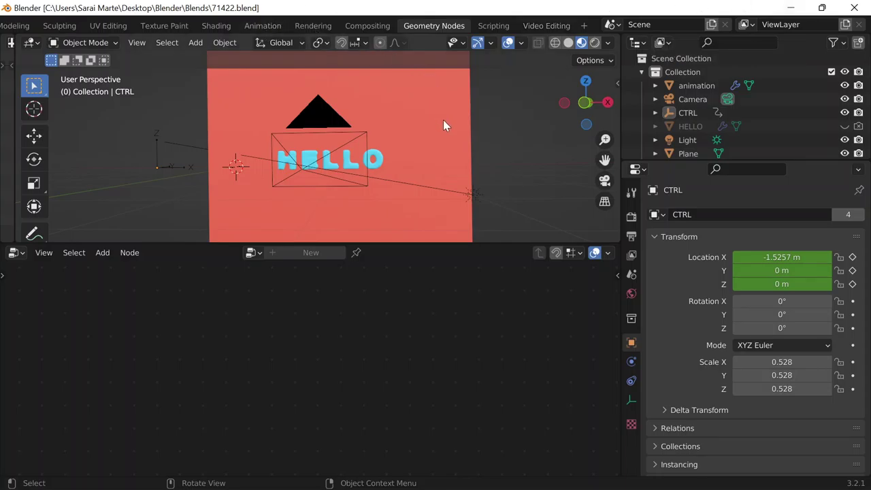
pyautogui.scroll(-3, 419, 88)
pyautogui.scroll(2, 409, 88)
pyautogui.click(330, 159)
pyautogui.scroll(2, 288, 372)
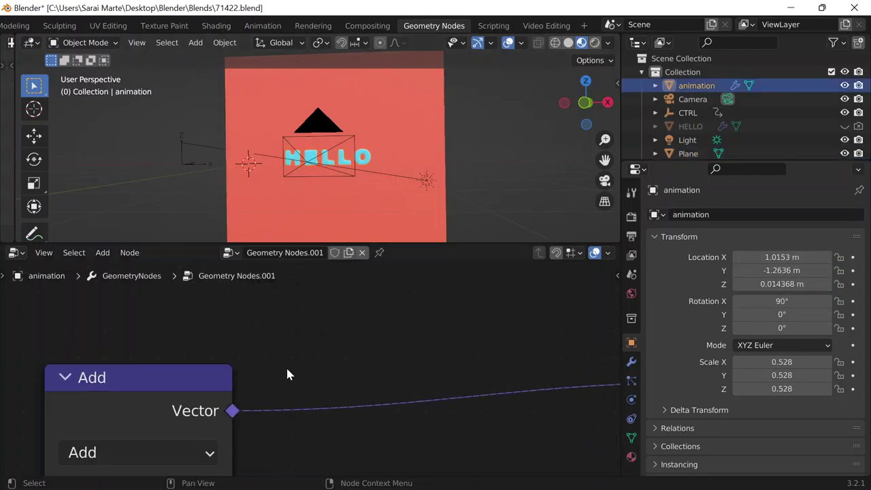
pyautogui.scroll(-9, 302, 350)
pyautogui.moveTo(141, 412); pyautogui.dragTo(313, 362, button='middle')
pyautogui.scroll(-2, 312, 362)
pyautogui.moveTo(172, 319); pyautogui.dragTo(164, 224, button='middle')
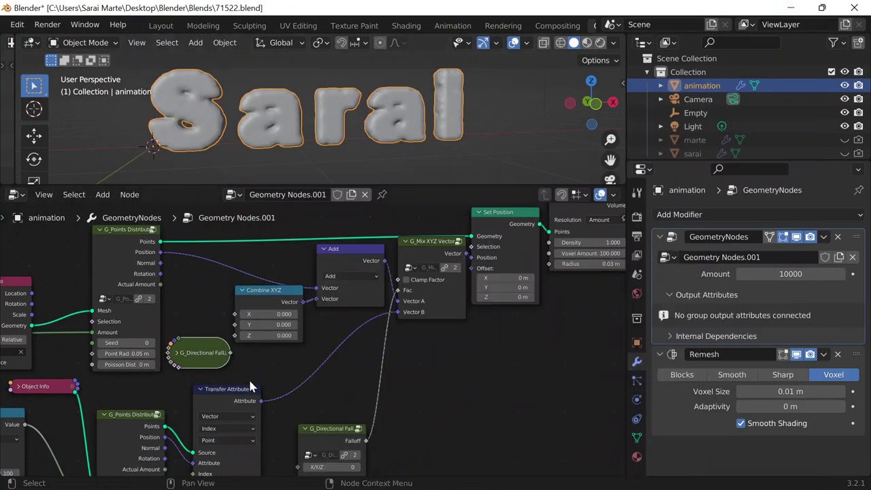
pyautogui.moveTo(320, 358); pyautogui.dragTo(385, 348, button='middle')
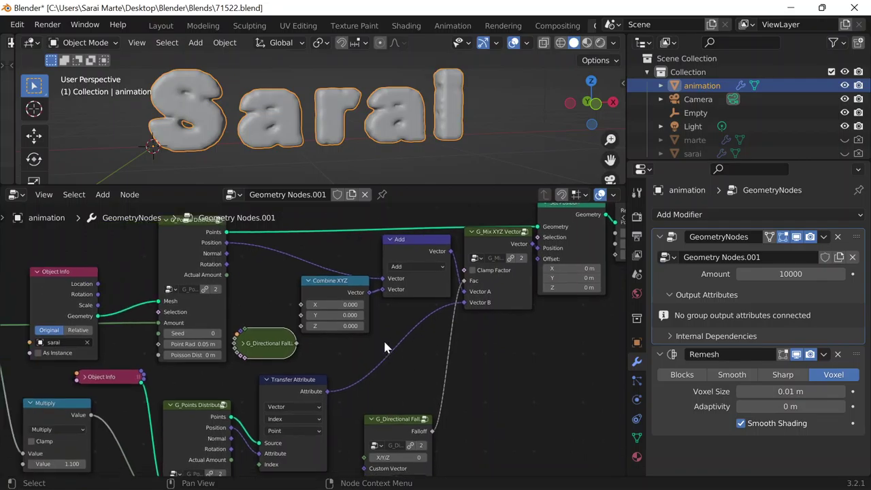
# Drag the falloff output toward Combine XYZ and expand the G_Directional Falloff node
pyautogui.moveTo(297, 343); pyautogui.dragTo(269, 288)
pyautogui.click(284, 323)
pyautogui.click(243, 344)
pyautogui.scroll(7, 331, 377)
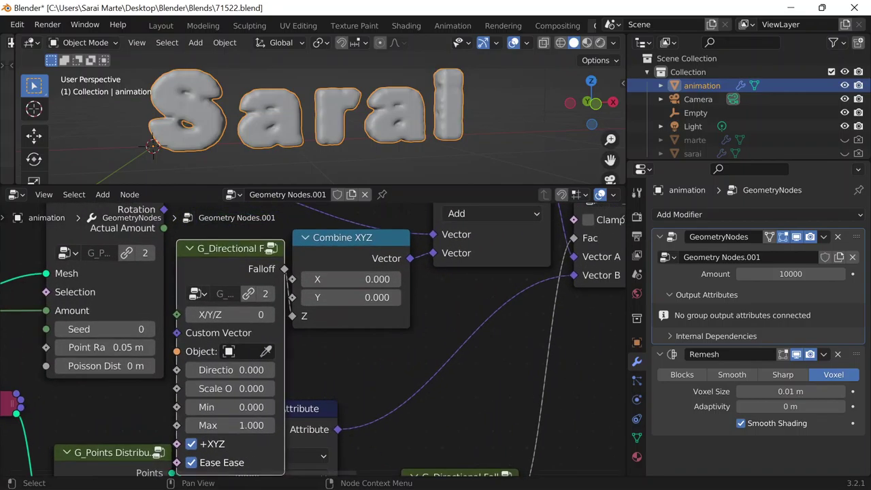
# Read the reference file's Directional Falloff settings, then return to the Sarai project
pyautogui.moveTo(538, 479)
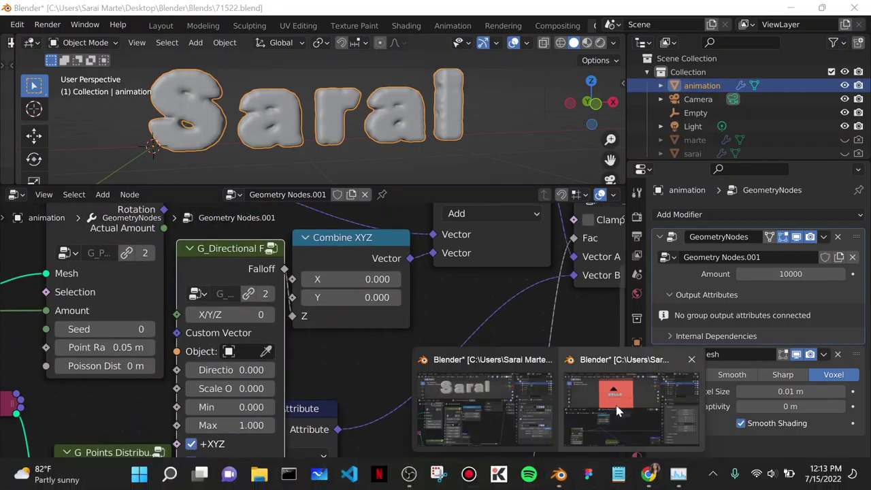
pyautogui.click(632, 412)
pyautogui.moveTo(223, 395); pyautogui.dragTo(317, 384, button='middle')
pyautogui.click(393, 431)
pyautogui.moveTo(487, 365); pyautogui.dragTo(405, 451, button='middle')
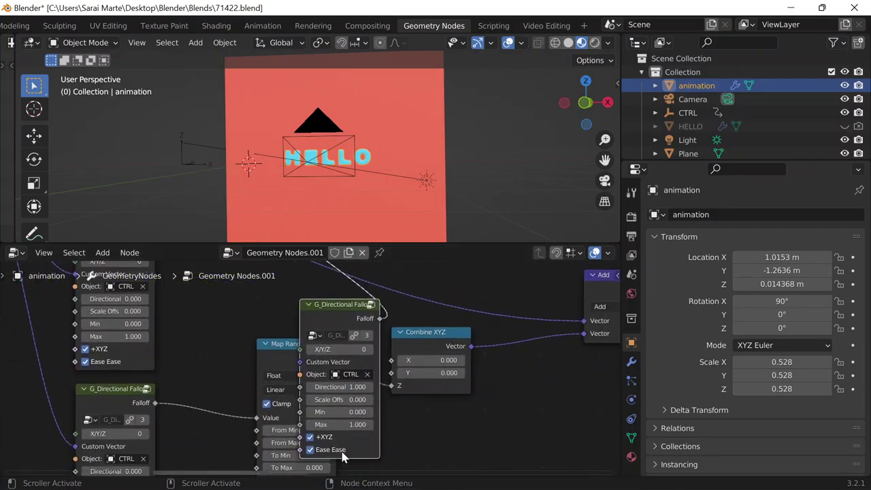
pyautogui.click(309, 306)
pyautogui.click(790, 8)
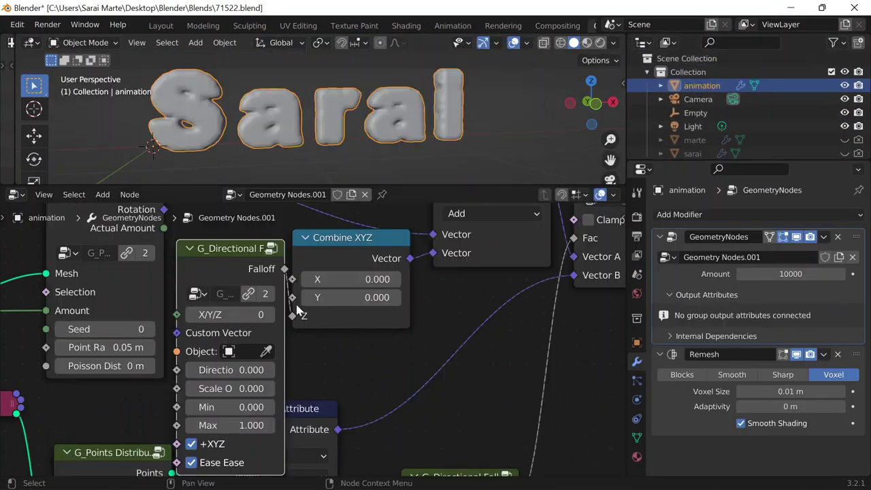
# Set the falloff's Directional value to 1.000 and collapse the node
pyautogui.click(232, 370)
pyautogui.write('1')
pyautogui.press('Return')
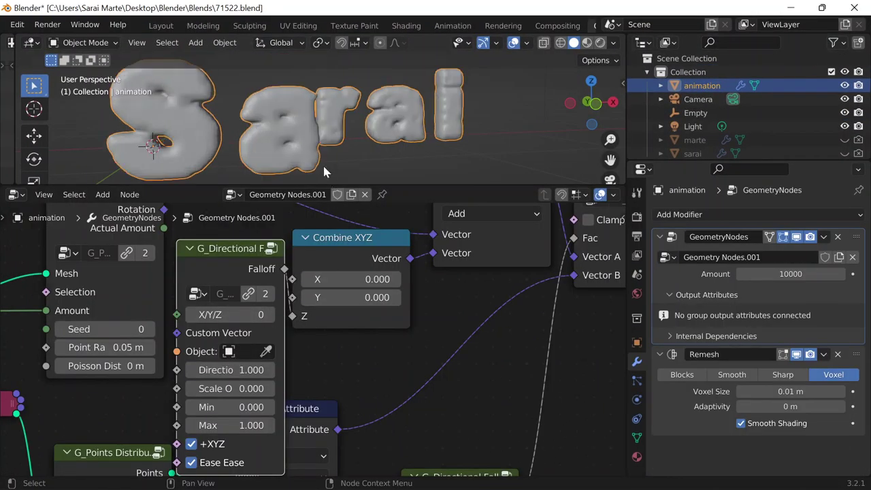
pyautogui.scroll(-3, 303, 118)
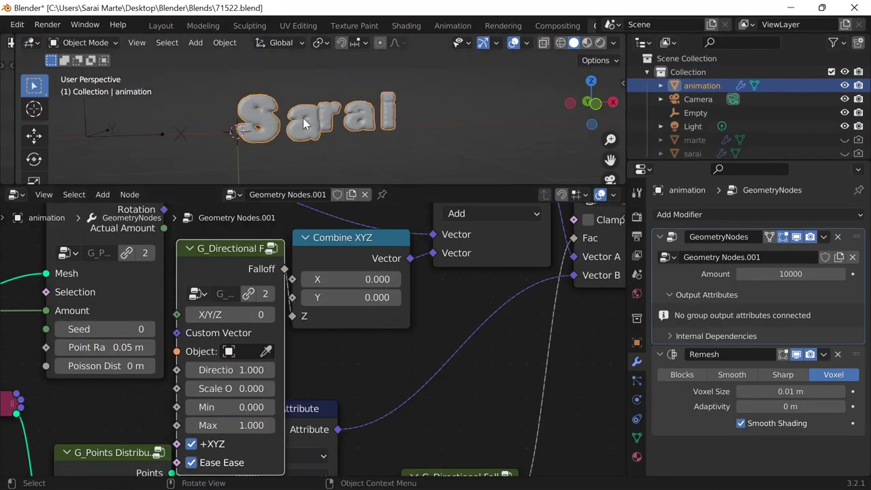
pyautogui.click(190, 247)
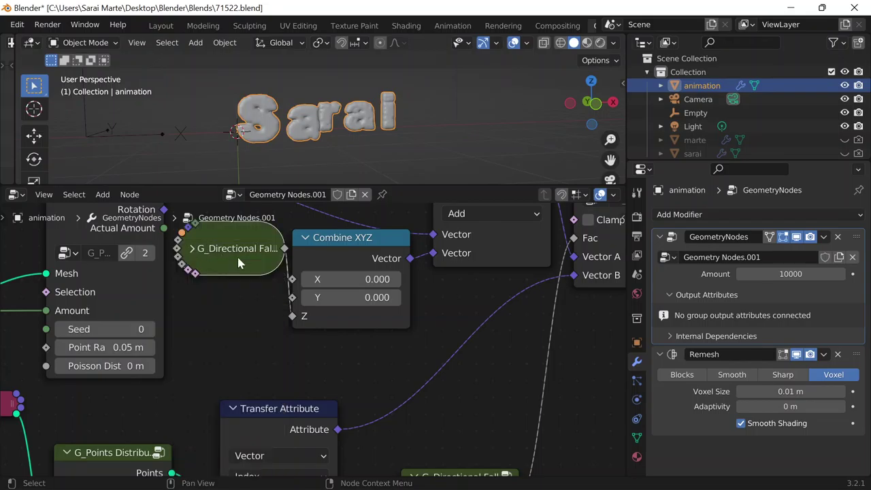
# Slide the Empty along X to test the morph, then reselect the text to show its nodes
pyautogui.click(111, 131)
pyautogui.press('g')
pyautogui.press('x')
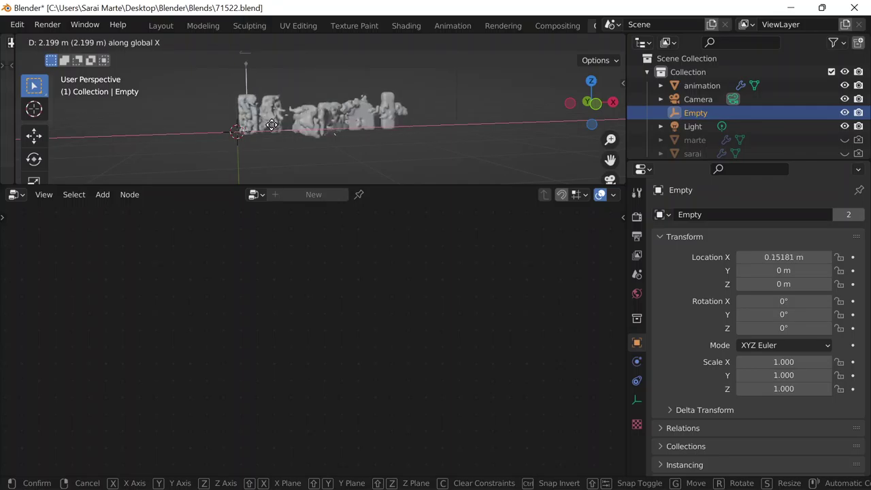
pyautogui.click(275, 137)
pyautogui.click(363, 116)
pyautogui.scroll(5, 447, 315)
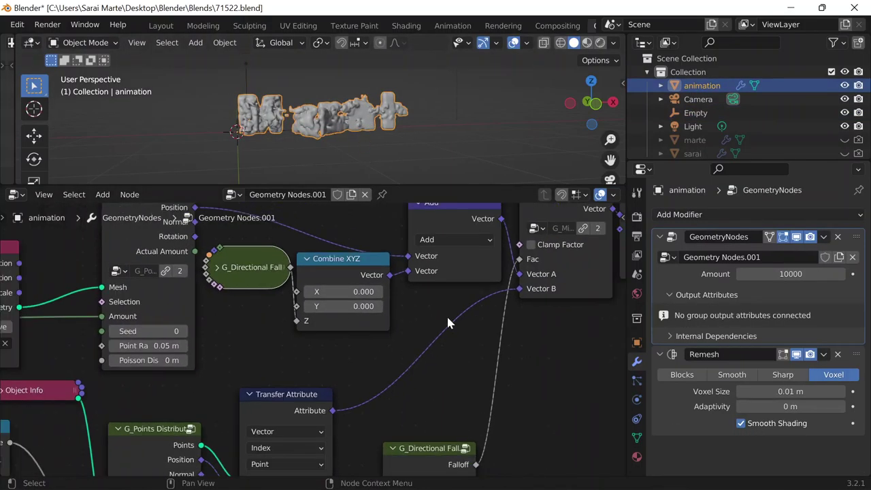
pyautogui.moveTo(392, 317)
pyautogui.mouseDown()
pyautogui.moveTo(365, 317)
pyautogui.moveTo(398, 316)
pyautogui.mouseUp()
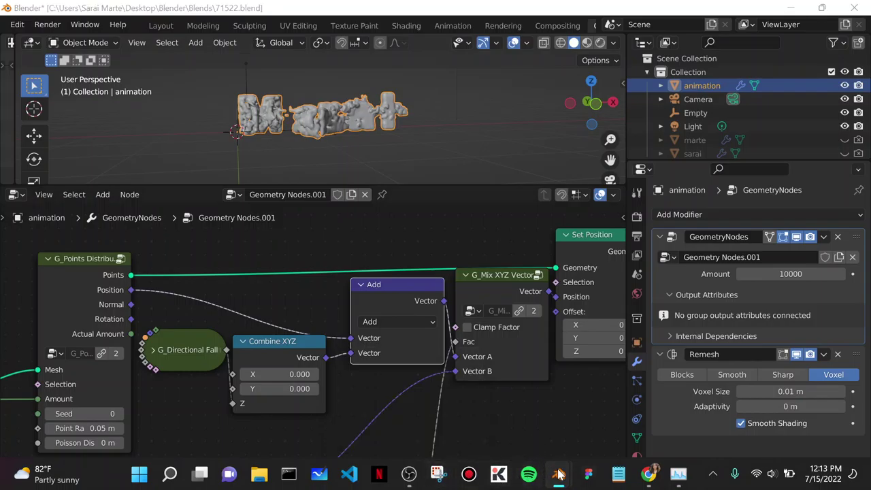
# Inspect how the reference's Directional Falloff, Combine XYZ, Map Range and Float Curve nodes connect
pyautogui.click(613, 400)
pyautogui.moveTo(504, 343); pyautogui.dragTo(412, 458, button='middle')
pyautogui.moveTo(413, 355); pyautogui.dragTo(3, 408, button='middle')
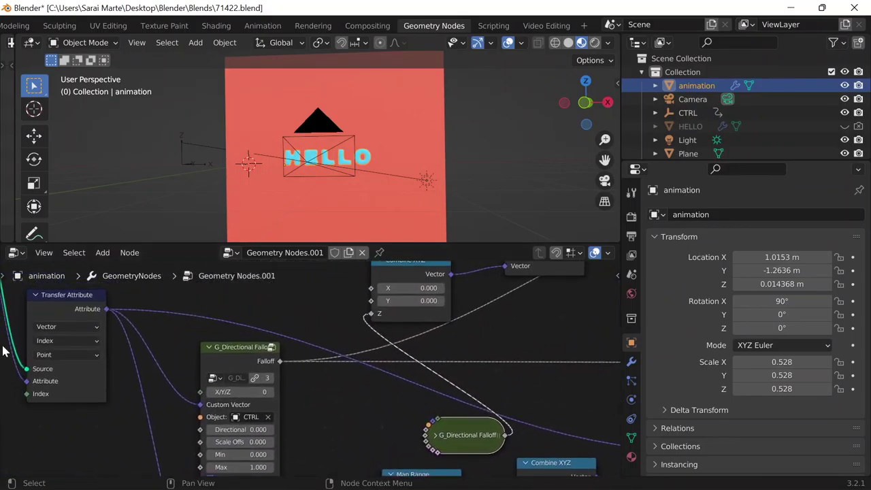
pyautogui.scroll(-5, 404, 308)
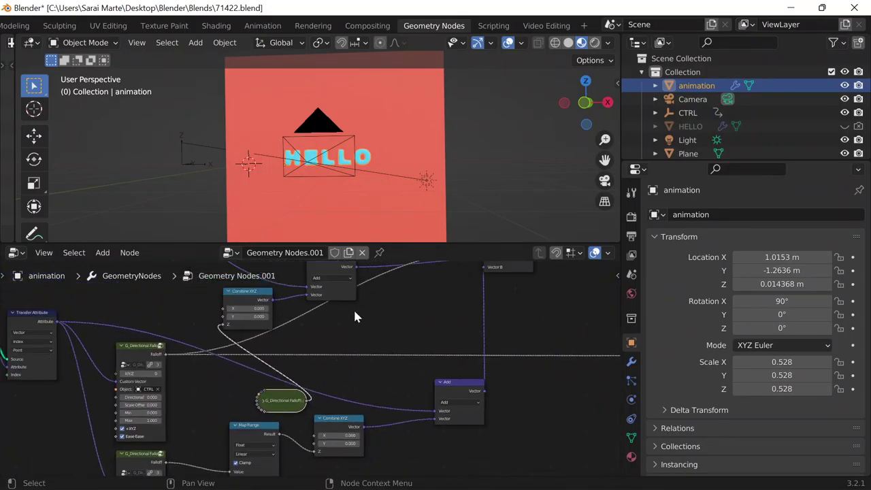
pyautogui.moveTo(384, 336); pyautogui.dragTo(428, 341, button='middle')
pyautogui.moveTo(326, 405); pyautogui.dragTo(262, 326)
pyautogui.click(298, 321)
pyautogui.moveTo(398, 337); pyautogui.dragTo(307, 391, button='middle')
pyautogui.scroll(6, 325, 361)
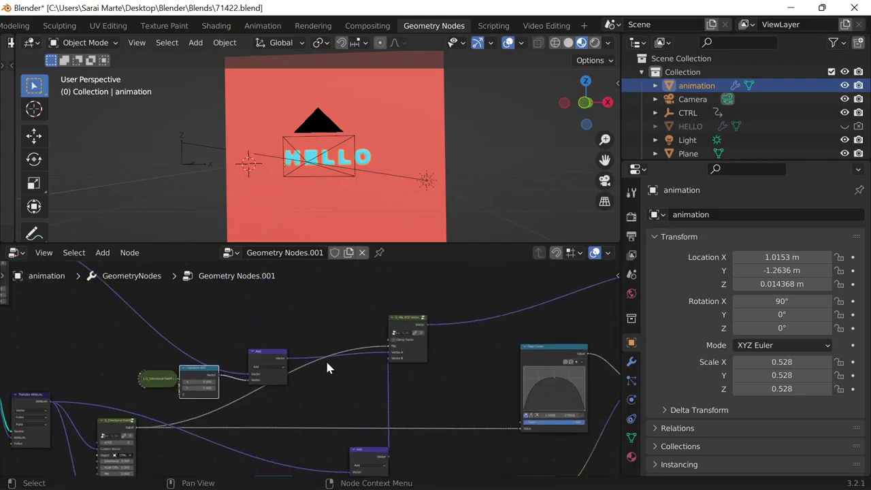
pyautogui.moveTo(499, 327); pyautogui.dragTo(532, 368, button='middle')
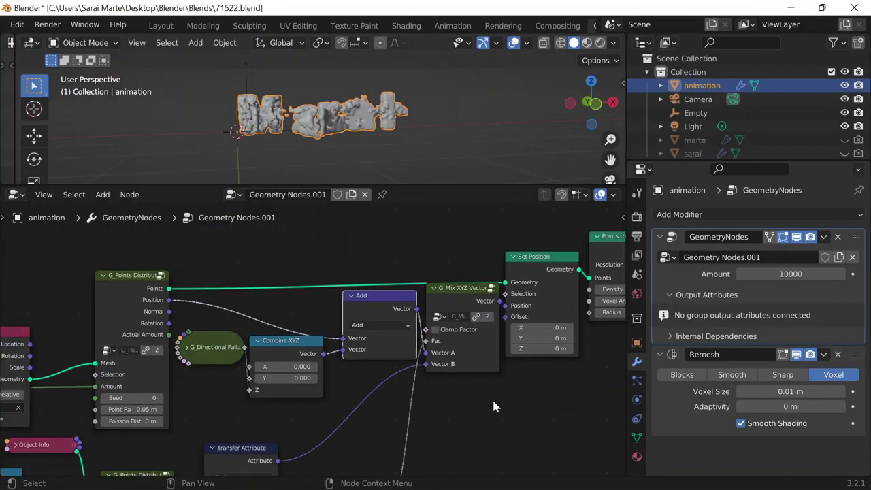
pyautogui.moveTo(495, 406); pyautogui.dragTo(418, 270, button='middle')
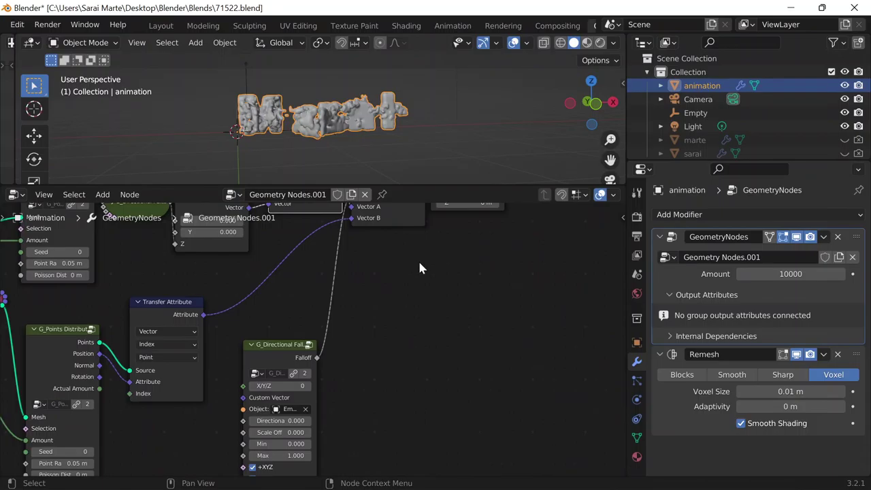
# Drop a Vector Math Add node onto the link leaving Transfer Attribute
pyautogui.scroll(-1, 420, 263)
pyautogui.moveTo(363, 286); pyautogui.dragTo(460, 297, button='middle')
pyautogui.hotkey('shift', 'a')
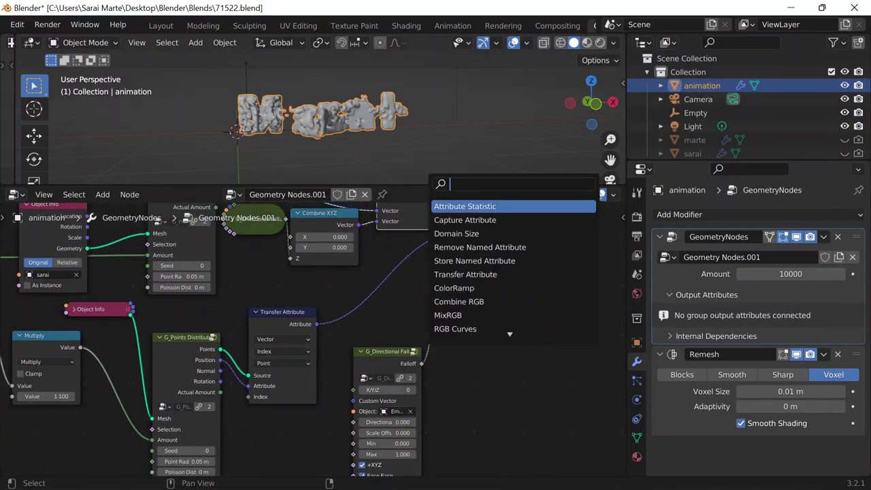
pyautogui.write('vector')
pyautogui.press('Down')
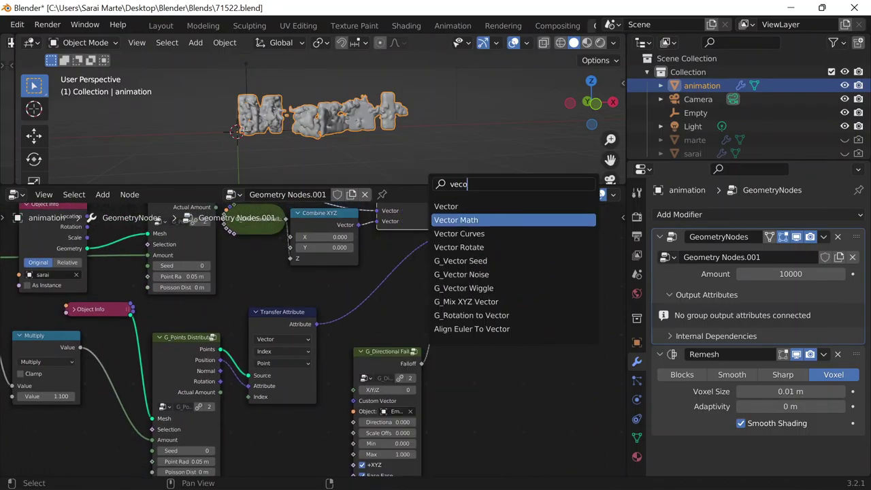
pyautogui.press('Return')
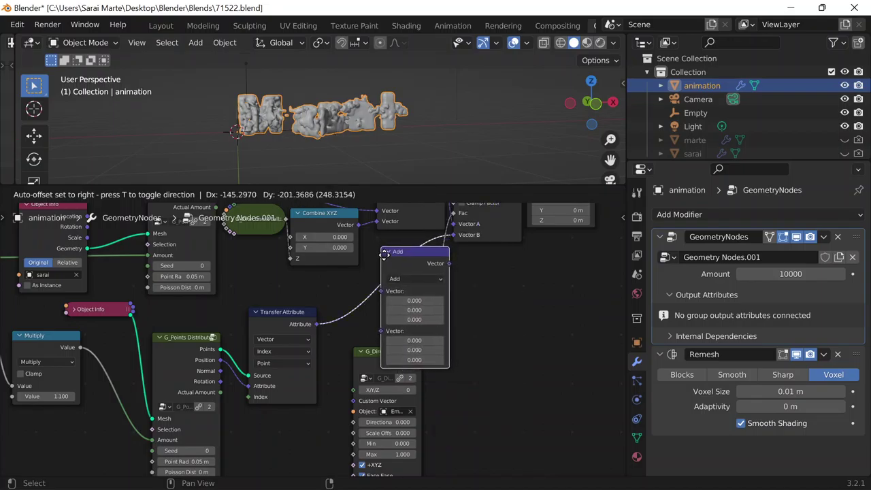
pyautogui.click(376, 256)
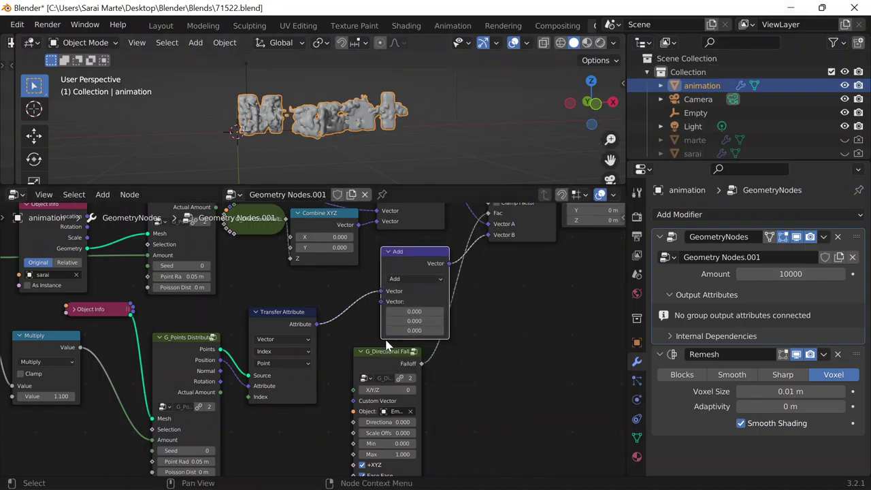
# Bring the 71422 reference file window forward
pyautogui.moveTo(647, 475)
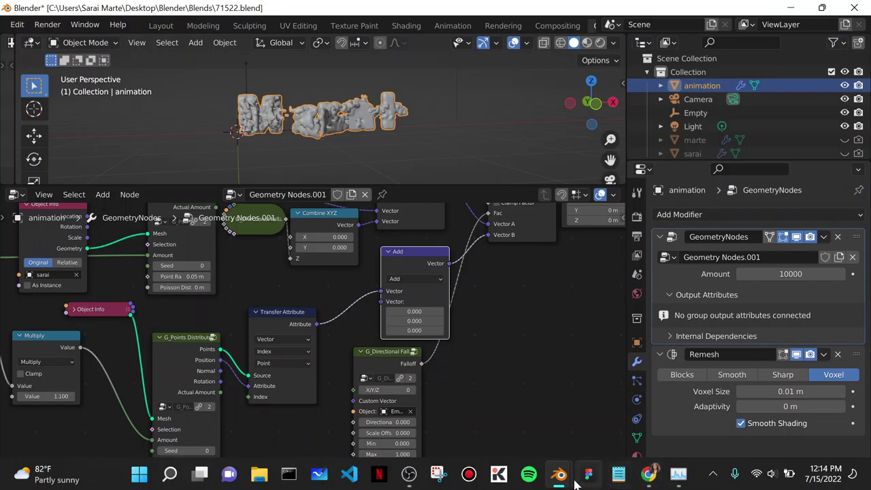
pyautogui.moveTo(560, 477)
pyautogui.click(595, 417)
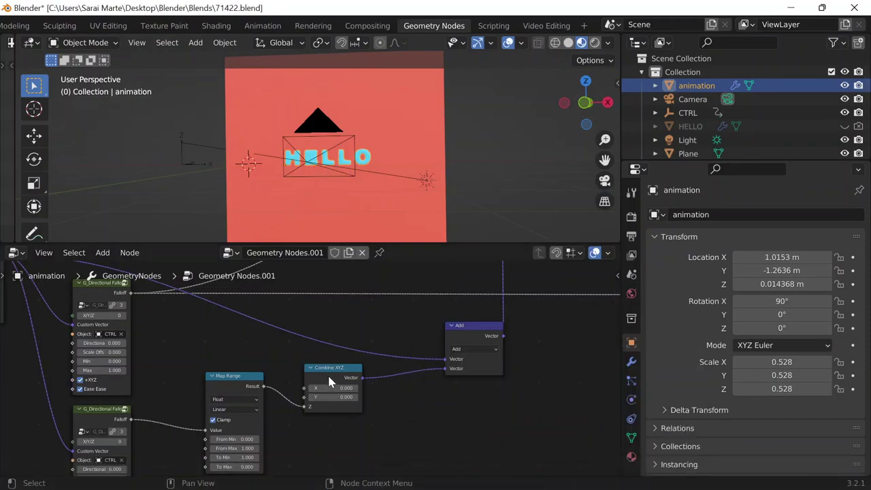
# Back in the project, add a Combine XYZ node to the right of the Add node
pyautogui.moveTo(182, 369); pyautogui.dragTo(202, 354, button='middle')
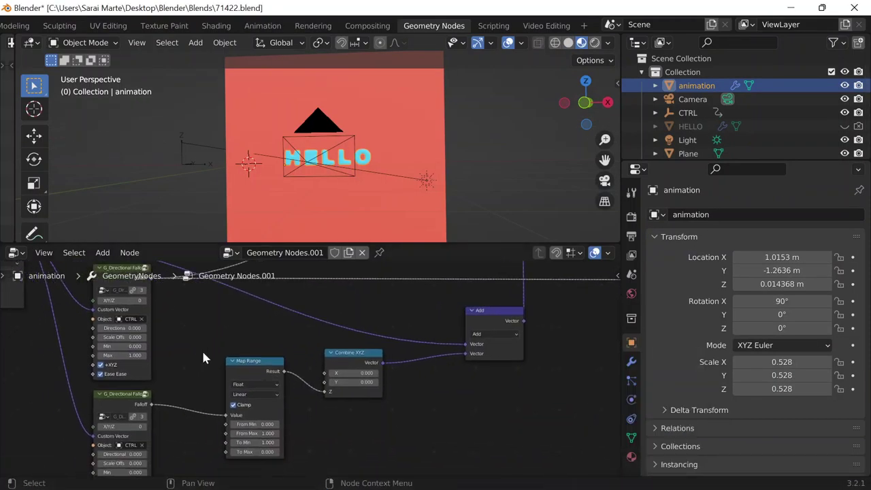
pyautogui.click(795, 8)
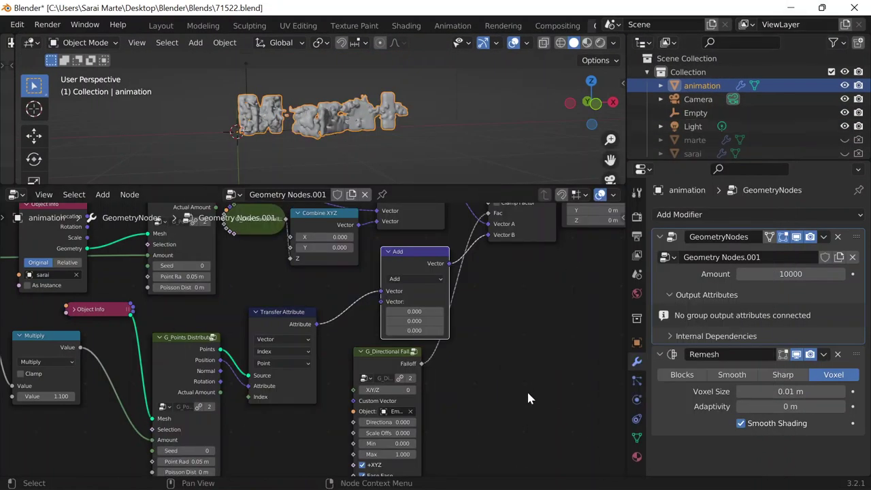
pyautogui.moveTo(503, 369); pyautogui.dragTo(505, 346, button='middle')
pyautogui.hotkey('shift', 'a')
pyautogui.click(441, 183)
pyautogui.write('combine')
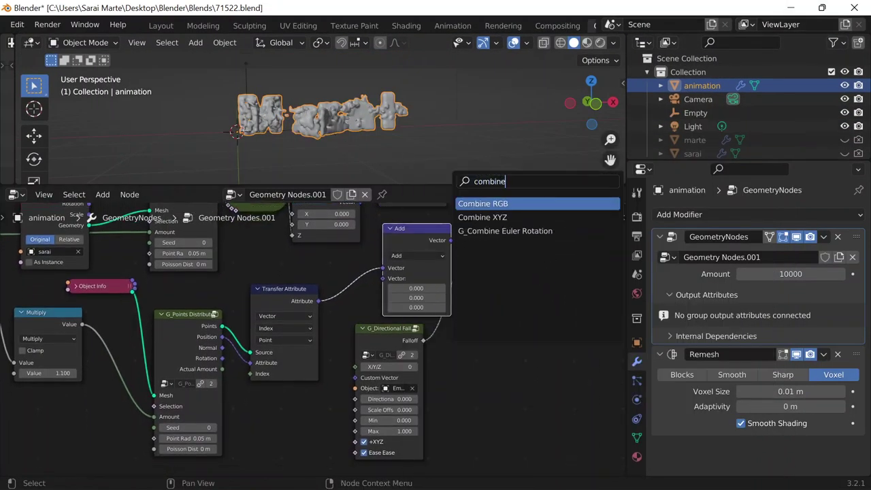
pyautogui.click(483, 217)
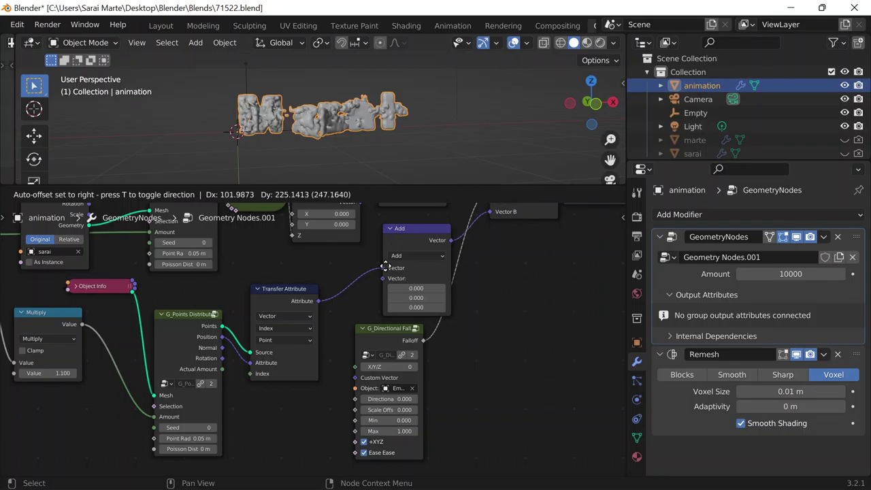
pyautogui.click(579, 293)
# Add a Map Range node below Combine XYZ
pyautogui.hotkey('shift', 'a')
pyautogui.click(482, 185)
pyautogui.write('map')
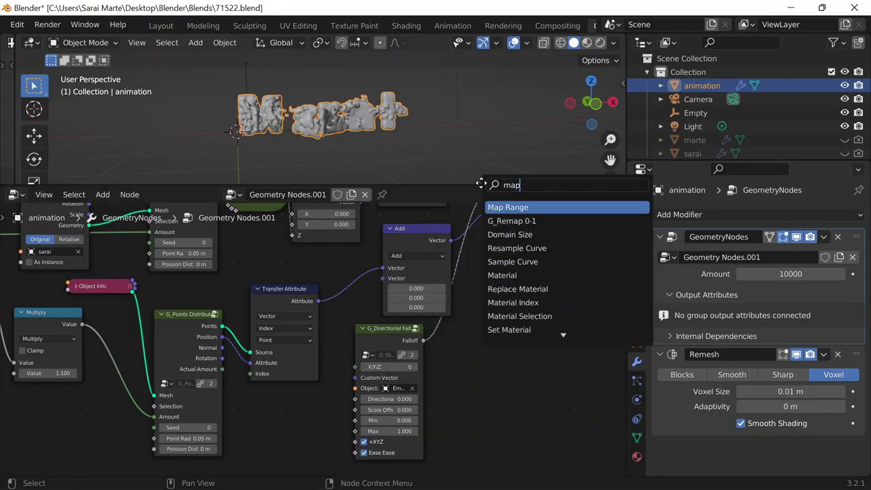
pyautogui.press('Return')
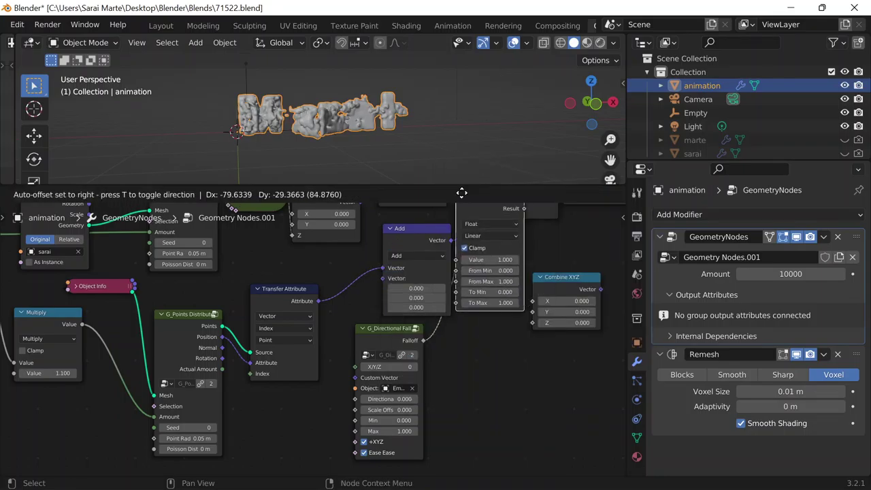
pyautogui.click(489, 365)
# Check the tutorial video, then pan across the 71422 reference node tree
pyautogui.moveTo(602, 483)
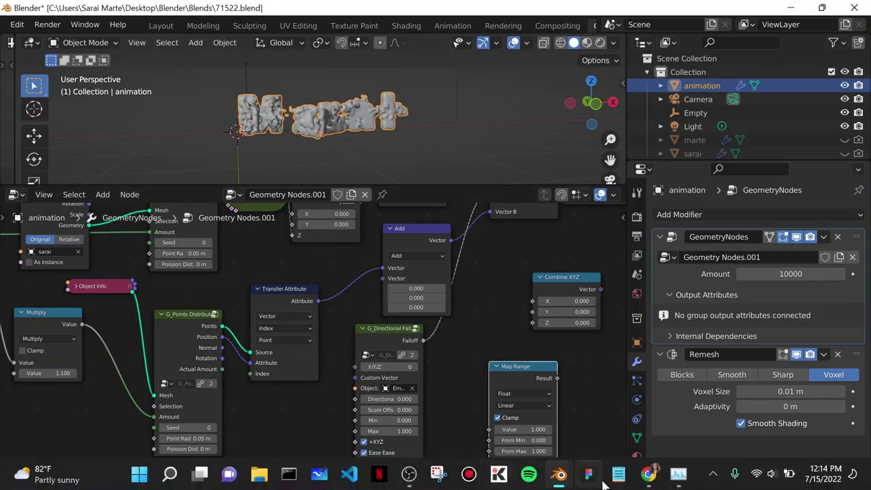
pyautogui.click(650, 474)
pyautogui.moveTo(559, 474)
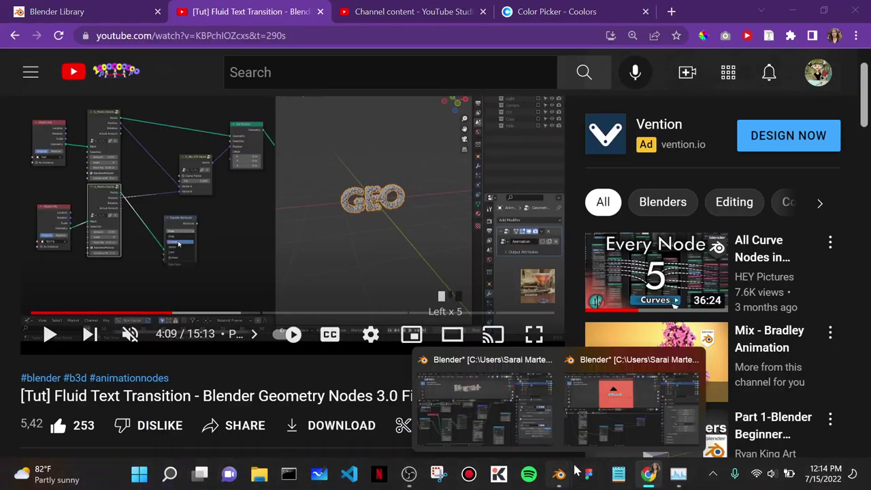
pyautogui.click(552, 432)
pyautogui.moveTo(197, 391); pyautogui.dragTo(145, 477, button='middle')
pyautogui.scroll(-1, 233, 183)
pyautogui.scroll(-3, 318, 343)
pyautogui.moveTo(387, 340); pyautogui.dragTo(557, 325, button='middle')
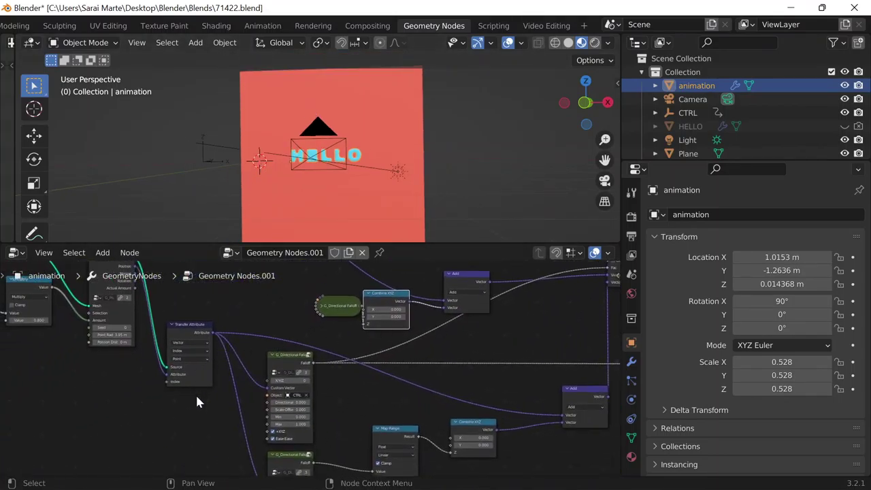
# Look over the reference tree's lower nodes, then switch back to the 71522 project window
pyautogui.moveTo(189, 422); pyautogui.dragTo(174, 303, button='middle')
pyautogui.scroll(3, 178, 307)
pyautogui.moveTo(168, 372); pyautogui.dragTo(177, 225, button='middle')
pyautogui.moveTo(366, 362); pyautogui.dragTo(184, 427, button='middle')
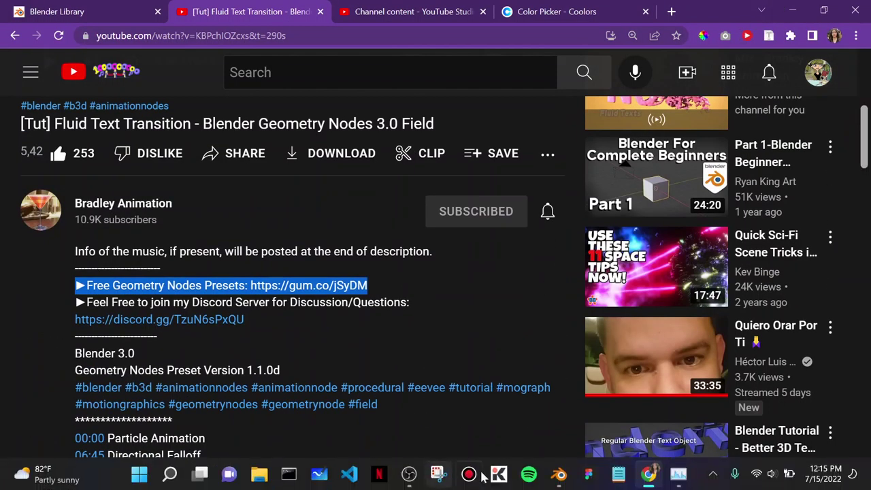
pyautogui.click(557, 472)
pyautogui.scroll(-4, 385, 306)
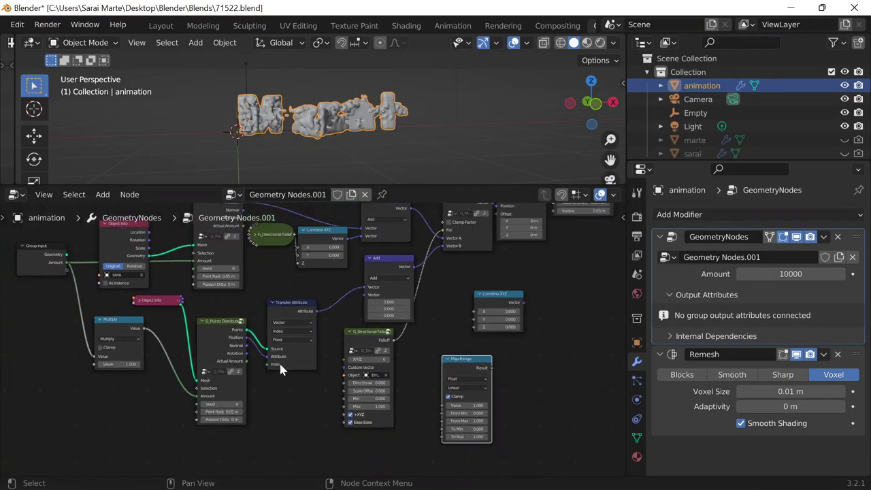
# Link Transfer Attribute's Attribute output into the Directional Falloff's Custom Vector
pyautogui.moveTo(296, 332); pyautogui.dragTo(288, 332)
pyautogui.moveTo(365, 336); pyautogui.dragTo(395, 344)
pyautogui.moveTo(308, 313); pyautogui.dragTo(376, 376)
pyautogui.moveTo(379, 343); pyautogui.dragTo(361, 335)
# Move the Map Range and Combine XYZ nodes further right
pyautogui.scroll(2, 409, 361)
pyautogui.moveTo(450, 336); pyautogui.dragTo(408, 329, button='middle')
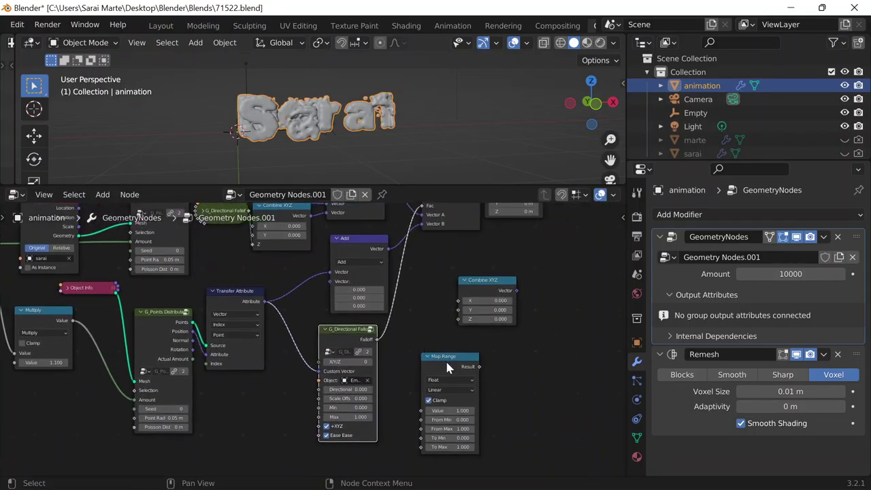
pyautogui.moveTo(447, 361); pyautogui.dragTo(491, 348)
pyautogui.moveTo(486, 286); pyautogui.dragTo(534, 279)
pyautogui.moveTo(594, 474)
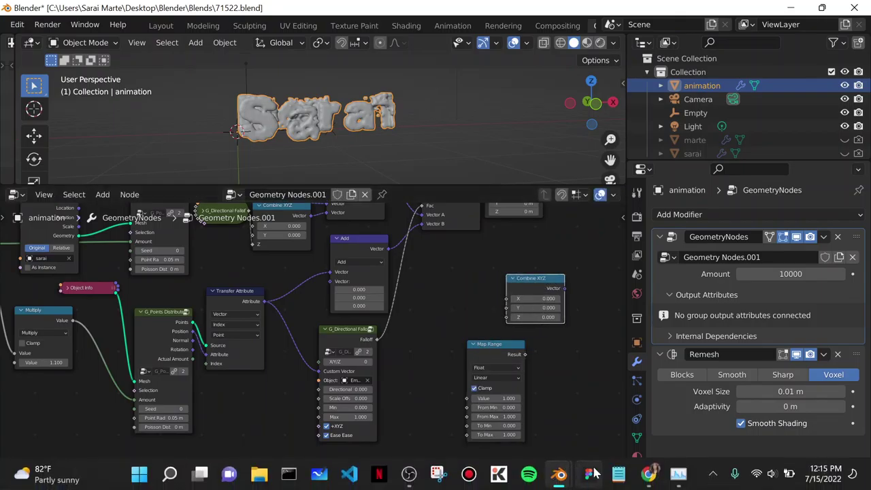
pyautogui.moveTo(643, 476)
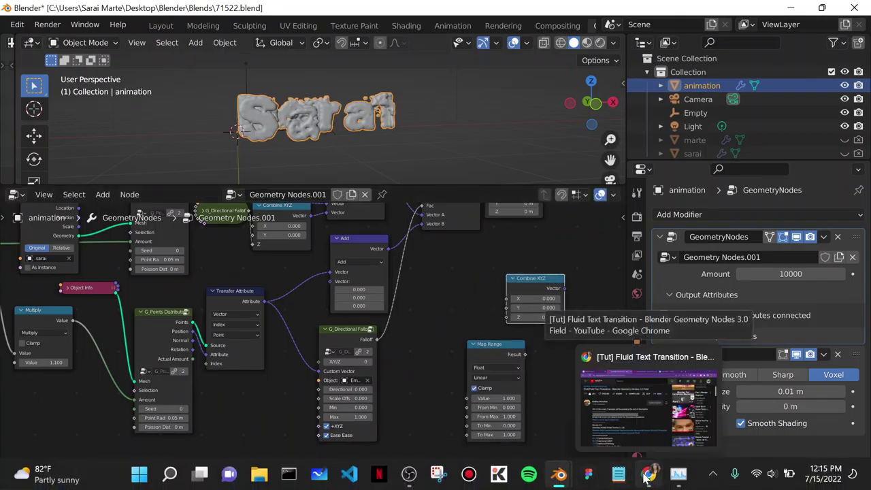
# Pan the reference tree across Transfer Attribute, Map Range, Scale, Set Position and Points to Volume
pyautogui.moveTo(560, 474)
pyautogui.click(605, 434)
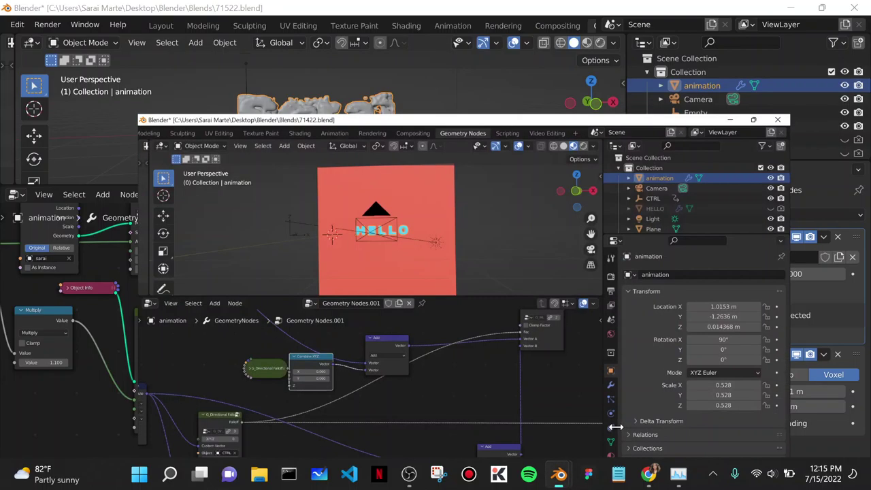
pyautogui.scroll(-2, 408, 368)
pyautogui.moveTo(457, 347); pyautogui.dragTo(529, 294, button='middle')
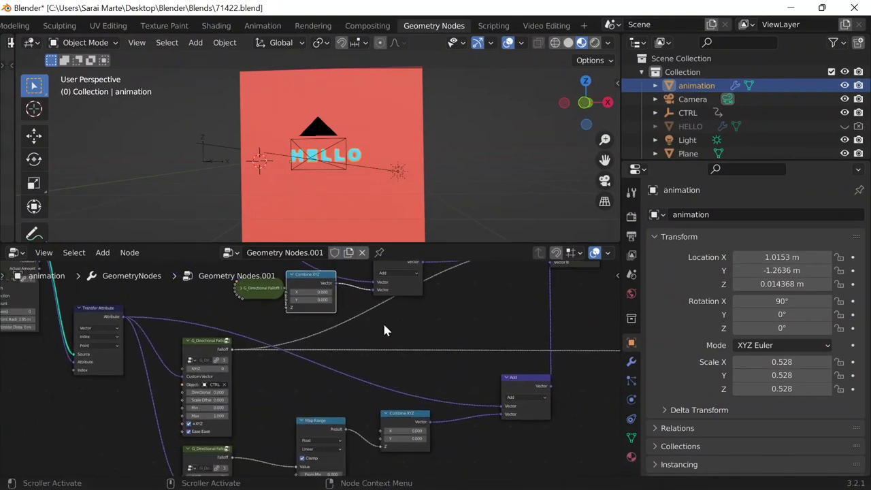
pyautogui.scroll(1, 320, 385)
pyautogui.moveTo(312, 390); pyautogui.dragTo(593, 445, button='middle')
pyautogui.moveTo(326, 347); pyautogui.dragTo(239, 358, button='middle')
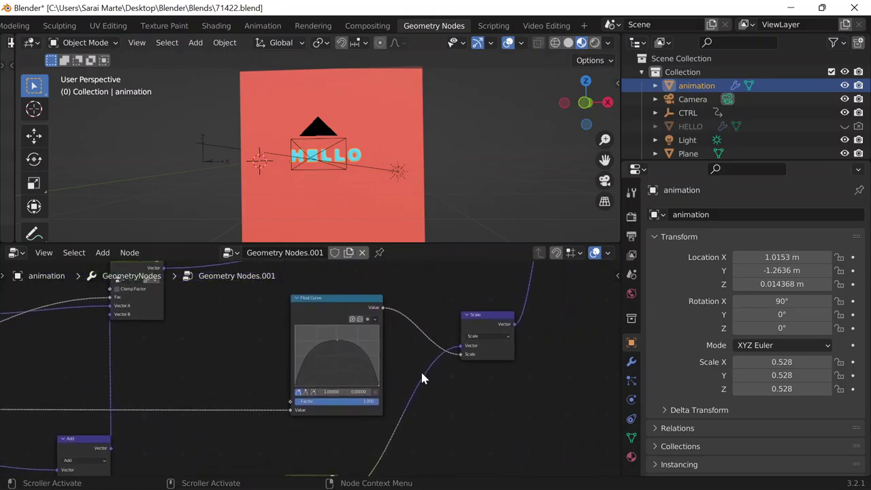
pyautogui.moveTo(539, 353); pyautogui.dragTo(389, 399, button='middle')
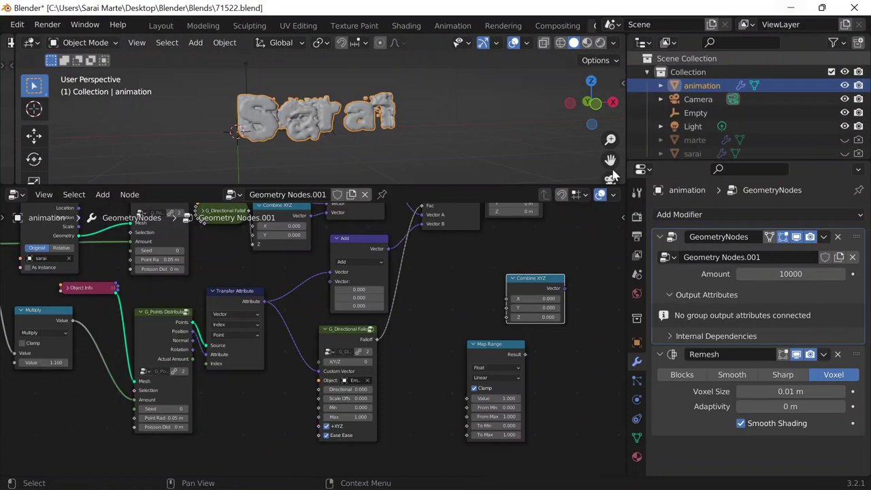
# Add a Float Curve node to the node tree
pyautogui.moveTo(611, 343); pyautogui.dragTo(389, 364, button='middle')
pyautogui.hotkey('shift', 'a')
pyautogui.click(308, 182)
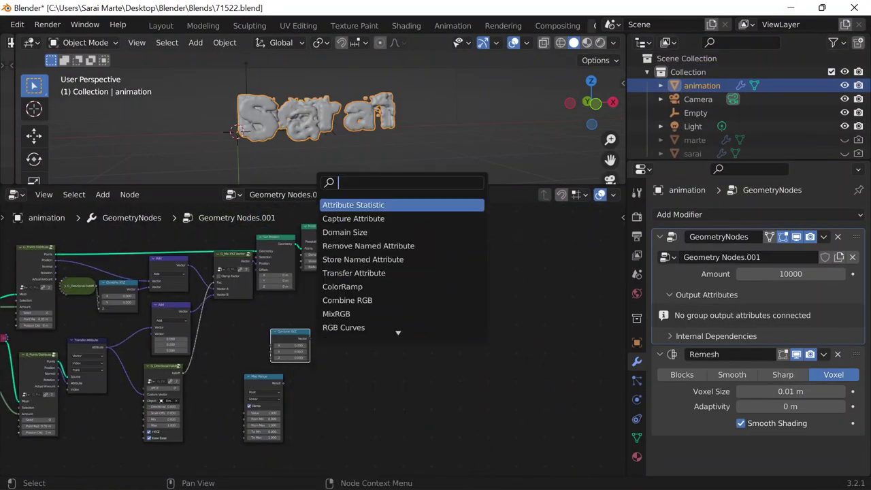
pyautogui.write('float')
pyautogui.press('Return')
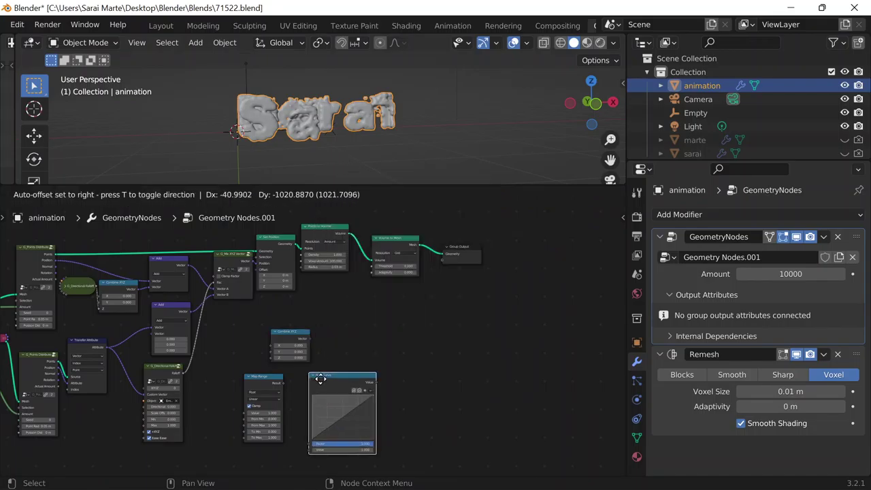
pyautogui.click(371, 381)
# Add a Vector Math node below it using the 'vec' search
pyautogui.hotkey('shift', 'a')
pyautogui.click(307, 183)
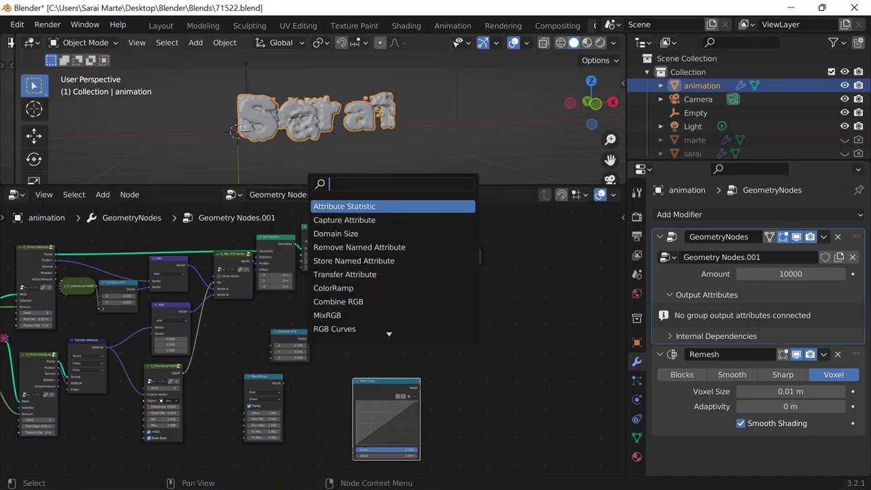
pyautogui.write('vec')
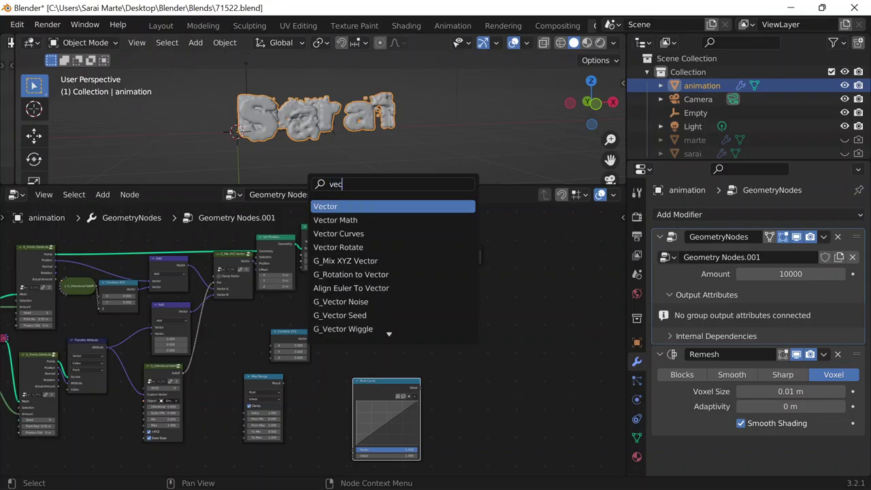
pyautogui.press('Down')
pyautogui.press('Return')
pyautogui.click(597, 394)
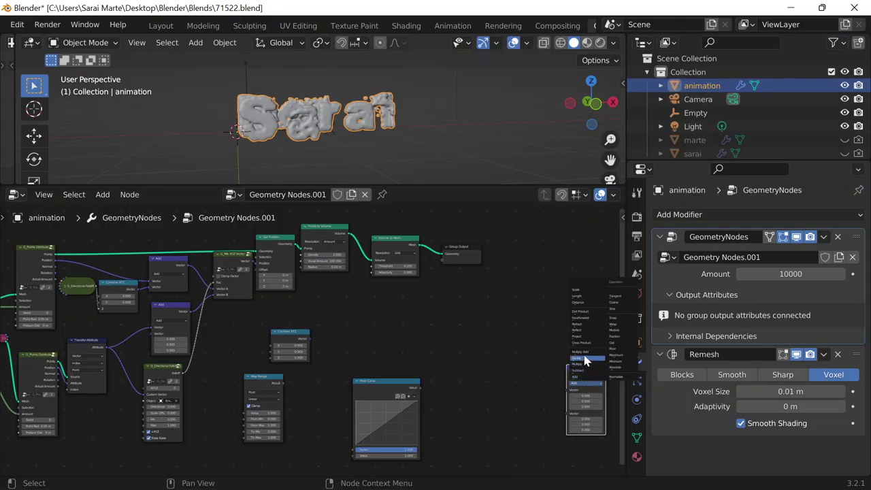
pyautogui.click(584, 312)
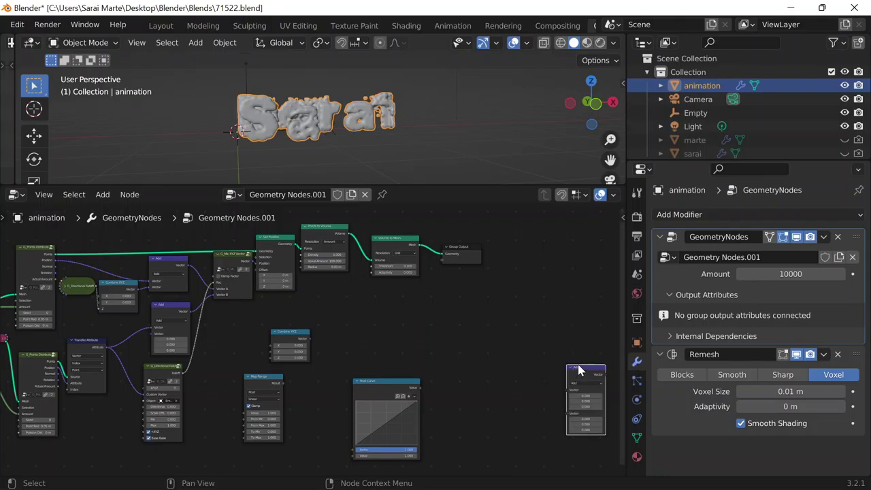
# Try a Math node, check its operations, then delete it
pyautogui.hotkey('shift', 'a')
pyautogui.click(448, 184)
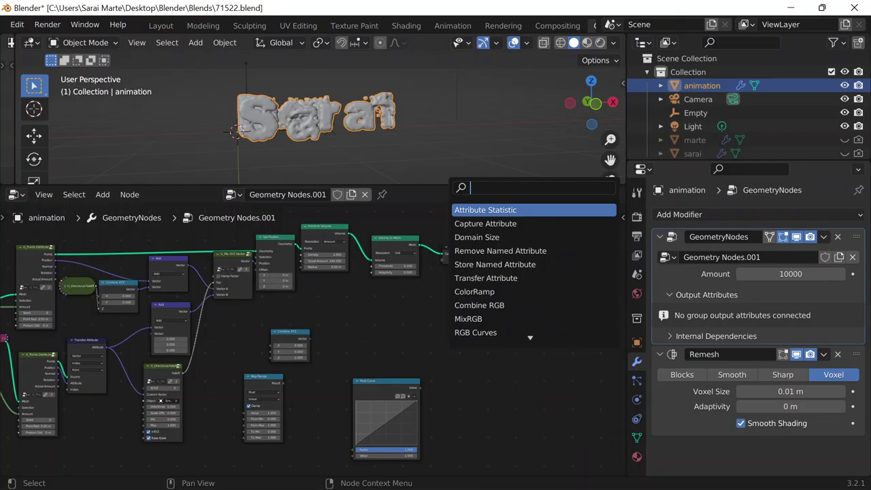
pyautogui.write('ma')
pyautogui.press('Return')
pyautogui.click(444, 286)
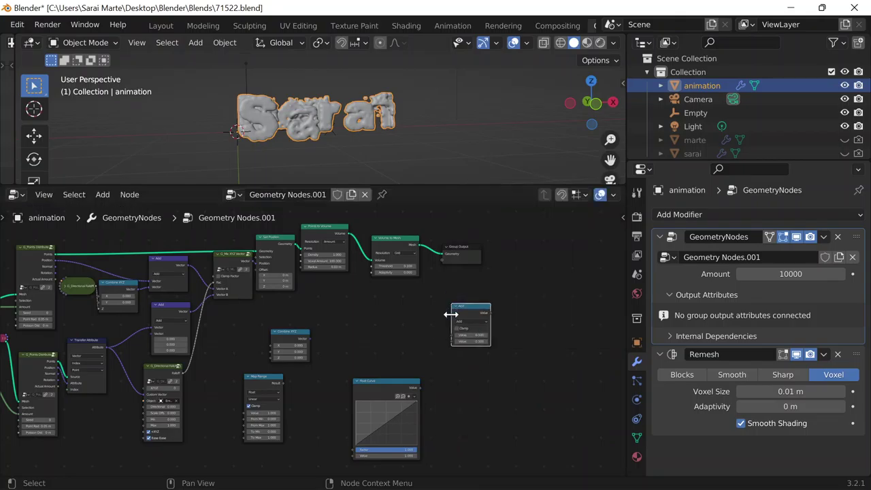
pyautogui.scroll(3, 529, 301)
pyautogui.click(555, 310)
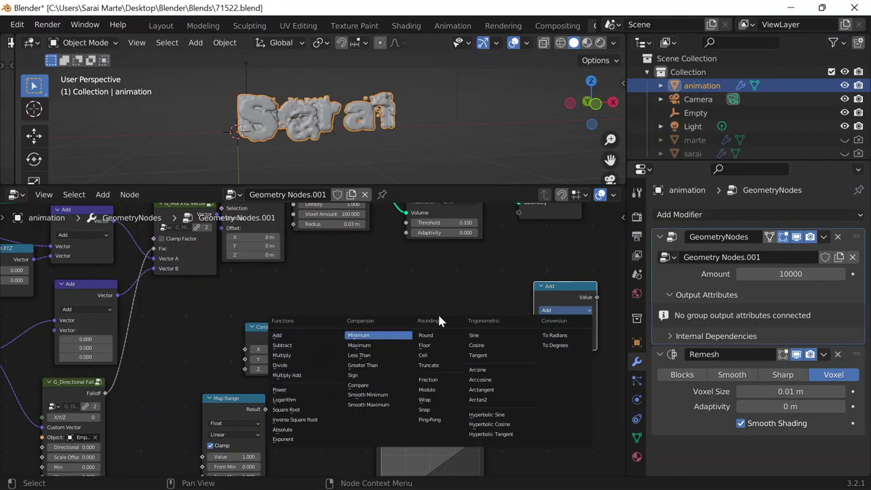
pyautogui.click(545, 290)
pyautogui.press('x')
# Add another Vector Math node and set its operation to Scale
pyautogui.hotkey('shift', 'a')
pyautogui.click(409, 186)
pyautogui.write('sca')
pyautogui.press('BackSpace')
pyautogui.press('BackSpace')
pyautogui.press('BackSpace')
pyautogui.write('v')
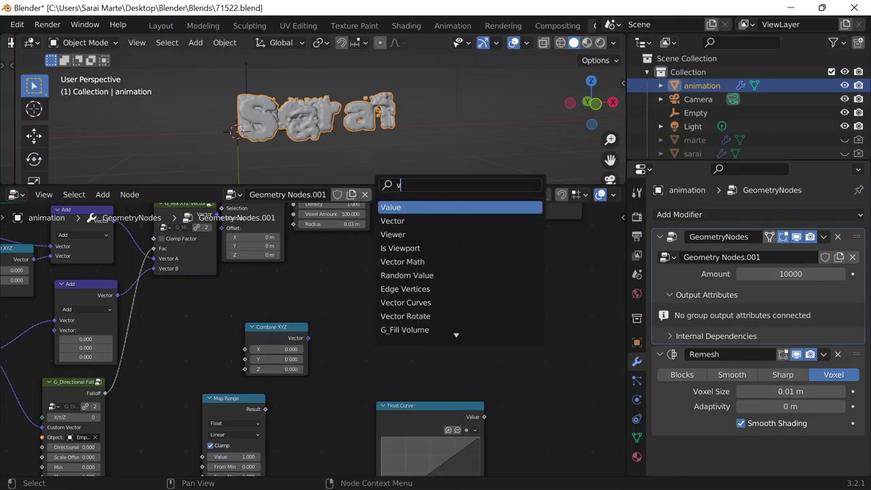
pyautogui.write('ec')
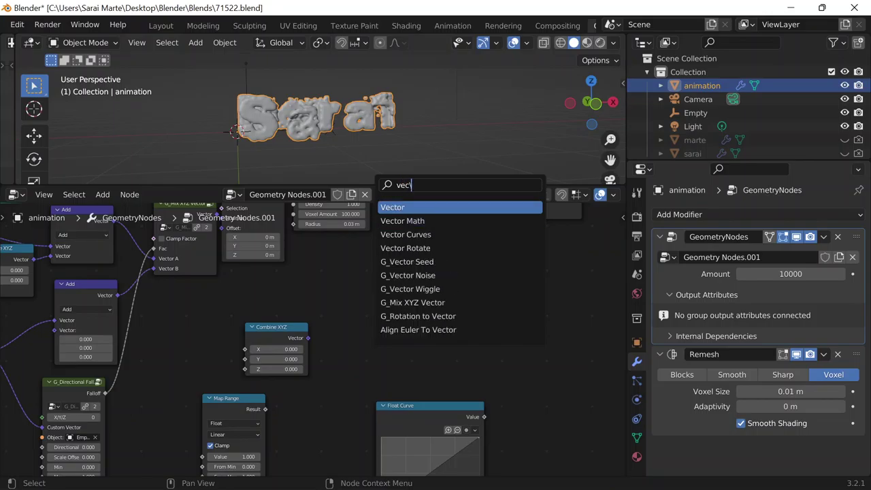
pyautogui.press('Down')
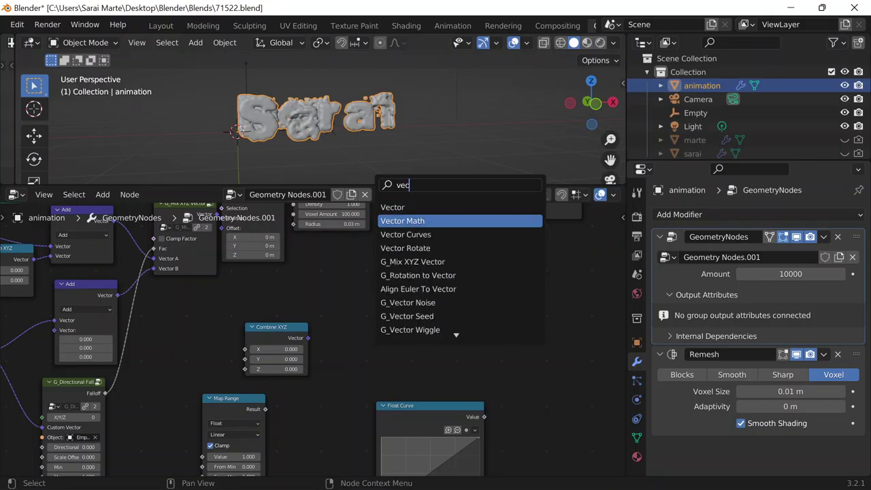
pyautogui.press('Return')
pyautogui.click(487, 294)
pyautogui.click(493, 302)
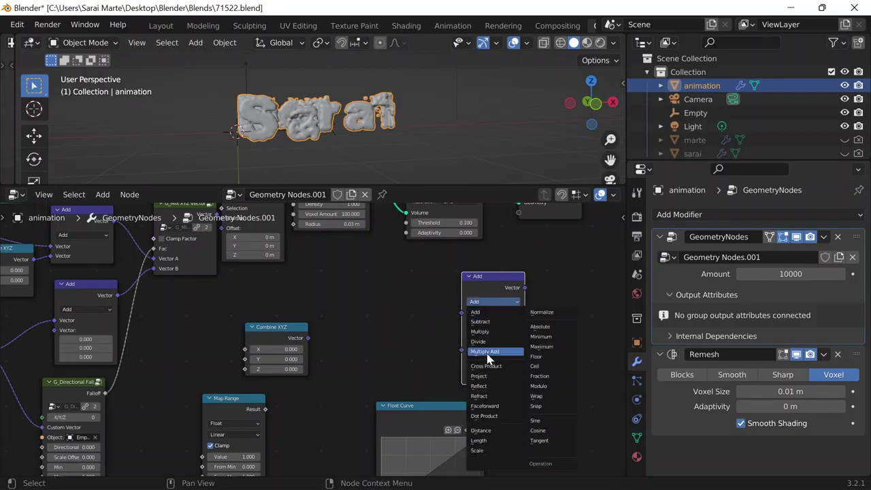
pyautogui.click(480, 441)
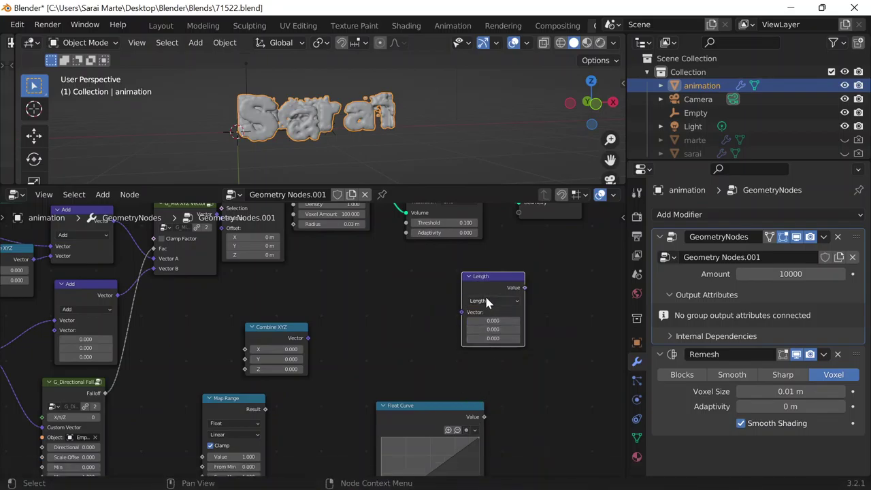
pyautogui.click(486, 300)
pyautogui.click(484, 451)
# Connect the Scale node's Vector output to Set Position's Offset
pyautogui.moveTo(398, 342); pyautogui.dragTo(376, 308, button='middle')
pyautogui.moveTo(467, 250); pyautogui.dragTo(529, 273)
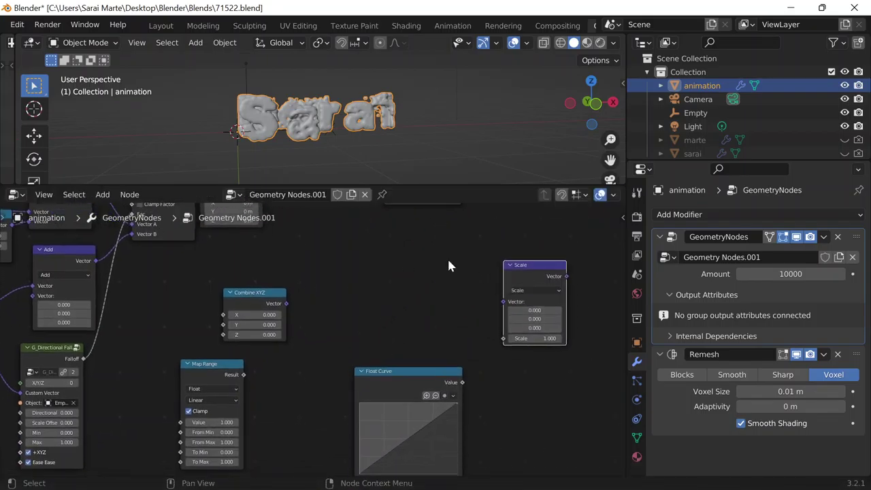
pyautogui.moveTo(481, 276); pyautogui.dragTo(438, 340, button='middle')
pyautogui.moveTo(521, 342); pyautogui.dragTo(162, 257)
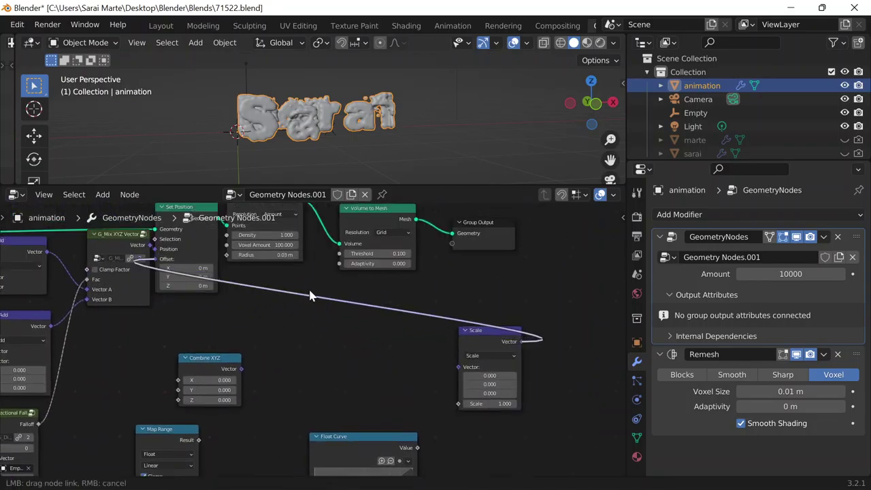
pyautogui.moveTo(310, 296); pyautogui.dragTo(368, 294)
pyautogui.click(648, 477)
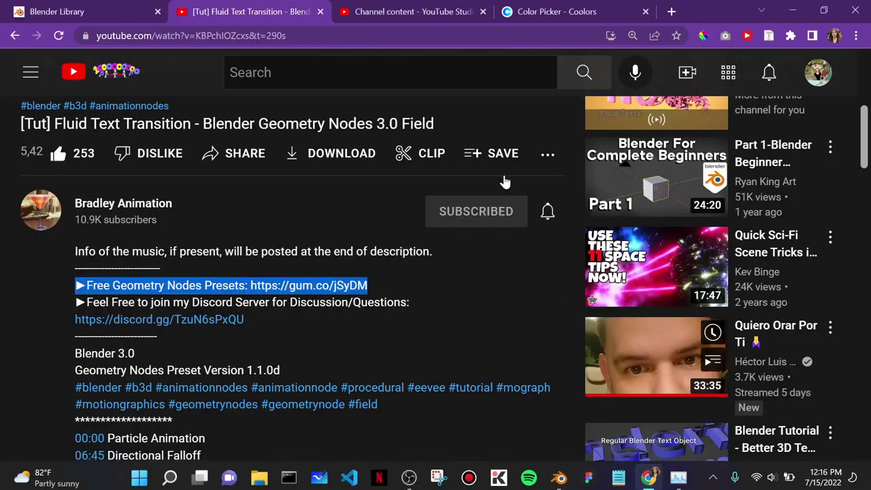
# Inspect the Float Curve and Scale wiring in the 71422.blend reference, then minimize it
pyautogui.click(564, 478)
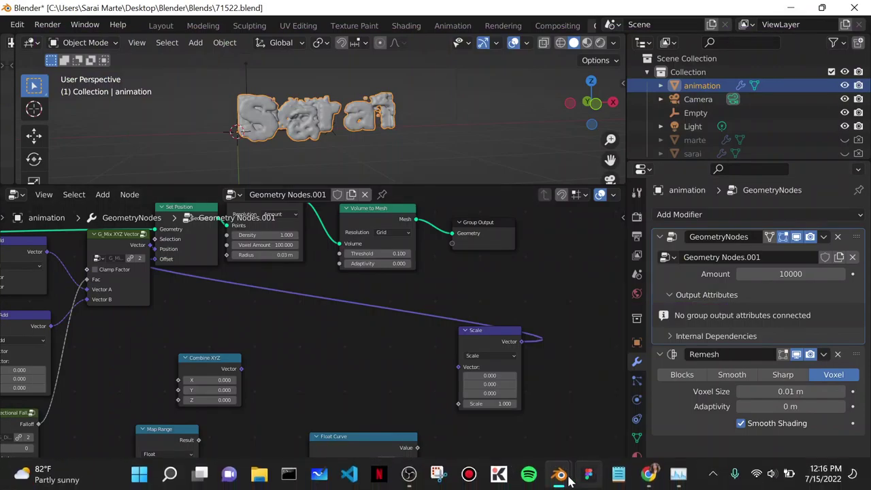
pyautogui.click(599, 428)
pyautogui.moveTo(442, 341); pyautogui.dragTo(445, 452, button='middle')
pyautogui.moveTo(475, 410); pyautogui.dragTo(539, 316, button='middle')
pyautogui.moveTo(467, 428); pyautogui.dragTo(508, 389, button='middle')
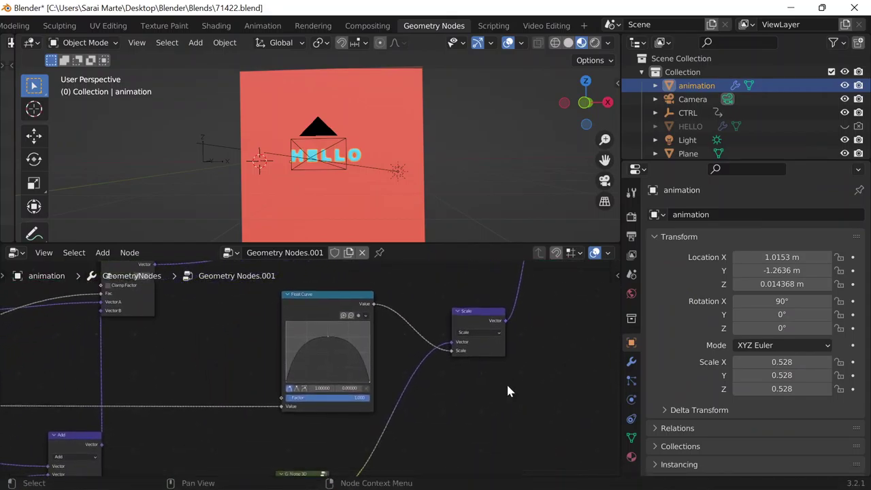
pyautogui.click(792, 8)
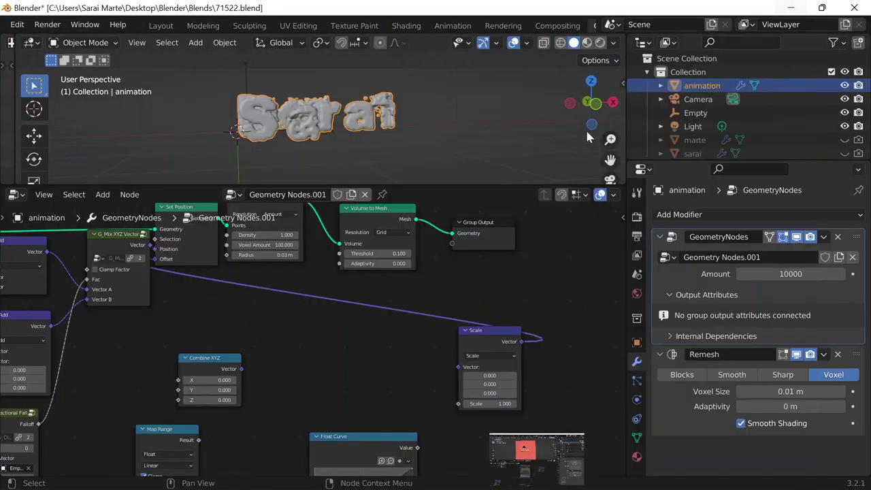
# Connect Float Curve's Value output to the Scale node's Scale input
pyautogui.moveTo(347, 393); pyautogui.dragTo(398, 272, button='middle')
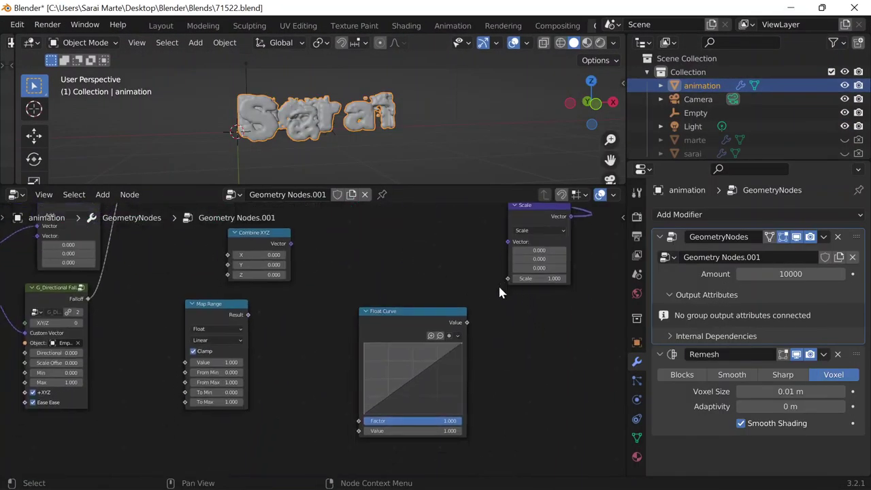
pyautogui.moveTo(476, 319); pyautogui.dragTo(463, 322)
pyautogui.moveTo(414, 333); pyautogui.dragTo(415, 314)
# Reshape the Float Curve into an arch: raised midpoint, end point down to 0
pyautogui.click(422, 349)
pyautogui.press('ctrl')
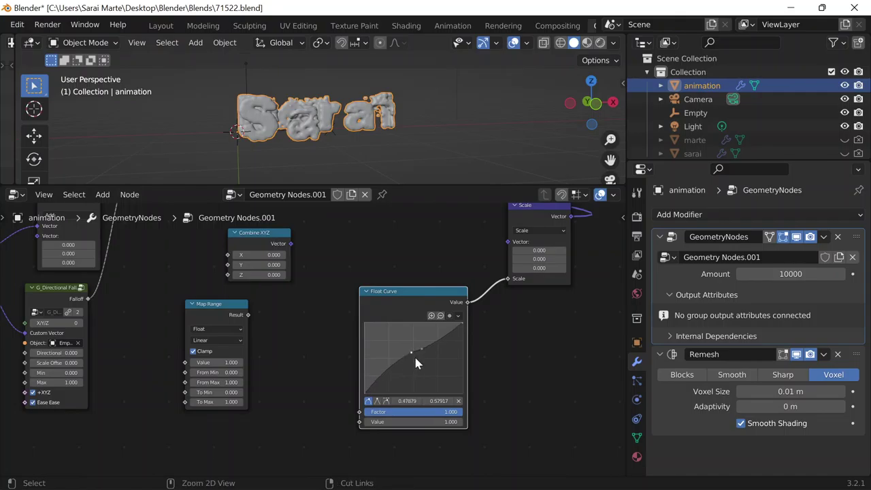
pyautogui.hotkey('ctrl', 'z')
pyautogui.hotkey('ctrl', 'z')
pyautogui.hotkey('ctrl', 'z')
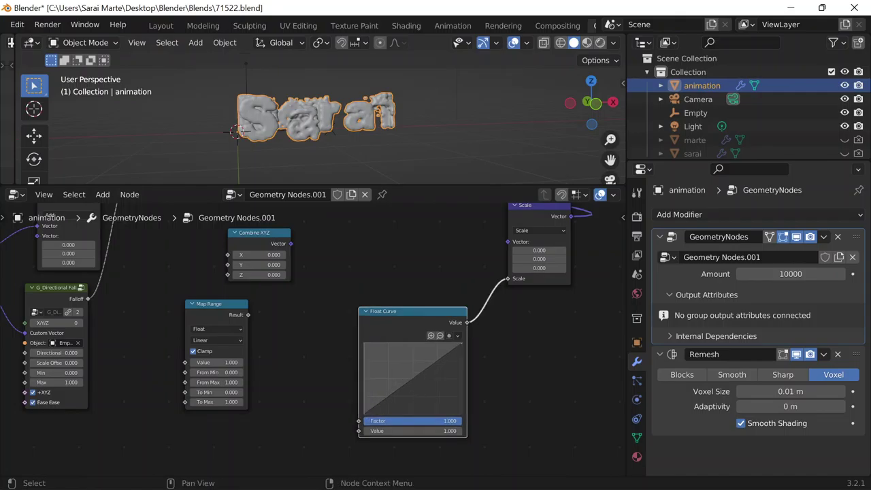
pyautogui.click(412, 385)
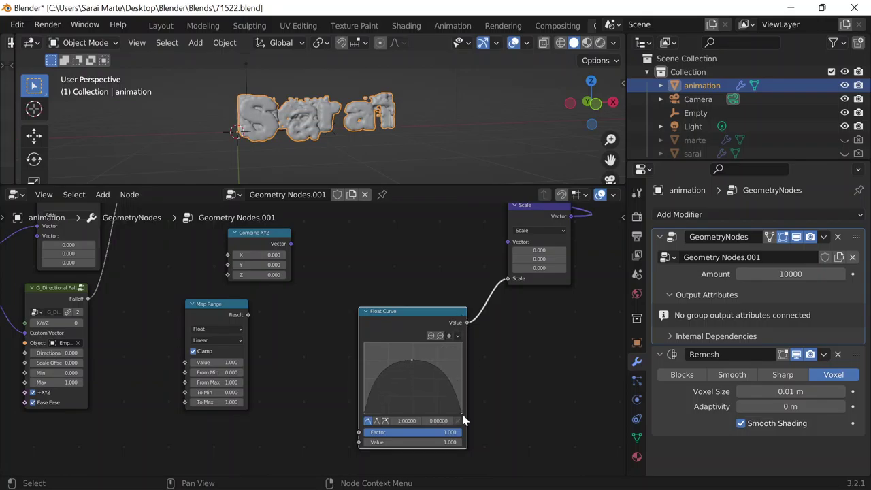
pyautogui.moveTo(411, 315); pyautogui.dragTo(417, 264)
pyautogui.moveTo(356, 384); pyautogui.dragTo(426, 412, button='middle')
# Consult the tutorial and the reference file's falloff and Map Range nodes
pyautogui.moveTo(584, 479)
pyautogui.click(657, 479)
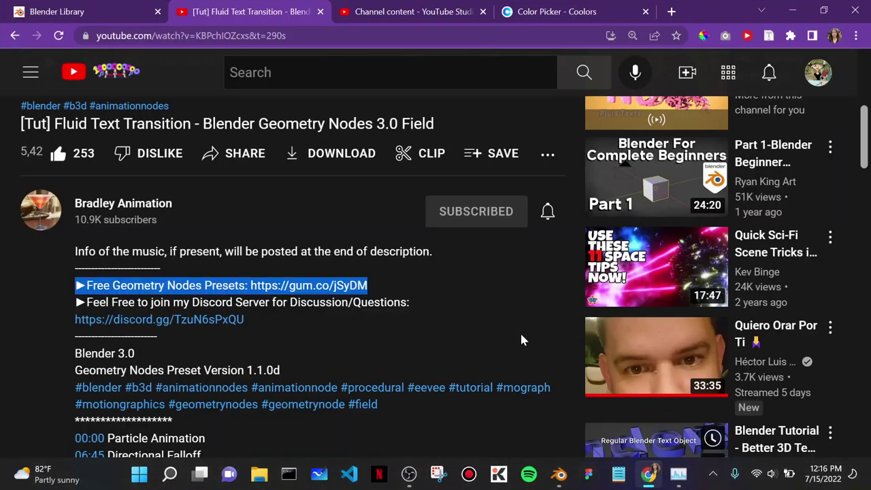
pyautogui.click(793, 13)
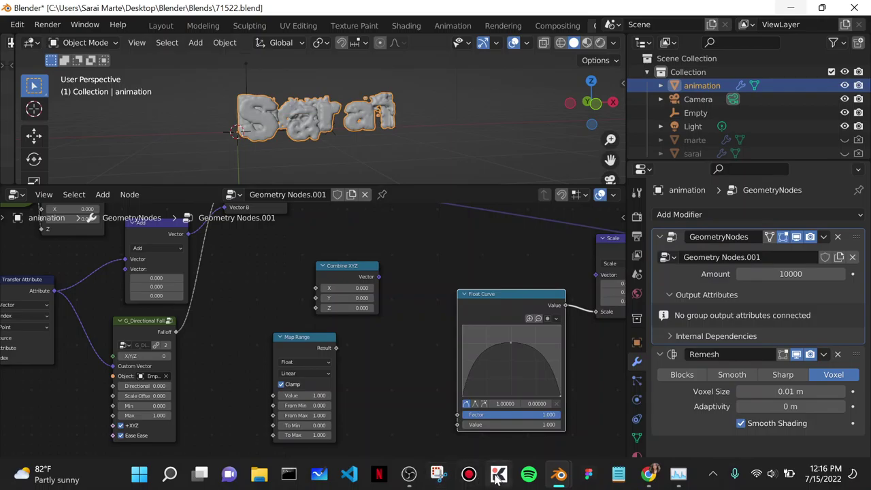
pyautogui.moveTo(559, 478)
pyautogui.click(616, 437)
pyautogui.moveTo(219, 357); pyautogui.dragTo(513, 356, button='middle')
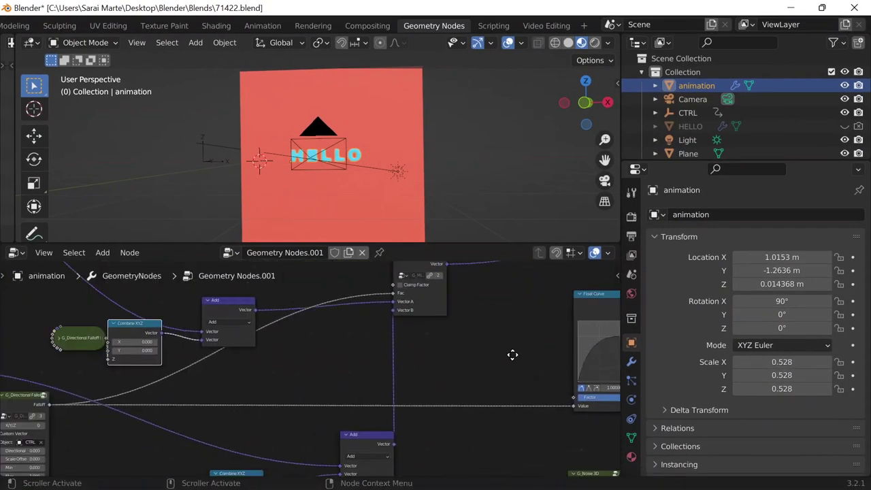
pyautogui.scroll(-2, 307, 364)
pyautogui.moveTo(310, 369); pyautogui.dragTo(476, 349, button='middle')
pyautogui.moveTo(318, 408); pyautogui.dragTo(331, 374, button='middle')
pyautogui.scroll(2, 303, 379)
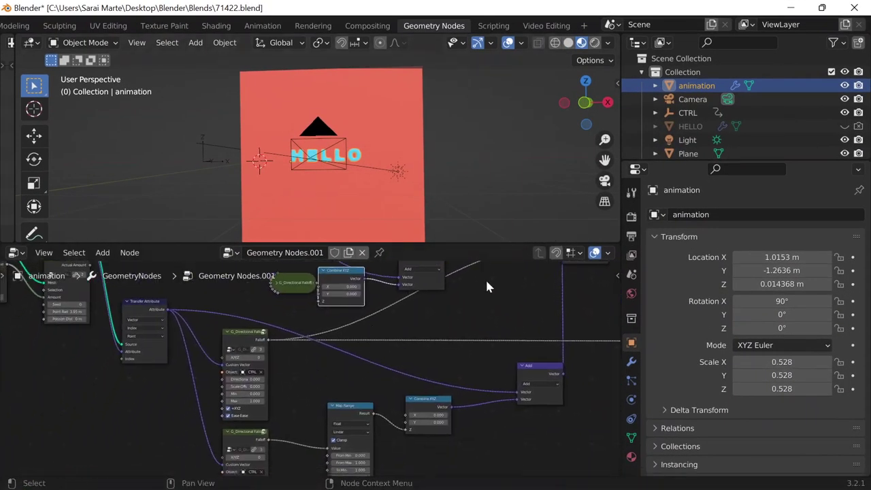
pyautogui.click(789, 9)
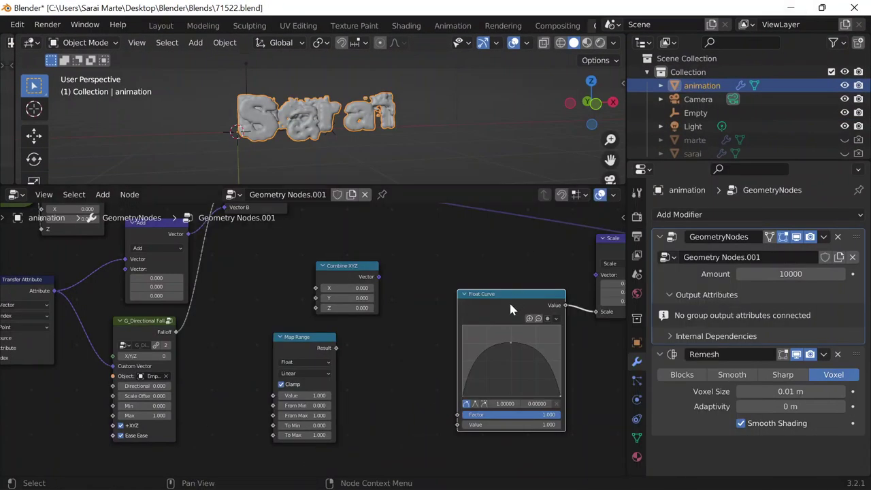
# Compare with the reference falloff wiring and begin linking into the Float Curve's input
pyautogui.moveTo(432, 330); pyautogui.dragTo(558, 313, button='middle')
pyautogui.scroll(-5, 518, 354)
pyautogui.moveTo(486, 375); pyautogui.dragTo(531, 369, button='middle')
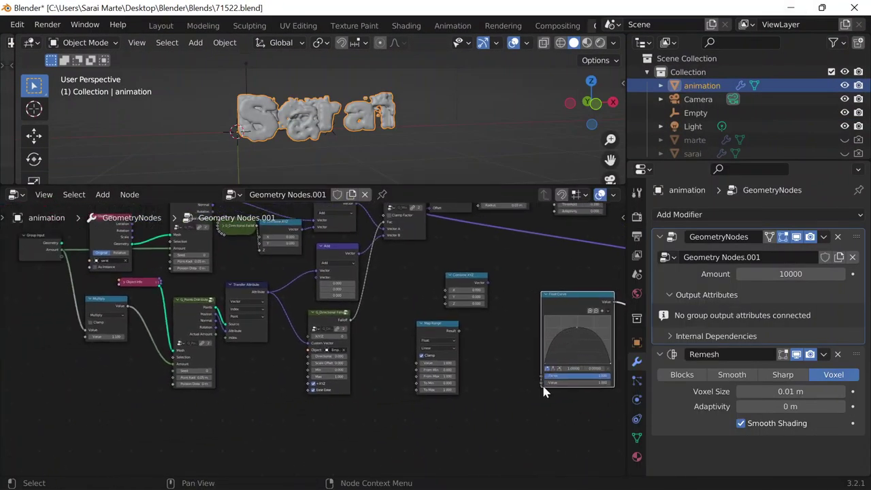
pyautogui.moveTo(581, 478)
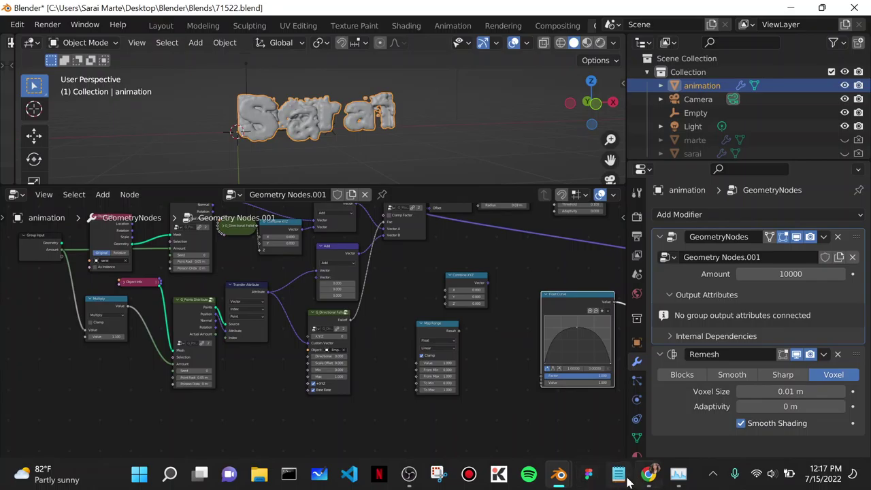
pyautogui.click(629, 423)
pyautogui.moveTo(518, 355); pyautogui.dragTo(193, 360, button='middle')
pyautogui.moveTo(314, 367); pyautogui.dragTo(572, 366, button='middle')
pyautogui.scroll(1, 305, 348)
pyautogui.click(791, 8)
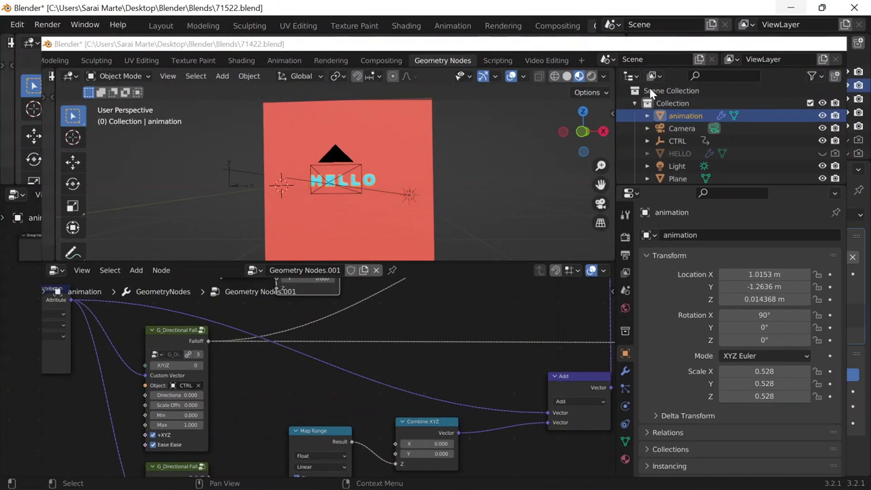
pyautogui.moveTo(542, 382); pyautogui.dragTo(242, 345)
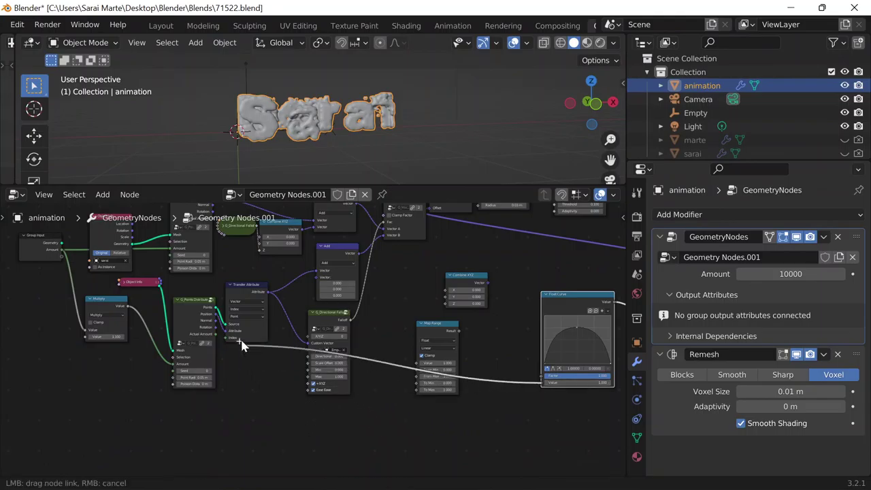
# Link Directional Falloff's output into Float Curve Value and move Map Range aside
pyautogui.moveTo(368, 283); pyautogui.dragTo(571, 401)
pyautogui.moveTo(553, 313); pyautogui.dragTo(402, 318)
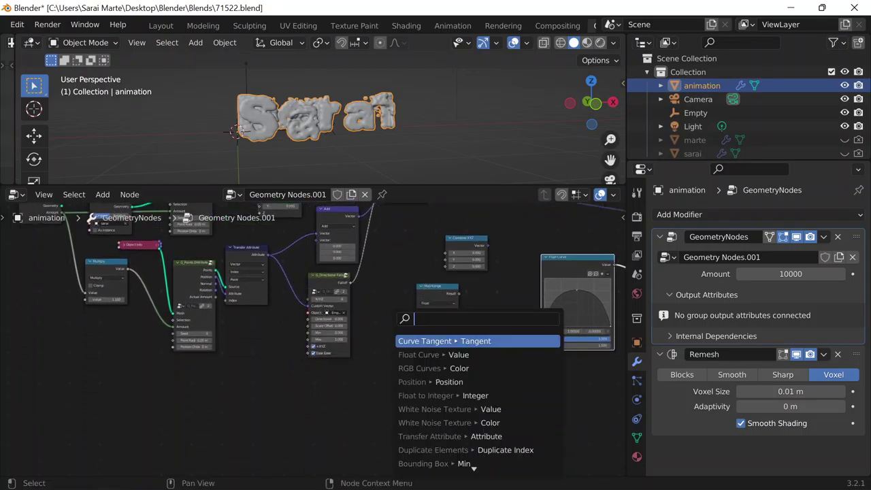
pyautogui.scroll(3, 314, 328)
pyautogui.moveTo(405, 291); pyautogui.dragTo(314, 323, button='middle')
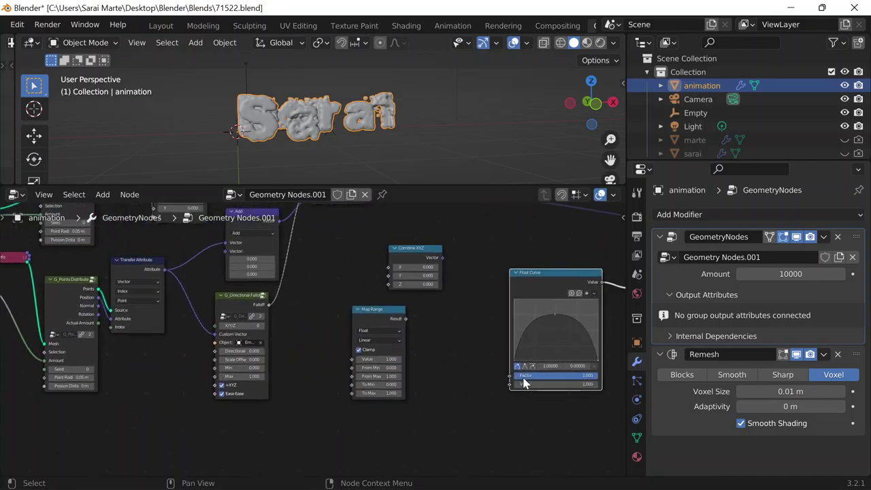
pyautogui.moveTo(509, 384); pyautogui.dragTo(258, 350)
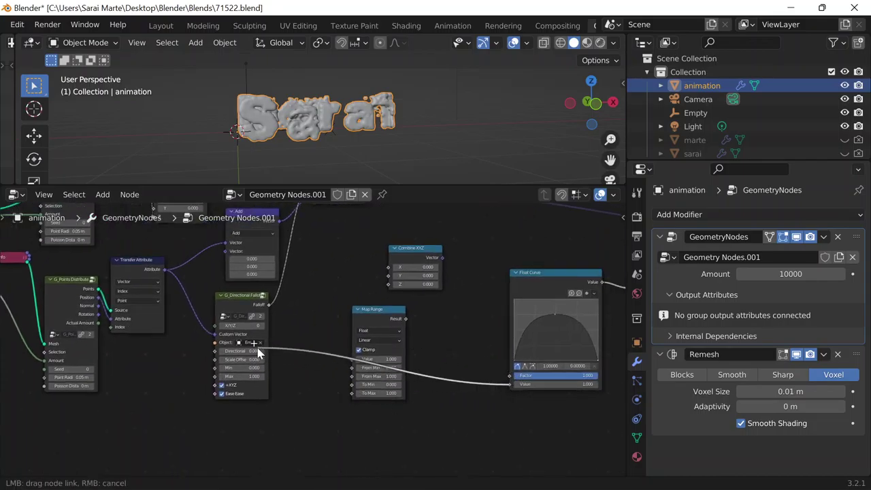
pyautogui.moveTo(270, 304); pyautogui.dragTo(270, 304)
pyautogui.moveTo(381, 311); pyautogui.dragTo(330, 341)
# Glance at the tutorial video, then bring up the 71422.blend reference file
pyautogui.moveTo(526, 447)
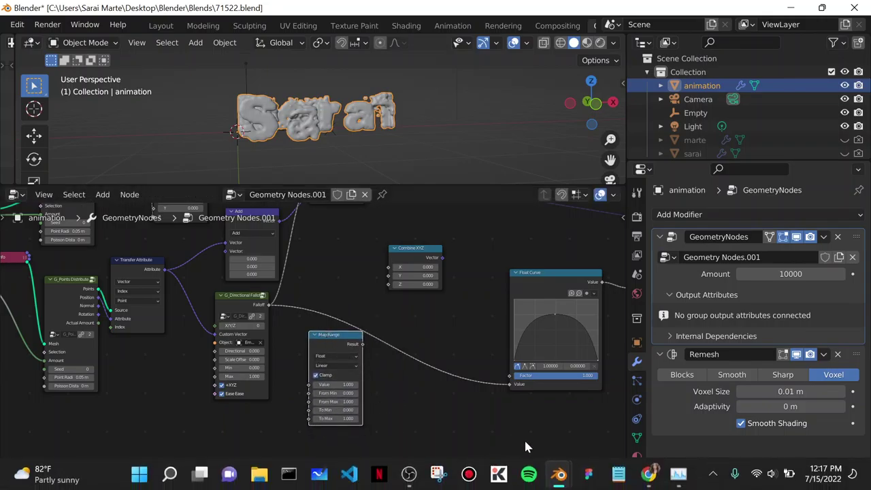
pyautogui.click(645, 475)
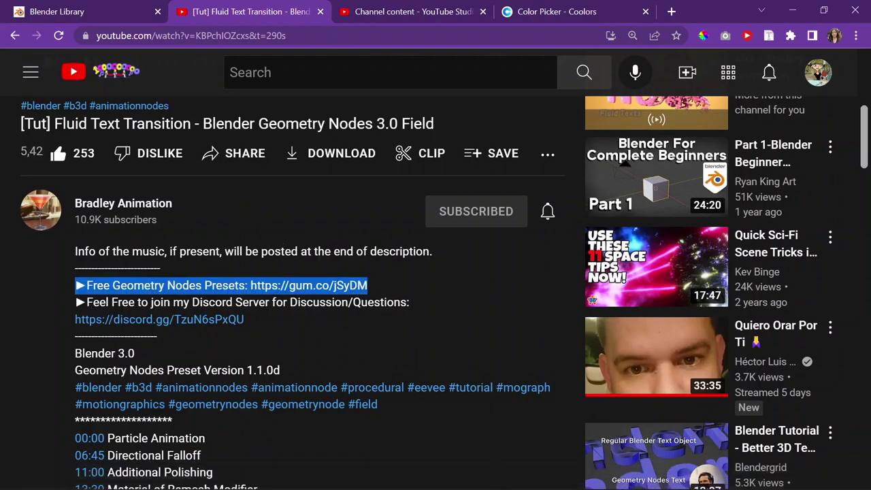
pyautogui.click(793, 11)
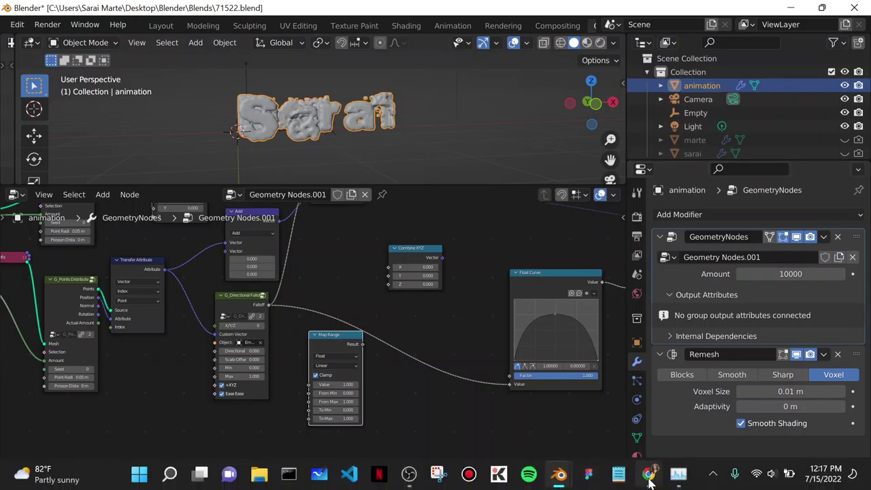
pyautogui.click(649, 474)
pyautogui.click(649, 474)
pyautogui.moveTo(559, 475)
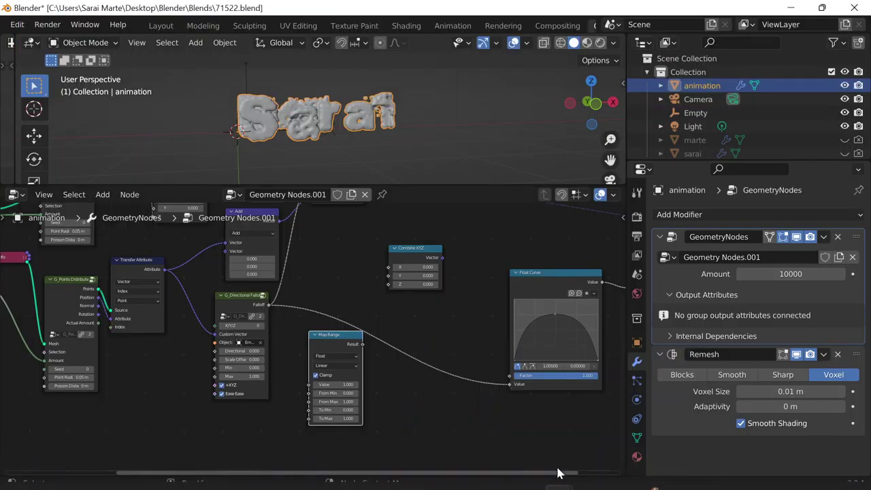
pyautogui.click(602, 421)
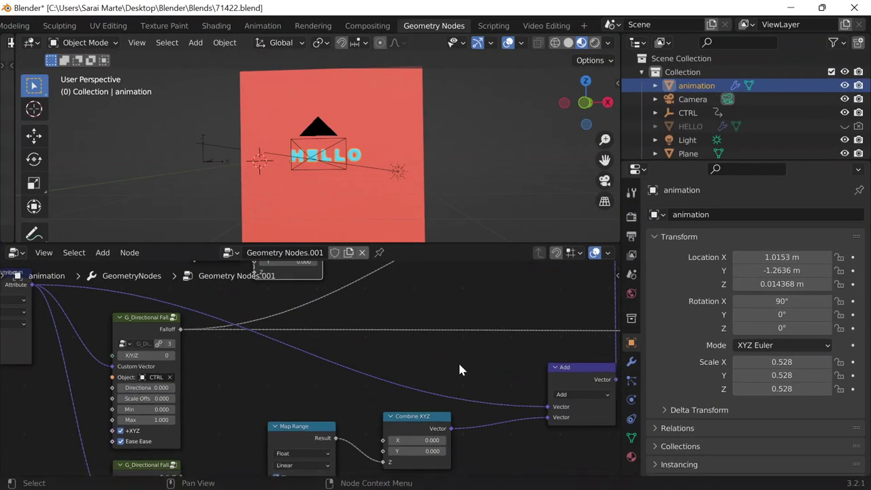
# Study the reference's second falloff, Map Range and Combine XYZ wiring
pyautogui.moveTo(459, 369); pyautogui.dragTo(508, 324, button='middle')
pyautogui.moveTo(444, 310); pyautogui.dragTo(504, 433, button='middle')
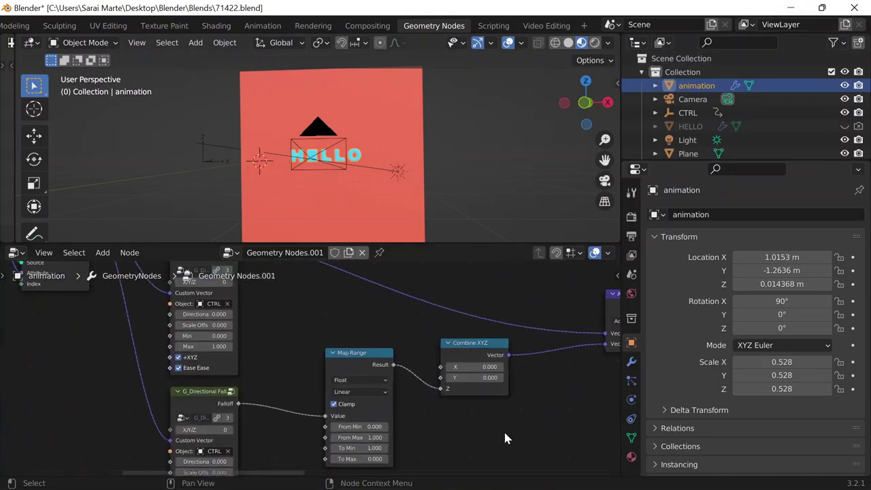
pyautogui.moveTo(282, 342); pyautogui.dragTo(253, 315, button='middle')
pyautogui.moveTo(325, 356); pyautogui.dragTo(402, 452, button='middle')
pyautogui.moveTo(316, 350); pyautogui.dragTo(264, 425, button='middle')
pyautogui.moveTo(495, 418); pyautogui.dragTo(409, 440, button='middle')
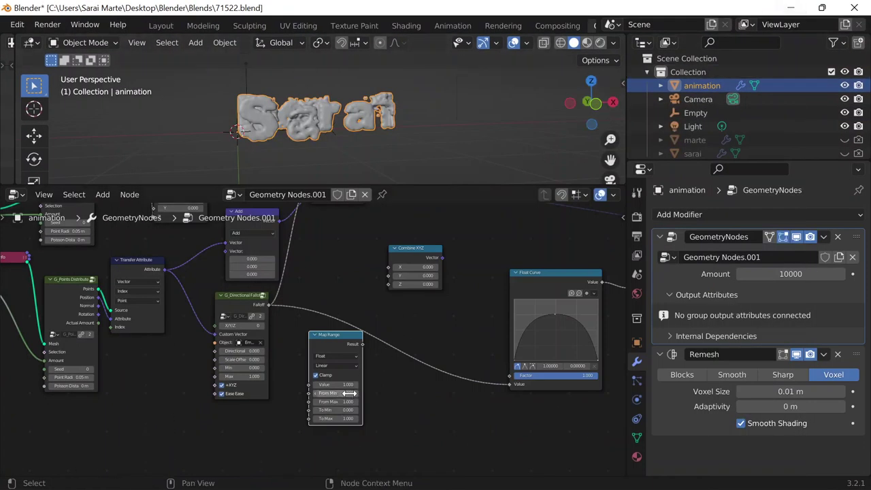
pyautogui.hotkey('shift', 'a')
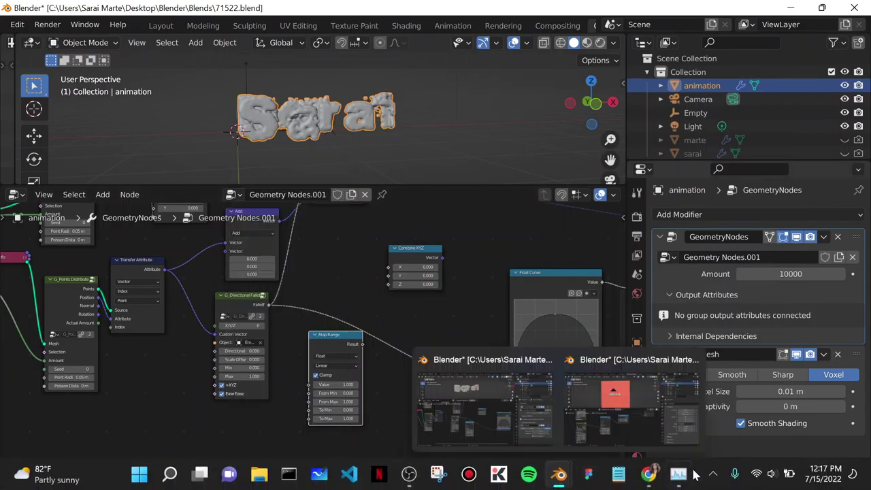
pyautogui.moveTo(558, 484)
pyautogui.click(630, 401)
pyautogui.moveTo(429, 392); pyautogui.dragTo(468, 389, button='middle')
pyautogui.click(793, 8)
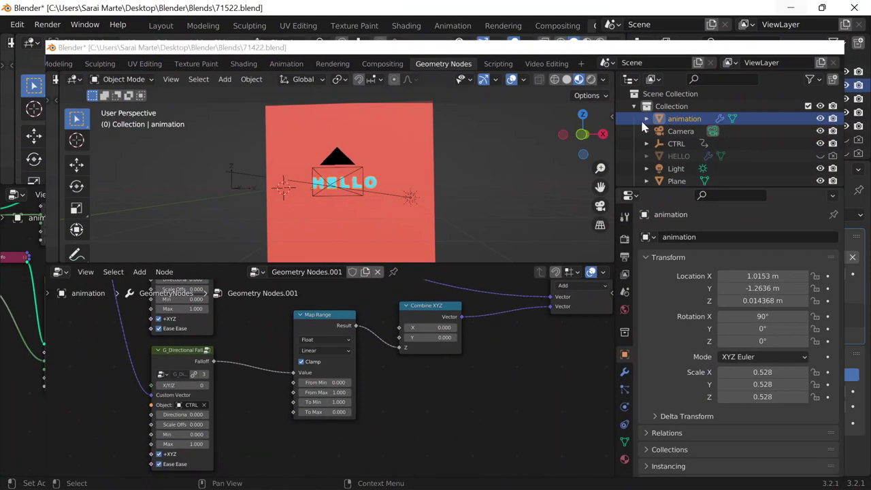
# Duplicate G_Directional Falloff and feed Transfer Attribute into its Custom Vector
pyautogui.hotkey('shift', 'd')
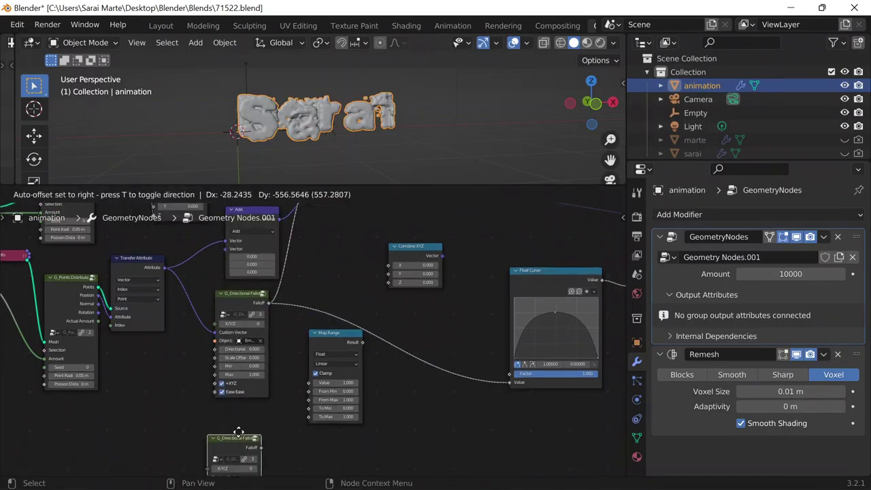
pyautogui.click(244, 429)
pyautogui.moveTo(179, 340); pyautogui.dragTo(152, 349, button='middle')
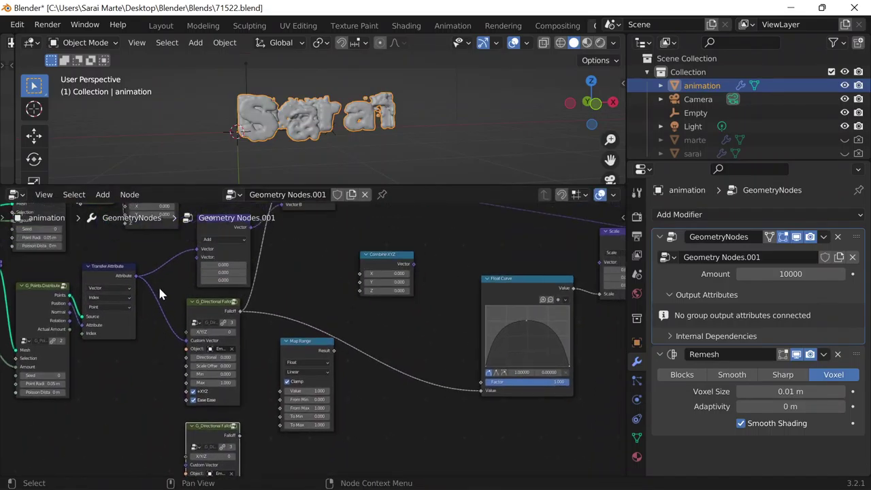
pyautogui.moveTo(137, 275); pyautogui.dragTo(187, 380)
pyautogui.moveTo(238, 354); pyautogui.dragTo(239, 346)
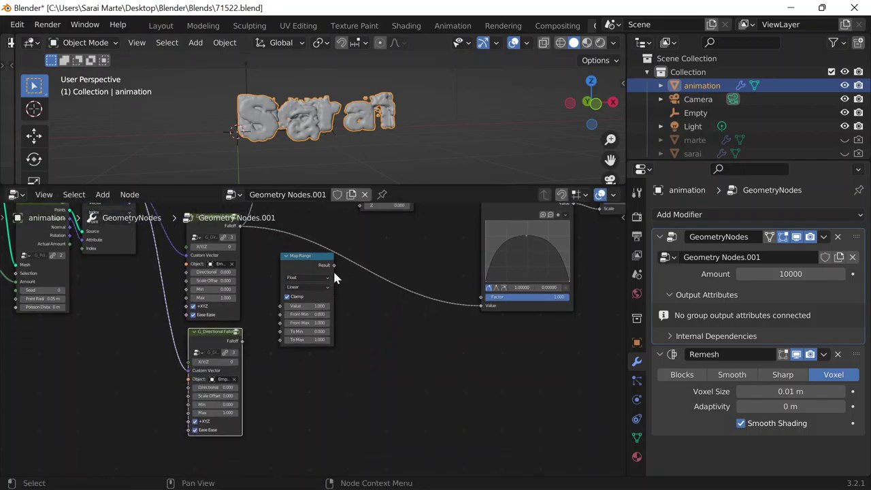
# Link the new falloff into Map Range Value and Map Range Result into Combine XYZ Z
pyautogui.moveTo(334, 275); pyautogui.dragTo(342, 310)
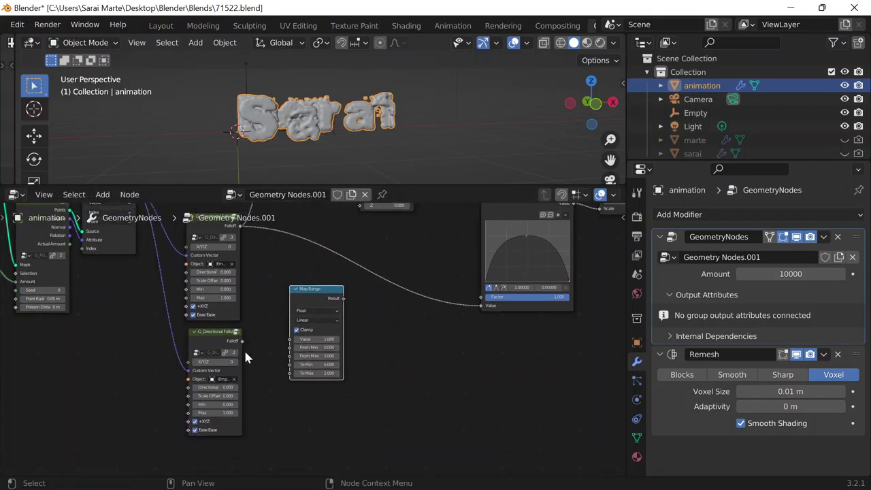
pyautogui.moveTo(243, 341); pyautogui.dragTo(294, 341)
pyautogui.press('Escape')
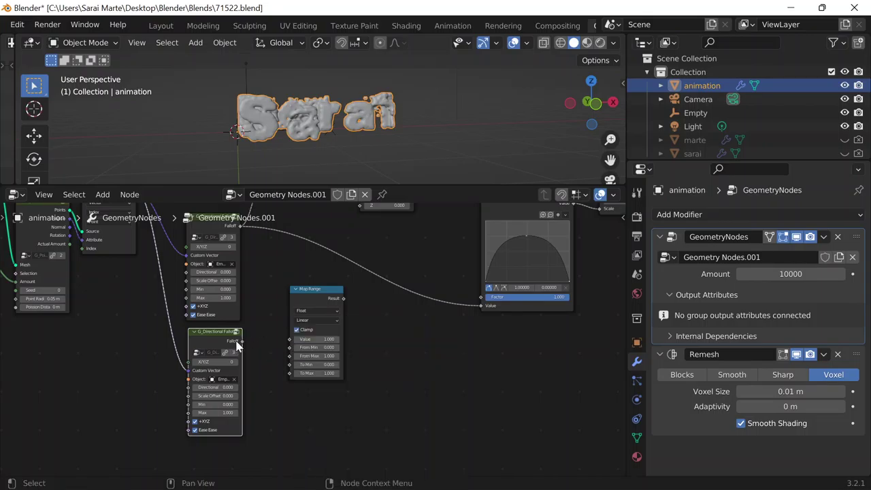
pyautogui.moveTo(372, 316); pyautogui.dragTo(316, 397, button='middle')
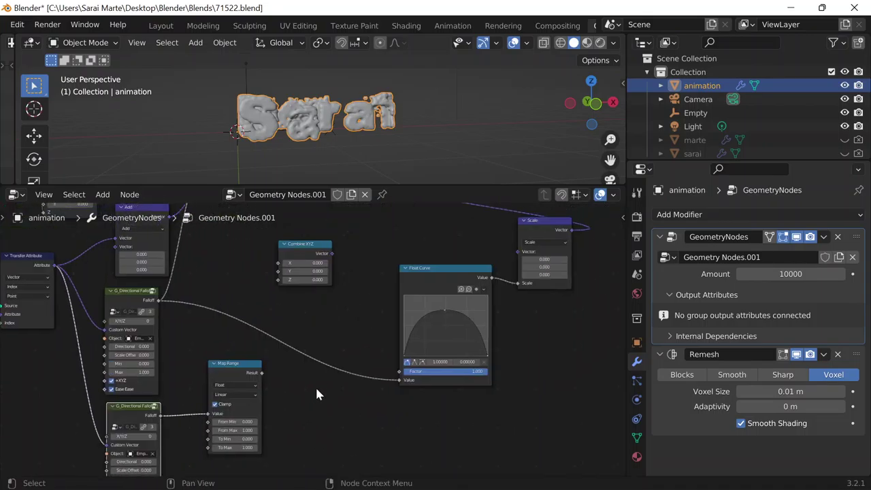
pyautogui.moveTo(301, 254); pyautogui.dragTo(322, 300)
pyautogui.moveTo(260, 373); pyautogui.dragTo(309, 318)
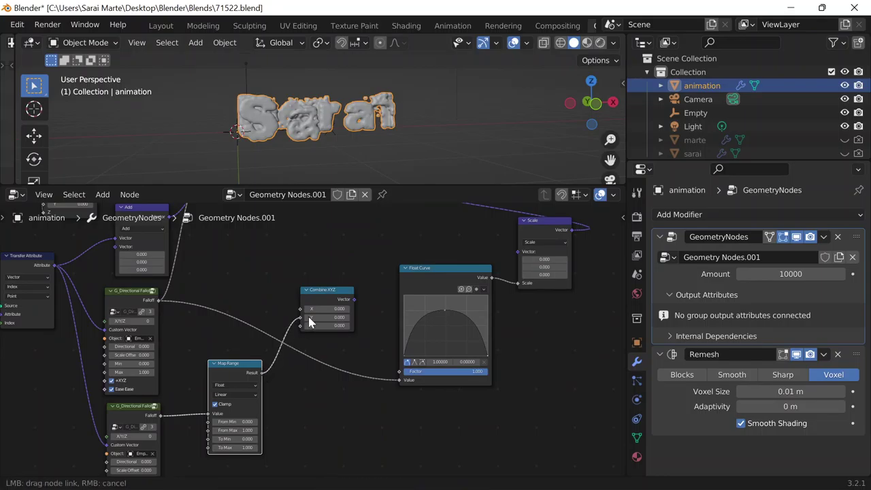
# Recheck the reference node tree, then view the project's Set Position and volume nodes
pyautogui.moveTo(602, 477)
pyautogui.moveTo(559, 475)
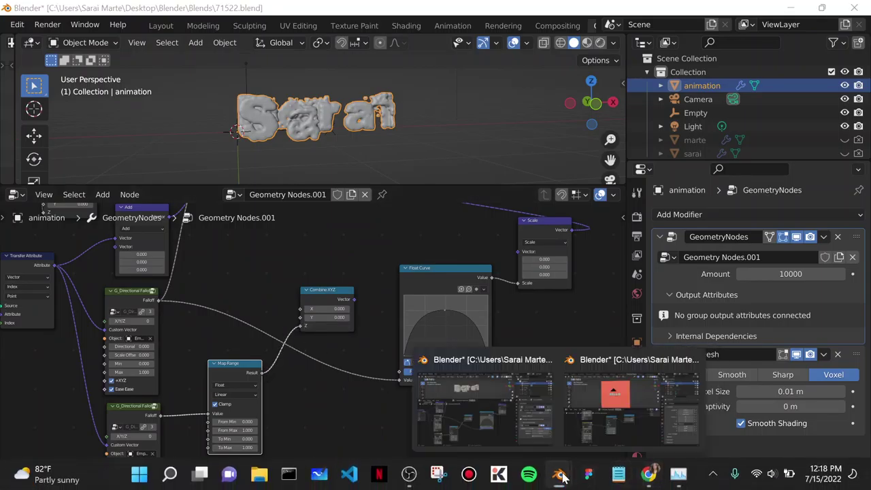
pyautogui.click(632, 408)
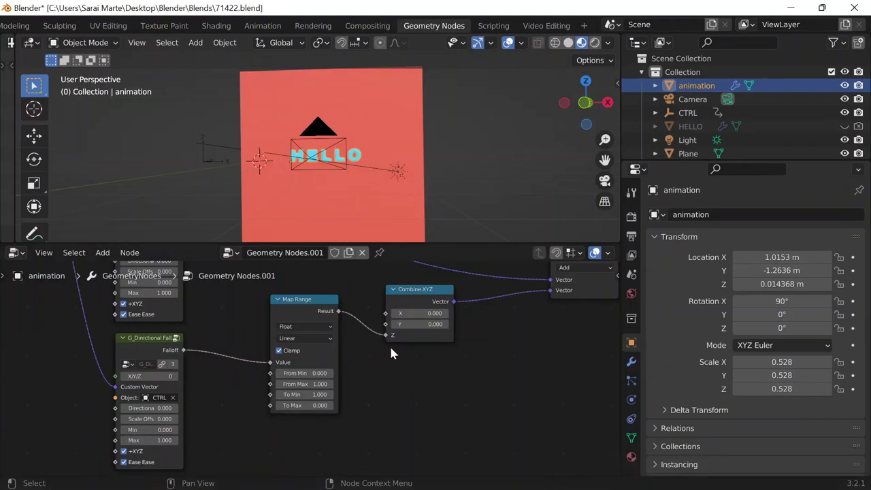
pyautogui.moveTo(476, 332); pyautogui.dragTo(367, 411, button='middle')
pyautogui.click(791, 8)
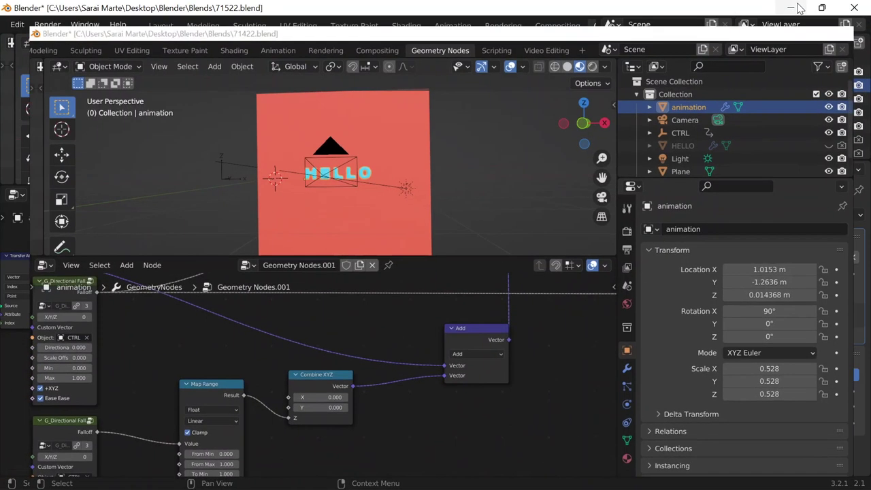
pyautogui.moveTo(391, 318); pyautogui.dragTo(480, 369, button='middle')
# Compare the tutorial with the reference tree's Mix and Add nodes
pyautogui.moveTo(561, 482)
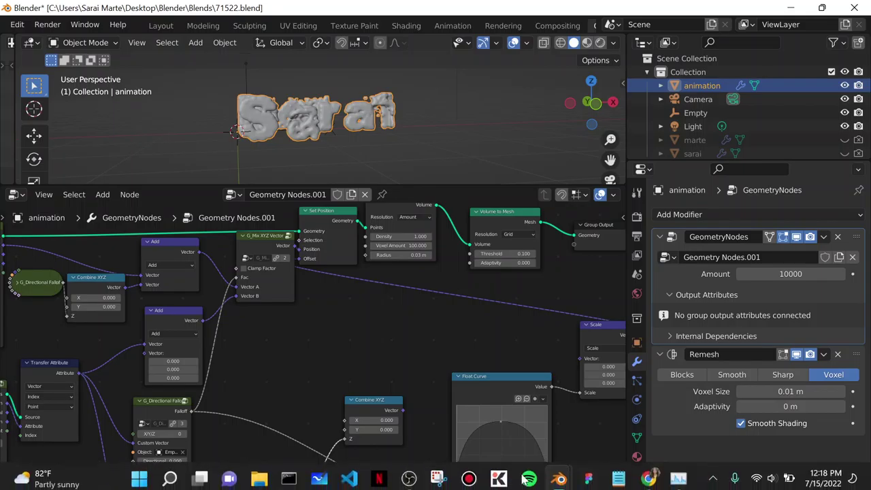
pyautogui.click(659, 476)
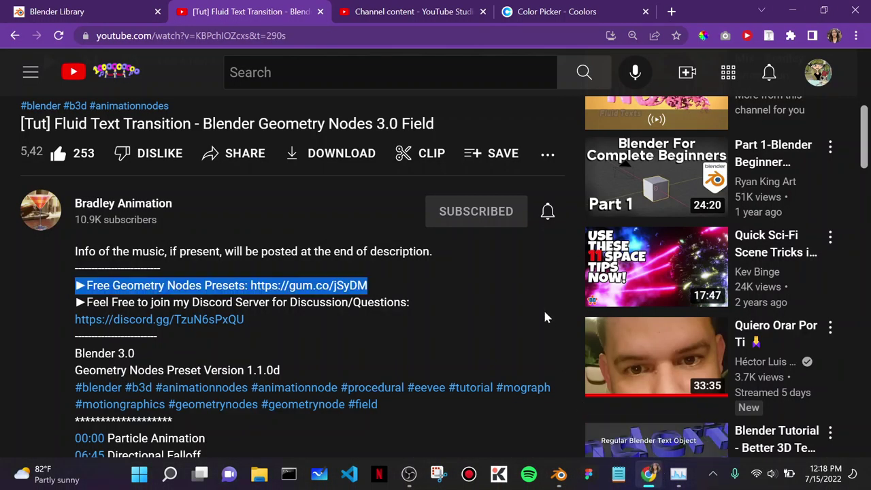
pyautogui.click(560, 474)
pyautogui.moveTo(500, 331); pyautogui.dragTo(393, 374, button='middle')
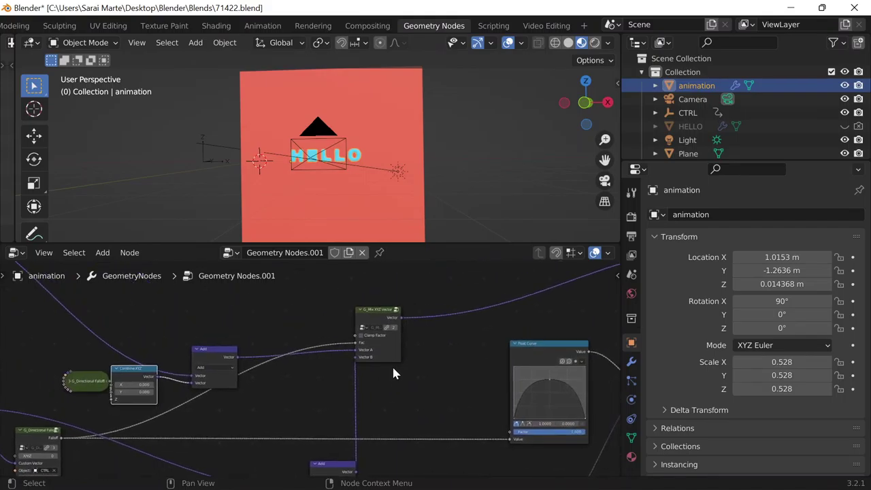
pyautogui.scroll(3, 422, 377)
pyautogui.moveTo(454, 389); pyautogui.dragTo(468, 330, button='middle')
pyautogui.click(791, 8)
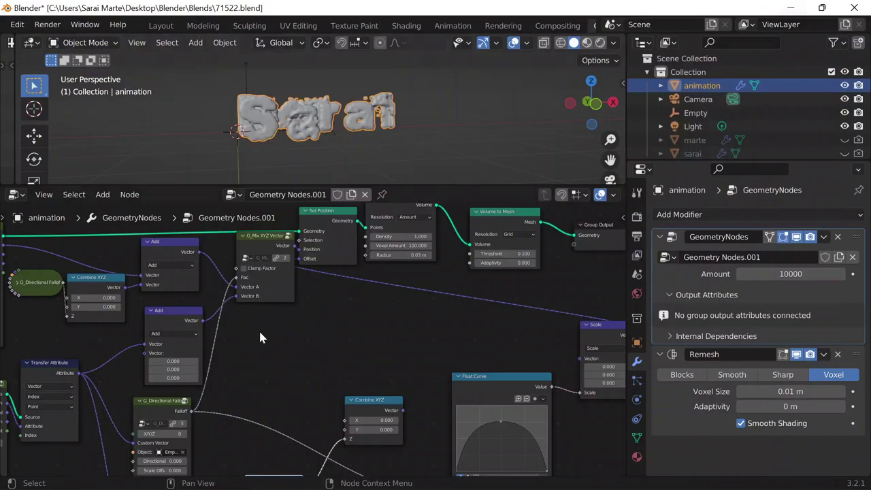
# Rearrange the second Add and Combine XYZ nodes and link Combine XYZ's Vector into Add
pyautogui.moveTo(329, 331); pyautogui.dragTo(475, 306, button='middle')
pyautogui.moveTo(319, 298); pyautogui.dragTo(458, 324)
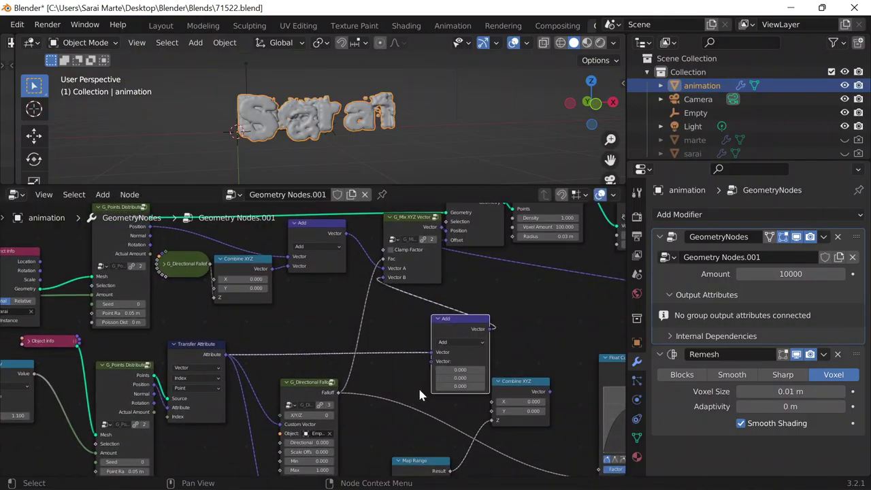
pyautogui.moveTo(419, 387); pyautogui.dragTo(387, 344, button='middle')
pyautogui.click(479, 343)
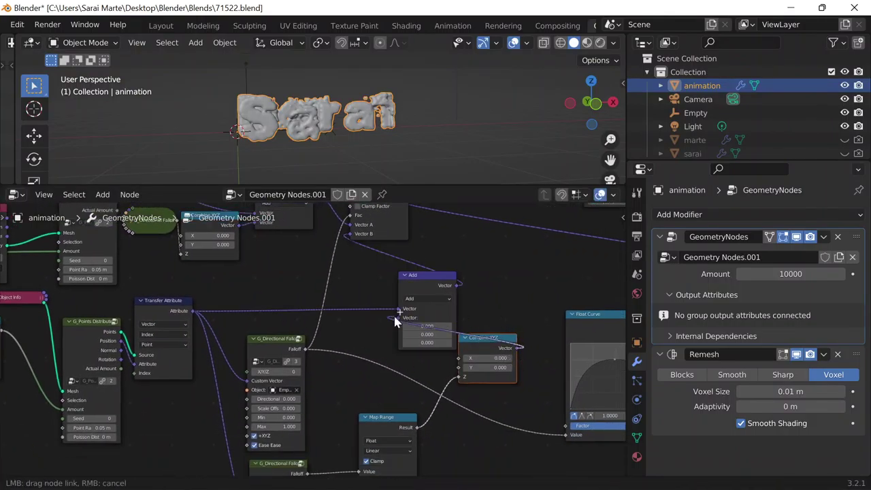
pyautogui.moveTo(395, 322); pyautogui.dragTo(399, 319)
pyautogui.press('Escape')
pyautogui.moveTo(418, 289); pyautogui.dragTo(454, 262)
pyautogui.moveTo(490, 288); pyautogui.dragTo(418, 262, button='middle')
pyautogui.moveTo(405, 320); pyautogui.dragTo(368, 320)
pyautogui.moveTo(366, 330); pyautogui.dragTo(357, 199, button='middle')
# Inspect the G_Directional Falloff node in the 71422.blend reference file
pyautogui.click(643, 476)
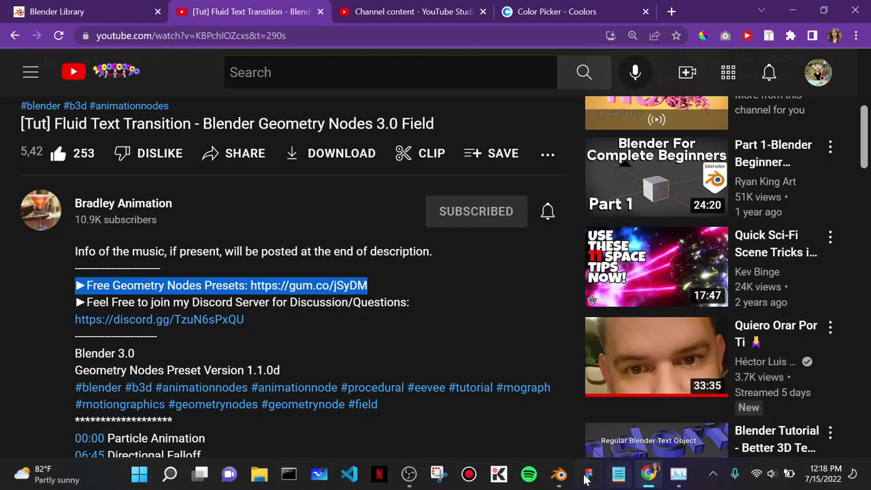
pyautogui.moveTo(559, 474)
pyautogui.click(493, 371)
pyautogui.scroll(-2, 226, 373)
pyautogui.moveTo(191, 395); pyautogui.dragTo(361, 306, button='middle')
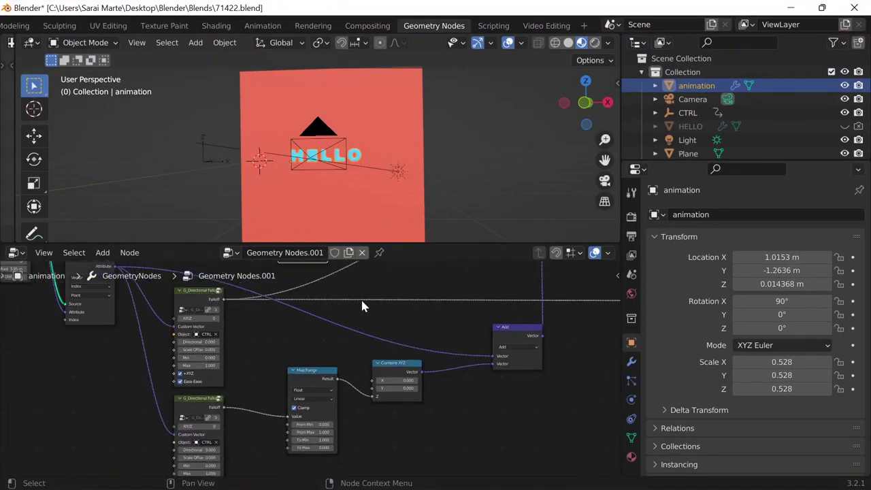
pyautogui.scroll(-1, 341, 317)
pyautogui.moveTo(258, 376); pyautogui.dragTo(280, 299, button='middle')
pyautogui.scroll(7, 265, 347)
pyautogui.moveTo(271, 388); pyautogui.dragTo(280, 450, button='middle')
pyautogui.scroll(-2, 283, 369)
pyautogui.moveTo(291, 343); pyautogui.dragTo(280, 381, button='middle')
# Bring the working tree's Map Range, falloff, Transfer Attribute and Combine XYZ nodes into view
pyautogui.click(792, 7)
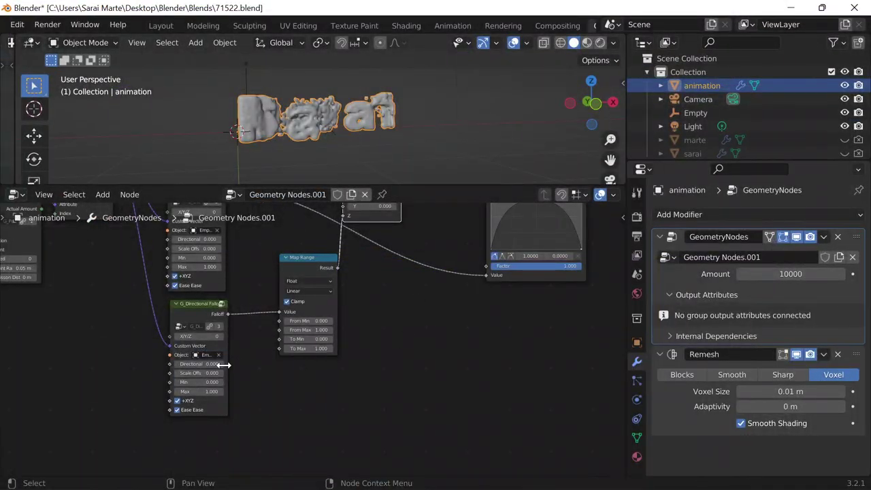
pyautogui.scroll(2, 227, 354)
pyautogui.moveTo(230, 350); pyautogui.dragTo(264, 393, button='middle')
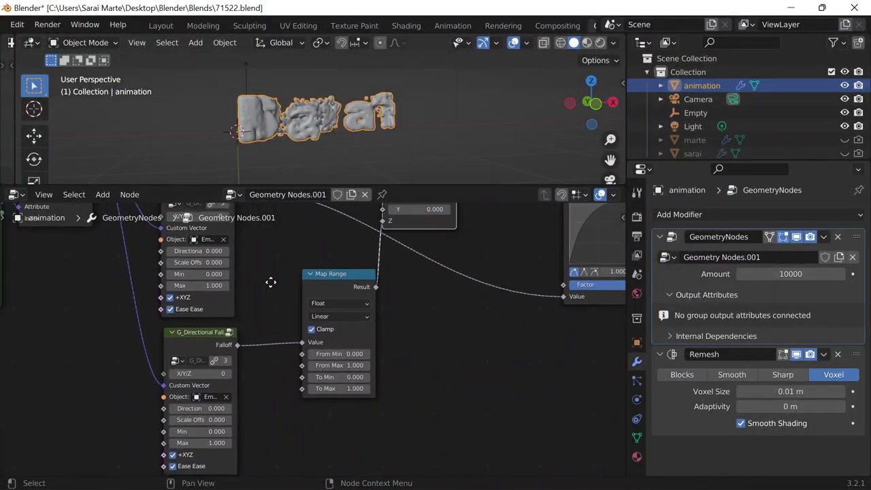
pyautogui.moveTo(271, 282); pyautogui.dragTo(266, 407, button='middle')
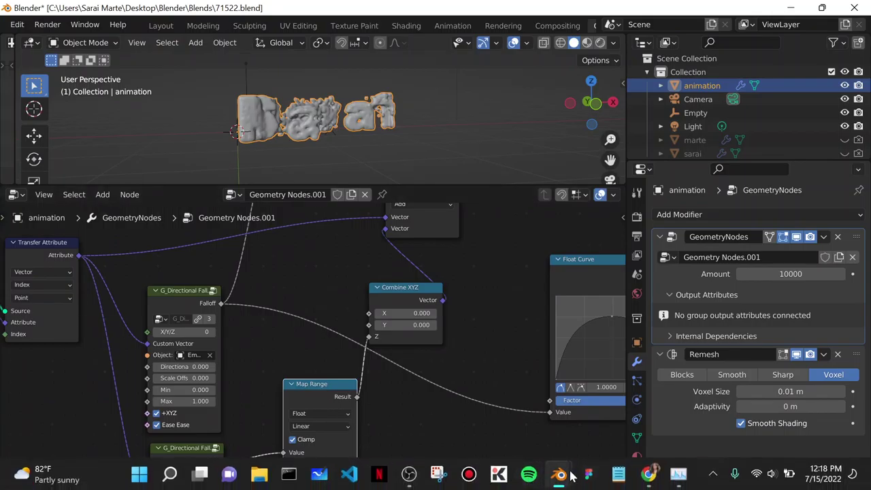
# Check the reference file's Float Curve, Scale and noise node layout
pyautogui.moveTo(570, 475)
pyautogui.click(543, 413)
pyautogui.moveTo(320, 354); pyautogui.dragTo(293, 287, button='middle')
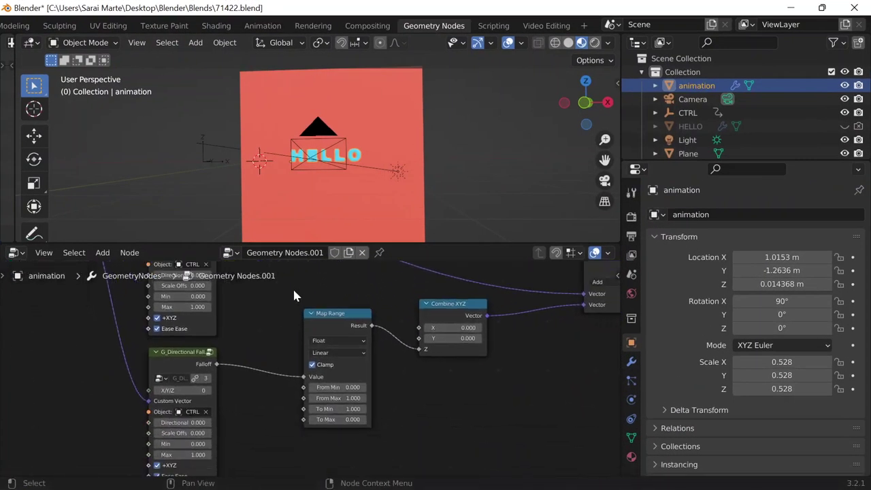
pyautogui.scroll(-2, 517, 357)
pyautogui.moveTo(545, 351); pyautogui.dragTo(405, 444, button='middle')
pyautogui.scroll(-3, 389, 371)
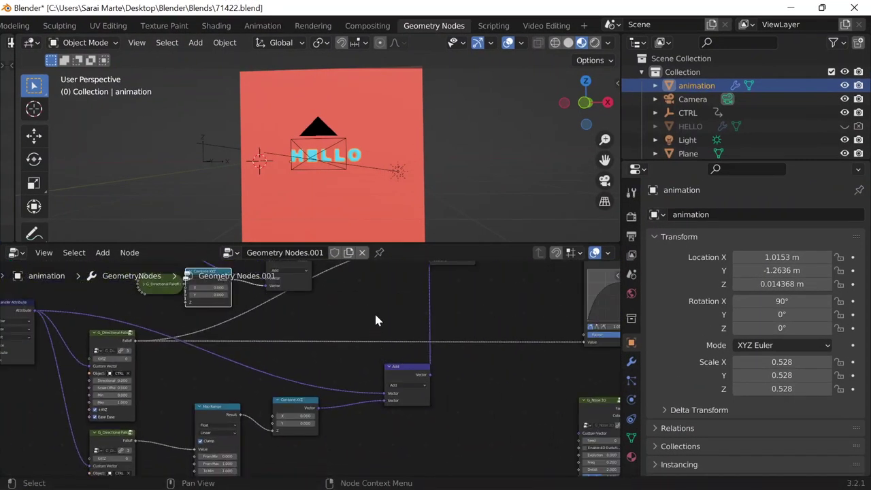
pyautogui.moveTo(377, 320); pyautogui.dragTo(232, 327, button='middle')
pyautogui.moveTo(450, 399); pyautogui.dragTo(287, 462, button='middle')
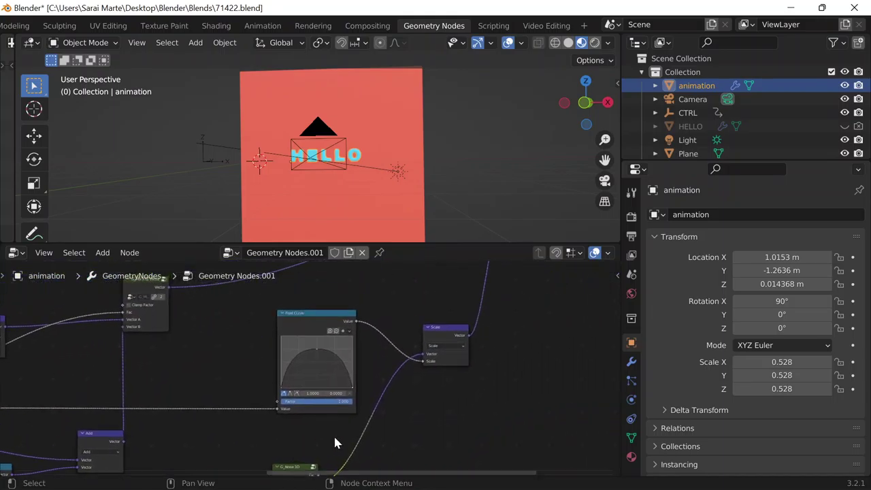
pyautogui.moveTo(445, 440); pyautogui.dragTo(418, 388, button='middle')
# Add a G_Noise 3D node by searching '3d n' and place it below Scale
pyautogui.scroll(2, 350, 420)
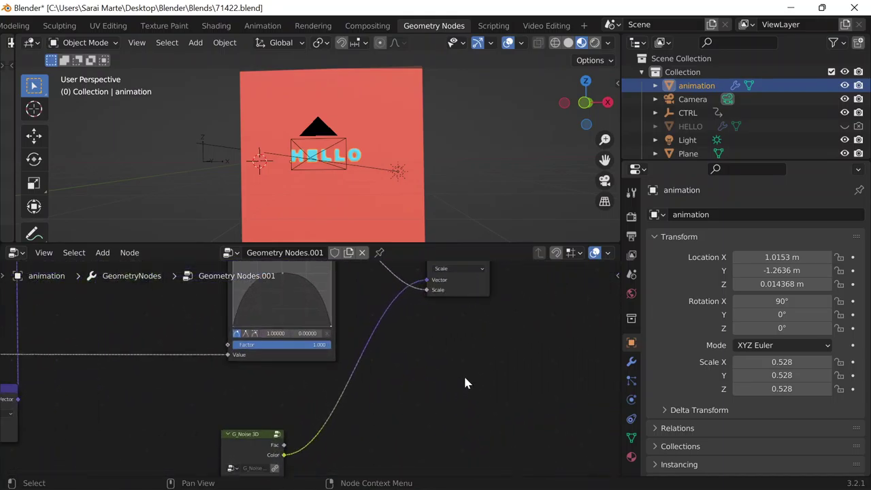
pyautogui.scroll(-1, 477, 385)
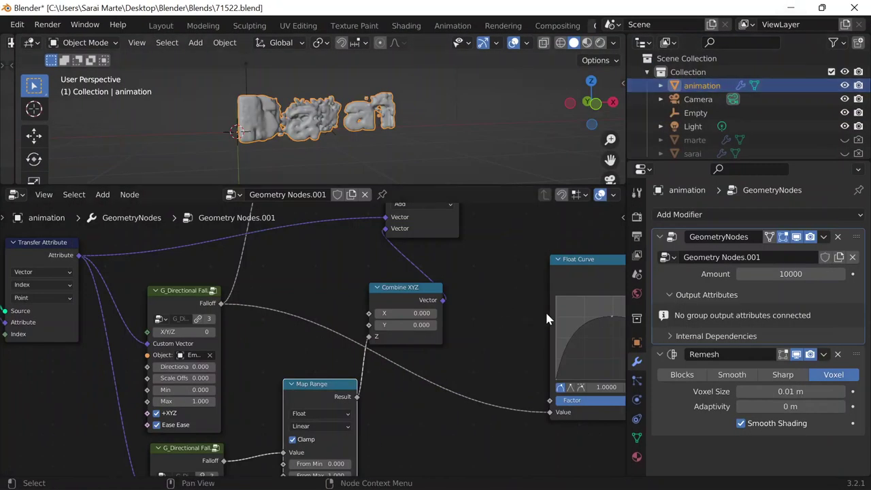
pyautogui.moveTo(545, 312); pyautogui.dragTo(273, 308, button='middle')
pyautogui.scroll(-2, 227, 313)
pyautogui.moveTo(489, 372); pyautogui.dragTo(412, 354, button='middle')
pyautogui.hotkey('shift', 'a')
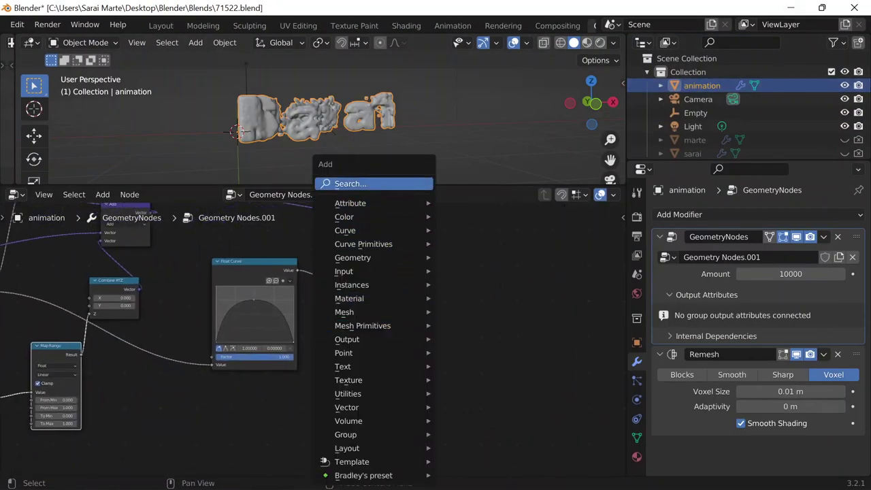
pyautogui.click(351, 184)
pyautogui.write('3d n')
pyautogui.press('Return')
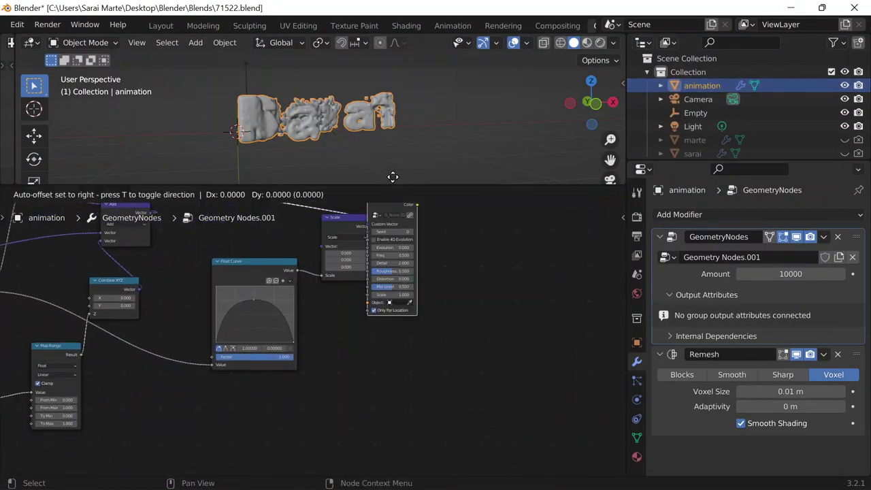
pyautogui.click(384, 314)
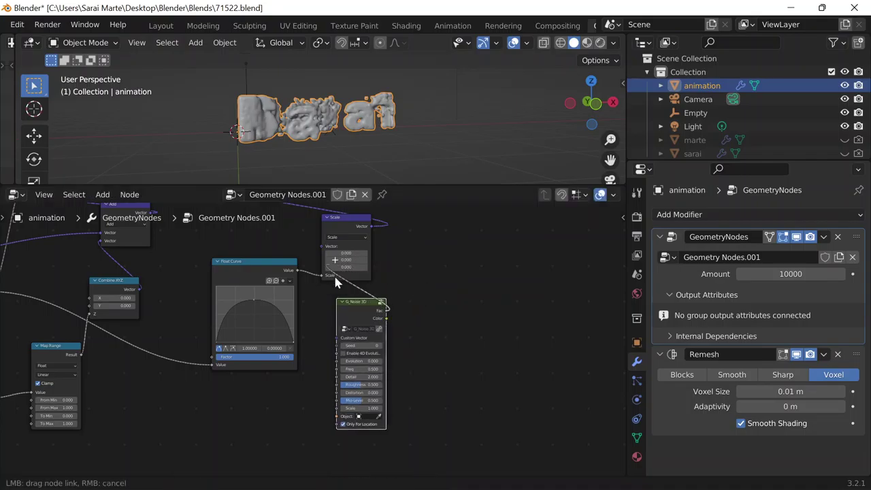
# Compare the new node with the reference G_Noise 3D node and bring Add and Scale into view
pyautogui.moveTo(333, 274); pyautogui.dragTo(508, 317)
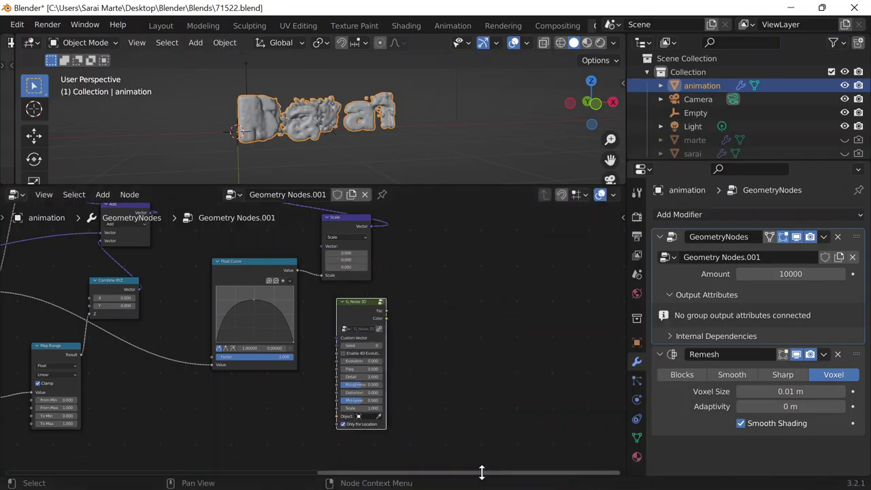
pyautogui.moveTo(559, 476)
pyautogui.click(584, 423)
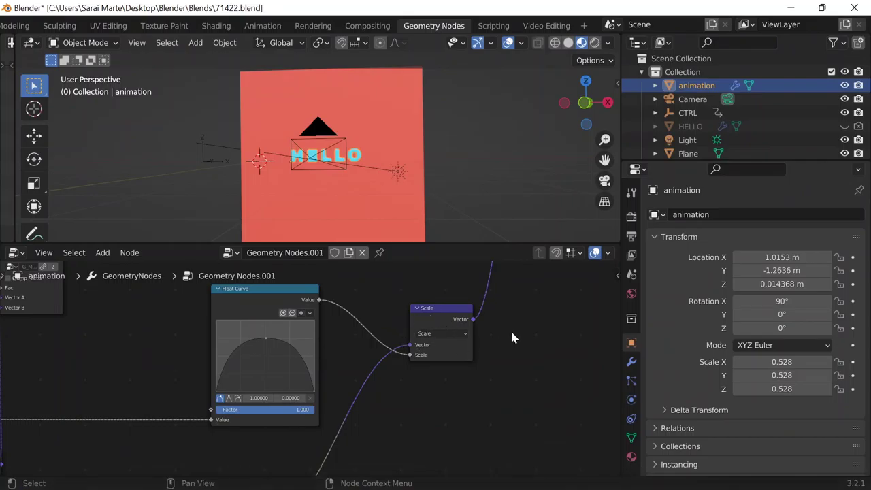
pyautogui.moveTo(512, 332); pyautogui.dragTo(543, 398, button='middle')
pyautogui.click(793, 7)
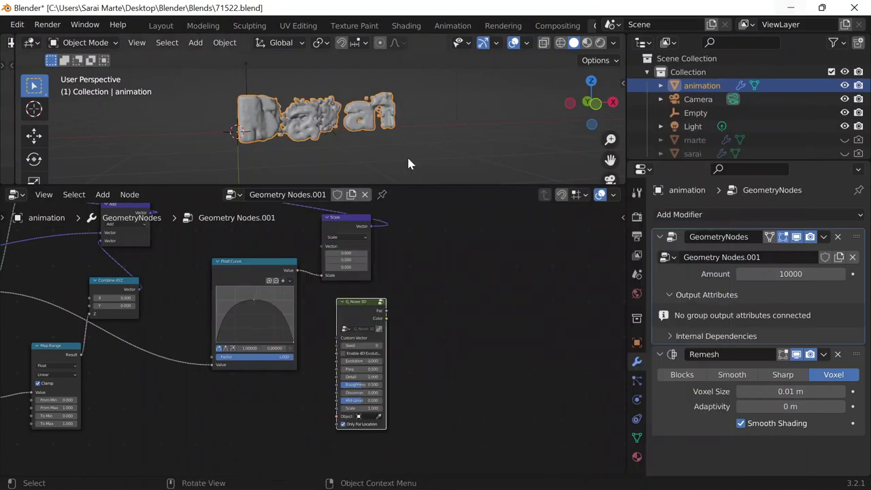
pyautogui.moveTo(430, 293); pyautogui.dragTo(430, 405, button='middle')
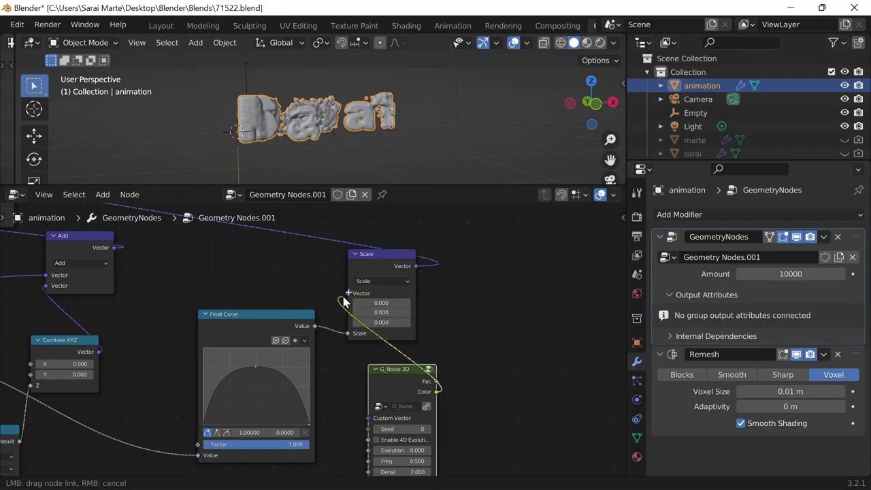
# Link G_Noise 3D's Color to the Scale node's Vector and reposition both nodes
pyautogui.moveTo(348, 286); pyautogui.dragTo(345, 290)
pyautogui.press('Escape')
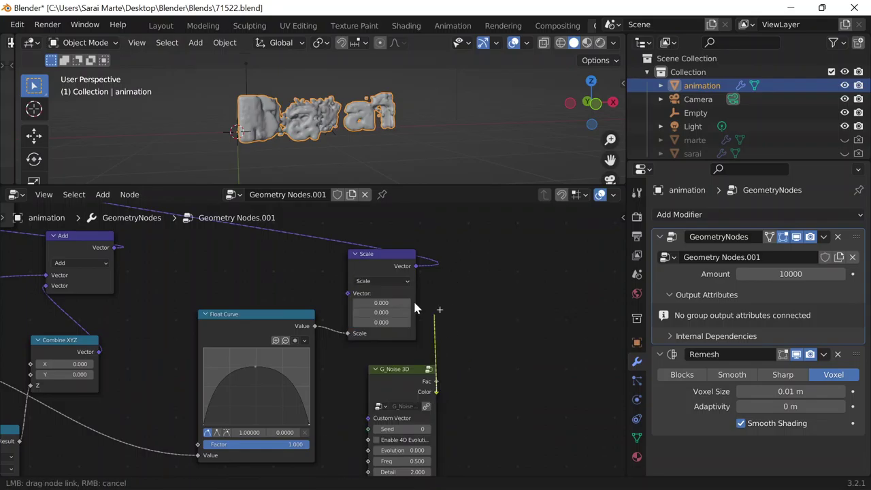
pyautogui.moveTo(385, 268); pyautogui.dragTo(477, 263)
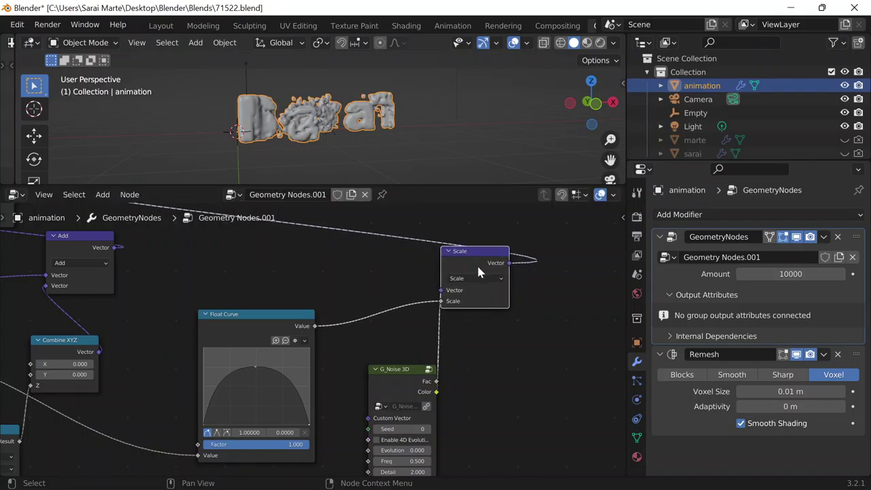
pyautogui.moveTo(505, 376); pyautogui.dragTo(477, 271, button='middle')
pyautogui.moveTo(378, 279); pyautogui.dragTo(378, 261)
pyautogui.scroll(2, 317, 330)
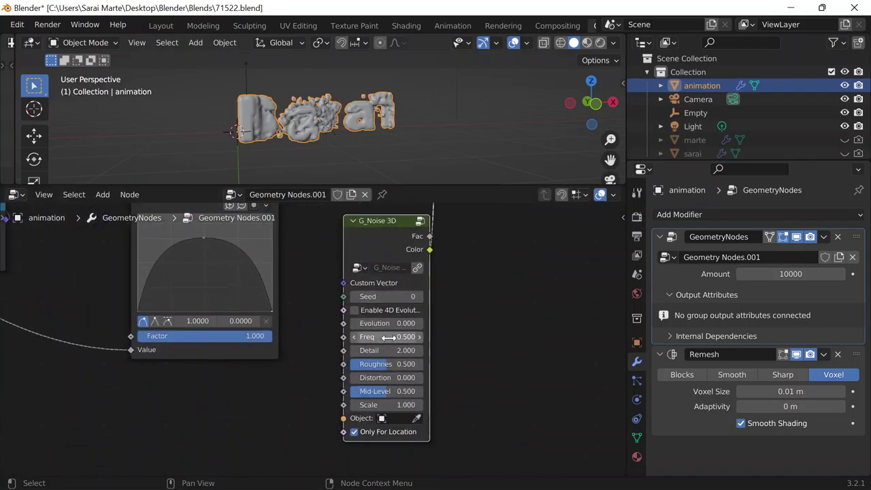
# Set G_Noise 3D Freq to 0.2 and Scale to 16, matching the reference file
pyautogui.moveTo(591, 474)
pyautogui.moveTo(560, 479)
pyautogui.click(593, 419)
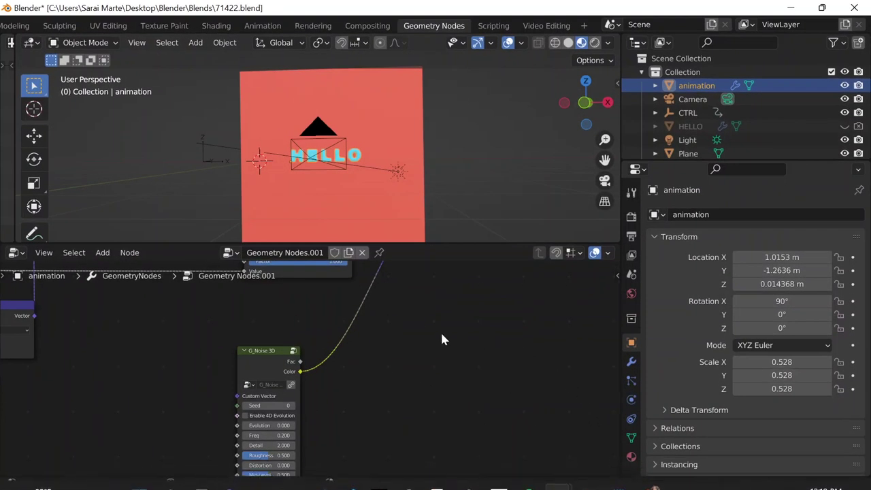
pyautogui.moveTo(420, 362); pyautogui.dragTo(434, 327, button='middle')
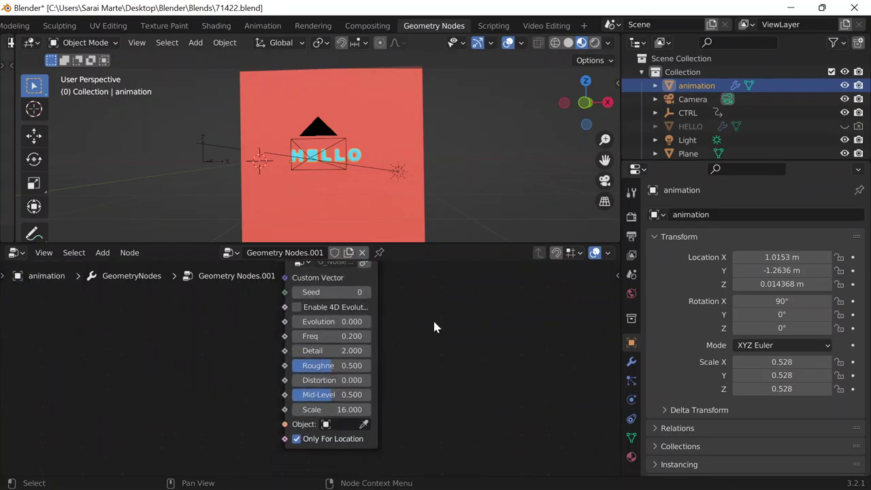
pyautogui.click(791, 8)
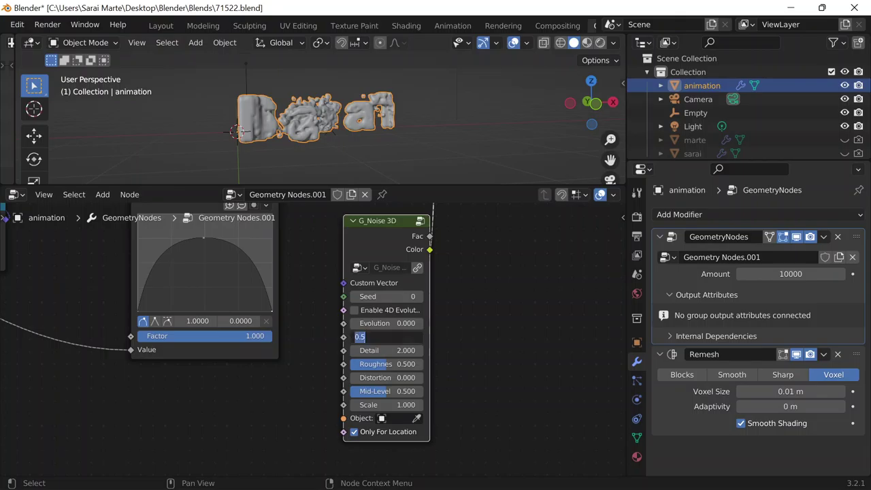
pyautogui.write('0.2')
pyautogui.press('Return')
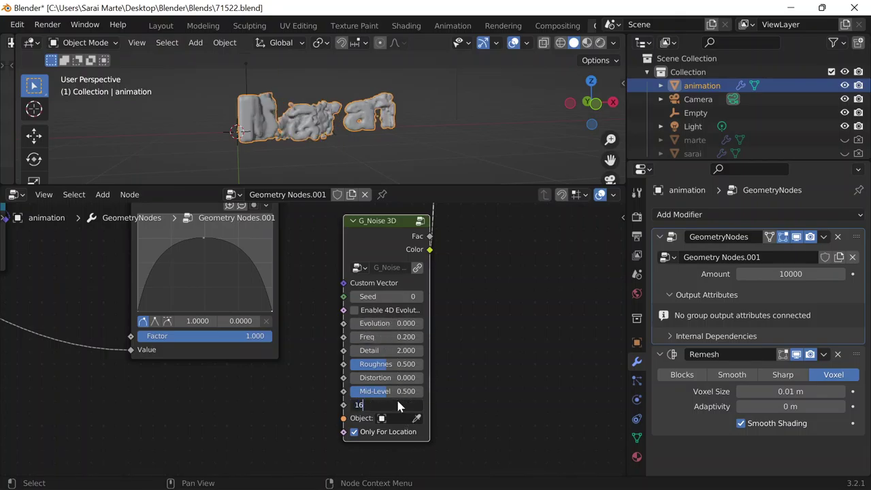
pyautogui.press('Return')
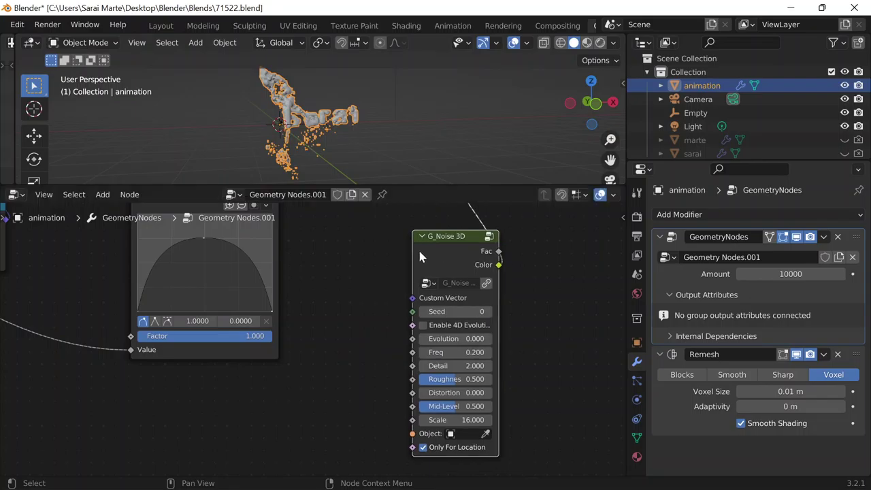
pyautogui.scroll(-4, 336, 284)
pyautogui.scroll(-1, 453, 349)
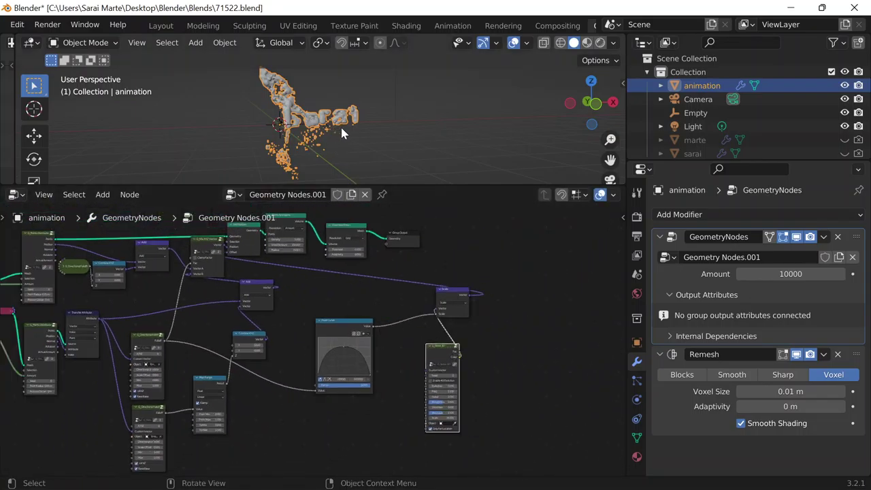
# Slide the Empty along X and orbit to a front view of the morphing text
pyautogui.click(281, 122)
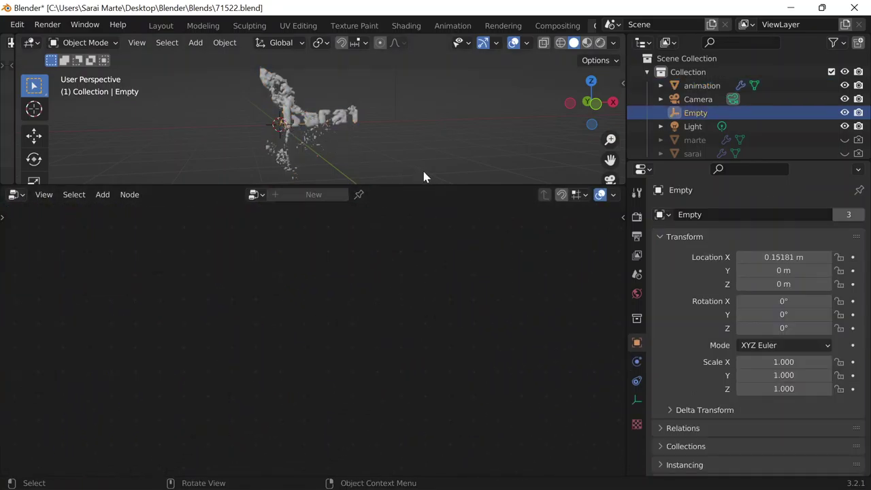
pyautogui.press('g')
pyautogui.press('x')
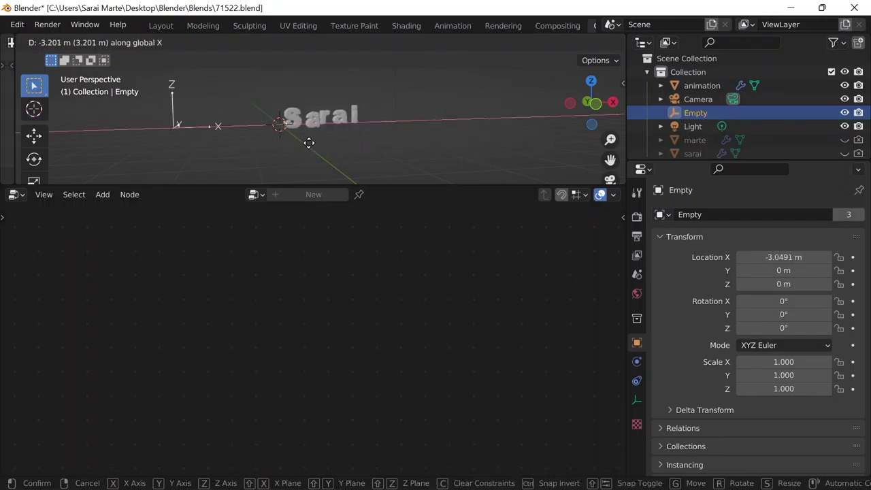
pyautogui.click(335, 144)
pyautogui.moveTo(392, 132); pyautogui.dragTo(290, 129, button='middle')
pyautogui.scroll(2, 340, 162)
pyautogui.moveTo(405, 183); pyautogui.dragTo(393, 306)
pyautogui.moveTo(391, 263); pyautogui.dragTo(300, 189, button='middle')
# Reselect the Empty and move it along X twice more to preview the scattered Sarai letters
pyautogui.click(300, 189)
pyautogui.moveTo(396, 215); pyautogui.dragTo(151, 183, button='middle')
pyautogui.click(151, 180)
pyautogui.click(151, 189)
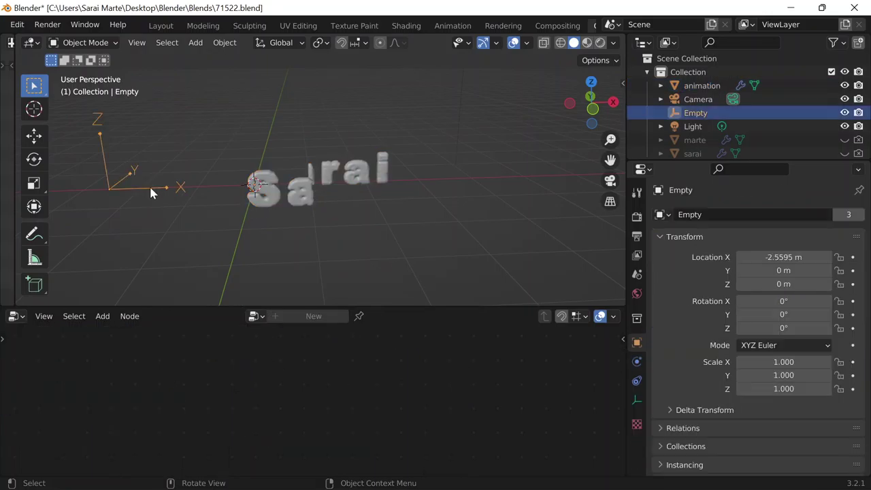
pyautogui.press('g')
pyautogui.press('x')
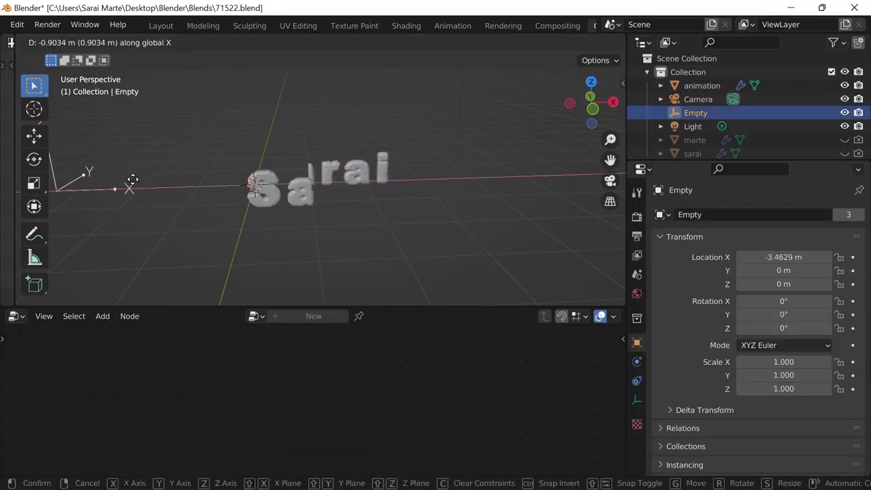
pyautogui.click(289, 203)
pyautogui.press('g')
pyautogui.press('x')
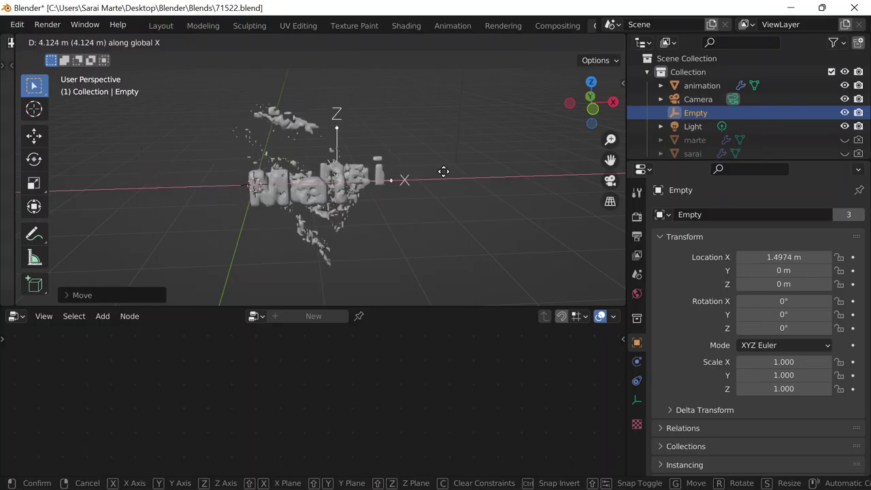
pyautogui.click(227, 181)
# On the animation object, reposition the G_Mix XYZ Vector, Set Position and Points to Volume nodes
pyautogui.click(271, 195)
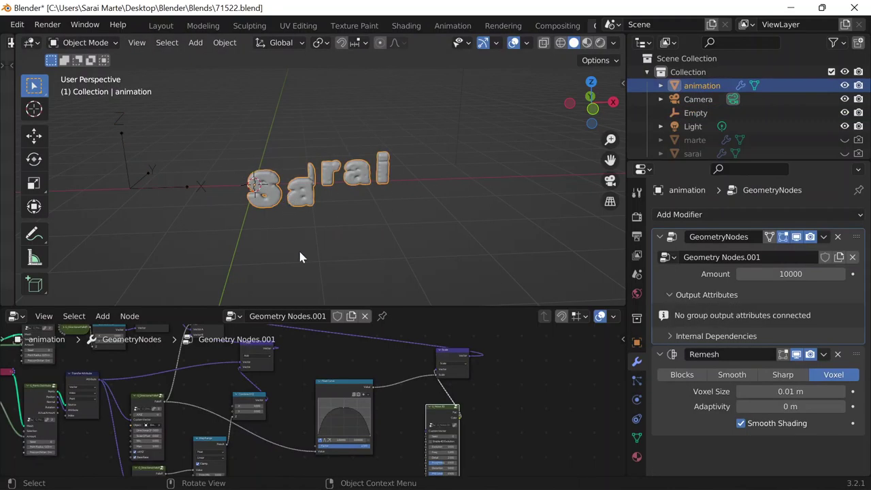
pyautogui.moveTo(388, 349); pyautogui.dragTo(508, 405, button='middle')
pyautogui.scroll(4, 408, 339)
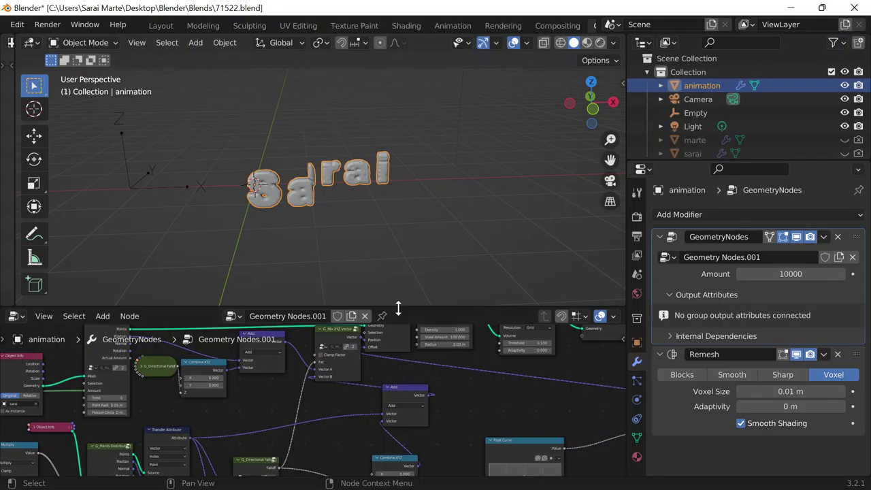
pyautogui.moveTo(399, 308); pyautogui.dragTo(394, 184)
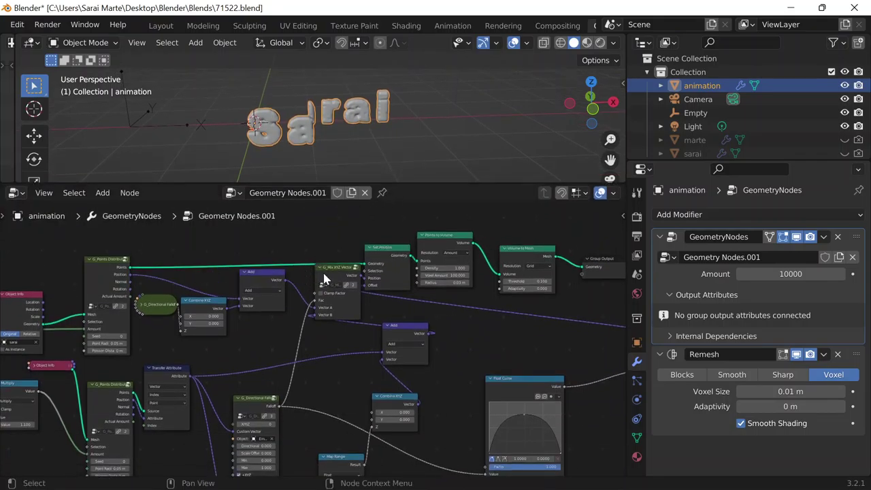
pyautogui.moveTo(322, 270); pyautogui.dragTo(306, 281)
pyautogui.moveTo(376, 248); pyautogui.dragTo(369, 205)
pyautogui.moveTo(459, 265); pyautogui.dragTo(471, 223)
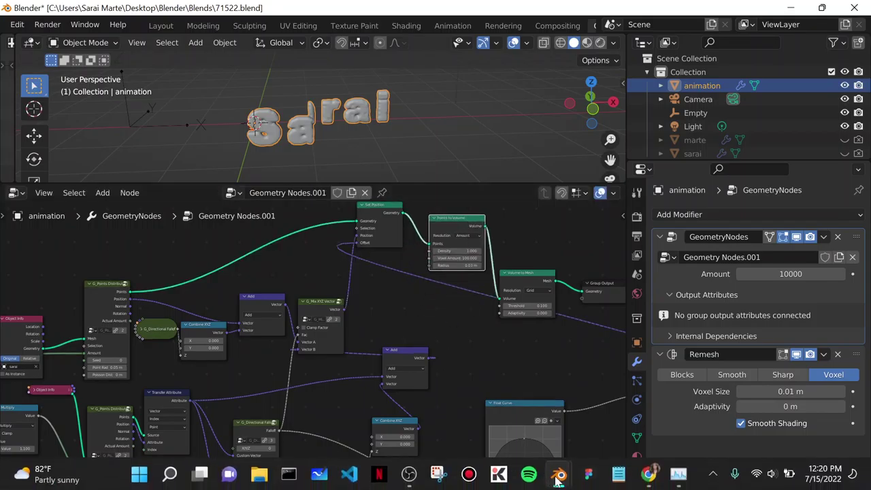
# Switch to the 71422 reference file, frame the tree, and collapse the Float Curve and noise nodes
pyautogui.moveTo(591, 476)
pyautogui.click(590, 424)
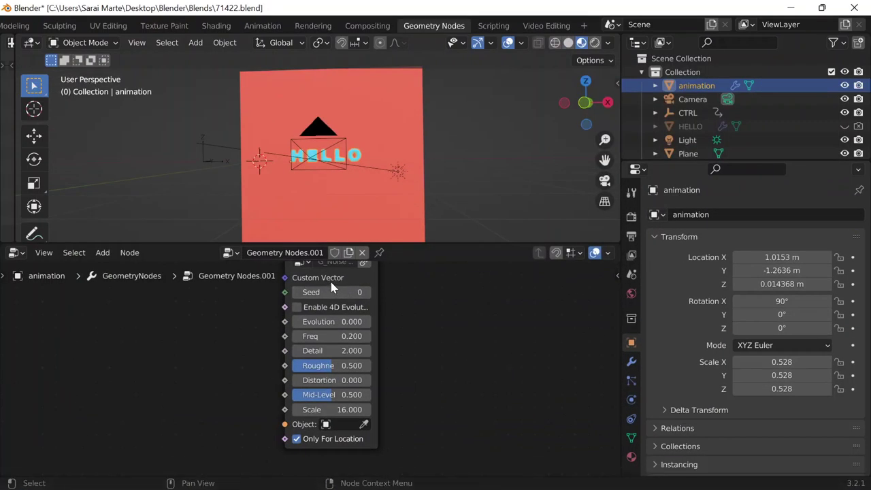
pyautogui.press('Home')
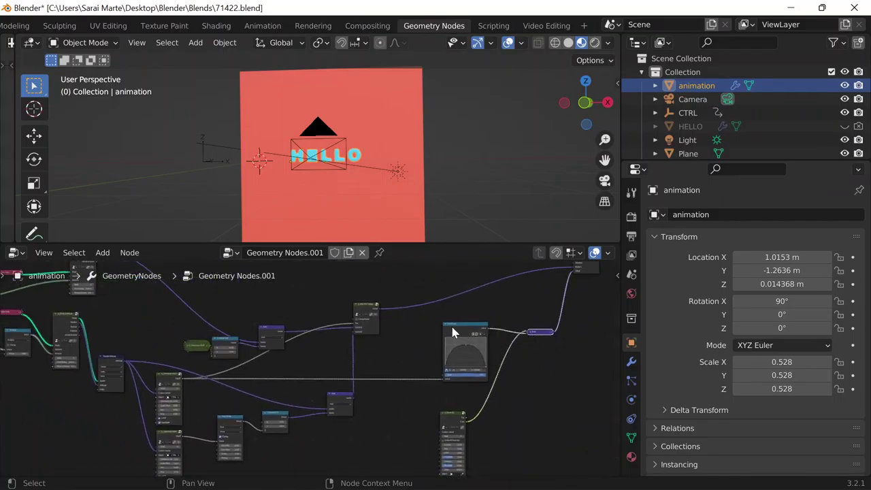
pyautogui.press('h')
pyautogui.press('h')
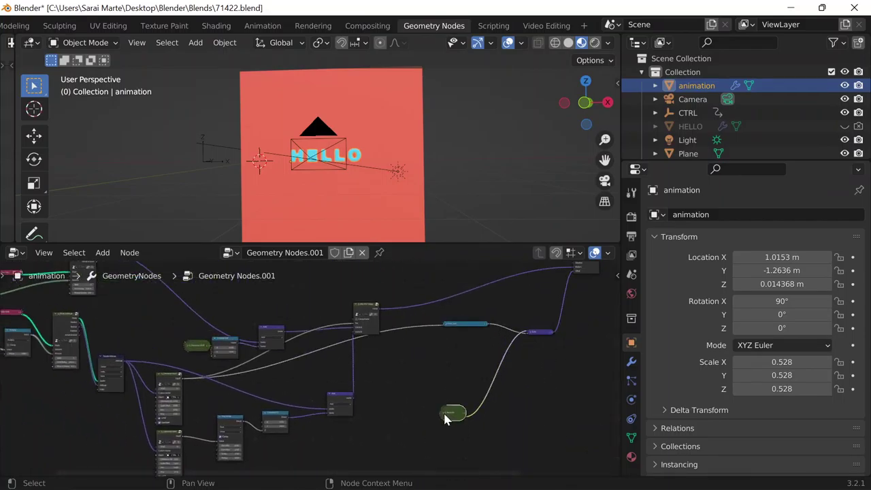
pyautogui.moveTo(446, 417); pyautogui.dragTo(454, 346)
# Select the chain of output nodes and move it left toward the rest of the tree
pyautogui.moveTo(504, 338); pyautogui.dragTo(409, 395, button='middle')
pyautogui.scroll(6, 561, 317)
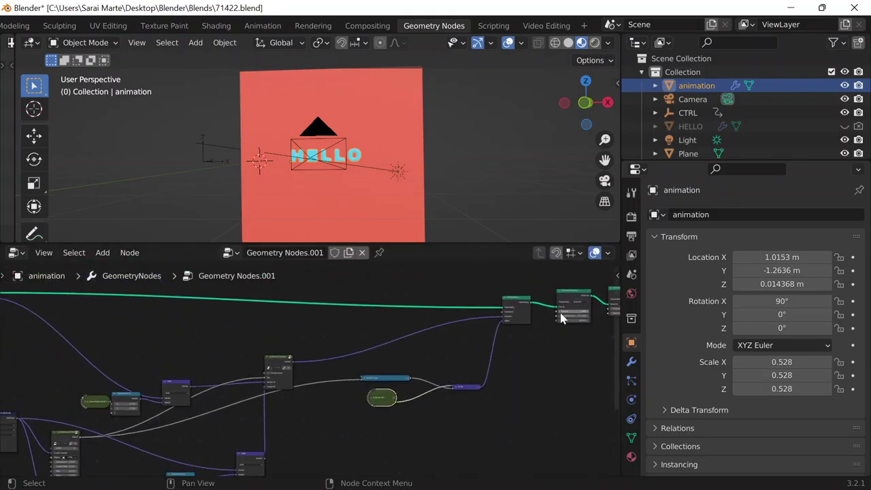
pyautogui.moveTo(532, 396); pyautogui.dragTo(291, 455, button='middle')
pyautogui.scroll(-6, 458, 385)
pyautogui.moveTo(459, 384); pyautogui.dragTo(395, 386, button='middle')
pyautogui.moveTo(282, 330); pyautogui.dragTo(525, 403)
pyautogui.moveTo(281, 351); pyautogui.dragTo(529, 335, button='middle')
pyautogui.moveTo(530, 335); pyautogui.dragTo(372, 354)
pyautogui.moveTo(451, 460); pyautogui.dragTo(500, 413, button='middle')
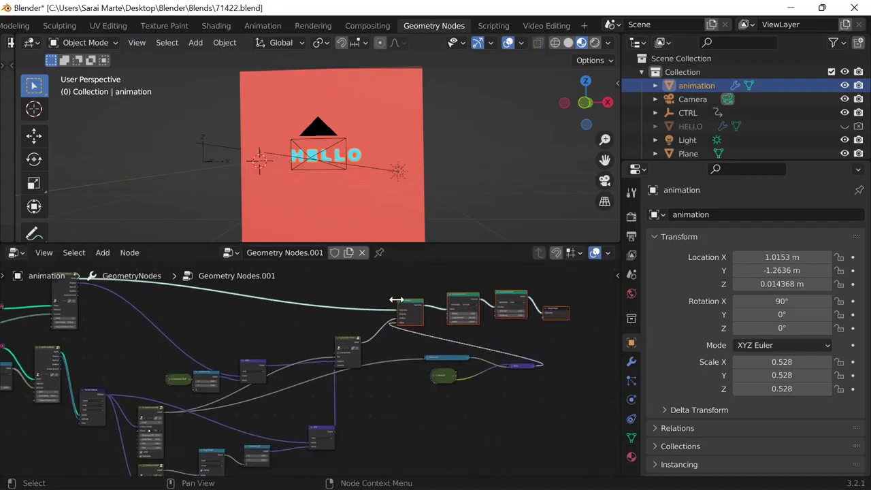
# Collapse two output nodes and move the collapsed lower nodes up and left
pyautogui.click(400, 301)
pyautogui.click(450, 298)
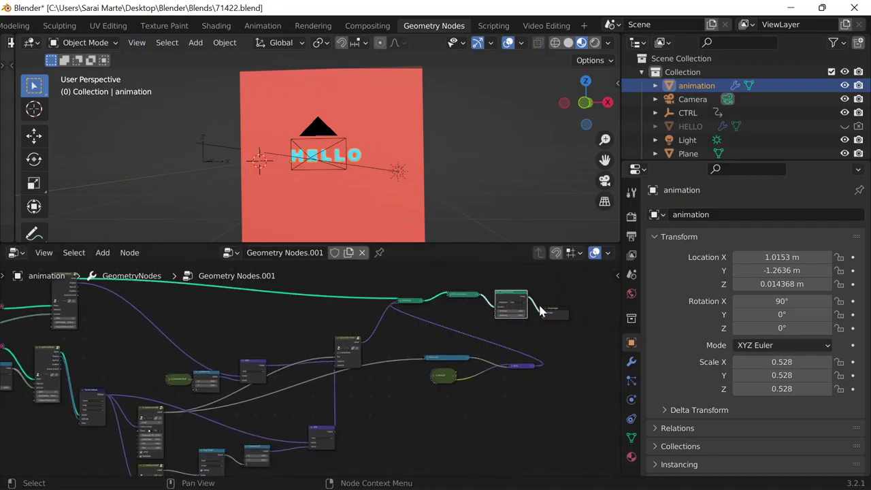
pyautogui.moveTo(548, 405); pyautogui.dragTo(573, 413)
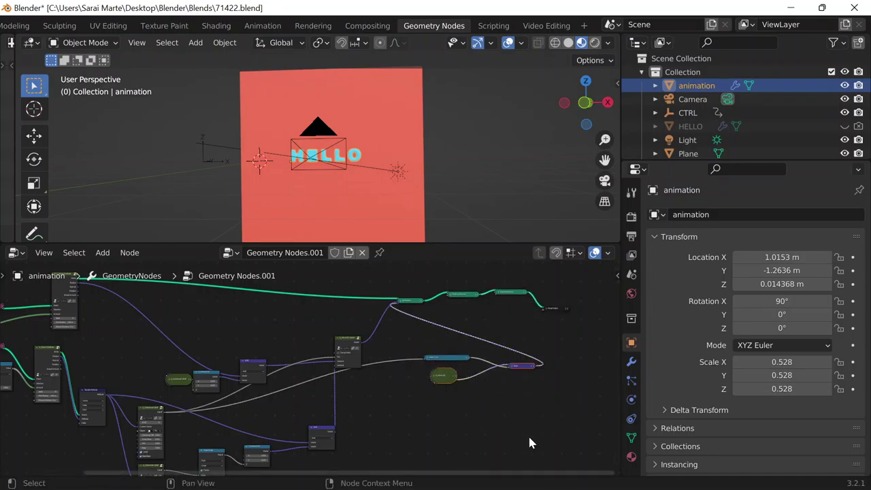
pyautogui.moveTo(535, 438); pyautogui.dragTo(385, 315)
pyautogui.moveTo(443, 358); pyautogui.dragTo(414, 310)
# Collapse G_Mix XYZ Vector and both Add nodes, moving the Add nodes upward
pyautogui.moveTo(415, 366); pyautogui.dragTo(498, 362, button='middle')
pyautogui.scroll(5, 443, 360)
pyautogui.click(471, 325)
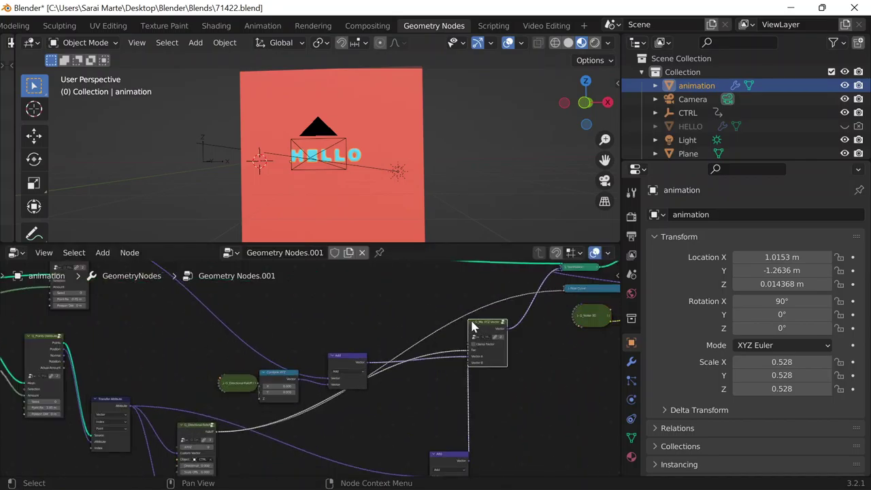
pyautogui.click(472, 322)
pyautogui.click(332, 356)
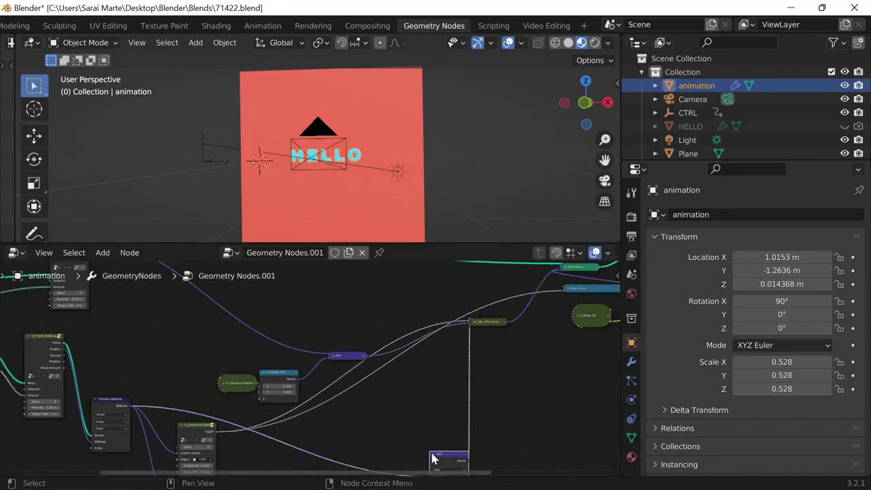
pyautogui.click(432, 456)
pyautogui.moveTo(435, 456); pyautogui.dragTo(476, 344)
pyautogui.moveTo(337, 361); pyautogui.dragTo(436, 313)
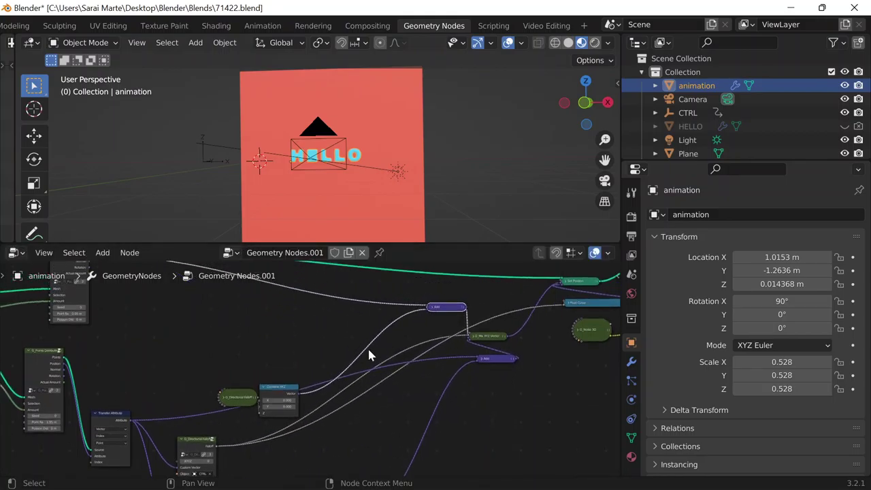
# Collapse Combine XYZ and set it beside the directional falloff node closer to the tree
pyautogui.click(266, 392)
pyautogui.moveTo(281, 389); pyautogui.dragTo(357, 325)
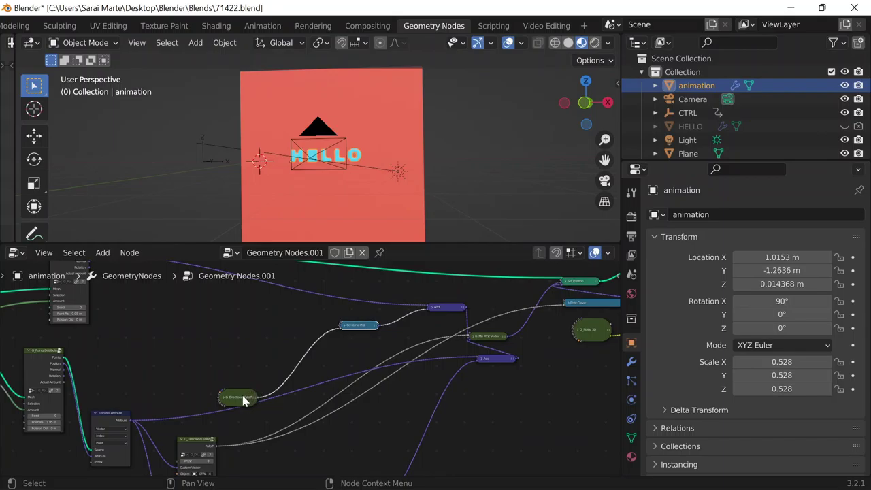
pyautogui.moveTo(234, 399); pyautogui.dragTo(324, 325)
# Select the group of left-hand nodes and shift it to the right
pyautogui.moveTo(257, 380); pyautogui.dragTo(484, 371, button='middle')
pyautogui.scroll(-8, 312, 368)
pyautogui.moveTo(157, 293); pyautogui.dragTo(405, 475)
pyautogui.moveTo(292, 372); pyautogui.dragTo(397, 357)
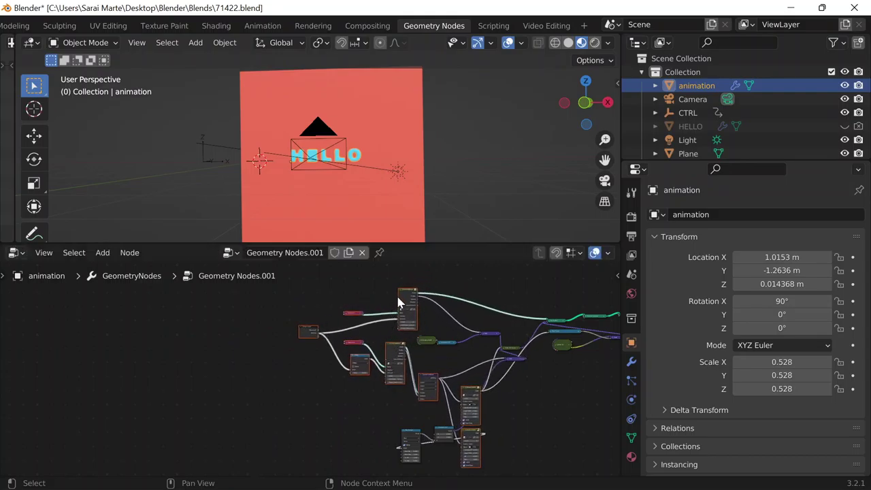
pyautogui.click(401, 298)
# Collapse two more nodes and move them with the two nodes above to the right
pyautogui.click(388, 345)
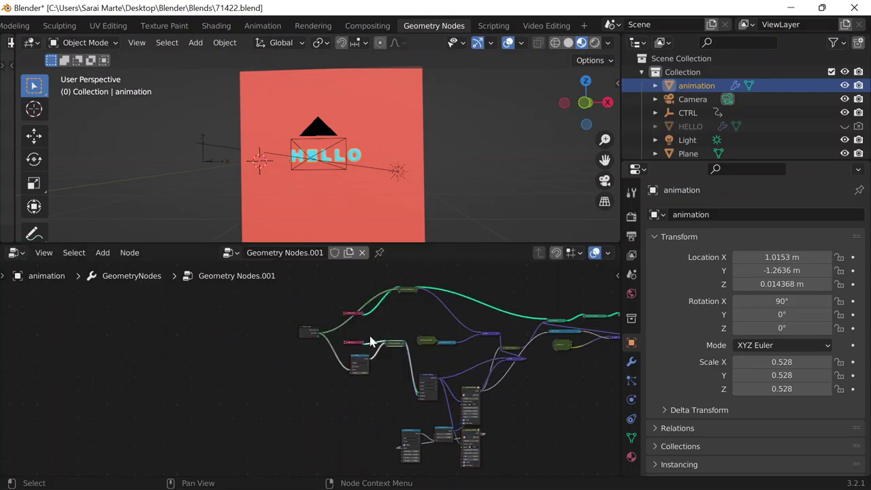
pyautogui.click(315, 333)
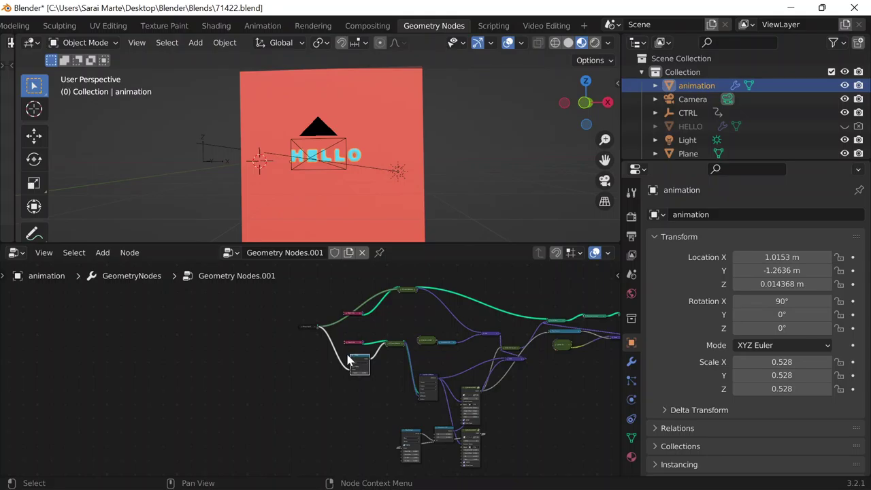
pyautogui.click(466, 393)
pyautogui.moveTo(391, 279); pyautogui.dragTo(446, 413)
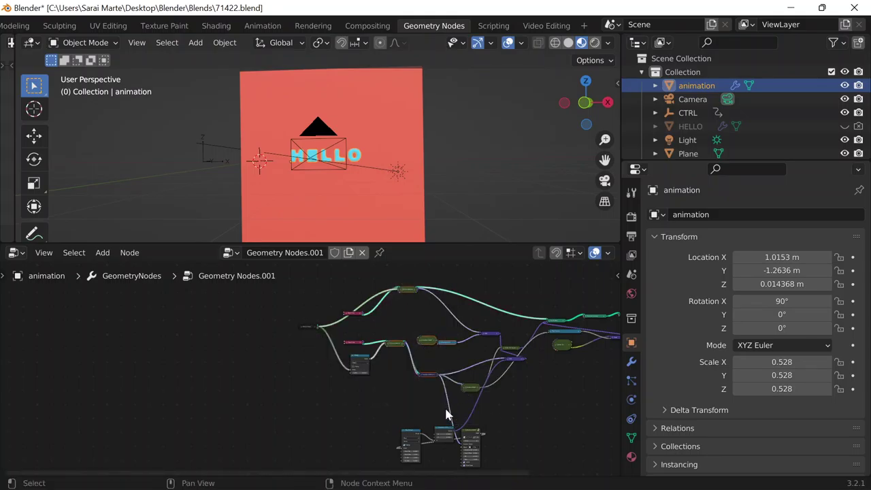
pyautogui.moveTo(423, 338); pyautogui.dragTo(461, 338)
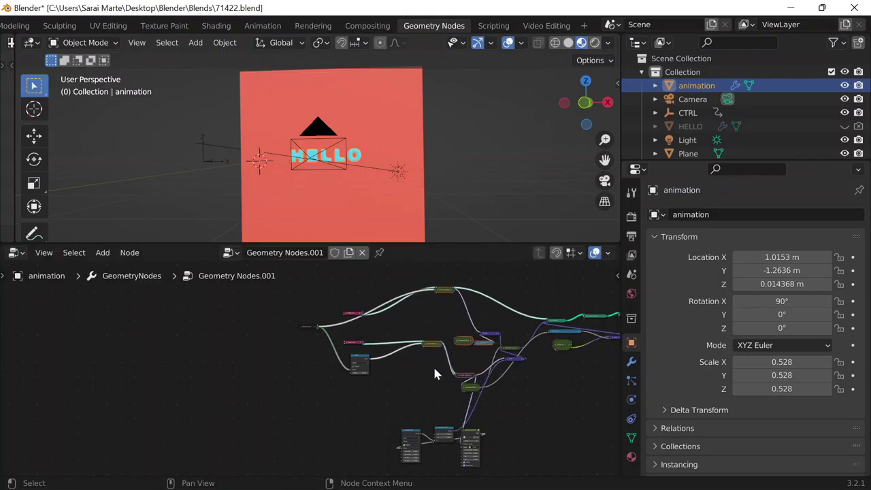
# Move the left group of four nodes right and the three bottom nodes up under the tree
pyautogui.moveTo(282, 279); pyautogui.dragTo(393, 412)
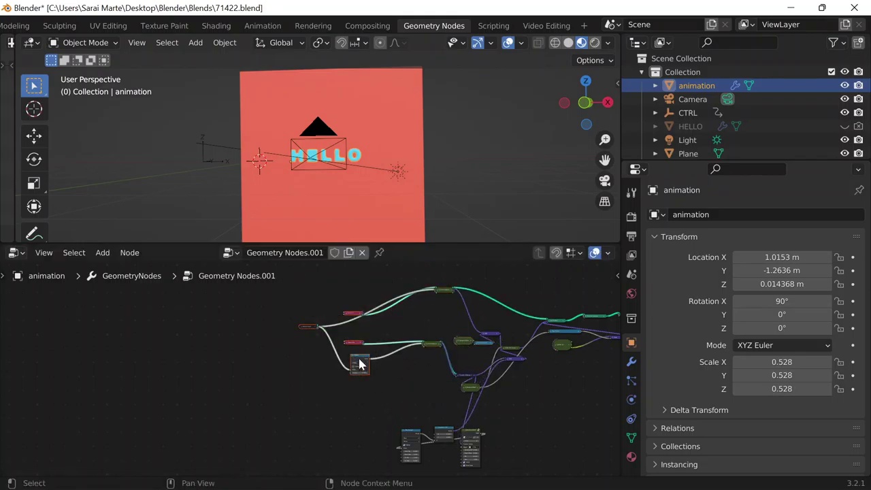
pyautogui.moveTo(360, 366); pyautogui.dragTo(439, 357)
pyautogui.moveTo(414, 402); pyautogui.dragTo(341, 381, button='middle')
pyautogui.moveTo(288, 362); pyautogui.dragTo(487, 461)
pyautogui.moveTo(380, 380); pyautogui.dragTo(407, 349)
pyautogui.scroll(10, 504, 327)
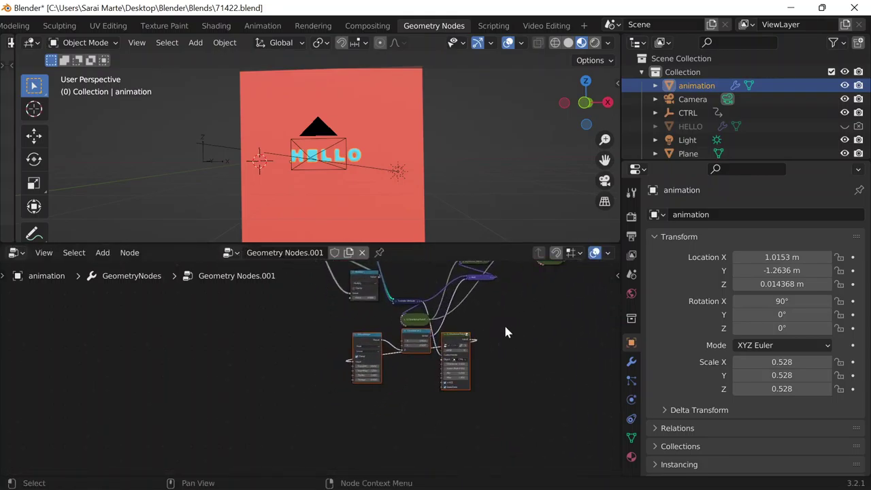
# Collapse Map Range, Combine XYZ and G_Directional Falloff, tucking the falloff under Combine XYZ
pyautogui.moveTo(362, 344); pyautogui.dragTo(264, 439, button='middle')
pyautogui.scroll(6, 237, 398)
pyautogui.moveTo(239, 395); pyautogui.dragTo(237, 335, button='middle')
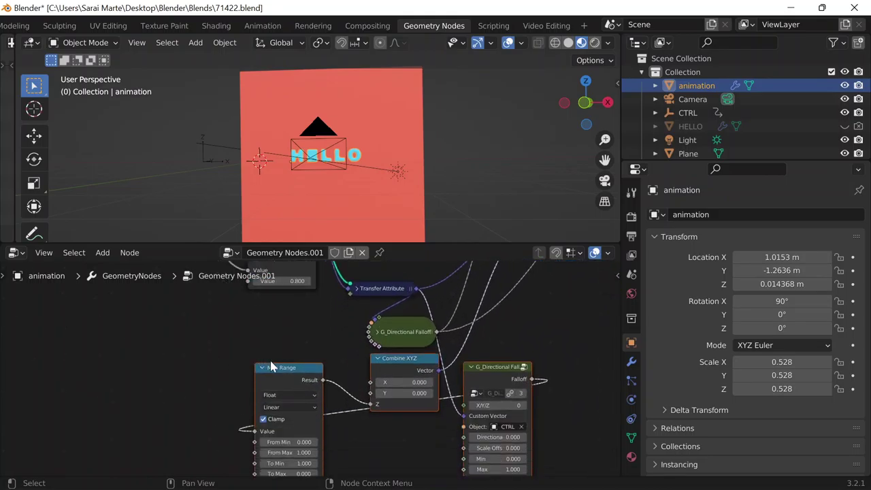
pyautogui.click(262, 368)
pyautogui.click(378, 359)
pyautogui.click(473, 367)
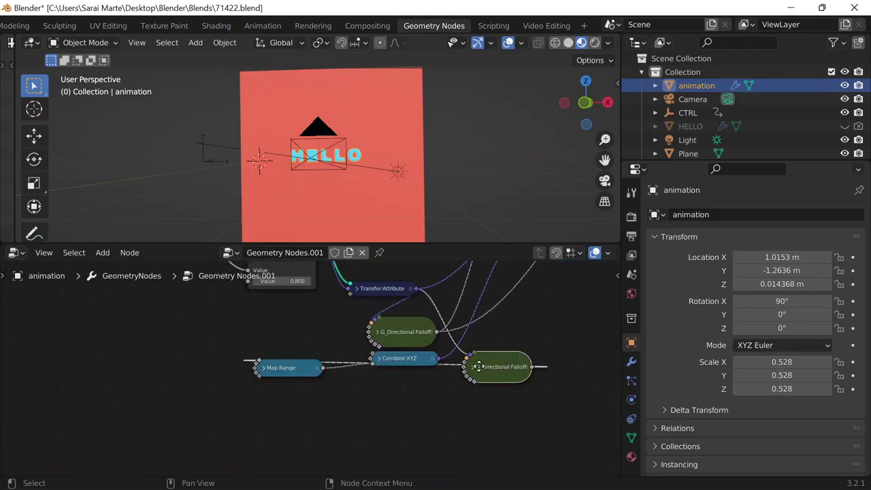
pyautogui.moveTo(477, 365); pyautogui.dragTo(388, 385)
pyautogui.moveTo(289, 369); pyautogui.dragTo(318, 298)
pyautogui.moveTo(260, 367); pyautogui.dragTo(214, 443, button='middle')
# Collapse the Multiply node and place Group Input beside the Object Info nodes
pyautogui.scroll(-3, 214, 442)
pyautogui.click(213, 326)
pyautogui.moveTo(216, 328); pyautogui.dragTo(239, 347)
pyautogui.scroll(-2, 326, 327)
pyautogui.moveTo(323, 350); pyautogui.dragTo(313, 392, button='middle')
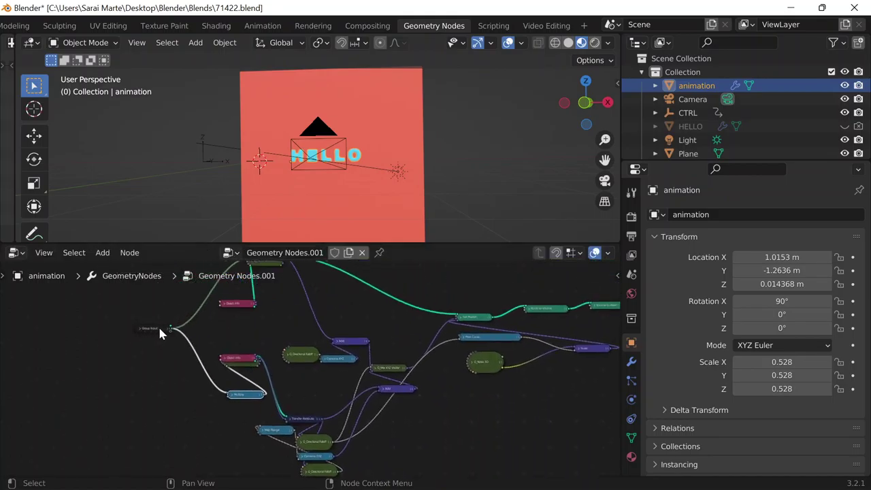
pyautogui.moveTo(158, 324); pyautogui.dragTo(373, 386)
# Pull the right-hand nodes, including Group Output, in close after Volume to Mesh
pyautogui.scroll(-1, 318, 319)
pyautogui.click(324, 328)
pyautogui.scroll(-2, 265, 288)
pyautogui.moveTo(217, 276); pyautogui.dragTo(305, 325)
pyautogui.scroll(-1, 436, 331)
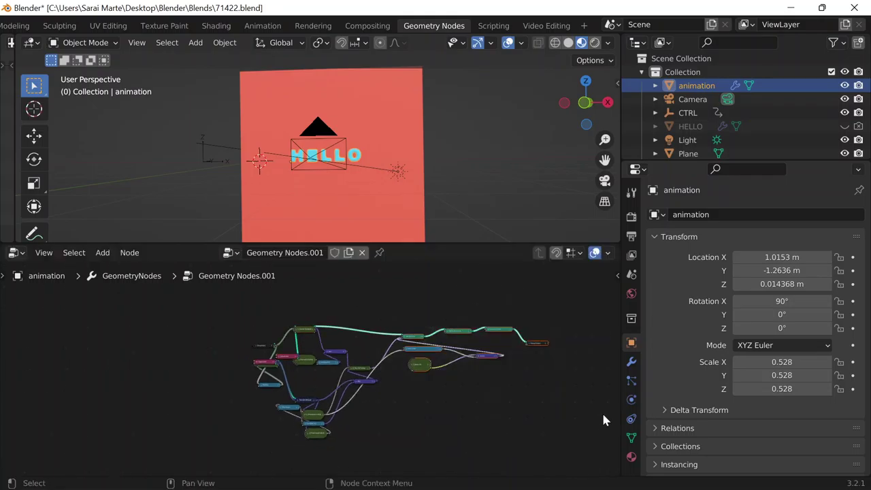
pyautogui.moveTo(531, 344); pyautogui.dragTo(478, 330)
# Deselect all nodes and raise the area border to enlarge the node editor
pyautogui.scroll(4, 438, 367)
pyautogui.scroll(4, 443, 371)
pyautogui.click(517, 389)
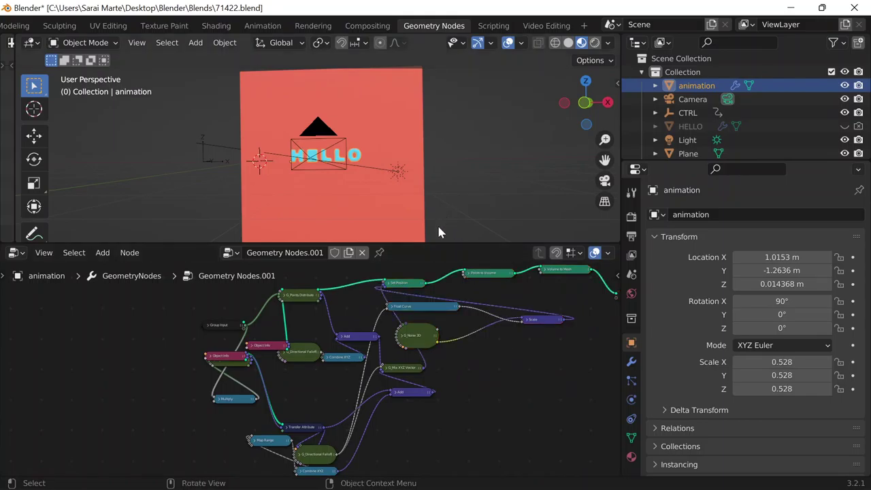
pyautogui.moveTo(439, 242); pyautogui.dragTo(439, 127)
pyautogui.scroll(3, 476, 293)
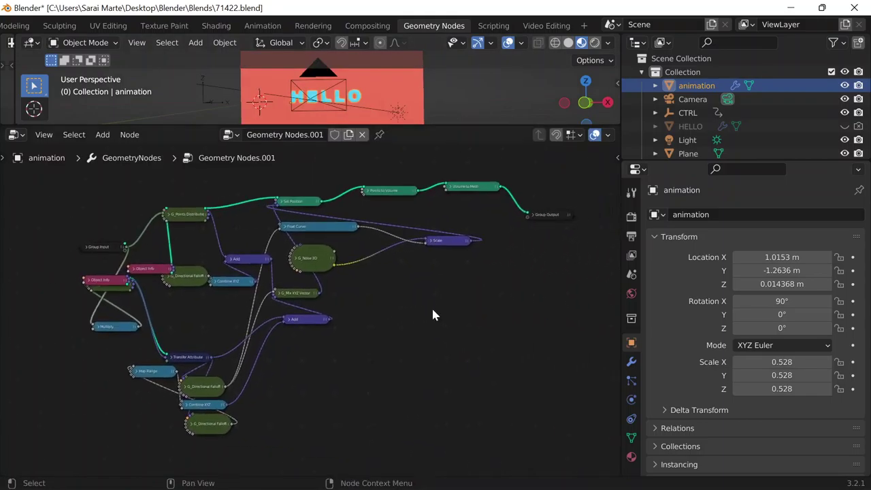
# Lift the Object Info node clear of G_Points Distribute, then pan to the Group Output node
pyautogui.moveTo(433, 380); pyautogui.dragTo(540, 378, button='middle')
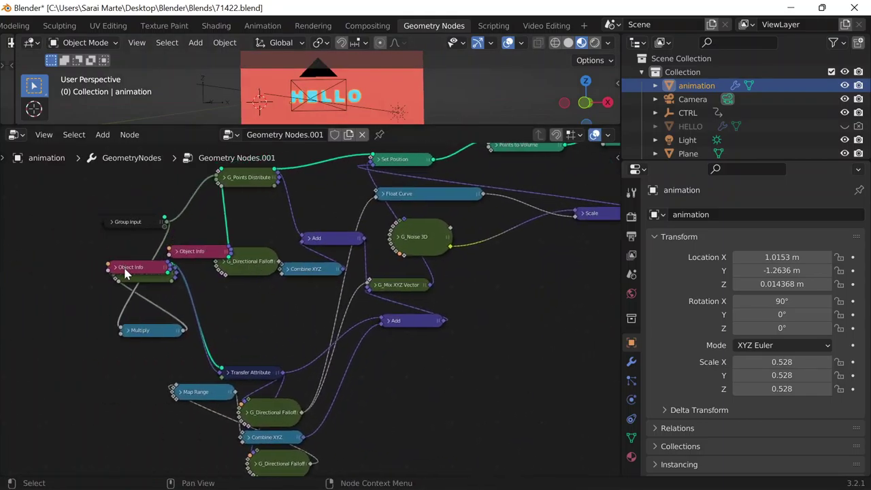
pyautogui.moveTo(125, 273); pyautogui.dragTo(121, 258)
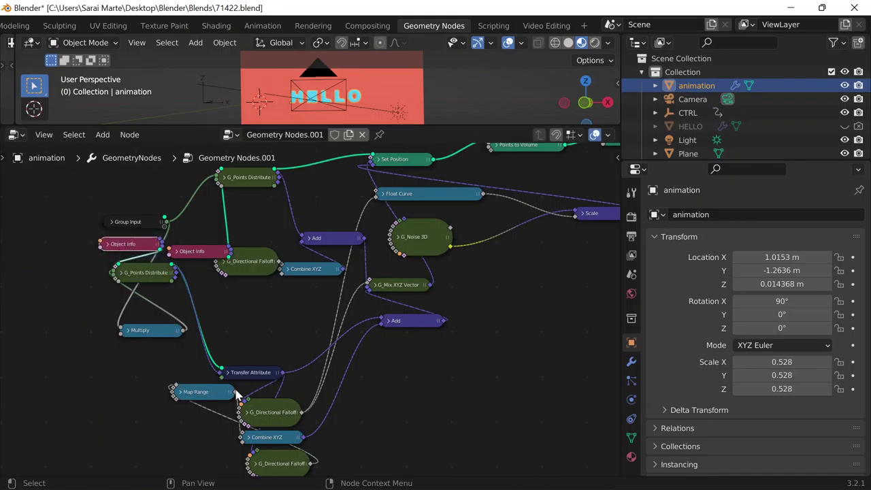
pyautogui.scroll(-1, 374, 366)
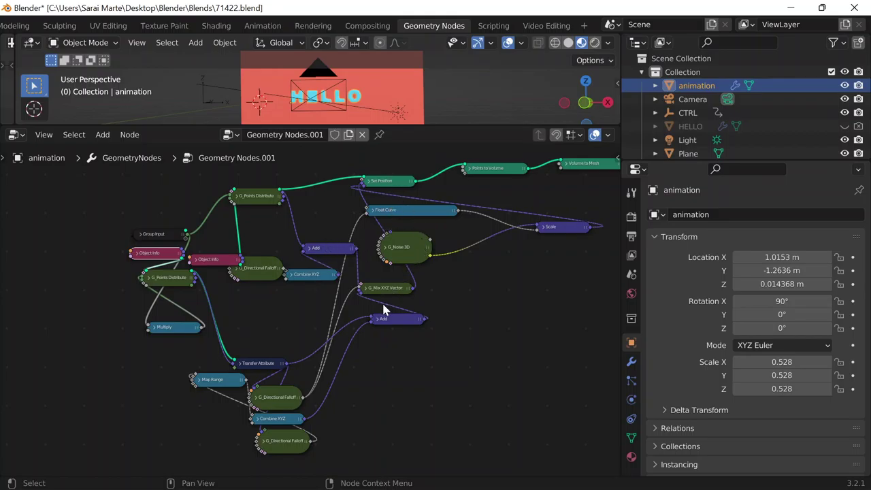
pyautogui.moveTo(538, 256); pyautogui.dragTo(378, 329, button='middle')
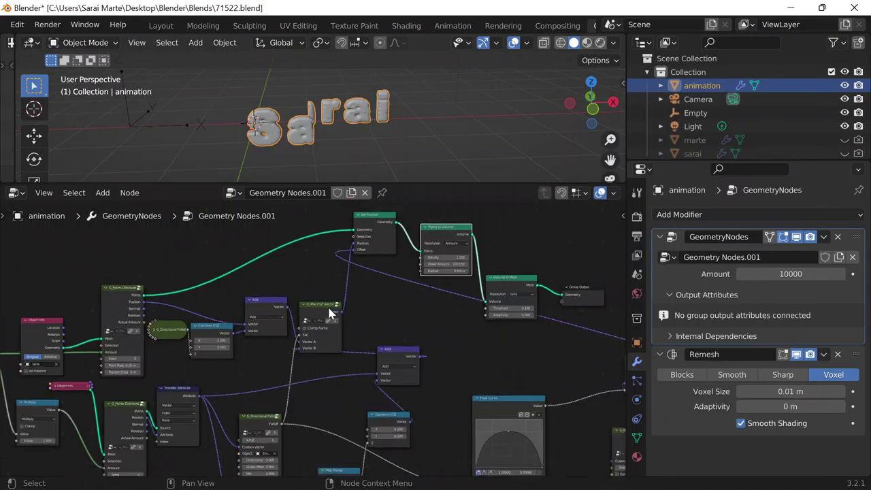
pyautogui.moveTo(329, 311); pyautogui.dragTo(397, 229, button='middle')
pyautogui.scroll(-2, 348, 285)
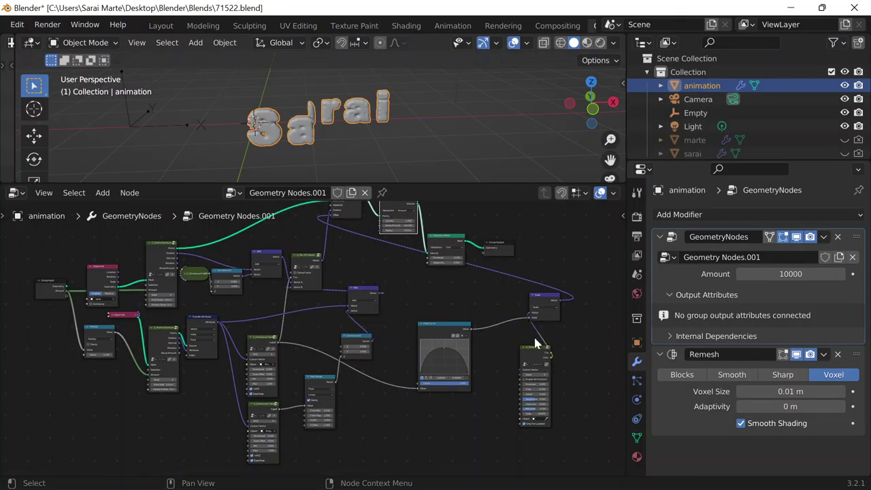
pyautogui.moveTo(569, 249); pyautogui.dragTo(522, 266, button='middle')
pyautogui.moveTo(578, 482)
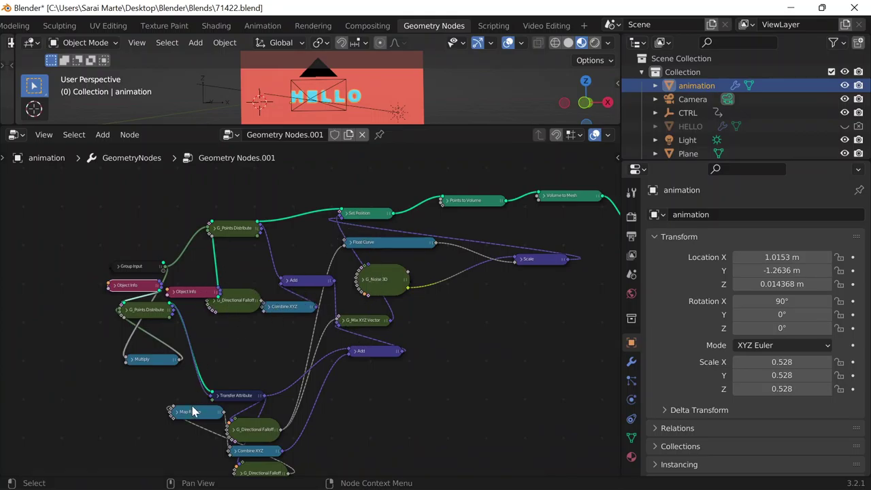
# Move the Group Input and Object Info nodes up and to the left
pyautogui.moveTo(317, 455); pyautogui.dragTo(337, 431, button='middle')
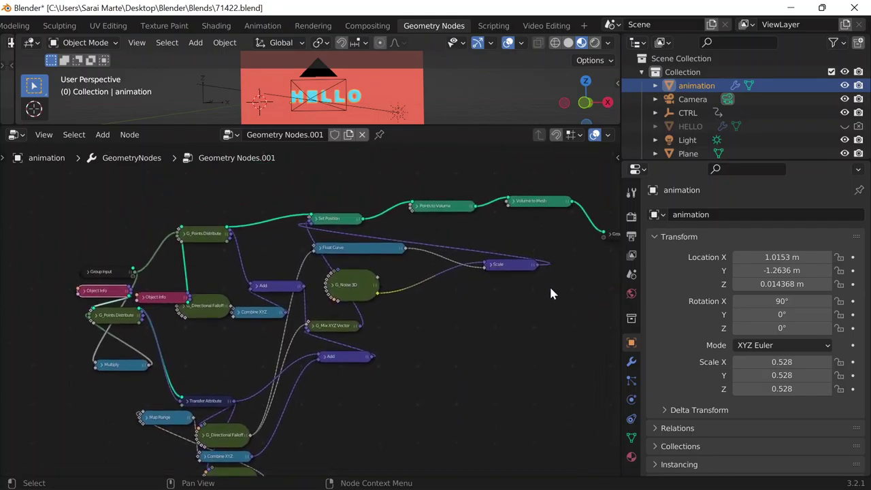
pyautogui.moveTo(551, 293); pyautogui.dragTo(486, 321, button='middle')
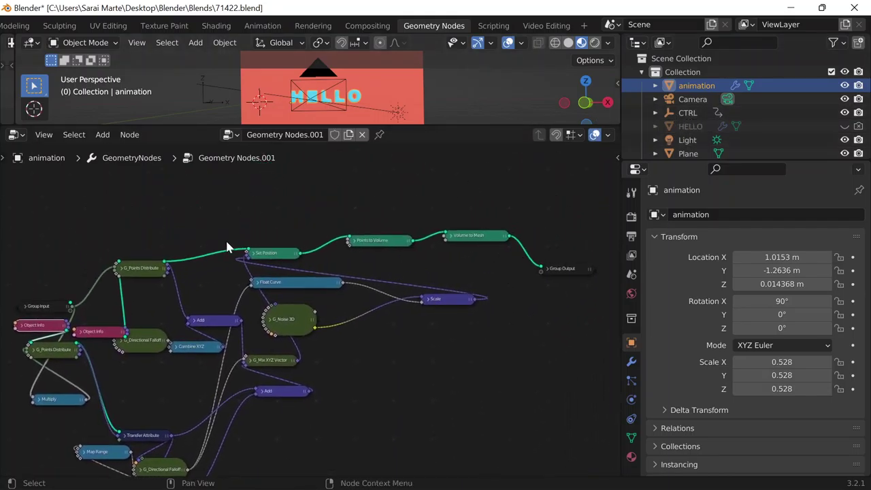
pyautogui.moveTo(475, 387); pyautogui.dragTo(506, 370, button='middle')
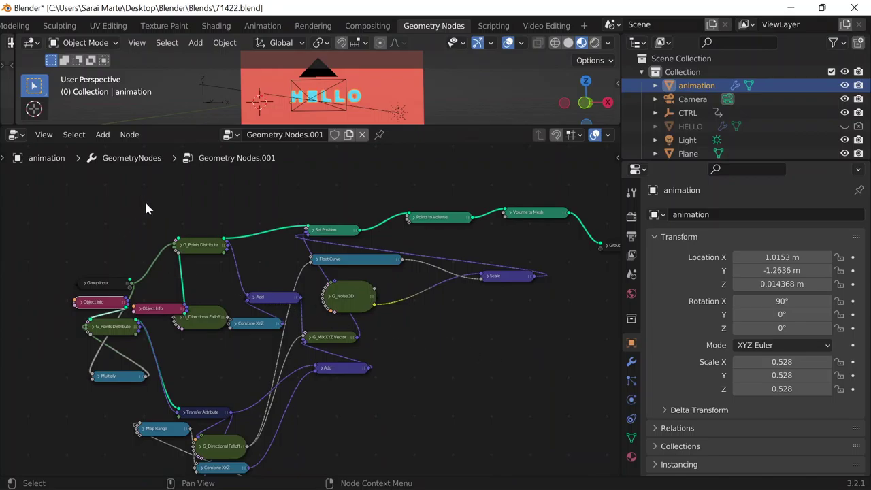
pyautogui.scroll(3, 109, 255)
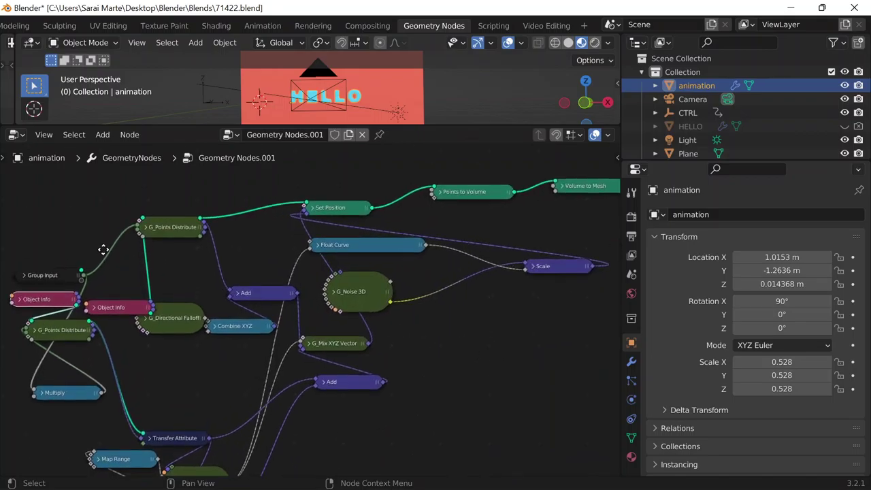
pyautogui.moveTo(102, 245); pyautogui.dragTo(30, 219)
pyautogui.moveTo(89, 265); pyautogui.dragTo(22, 254)
pyautogui.moveTo(165, 273); pyautogui.dragTo(61, 239)
# Check the G_Points Distribute settings, then collapse and move both Points Distribute nodes left
pyautogui.click(95, 298)
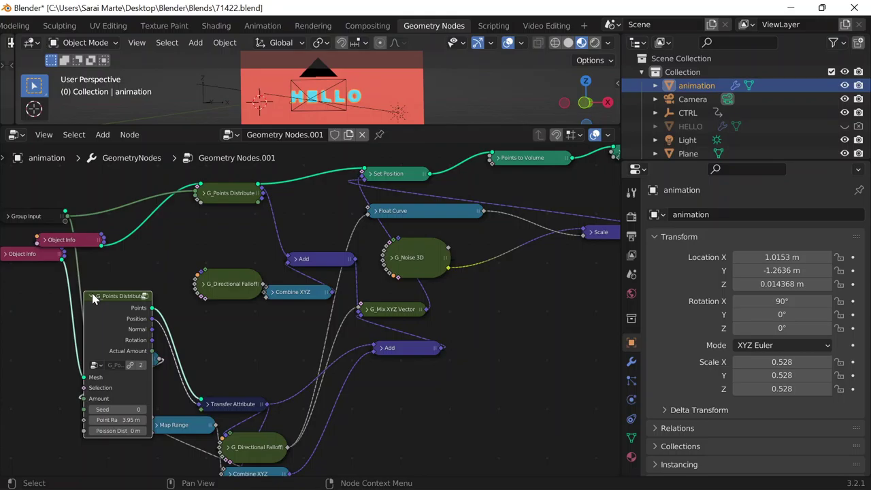
pyautogui.click(93, 298)
pyautogui.moveTo(102, 297); pyautogui.dragTo(38, 291)
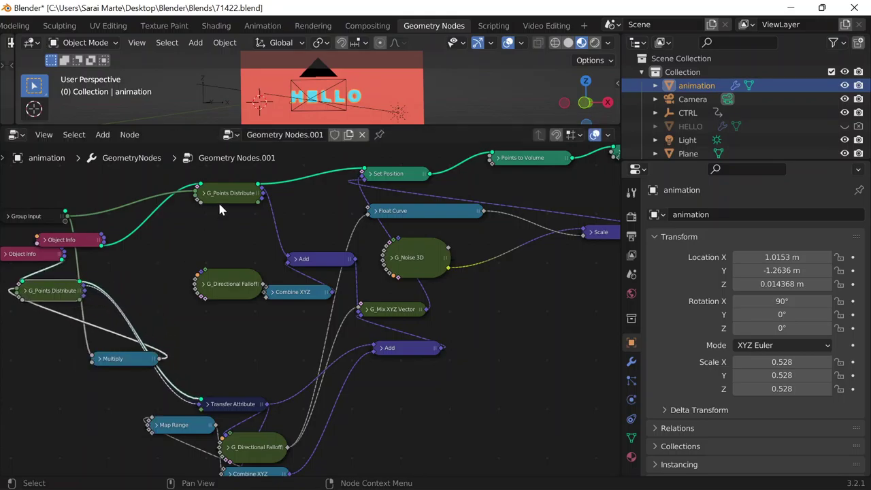
pyautogui.moveTo(219, 204); pyautogui.dragTo(139, 194)
pyautogui.moveTo(212, 195); pyautogui.dragTo(104, 179)
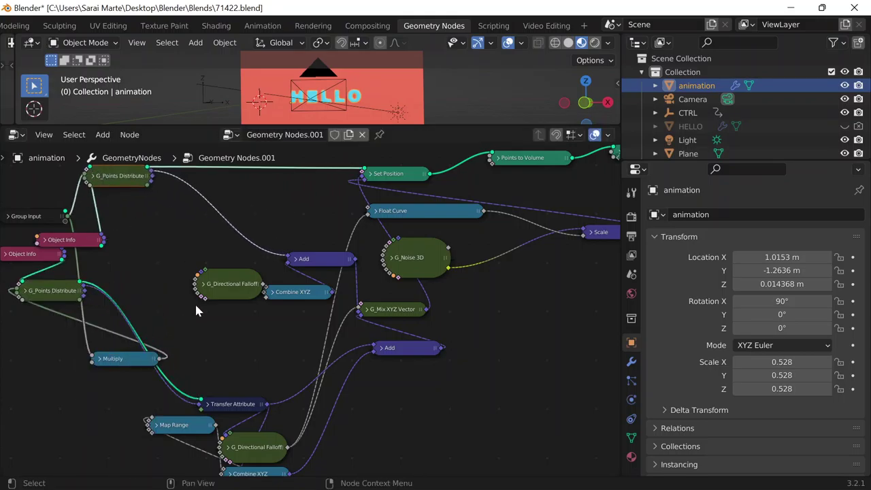
# Shift G_Directional Falloff and Multiply left, and inspect then re-collapse Map Range
pyautogui.moveTo(242, 283); pyautogui.dragTo(201, 275)
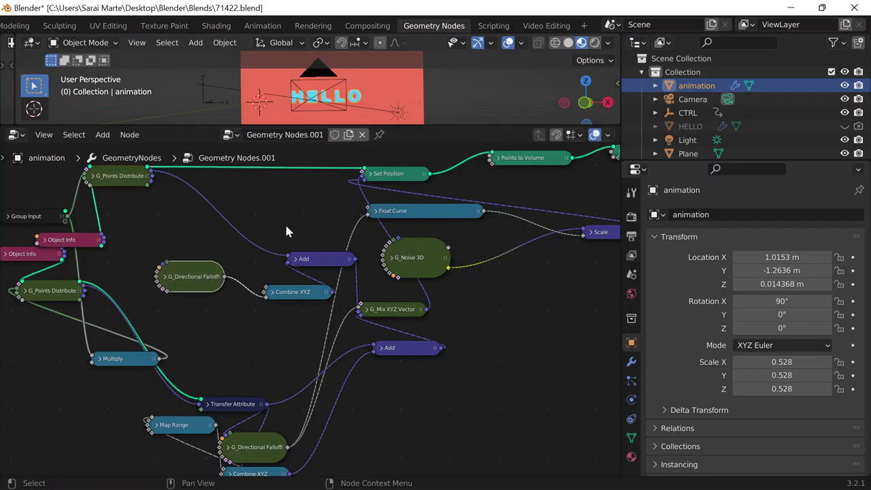
pyautogui.moveTo(121, 368); pyautogui.dragTo(98, 360)
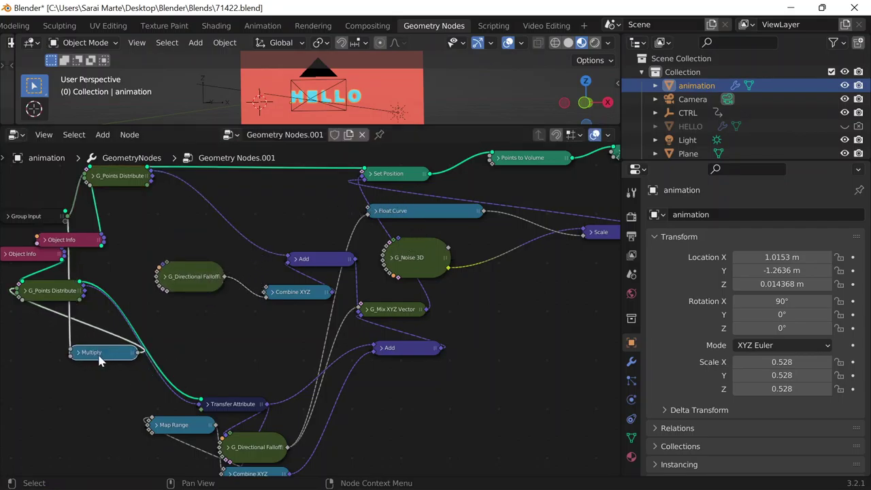
pyautogui.click(159, 425)
pyautogui.moveTo(202, 380); pyautogui.dragTo(213, 291, button='middle')
pyautogui.click(164, 335)
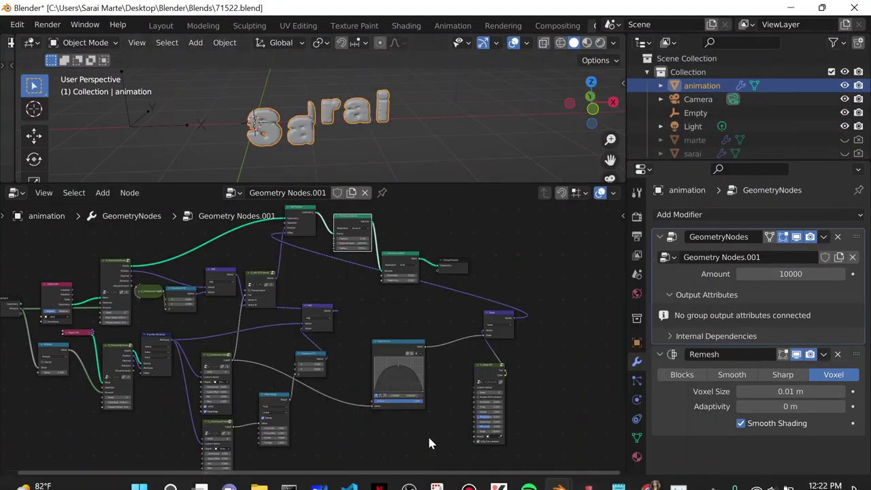
pyautogui.scroll(4, 424, 339)
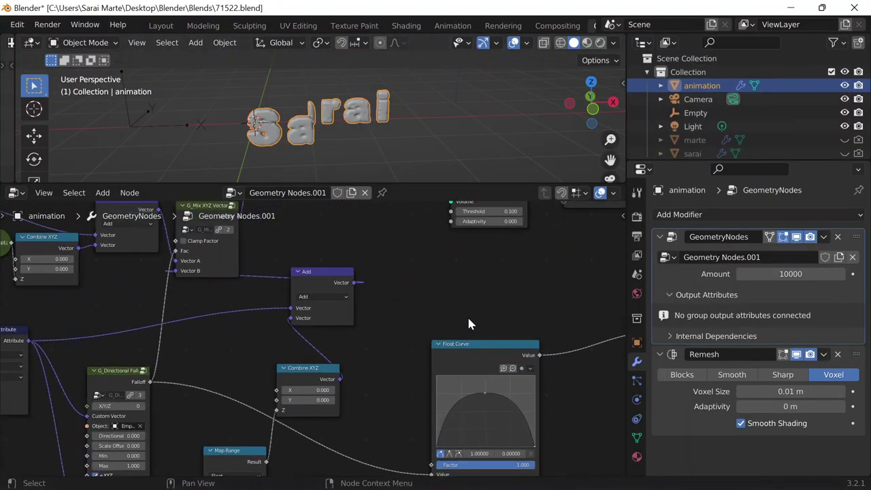
# Pan around the Sarai node tree and nudge the Transfer Attribute node right
pyautogui.moveTo(468, 315); pyautogui.dragTo(533, 255, button='middle')
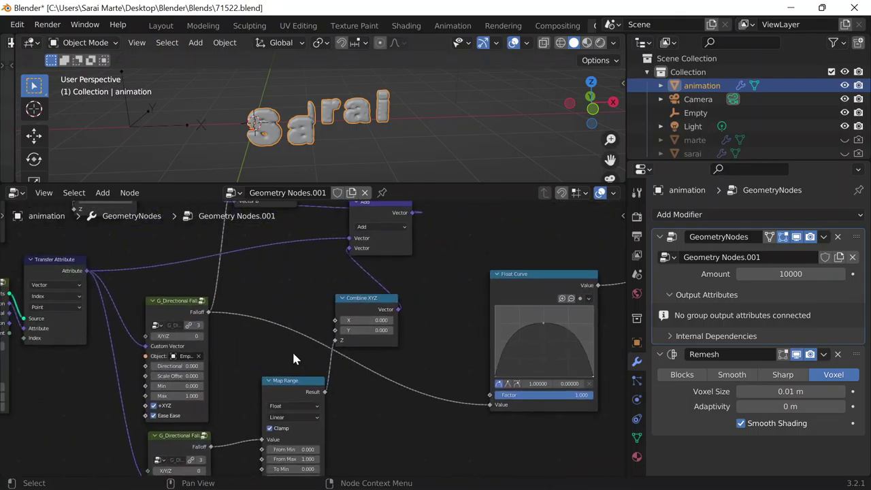
pyautogui.moveTo(293, 353); pyautogui.dragTo(421, 363, button='middle')
pyautogui.scroll(2, 313, 308)
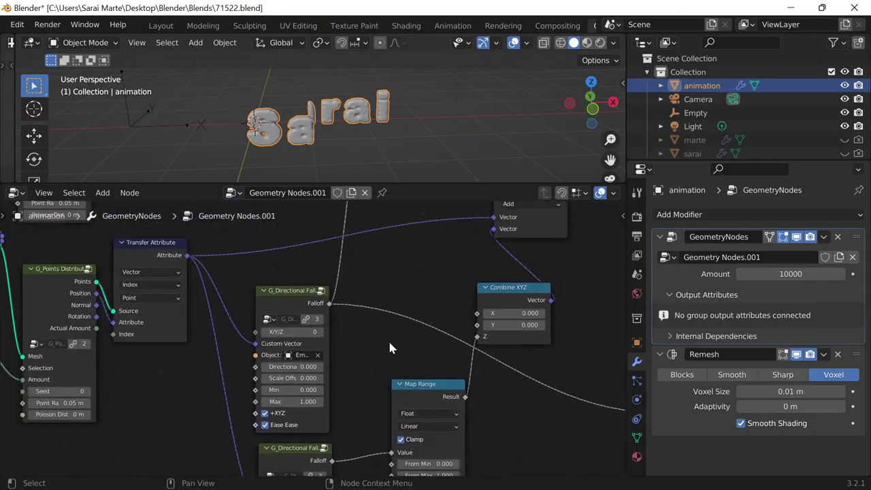
pyautogui.scroll(-2, 375, 346)
pyautogui.moveTo(368, 362); pyautogui.dragTo(422, 358, button='middle')
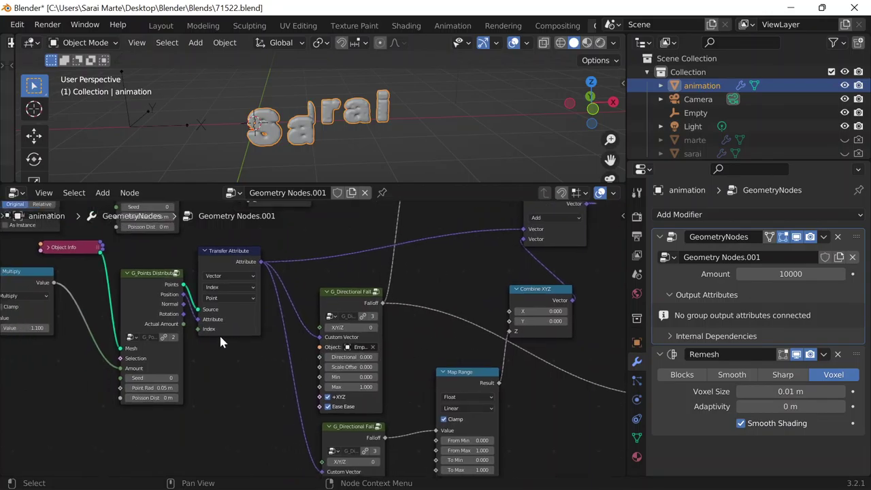
pyautogui.moveTo(247, 250); pyautogui.dragTo(271, 245)
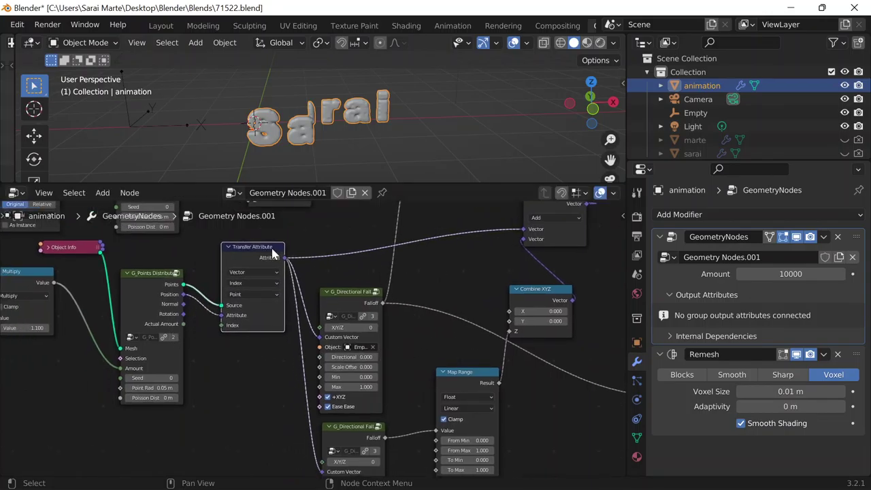
pyautogui.moveTo(274, 272); pyautogui.dragTo(451, 352, button='middle')
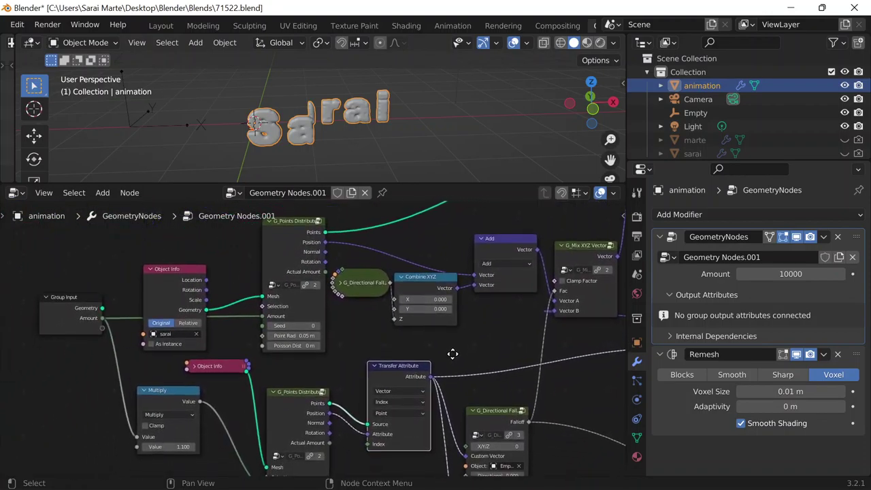
# Move G_Directional Falloff up, Object Info up-left and Multiply left
pyautogui.click(342, 284)
pyautogui.moveTo(349, 283); pyautogui.dragTo(349, 260)
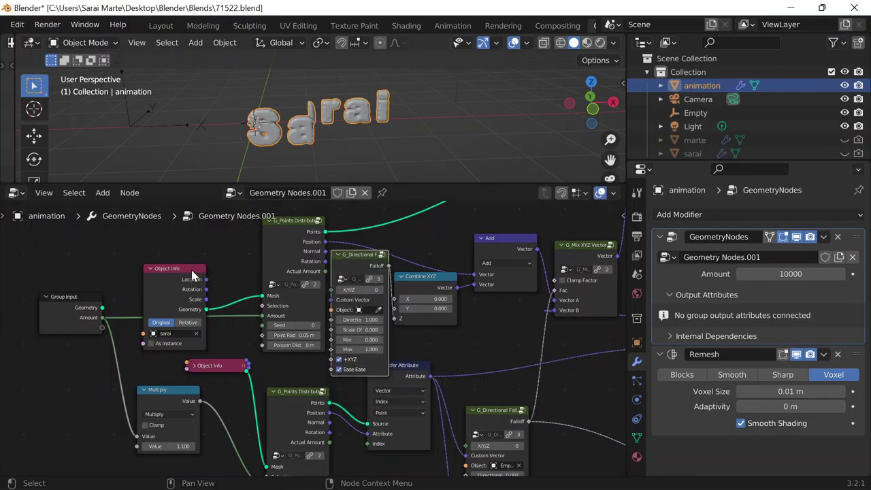
pyautogui.scroll(-2, 191, 267)
pyautogui.moveTo(205, 288); pyautogui.dragTo(170, 255)
pyautogui.moveTo(185, 379); pyautogui.dragTo(147, 370)
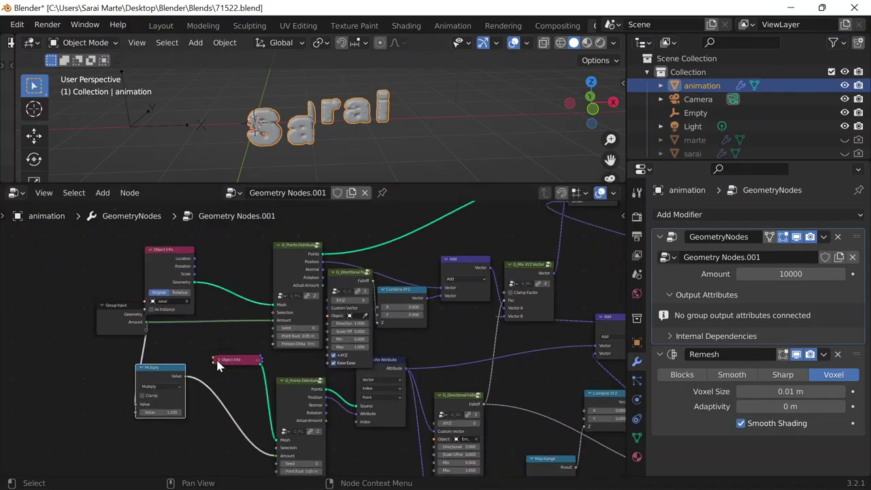
# Collapse both Object Info nodes, stacking the marte one below the other
pyautogui.click(216, 358)
pyautogui.click(150, 250)
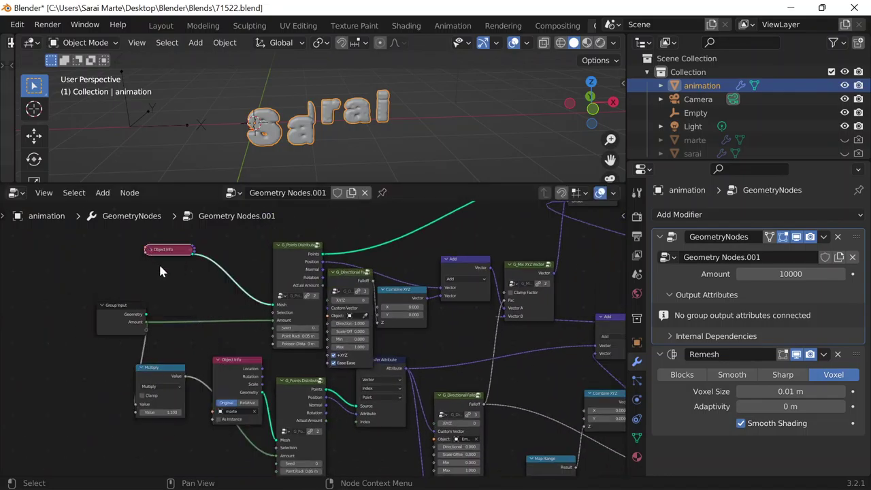
pyautogui.click(218, 360)
pyautogui.moveTo(235, 361); pyautogui.dragTo(174, 285)
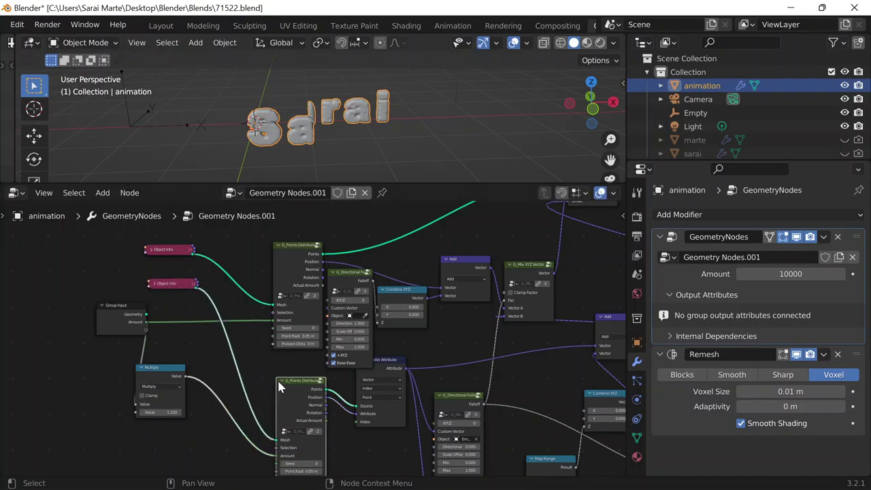
# Collapse both G_Points Distribute nodes and move them to the left
pyautogui.click(280, 380)
pyautogui.moveTo(298, 380); pyautogui.dragTo(208, 314)
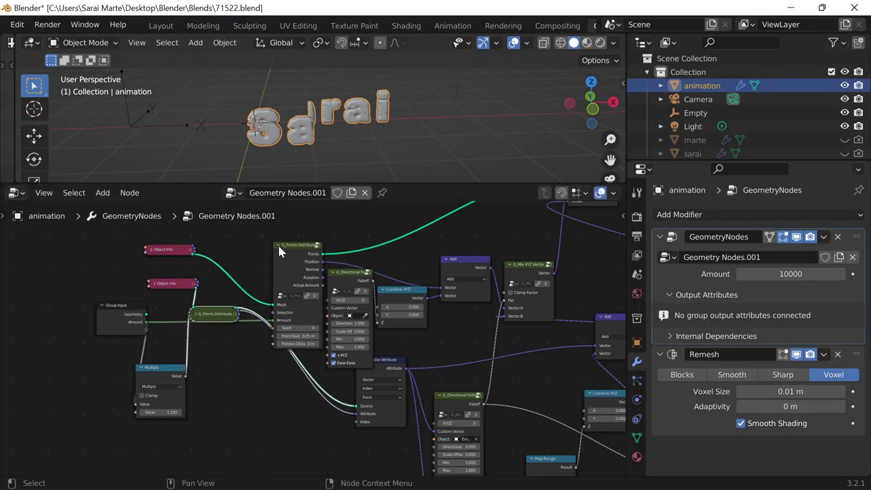
pyautogui.click(278, 245)
pyautogui.moveTo(293, 247); pyautogui.dragTo(236, 254)
# Slide the G_Directional Falloff node further left after cancelling a stray link
pyautogui.moveTo(372, 280); pyautogui.dragTo(310, 277)
pyautogui.press('Escape')
pyautogui.scroll(3, 380, 271)
pyautogui.moveTo(380, 270); pyautogui.dragTo(222, 268, button='middle')
# Return to the HELLO reference Blender window and select its G_Directional Falloff node
pyautogui.click(649, 474)
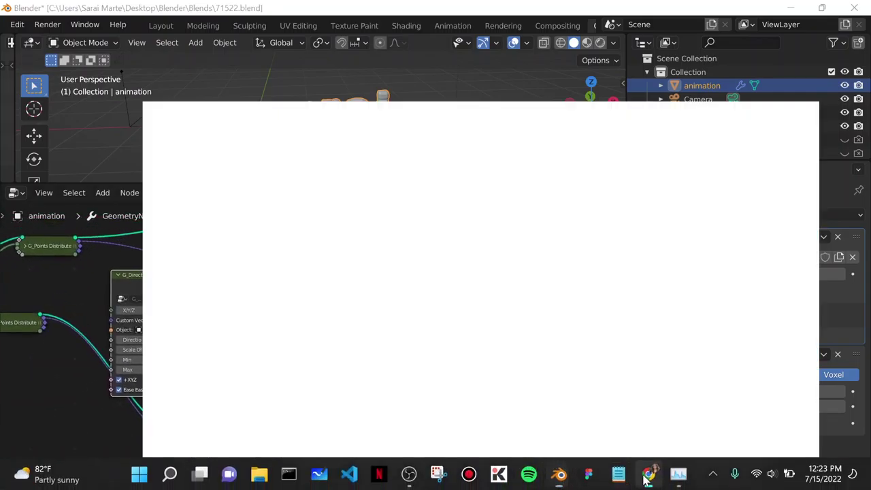
pyautogui.moveTo(559, 474)
pyautogui.click(616, 410)
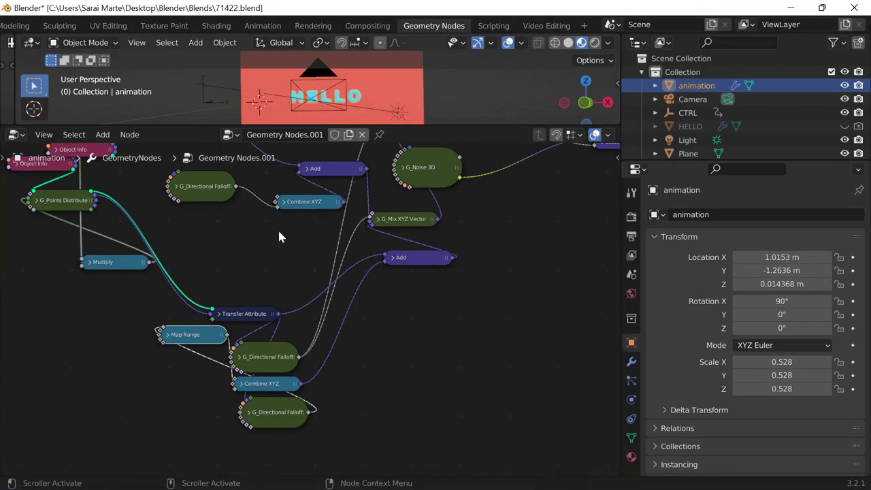
pyautogui.moveTo(279, 237); pyautogui.dragTo(290, 348, button='middle')
pyautogui.click(196, 303)
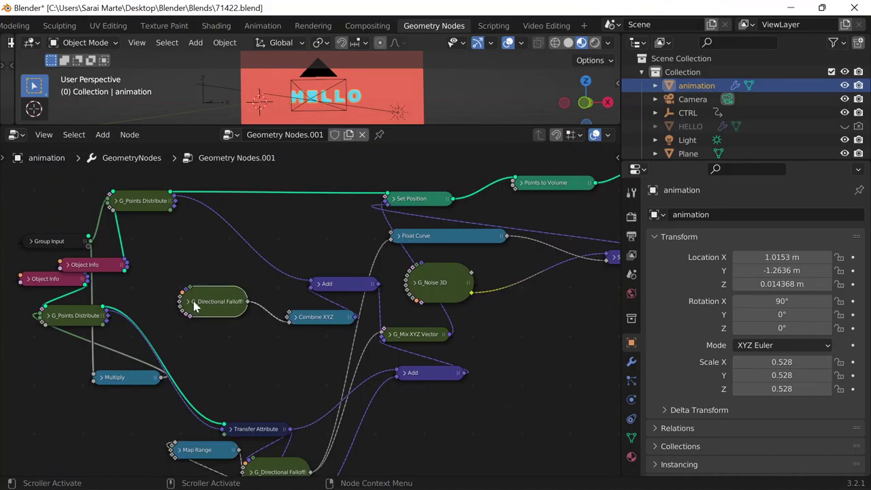
# Expand G_Directional Falloff and Combine XYZ, moving each up and left
pyautogui.click(192, 303)
pyautogui.moveTo(221, 308); pyautogui.dragTo(202, 260)
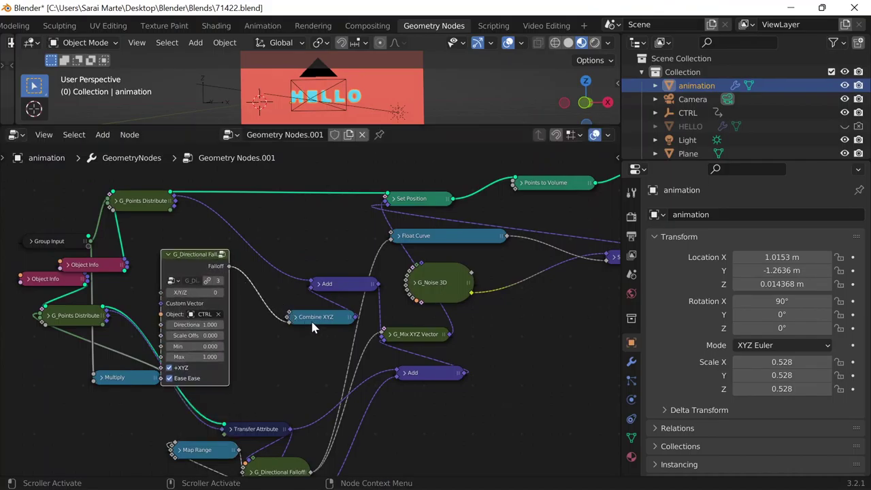
pyautogui.scroll(2, 313, 328)
pyautogui.click(320, 324)
pyautogui.click(292, 320)
pyautogui.moveTo(305, 313); pyautogui.dragTo(267, 296)
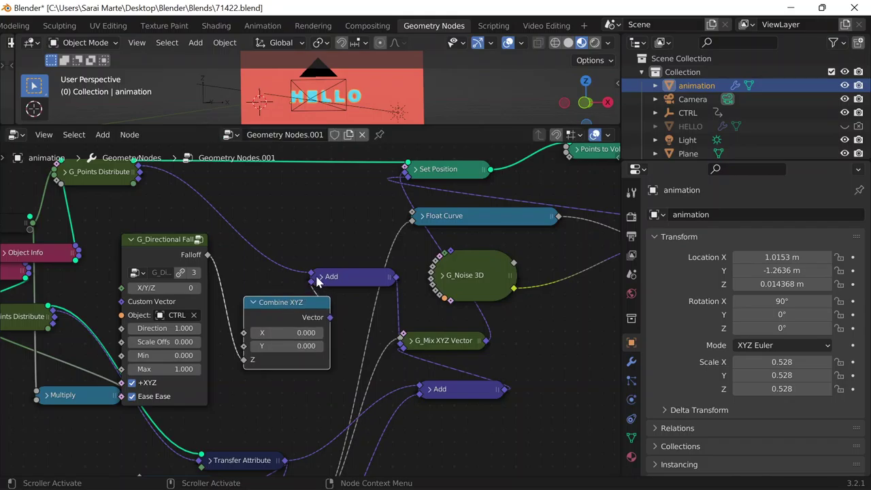
# Expand the Add and G_Mix XYZ Vector nodes, placing Add above Combine XYZ
pyautogui.click(320, 277)
pyautogui.moveTo(347, 281)
pyautogui.mouseDown(button='middle')
pyautogui.moveTo(369, 240)
pyautogui.moveTo(343, 273)
pyautogui.mouseUp(button='middle')
pyautogui.moveTo(344, 272); pyautogui.dragTo(332, 209)
pyautogui.click(401, 328)
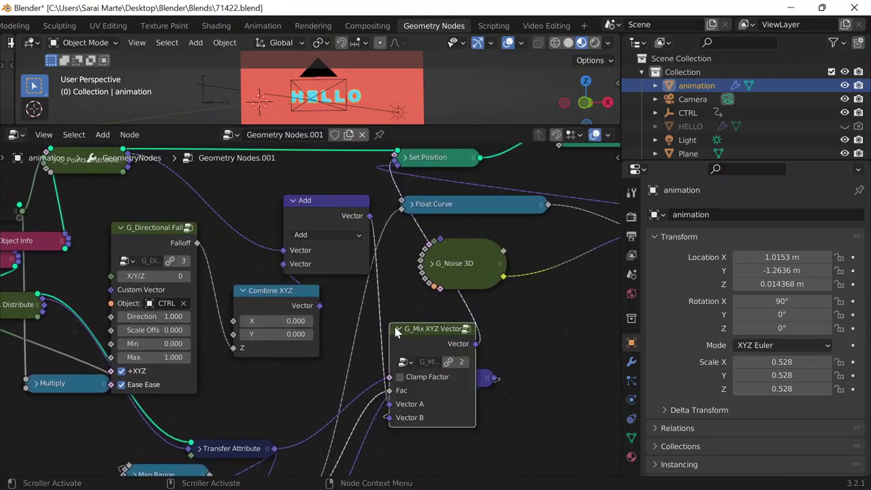
pyautogui.moveTo(415, 332); pyautogui.dragTo(464, 304)
pyautogui.moveTo(270, 293); pyautogui.dragTo(246, 302)
pyautogui.scroll(-2, 347, 301)
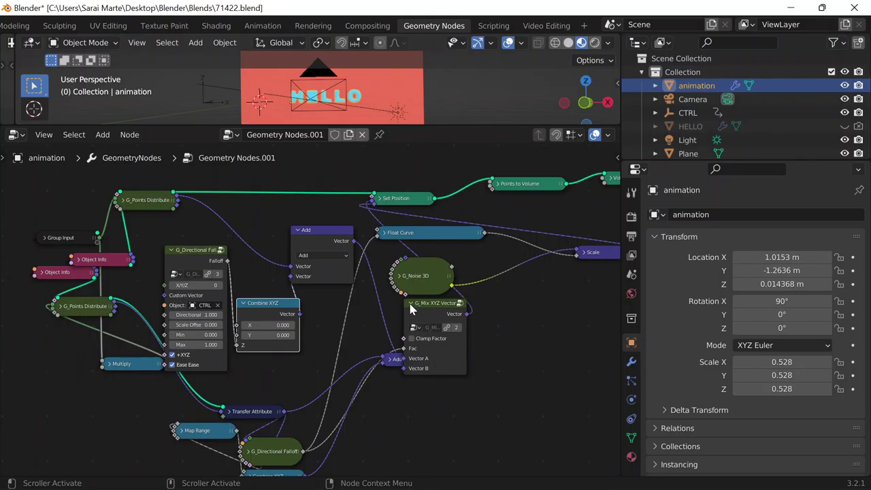
pyautogui.moveTo(574, 474)
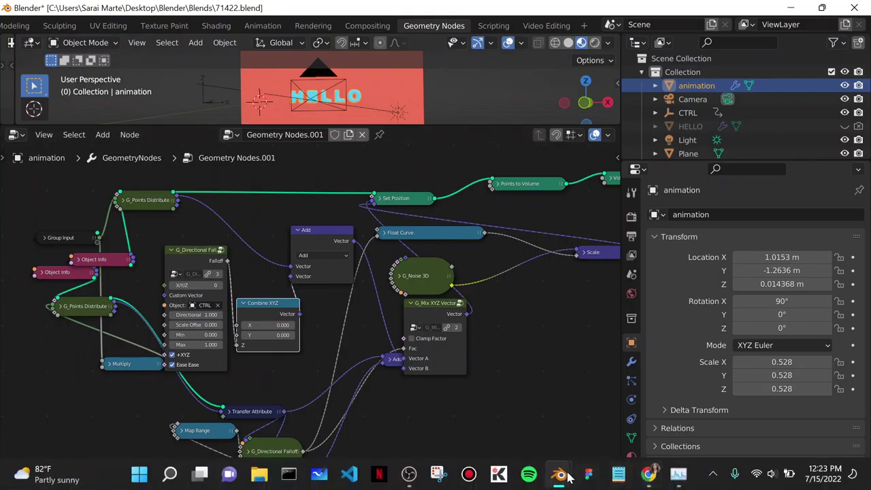
pyautogui.moveTo(553, 427)
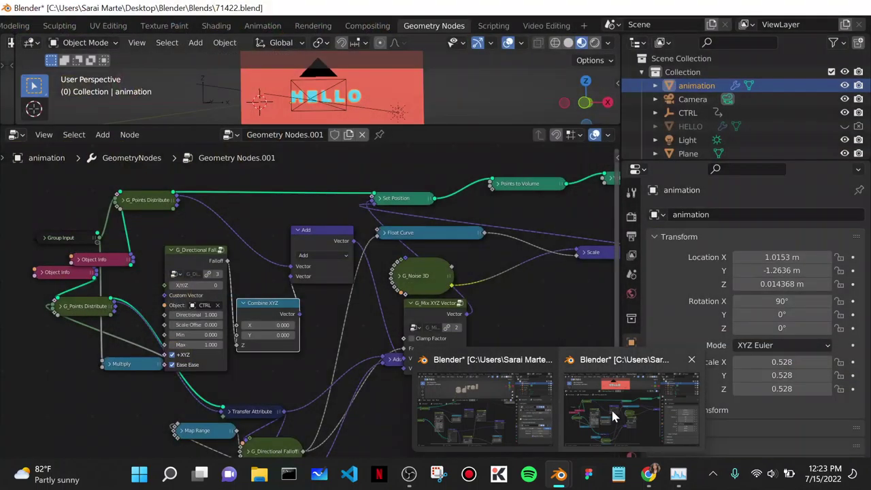
pyautogui.moveTo(531, 412)
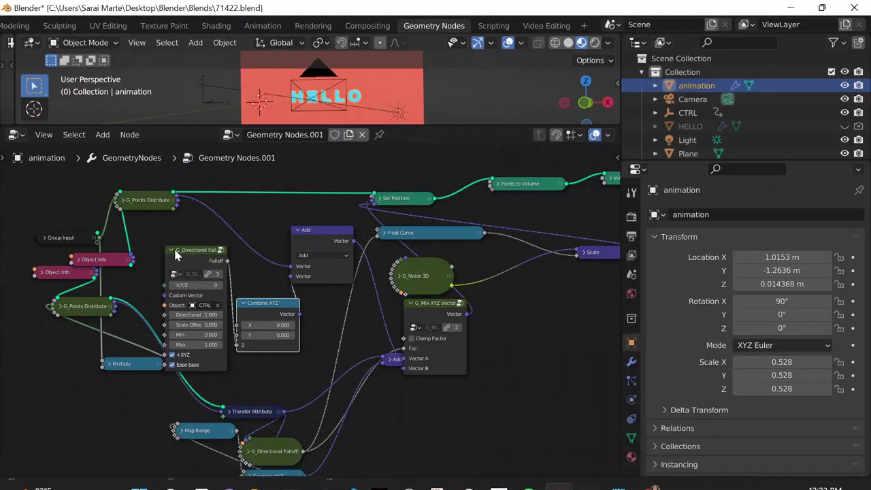
# Collapse the G_Directional Falloff, Combine XYZ and Add nodes and stack them together
pyautogui.click(172, 250)
pyautogui.click(243, 303)
pyautogui.moveTo(265, 303); pyautogui.dragTo(207, 296)
pyautogui.click(294, 231)
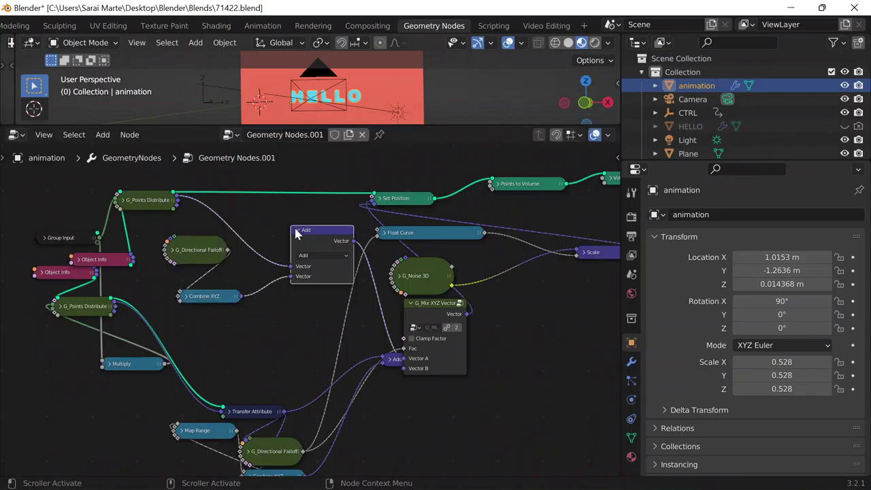
pyautogui.click(298, 230)
pyautogui.moveTo(319, 234); pyautogui.dragTo(191, 221)
# Reposition G_Mix XYZ Vector to the right and tuck the Add node beneath it
pyautogui.moveTo(308, 349); pyautogui.dragTo(219, 344, button='middle')
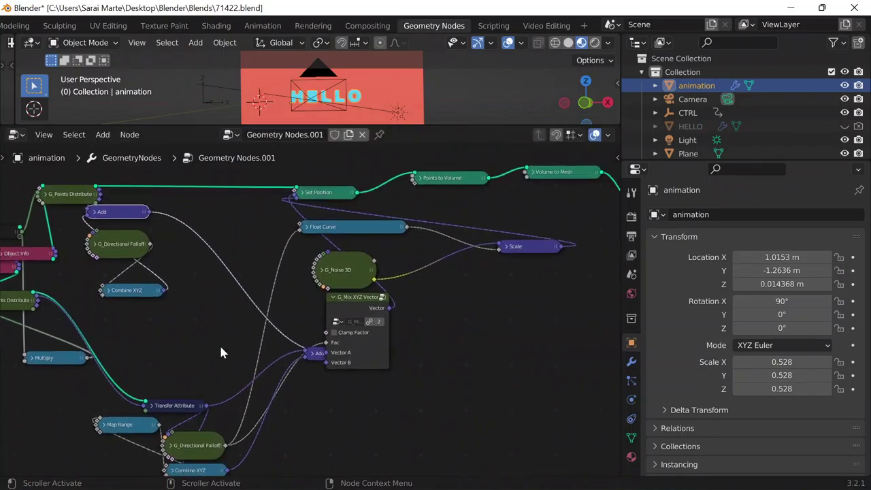
pyautogui.moveTo(360, 308); pyautogui.dragTo(470, 318)
pyautogui.moveTo(336, 354); pyautogui.dragTo(318, 368)
pyautogui.moveTo(453, 310); pyautogui.dragTo(471, 291)
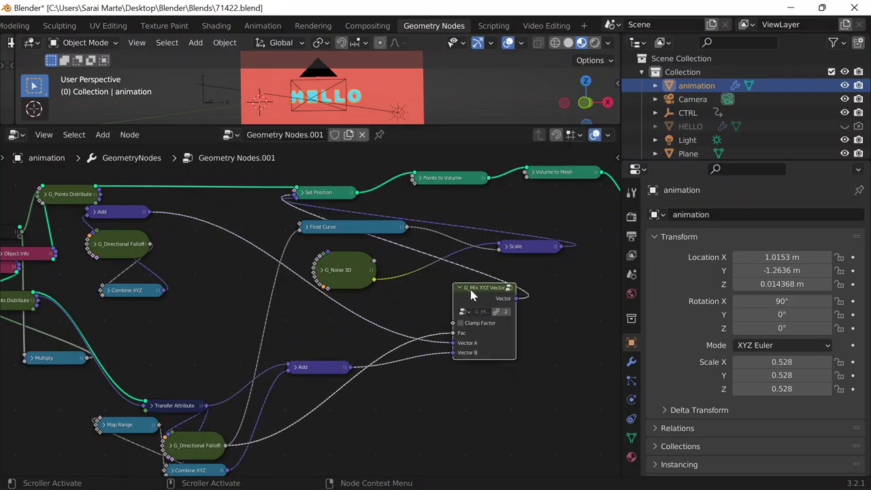
pyautogui.moveTo(398, 316); pyautogui.dragTo(417, 259, button='middle')
pyautogui.moveTo(343, 312); pyautogui.dragTo(337, 299)
pyautogui.moveTo(268, 264); pyautogui.dragTo(338, 227, button='middle')
pyautogui.scroll(2, 196, 274)
pyautogui.moveTo(280, 300); pyautogui.dragTo(264, 281, button='middle')
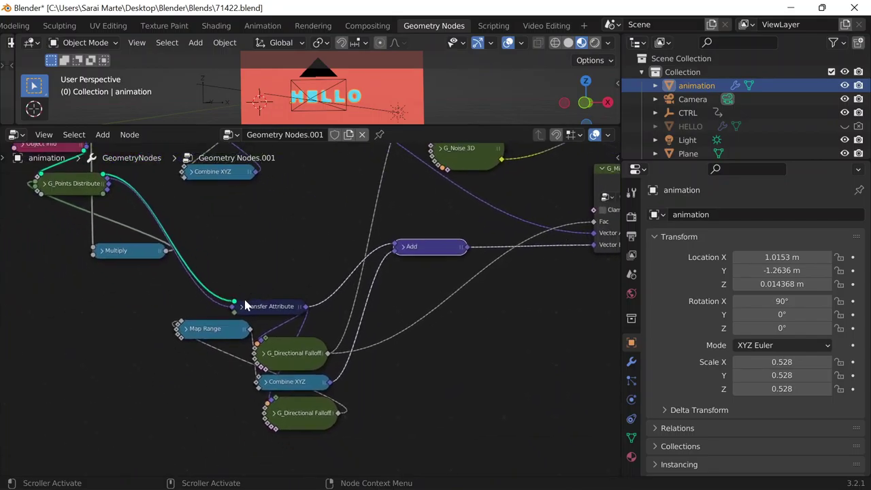
# Expand the Transfer Attribute and Map Range nodes and move them up and left
pyautogui.click(244, 305)
pyautogui.moveTo(274, 305); pyautogui.dragTo(252, 192)
pyautogui.click(195, 333)
pyautogui.click(186, 330)
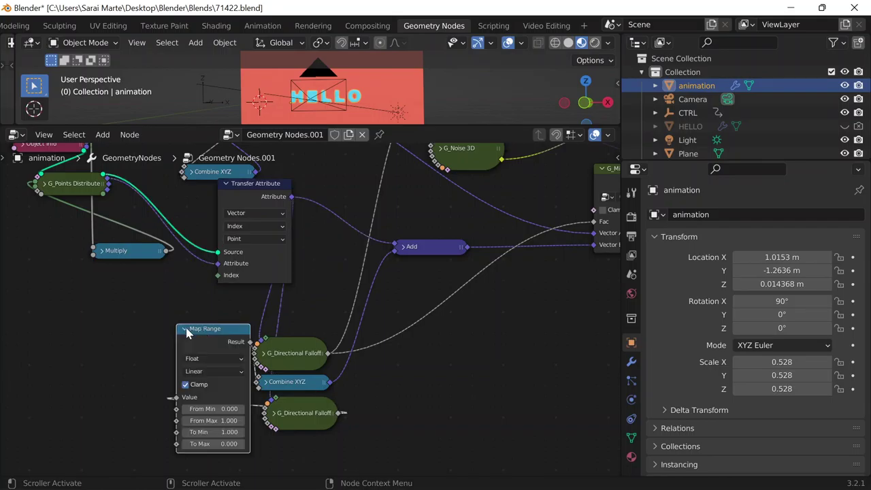
pyautogui.moveTo(208, 331); pyautogui.dragTo(136, 311)
pyautogui.scroll(-1, 275, 298)
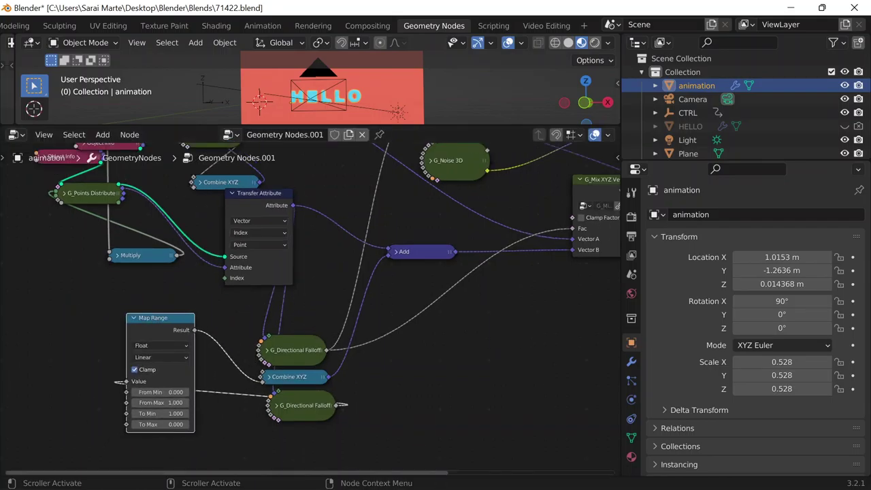
# Switch back to the 71522.blend window from the taskbar
pyautogui.moveTo(511, 479)
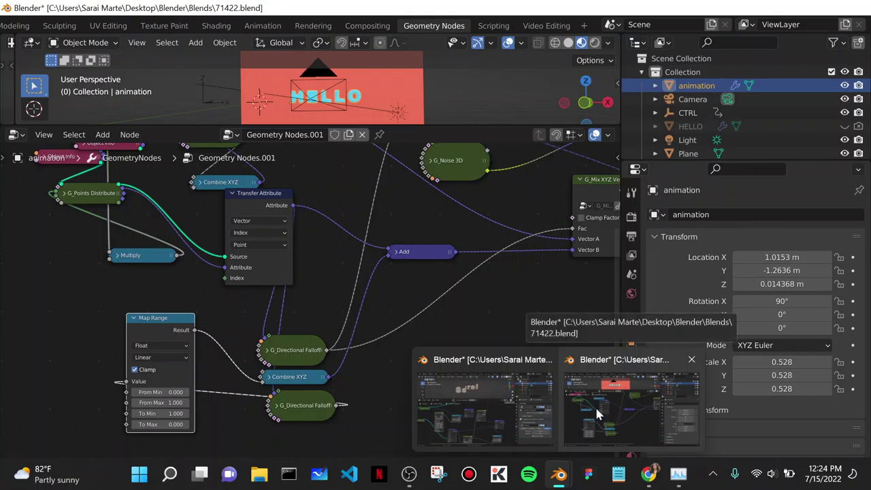
pyautogui.click(596, 410)
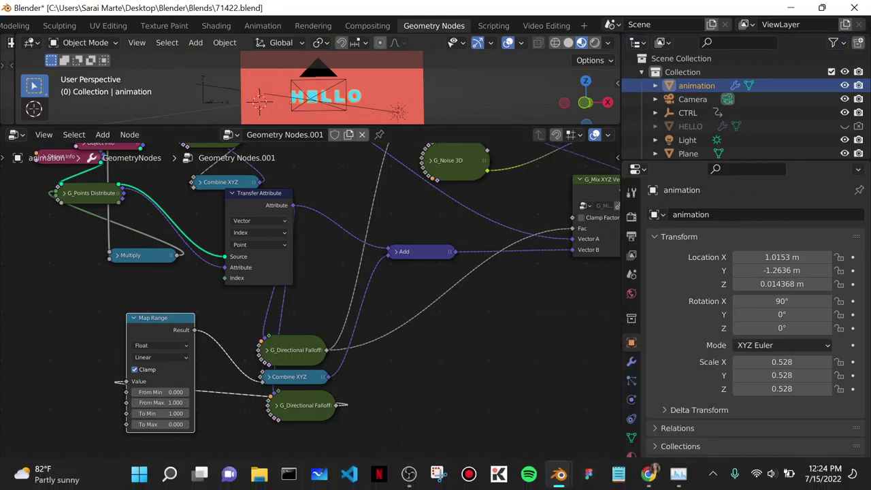
pyautogui.moveTo(558, 478)
pyautogui.click(547, 436)
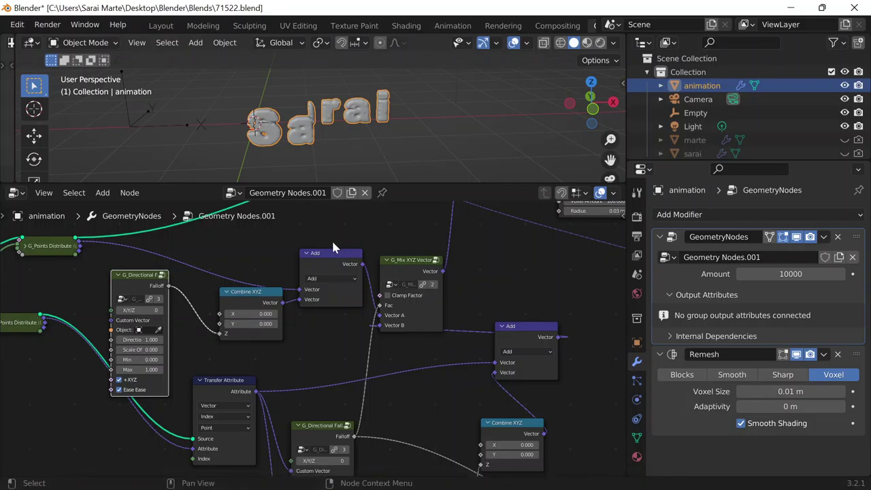
# Rearrange Transfer Attribute, both falloff nodes, Combine XYZ and Map Range, collapsing Transfer Attribute
pyautogui.scroll(-1, 194, 352)
pyautogui.moveTo(297, 359); pyautogui.dragTo(337, 259, button='middle')
pyautogui.scroll(2, 267, 293)
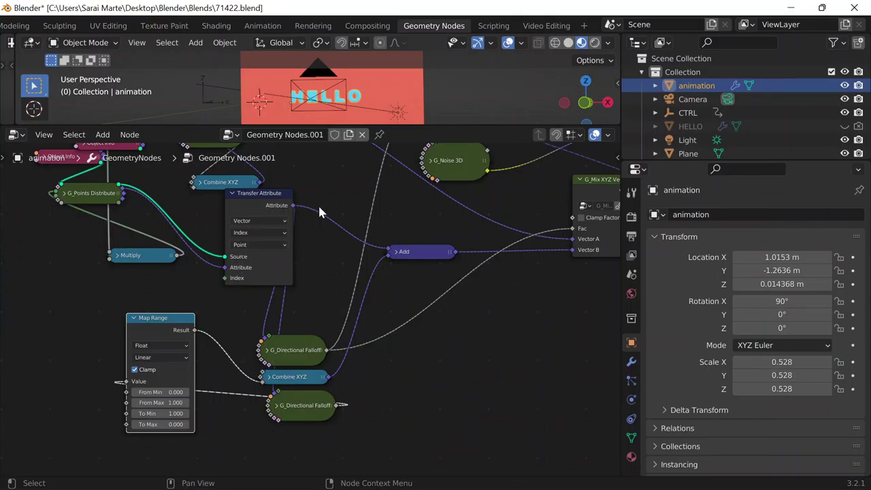
pyautogui.moveTo(271, 205); pyautogui.dragTo(243, 264)
pyautogui.moveTo(310, 340); pyautogui.dragTo(363, 302)
pyautogui.moveTo(292, 381); pyautogui.dragTo(369, 361)
pyautogui.moveTo(316, 409); pyautogui.dragTo(343, 409)
pyautogui.moveTo(248, 225); pyautogui.dragTo(168, 207)
pyautogui.click(204, 208)
pyautogui.moveTo(175, 333); pyautogui.dragTo(124, 331)
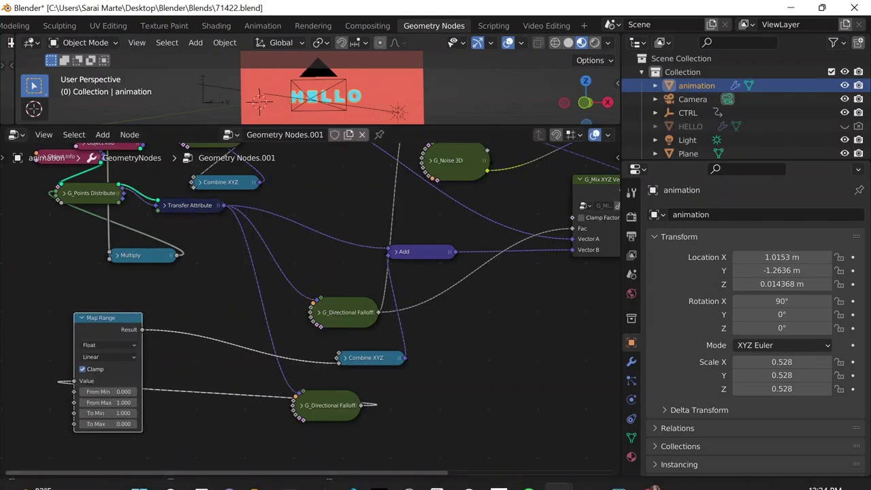
# Return to 71522.blend and open Map Range's To Min field for editing
pyautogui.moveTo(487, 463)
pyautogui.moveTo(559, 475)
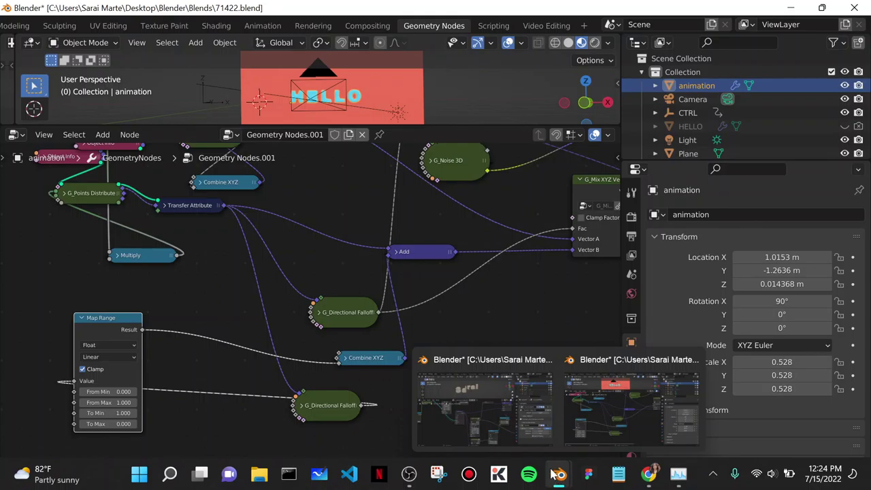
pyautogui.click(527, 437)
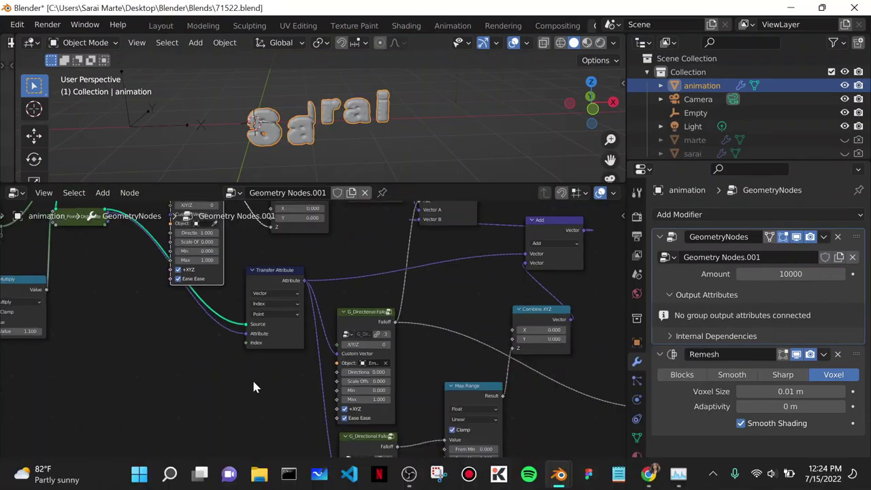
pyautogui.scroll(1, 480, 388)
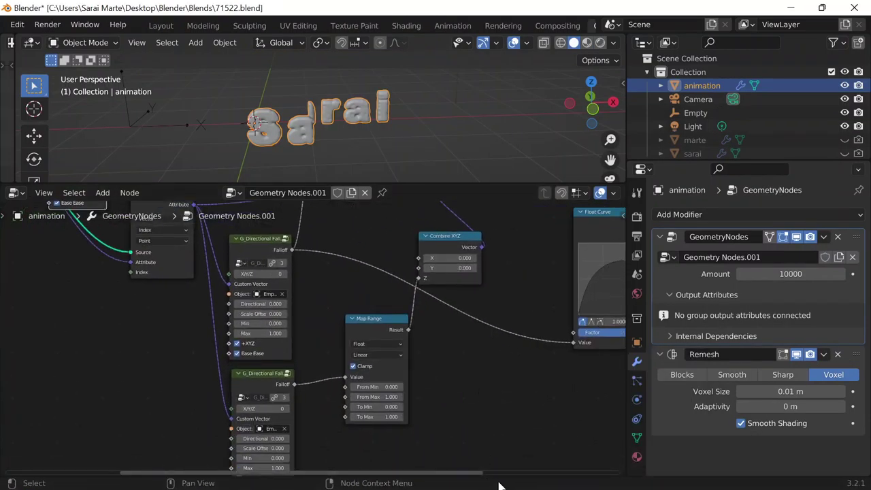
pyautogui.moveTo(502, 486)
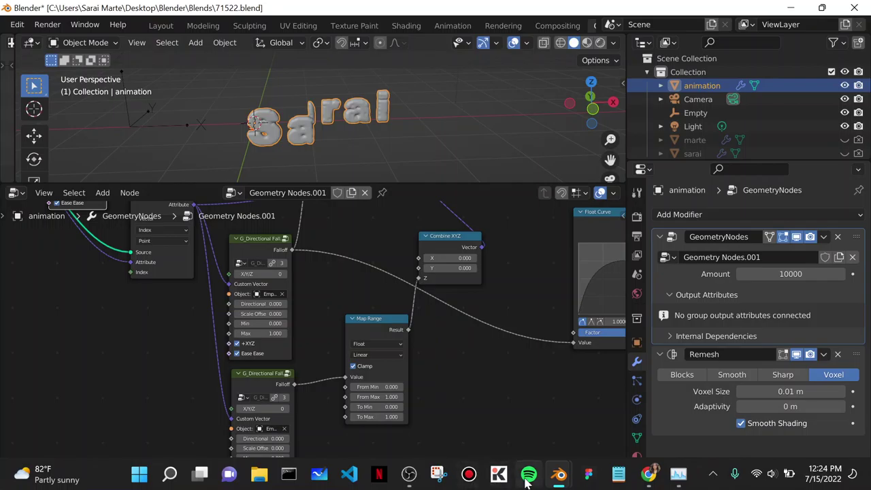
pyautogui.moveTo(559, 476)
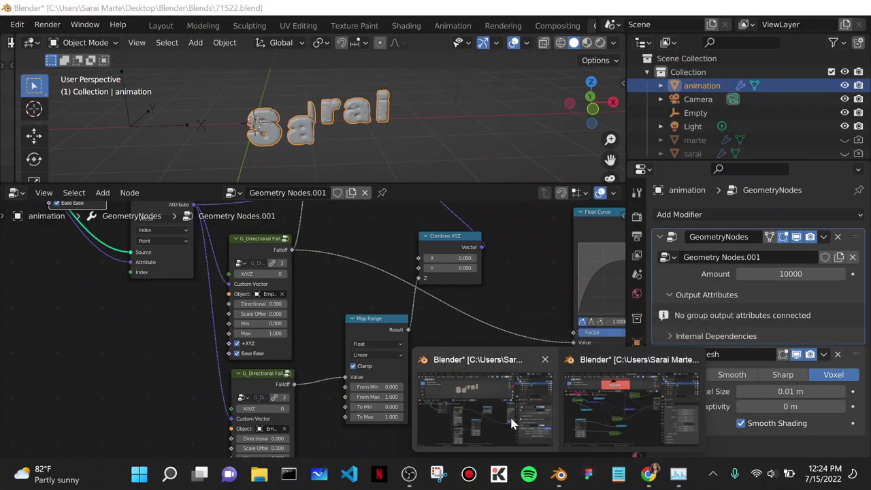
pyautogui.click(510, 416)
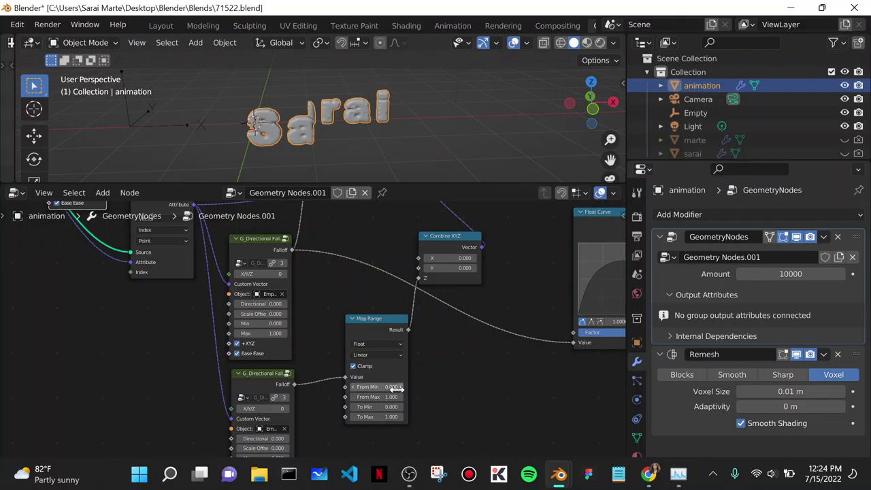
pyautogui.doubleClick(375, 387)
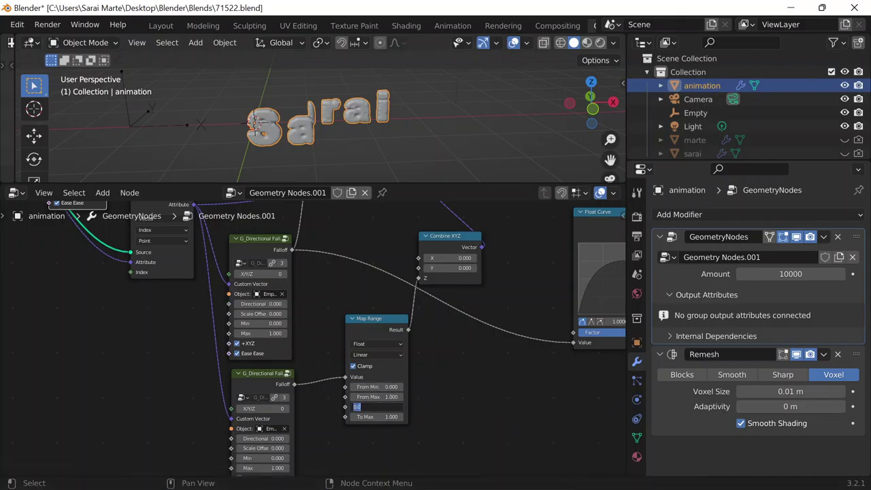
# Slide the Empty along the X axis so the Sarai letters begin to morph
pyautogui.click(169, 128)
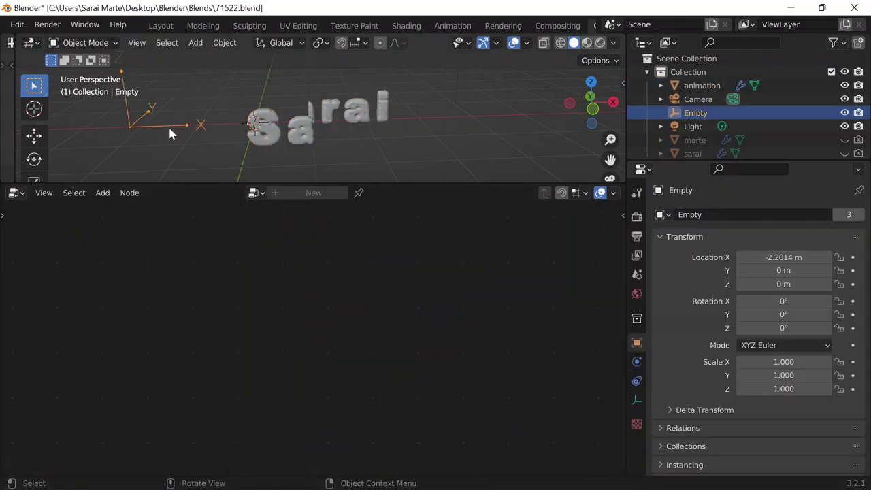
pyautogui.press('g')
pyautogui.press('x')
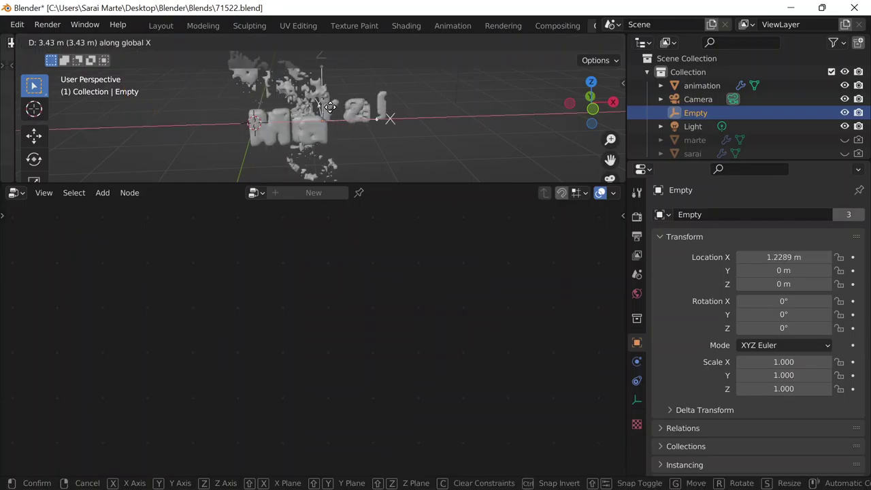
pyautogui.click(331, 111)
# Collapse the animation object's Map Range node down-left, then switch to the 71422.blend reference
pyautogui.click(300, 120)
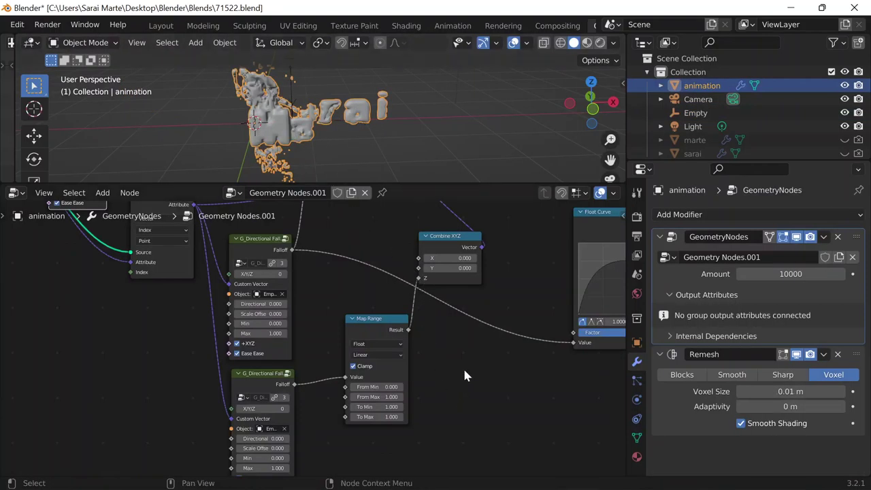
pyautogui.moveTo(465, 370); pyautogui.dragTo(380, 370, button='middle')
pyautogui.scroll(2, 310, 343)
pyautogui.click(260, 313)
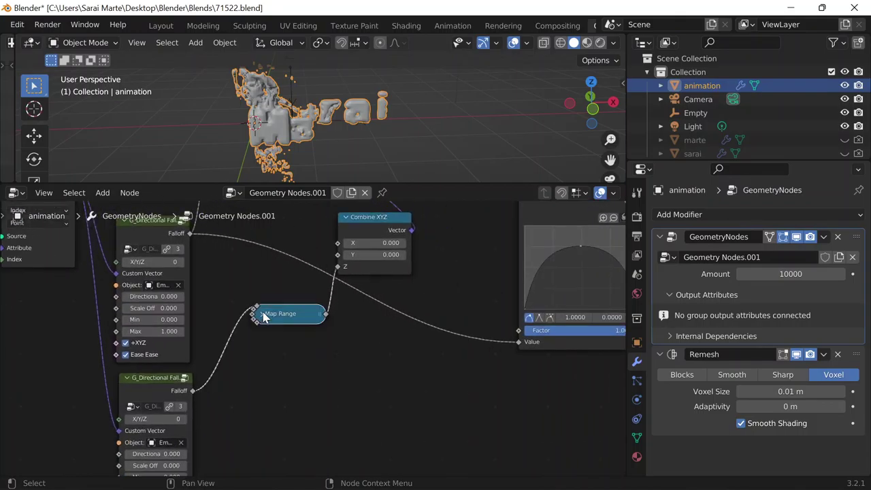
pyautogui.moveTo(277, 314); pyautogui.dragTo(243, 356)
pyautogui.click(227, 359)
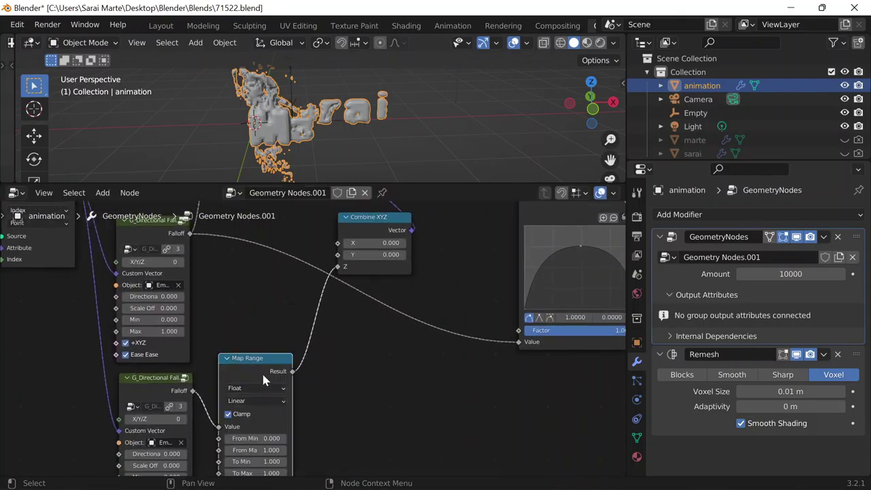
pyautogui.click(227, 358)
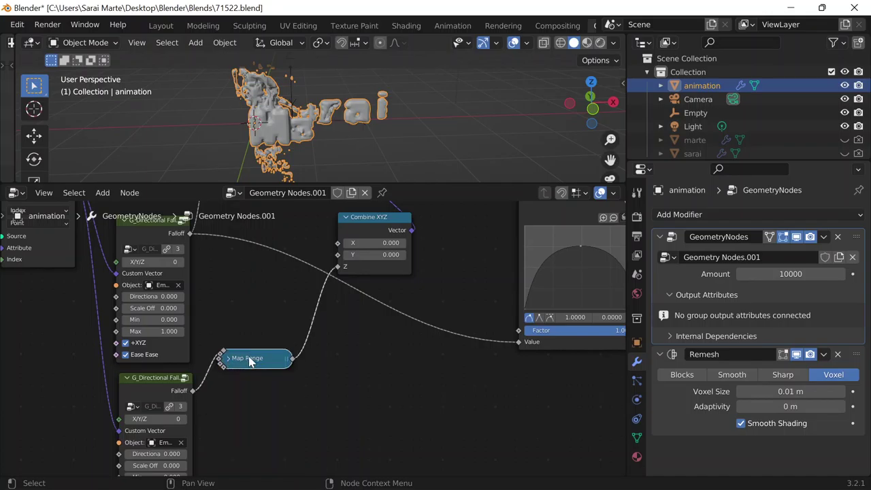
pyautogui.moveTo(267, 318)
pyautogui.mouseDown(button='middle')
pyautogui.moveTo(296, 356)
pyautogui.moveTo(283, 322)
pyautogui.mouseUp(button='middle')
pyautogui.scroll(-2, 283, 322)
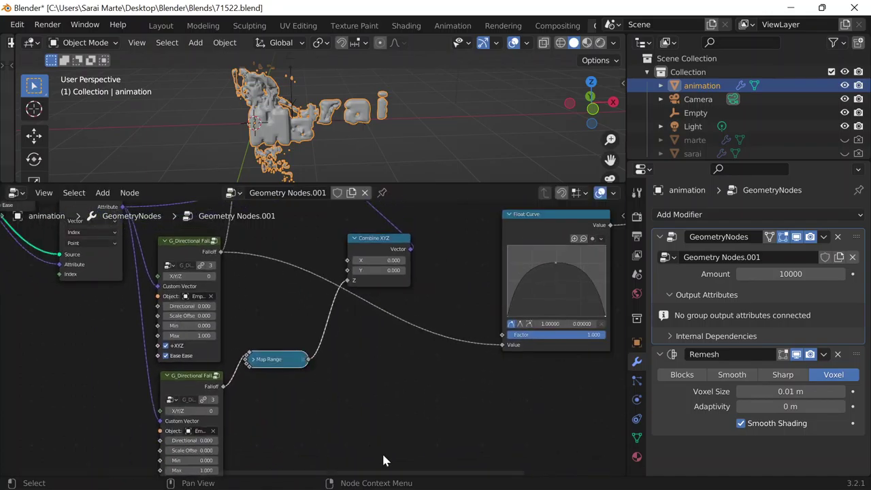
pyautogui.moveTo(535, 479)
pyautogui.click(598, 434)
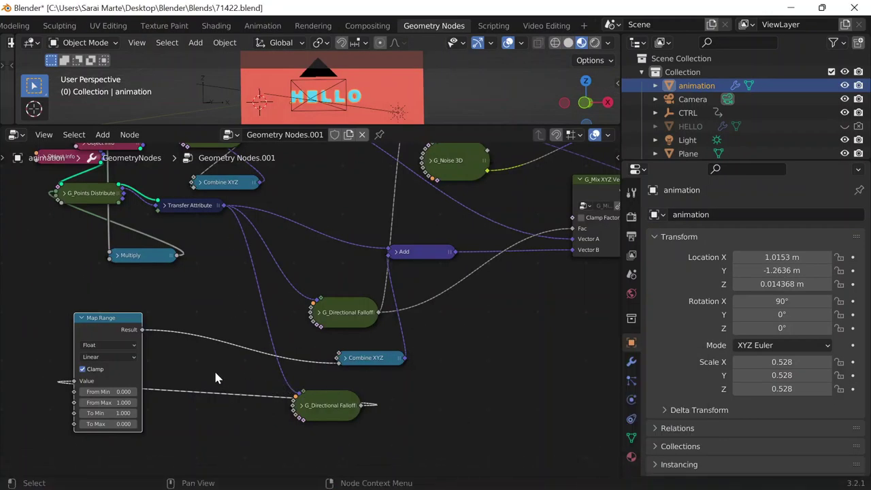
# In the reference, expand the lower falloff and place Combine XYZ beside Map Range to inspect links
pyautogui.moveTo(132, 329); pyautogui.dragTo(536, 352)
pyautogui.click(304, 416)
pyautogui.press('h')
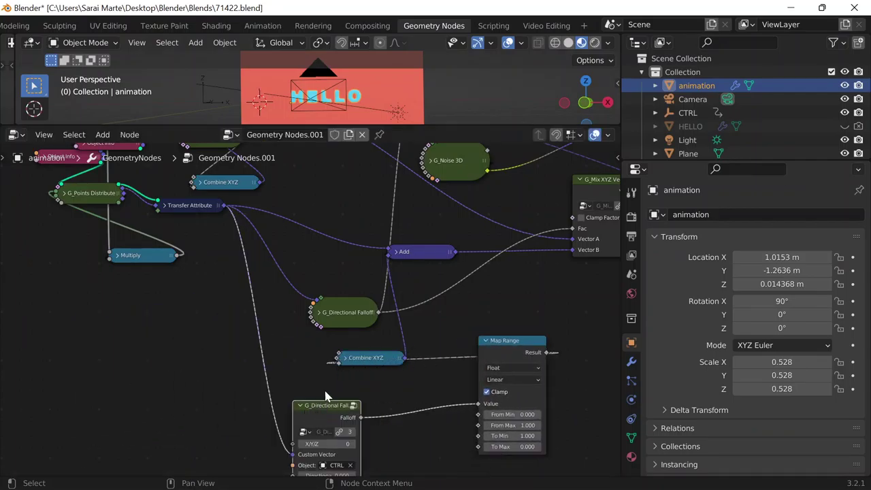
pyautogui.click(346, 360)
pyautogui.moveTo(370, 362); pyautogui.dragTo(260, 341, button='middle')
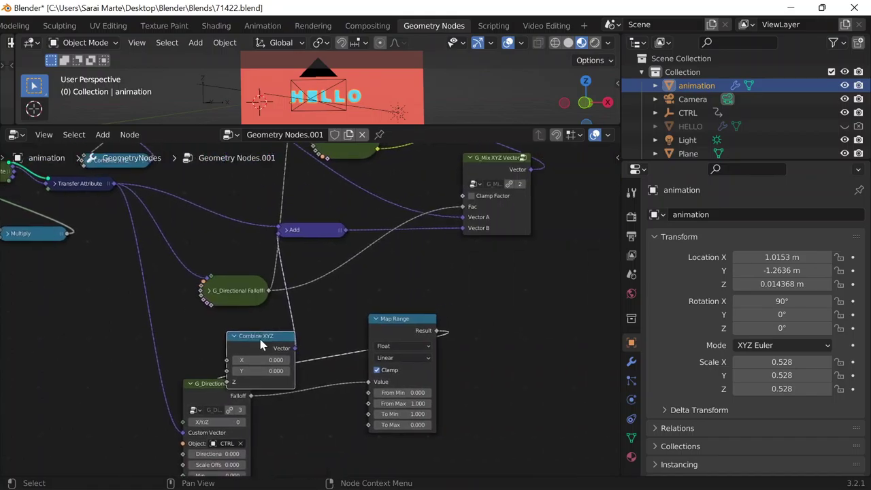
pyautogui.moveTo(268, 333); pyautogui.dragTo(327, 306)
# Back in 71522.blend, move Map Range below Combine XYZ and collapse it
pyautogui.moveTo(559, 475)
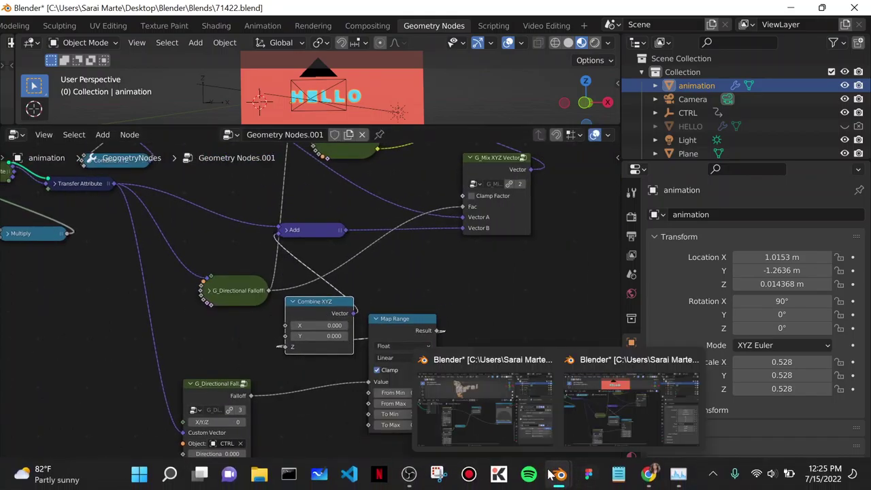
pyautogui.click(521, 442)
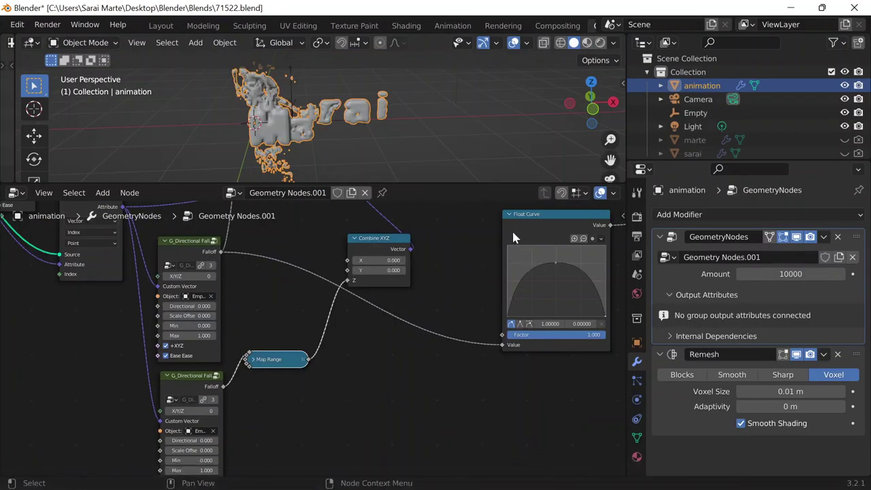
pyautogui.press('h')
pyautogui.moveTo(259, 366); pyautogui.dragTo(297, 369)
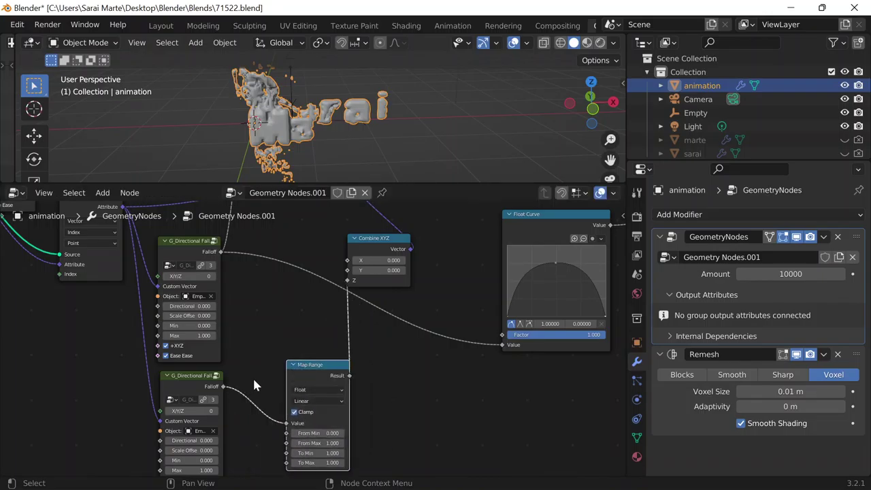
pyautogui.moveTo(253, 376); pyautogui.dragTo(214, 362, button='middle')
pyautogui.moveTo(334, 371); pyautogui.dragTo(284, 435, button='middle')
pyautogui.press('h')
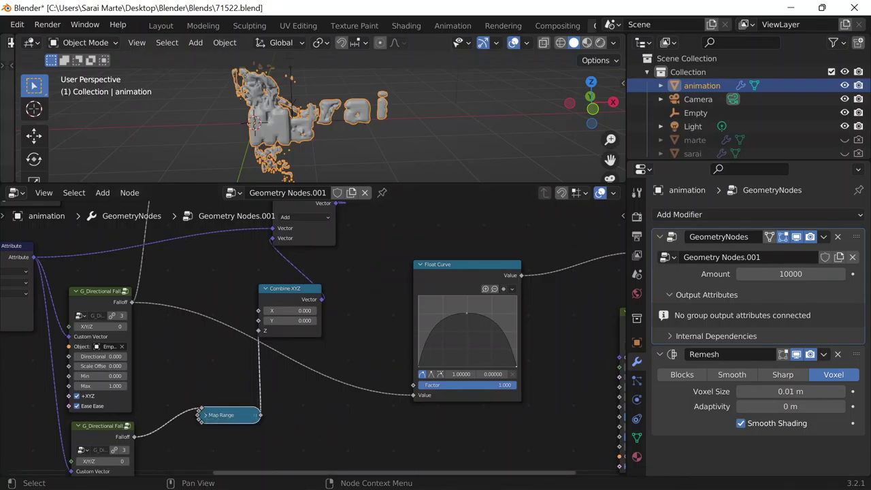
pyautogui.moveTo(560, 473)
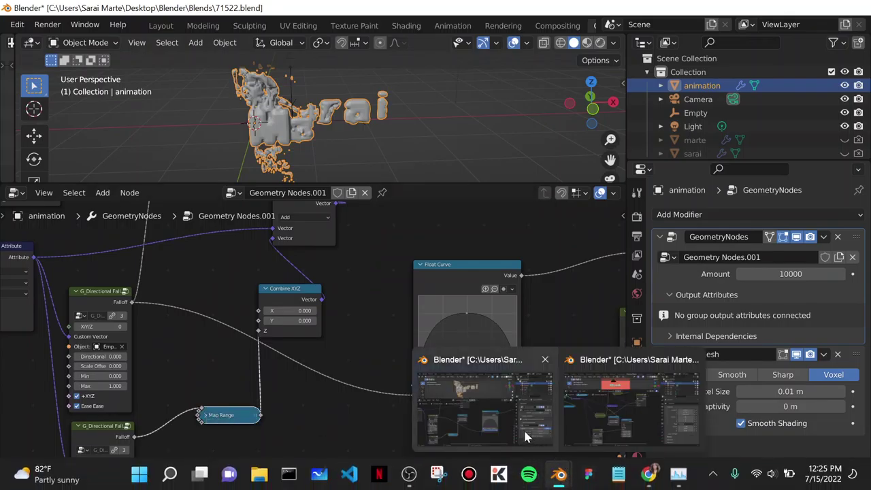
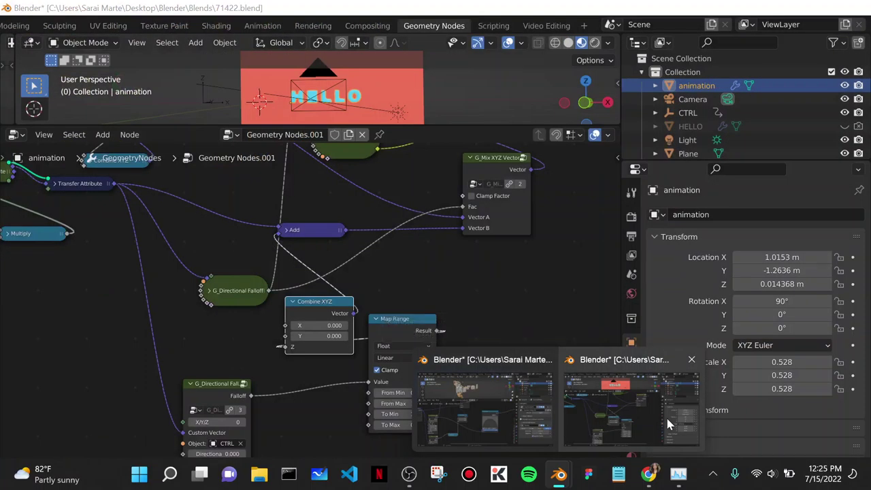
# In the 71422 reference, shift G_Mix XYZ Vector down-left and move G_Noise 3D right
pyautogui.click(666, 415)
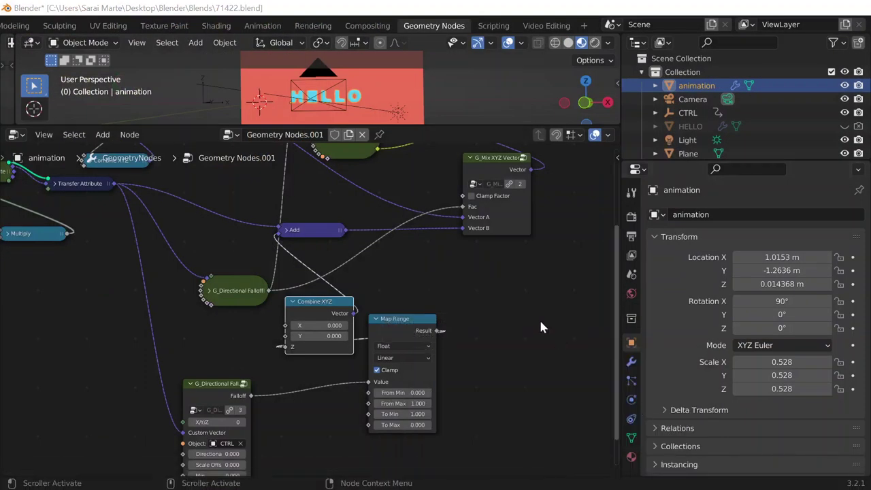
pyautogui.moveTo(430, 393); pyautogui.dragTo(422, 437, button='middle')
pyautogui.moveTo(324, 302); pyautogui.dragTo(291, 347, button='middle')
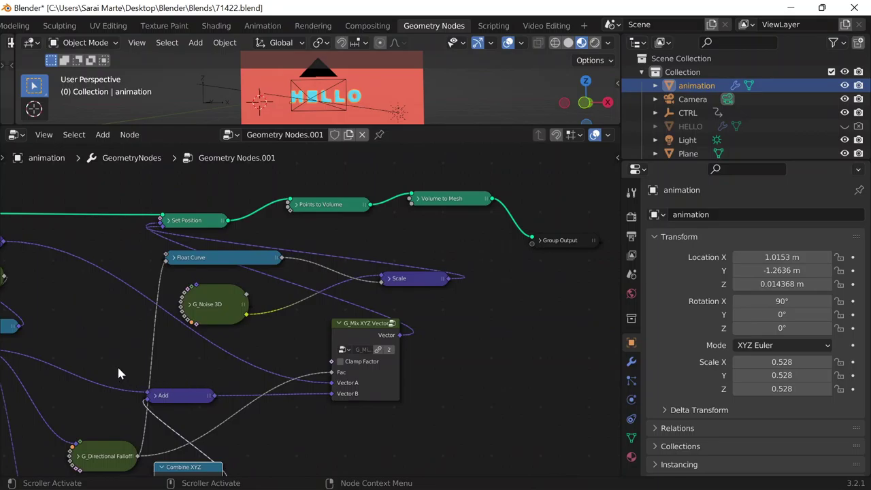
pyautogui.scroll(-1, 379, 337)
pyautogui.moveTo(369, 342); pyautogui.dragTo(359, 366)
pyautogui.click(239, 303)
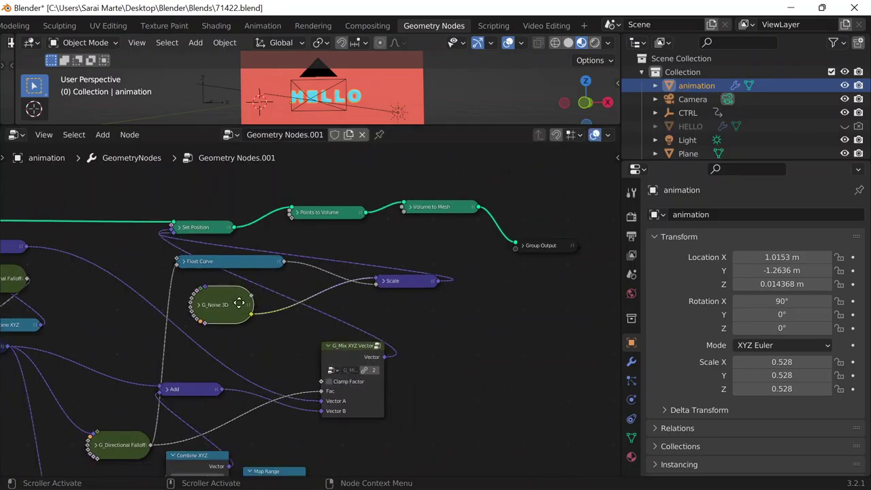
pyautogui.moveTo(239, 303); pyautogui.dragTo(484, 320)
# Spread out the reference's Scale, Set Position and Float Curve nodes, leaving Float Curve collapsed
pyautogui.moveTo(402, 280); pyautogui.dragTo(546, 273)
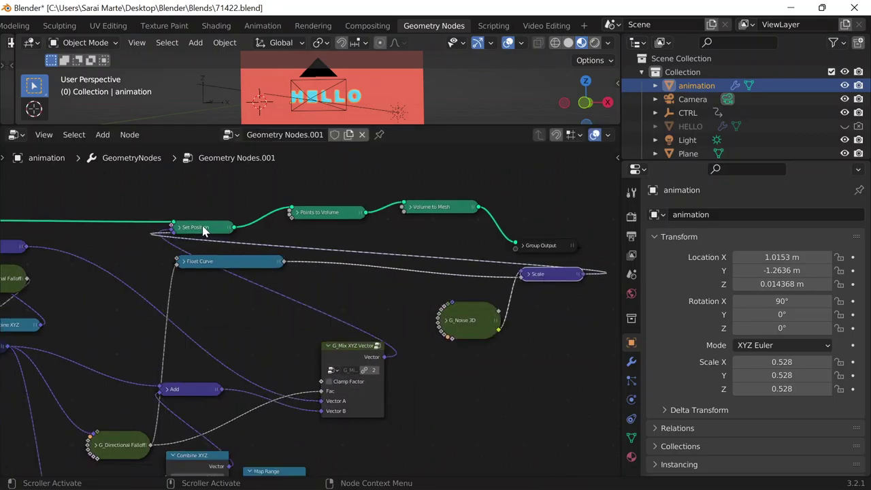
pyautogui.moveTo(203, 231); pyautogui.dragTo(233, 204)
pyautogui.moveTo(559, 276); pyautogui.dragTo(399, 266)
pyautogui.moveTo(187, 266); pyautogui.dragTo(210, 255)
pyautogui.press('h')
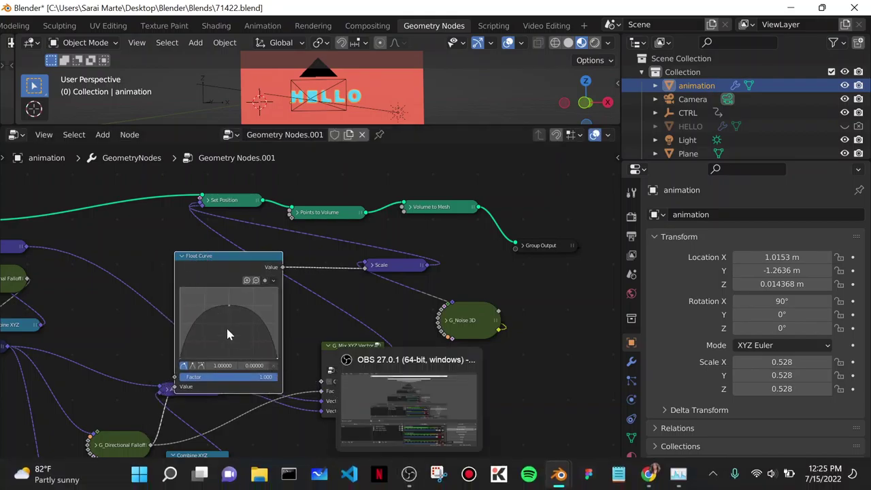
pyautogui.click(181, 256)
pyautogui.moveTo(216, 263); pyautogui.dragTo(234, 307)
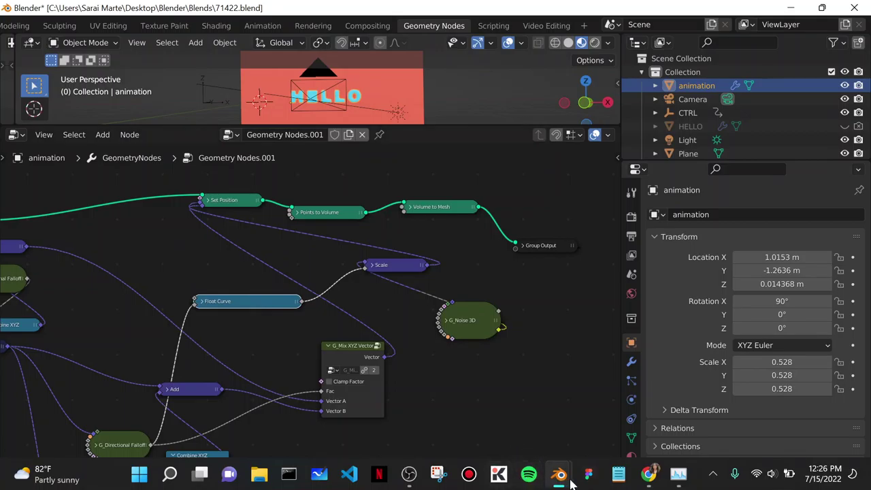
# In 71522.blend, move the Float Curve node up and left
pyautogui.moveTo(571, 480)
pyautogui.click(490, 408)
pyautogui.moveTo(358, 395); pyautogui.dragTo(415, 405, button='middle')
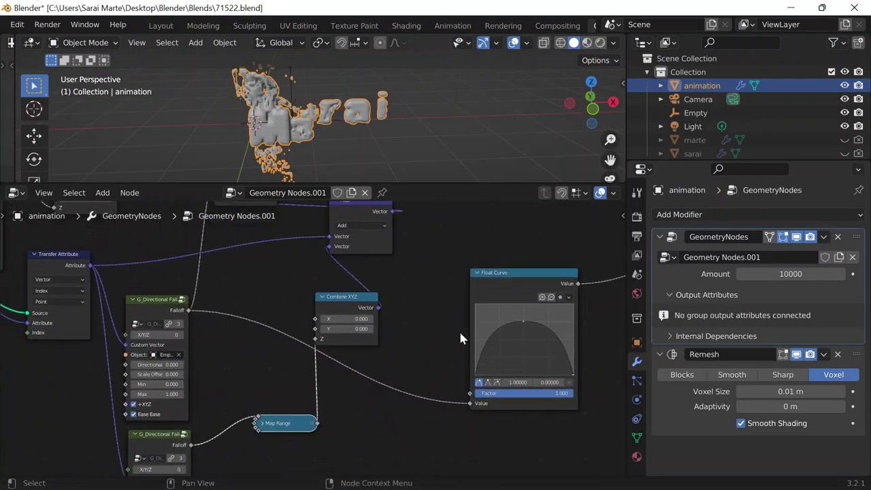
pyautogui.moveTo(460, 339); pyautogui.dragTo(432, 311)
pyautogui.moveTo(300, 284); pyautogui.dragTo(252, 390, button='middle')
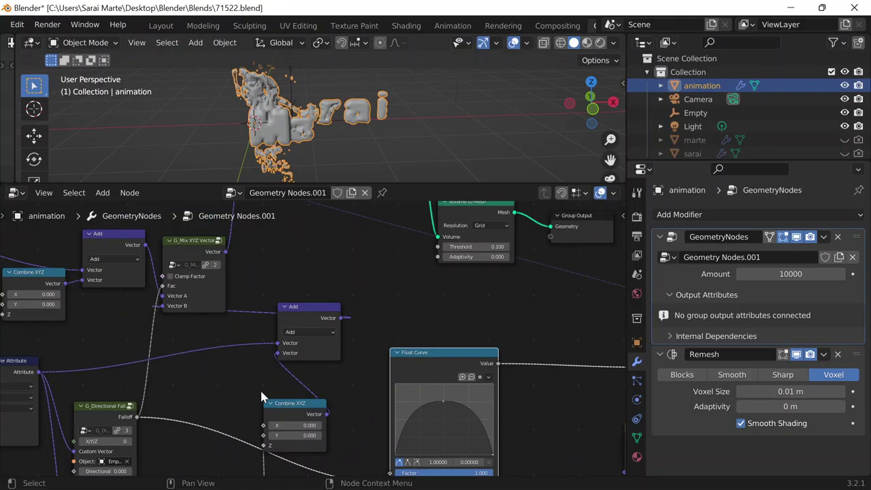
# In the reference, nudge G_Mix XYZ Vector, G_Directional Falloff and Float Curve, and expand Set Position
pyautogui.moveTo(576, 482)
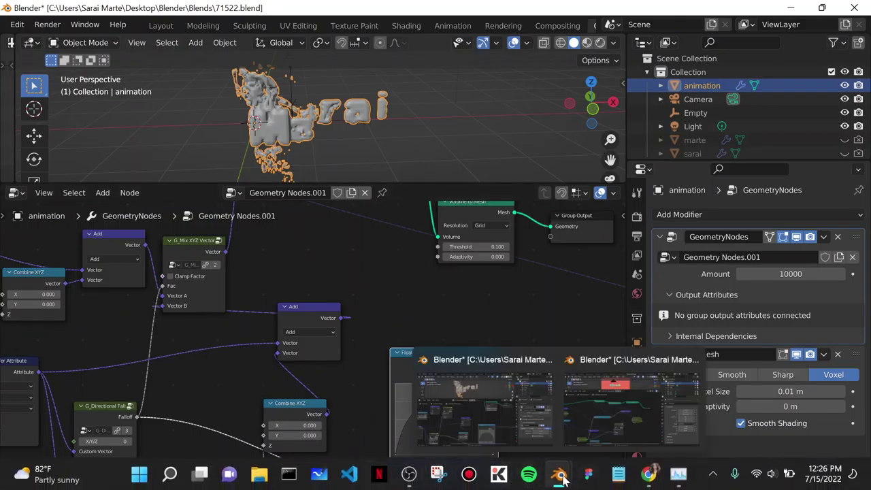
pyautogui.click(597, 422)
pyautogui.moveTo(271, 344); pyautogui.dragTo(341, 334, button='middle')
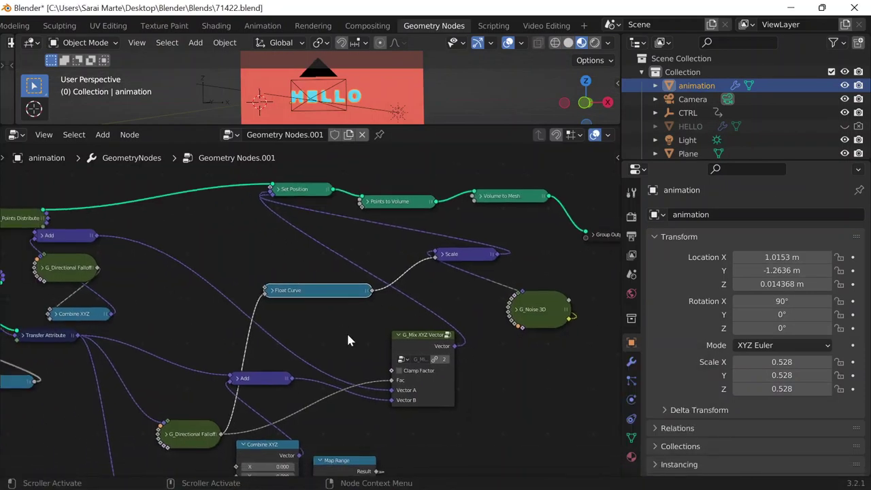
pyautogui.moveTo(413, 334); pyautogui.dragTo(402, 348)
pyautogui.moveTo(195, 429); pyautogui.dragTo(181, 397)
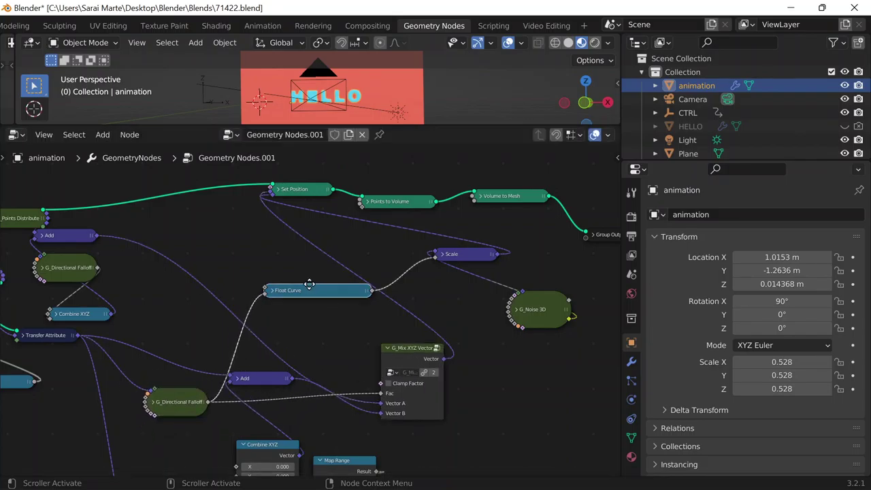
pyautogui.moveTo(309, 284); pyautogui.dragTo(303, 304)
pyautogui.moveTo(449, 289); pyautogui.dragTo(346, 277, button='middle')
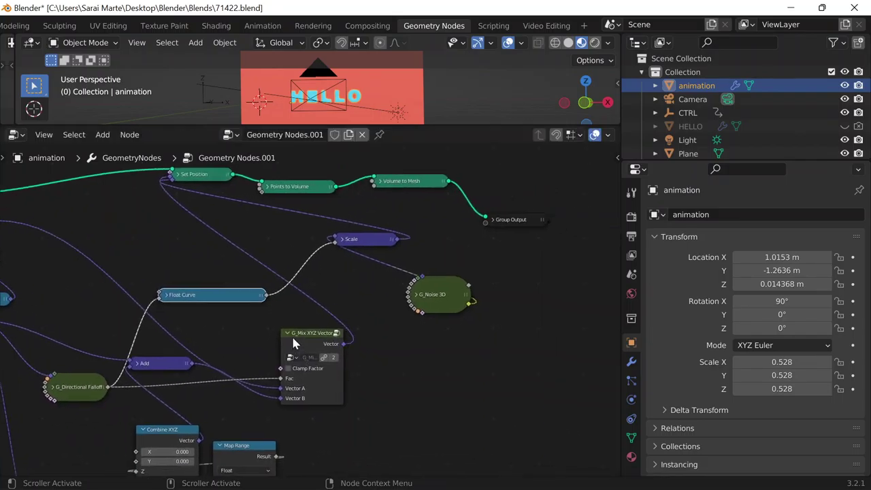
pyautogui.click(177, 175)
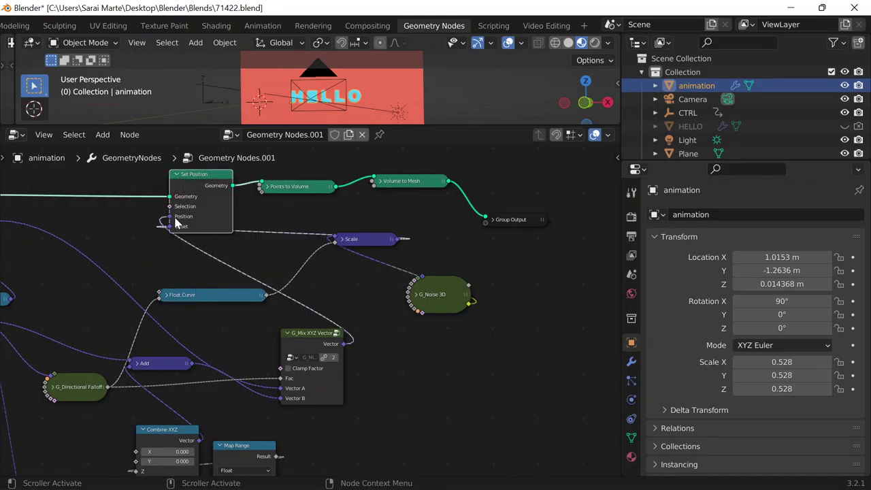
# Bring the 71522.blend window back to the front
pyautogui.moveTo(534, 479)
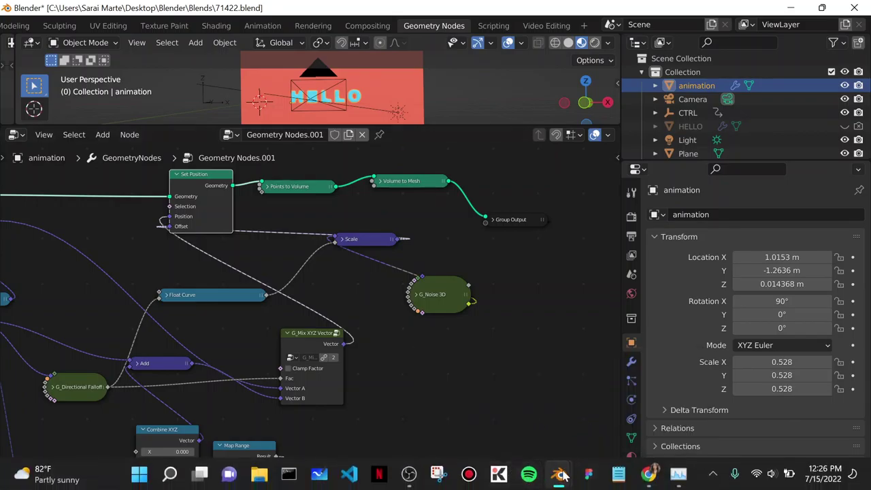
pyautogui.moveTo(562, 473)
pyautogui.click(535, 440)
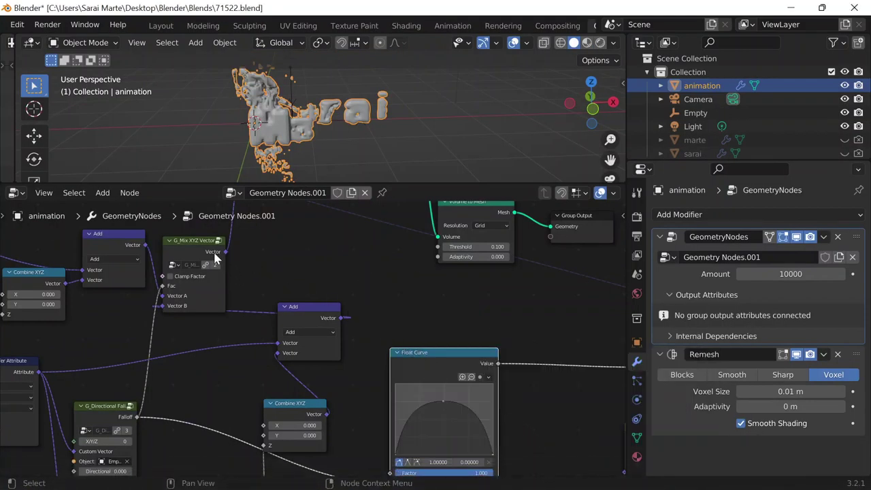
# Move Set Position up-right, Scale to the left, and G_Noise 3D up-left
pyautogui.moveTo(215, 257); pyautogui.dragTo(262, 377, button='middle')
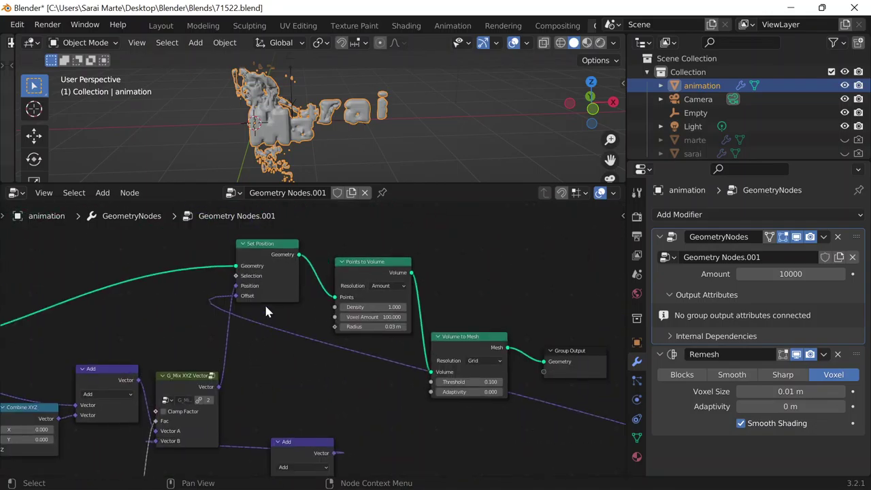
pyautogui.moveTo(265, 251); pyautogui.dragTo(269, 241)
pyautogui.moveTo(252, 369); pyautogui.dragTo(251, 350, button='middle')
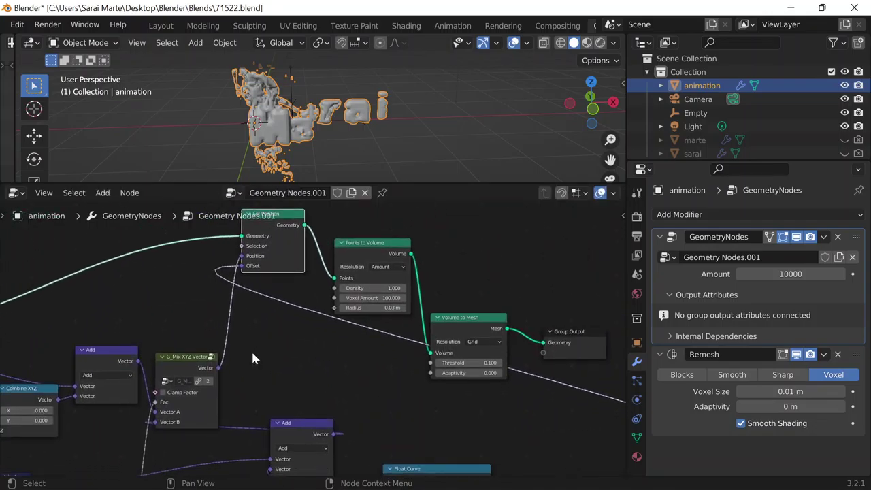
pyautogui.moveTo(534, 319); pyautogui.dragTo(303, 257, button='middle')
pyautogui.moveTo(433, 385); pyautogui.dragTo(139, 327)
pyautogui.moveTo(413, 345); pyautogui.dragTo(544, 300, button='middle')
pyautogui.moveTo(534, 435); pyautogui.dragTo(412, 352)
# Group Float Curve, Add and Combine XYZ beside G_Mix XYZ Vector, then nudge G_Noise 3D and Scale
pyautogui.moveTo(324, 367); pyautogui.dragTo(281, 374)
pyautogui.moveTo(195, 330); pyautogui.dragTo(123, 339)
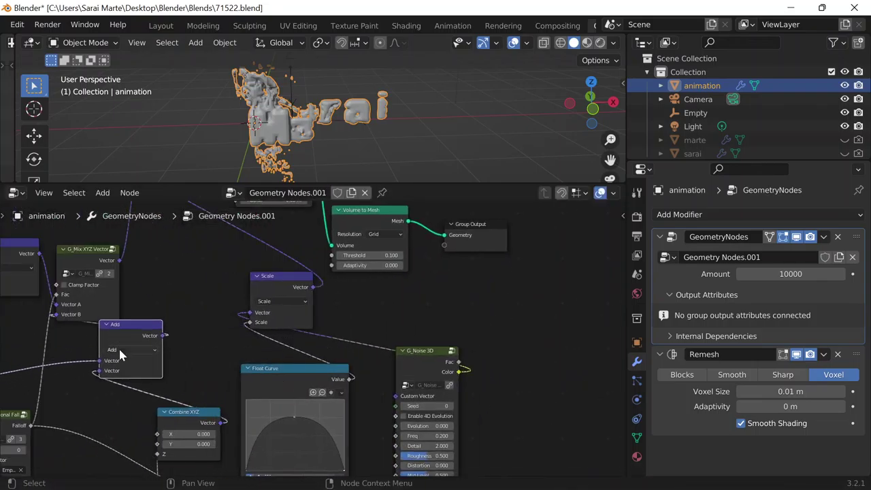
pyautogui.moveTo(180, 421); pyautogui.dragTo(115, 402)
pyautogui.moveTo(146, 339); pyautogui.dragTo(149, 349)
pyautogui.moveTo(261, 371); pyautogui.dragTo(205, 367)
pyautogui.moveTo(415, 354); pyautogui.dragTo(351, 342)
pyautogui.moveTo(292, 285)
pyautogui.mouseDown()
pyautogui.moveTo(300, 255)
pyautogui.moveTo(299, 280)
pyautogui.mouseUp()
# Bring the 71422 reference file to the front
pyautogui.moveTo(391, 284); pyautogui.dragTo(404, 339, button='middle')
pyautogui.scroll(-2, 404, 338)
pyautogui.moveTo(579, 488)
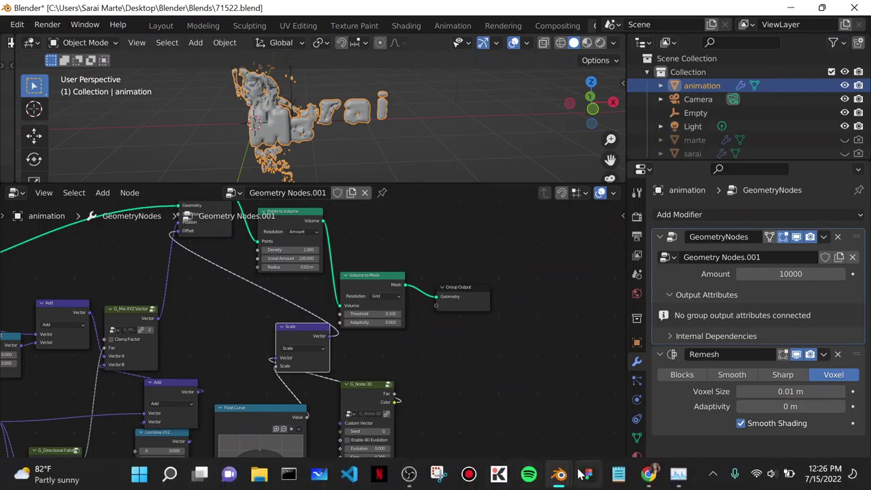
pyautogui.moveTo(560, 476)
pyautogui.click(596, 432)
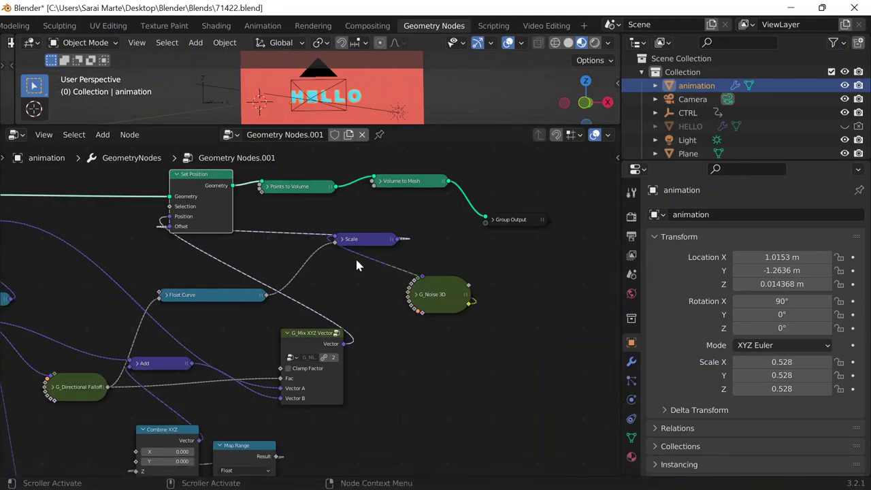
# In the reference, select the Scale node and expand G_Noise 3D to view its settings
pyautogui.click(342, 244)
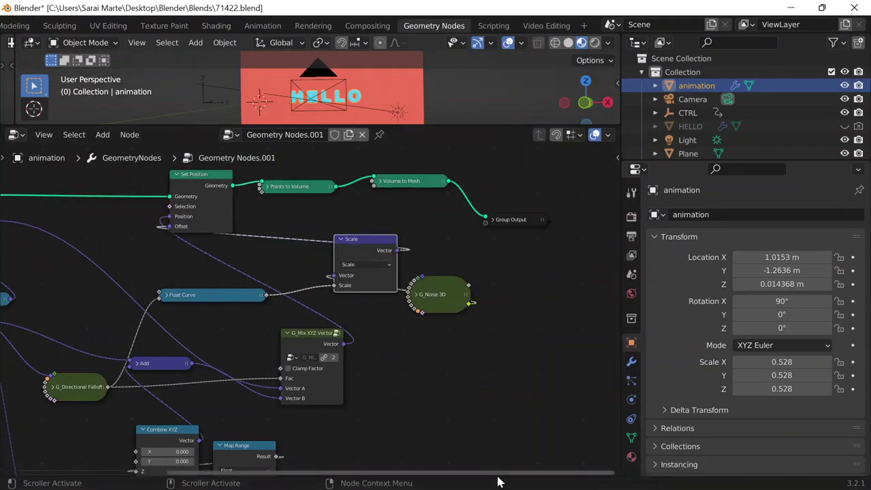
pyautogui.click(416, 294)
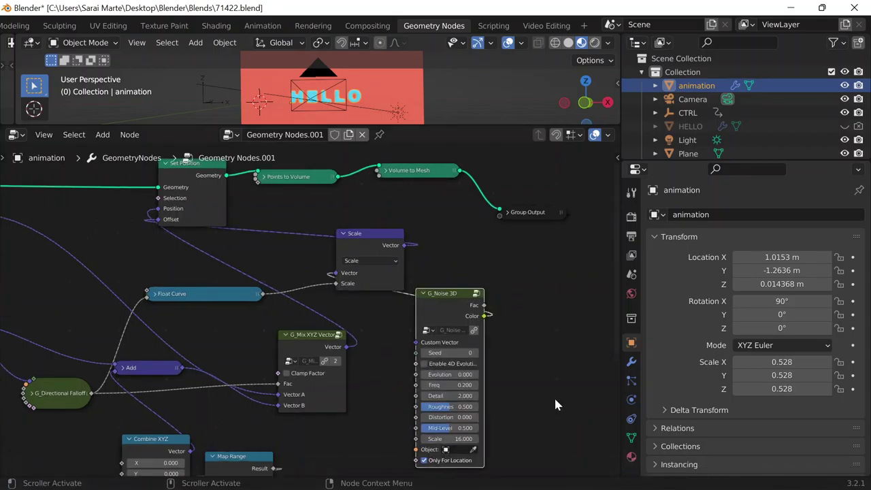
pyautogui.scroll(2, 554, 402)
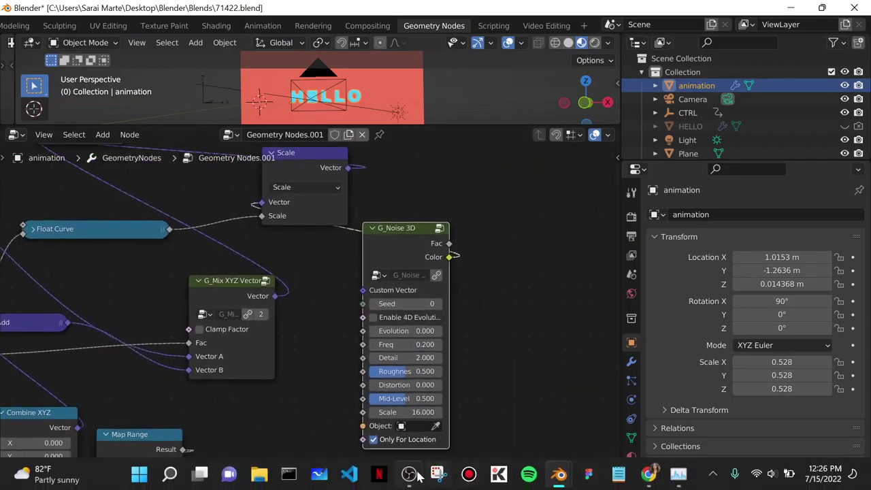
pyautogui.click(409, 474)
pyautogui.click(409, 474)
# Briefly check 71522.blend, then zoom and pan around the reference node tree
pyautogui.moveTo(560, 476)
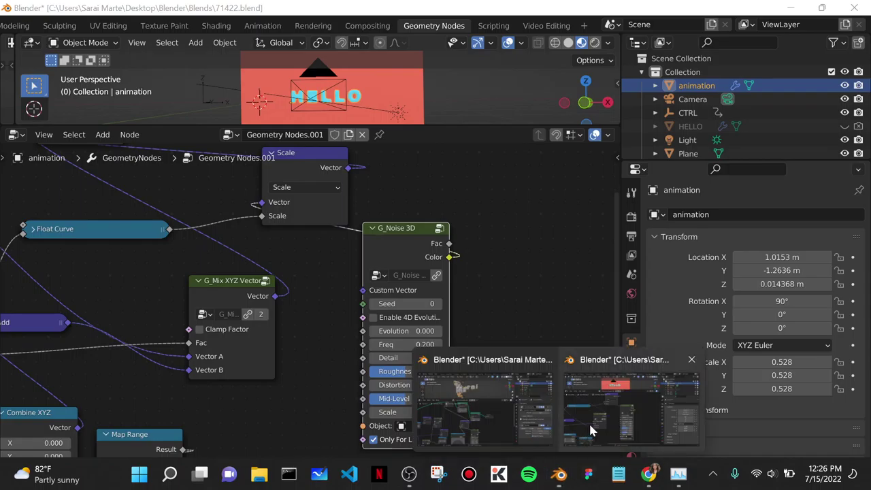
pyautogui.click(524, 416)
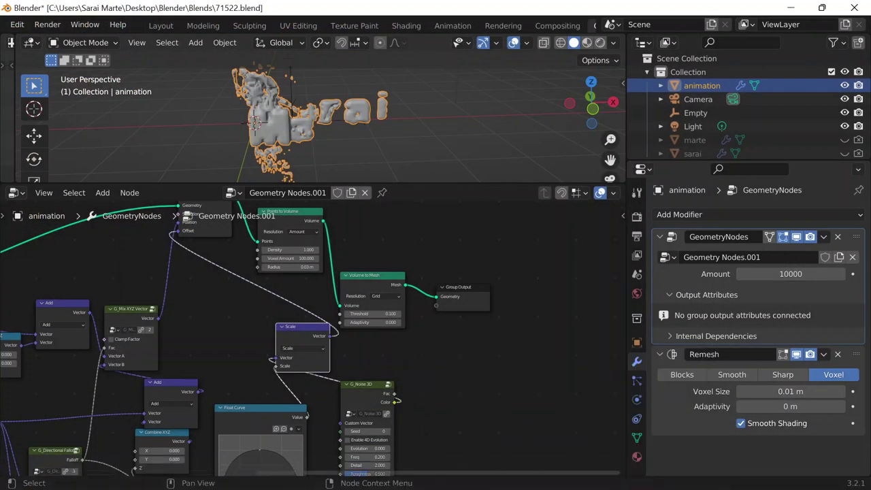
pyautogui.moveTo(558, 476)
pyautogui.click(590, 436)
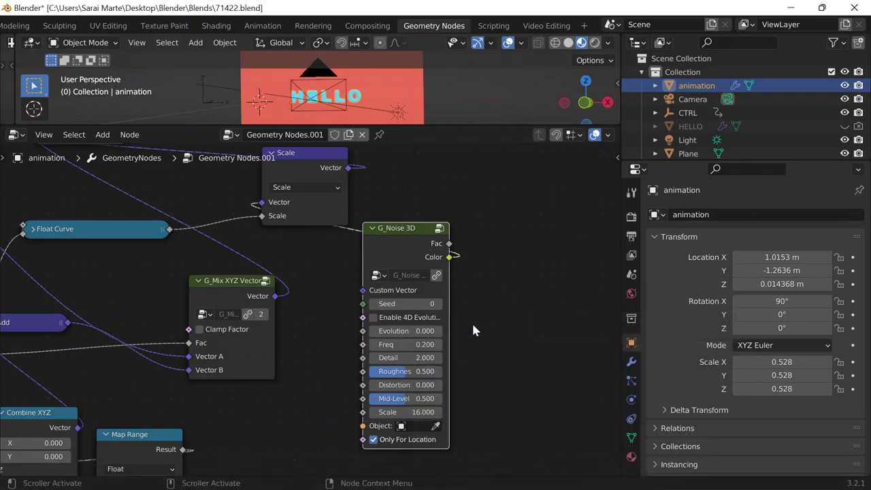
pyautogui.scroll(-1, 474, 305)
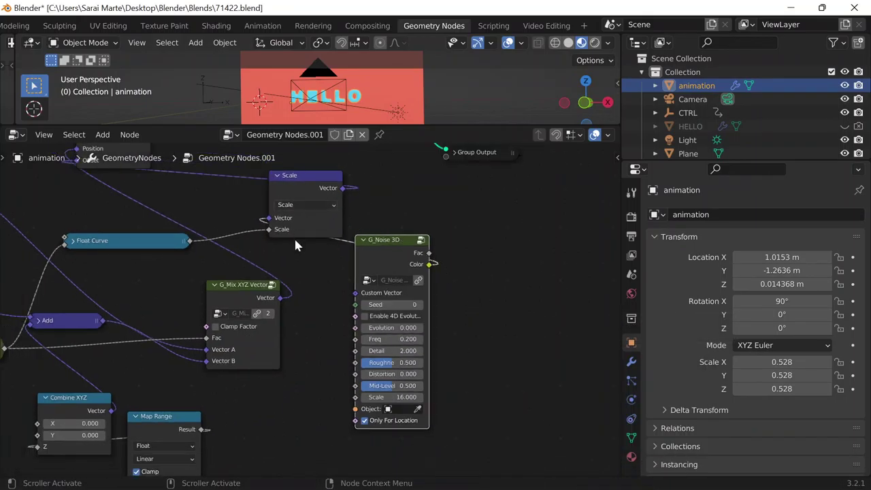
pyautogui.scroll(-3, 305, 252)
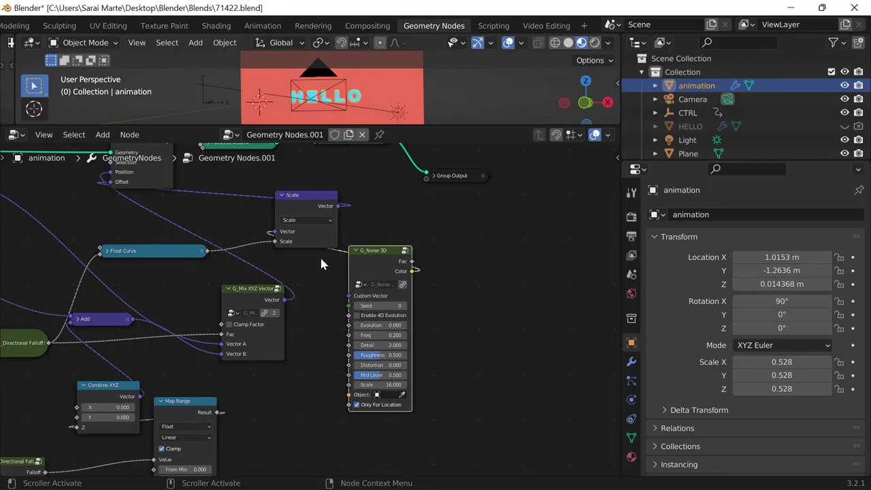
pyautogui.scroll(-1, 315, 245)
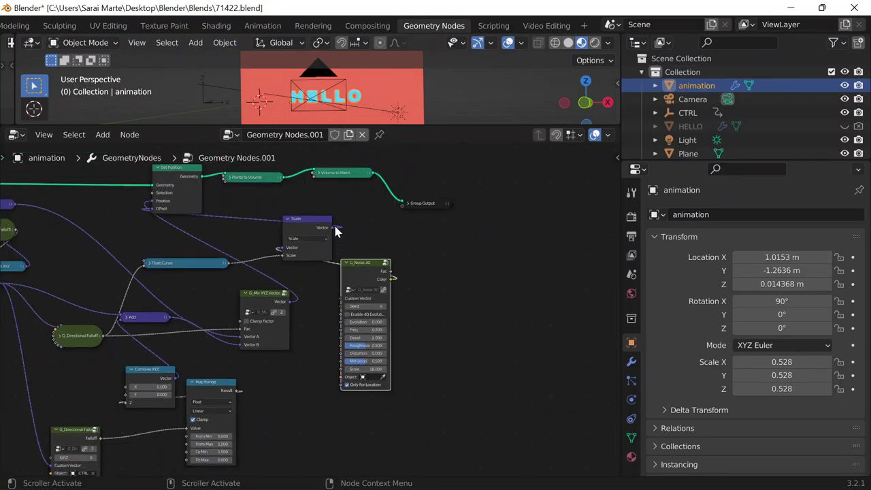
pyautogui.scroll(1, 340, 217)
pyautogui.moveTo(339, 218); pyautogui.dragTo(451, 274, button='middle')
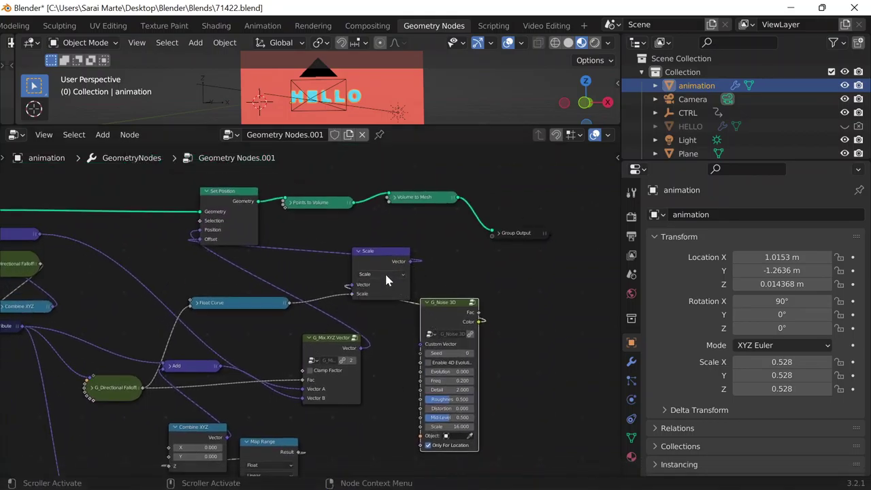
# Cycle through the Blender windows, ending on the Sarai scene window
pyautogui.moveTo(465, 481)
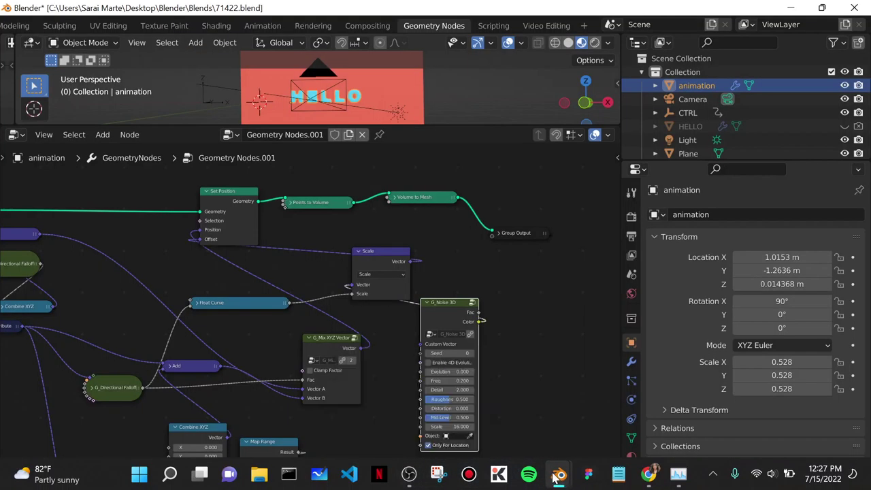
pyautogui.moveTo(556, 477)
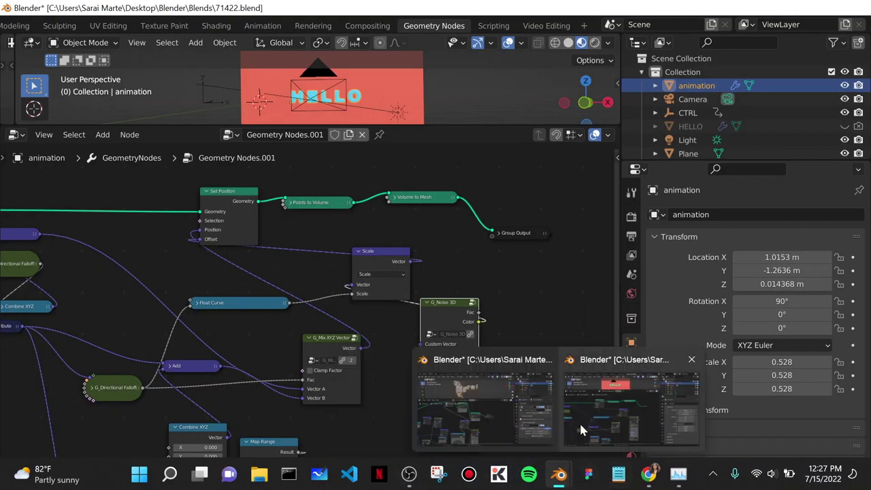
pyautogui.click(607, 415)
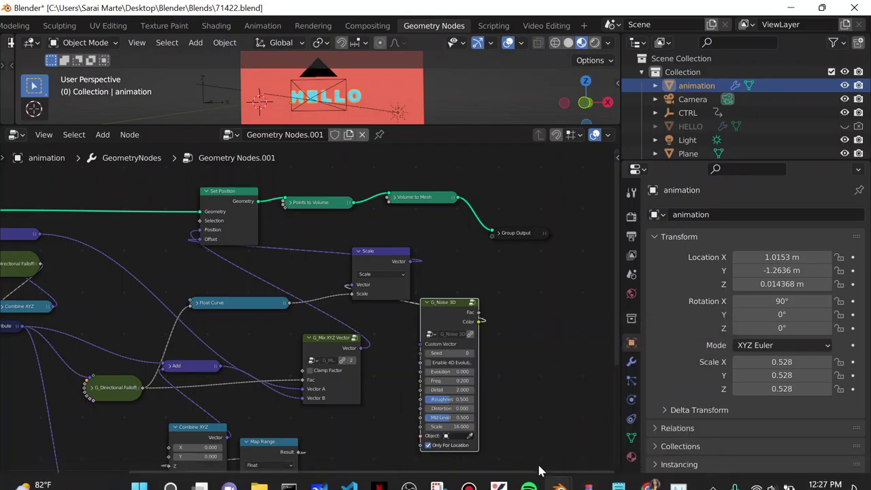
pyautogui.click(558, 475)
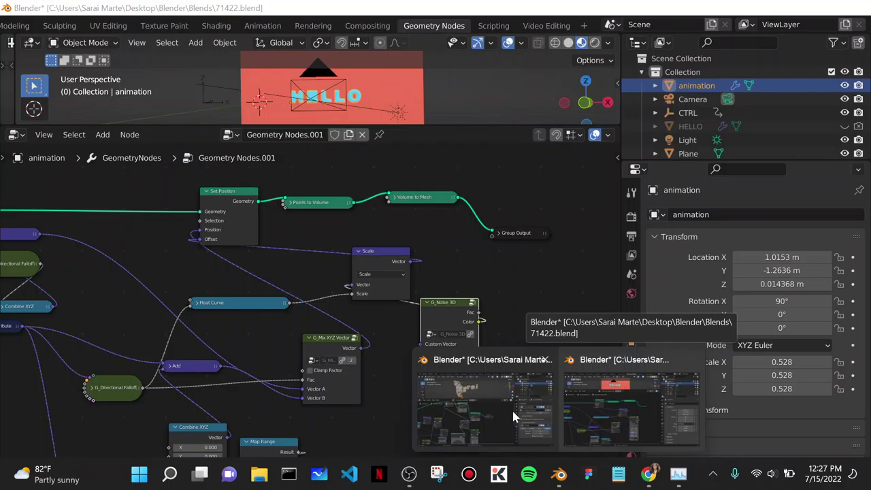
pyautogui.moveTo(512, 409)
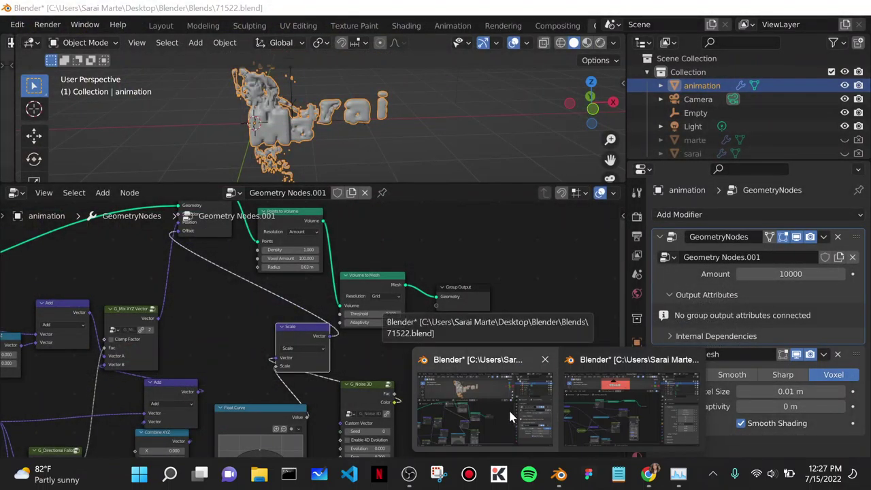
pyautogui.moveTo(593, 417)
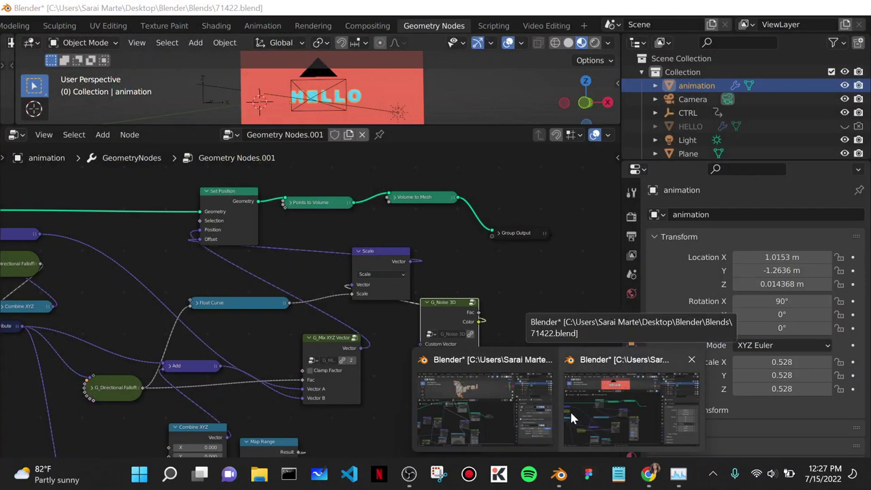
pyautogui.click(572, 418)
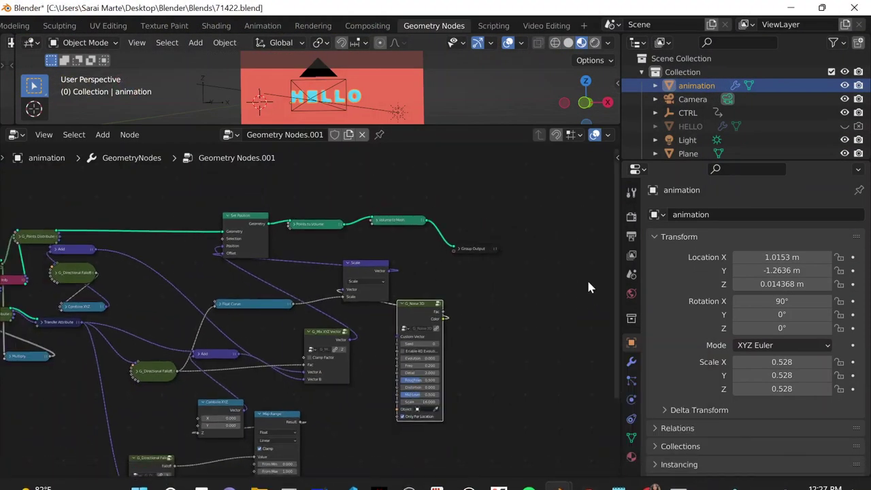
pyautogui.moveTo(559, 474)
pyautogui.click(469, 409)
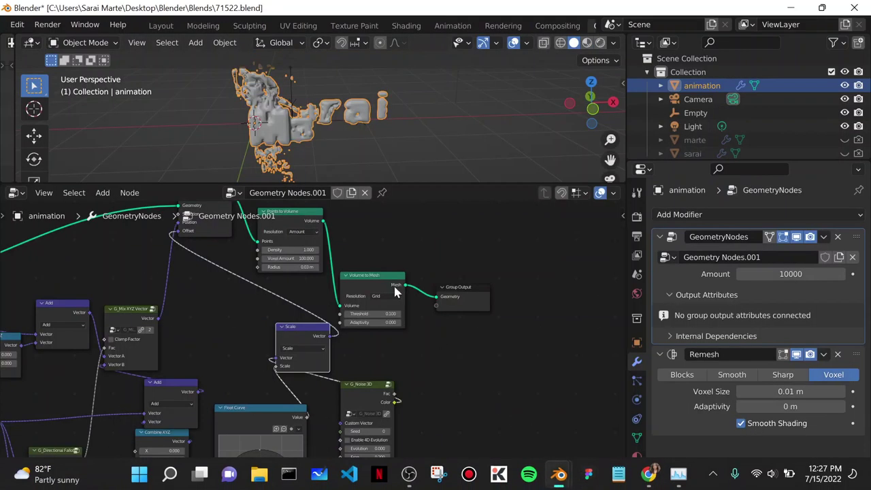
# Move the Empty along X to watch the morph, then orbit to a front view
pyautogui.scroll(-3, 320, 121)
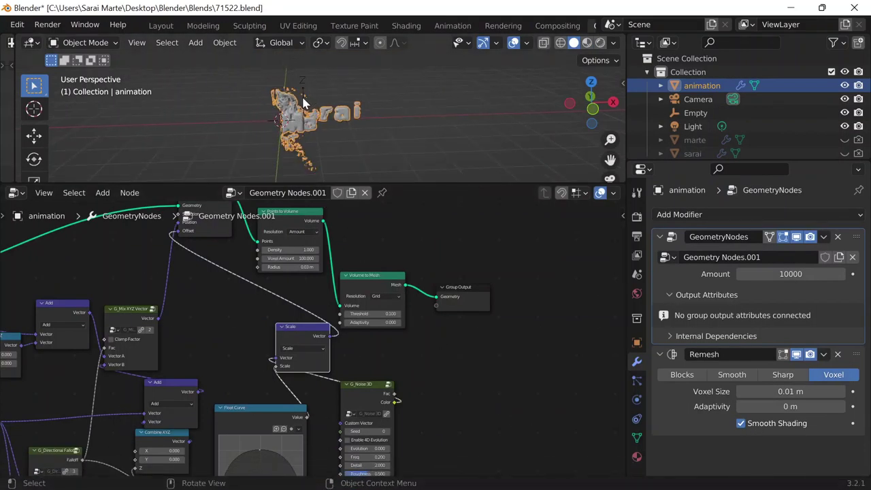
pyautogui.click(303, 102)
pyautogui.press('g')
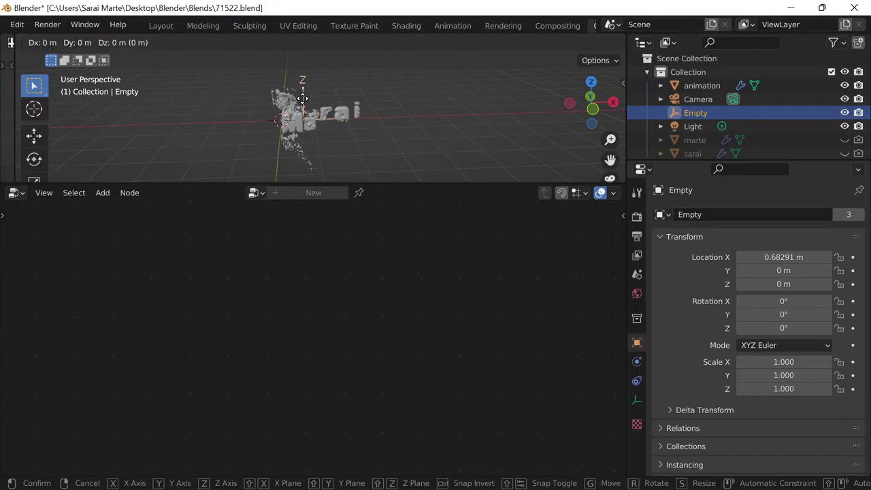
pyautogui.press('x')
pyautogui.click(251, 102)
pyautogui.scroll(2, 361, 130)
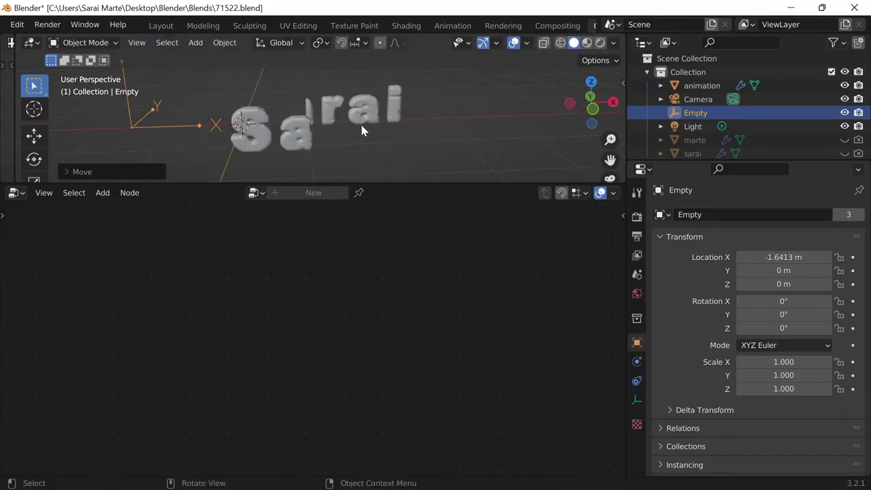
pyautogui.moveTo(361, 130); pyautogui.dragTo(347, 102, button='middle')
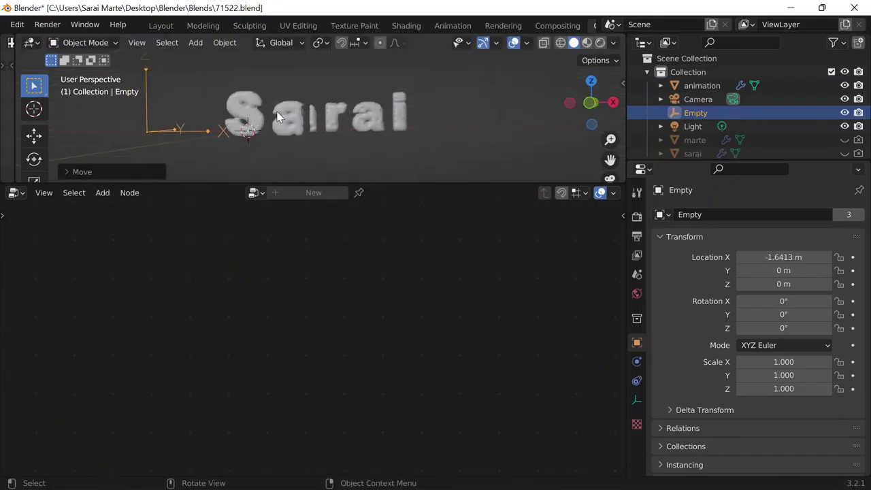
# Place the Empty at X -3.0587 m so the text reads Sarai, then reselect the animation object
pyautogui.press('g')
pyautogui.press('x')
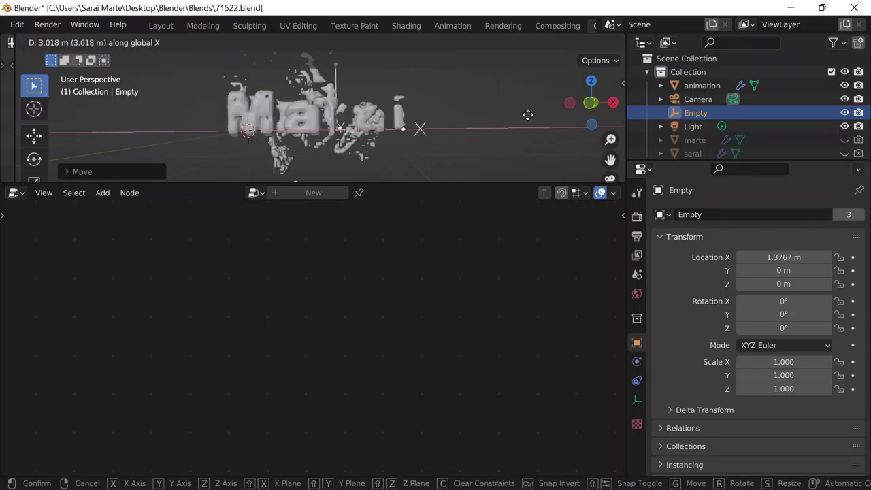
pyautogui.click(231, 114)
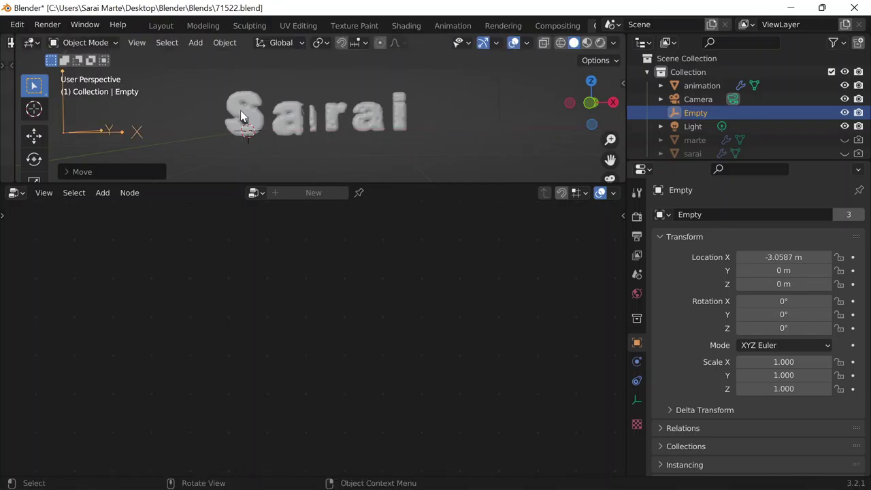
pyautogui.click(241, 112)
pyautogui.moveTo(255, 272); pyautogui.dragTo(411, 306, button='middle')
pyautogui.scroll(3, 233, 311)
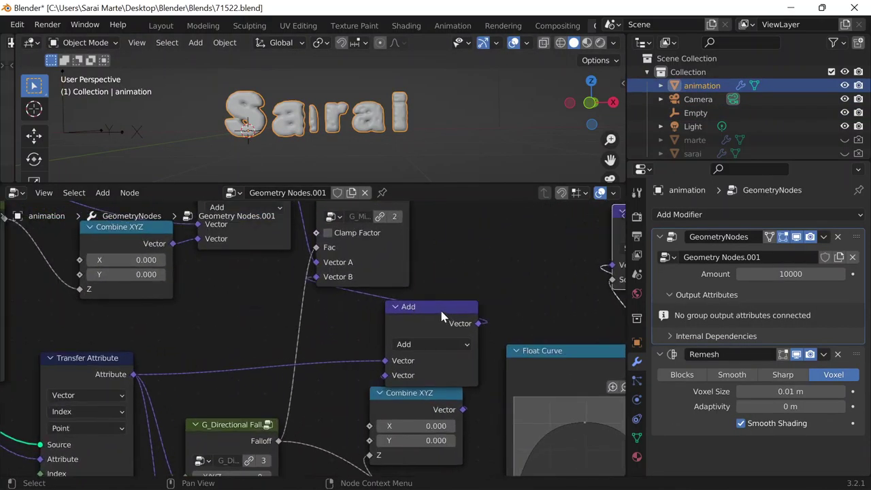
# Reposition the Add node lower in the node tree
pyautogui.moveTo(441, 317); pyautogui.dragTo(421, 321)
pyautogui.scroll(-2, 272, 327)
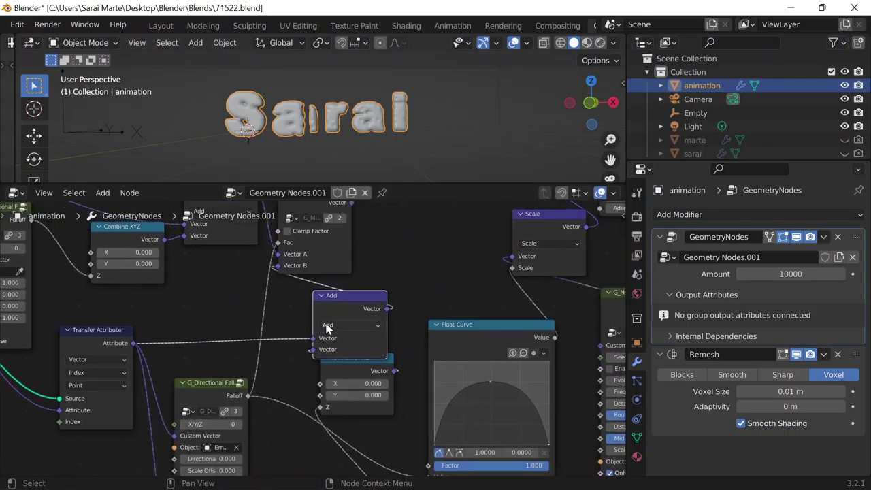
pyautogui.moveTo(348, 297); pyautogui.dragTo(382, 284)
pyautogui.scroll(-4, 234, 311)
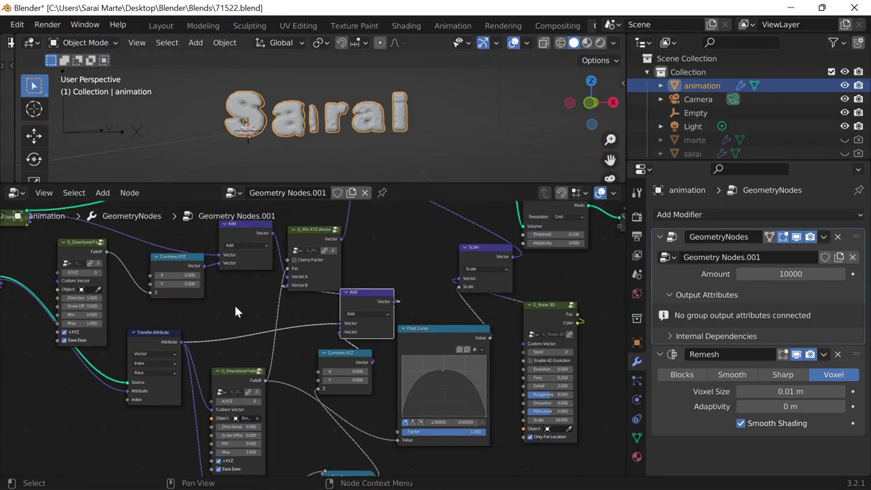
pyautogui.scroll(-3, 235, 308)
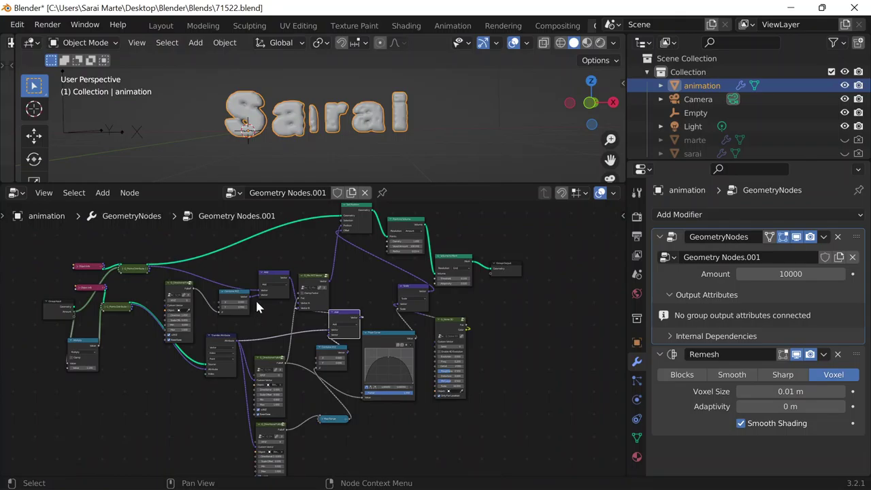
pyautogui.scroll(2, 265, 306)
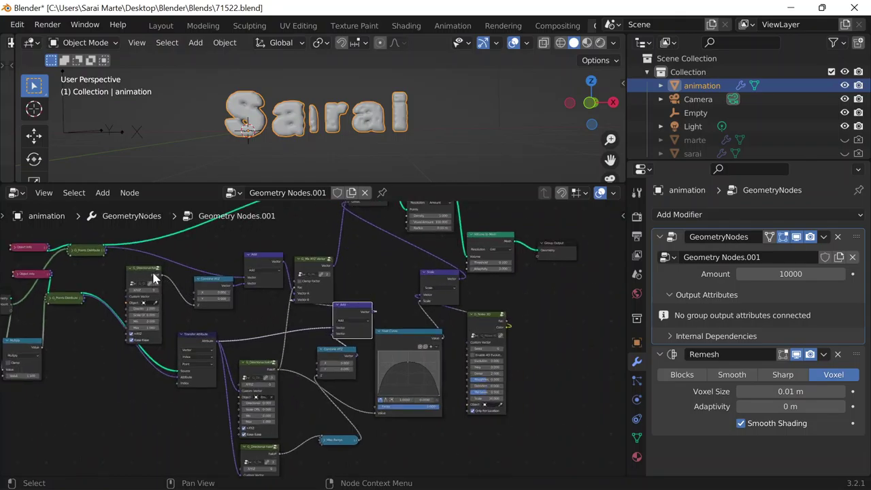
# Collapse the Directional Falloff and Add nodes and move Volume to Mesh up and right
pyautogui.click(132, 270)
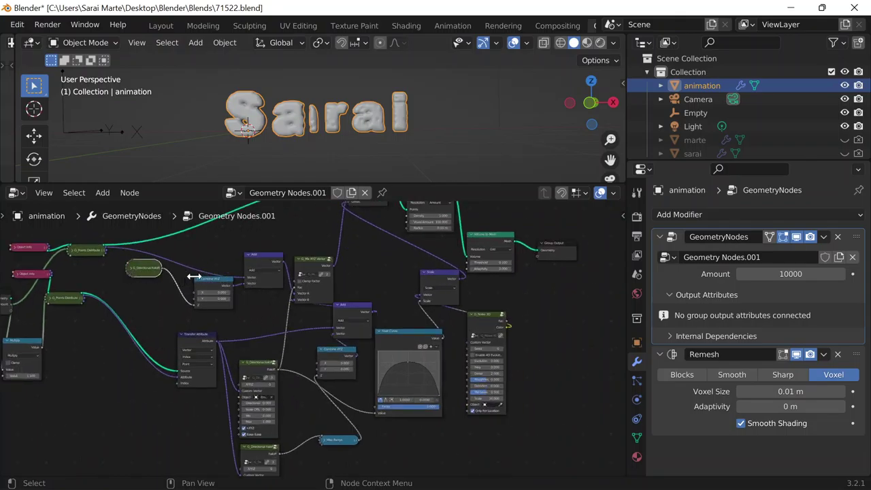
pyautogui.click(249, 257)
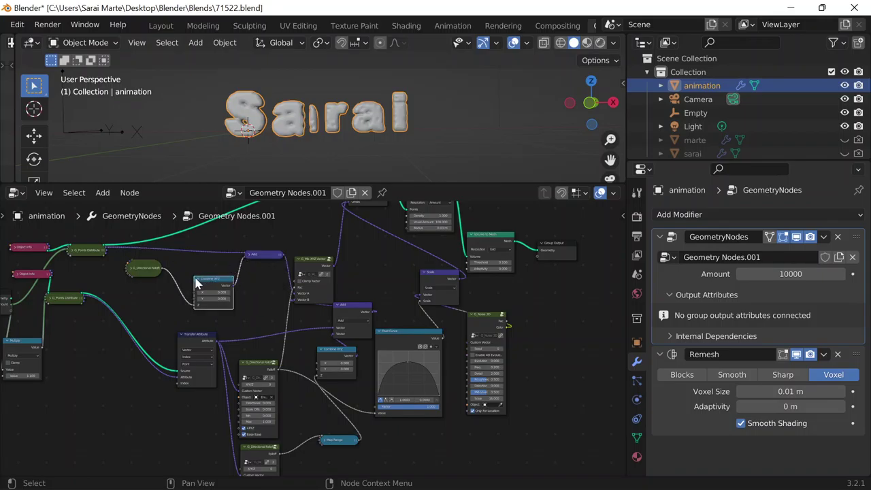
pyautogui.scroll(-2, 394, 140)
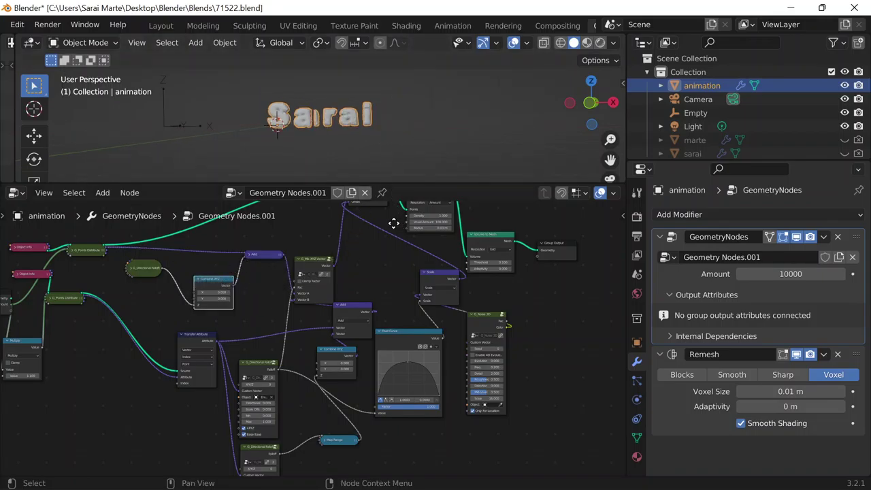
pyautogui.moveTo(393, 223); pyautogui.dragTo(294, 295, button='middle')
pyautogui.scroll(3, 294, 296)
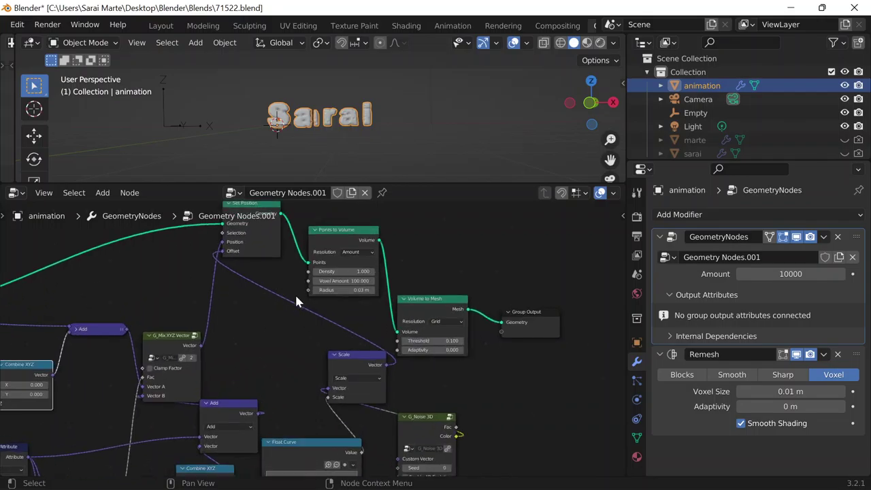
pyautogui.moveTo(414, 308); pyautogui.dragTo(451, 270)
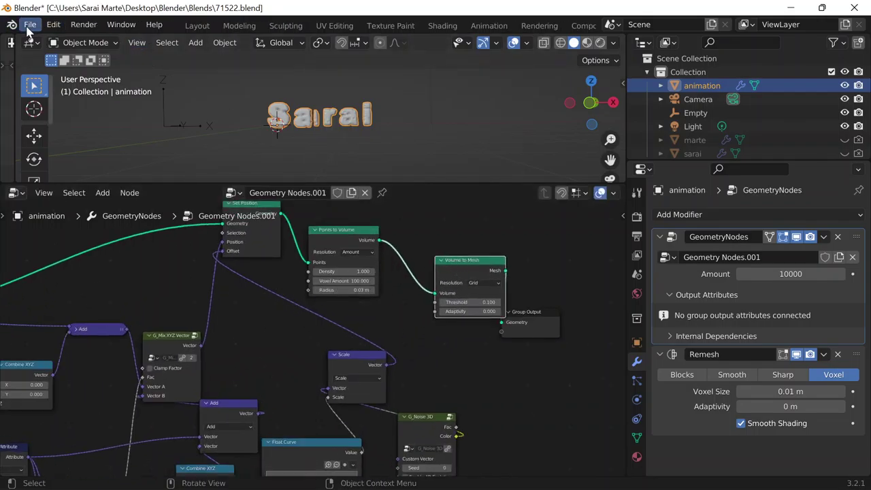
# Use File > Save Copy to store 71522problem.blend in Desktop\Blender\Blends
pyautogui.click(29, 29)
pyautogui.click(42, 140)
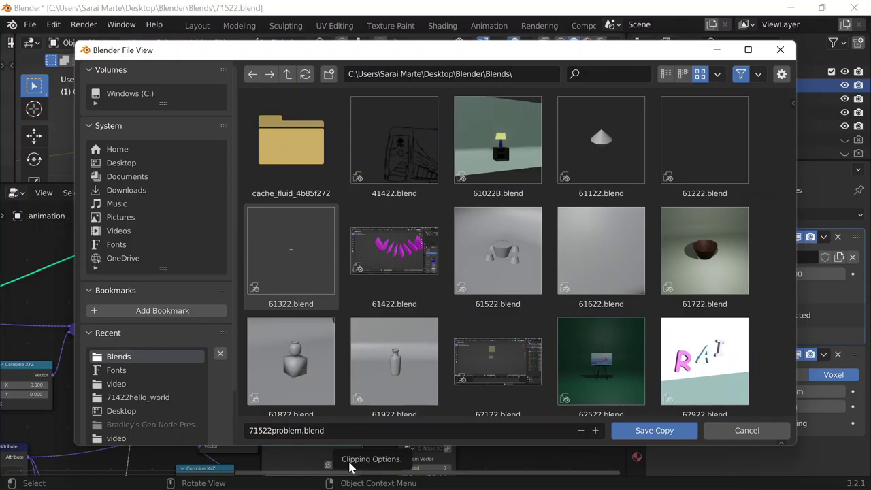
pyautogui.click(122, 149)
pyautogui.click(126, 160)
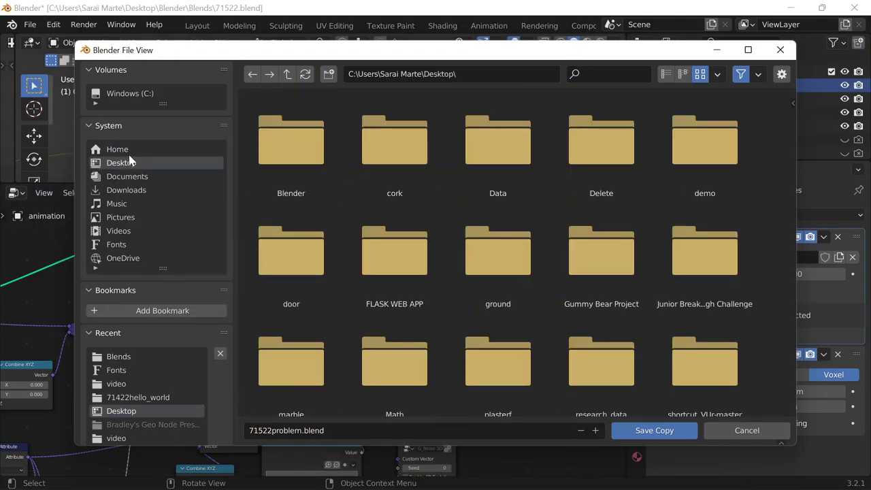
pyautogui.doubleClick(311, 156)
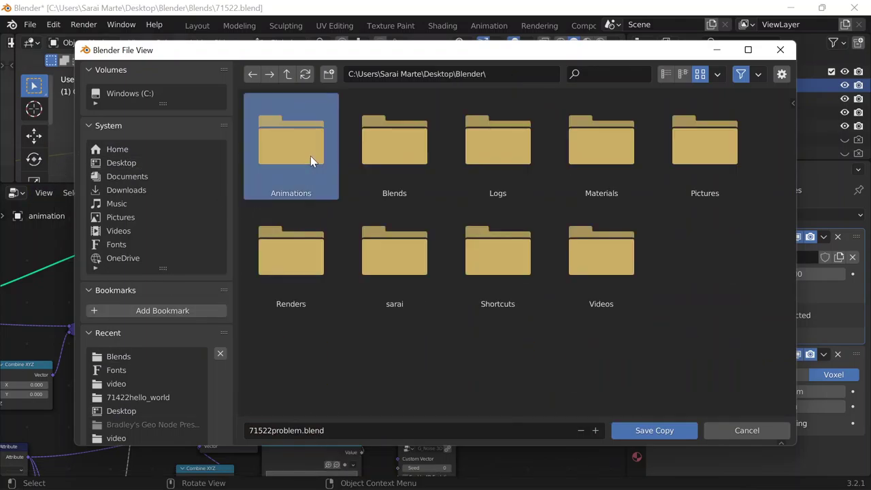
pyautogui.doubleClick(311, 156)
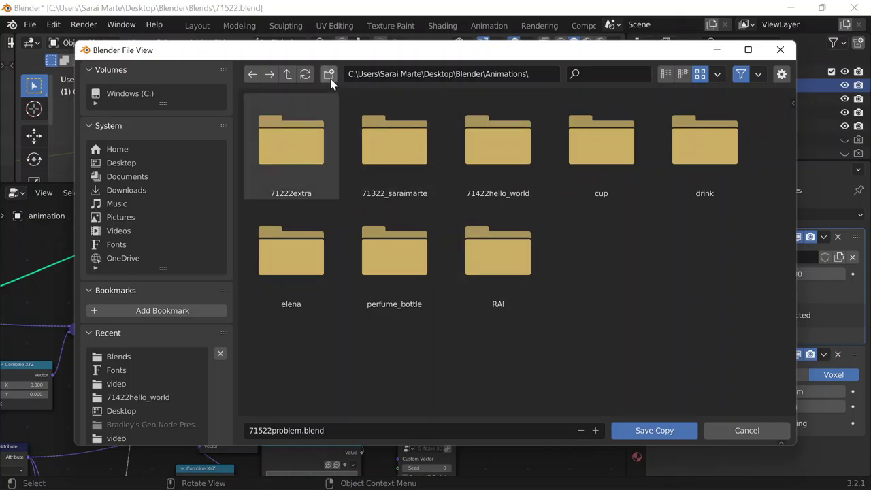
pyautogui.click(250, 75)
pyautogui.click(251, 75)
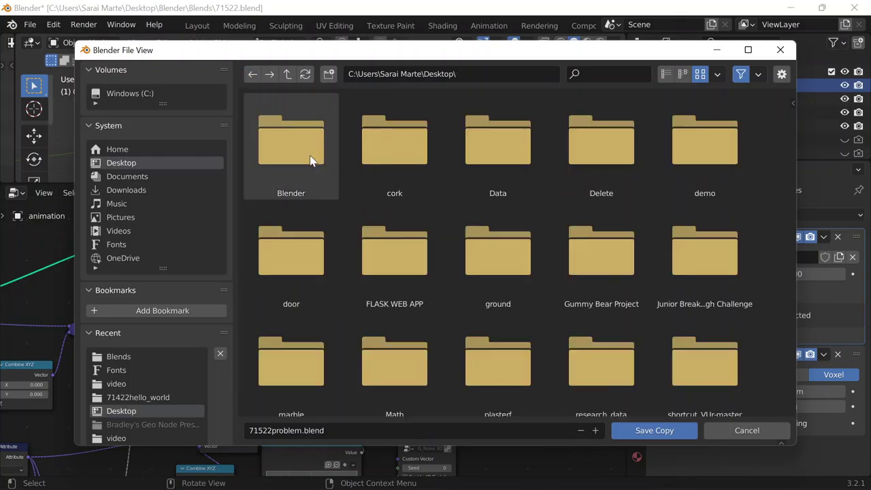
pyautogui.doubleClick(310, 160)
pyautogui.doubleClick(406, 170)
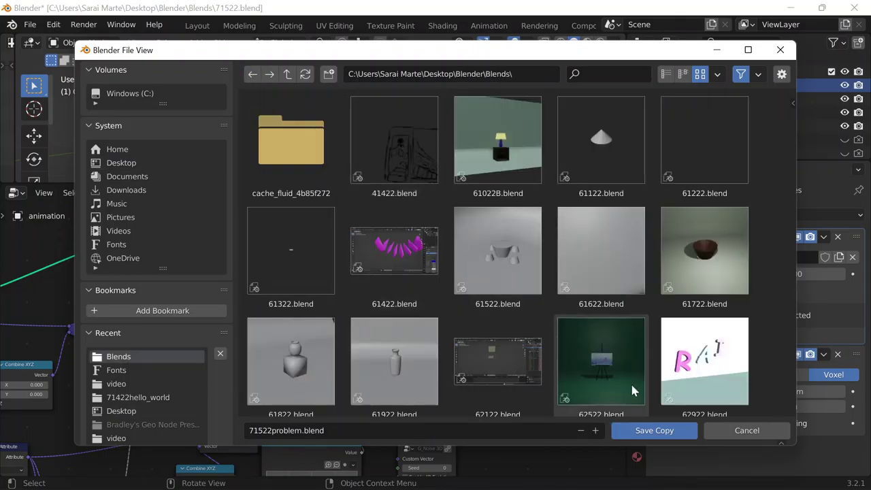
pyautogui.click(654, 431)
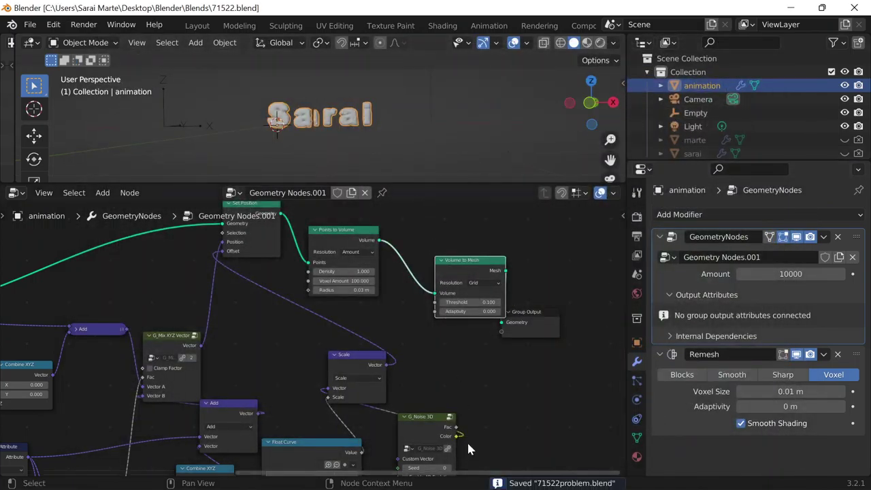
# Reopen 71522.blend from the taskbar's recent files and orbit to view the text mesh
pyautogui.moveTo(559, 481)
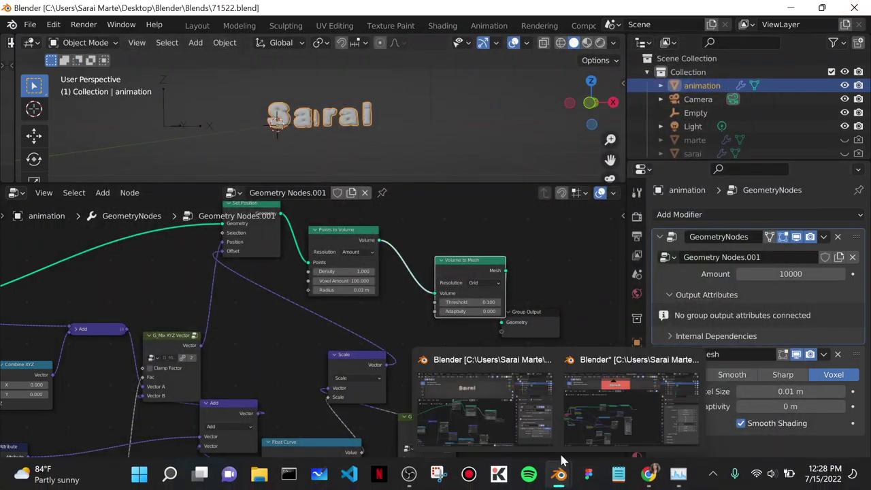
pyautogui.click(565, 480)
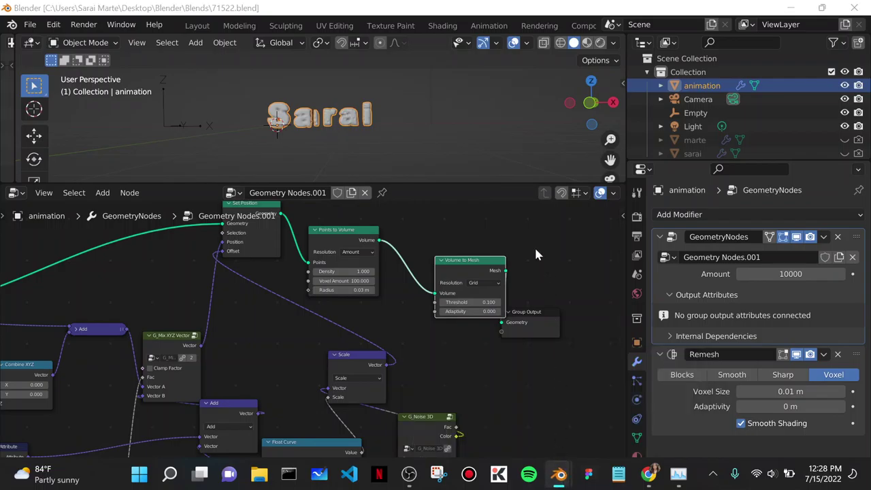
pyautogui.rightClick(559, 474)
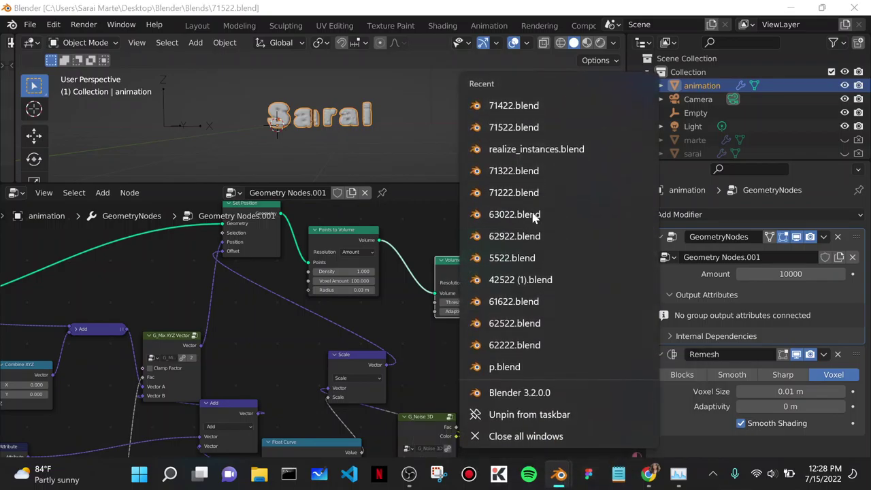
pyautogui.click(522, 129)
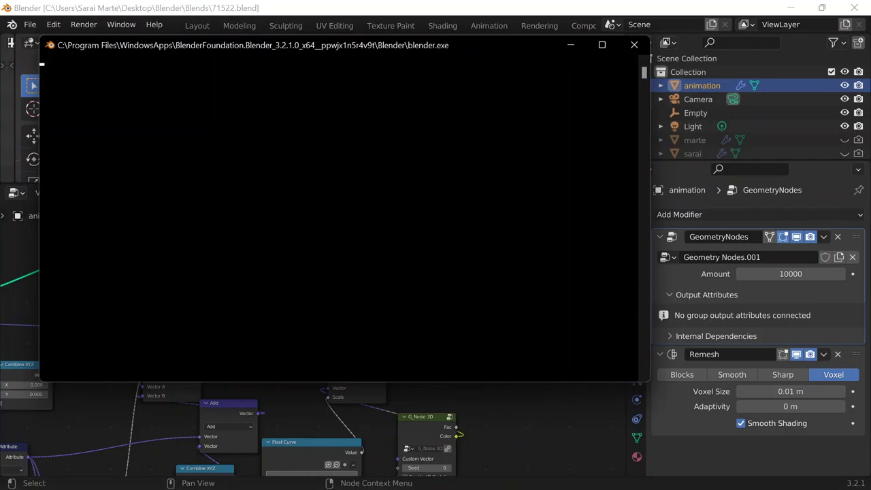
pyautogui.moveTo(571, 475)
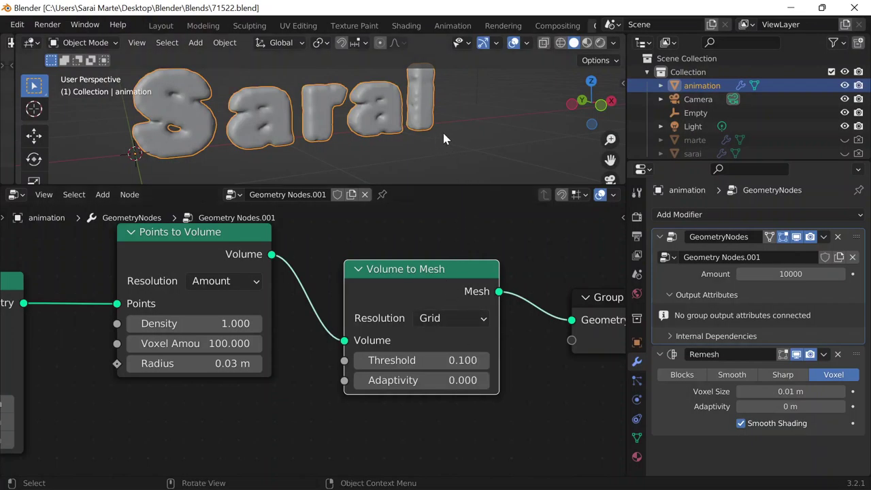
pyautogui.moveTo(444, 139)
pyautogui.mouseDown(button='middle')
pyautogui.moveTo(468, 137)
pyautogui.moveTo(420, 121)
pyautogui.moveTo(279, 121)
pyautogui.moveTo(440, 132)
pyautogui.mouseUp(button='middle')
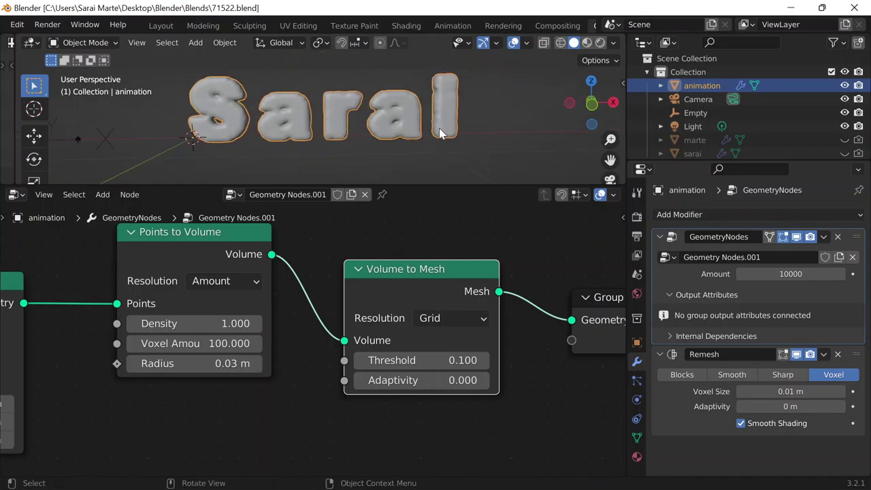
# Compare the working node tree against the 71422.blend reference file
pyautogui.scroll(-3, 259, 405)
pyautogui.moveTo(259, 404); pyautogui.dragTo(488, 367, button='middle')
pyautogui.scroll(-3, 490, 360)
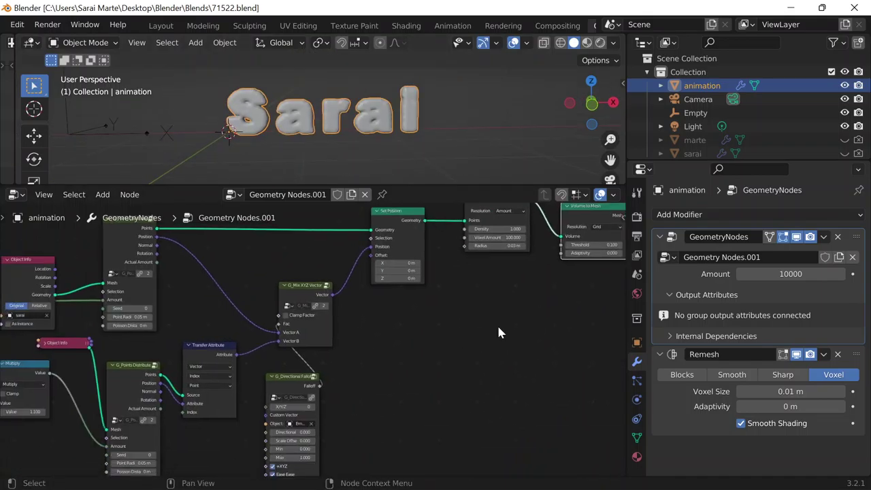
pyautogui.scroll(2, 298, 330)
pyautogui.scroll(2, 298, 330)
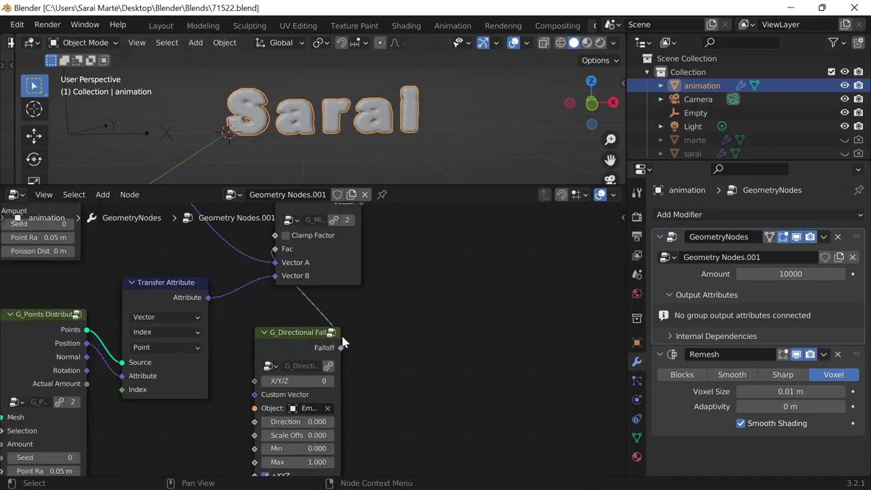
pyautogui.moveTo(390, 387); pyautogui.dragTo(321, 374, button='middle')
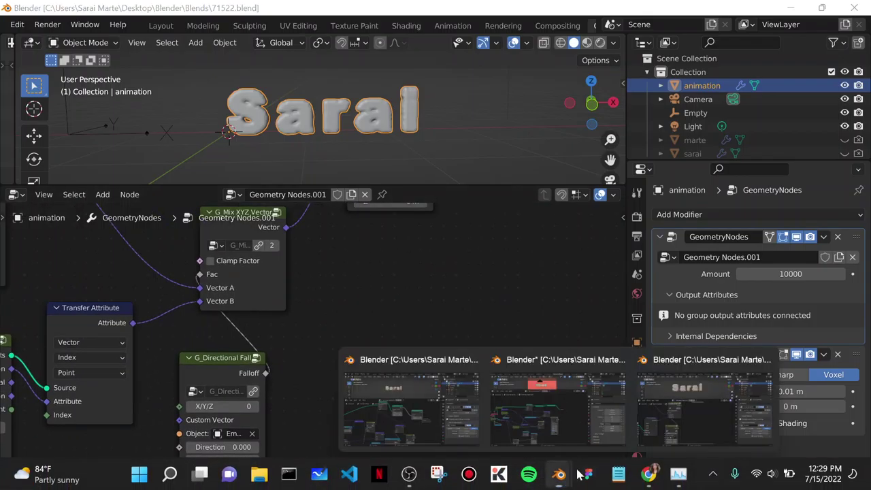
pyautogui.click(654, 417)
pyautogui.scroll(4, 206, 277)
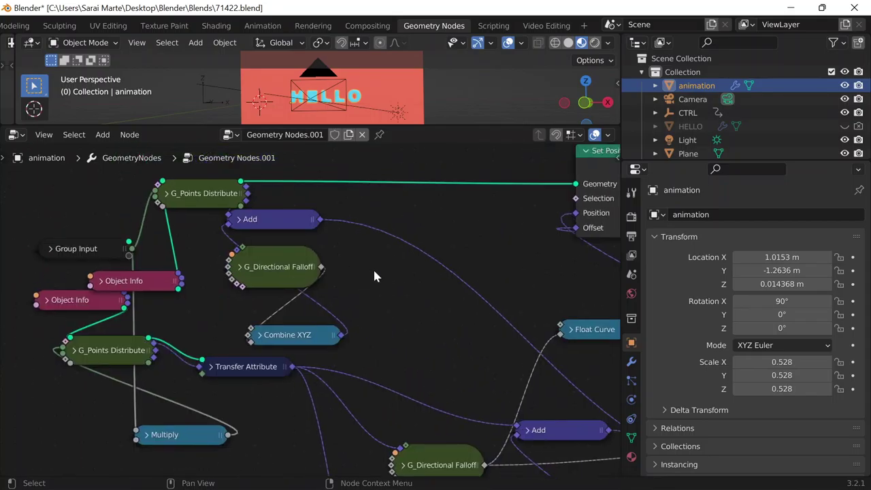
pyautogui.click(793, 7)
# Collapse the upper and lower Points Distribute nodes, the Multiply node and the top Object Info node
pyautogui.scroll(-3, 321, 306)
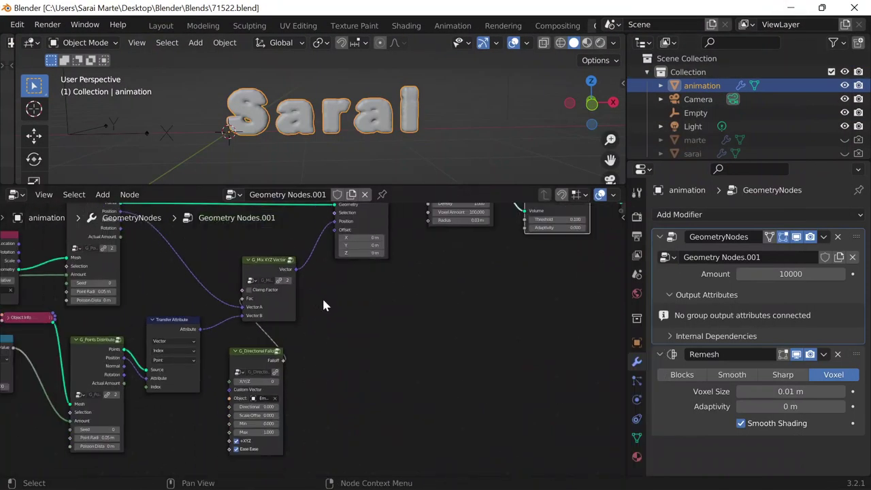
pyautogui.moveTo(320, 306); pyautogui.dragTo(494, 340, button='middle')
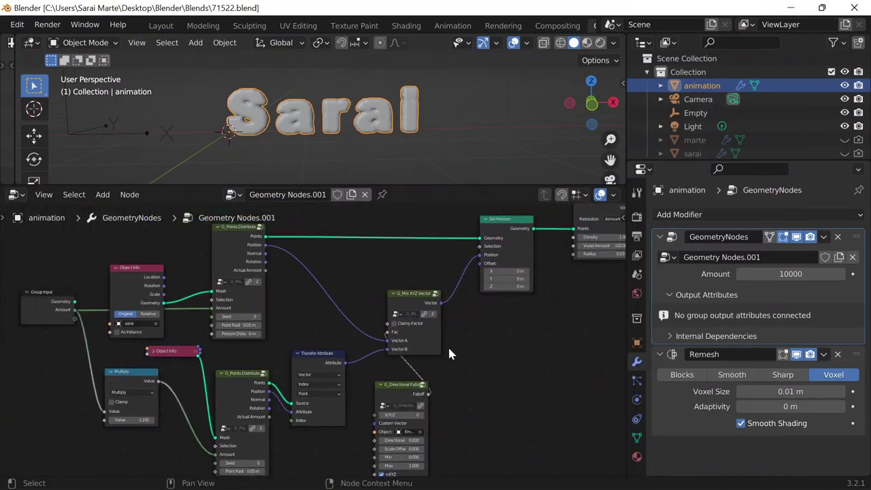
pyautogui.click(218, 373)
pyautogui.scroll(1, 212, 225)
pyautogui.scroll(-1, 209, 227)
pyautogui.click(216, 227)
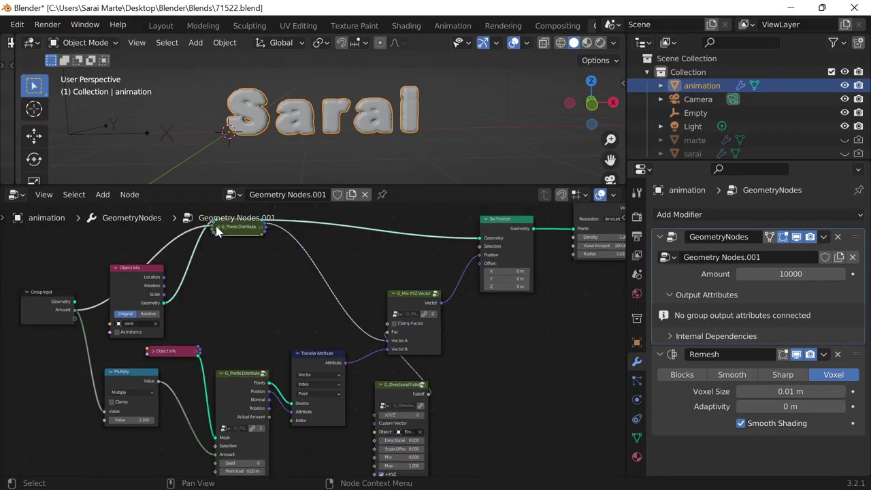
pyautogui.click(219, 387)
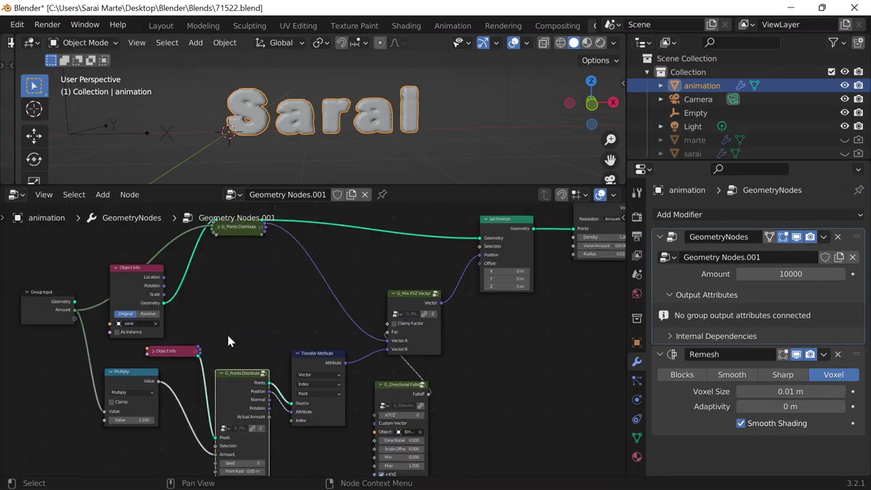
pyautogui.click(220, 374)
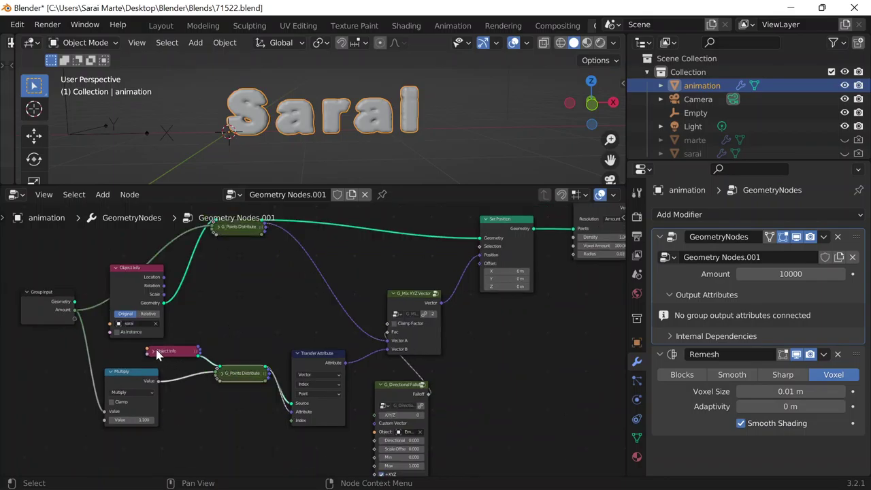
pyautogui.click(108, 373)
pyautogui.click(109, 373)
pyautogui.click(119, 271)
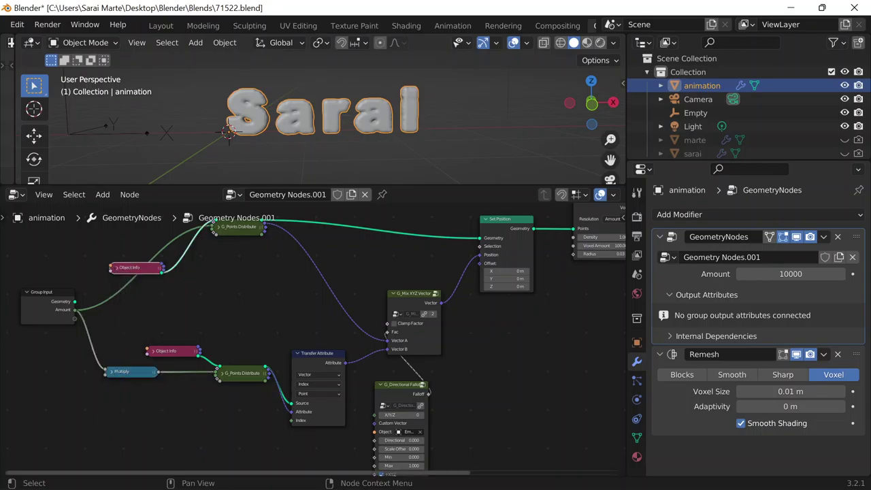
# Check the OBS window, then bring the Mix XYZ Vector and Directional Falloff nodes into view
pyautogui.moveTo(407, 473)
pyautogui.click(437, 475)
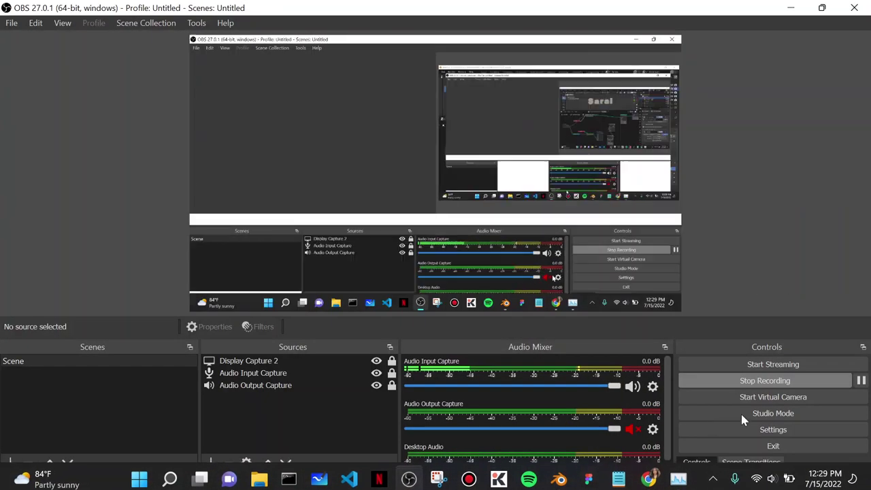
pyautogui.click(790, 8)
pyautogui.scroll(2, 308, 310)
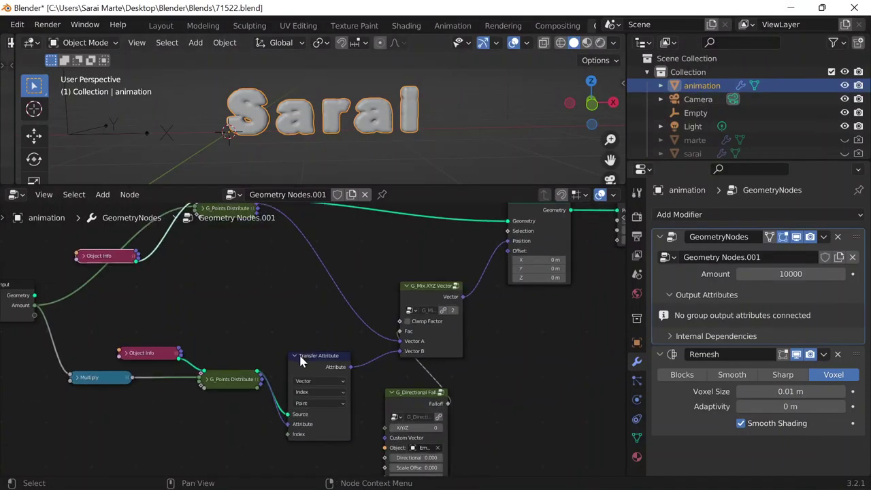
pyautogui.moveTo(286, 317); pyautogui.dragTo(188, 285, button='middle')
pyautogui.scroll(4, 243, 294)
pyautogui.moveTo(468, 420); pyautogui.dragTo(414, 395, button='middle')
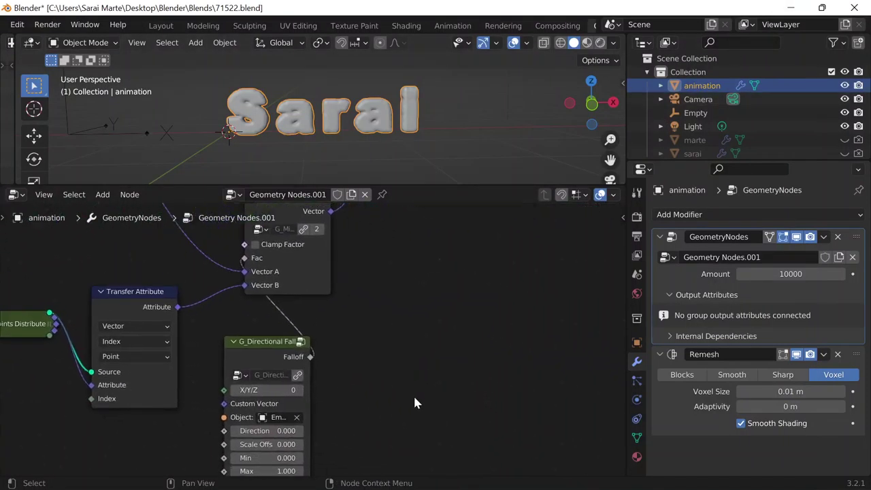
pyautogui.scroll(-4, 436, 380)
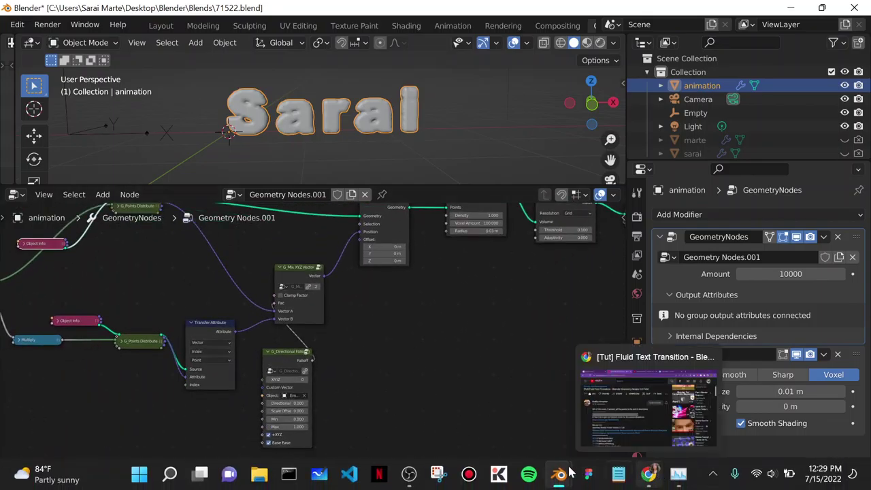
pyautogui.moveTo(559, 475)
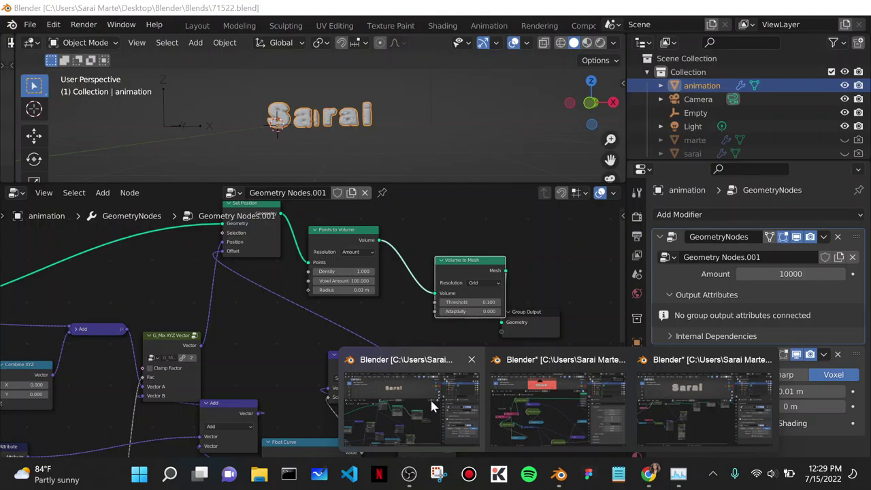
# In the 71422 reference, expand Transfer Attribute and move the G_Directional Falloff node up
pyautogui.moveTo(533, 409)
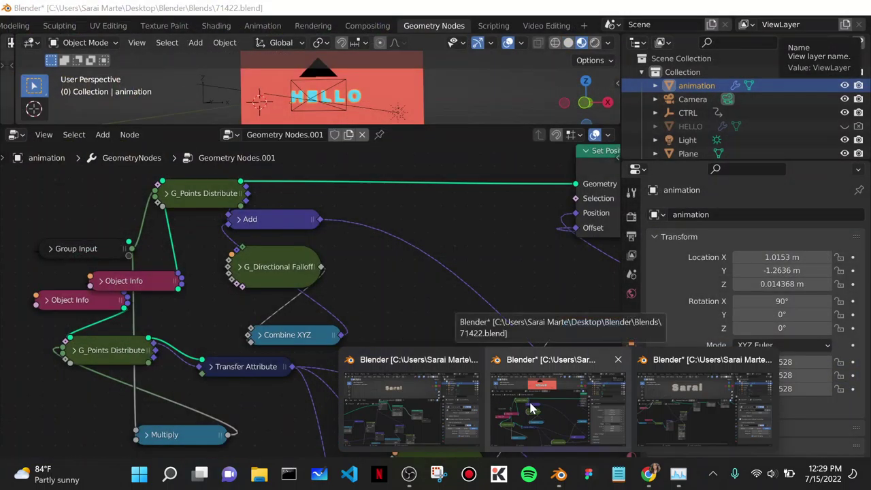
pyautogui.moveTo(462, 400)
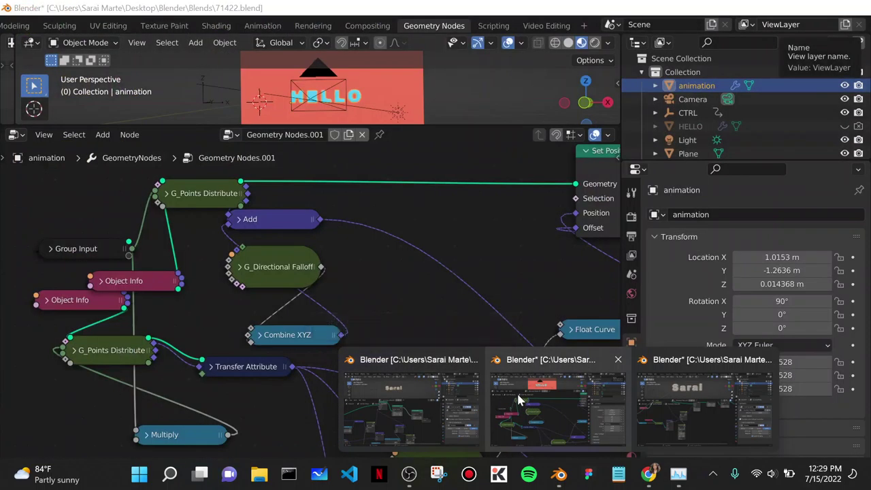
pyautogui.click(517, 392)
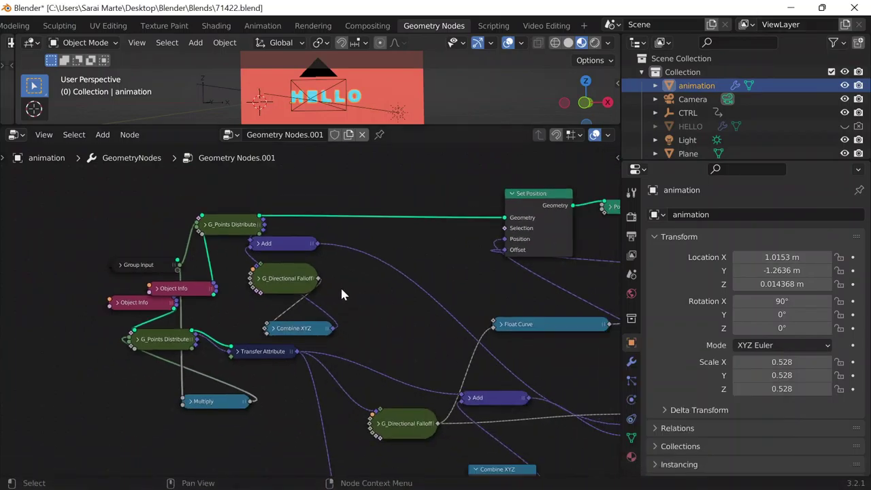
pyautogui.click(236, 351)
pyautogui.moveTo(323, 315); pyautogui.dragTo(237, 232, button='middle')
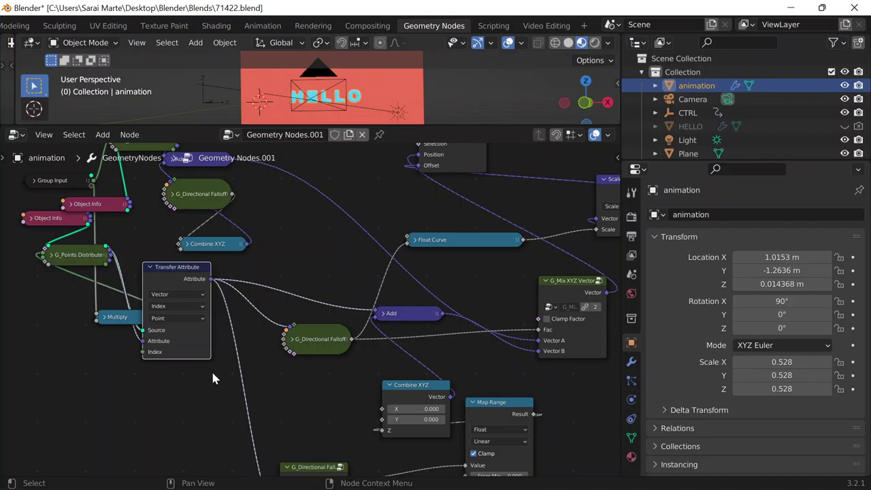
pyautogui.moveTo(213, 369); pyautogui.dragTo(174, 277, button='middle')
pyautogui.moveTo(278, 378); pyautogui.dragTo(268, 301)
pyautogui.moveTo(207, 253); pyautogui.dragTo(215, 275, button='middle')
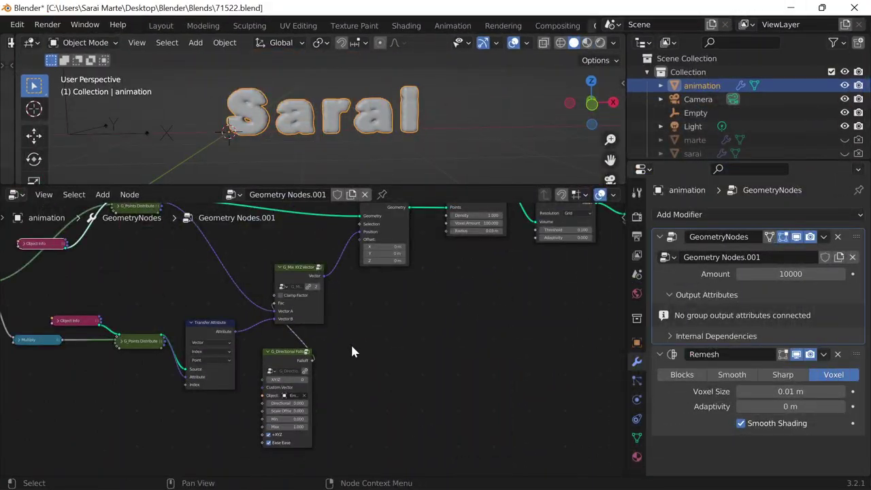
# Move the G_Directional Falloff and G_Mix XYZ Vector nodes rightward in the 71522 tree
pyautogui.moveTo(351, 343); pyautogui.dragTo(247, 354, button='middle')
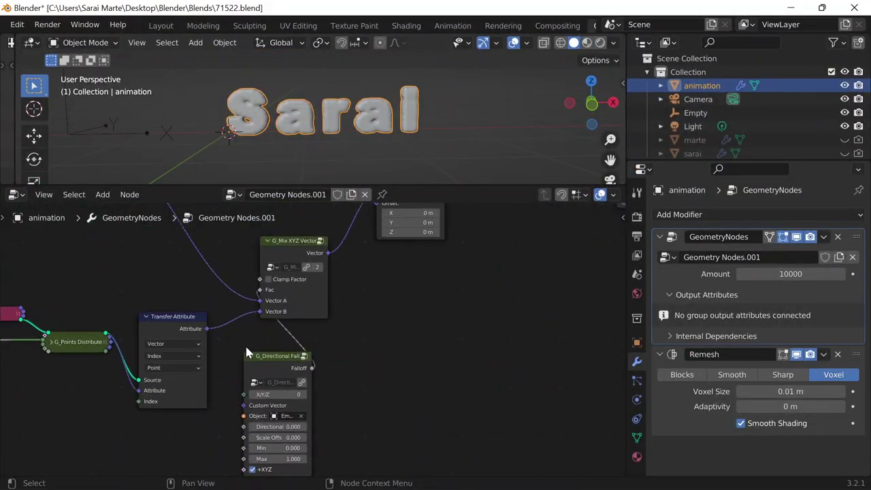
pyautogui.moveTo(247, 354); pyautogui.dragTo(464, 339)
pyautogui.moveTo(282, 243); pyautogui.dragTo(479, 231)
pyautogui.moveTo(467, 357); pyautogui.dragTo(397, 373)
pyautogui.moveTo(495, 248); pyautogui.dragTo(531, 271)
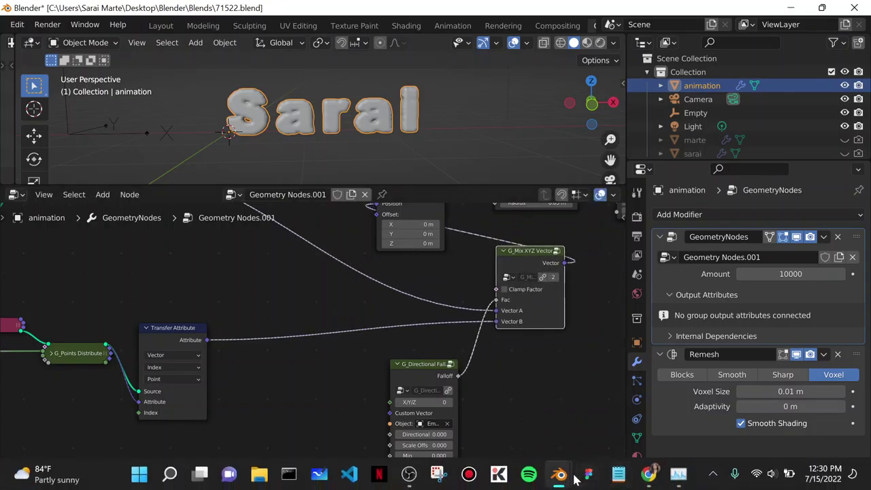
# Recheck the reference and fine-tune the G_Mix XYZ Vector and G_Directional Falloff positions
pyautogui.moveTo(559, 477)
pyautogui.click(570, 419)
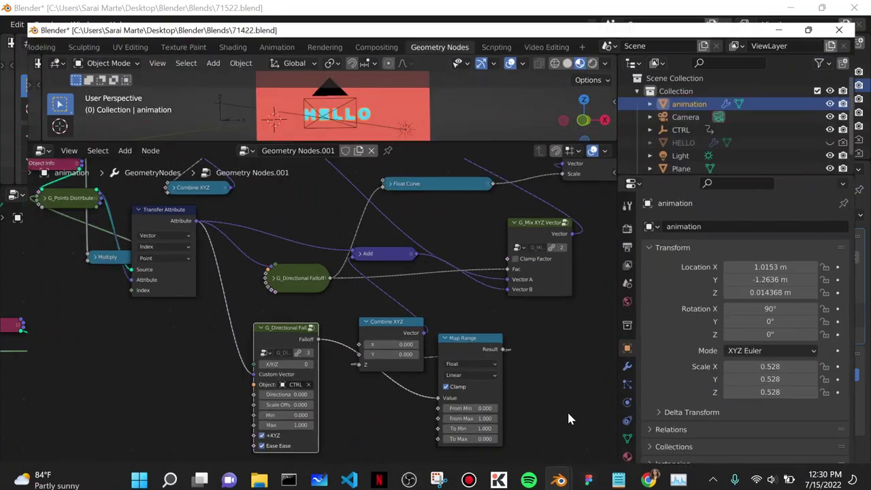
pyautogui.moveTo(545, 227); pyautogui.dragTo(539, 231)
pyautogui.moveTo(297, 261)
pyautogui.mouseDown()
pyautogui.moveTo(285, 267)
pyautogui.moveTo(303, 255)
pyautogui.mouseUp()
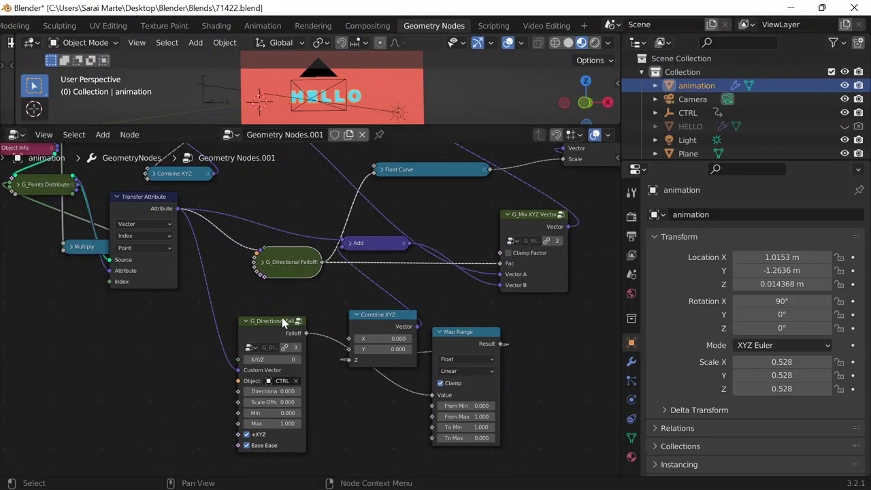
pyautogui.moveTo(283, 323); pyautogui.dragTo(294, 319)
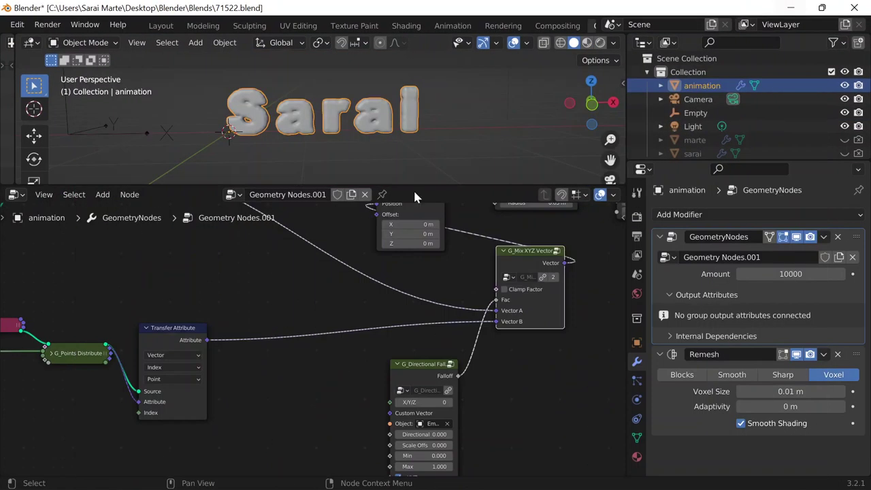
pyautogui.hotkey('shift', 'a')
# Add a second G_Directional Falloff fed by Attribute into Custom Vector, and collapse the first one
pyautogui.click(198, 185)
pyautogui.write('dire')
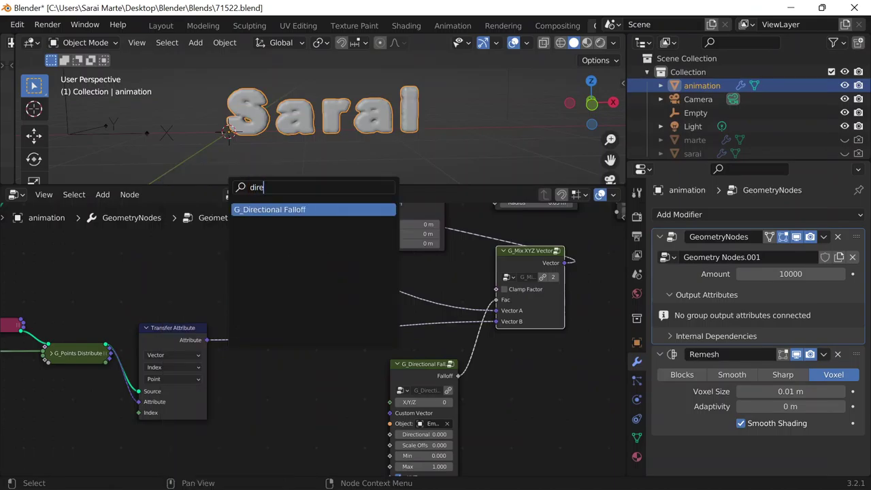
pyautogui.press('Return')
pyautogui.click(222, 352)
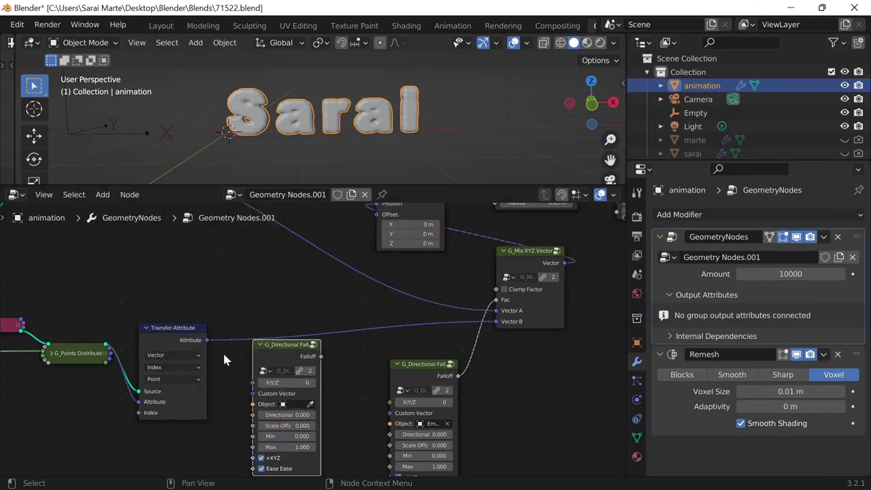
pyautogui.moveTo(206, 339); pyautogui.dragTo(252, 393)
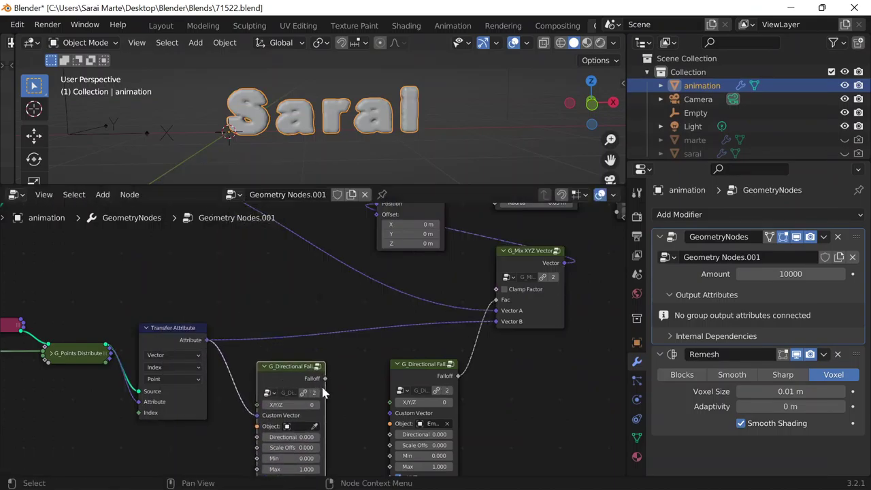
pyautogui.scroll(2, 325, 395)
pyautogui.scroll(-4, 354, 358)
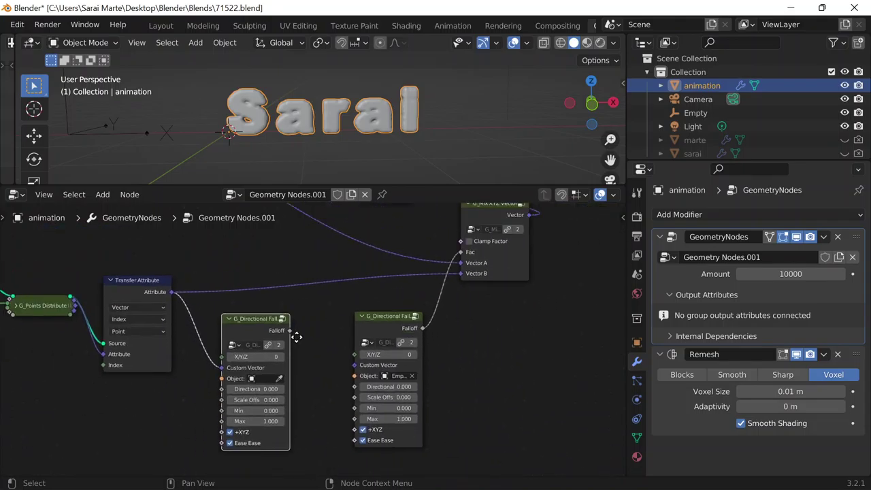
pyautogui.press('h')
pyautogui.moveTo(368, 344); pyautogui.dragTo(308, 273)
# Add a Vector Math Add node below G_Mix XYZ Vector, fed by Transfer Attribute's Attribute
pyautogui.hotkey('shift', 'a')
pyautogui.write('add')
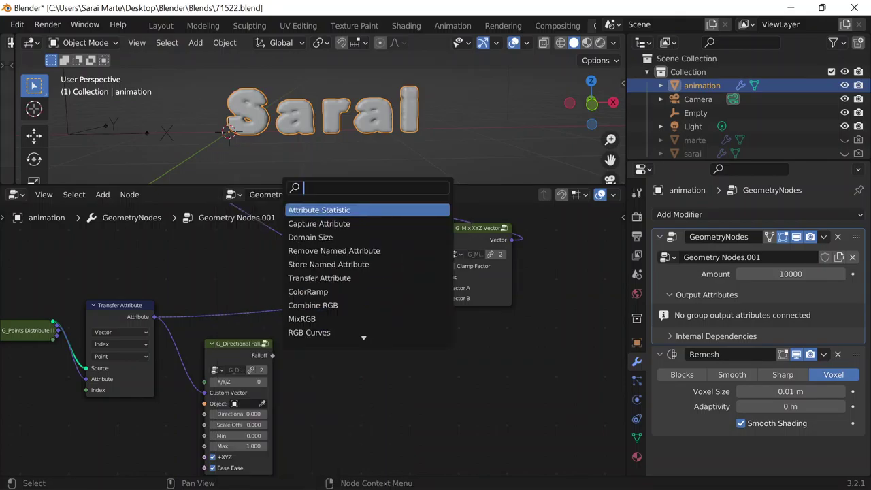
pyautogui.press('BackSpace')
pyautogui.press('BackSpace')
pyautogui.press('BackSpace')
pyautogui.write('vec')
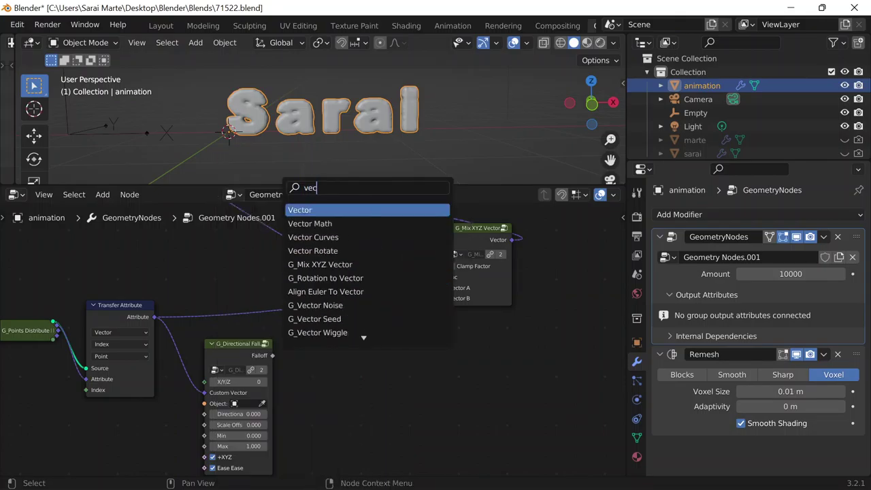
pyautogui.press('Down')
pyautogui.press('Return')
pyautogui.click(387, 359)
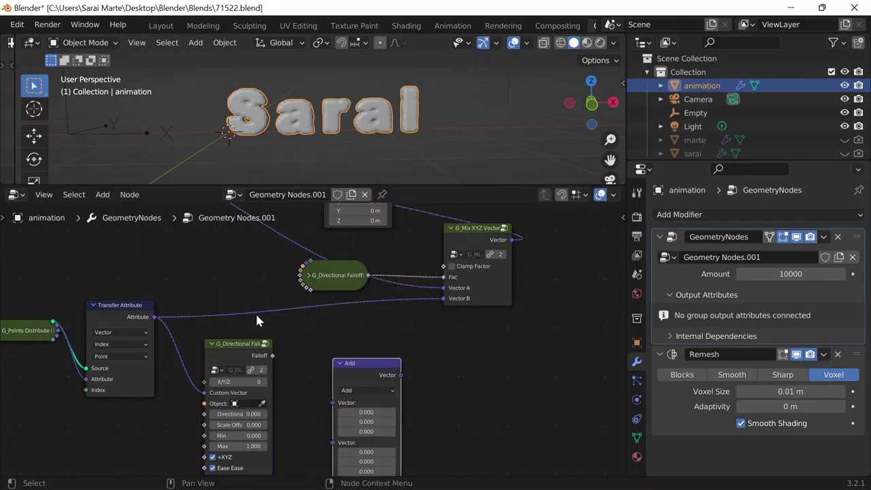
pyautogui.moveTo(155, 317); pyautogui.dragTo(221, 350)
pyautogui.moveTo(338, 401); pyautogui.dragTo(338, 325)
# Check the Add node's placement in the 71422 reference file
pyautogui.moveTo(514, 480)
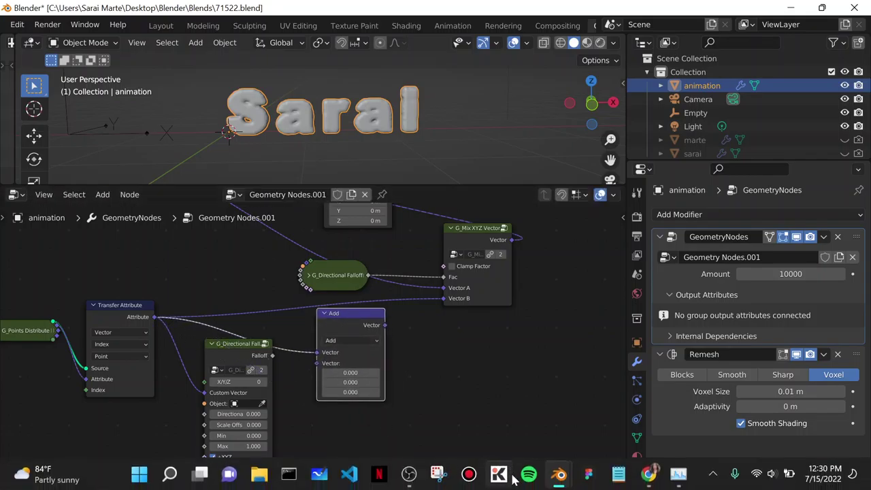
pyautogui.click(589, 475)
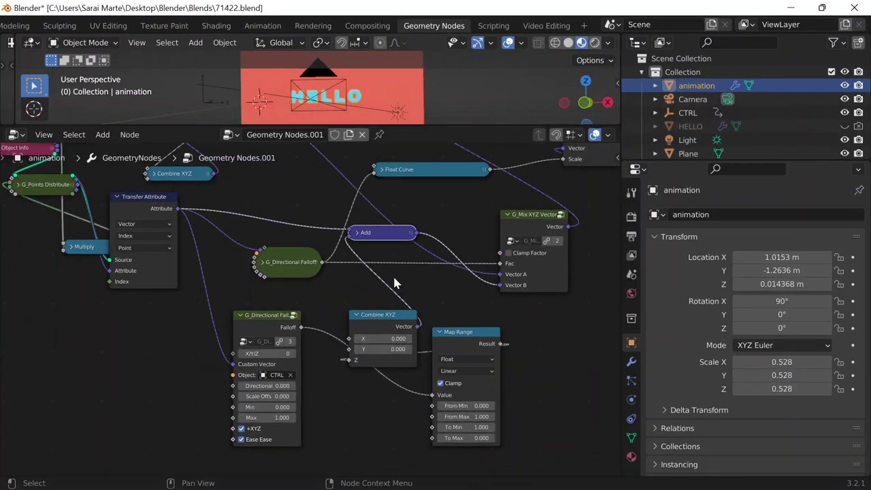
pyautogui.moveTo(387, 235); pyautogui.dragTo(403, 194)
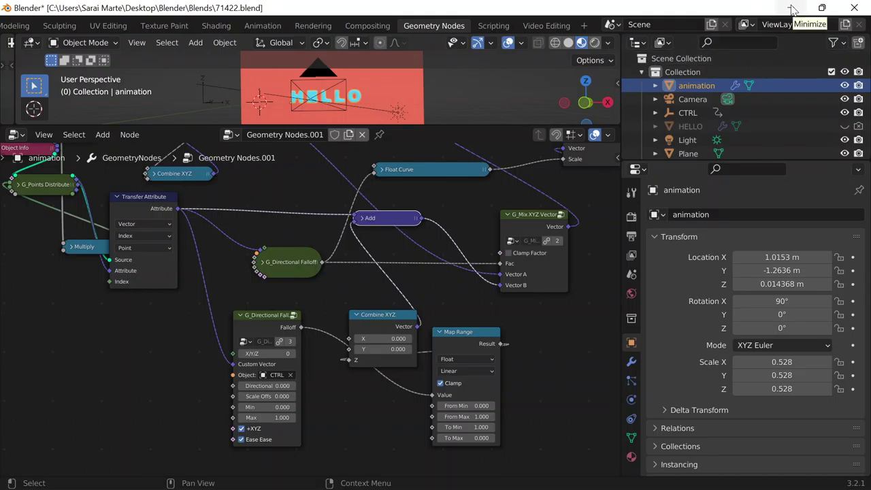
pyautogui.click(792, 8)
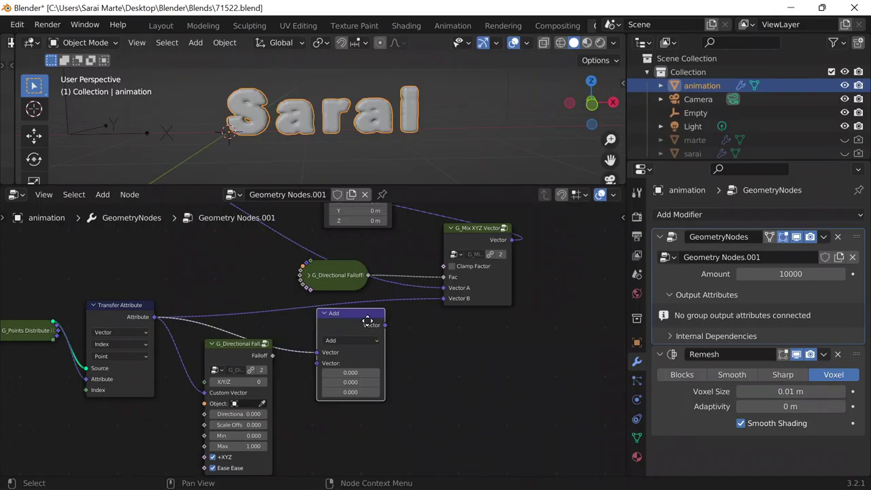
# Connect the Add node's output to G_Mix XYZ Vector's Vector B and lower the new falloff node
pyautogui.moveTo(367, 321); pyautogui.dragTo(452, 303)
pyautogui.moveTo(425, 333); pyautogui.dragTo(446, 297)
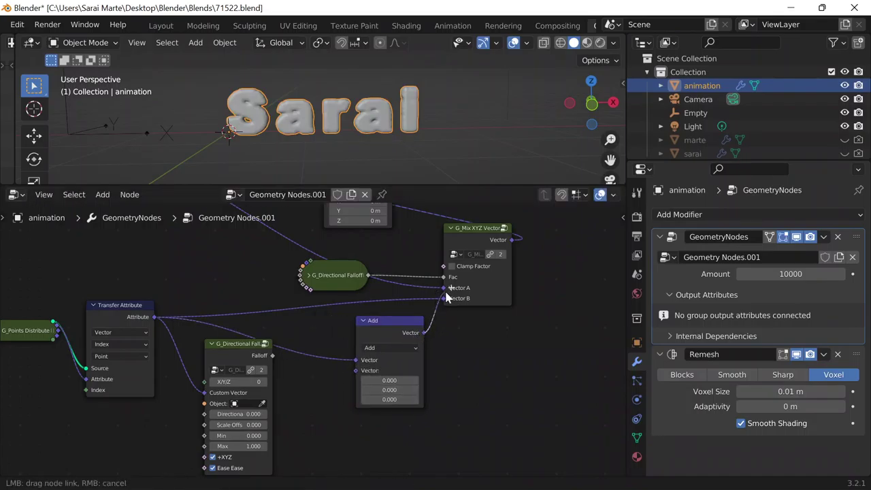
pyautogui.moveTo(237, 344); pyautogui.dragTo(282, 389)
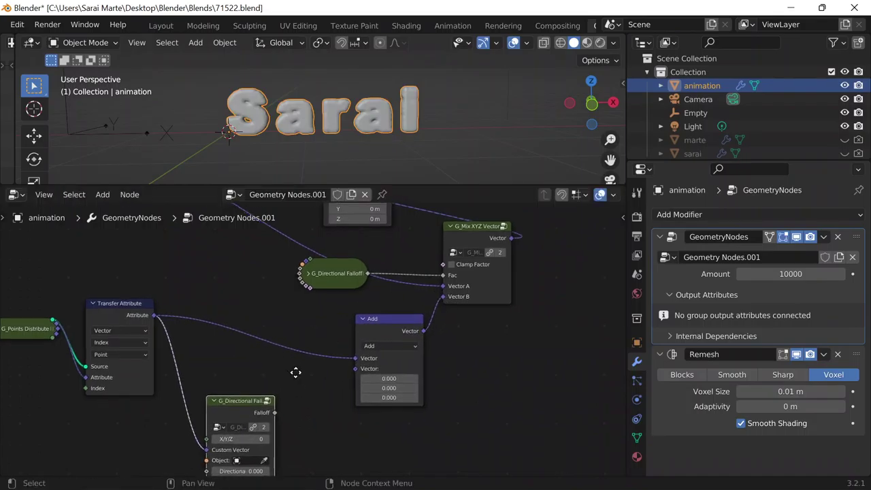
pyautogui.moveTo(296, 372); pyautogui.dragTo(264, 307, button='middle')
# Adjust the Add, Combine XYZ and falloff node positions in the reference file
pyautogui.moveTo(562, 477)
pyautogui.click(570, 428)
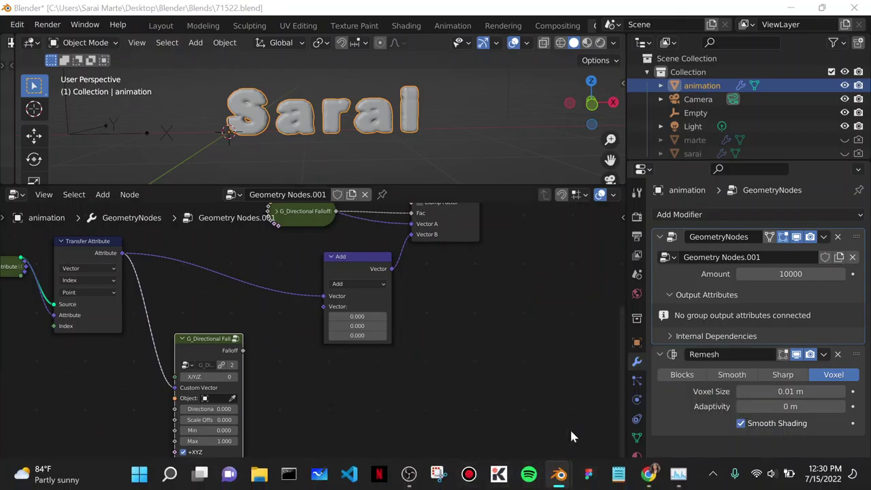
pyautogui.moveTo(401, 219); pyautogui.dragTo(424, 227)
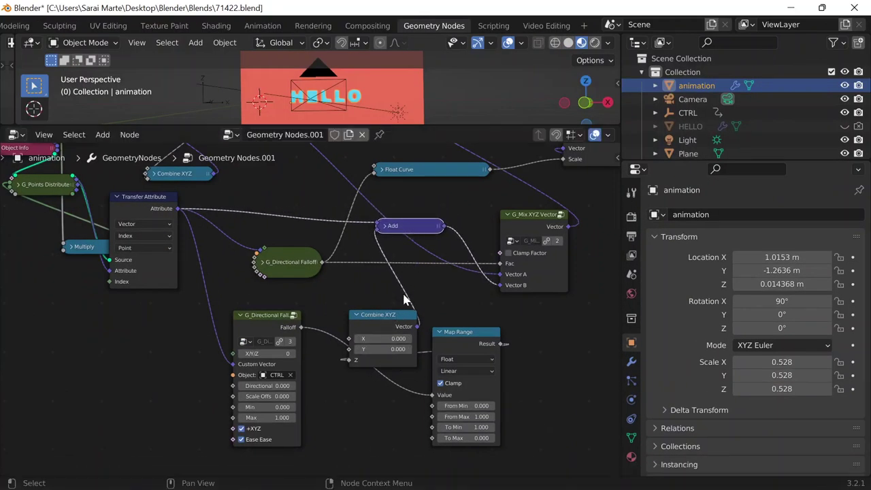
pyautogui.moveTo(379, 328); pyautogui.dragTo(363, 308)
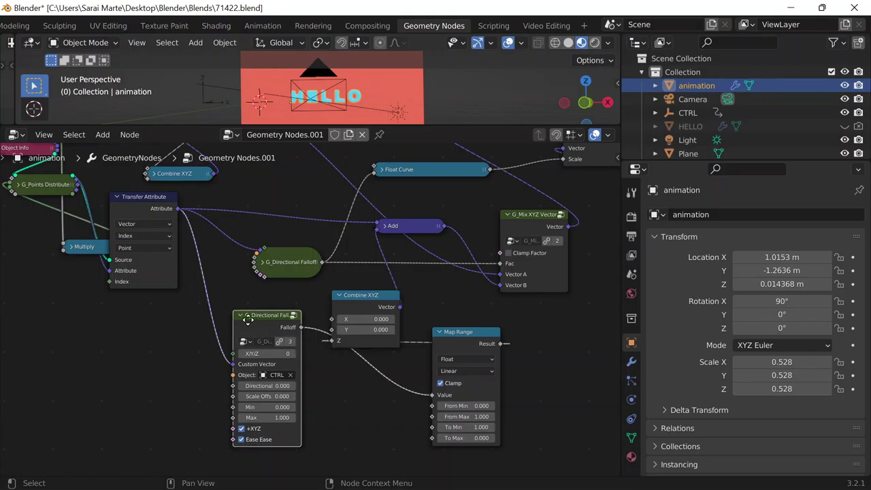
pyautogui.moveTo(253, 326); pyautogui.dragTo(221, 332)
pyautogui.click(793, 7)
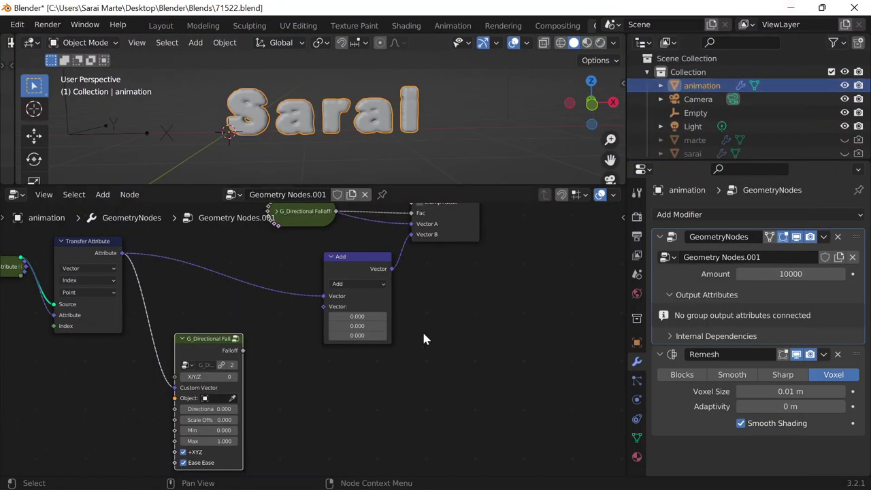
# Add Combine XYZ with the falloff into Z, feeding its vector into Add's second input
pyautogui.hotkey('shift', 'a')
pyautogui.click(355, 189)
pyautogui.write('combine')
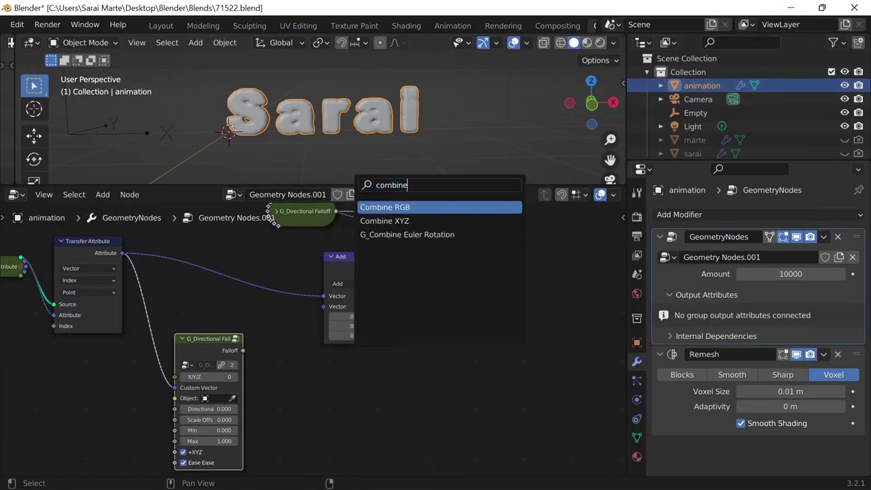
pyautogui.click(371, 224)
pyautogui.click(314, 389)
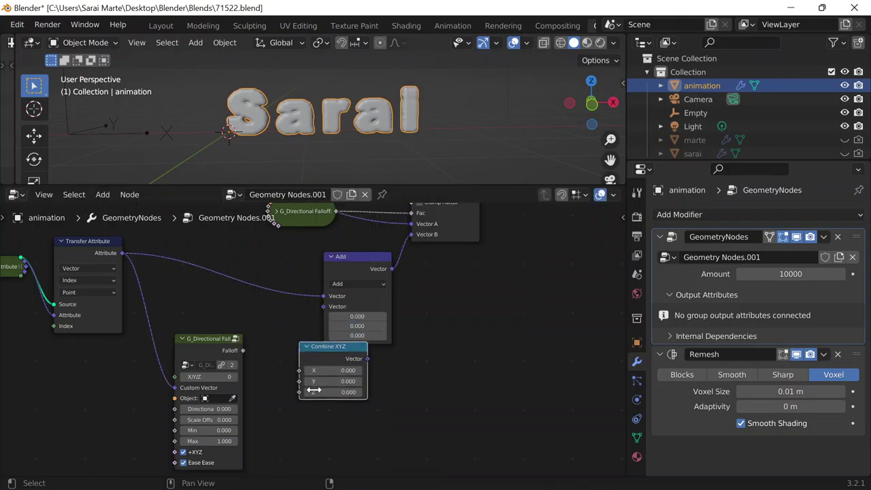
pyautogui.moveTo(241, 351); pyautogui.dragTo(301, 392)
pyautogui.moveTo(308, 357); pyautogui.dragTo(278, 356)
pyautogui.moveTo(222, 343); pyautogui.dragTo(183, 346)
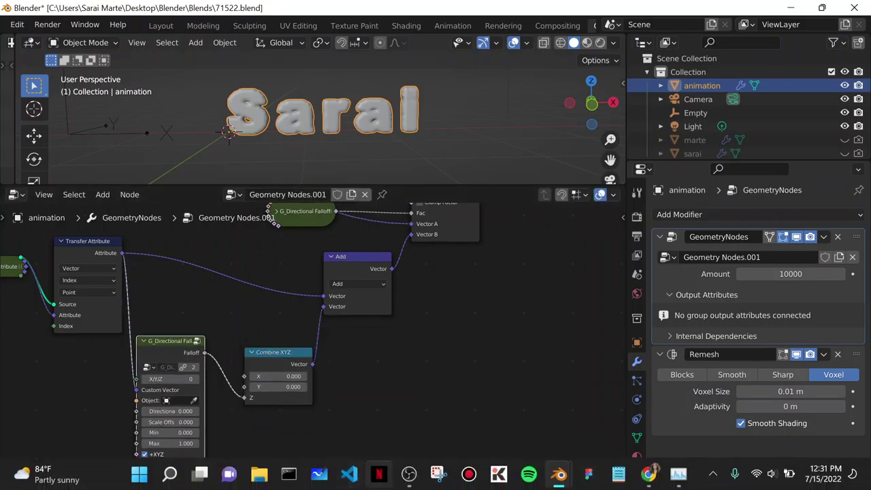
# Rearrange the Map Range and Combine XYZ nodes in the 71422 reference file
pyautogui.moveTo(559, 479)
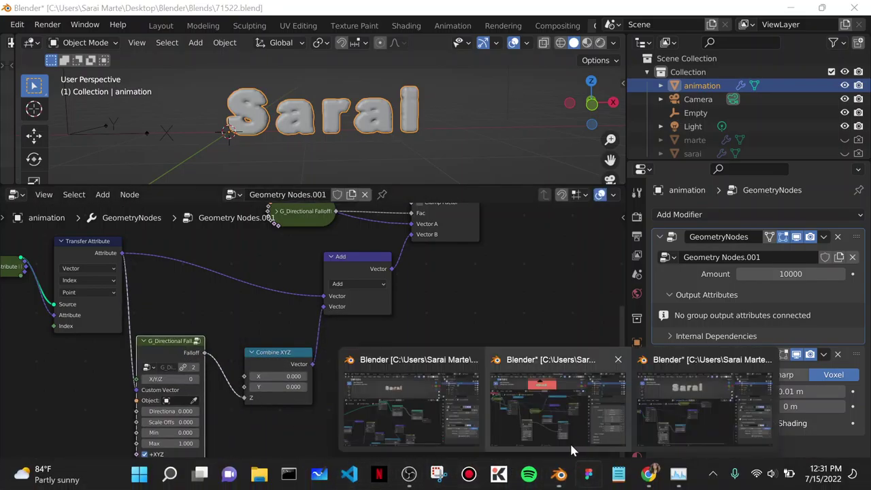
pyautogui.moveTo(569, 426)
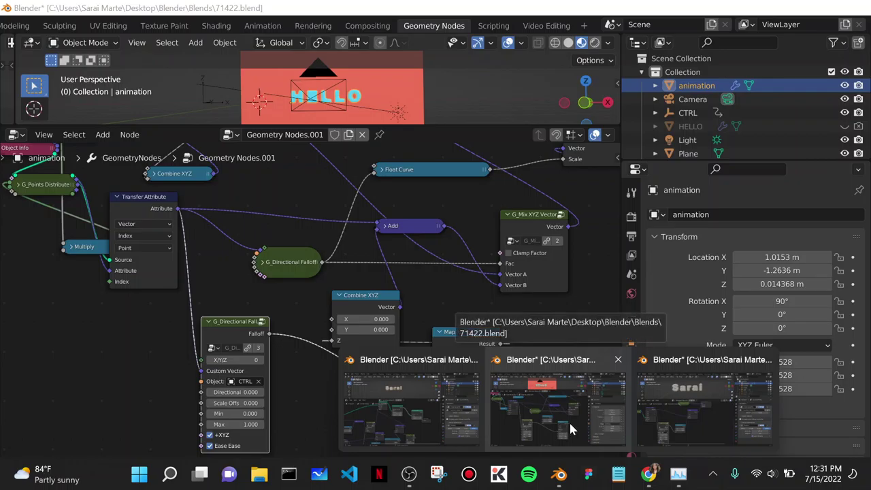
pyautogui.click(569, 421)
pyautogui.moveTo(438, 340); pyautogui.dragTo(312, 382)
pyautogui.moveTo(361, 295); pyautogui.dragTo(475, 334)
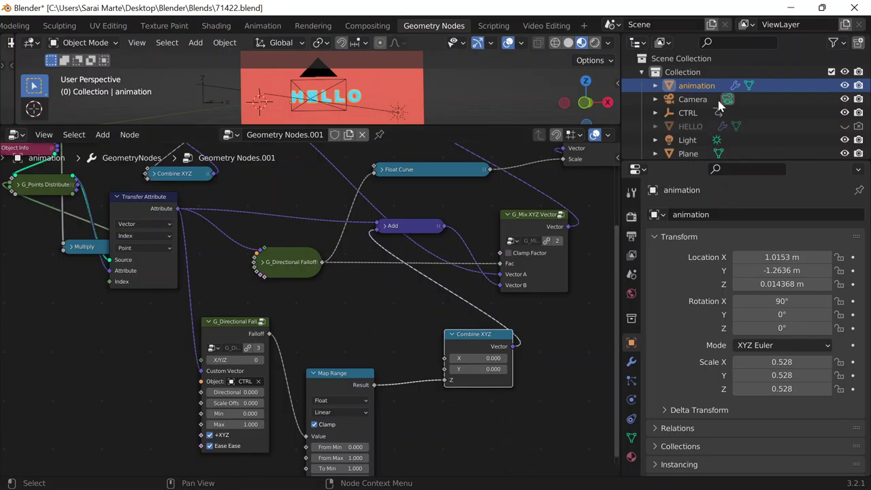
pyautogui.click(790, 7)
# Insert a Map Range between the falloff and Combine XYZ, with To Min 1 and To Max 0
pyautogui.hotkey('shift', 'a')
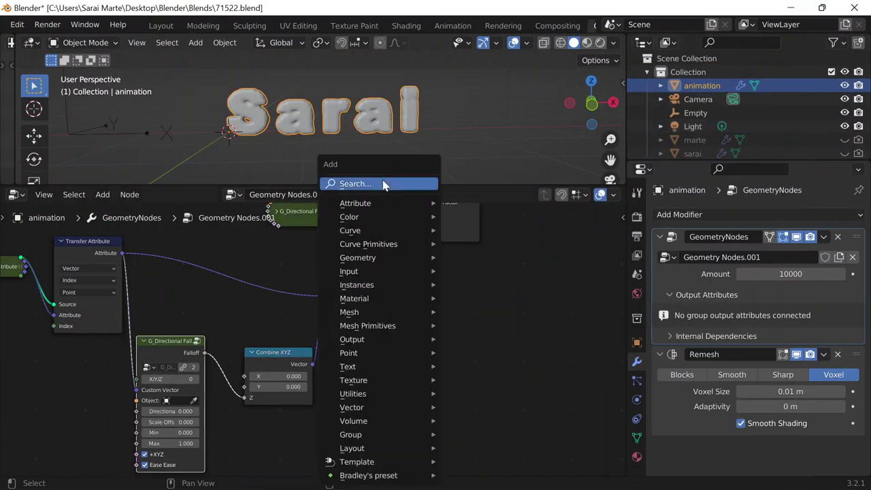
pyautogui.click(384, 184)
pyautogui.write('map ra')
pyautogui.press('Return')
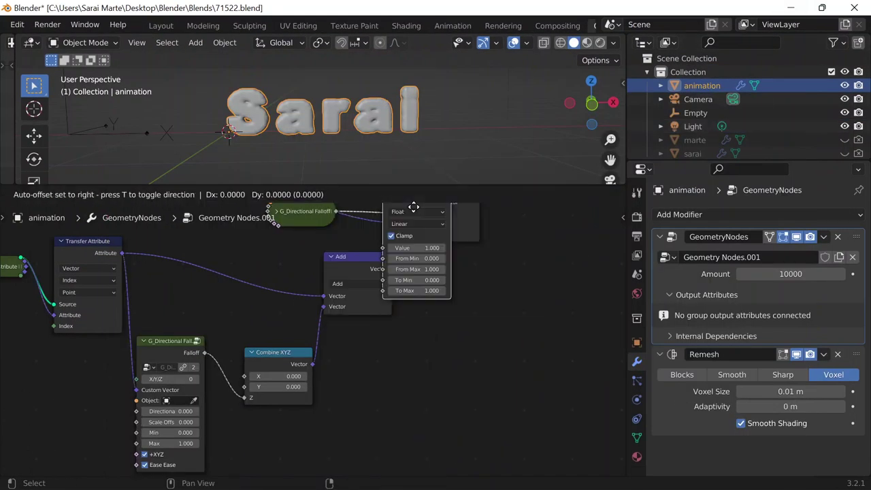
pyautogui.click(277, 350)
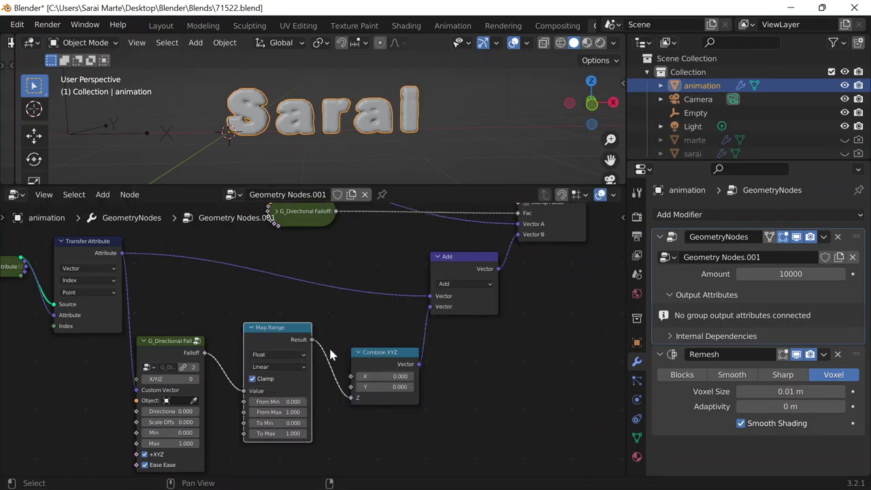
pyautogui.doubleClick(288, 413)
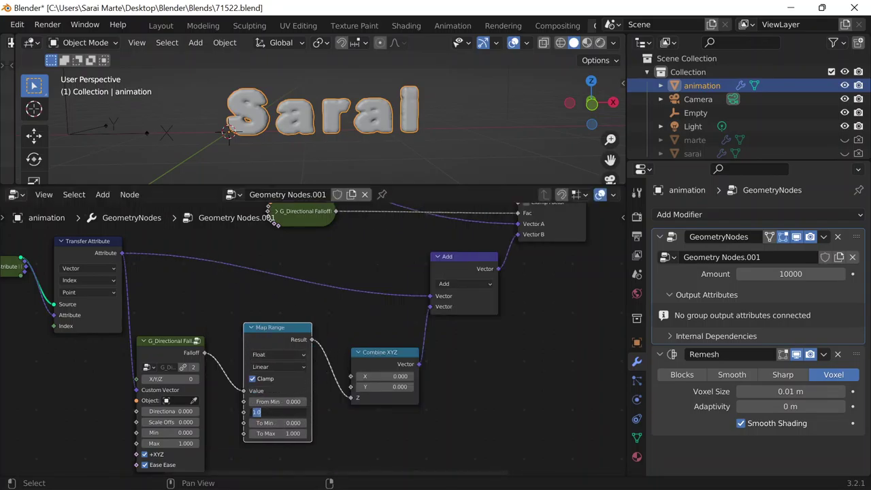
pyautogui.doubleClick(285, 424)
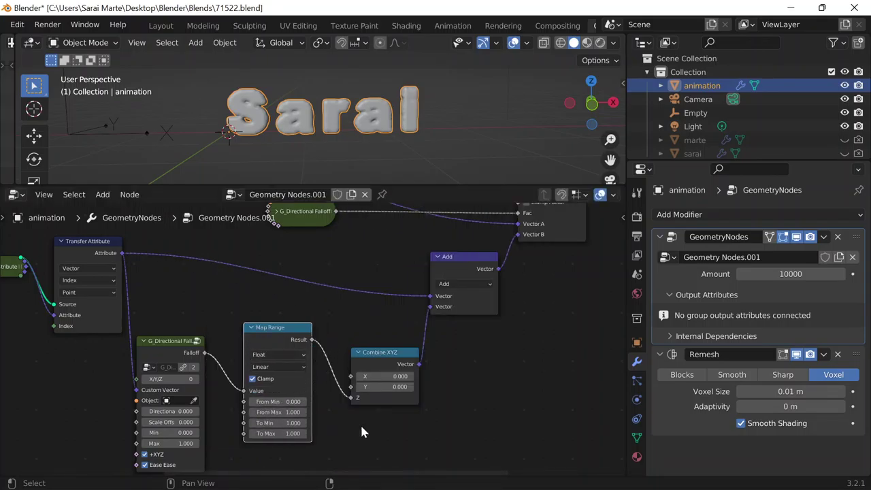
pyautogui.click(409, 474)
pyautogui.click(409, 474)
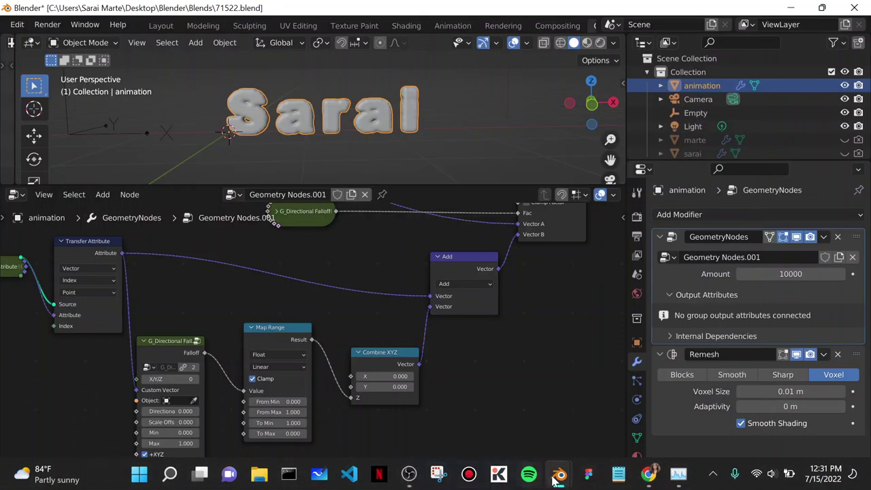
# Bring the lower nodes of the 71422 reference tree into view
pyautogui.moveTo(555, 480)
pyautogui.click(509, 417)
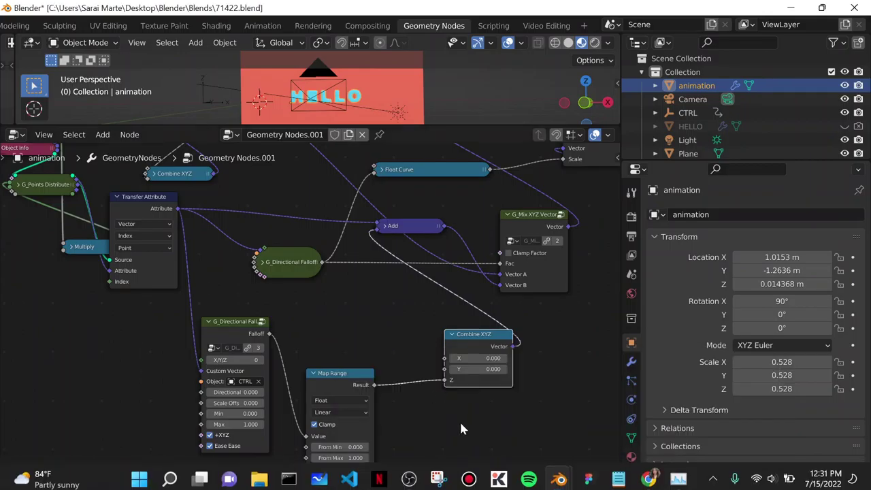
pyautogui.moveTo(461, 428); pyautogui.dragTo(431, 382, button='middle')
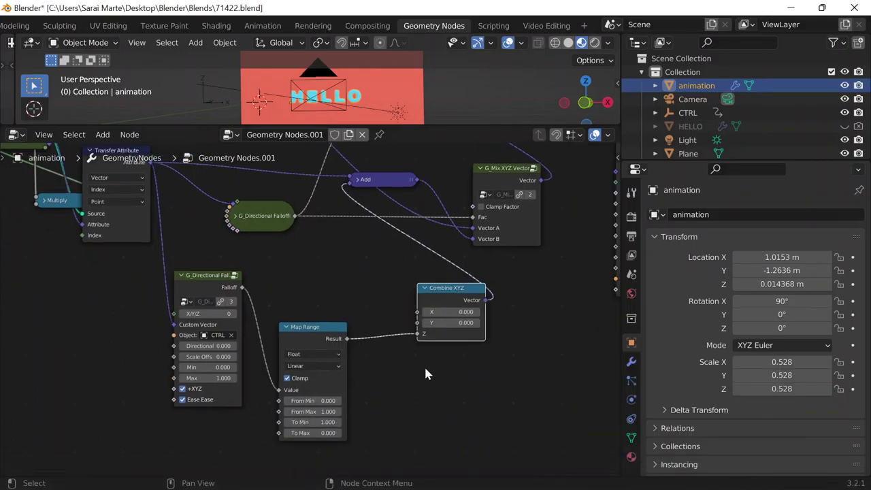
# Move the reference Add node up and the collapsed G_Directional Falloff up and right
pyautogui.moveTo(259, 286); pyautogui.dragTo(268, 317, button='middle')
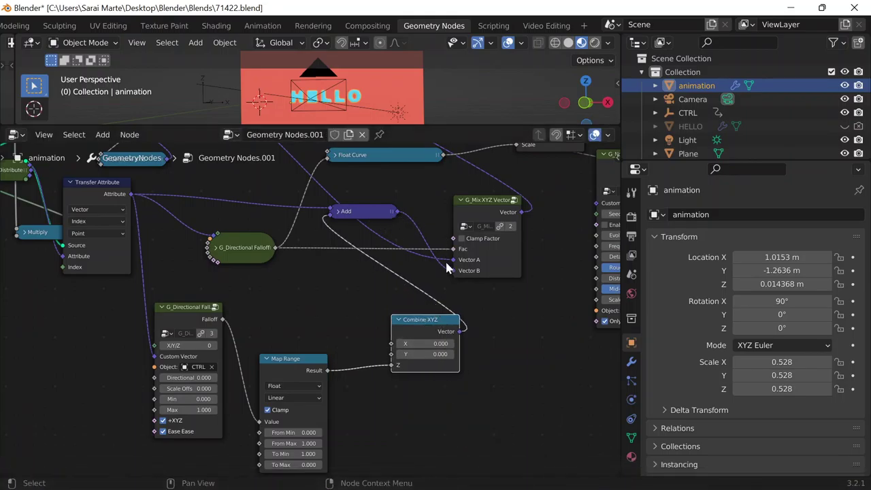
pyautogui.moveTo(361, 212); pyautogui.dragTo(368, 191)
pyautogui.moveTo(246, 249); pyautogui.dragTo(257, 243)
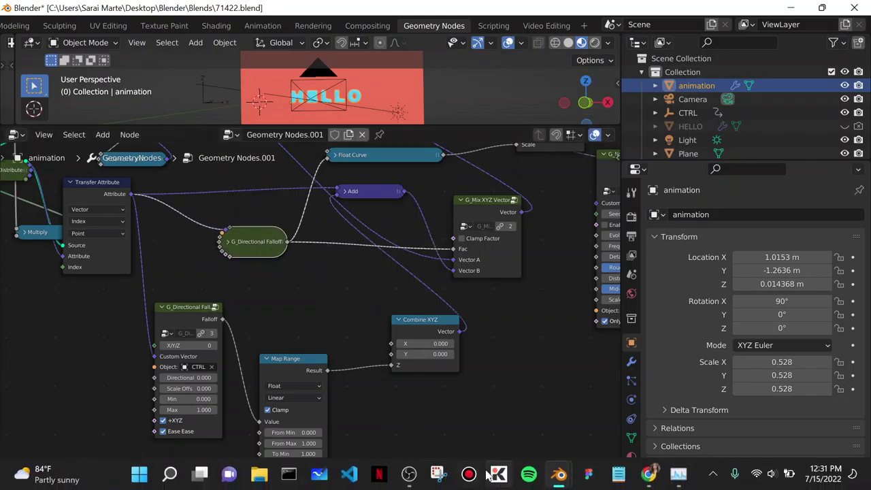
# Briefly check the two Sarai file windows
pyautogui.moveTo(557, 475)
pyautogui.click(503, 436)
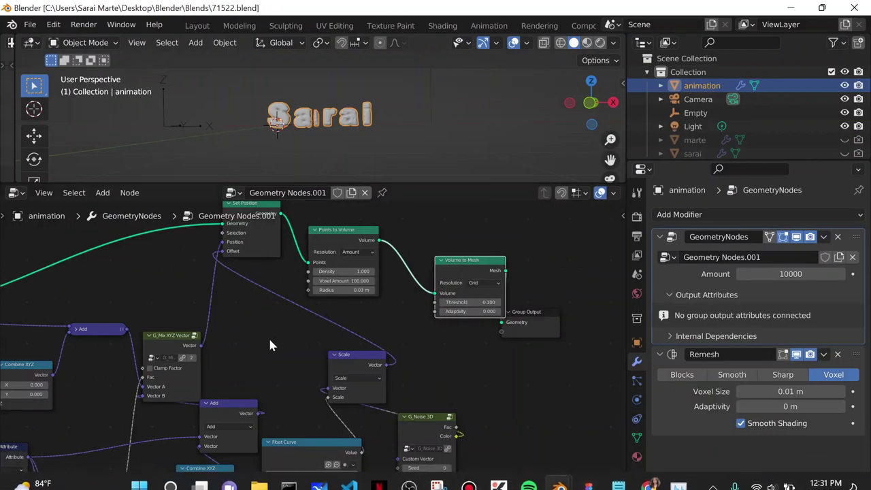
pyautogui.scroll(-2, 276, 296)
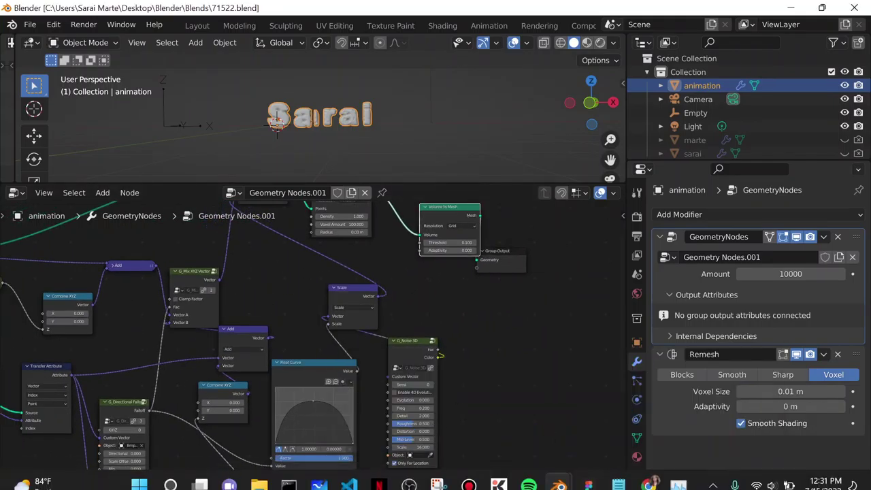
pyautogui.moveTo(560, 475)
pyautogui.click(673, 427)
# Try linking the falloff output to the Add node, cancel it, and view G_Mix XYZ Vector
pyautogui.moveTo(274, 310); pyautogui.dragTo(276, 301, button='middle')
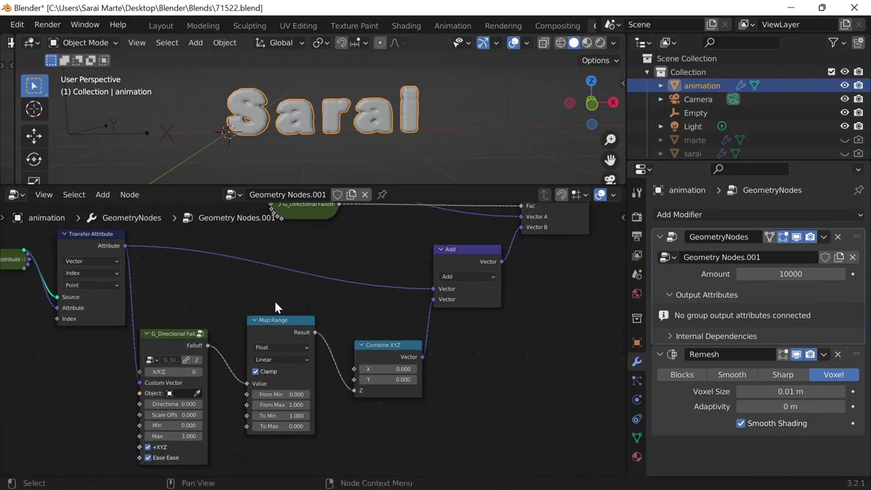
pyautogui.moveTo(208, 346); pyautogui.dragTo(440, 291)
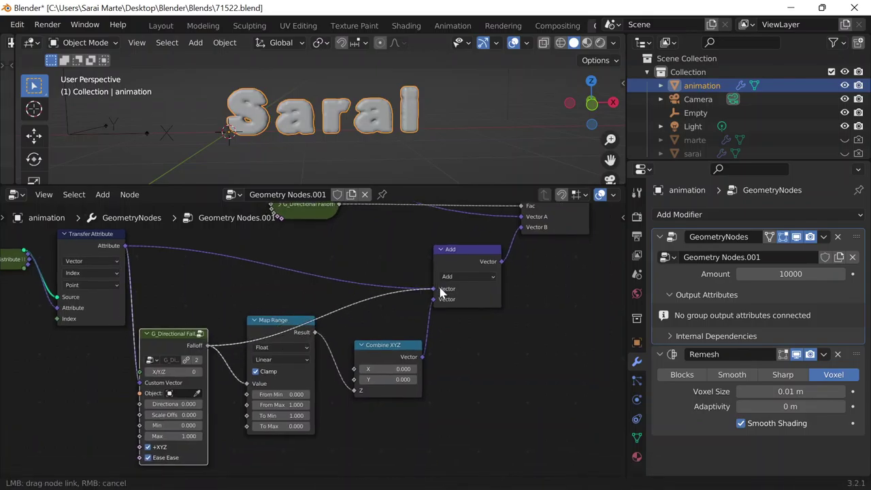
pyautogui.moveTo(417, 243); pyautogui.dragTo(328, 317)
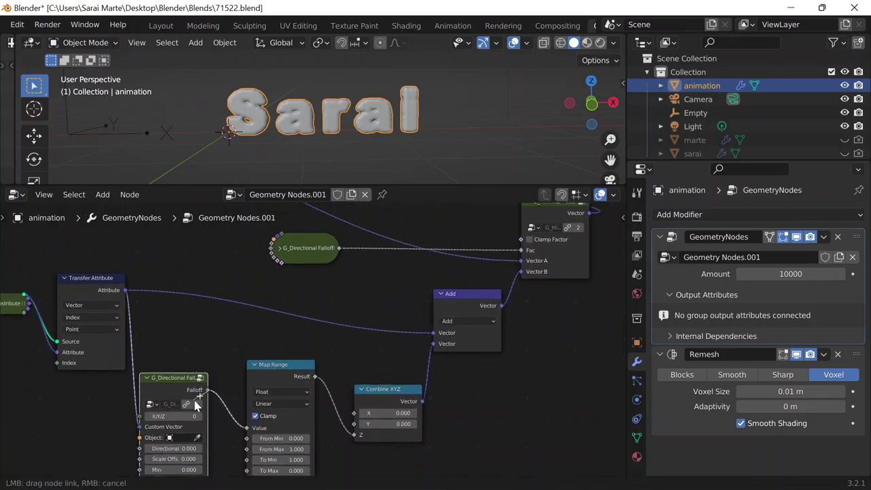
pyautogui.moveTo(205, 384); pyautogui.dragTo(205, 385)
pyautogui.click(359, 282)
pyautogui.moveTo(358, 282); pyautogui.dragTo(285, 300, button='middle')
# In the HELLO reference tree, collapse Map Range and Combine XYZ and place Combine XYZ beside Map Range
pyautogui.moveTo(455, 467)
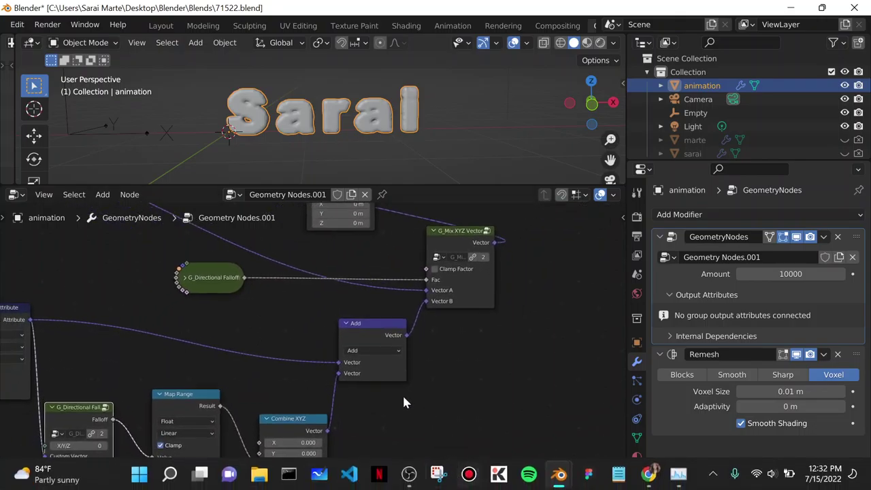
pyautogui.moveTo(559, 474)
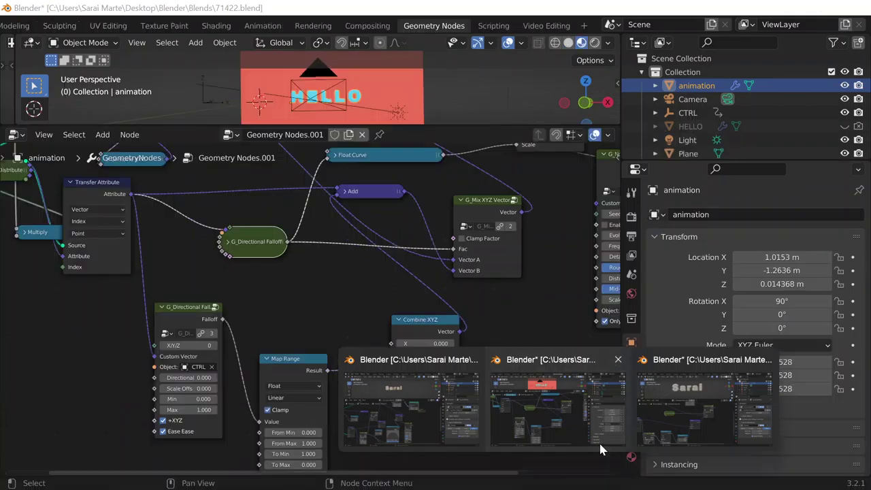
pyautogui.click(599, 441)
pyautogui.moveTo(434, 339); pyautogui.dragTo(325, 415, button='middle')
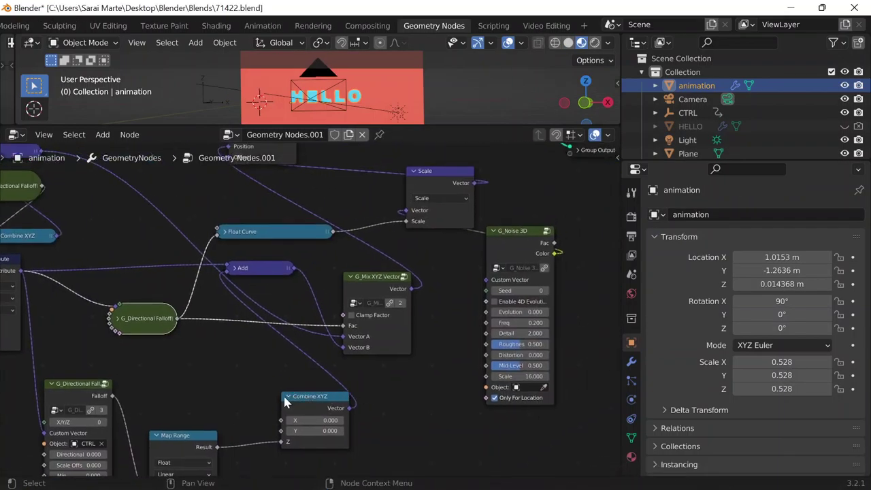
pyautogui.click(284, 394)
pyautogui.click(156, 435)
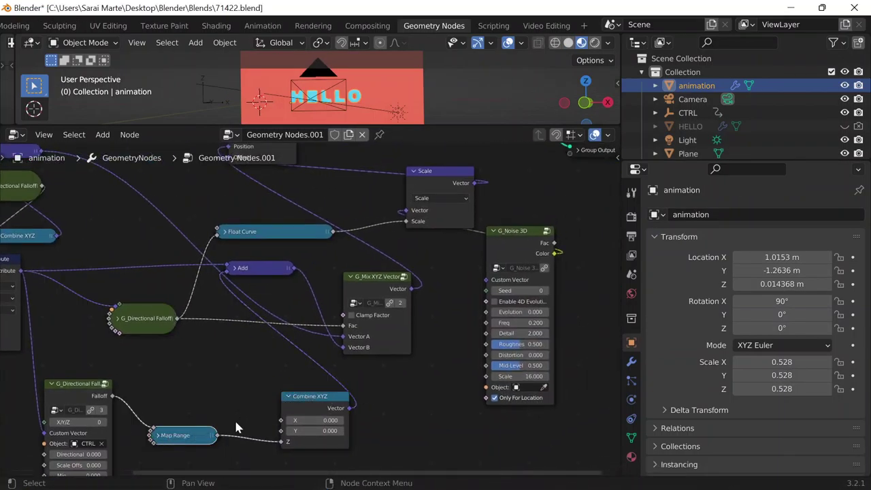
pyautogui.click(289, 396)
pyautogui.moveTo(301, 400); pyautogui.dragTo(217, 425)
# Collapse the lower G_Directional Falloff, expand the Add node, and reposition the upper falloff and Add nodes
pyautogui.click(49, 383)
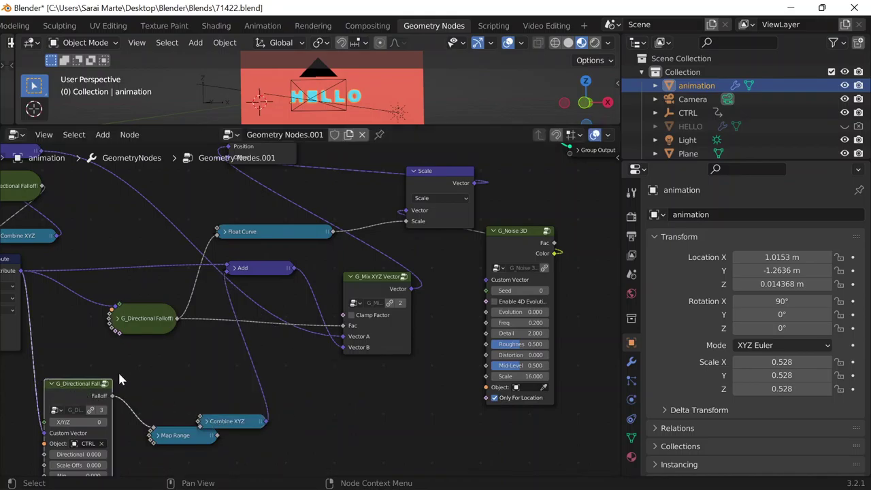
pyautogui.click(51, 384)
pyautogui.moveTo(173, 376); pyautogui.dragTo(135, 396, button='middle')
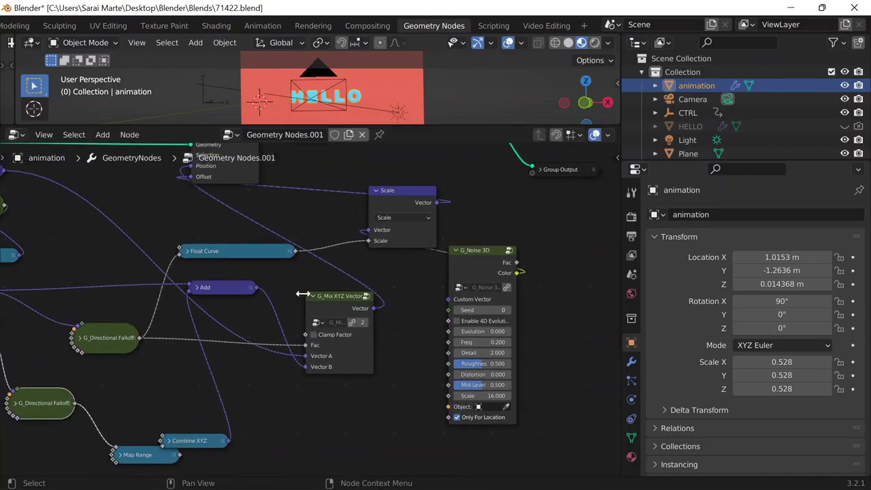
pyautogui.moveTo(331, 306); pyautogui.dragTo(355, 316, button='middle')
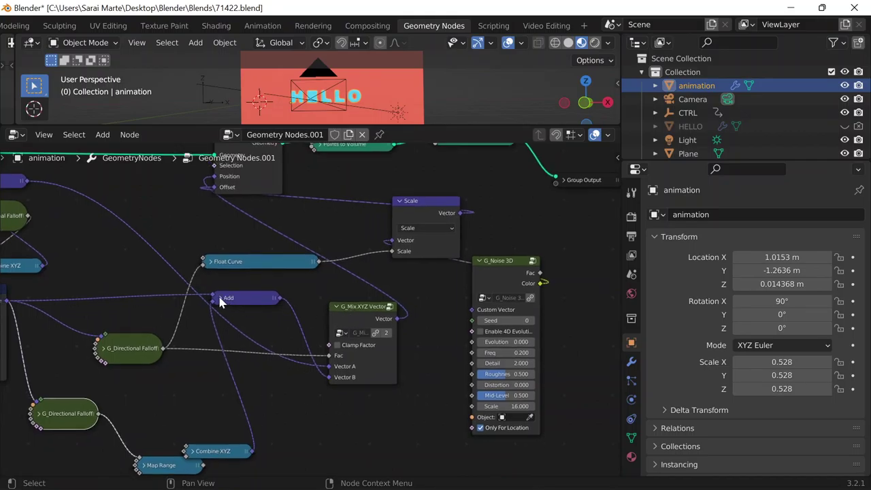
pyautogui.click(219, 299)
pyautogui.click(219, 298)
pyautogui.moveTo(166, 318); pyautogui.dragTo(252, 314, button='middle')
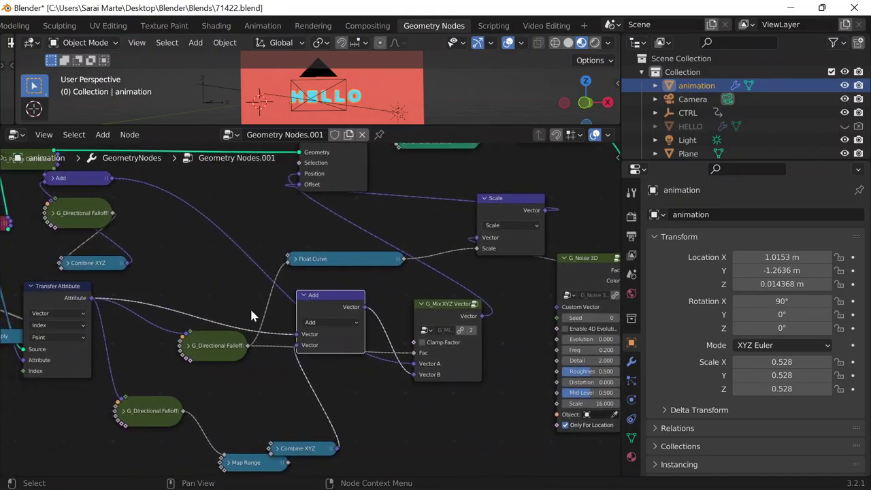
pyautogui.moveTo(210, 350); pyautogui.dragTo(205, 313)
pyautogui.moveTo(338, 300)
pyautogui.mouseDown()
pyautogui.moveTo(351, 316)
pyautogui.moveTo(321, 294)
pyautogui.moveTo(328, 299)
pyautogui.mouseUp()
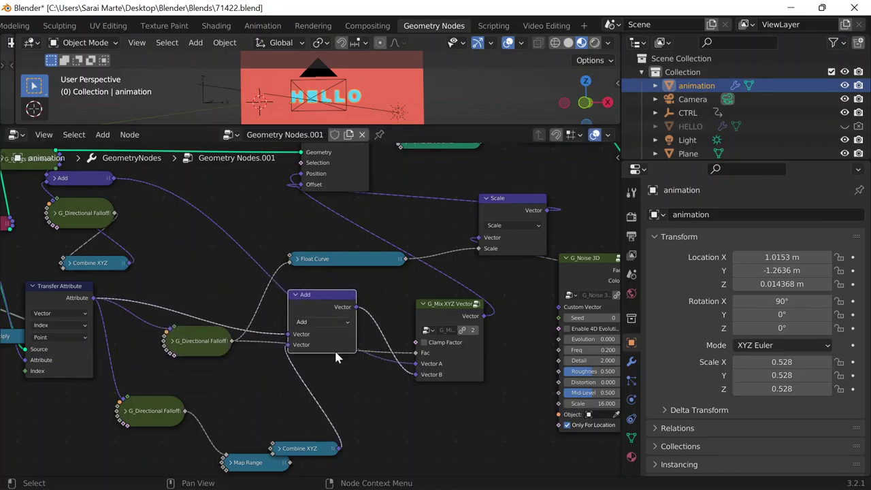
# Collapse G_Mix XYZ Vector, expand Float Curve to view its curve, and return to the Sarai file
pyautogui.click(423, 305)
pyautogui.click(298, 260)
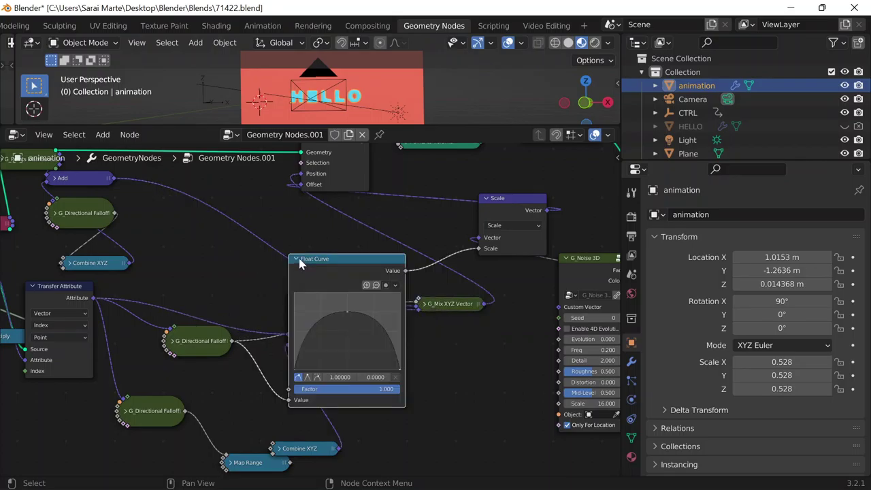
pyautogui.moveTo(500, 485)
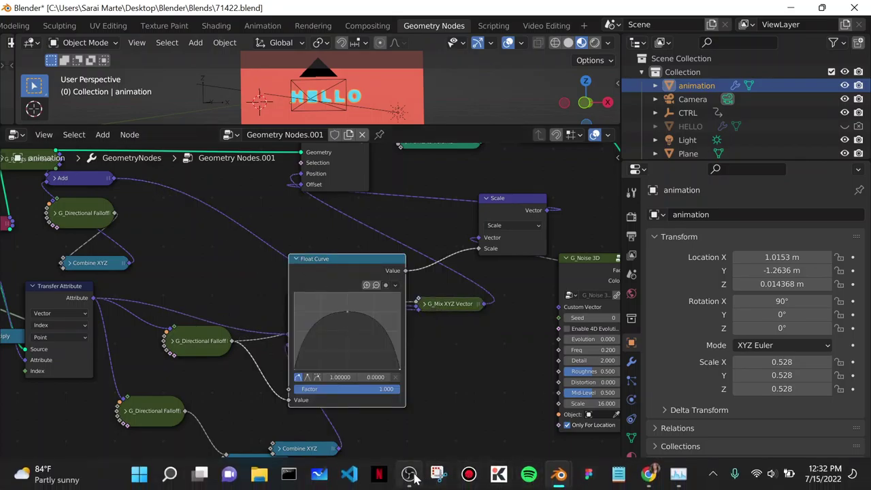
pyautogui.moveTo(561, 473)
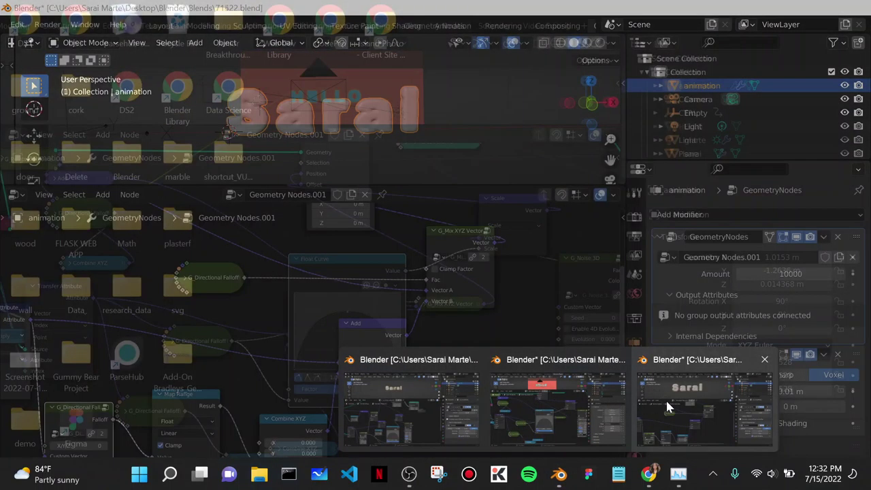
pyautogui.click(667, 407)
pyautogui.hotkey('shift', 'a')
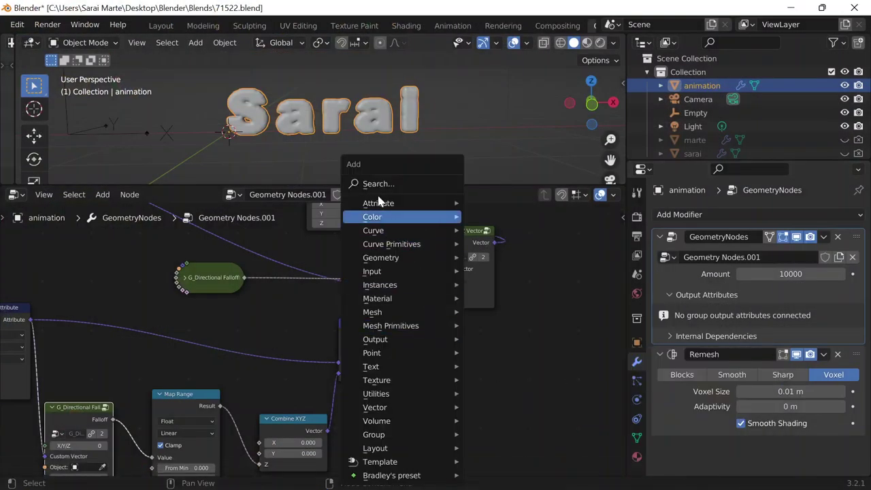
# Add a Float Curve node beside G_Mix XYZ Vector and bend its curve into an arch ending at 0.0166
pyautogui.click(371, 181)
pyautogui.write('float')
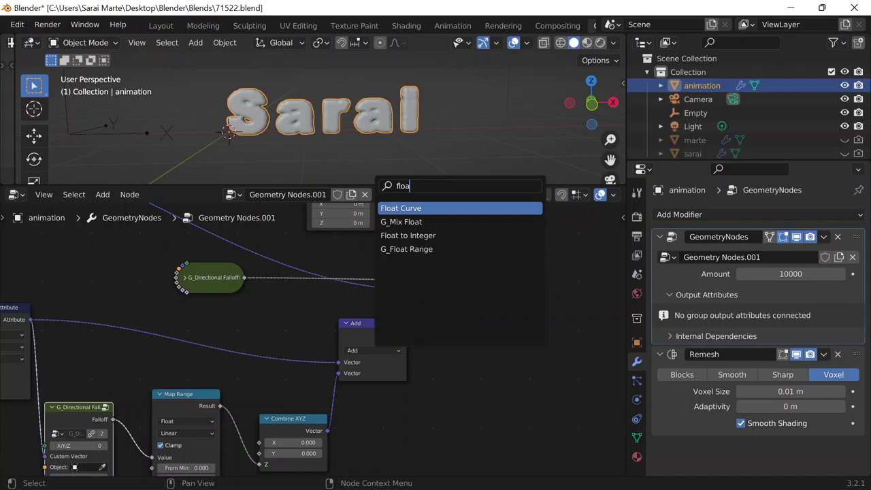
pyautogui.press('Return')
pyautogui.click(481, 298)
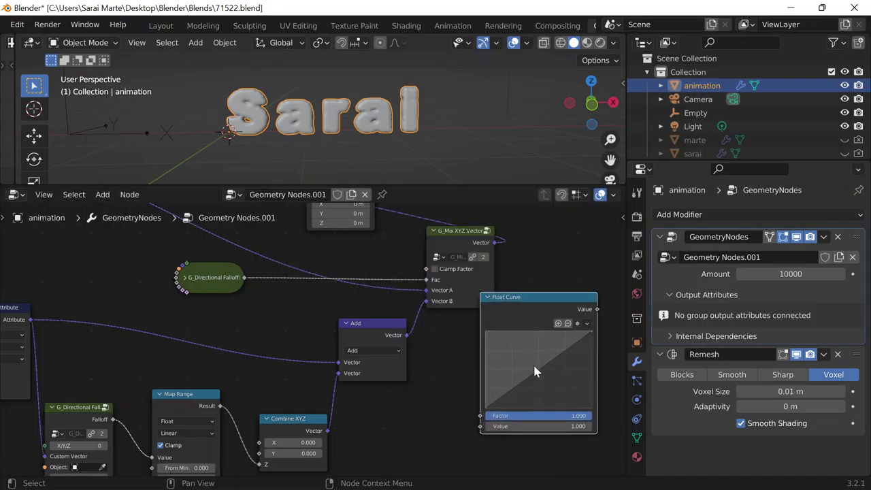
pyautogui.moveTo(539, 367); pyautogui.dragTo(535, 348)
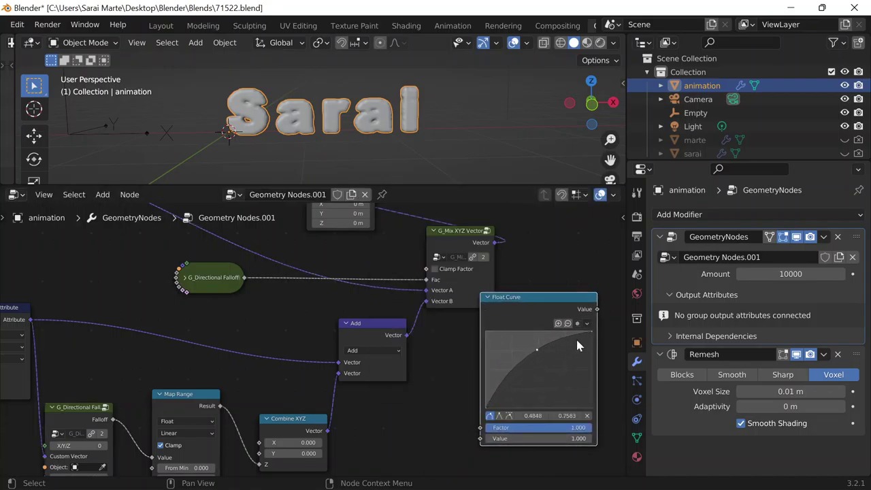
pyautogui.moveTo(592, 339); pyautogui.dragTo(587, 406)
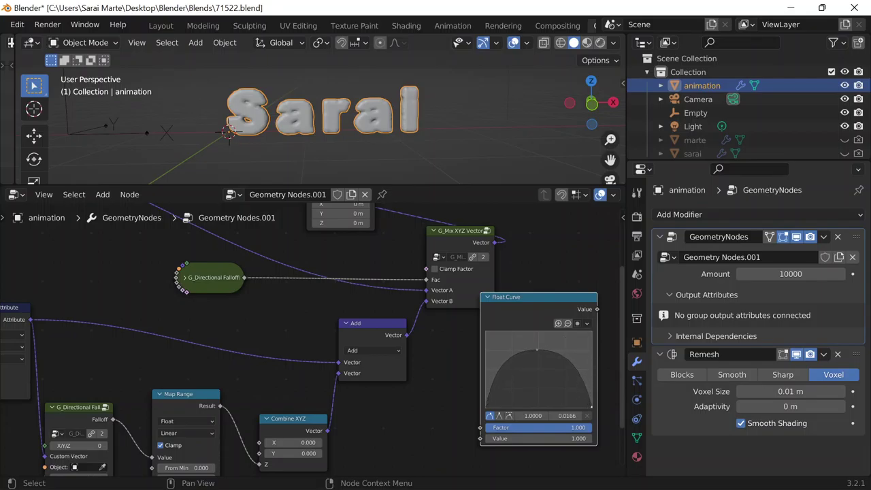
pyautogui.moveTo(528, 318); pyautogui.dragTo(498, 356)
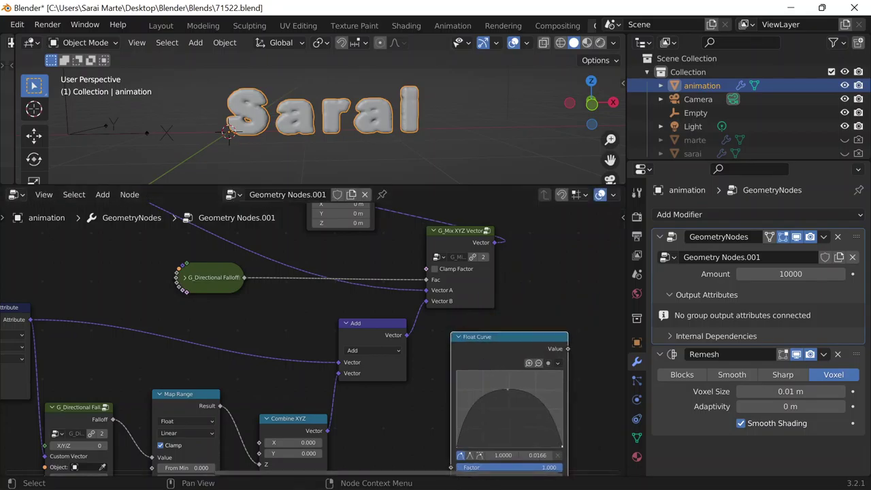
pyautogui.click(466, 477)
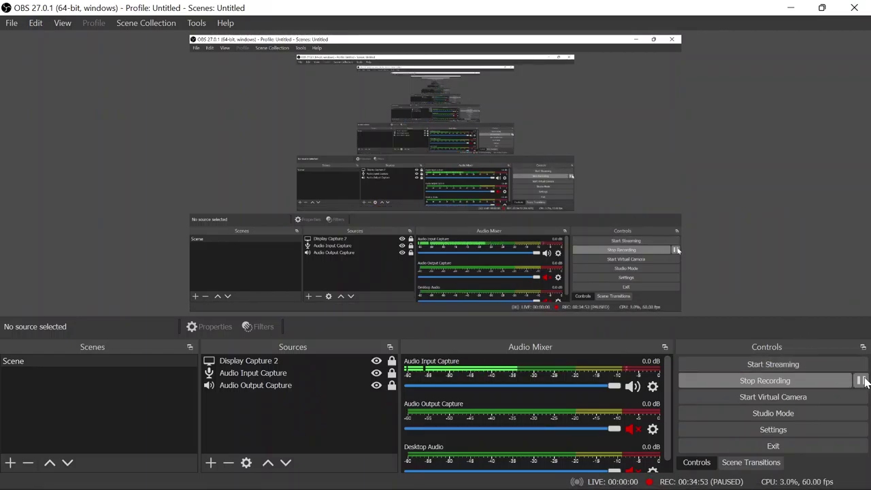
pyautogui.click(790, 8)
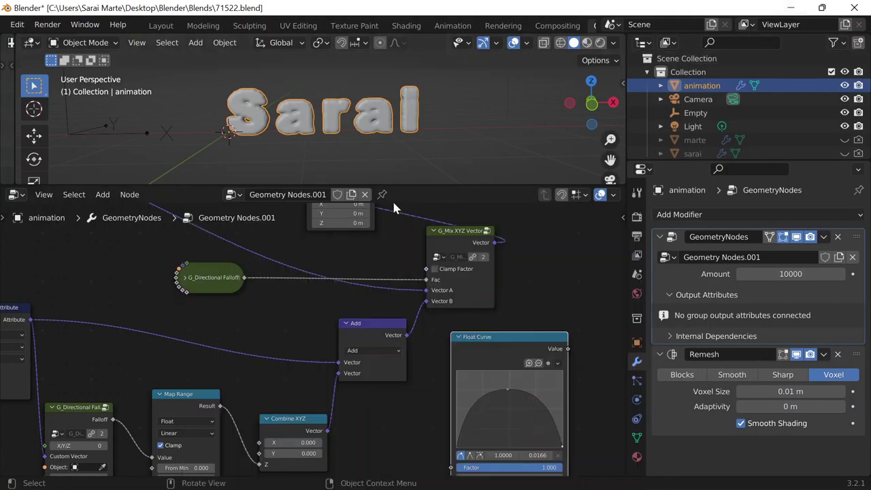
# Add a Vector Math node right of G_Mix XYZ Vector with its operation set to Scale
pyautogui.moveTo(469, 364); pyautogui.dragTo(461, 362)
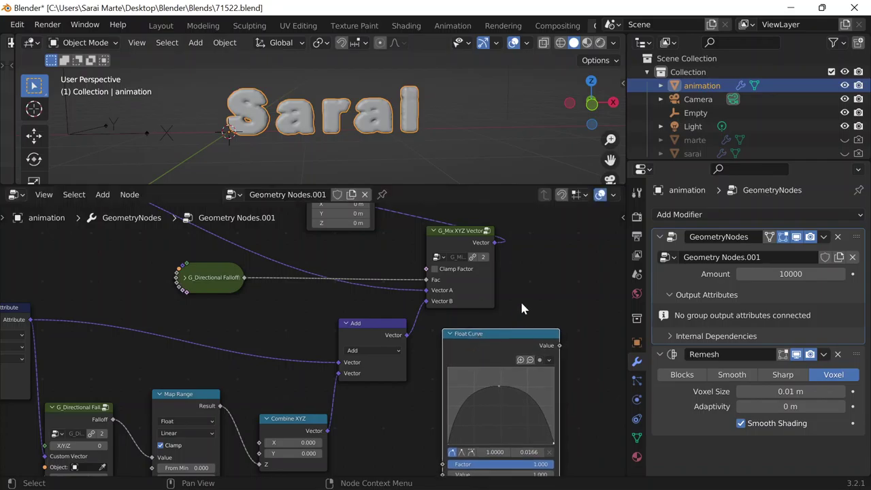
pyautogui.hotkey('shift', 'a')
pyautogui.click(470, 183)
pyautogui.write('ve')
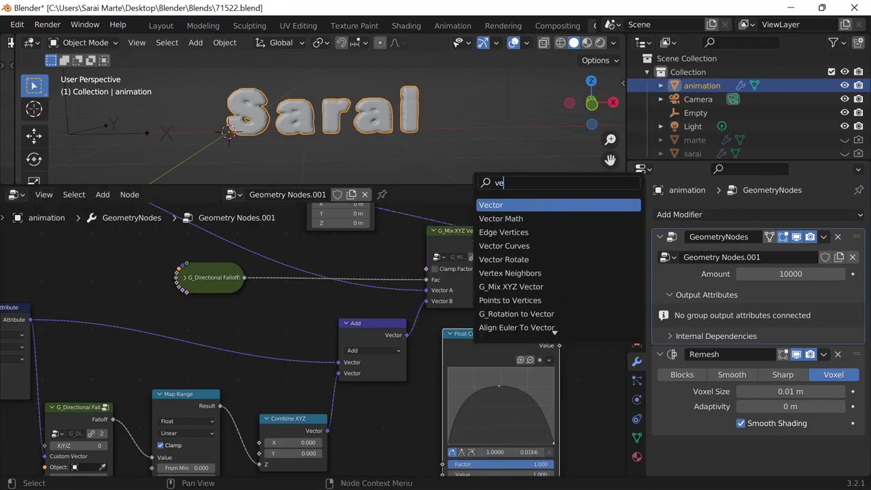
pyautogui.write('ctor')
pyautogui.press('Down')
pyautogui.press('Return')
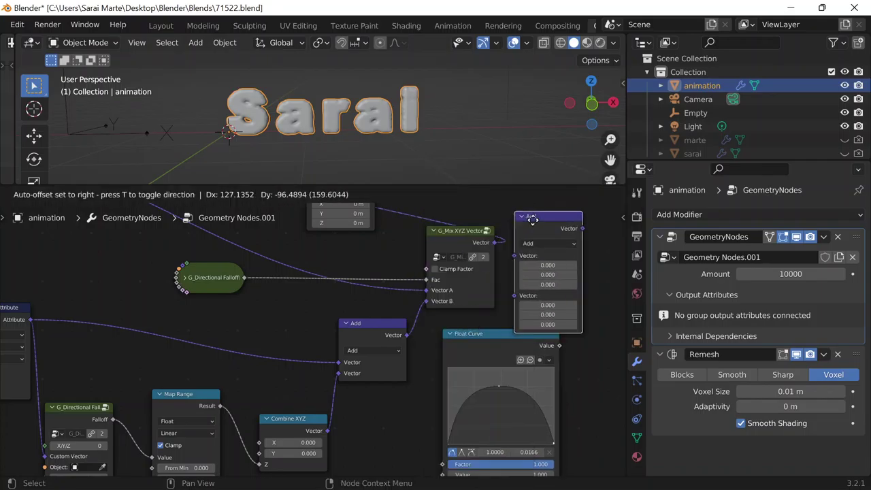
pyautogui.click(580, 223)
pyautogui.click(573, 250)
pyautogui.click(589, 411)
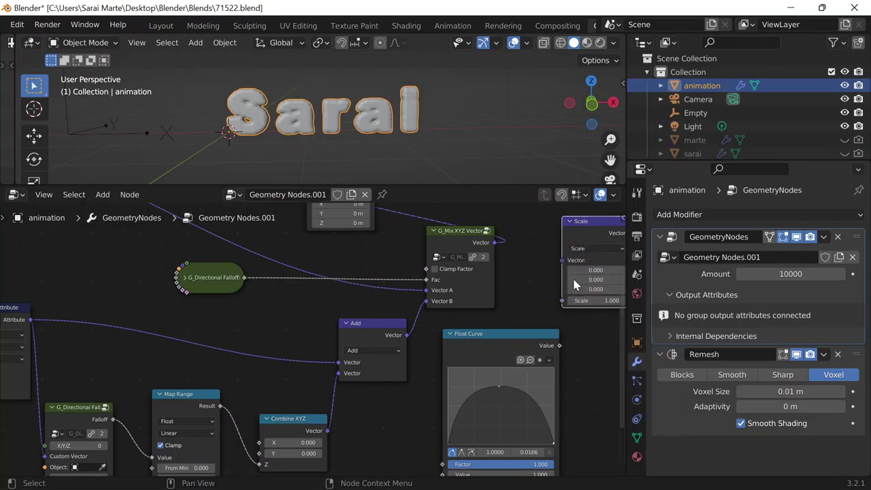
pyautogui.moveTo(508, 279); pyautogui.dragTo(415, 281, button='middle')
# In the HELLO reference file, pull the Float Curve and middle G_Directional Falloff nodes apart to see their links
pyautogui.moveTo(528, 477)
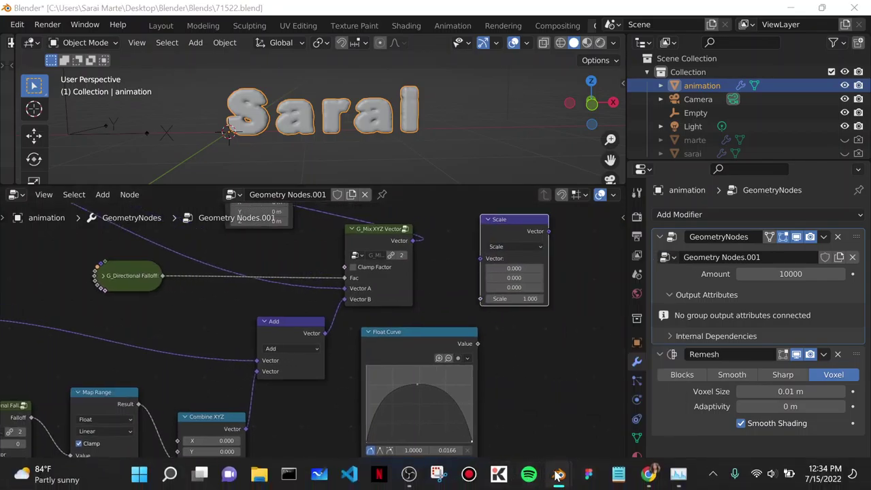
pyautogui.moveTo(558, 474)
pyautogui.click(571, 415)
pyautogui.moveTo(360, 272); pyautogui.dragTo(379, 258)
pyautogui.moveTo(199, 342)
pyautogui.mouseDown()
pyautogui.moveTo(187, 346)
pyautogui.moveTo(208, 358)
pyautogui.moveTo(194, 350)
pyautogui.mouseUp()
pyautogui.moveTo(334, 273); pyautogui.dragTo(424, 371)
pyautogui.moveTo(208, 348); pyautogui.dragTo(226, 313)
pyautogui.moveTo(439, 349); pyautogui.dragTo(420, 297)
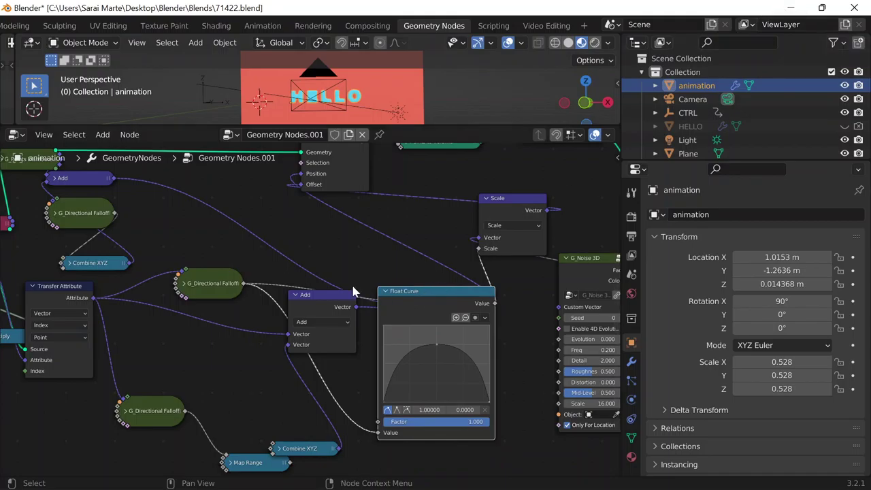
# Link the G_Directional Falloff output into the Float Curve's Value input
pyautogui.click(184, 284)
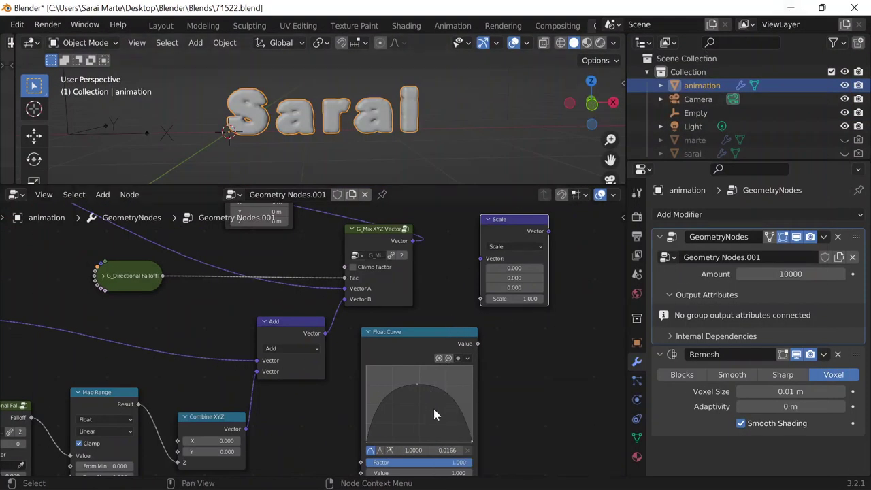
pyautogui.moveTo(433, 407); pyautogui.dragTo(356, 363, button='middle')
pyautogui.click(121, 270)
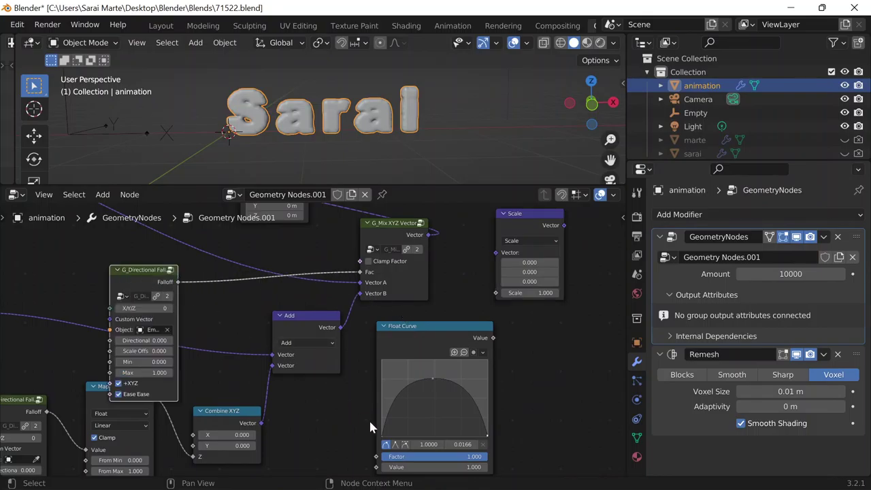
pyautogui.moveTo(377, 467); pyautogui.dragTo(178, 282)
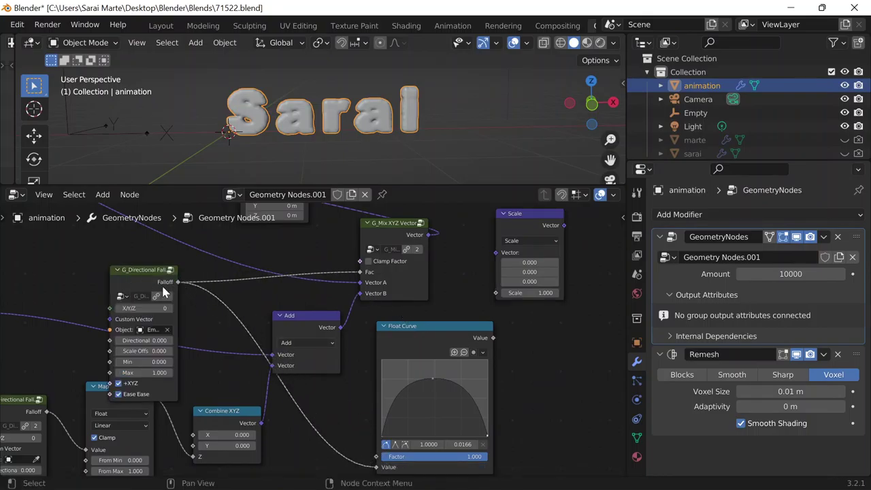
pyautogui.click(117, 271)
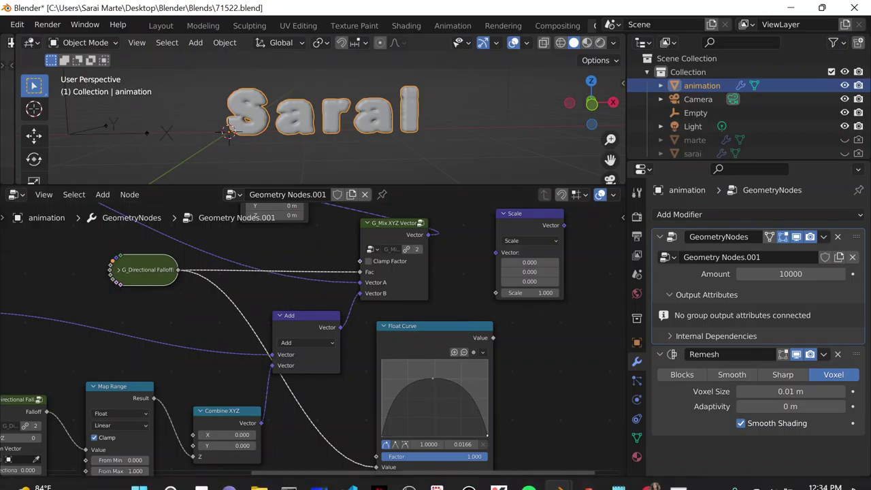
# Reposition the Float Curve node and orbit the viewport to see the text from above
pyautogui.moveTo(575, 420)
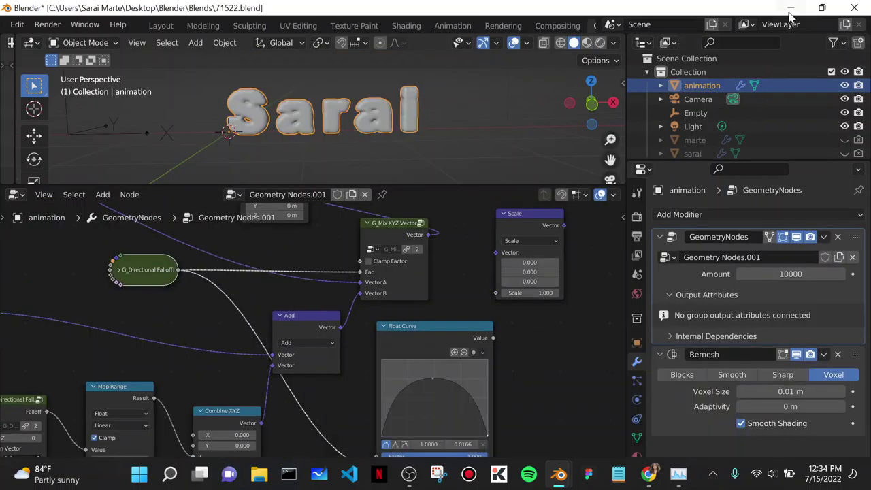
pyautogui.click(792, 8)
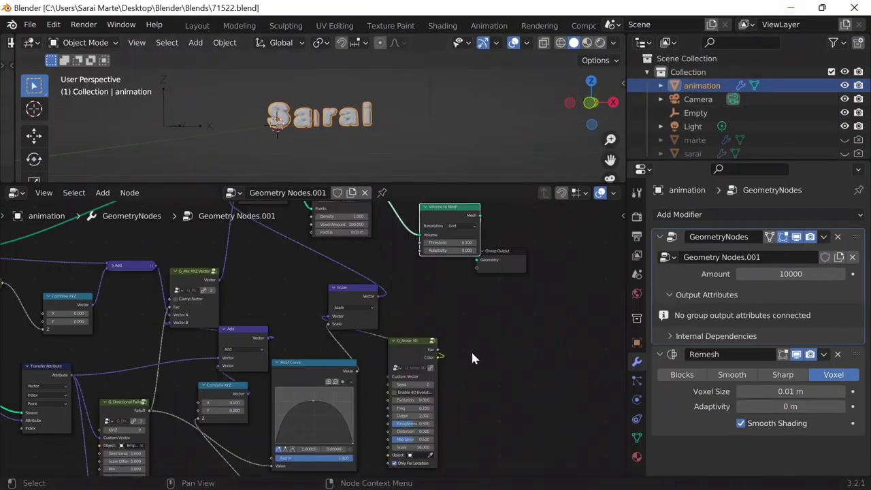
pyautogui.scroll(2, 372, 356)
pyautogui.moveTo(355, 359); pyautogui.dragTo(335, 366)
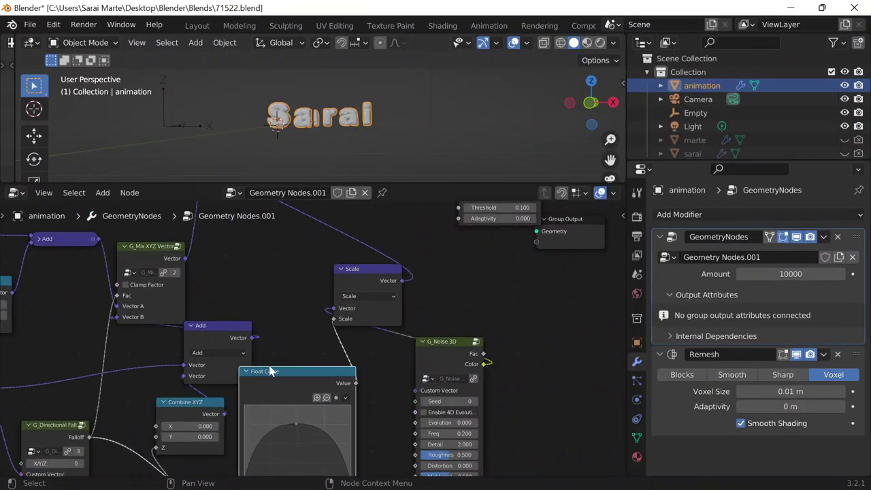
pyautogui.scroll(-2, 291, 339)
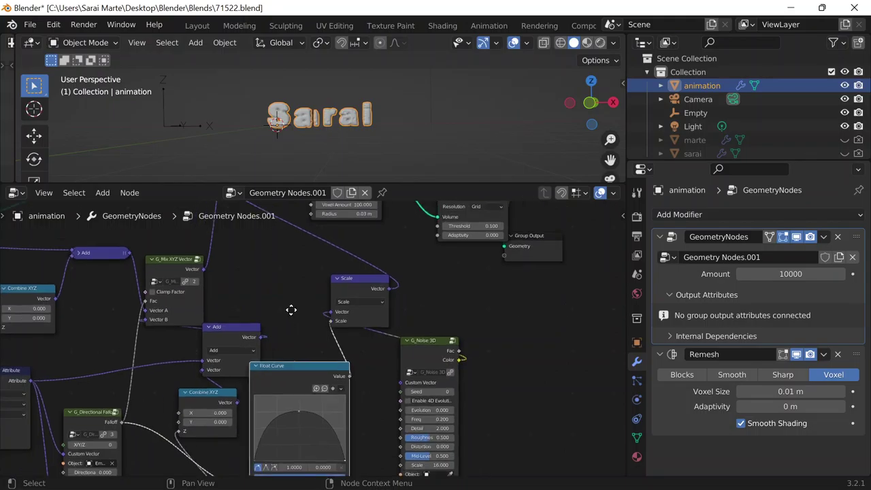
pyautogui.moveTo(292, 311); pyautogui.dragTo(291, 264, button='middle')
pyautogui.moveTo(331, 113); pyautogui.dragTo(343, 138, button='middle')
pyautogui.scroll(4, 343, 141)
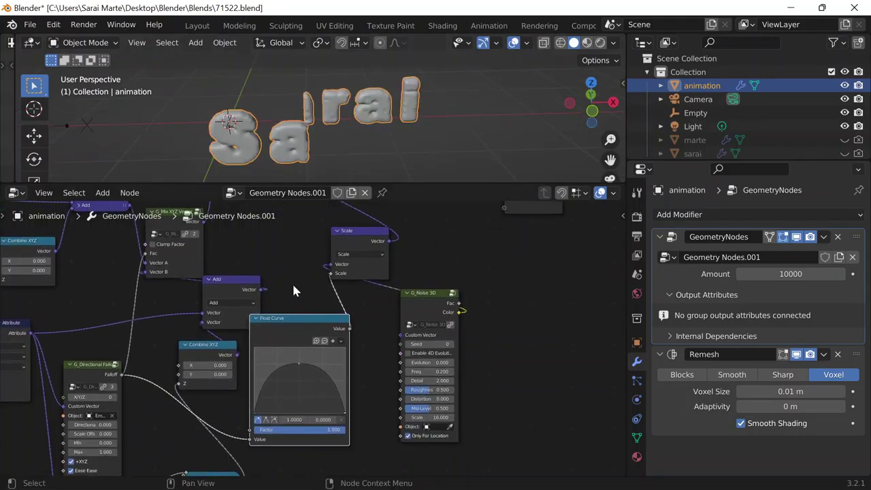
pyautogui.scroll(2, 290, 223)
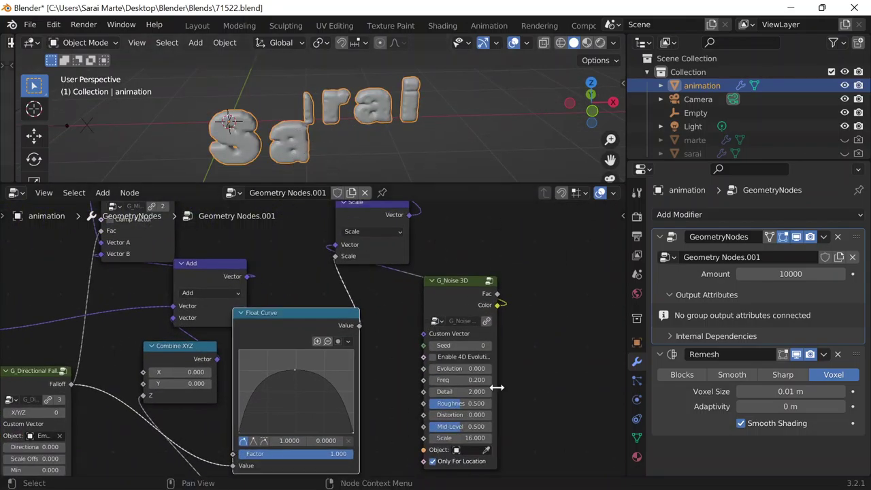
# Connect Float Curve's Value output to the Scale node's Scale input, then collapse Float Curve
pyautogui.moveTo(559, 474)
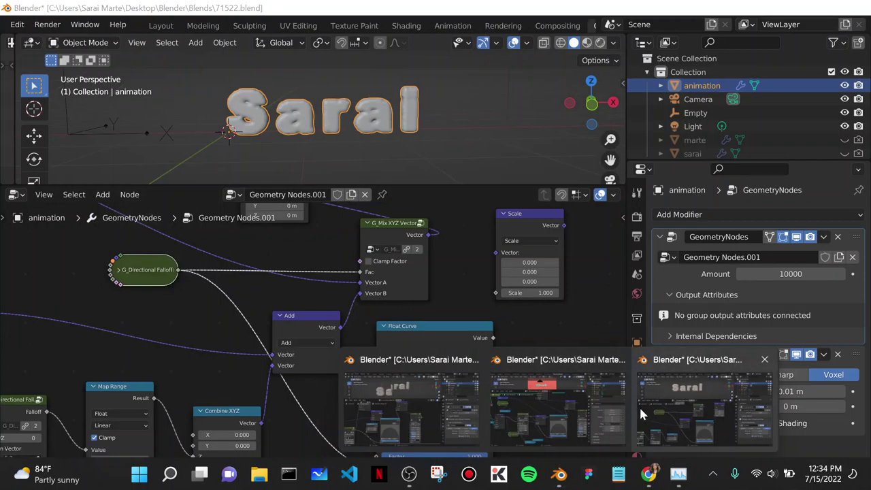
pyautogui.click(640, 405)
pyautogui.scroll(1, 428, 333)
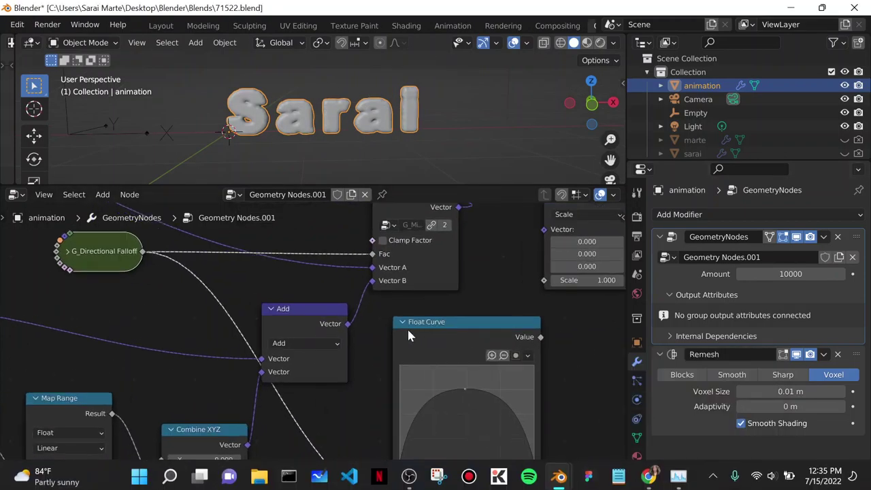
pyautogui.moveTo(408, 335); pyautogui.dragTo(393, 321, button='middle')
pyautogui.moveTo(506, 307); pyautogui.dragTo(415, 339, button='middle')
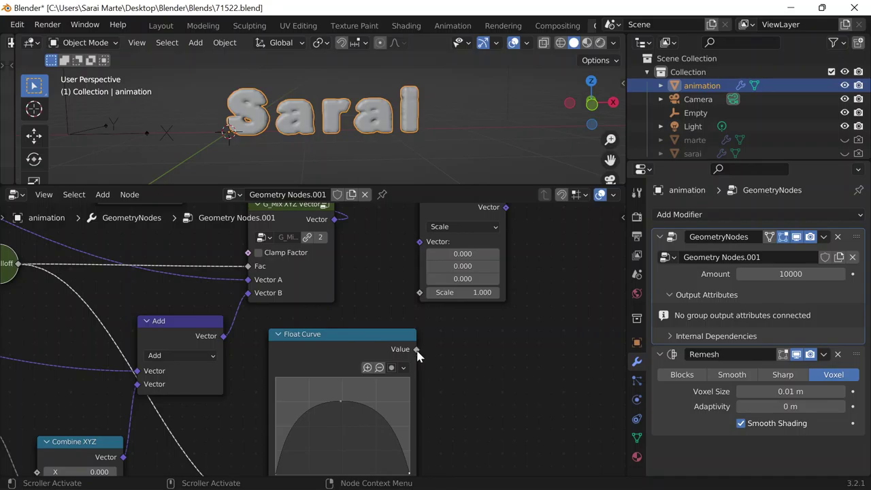
pyautogui.moveTo(416, 349); pyautogui.dragTo(419, 292)
pyautogui.scroll(-1, 372, 319)
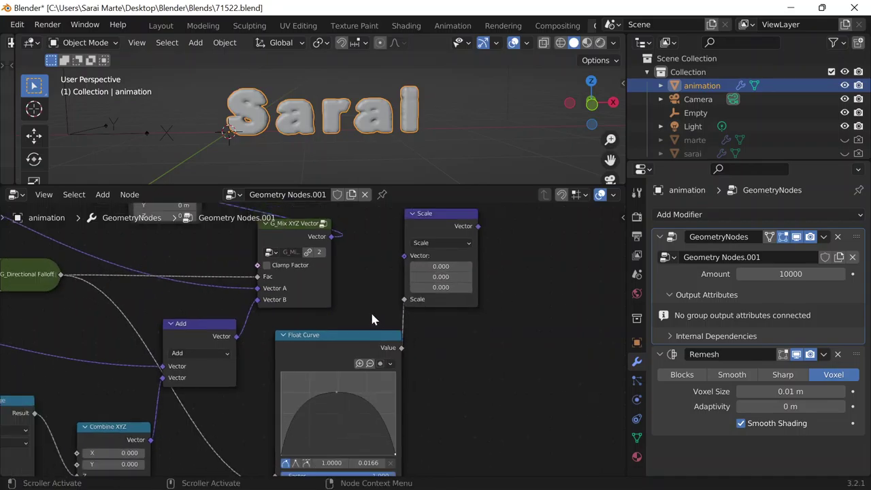
pyautogui.click(284, 338)
pyautogui.moveTo(302, 347); pyautogui.dragTo(294, 373)
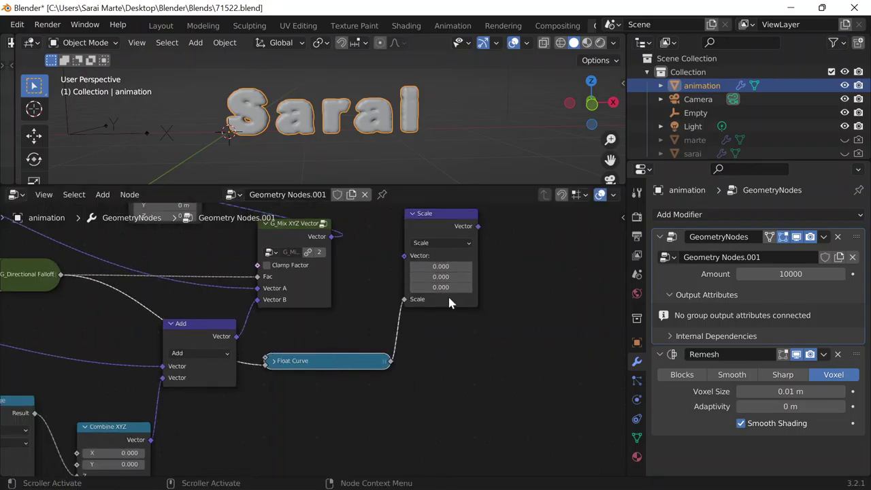
# Check the reference file's Scale and Set Position node links
pyautogui.moveTo(560, 480)
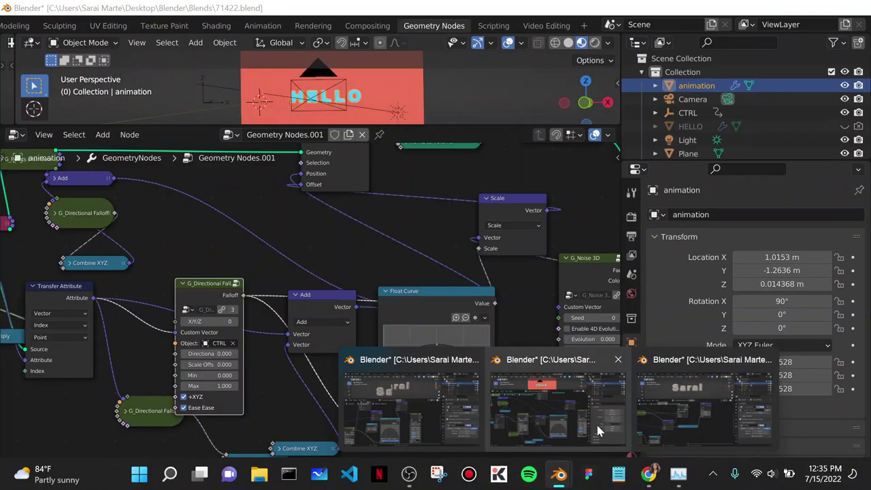
pyautogui.click(596, 422)
pyautogui.moveTo(557, 237); pyautogui.dragTo(458, 278, button='middle')
pyautogui.moveTo(457, 277); pyautogui.dragTo(438, 267)
pyautogui.click(786, 8)
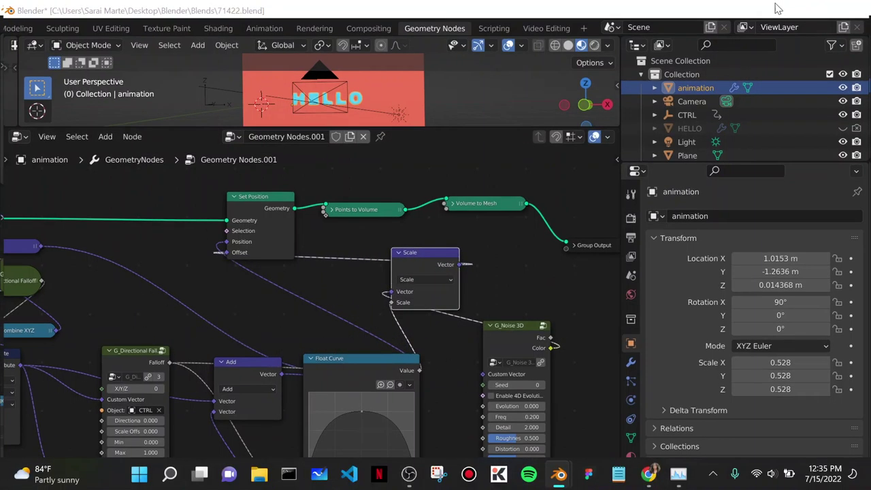
# Link the Scale node's Vector output to Set Position's Offset in the Sarai tree
pyautogui.scroll(1, 504, 272)
pyautogui.moveTo(519, 266); pyautogui.dragTo(535, 362, button='middle')
pyautogui.scroll(-2, 453, 319)
pyautogui.moveTo(372, 322); pyautogui.dragTo(374, 350, button='middle')
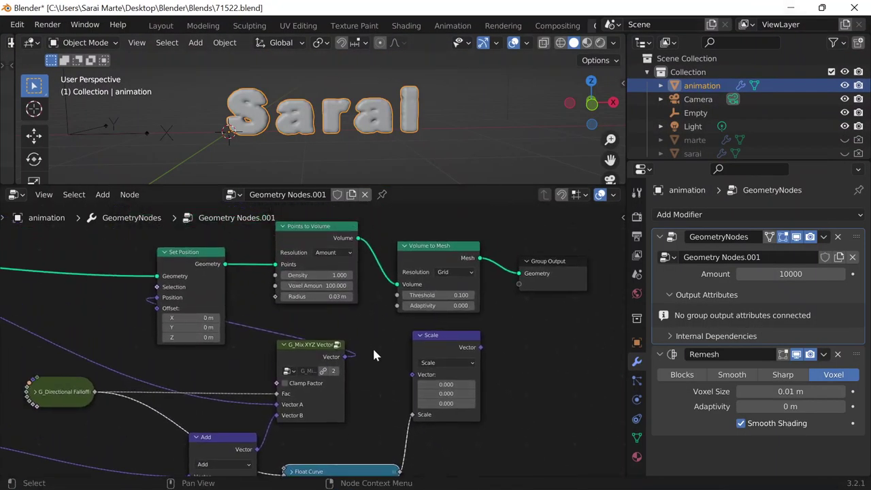
pyautogui.moveTo(481, 347); pyautogui.dragTo(156, 308)
# Look up the reference G_Noise 3D node, then return to the Sarai node tree
pyautogui.moveTo(534, 477)
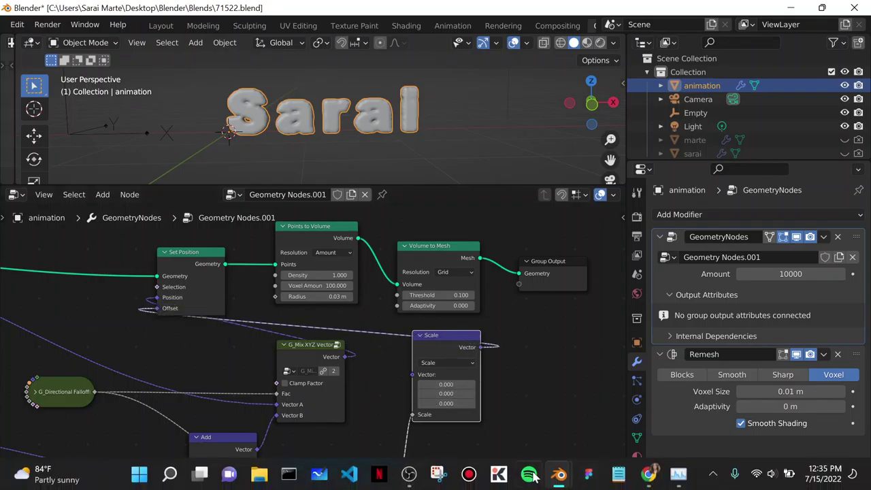
pyautogui.moveTo(560, 440)
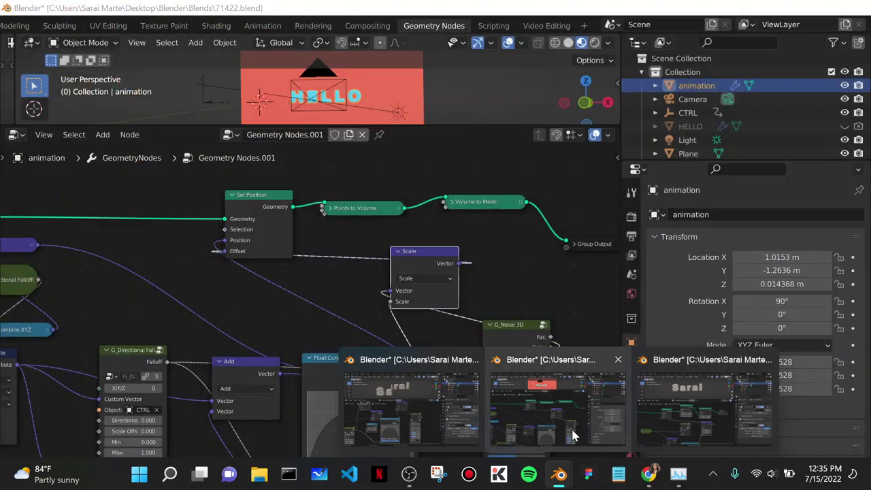
pyautogui.click(572, 436)
pyautogui.moveTo(508, 332); pyautogui.dragTo(443, 291, button='middle')
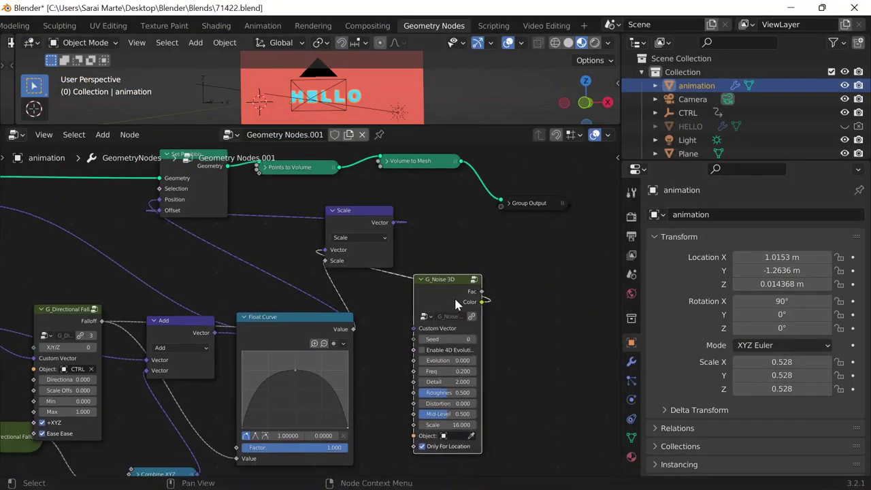
pyautogui.click(791, 8)
pyautogui.moveTo(525, 323); pyautogui.dragTo(452, 305, button='middle')
pyautogui.hotkey('shift', 'a')
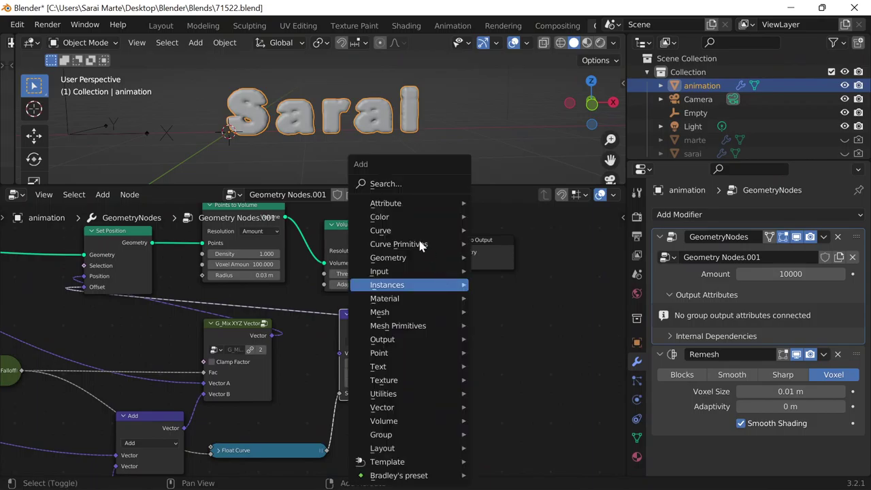
# Add a G_Noise 3D node and place it to the lower right near the Scale node
pyautogui.click(380, 182)
pyautogui.write('3d')
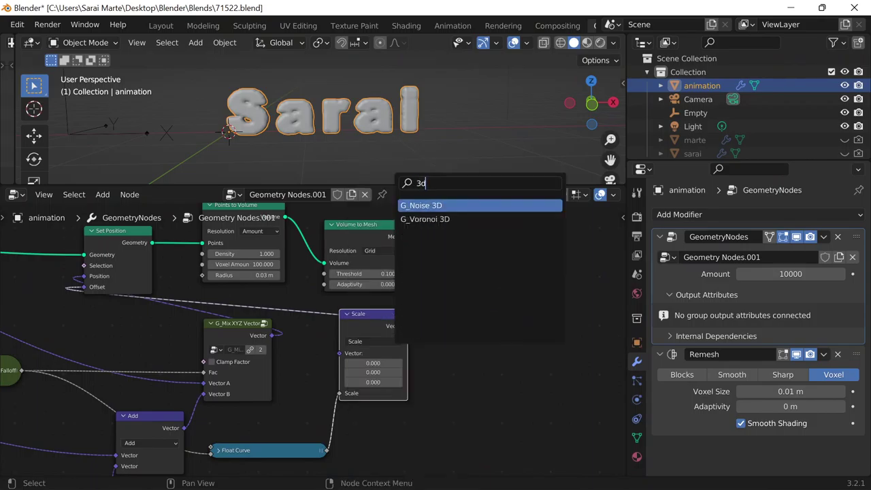
pyautogui.click(488, 212)
pyautogui.click(441, 334)
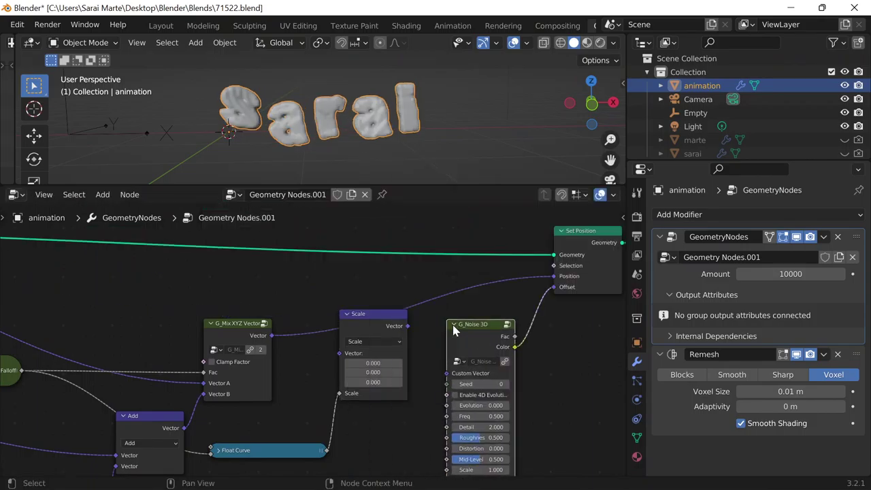
pyautogui.keyDown('ctrl'); pyautogui.scroll(-5, 476, 324); pyautogui.keyUp('ctrl')
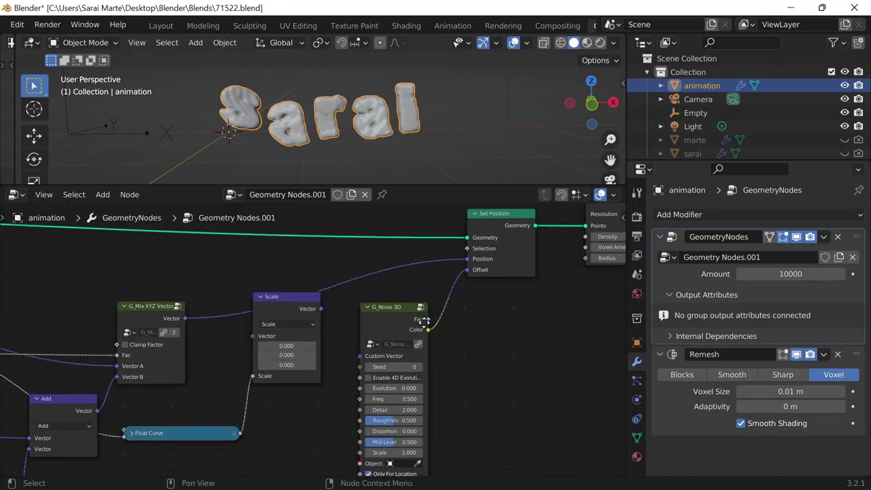
pyautogui.scroll(-3, 327, 165)
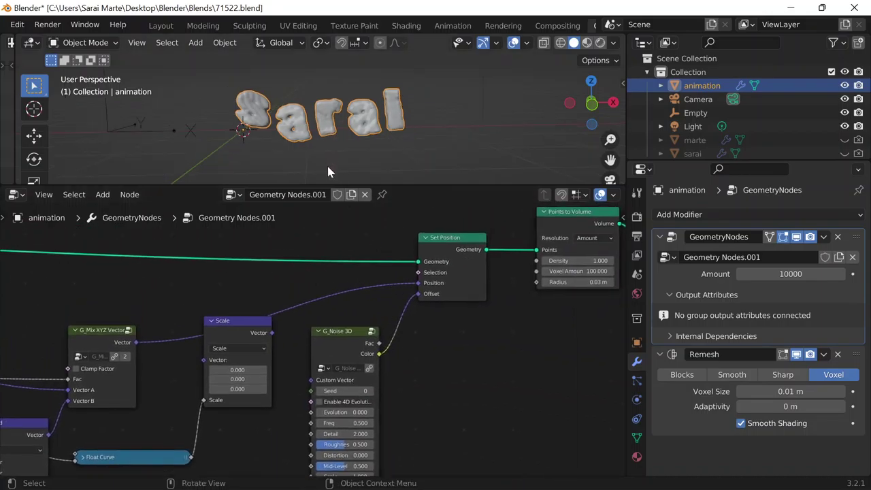
pyautogui.hotkey('ctrl', 'z')
pyautogui.hotkey('ctrl', 'z')
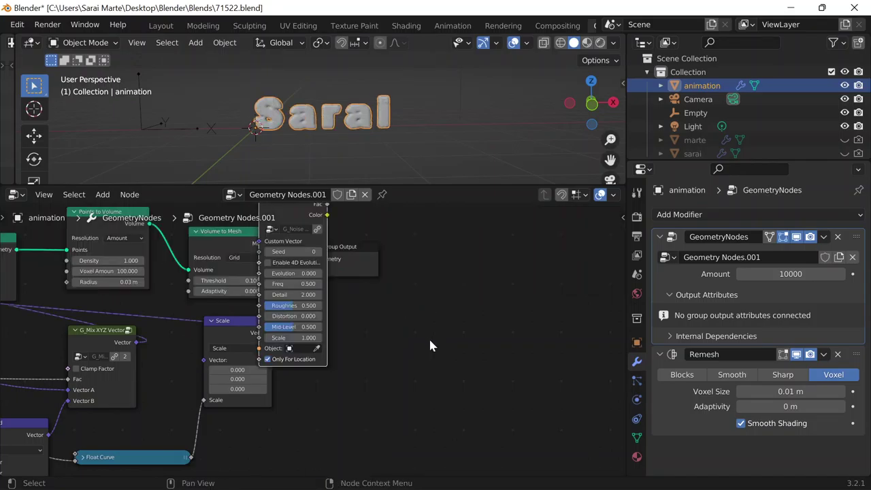
pyautogui.moveTo(362, 271); pyautogui.dragTo(429, 317, button='middle')
pyautogui.press('g')
pyautogui.click(503, 365)
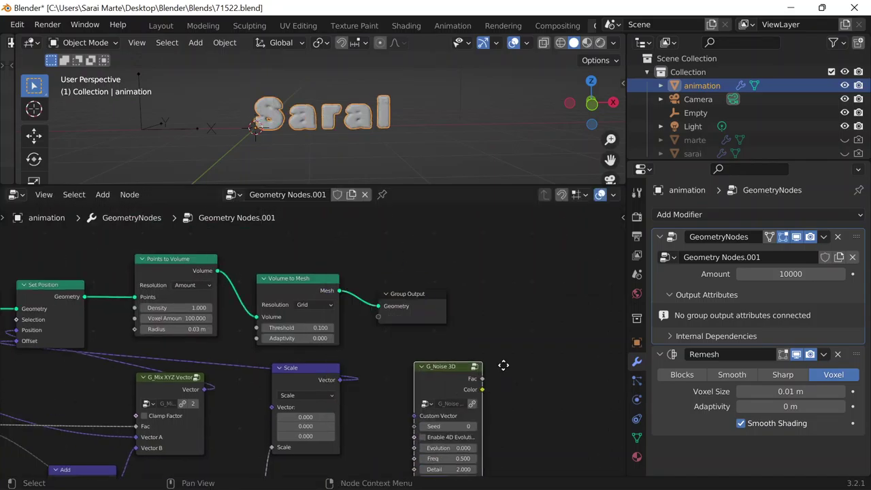
# Connect the G_Noise 3D Color output into the Scale node's Vector input
pyautogui.moveTo(504, 366); pyautogui.dragTo(501, 309, button='middle')
pyautogui.moveTo(480, 333); pyautogui.dragTo(495, 329)
pyautogui.moveTo(224, 272); pyautogui.dragTo(292, 319)
pyautogui.moveTo(151, 297); pyautogui.dragTo(330, 351)
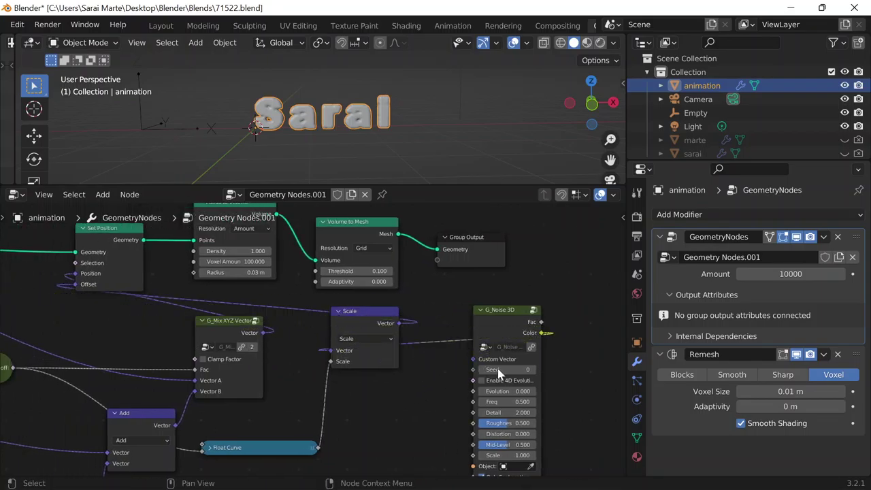
pyautogui.moveTo(556, 422); pyautogui.dragTo(429, 358, button='middle')
# Set the G_Noise 3D Scale to 16 and Freq to 0.2
pyautogui.scroll(4, 429, 359)
pyautogui.click(423, 408)
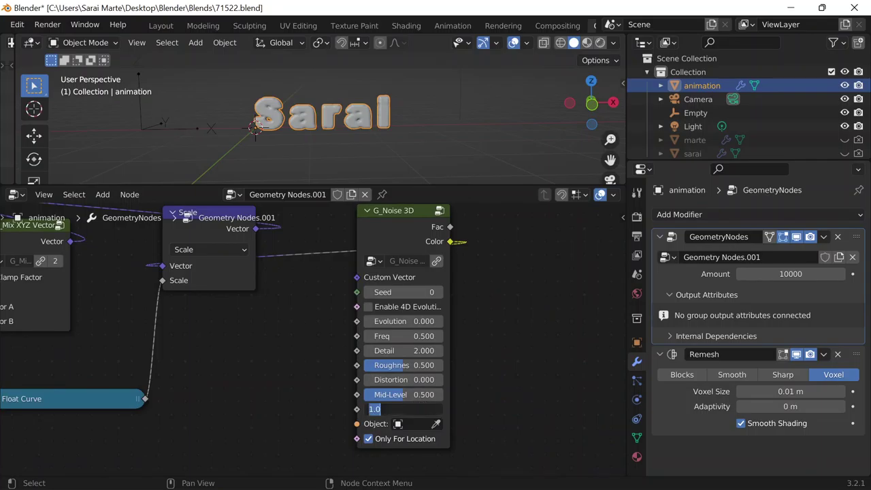
pyautogui.write('16')
pyautogui.press('Return')
pyautogui.doubleClick(404, 336)
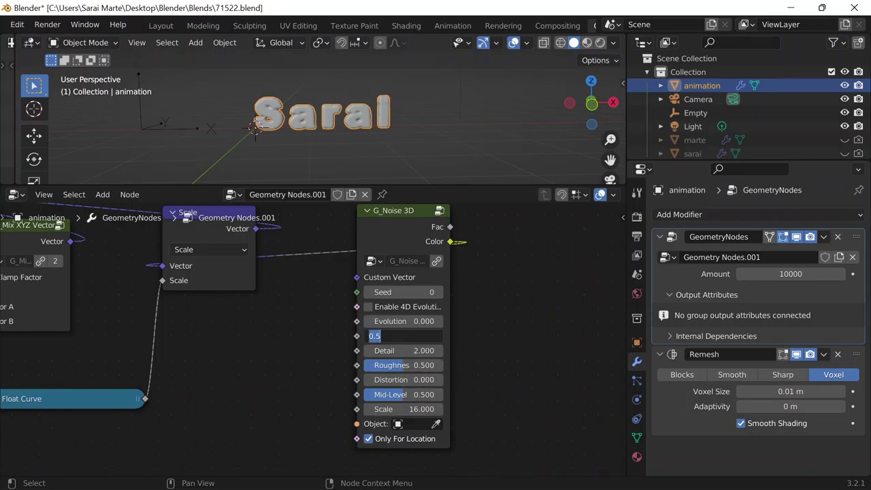
pyautogui.press('Return')
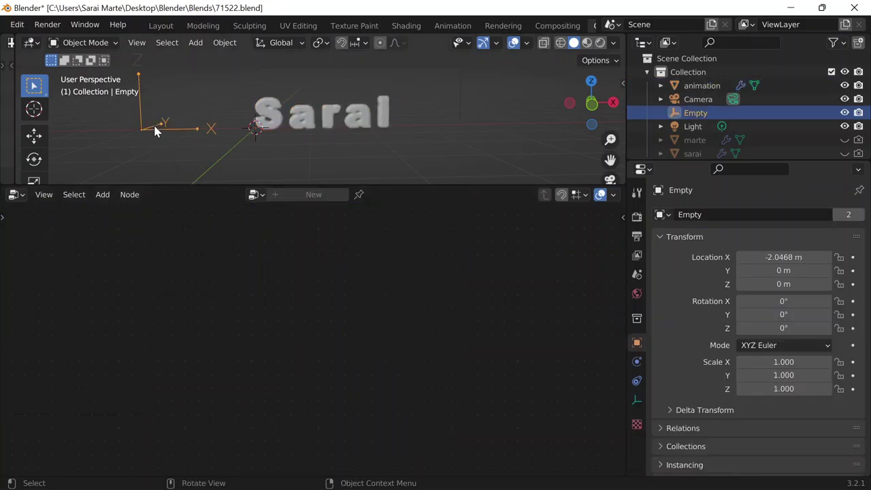
# Slide the Empty along X to about -1.21 m to preview the morph, then reselect the text object
pyautogui.press('g')
pyautogui.press('x')
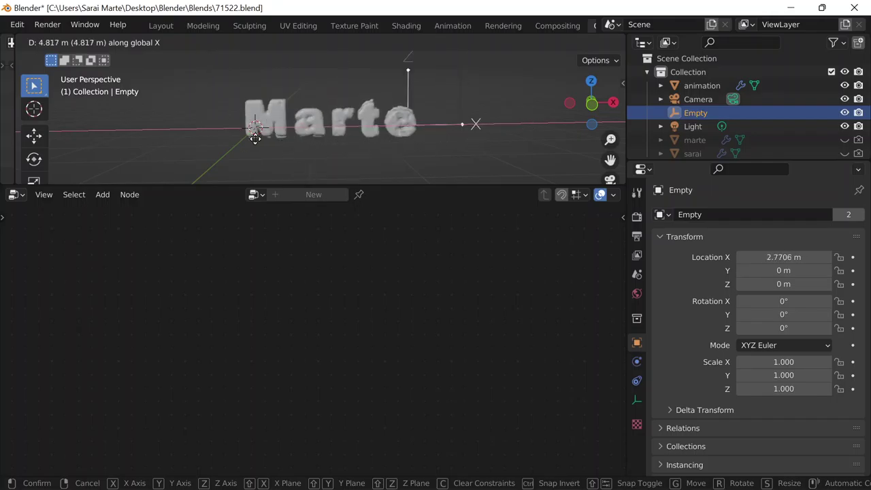
pyautogui.click(202, 145)
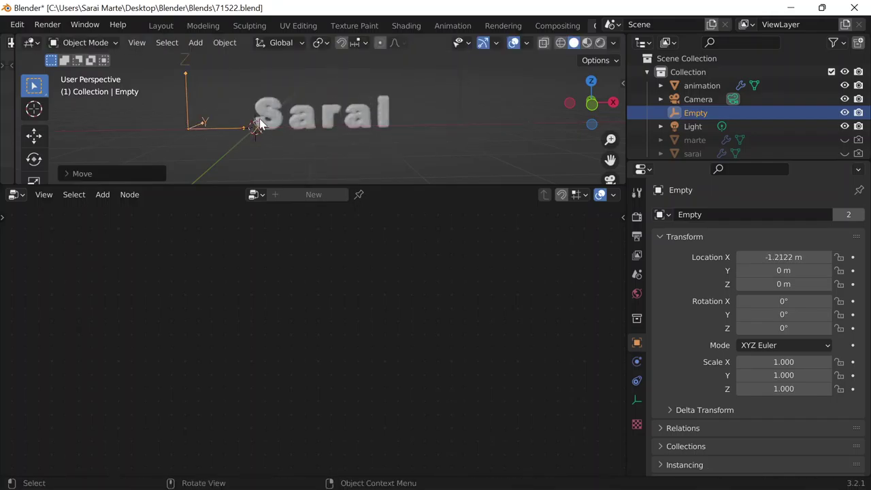
pyautogui.click(266, 120)
pyautogui.moveTo(516, 305); pyautogui.dragTo(576, 342, button='middle')
pyautogui.scroll(-2, 576, 341)
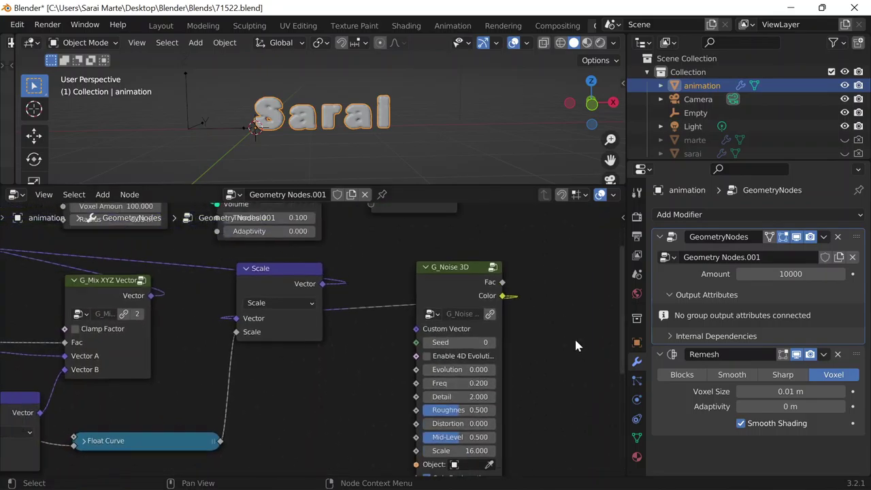
# Survey G_Noise 3D, Transfer Attribute, Map Range and Object Info nodes in both files
pyautogui.scroll(-2, 395, 369)
pyautogui.moveTo(333, 361); pyautogui.dragTo(508, 393, button='middle')
pyautogui.scroll(-1, 395, 368)
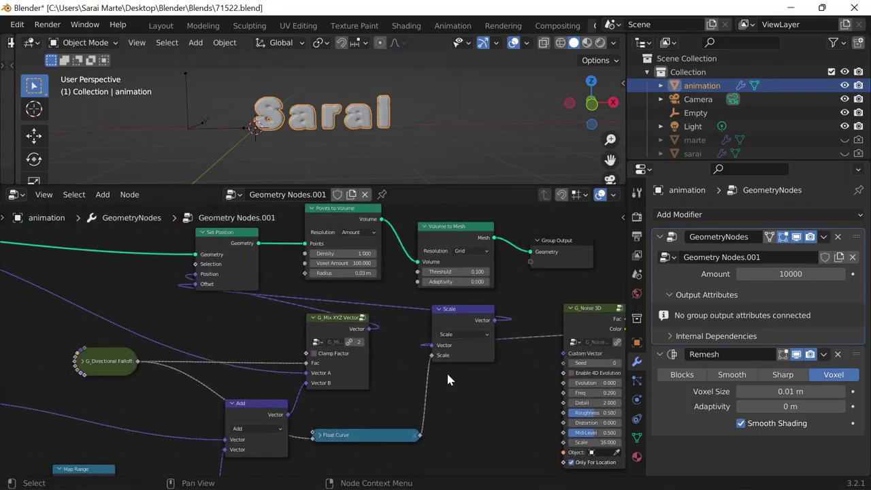
pyautogui.scroll(-2, 447, 373)
pyautogui.moveTo(455, 402); pyautogui.dragTo(520, 362, button='middle')
pyautogui.moveTo(481, 475)
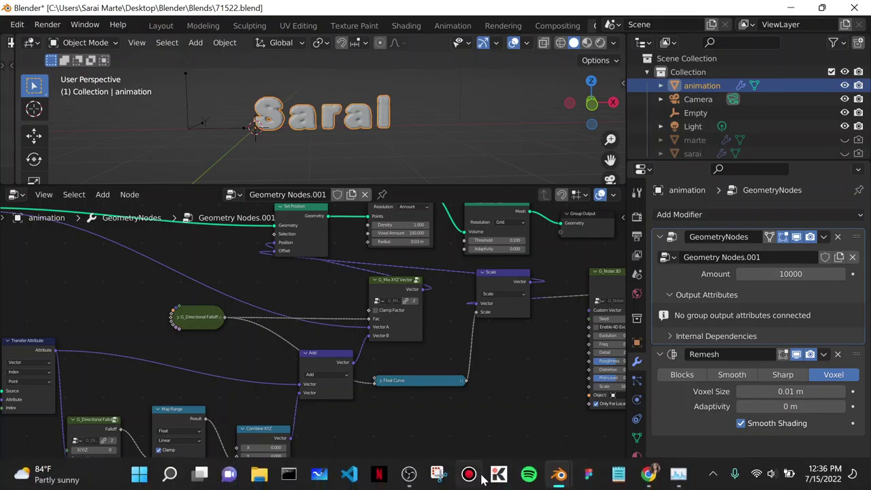
pyautogui.moveTo(571, 475)
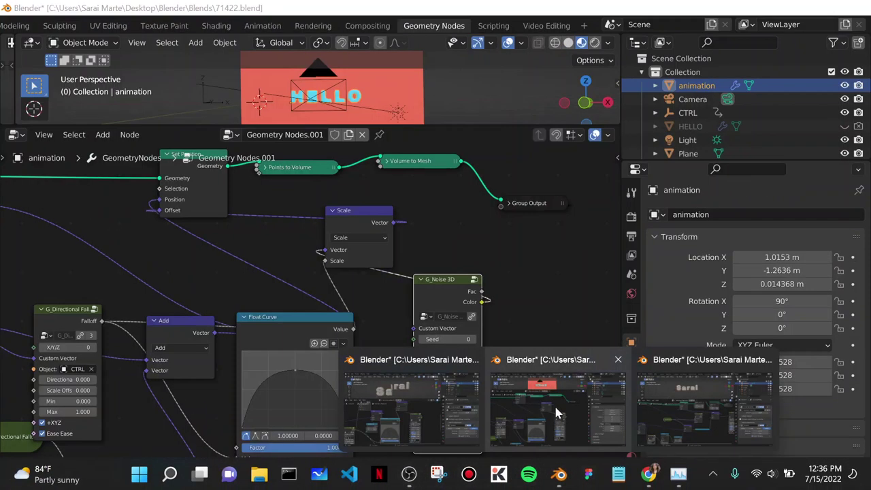
pyautogui.click(554, 405)
pyautogui.moveTo(457, 254); pyautogui.dragTo(534, 299, button='middle')
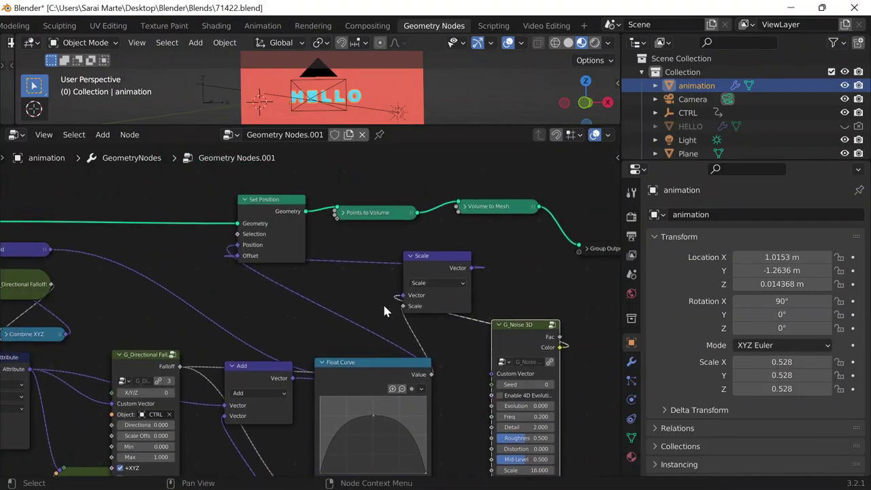
pyautogui.moveTo(392, 292); pyautogui.dragTo(517, 229, button='middle')
# Collapse Float Curve, Add and Scale, and stack Add and Float Curve higher
pyautogui.click(447, 301)
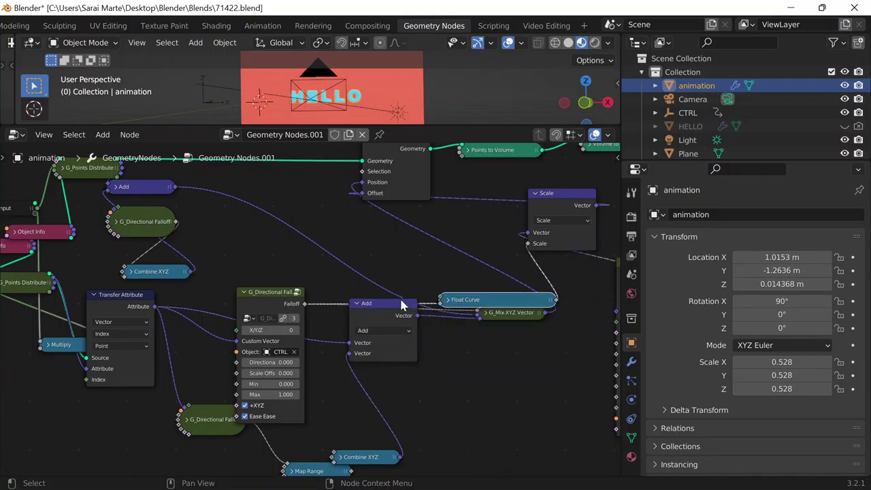
pyautogui.click(357, 304)
pyautogui.moveTo(370, 303); pyautogui.dragTo(368, 259)
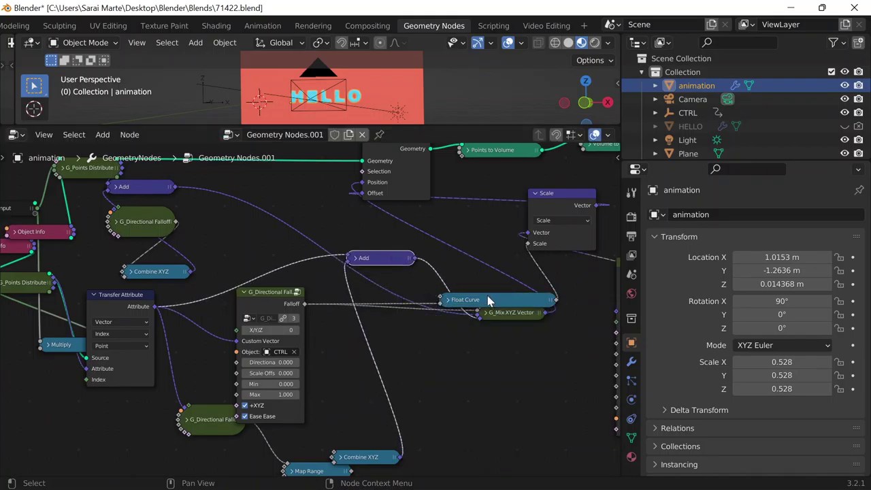
pyautogui.moveTo(488, 296); pyautogui.dragTo(472, 254)
pyautogui.click(536, 193)
# Collapse G_Noise 3D and move the collapsed G_Mix XYZ Vector lower right
pyautogui.moveTo(535, 275); pyautogui.dragTo(390, 295, button='middle')
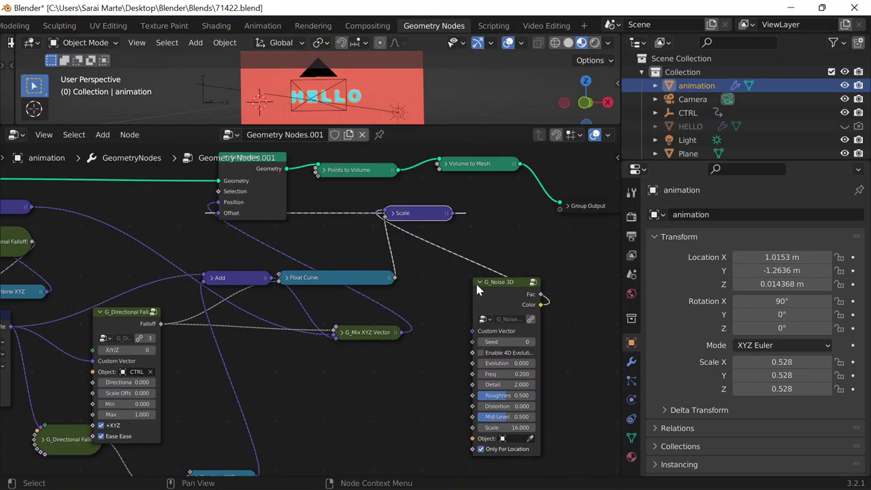
pyautogui.click(481, 282)
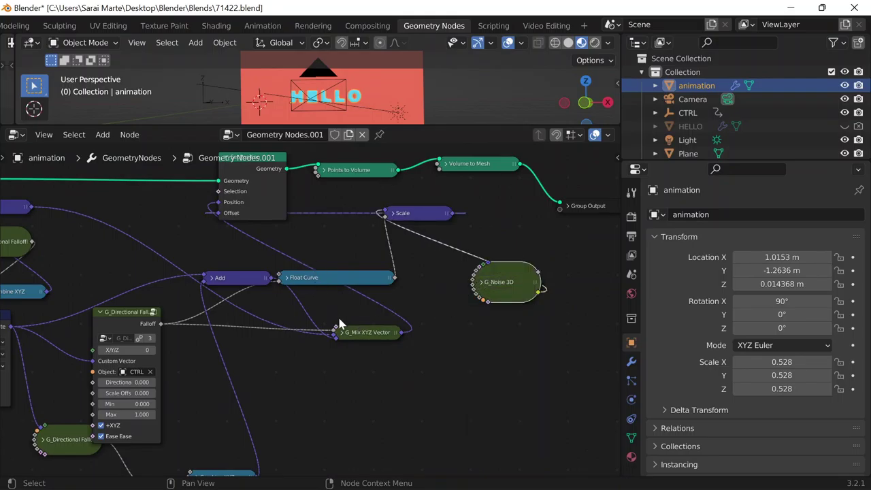
pyautogui.moveTo(359, 334); pyautogui.dragTo(381, 368)
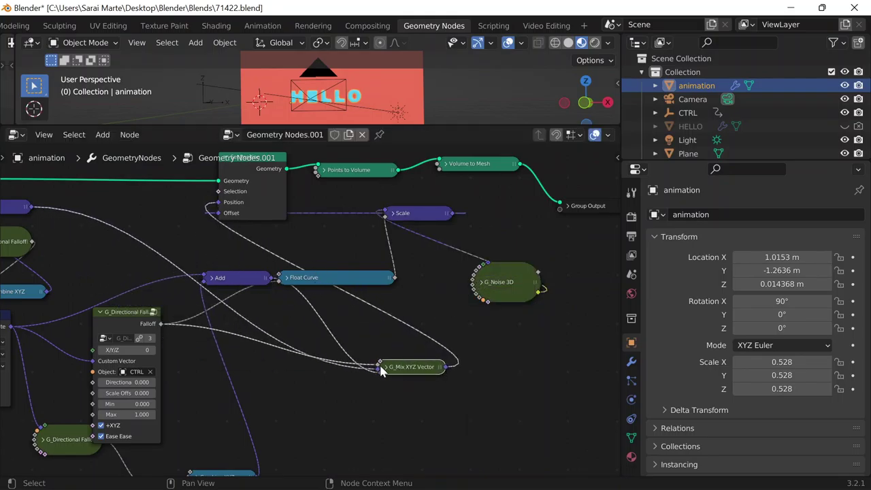
pyautogui.click(385, 368)
pyautogui.click(385, 368)
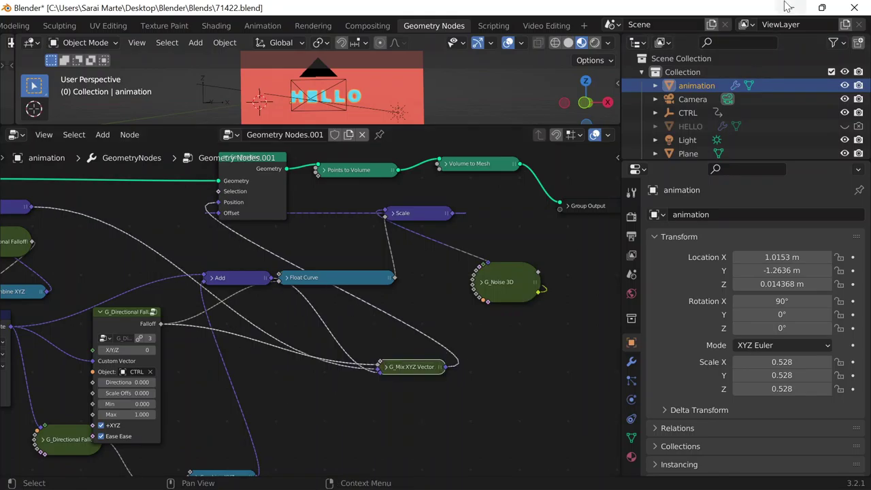
pyautogui.moveTo(474, 212); pyautogui.dragTo(497, 245, button='middle')
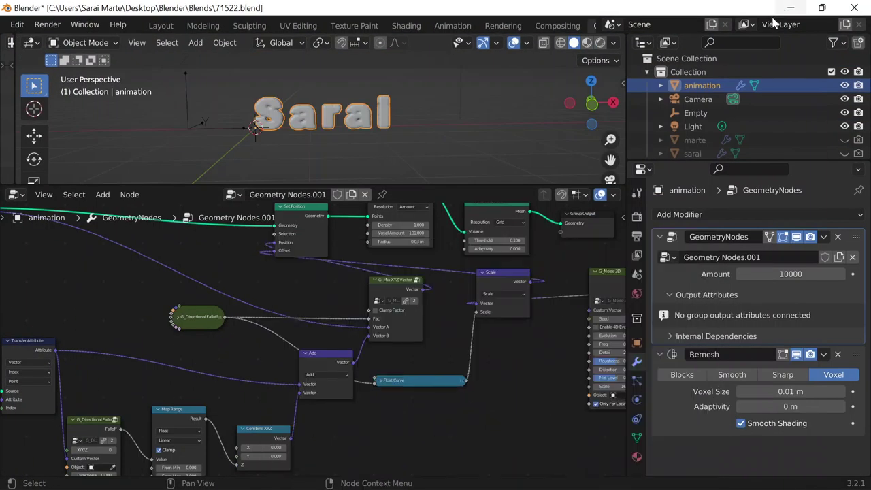
# In the Saral tree, collapse G_Mix XYZ Vector and Set Position, moving Set Position up-right
pyautogui.moveTo(391, 373); pyautogui.dragTo(215, 369, button='middle')
pyautogui.scroll(3, 342, 338)
pyautogui.moveTo(319, 329); pyautogui.dragTo(521, 423, button='middle')
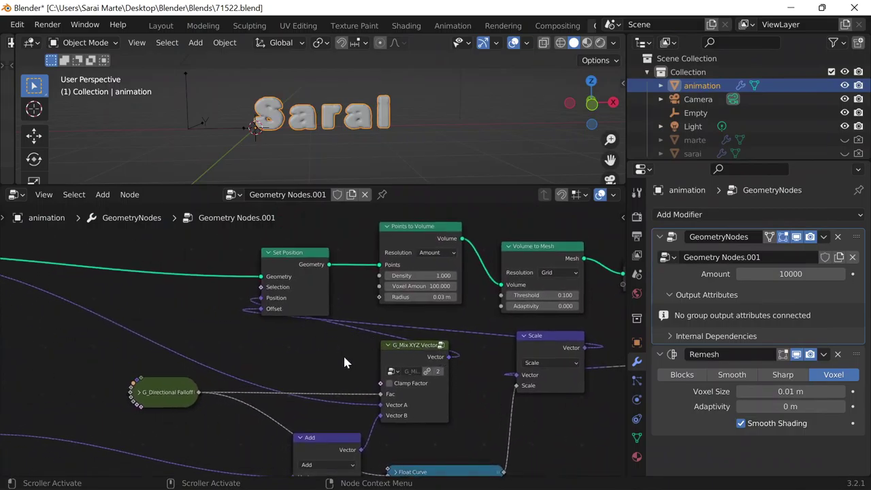
pyautogui.click(387, 345)
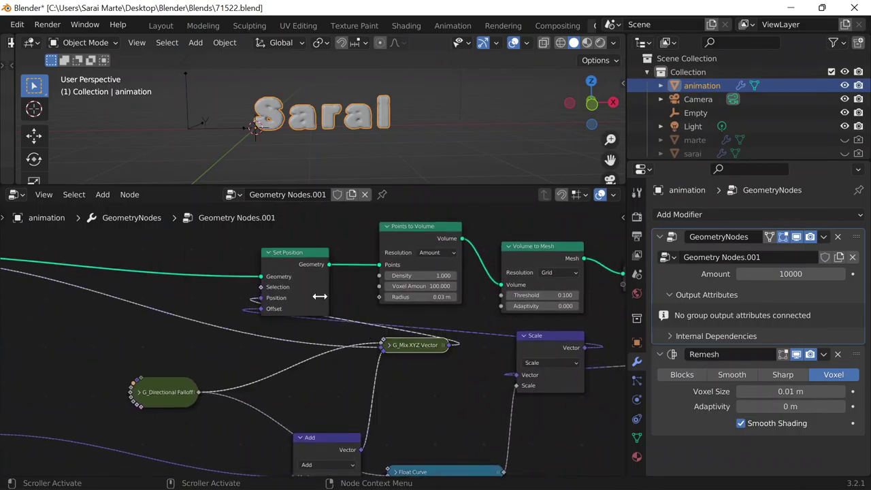
pyautogui.click(268, 253)
pyautogui.moveTo(303, 255); pyautogui.dragTo(323, 231)
# Check the tutorial page against the Transfer Attribute, Map Range and Combine XYZ area, then return to Saral
pyautogui.moveTo(325, 297); pyautogui.dragTo(424, 210, button='middle')
pyautogui.scroll(-1, 310, 289)
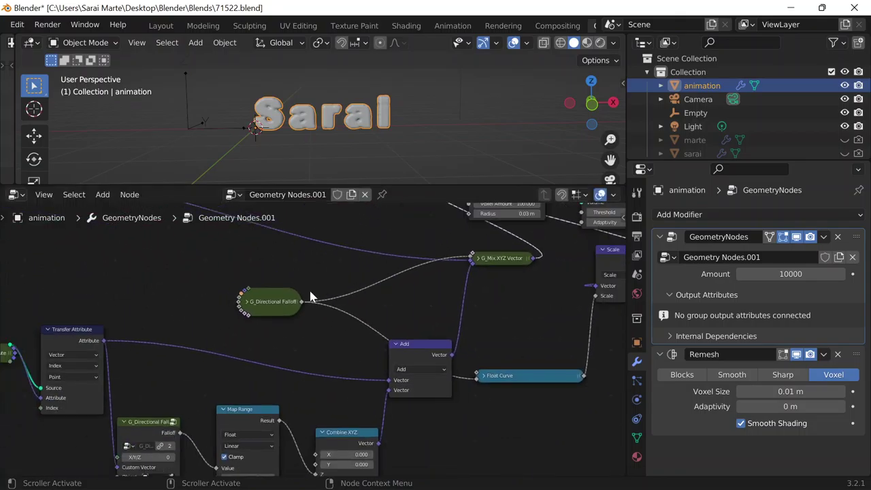
pyautogui.moveTo(302, 341); pyautogui.dragTo(475, 404, button='middle')
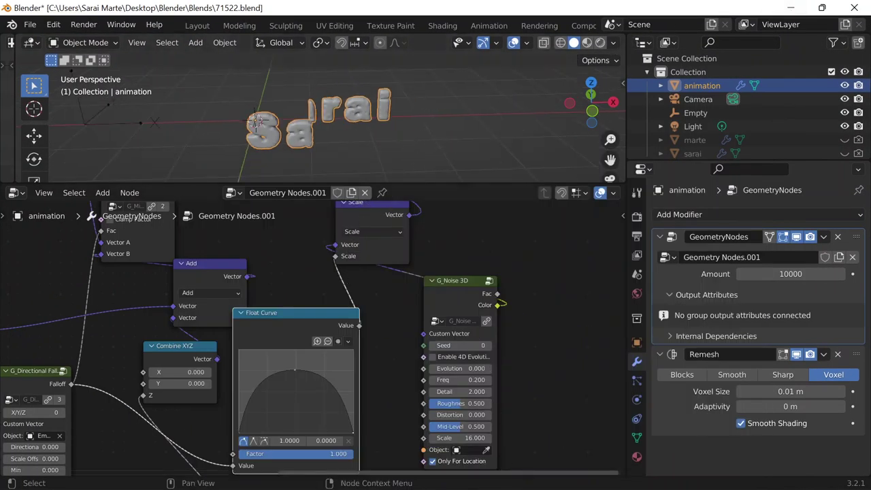
pyautogui.click(791, 7)
pyautogui.moveTo(559, 475)
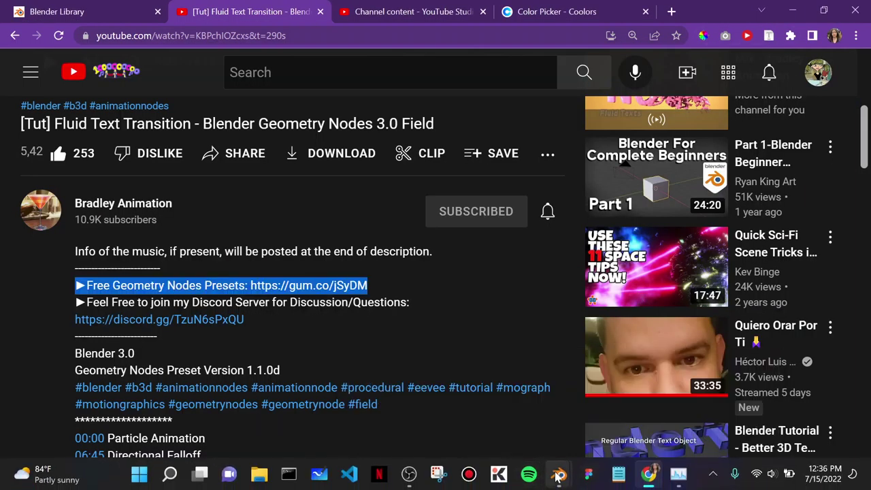
pyautogui.click(651, 400)
# Pan and zoom across the whole Saral tree, from Directional Falloff to Group Output
pyautogui.moveTo(470, 297); pyautogui.dragTo(54, 282, button='middle')
pyautogui.scroll(-5, 229, 297)
pyautogui.moveTo(170, 290); pyautogui.dragTo(292, 307, button='middle')
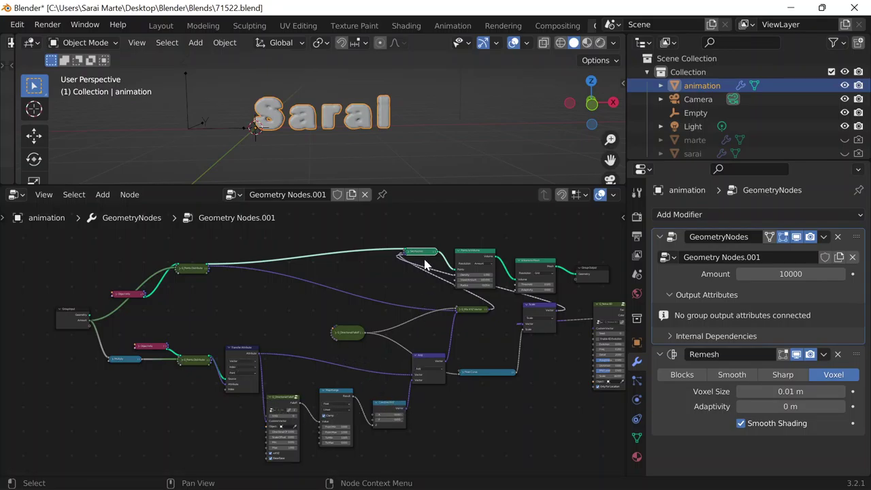
pyautogui.moveTo(394, 355); pyautogui.dragTo(251, 365, button='middle')
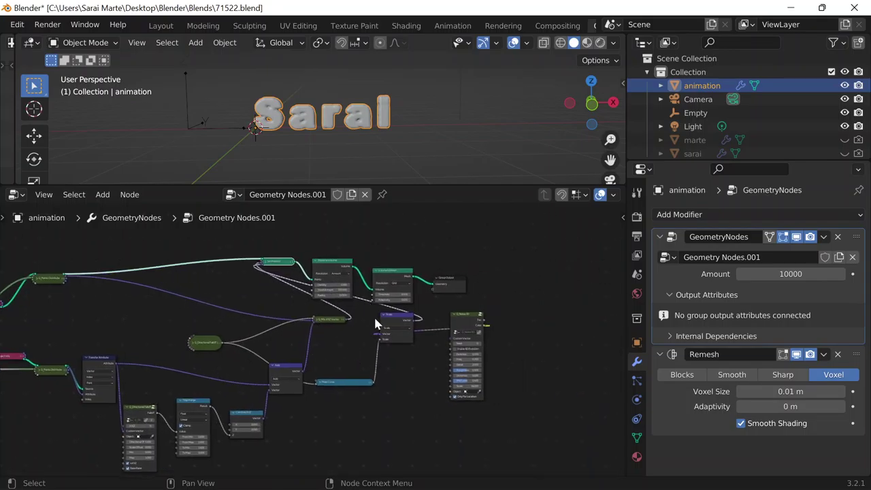
pyautogui.scroll(4, 460, 357)
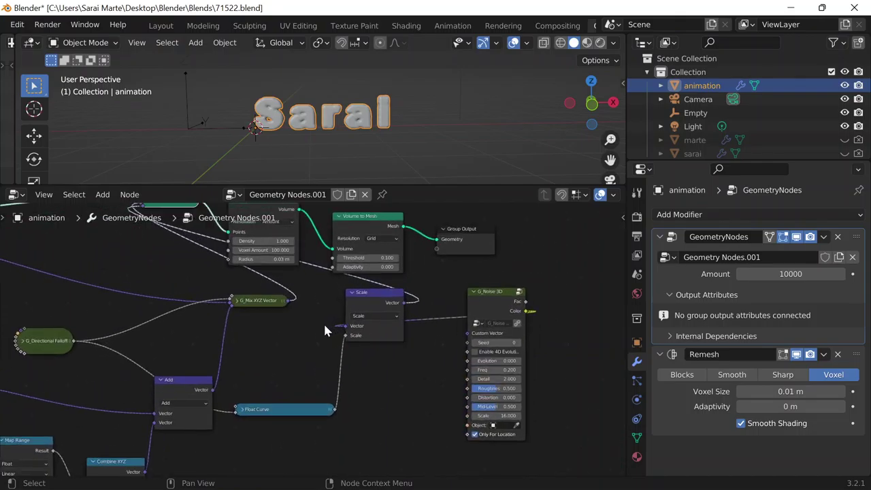
pyautogui.moveTo(267, 338); pyautogui.dragTo(309, 366, button='middle')
pyautogui.scroll(1, 309, 366)
pyautogui.moveTo(361, 369); pyautogui.dragTo(532, 324, button='middle')
pyautogui.moveTo(229, 293); pyautogui.dragTo(367, 473, button='middle')
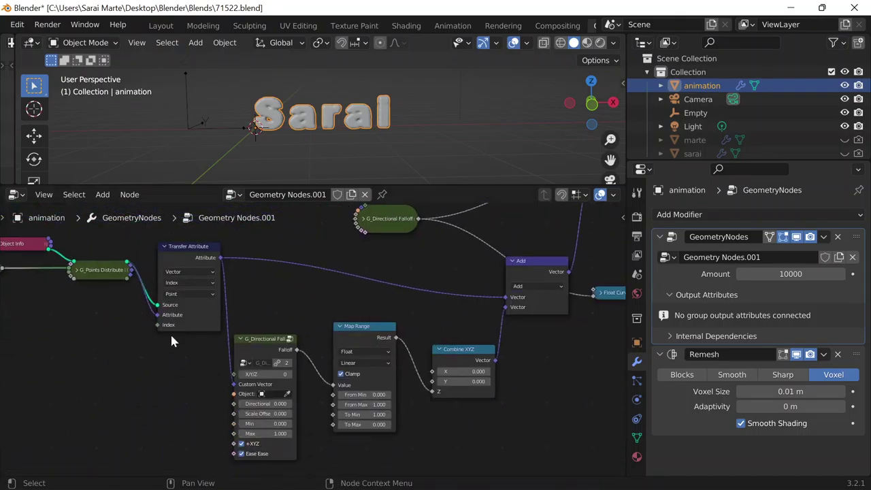
pyautogui.scroll(-2, 171, 338)
pyautogui.moveTo(290, 275); pyautogui.dragTo(248, 317, button='middle')
# In the 71422 reference, collapse the upper G_Directional Falloff and reposition the falloff nodes
pyautogui.moveTo(558, 477)
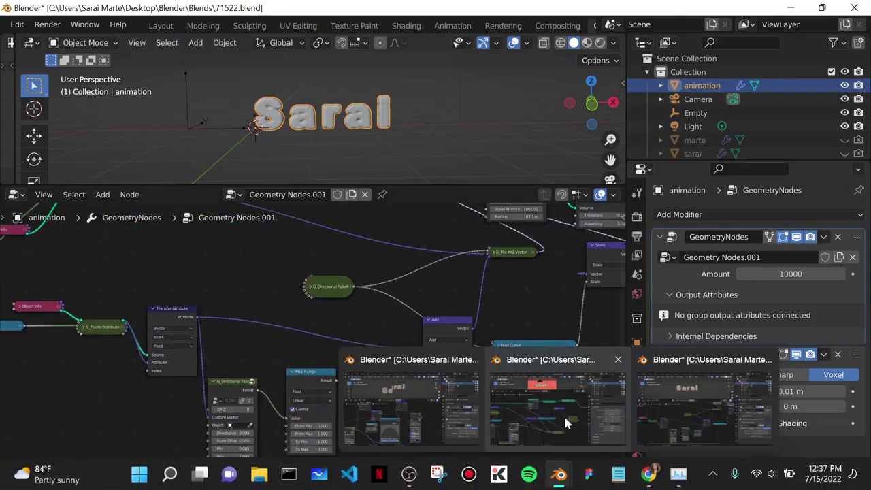
pyautogui.click(564, 414)
pyautogui.moveTo(213, 405); pyautogui.dragTo(332, 307, button='middle')
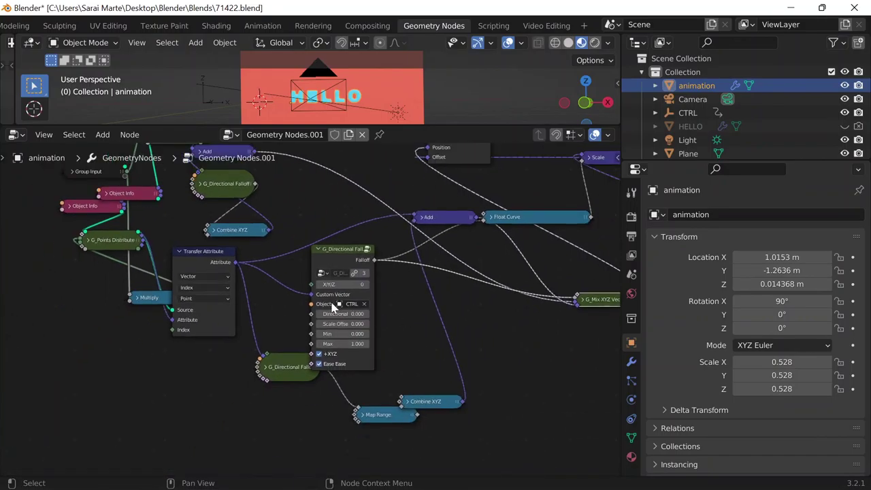
pyautogui.click(318, 249)
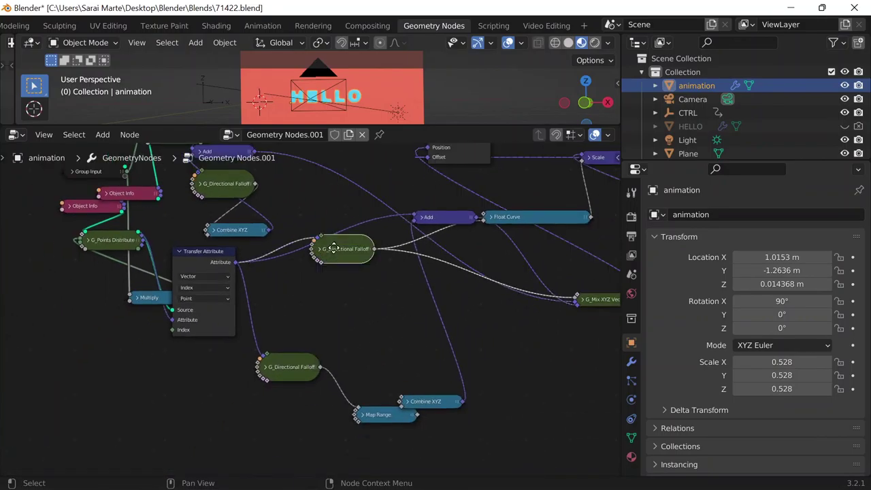
pyautogui.moveTo(333, 247); pyautogui.dragTo(347, 272)
pyautogui.moveTo(277, 373)
pyautogui.mouseDown()
pyautogui.moveTo(273, 343)
pyautogui.moveTo(282, 382)
pyautogui.mouseUp()
pyautogui.moveTo(355, 340); pyautogui.dragTo(239, 356, button='middle')
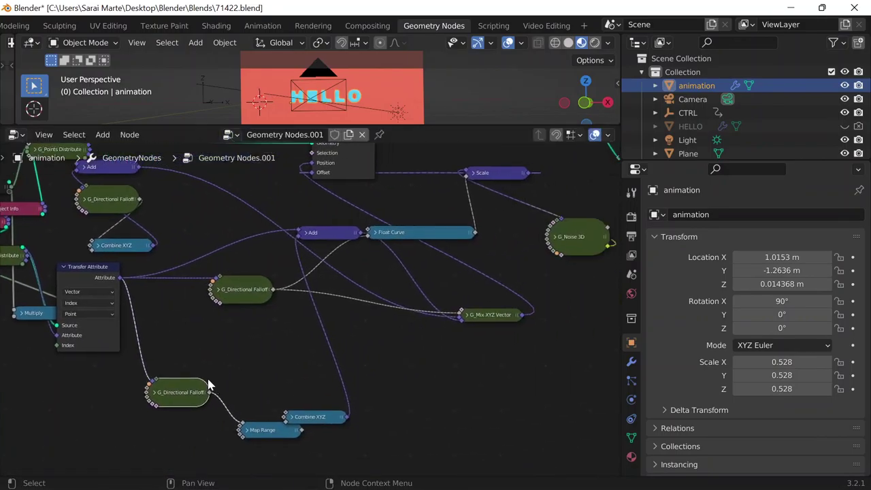
pyautogui.moveTo(158, 350); pyautogui.dragTo(370, 449)
pyautogui.moveTo(453, 361); pyautogui.dragTo(437, 418, button='middle')
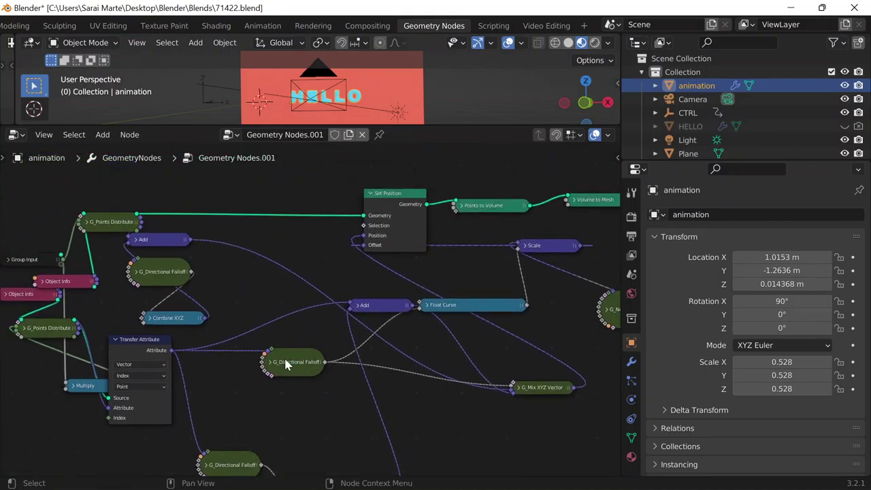
pyautogui.moveTo(164, 275); pyautogui.dragTo(172, 272)
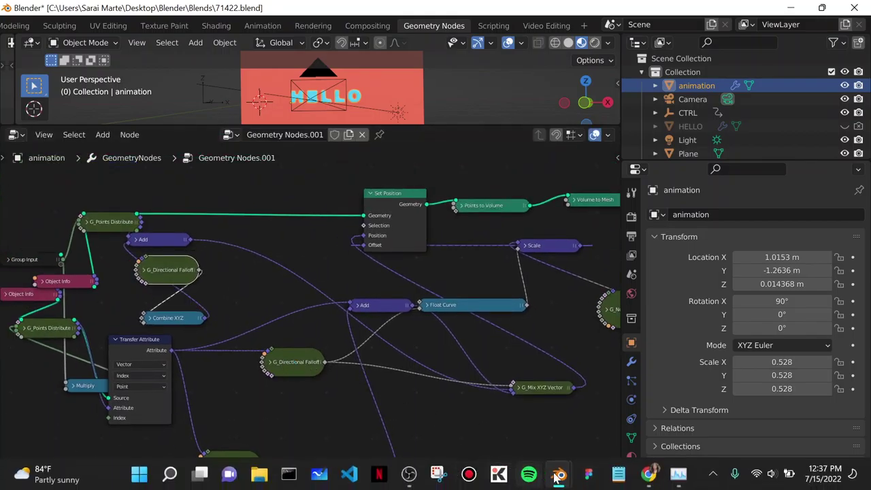
# In 71522, collapse the lower G_Directional Falloff and Map Range nodes with H
pyautogui.moveTo(614, 427)
pyautogui.click(651, 418)
pyautogui.moveTo(238, 275); pyautogui.dragTo(197, 285, button='middle')
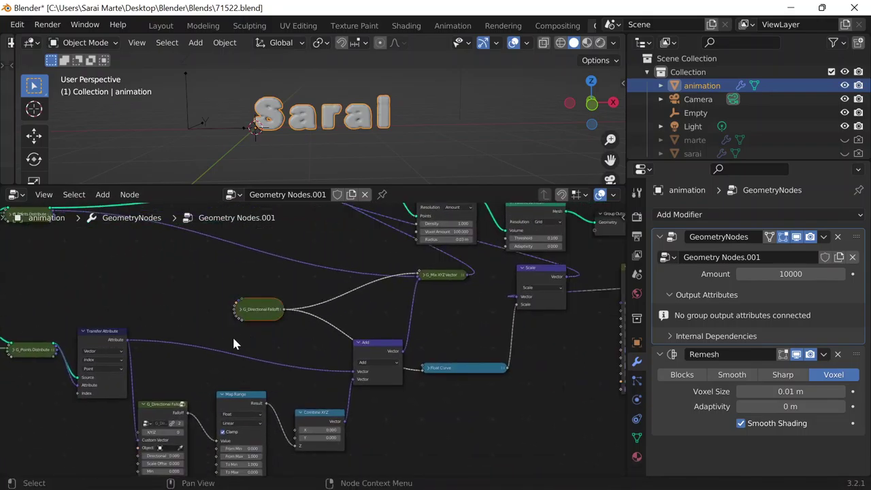
pyautogui.press('h')
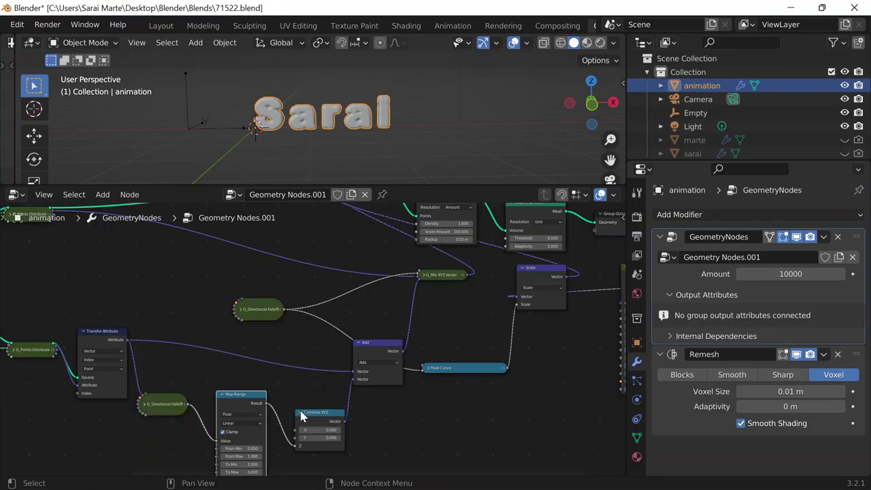
pyautogui.press('h')
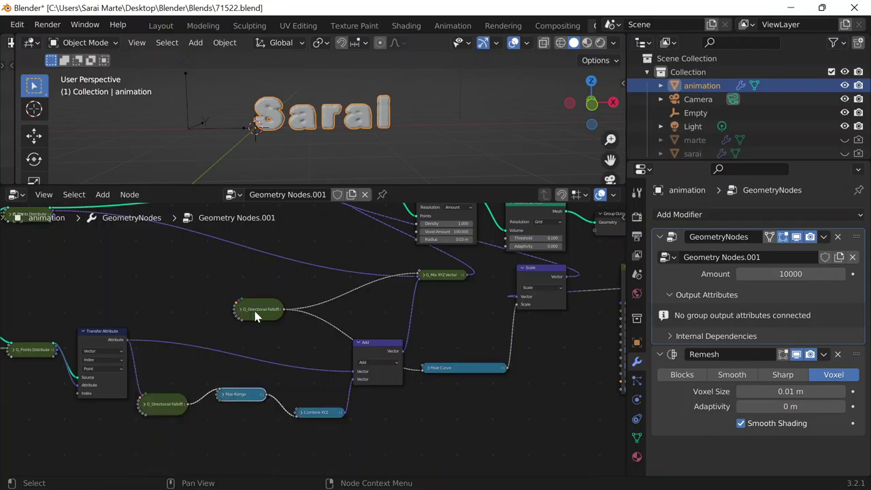
pyautogui.moveTo(255, 313)
pyautogui.mouseDown()
pyautogui.moveTo(231, 301)
pyautogui.moveTo(252, 310)
pyautogui.mouseUp()
# Check Group Output and G_Noise 3D, then return to the 71422.blend window
pyautogui.moveTo(209, 308); pyautogui.dragTo(143, 327, button='middle')
pyautogui.moveTo(523, 401); pyautogui.dragTo(431, 364, button='middle')
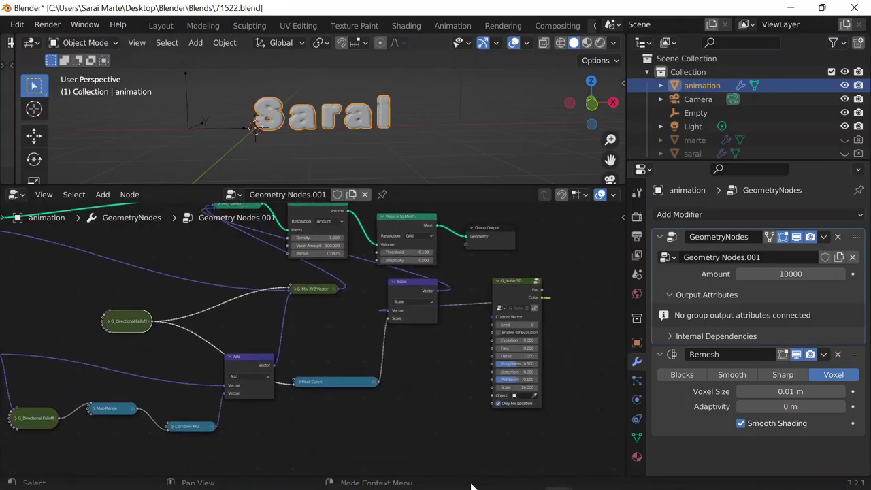
pyautogui.moveTo(472, 486)
pyautogui.moveTo(559, 477)
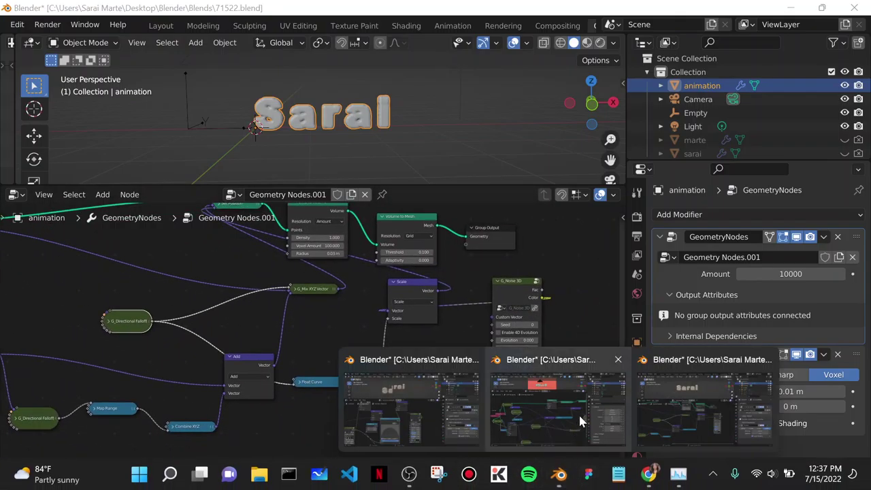
pyautogui.click(579, 412)
# Reposition the upper, middle and lower G_Directional Falloff nodes in the reference tree
pyautogui.moveTo(243, 272); pyautogui.dragTo(227, 264, button='middle')
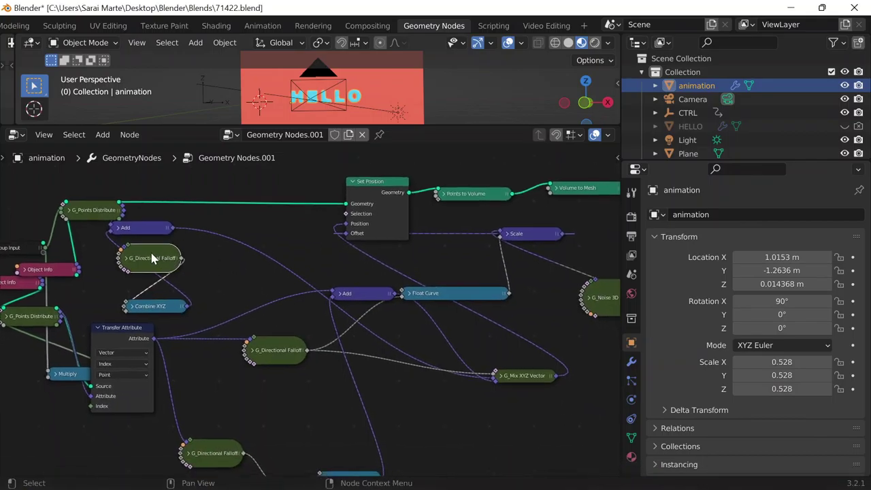
pyautogui.moveTo(153, 256); pyautogui.dragTo(170, 262)
pyautogui.moveTo(270, 354)
pyautogui.mouseDown()
pyautogui.moveTo(259, 356)
pyautogui.moveTo(284, 358)
pyautogui.mouseUp()
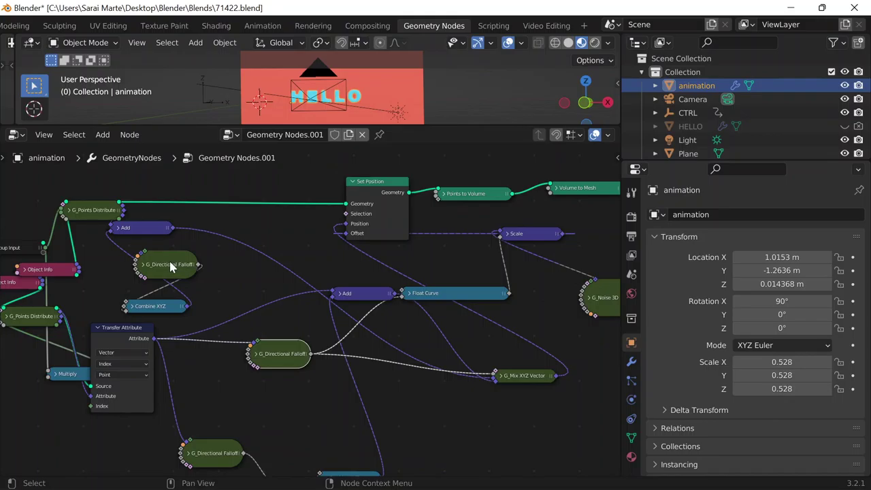
pyautogui.moveTo(172, 267); pyautogui.dragTo(147, 265)
pyautogui.scroll(-2, 337, 417)
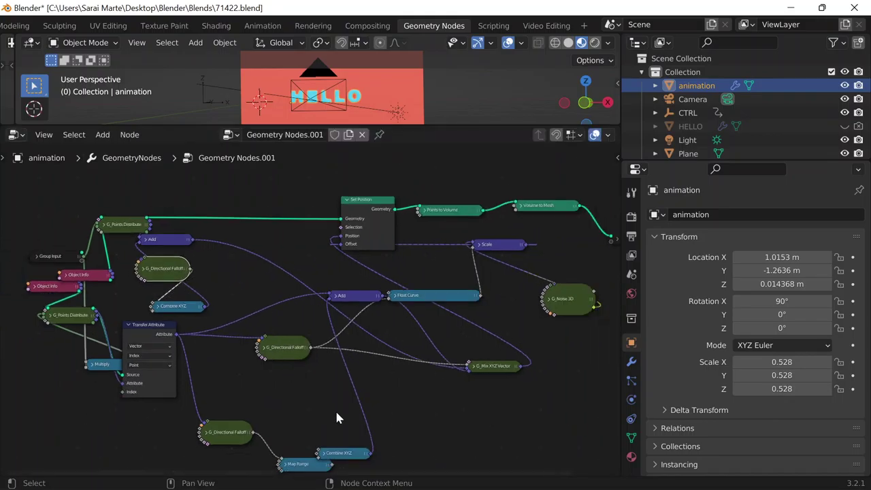
pyautogui.moveTo(337, 412); pyautogui.dragTo(316, 377, button='middle')
pyautogui.moveTo(265, 317); pyautogui.dragTo(275, 317)
pyautogui.moveTo(213, 392); pyautogui.dragTo(207, 383)
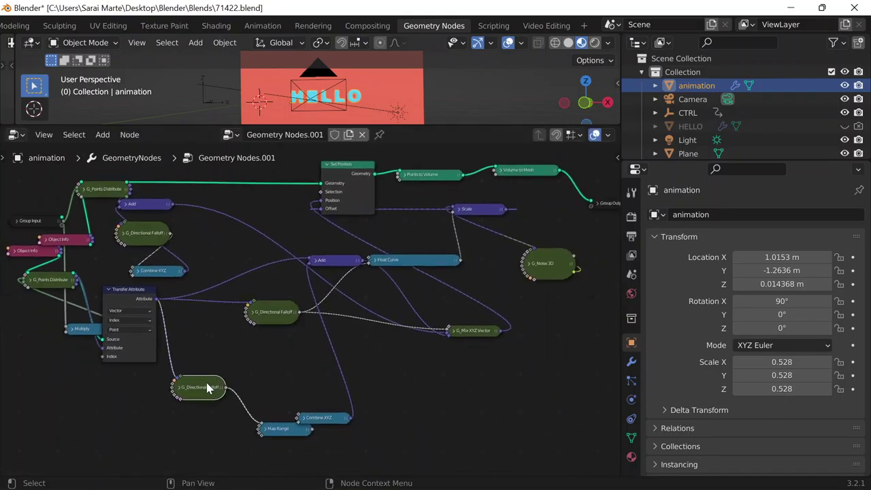
pyautogui.scroll(1, 175, 266)
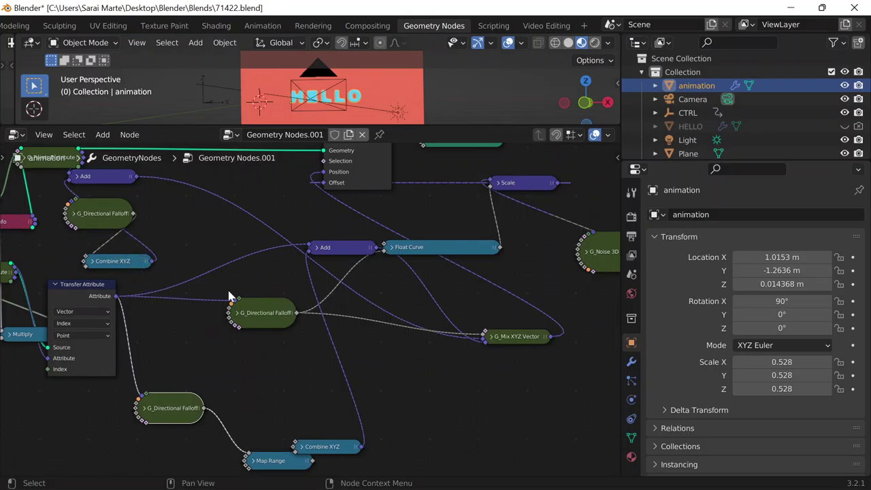
pyautogui.click(238, 313)
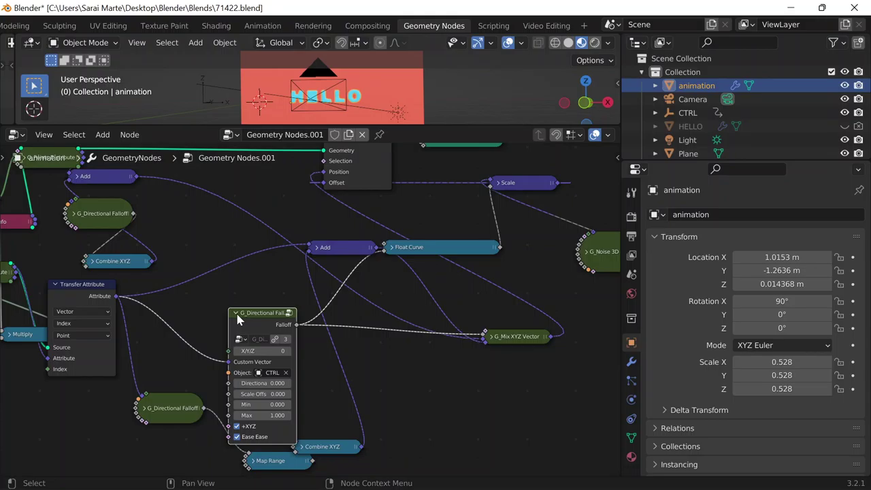
pyautogui.click(237, 313)
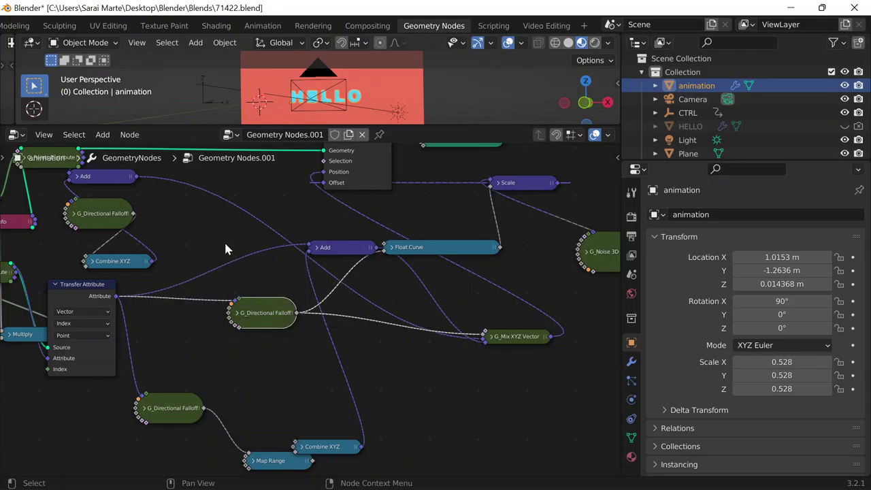
# Place Combine XYZ beside the upper Directional Falloff and move G_Mix XYZ Vector up near Add
pyautogui.moveTo(226, 250); pyautogui.dragTo(248, 281, button='middle')
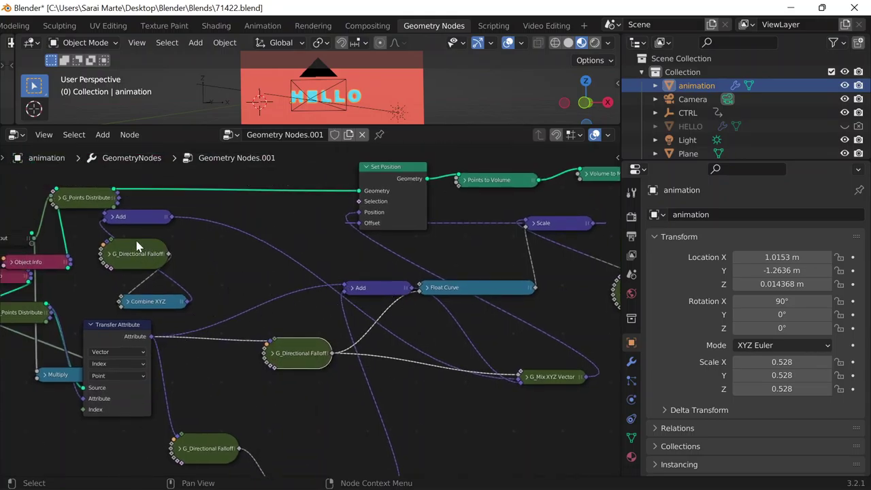
pyautogui.moveTo(136, 247); pyautogui.dragTo(91, 264)
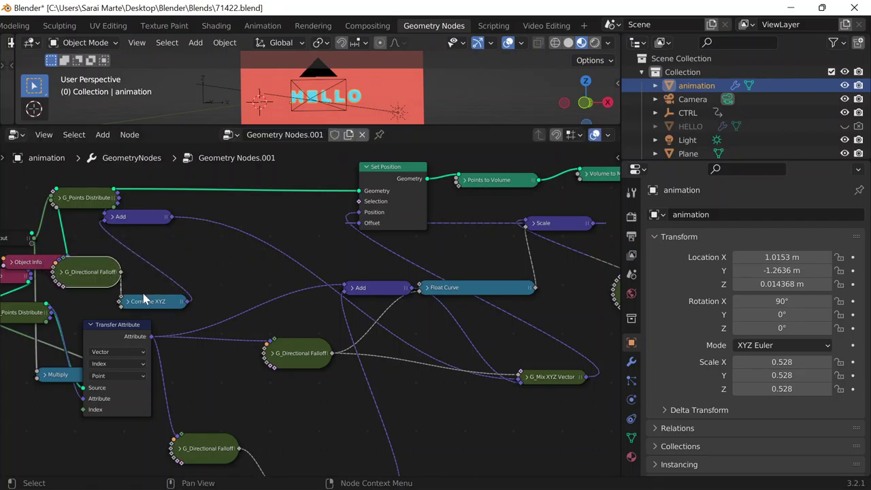
pyautogui.moveTo(143, 297); pyautogui.dragTo(226, 267)
pyautogui.moveTo(102, 277); pyautogui.dragTo(178, 267)
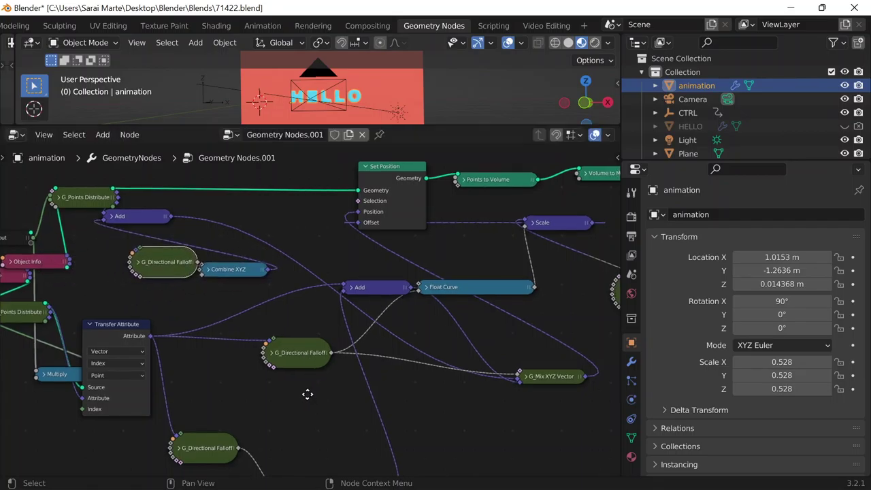
pyautogui.moveTo(308, 395); pyautogui.dragTo(268, 351, button='middle')
pyautogui.moveTo(264, 311); pyautogui.dragTo(267, 338)
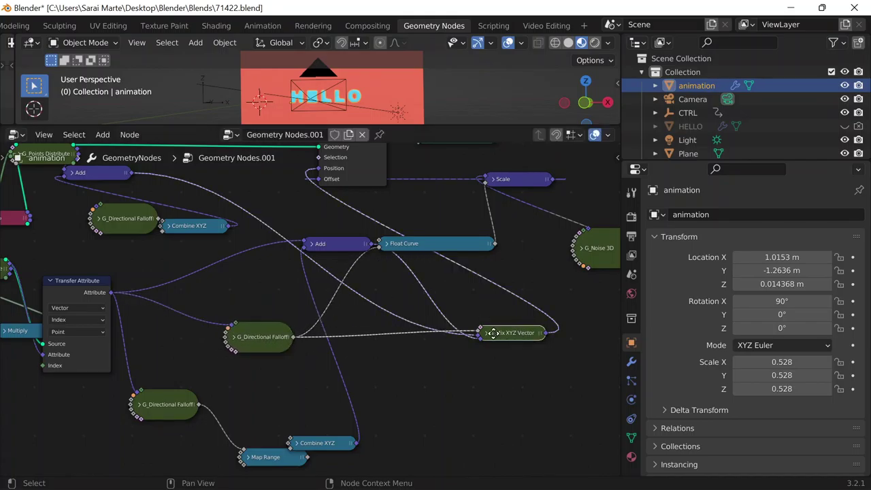
pyautogui.moveTo(493, 333); pyautogui.dragTo(266, 194)
pyautogui.moveTo(247, 338)
pyautogui.mouseDown()
pyautogui.moveTo(228, 337)
pyautogui.moveTo(239, 331)
pyautogui.mouseUp()
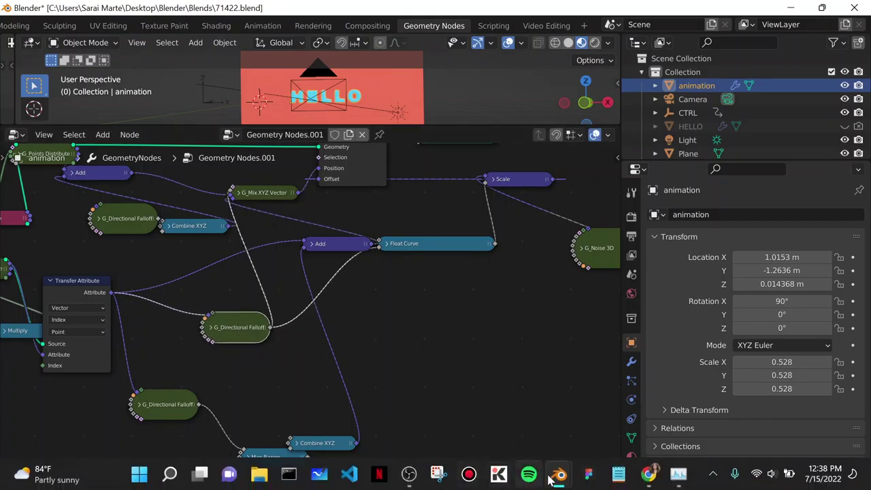
# In 71522, shift G_Directional Falloff left and collapse Add between the falloff and Mix wires
pyautogui.moveTo(558, 476)
pyautogui.click(559, 419)
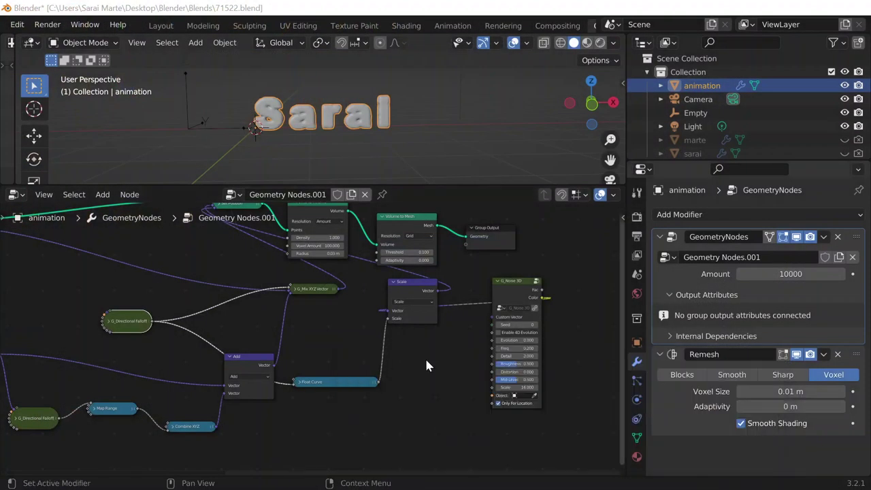
pyautogui.moveTo(326, 332); pyautogui.dragTo(464, 328, button='middle')
pyautogui.scroll(4, 266, 317)
pyautogui.moveTo(225, 305); pyautogui.dragTo(312, 309, button='middle')
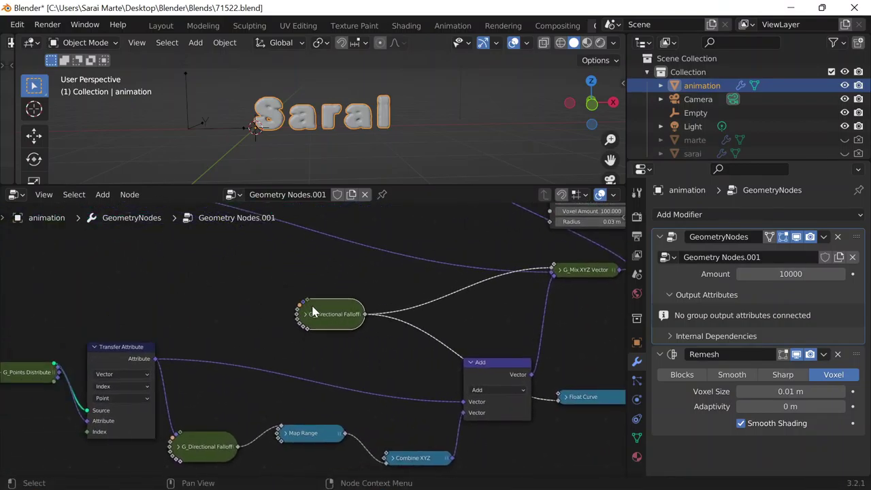
pyautogui.moveTo(328, 308); pyautogui.dragTo(204, 314)
pyautogui.moveTo(211, 282); pyautogui.dragTo(177, 210, button='middle')
pyautogui.moveTo(379, 264); pyautogui.dragTo(417, 356, button='middle')
pyautogui.moveTo(479, 403); pyautogui.dragTo(446, 348)
pyautogui.click(432, 339)
pyautogui.moveTo(457, 346); pyautogui.dragTo(440, 311, button='middle')
# In the 71422.blend window, nudge the Add node slightly left and down
pyautogui.moveTo(479, 476)
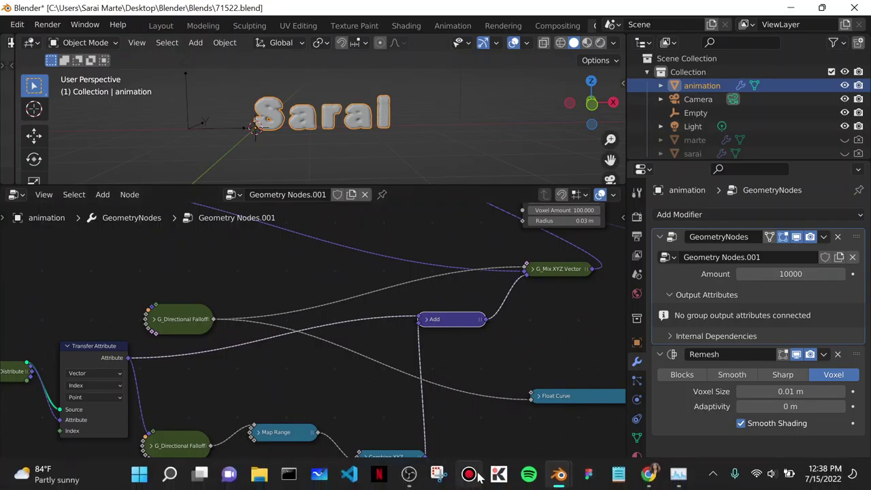
pyautogui.moveTo(559, 474)
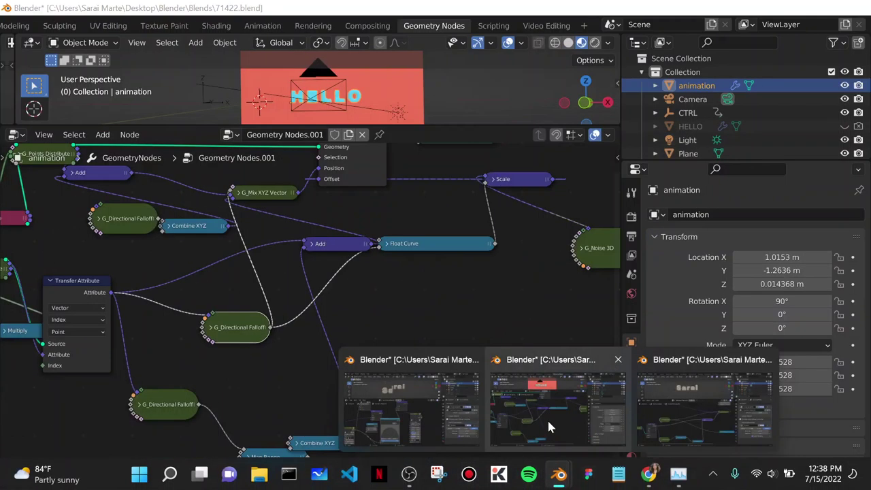
pyautogui.click(547, 418)
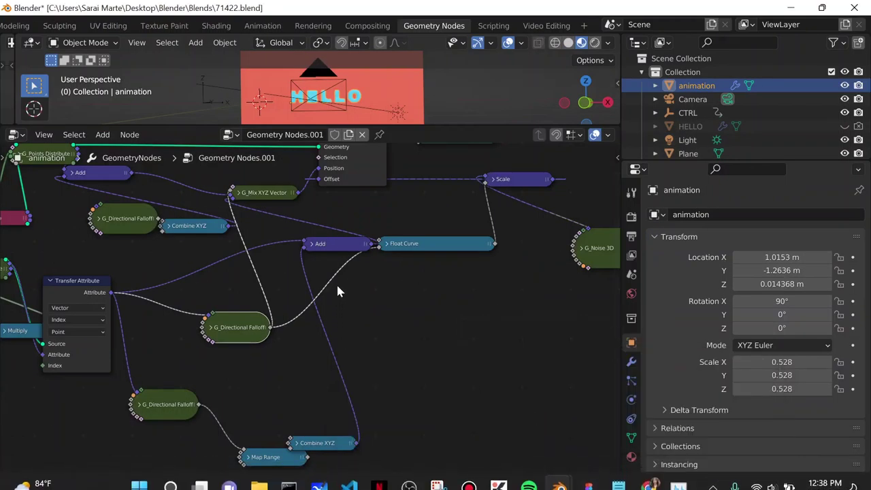
pyautogui.moveTo(343, 250); pyautogui.dragTo(315, 255)
pyautogui.scroll(-1, 344, 306)
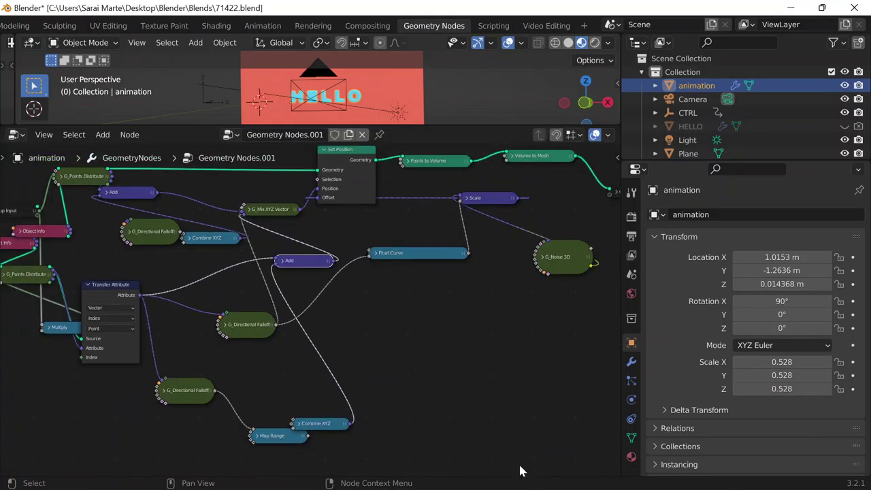
pyautogui.moveTo(521, 487)
pyautogui.moveTo(557, 477)
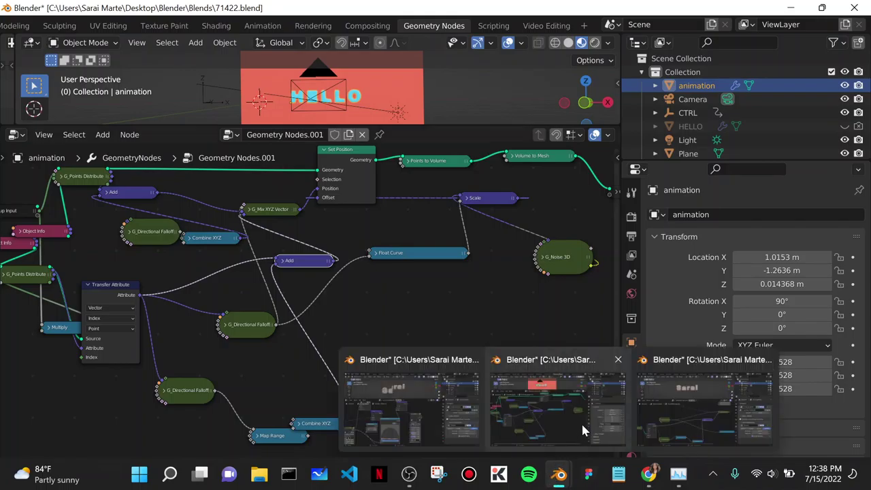
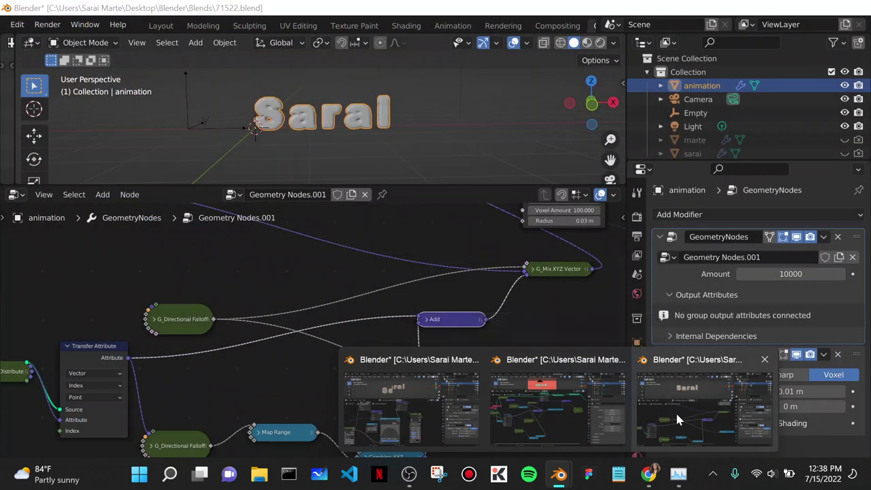
# In the working file, move the Add node above Combine XYZ and nudge G_Directional Falloff right
pyautogui.click(676, 410)
pyautogui.moveTo(448, 370); pyautogui.dragTo(429, 333, button='middle')
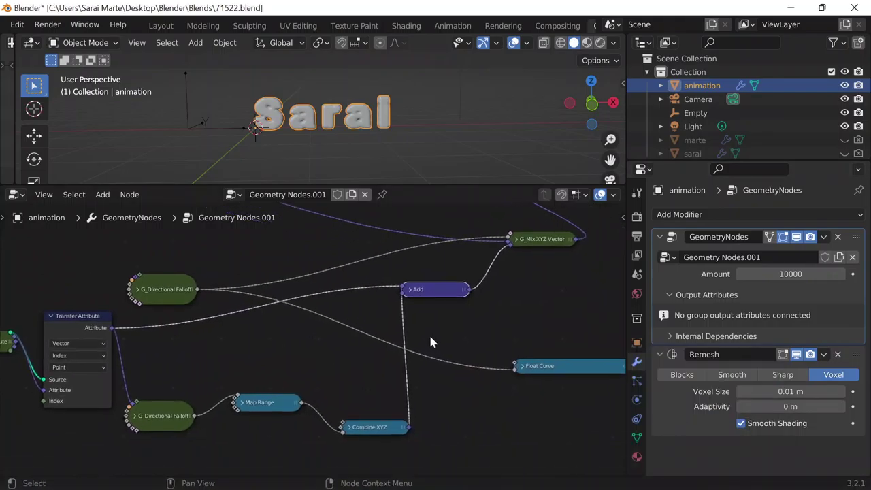
pyautogui.moveTo(435, 297); pyautogui.dragTo(387, 404)
pyautogui.moveTo(389, 315); pyautogui.dragTo(357, 365, button='middle')
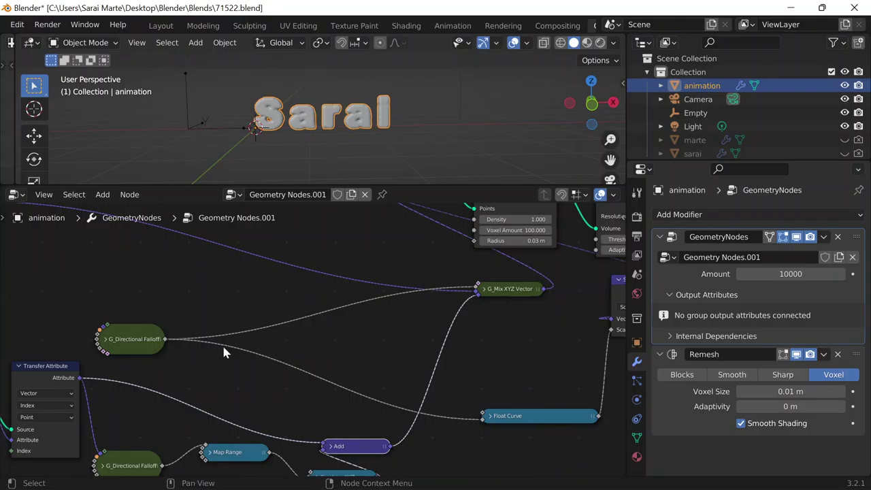
pyautogui.moveTo(138, 342); pyautogui.dragTo(156, 339)
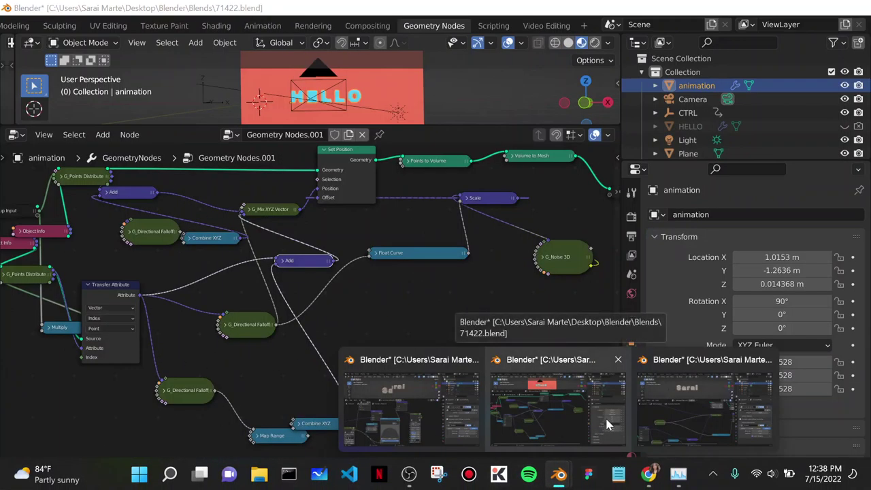
# In the HELLO reference, reposition the G_Directional Falloff nodes and move G_Mix XYZ Vector right
pyautogui.click(606, 419)
pyautogui.moveTo(385, 330); pyautogui.dragTo(400, 359, button='middle')
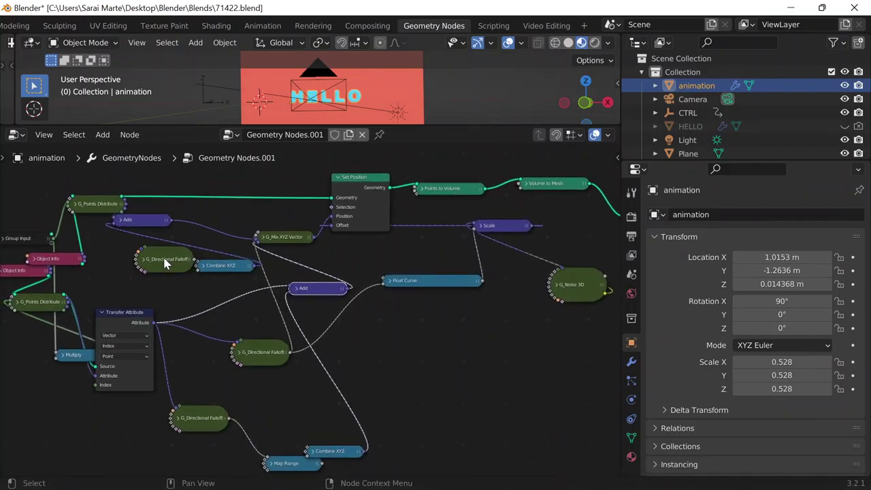
pyautogui.moveTo(165, 264); pyautogui.dragTo(137, 278)
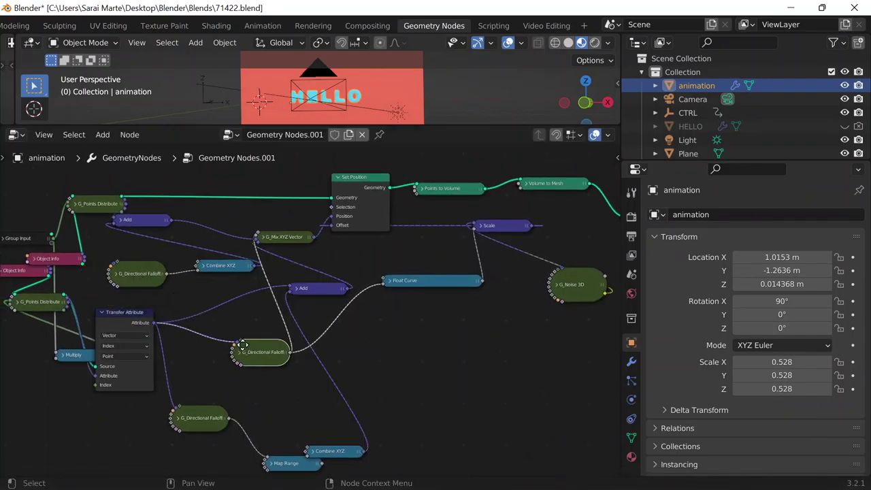
pyautogui.moveTo(257, 352)
pyautogui.mouseDown()
pyautogui.moveTo(228, 335)
pyautogui.moveTo(256, 346)
pyautogui.moveTo(250, 340)
pyautogui.mouseUp()
pyautogui.moveTo(282, 236)
pyautogui.mouseDown()
pyautogui.moveTo(304, 240)
pyautogui.moveTo(295, 242)
pyautogui.mouseUp()
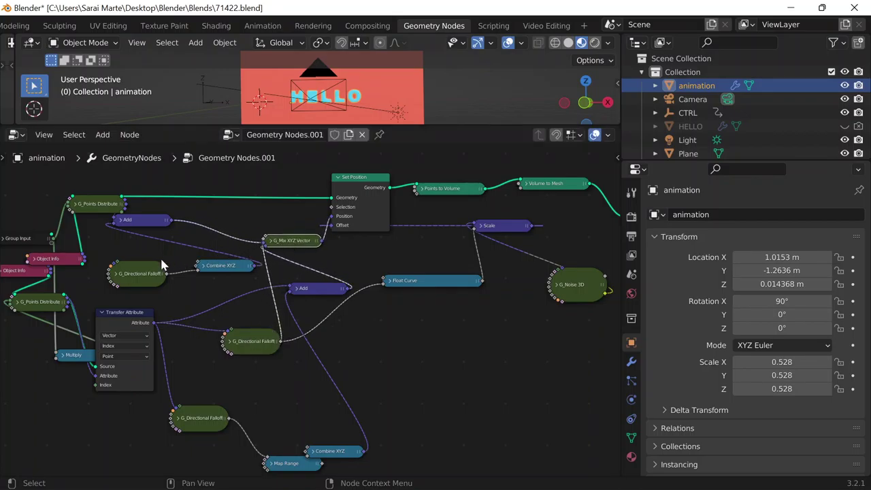
pyautogui.moveTo(144, 273)
pyautogui.mouseDown()
pyautogui.moveTo(140, 287)
pyautogui.moveTo(155, 273)
pyautogui.mouseUp()
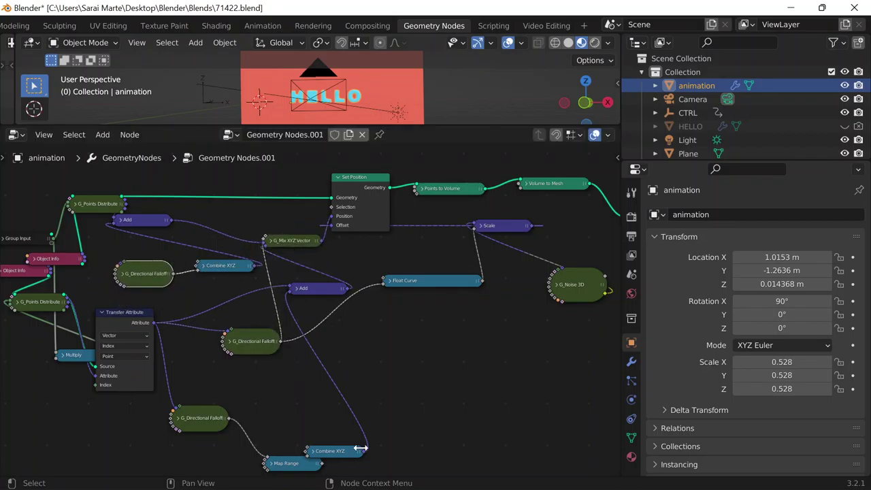
# Back in the working file, shift G_Directional Falloff right, then settle it lower left
pyautogui.moveTo(573, 485)
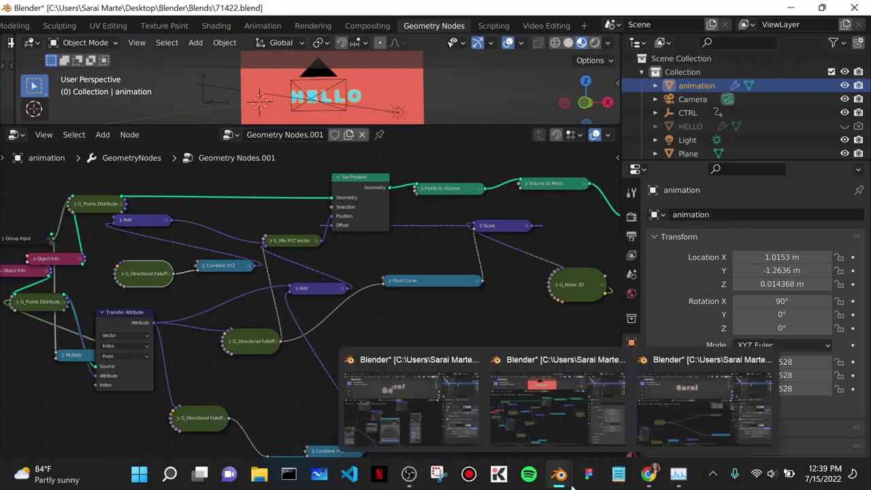
pyautogui.click(657, 408)
pyautogui.scroll(-4, 397, 313)
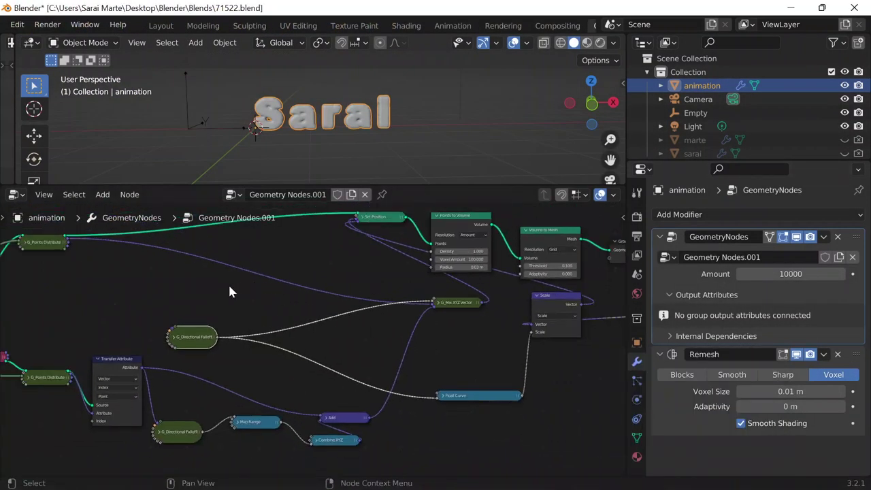
pyautogui.moveTo(199, 303); pyautogui.dragTo(149, 312, button='middle')
pyautogui.scroll(1, 155, 350)
pyautogui.moveTo(154, 350); pyautogui.dragTo(313, 331)
pyautogui.moveTo(195, 336); pyautogui.dragTo(187, 342)
# Minimize the working window and pan the reference graph right and down
pyautogui.moveTo(559, 480)
pyautogui.moveTo(511, 390)
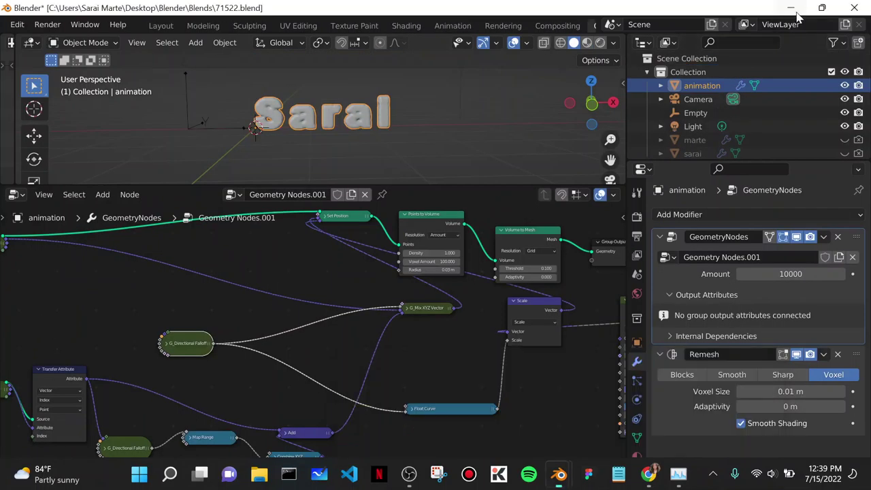
pyautogui.click(792, 8)
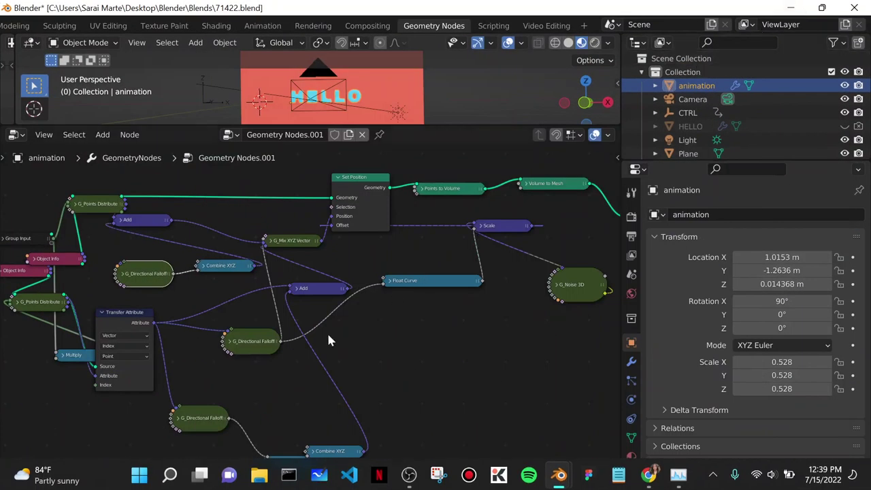
pyautogui.scroll(1, 310, 311)
pyautogui.moveTo(196, 288); pyautogui.dragTo(287, 311, button='middle')
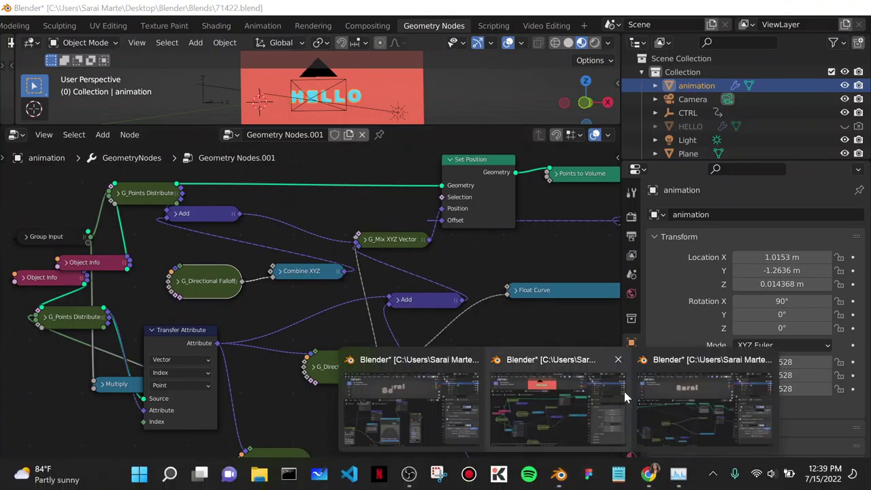
# In the working file, add a Vector Math Add node below Float Curve
pyautogui.click(701, 406)
pyautogui.moveTo(295, 273); pyautogui.dragTo(365, 288, button='middle')
pyautogui.hotkey('shift', 'a')
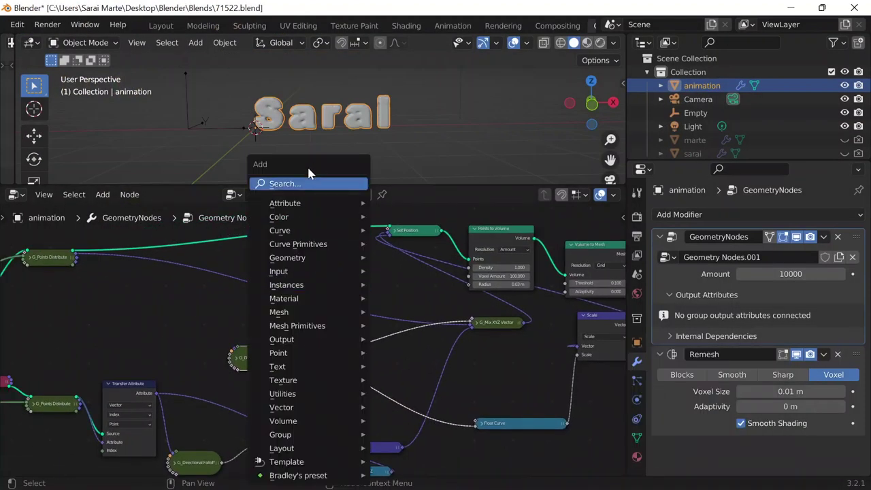
pyautogui.write('add')
pyautogui.press('BackSpace')
pyautogui.press('BackSpace')
pyautogui.press('BackSpace')
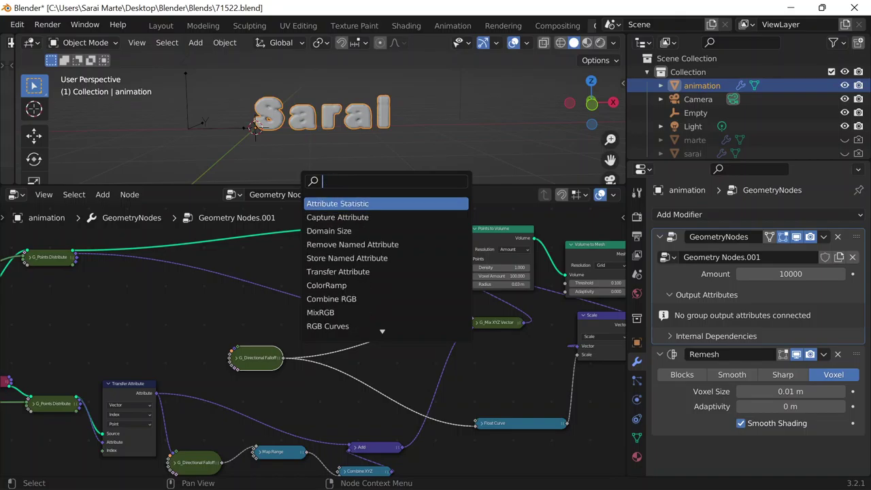
pyautogui.write('vec')
pyautogui.press('Down')
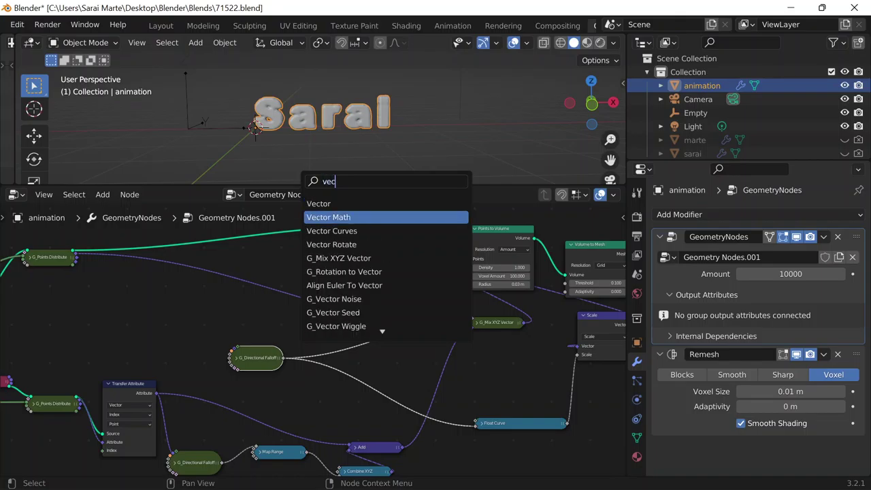
pyautogui.write('\\')
pyautogui.click(329, 217)
pyautogui.click(525, 443)
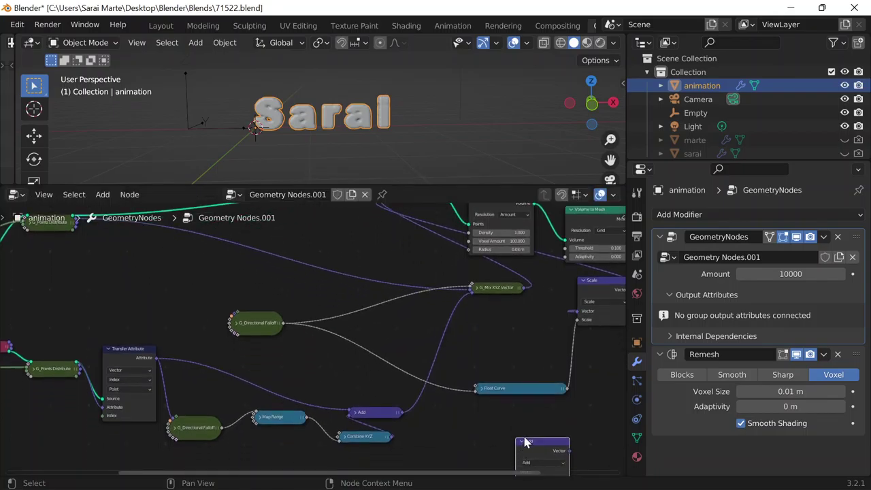
pyautogui.moveTo(488, 398); pyautogui.dragTo(337, 324, button='middle')
# Add a Combine XYZ node beside the Add node
pyautogui.hotkey('shift', 'a')
pyautogui.click(292, 183)
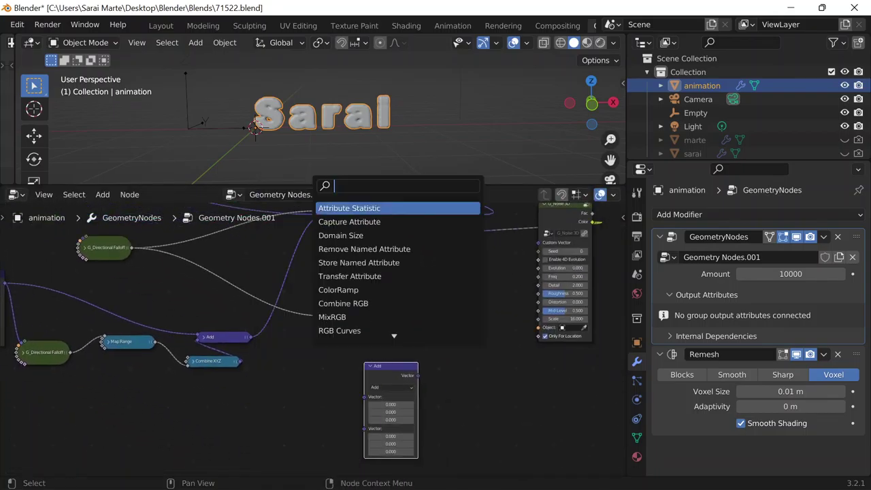
pyautogui.write('COMBIN')
pyautogui.press('Down')
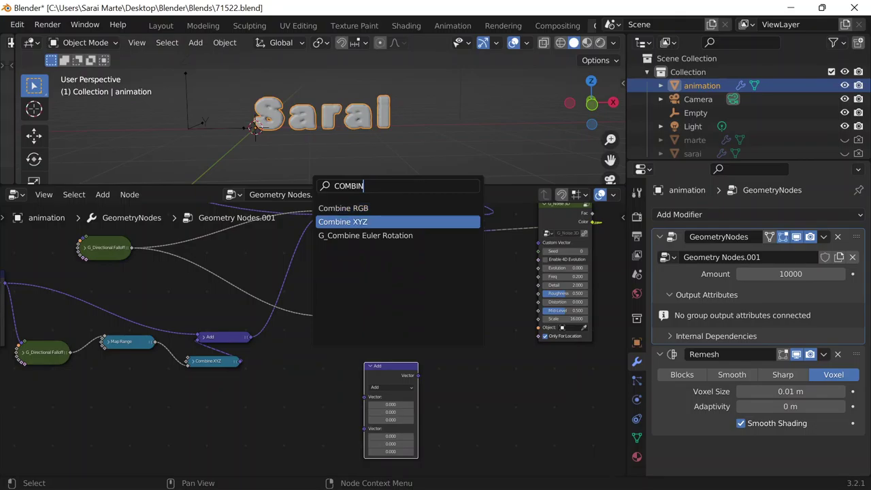
pyautogui.press('Return')
pyautogui.click(288, 386)
# Add a G_Directional Falloff node at lower left and link it into Combine XYZ's Z
pyautogui.hotkey('shift', 'a')
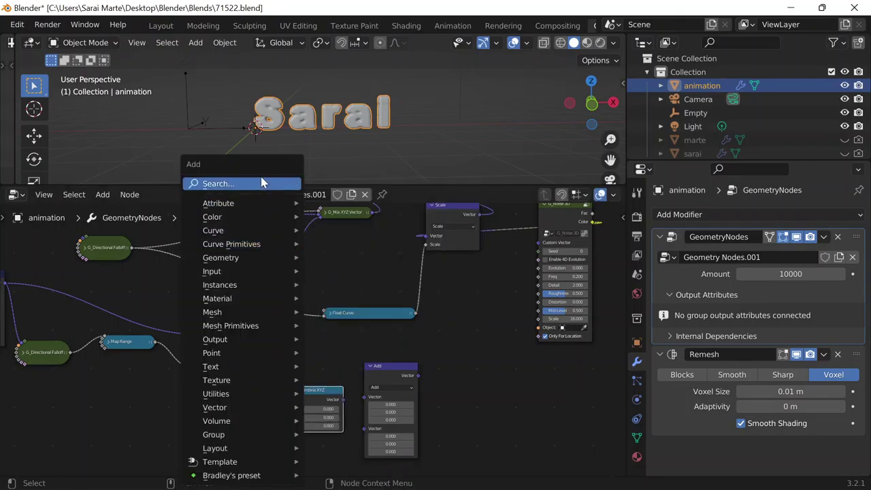
pyautogui.click(262, 183)
pyautogui.write('DIRE')
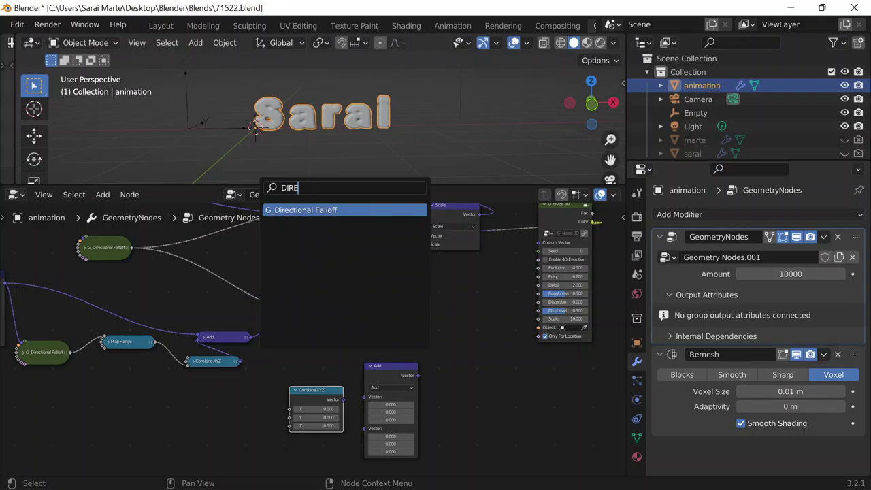
pyautogui.press('Return')
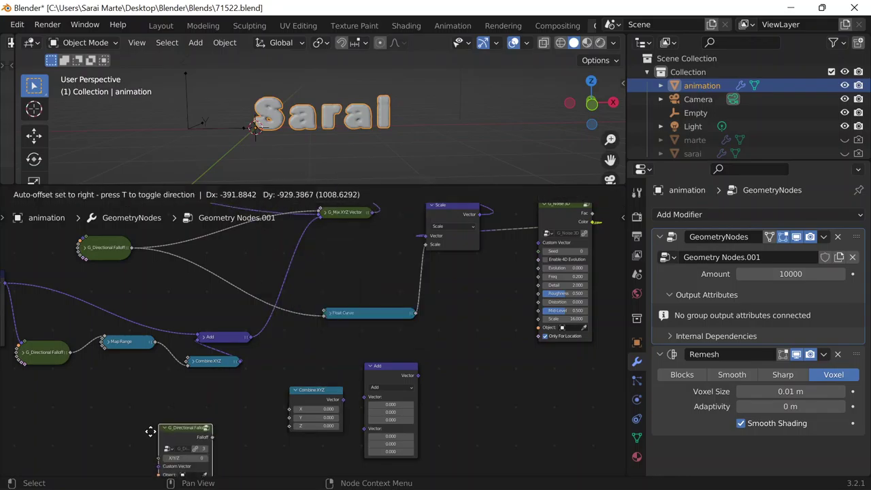
pyautogui.click(213, 407)
pyautogui.moveTo(291, 354); pyautogui.dragTo(320, 305, button='middle')
pyautogui.scroll(4, 317, 374)
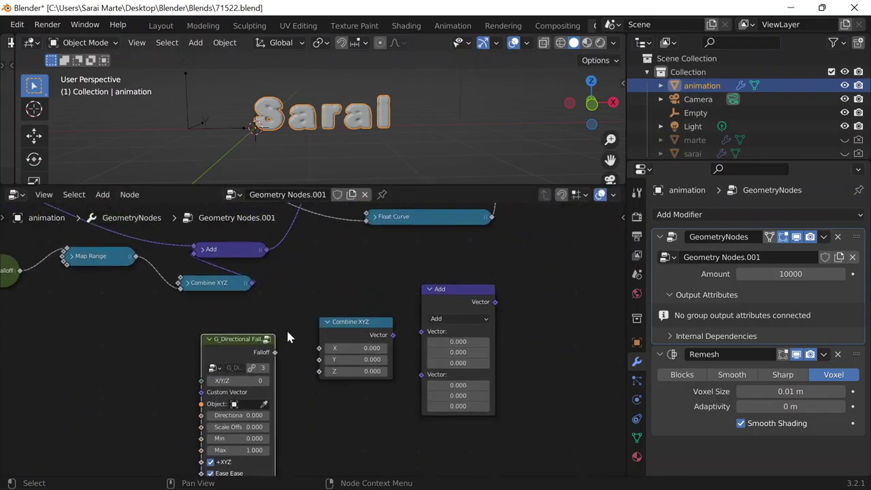
pyautogui.moveTo(275, 353); pyautogui.dragTo(319, 371)
pyautogui.click(388, 340)
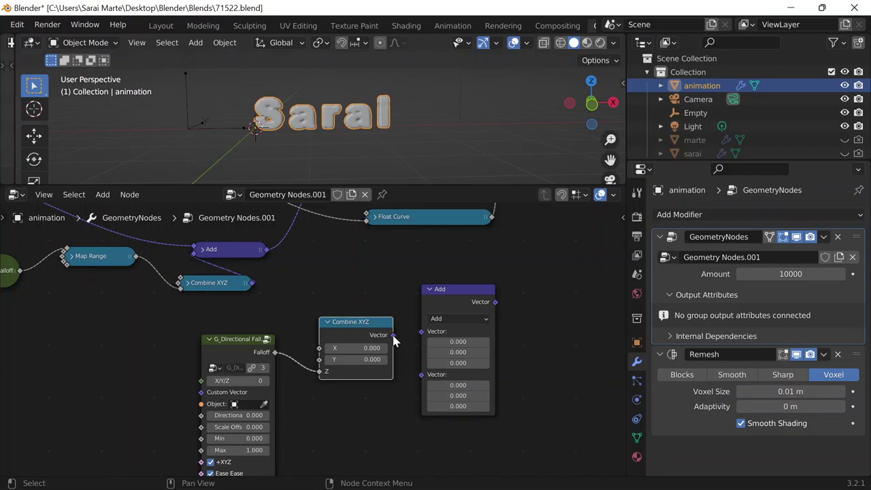
# Return to the HELLO reference and expand its collapsed Add node
pyautogui.moveTo(558, 475)
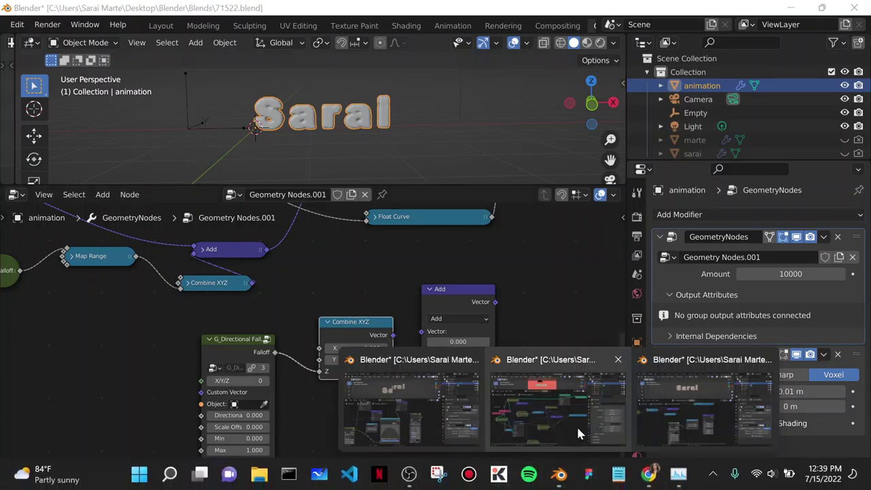
pyautogui.click(578, 424)
pyautogui.click(176, 215)
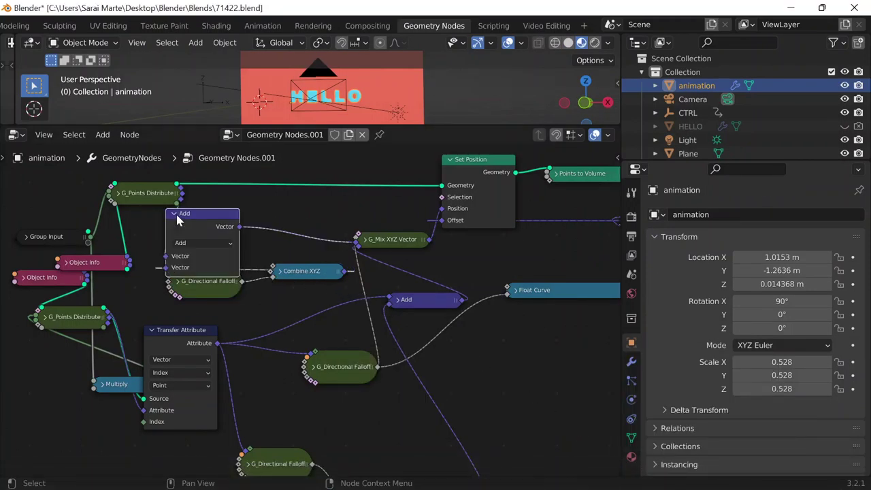
# Move the Add node up-right and place the collapsed G_Mix XYZ Vector beside its output
pyautogui.click(175, 215)
pyautogui.click(175, 215)
pyautogui.moveTo(202, 221); pyautogui.dragTo(296, 186)
pyautogui.click(365, 239)
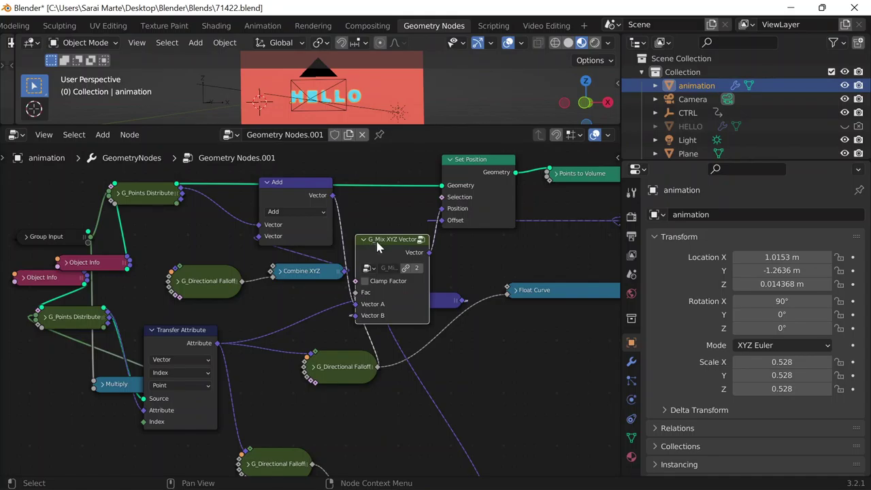
pyautogui.moveTo(378, 247); pyautogui.dragTo(372, 197)
pyautogui.click(366, 192)
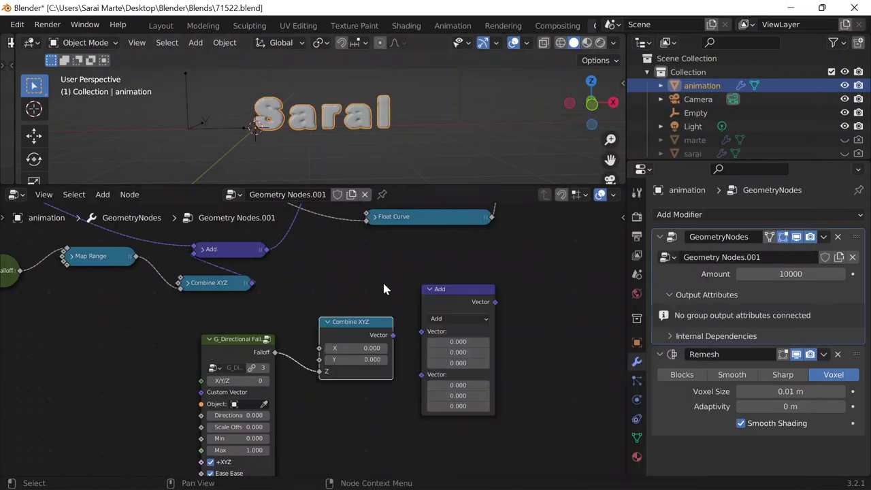
# Move Points to Volume up-right, then expand Set Position and reposition it lower
pyautogui.moveTo(382, 281); pyautogui.dragTo(267, 463, button='middle')
pyautogui.scroll(-2, 379, 318)
pyautogui.moveTo(379, 318); pyautogui.dragTo(386, 357, button='middle')
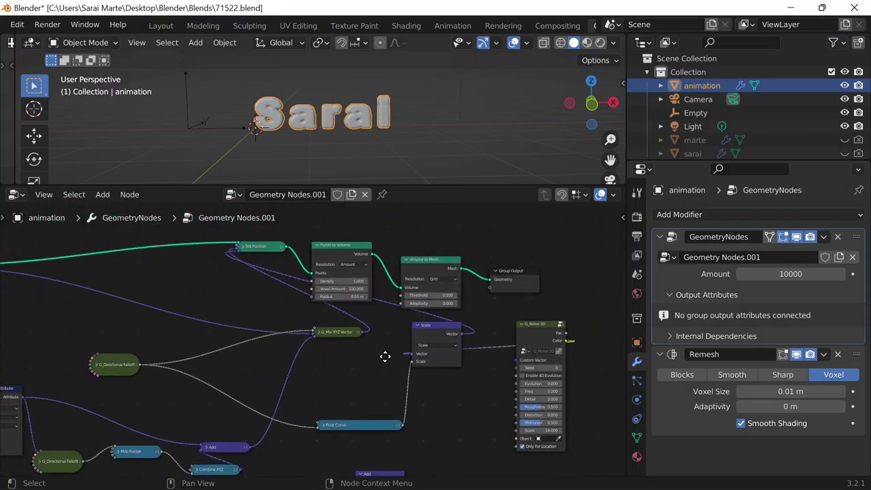
pyautogui.moveTo(349, 245); pyautogui.dragTo(401, 219)
pyautogui.click(242, 247)
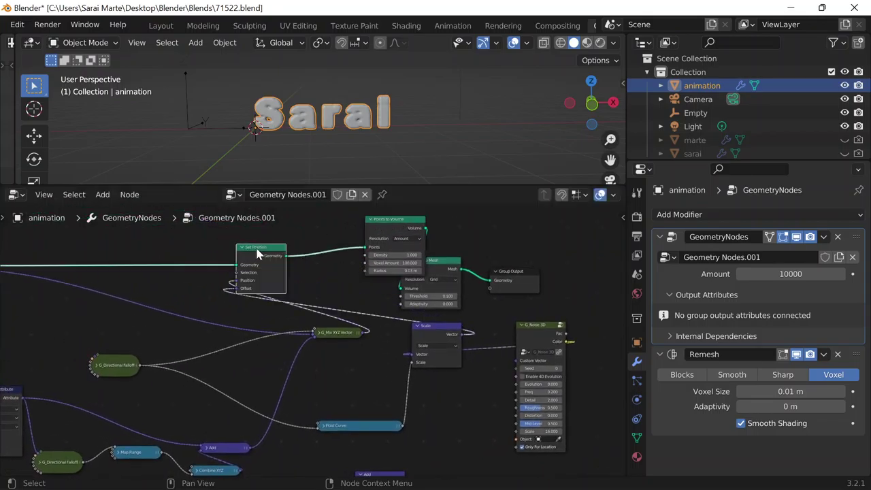
pyautogui.moveTo(259, 246); pyautogui.dragTo(322, 282)
pyautogui.moveTo(267, 295); pyautogui.dragTo(341, 226, button='middle')
# Connect Combine XYZ's Vector output into the Add node
pyautogui.scroll(-1, 415, 432)
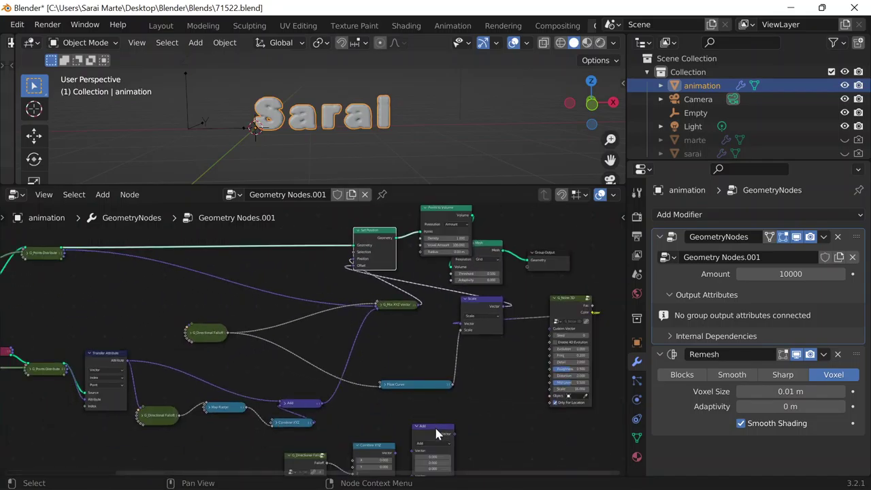
pyautogui.moveTo(435, 425); pyautogui.dragTo(404, 377, button='middle')
pyautogui.moveTo(388, 432); pyautogui.dragTo(407, 429)
pyautogui.scroll(2, 416, 415)
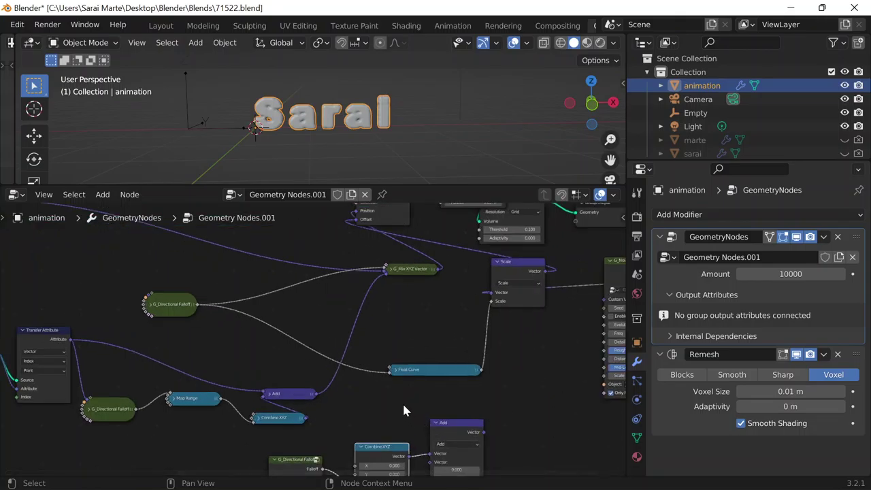
pyautogui.moveTo(404, 411); pyautogui.dragTo(418, 375, button='middle')
# Inspect G_Points Distribute in the 71422.blend reference, then hide that window
pyautogui.moveTo(544, 487)
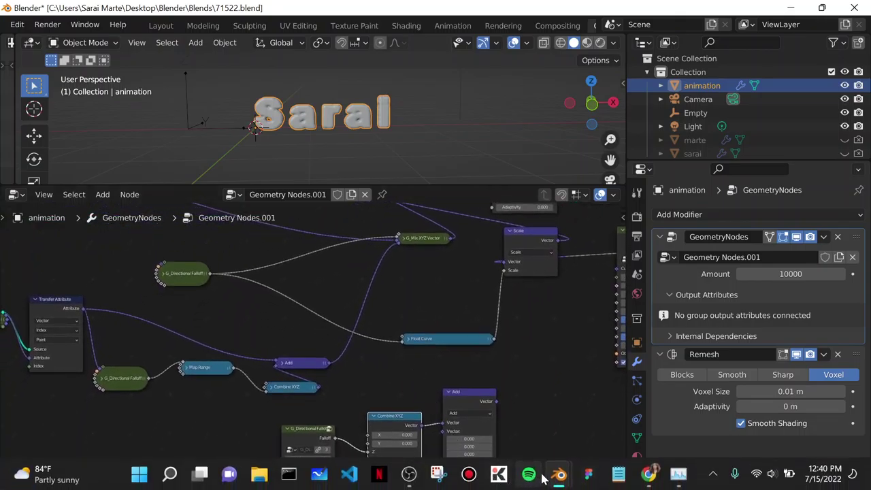
pyautogui.moveTo(514, 409)
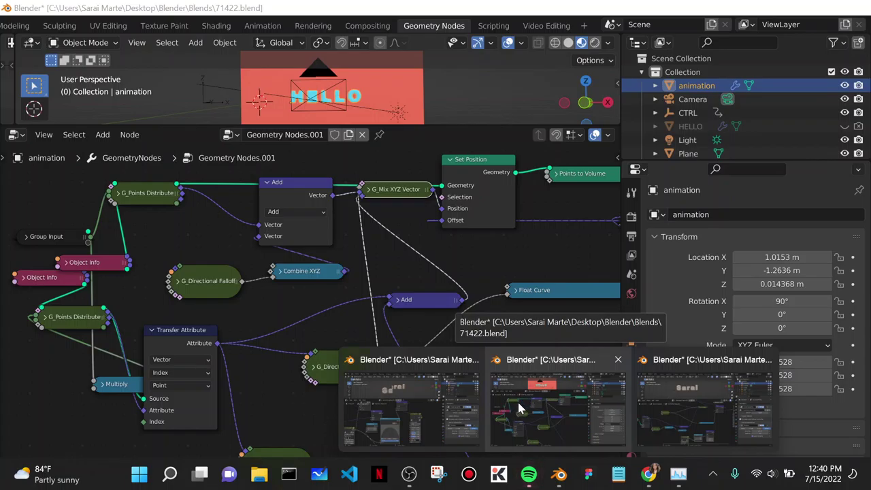
pyautogui.click(533, 409)
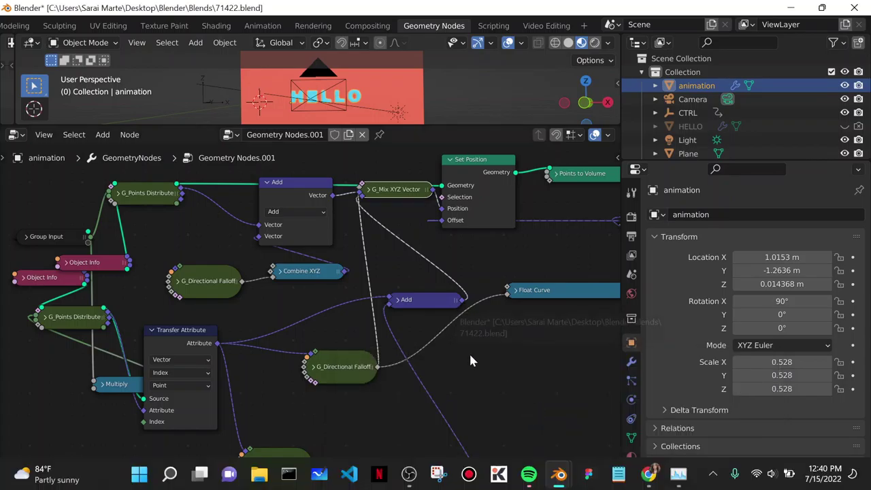
pyautogui.scroll(-2, 382, 300)
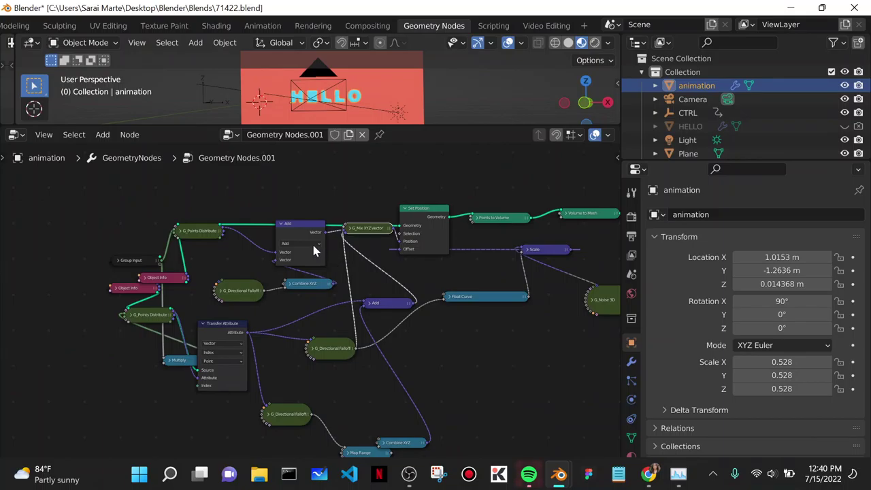
pyautogui.click(181, 233)
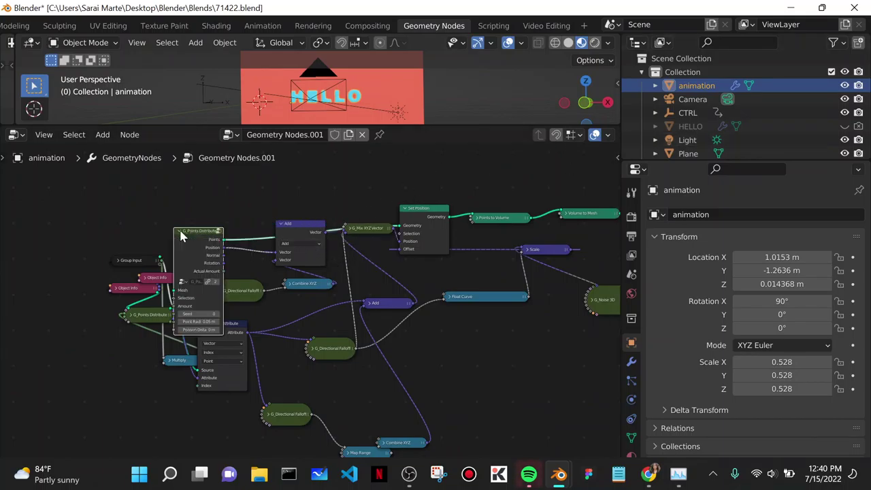
pyautogui.click(181, 232)
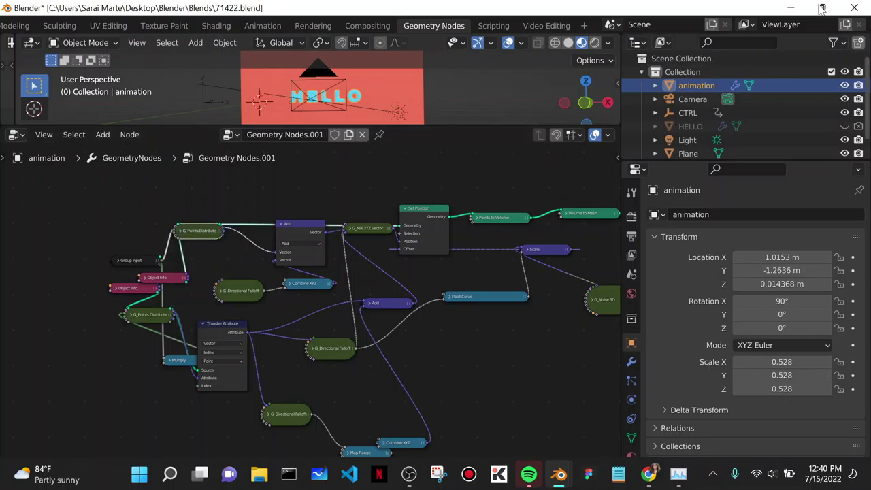
pyautogui.click(791, 7)
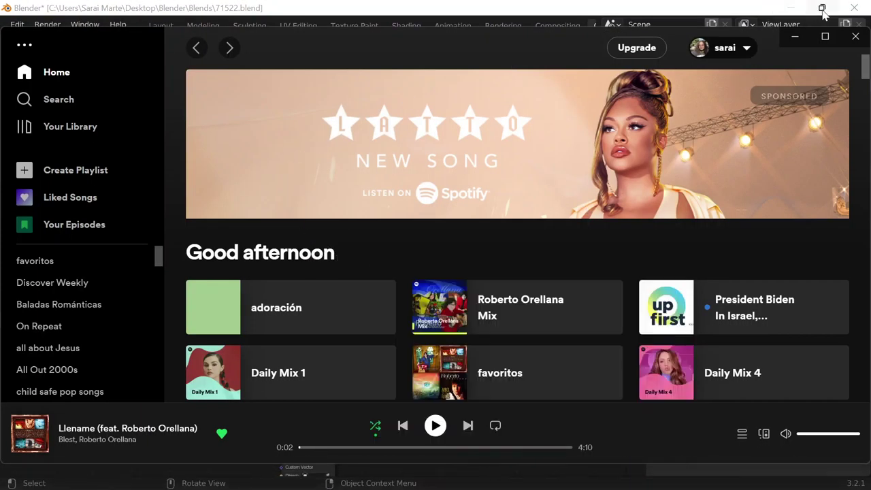
# Close the music player and pan to G_Points Distribute and Set Position in the Saral graph
pyautogui.click(856, 36)
pyautogui.moveTo(213, 268); pyautogui.dragTo(357, 332, button='middle')
pyautogui.click(127, 255)
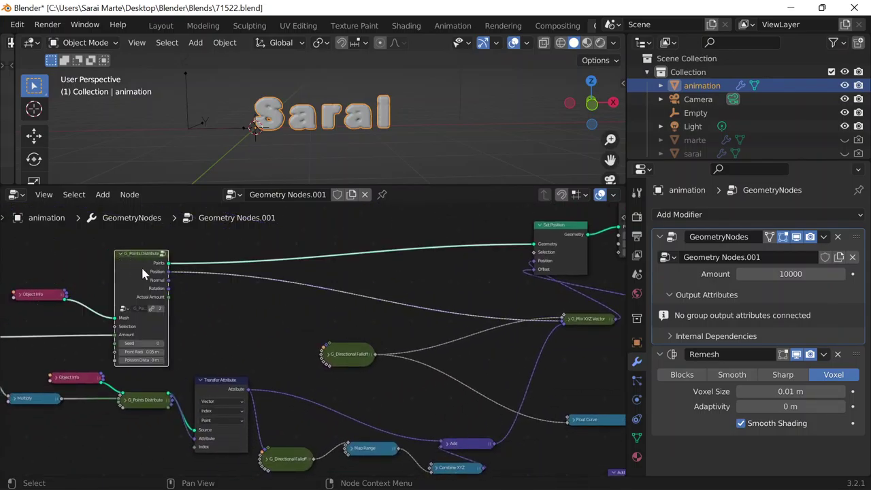
# Link G_Points Distribute's Position output into the Add node's upper Vector input
pyautogui.moveTo(441, 279); pyautogui.dragTo(100, 256, button='middle')
pyautogui.moveTo(42, 254); pyautogui.dragTo(134, 272)
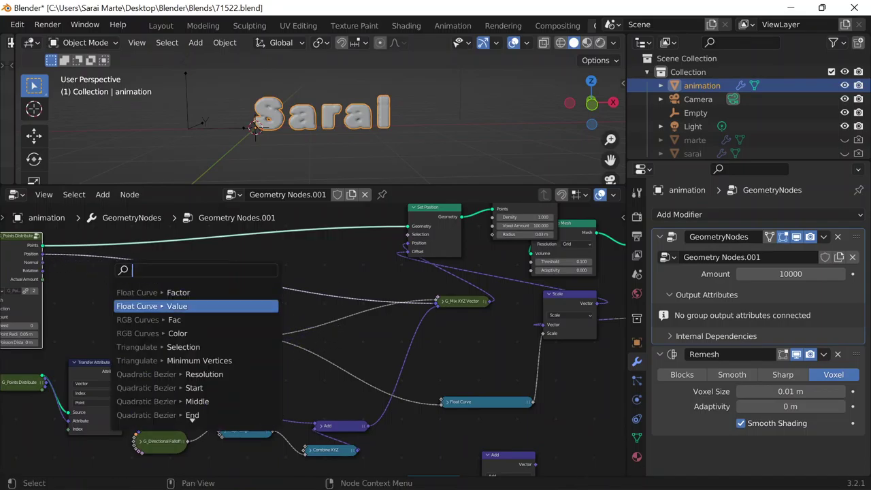
pyautogui.press('Escape')
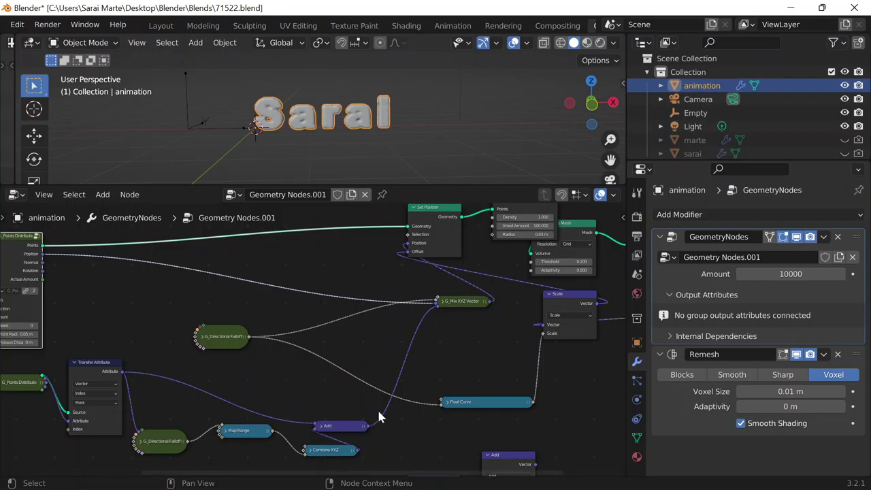
pyautogui.moveTo(379, 415); pyautogui.dragTo(360, 366, button='middle')
pyautogui.scroll(-2, 204, 316)
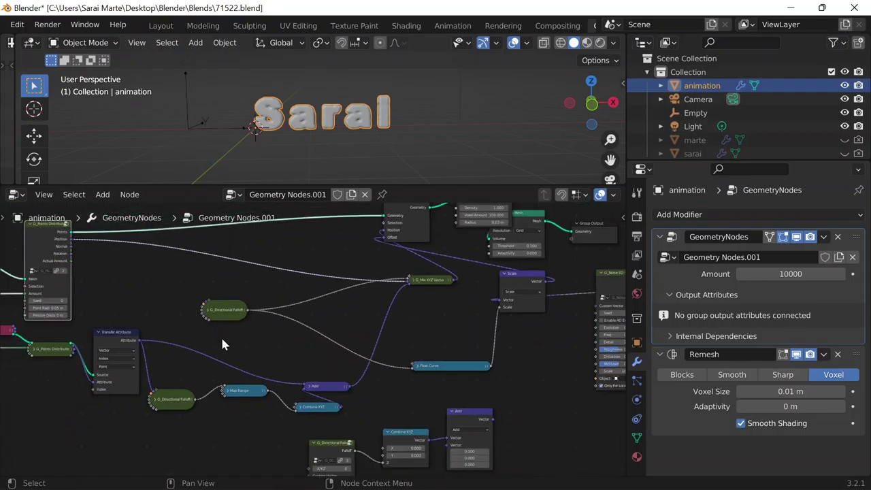
pyautogui.moveTo(447, 444); pyautogui.dragTo(450, 458)
pyautogui.moveTo(70, 240); pyautogui.dragTo(298, 235)
# Move Combine XYZ beside the Add node and the lower G_Directional Falloff up-left
pyautogui.moveTo(389, 433); pyautogui.dragTo(163, 254)
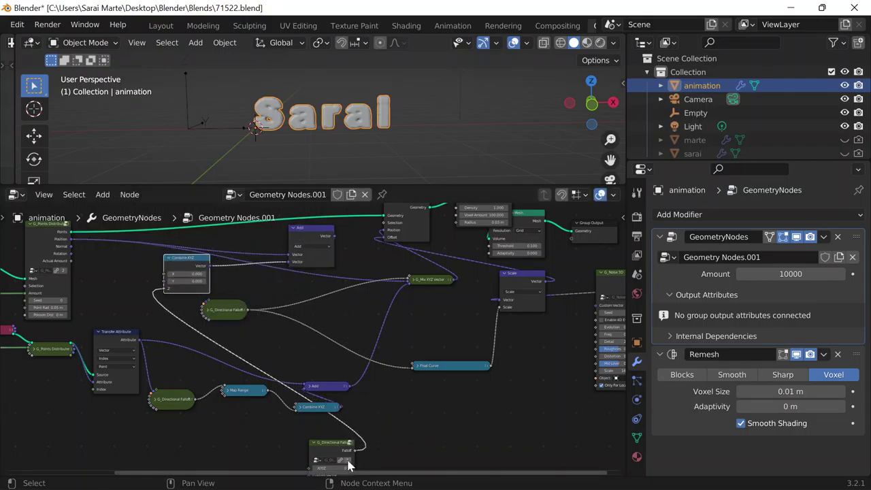
pyautogui.moveTo(333, 443); pyautogui.dragTo(110, 251)
pyautogui.scroll(3, 273, 308)
pyautogui.moveTo(359, 344); pyautogui.dragTo(467, 431, button='middle')
pyautogui.scroll(1, 282, 347)
pyautogui.moveTo(457, 293); pyautogui.dragTo(504, 303)
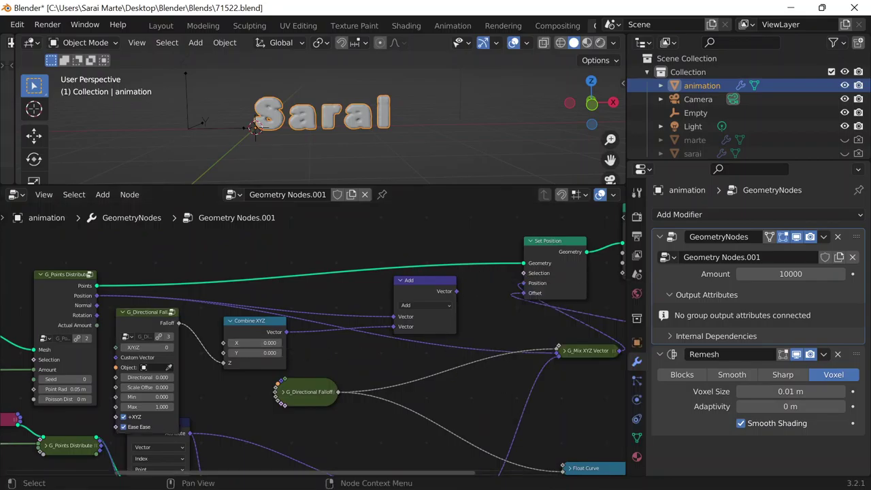
# In the 71422.blend reference, collapse and shift Add, then expand G_Mix XYZ Vector to check inputs
pyautogui.moveTo(586, 411)
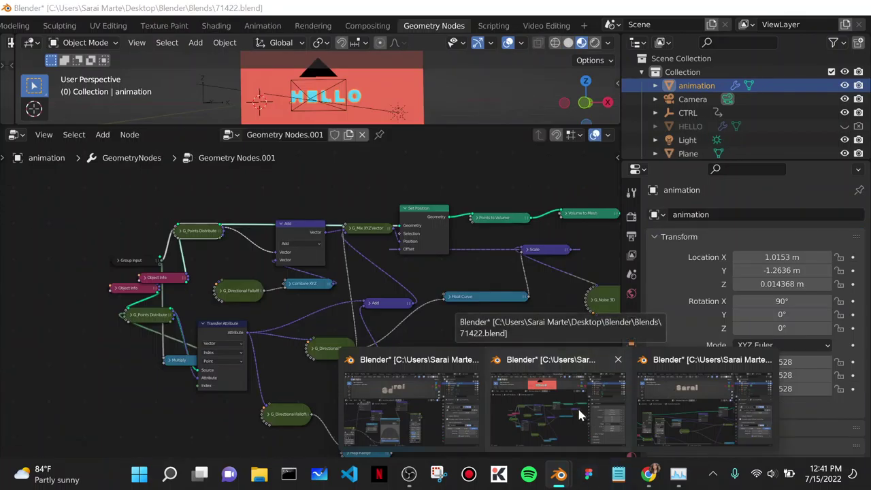
pyautogui.click(578, 412)
pyautogui.moveTo(343, 244); pyautogui.dragTo(325, 284, button='middle')
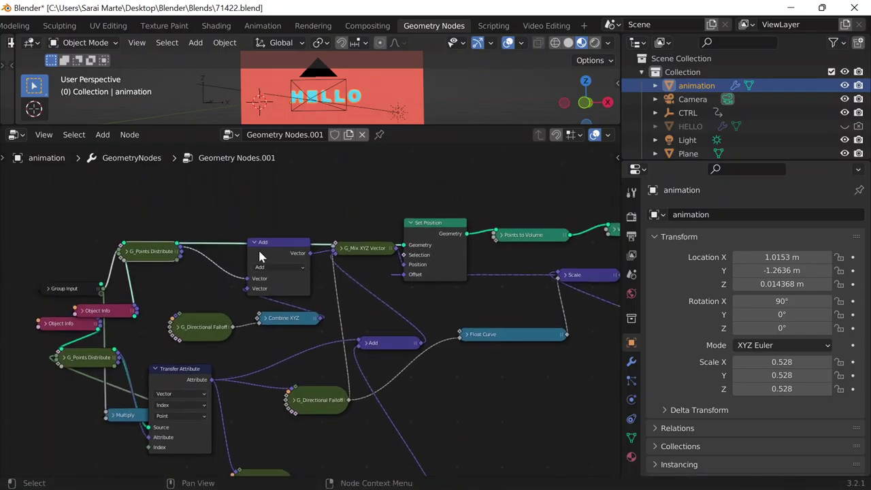
pyautogui.scroll(1, 255, 244)
pyautogui.click(250, 237)
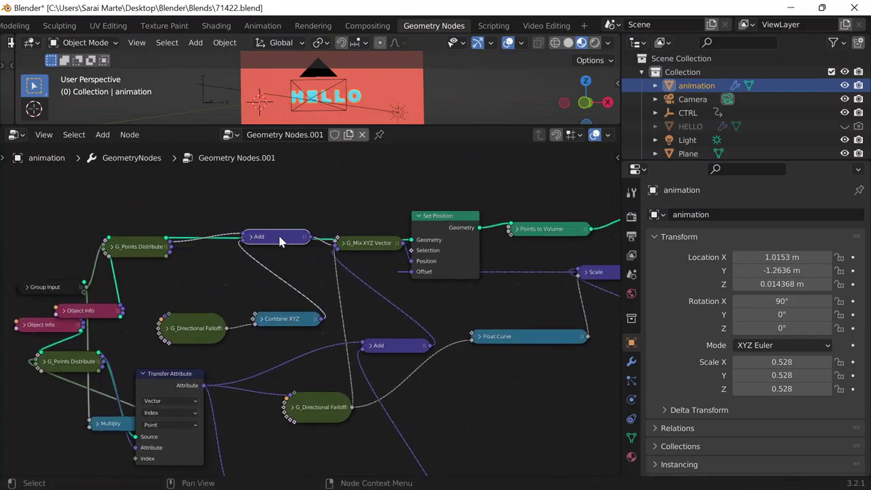
pyautogui.moveTo(279, 241); pyautogui.dragTo(273, 251)
pyautogui.click(342, 242)
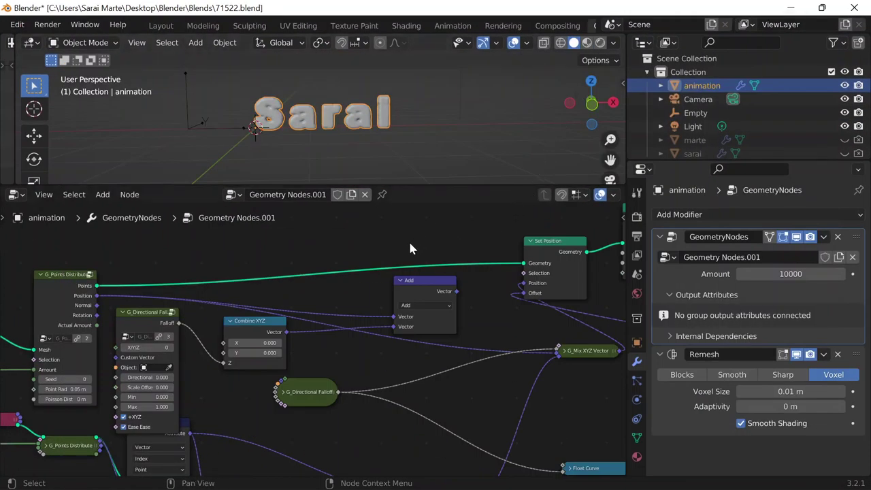
# Connect Add's Vector output to G_Mix XYZ Vector's Vector A and tidy both nodes
pyautogui.moveTo(409, 248); pyautogui.dragTo(243, 204, button='middle')
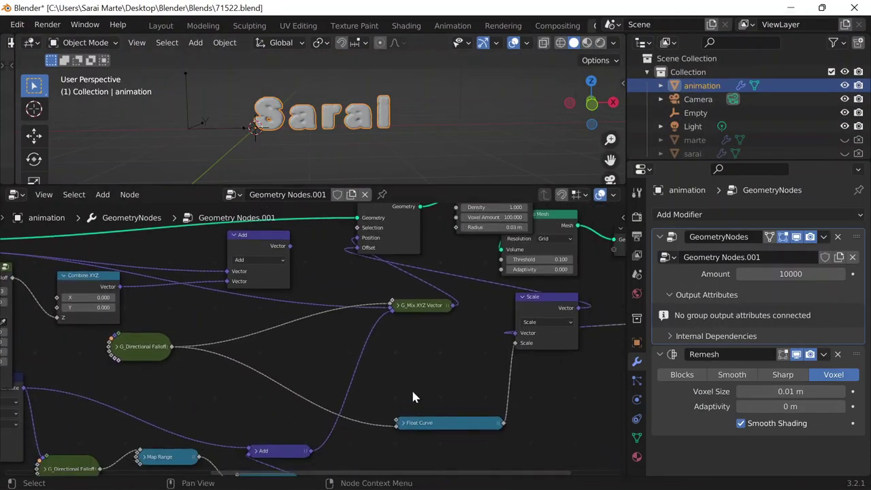
pyautogui.click(397, 305)
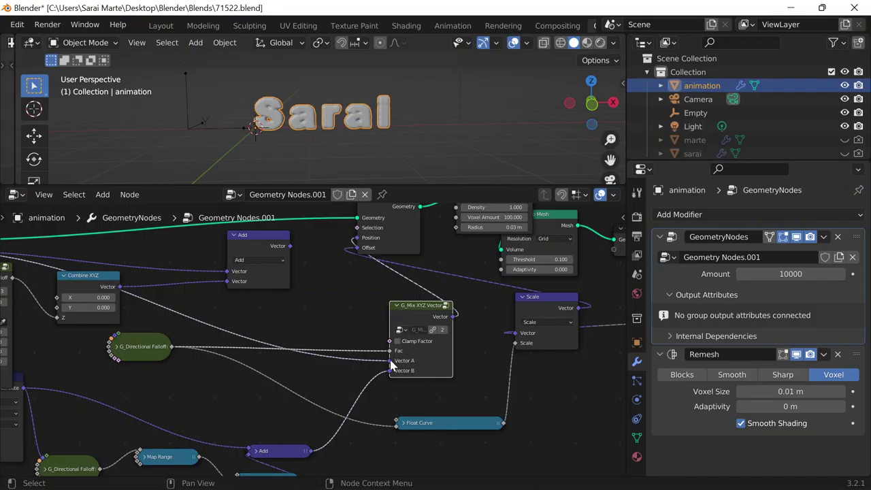
pyautogui.moveTo(290, 246); pyautogui.dragTo(392, 368)
pyautogui.moveTo(291, 341); pyautogui.dragTo(413, 337, button='middle')
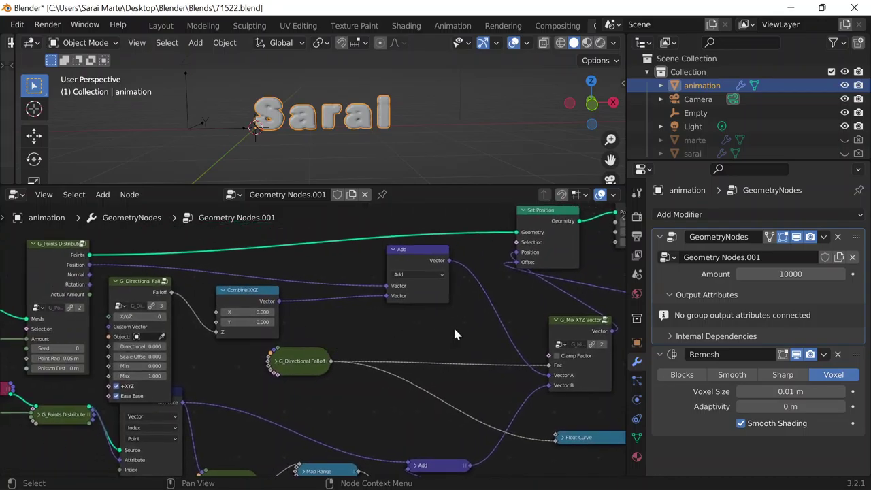
pyautogui.moveTo(553, 334); pyautogui.dragTo(544, 327)
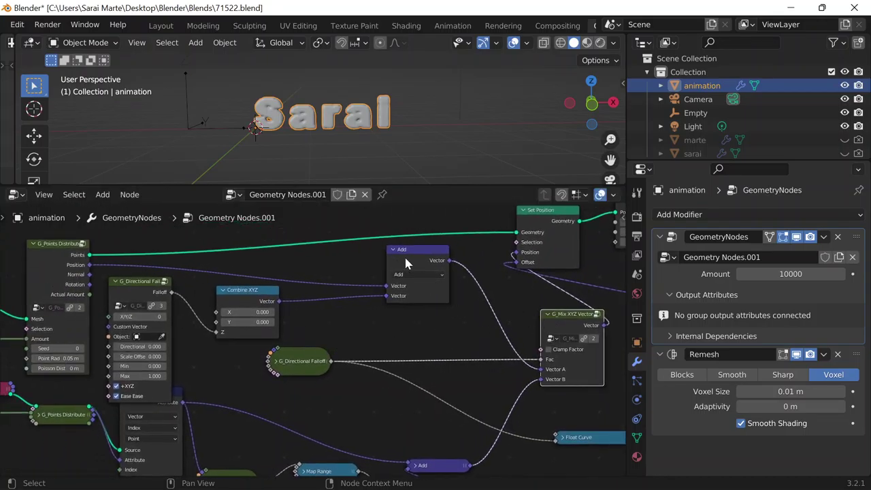
pyautogui.moveTo(406, 259); pyautogui.dragTo(383, 261)
# In 71422.blend, move G_Directional Falloff above Transfer Attribute and shift Combine XYZ down-left
pyautogui.moveTo(439, 484)
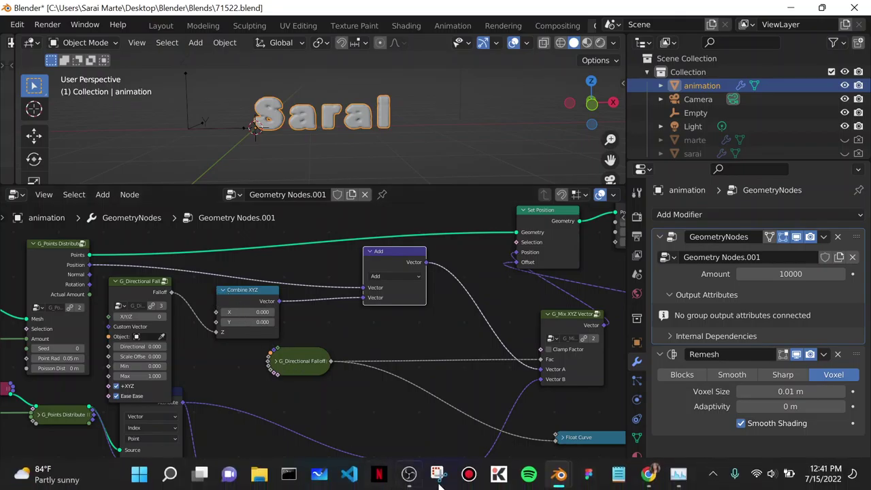
pyautogui.moveTo(557, 478)
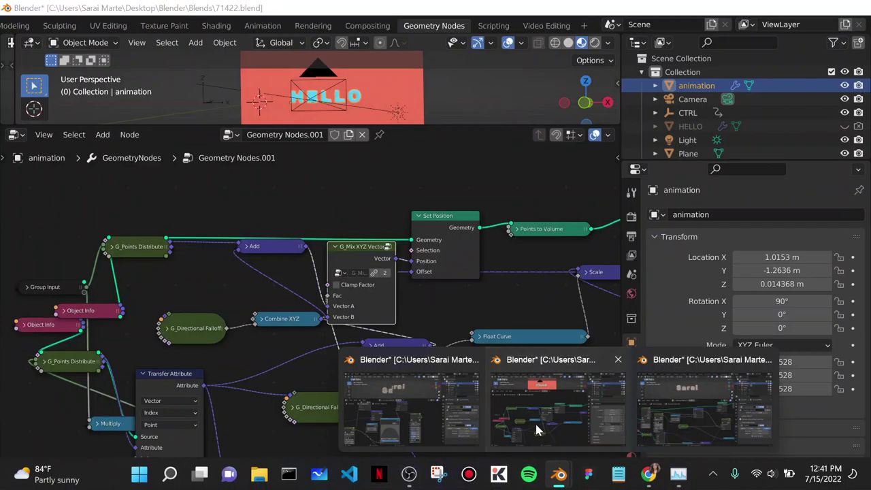
pyautogui.click(560, 402)
pyautogui.click(167, 329)
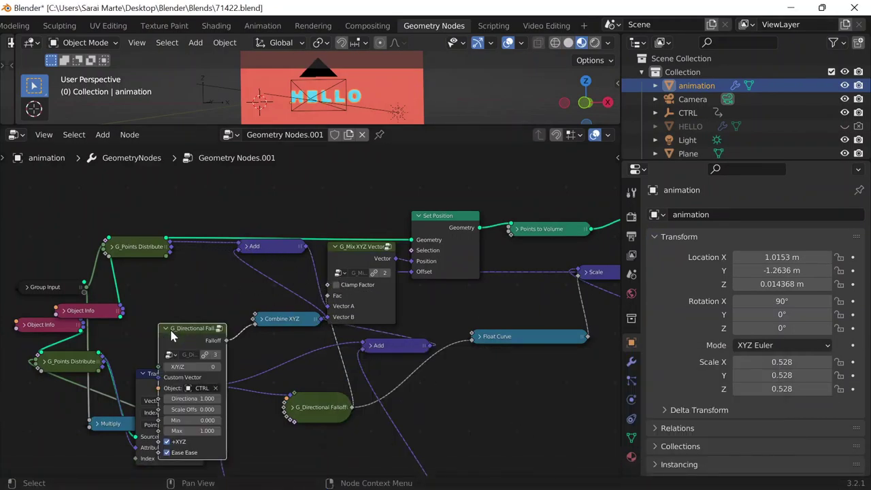
pyautogui.moveTo(189, 324); pyautogui.dragTo(194, 261)
pyautogui.moveTo(282, 320); pyautogui.dragTo(267, 301)
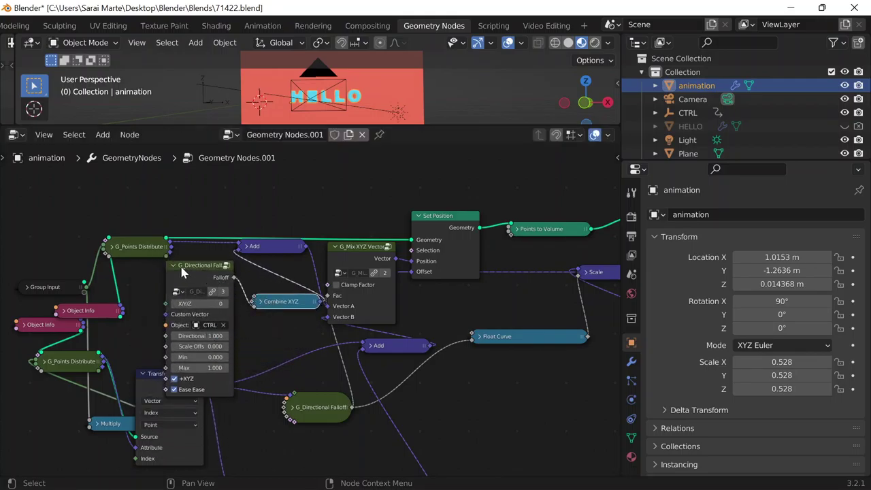
# Collapse G_Directional Falloff and G_Mix XYZ Vector, placing the Mix node between Add and Set Position
pyautogui.press('h')
pyautogui.moveTo(235, 265); pyautogui.dragTo(198, 302)
pyautogui.moveTo(276, 303); pyautogui.dragTo(227, 300)
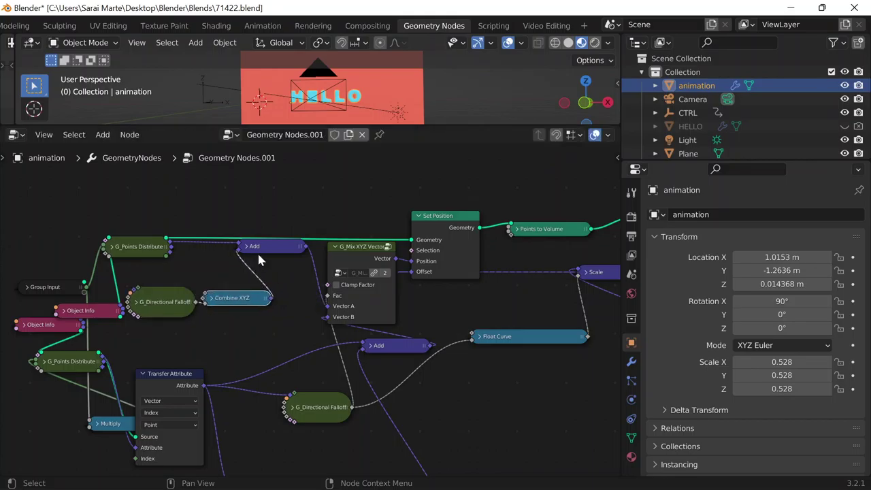
pyautogui.moveTo(258, 252); pyautogui.dragTo(278, 301)
pyautogui.click(358, 248)
pyautogui.press('h')
pyautogui.moveTo(358, 249); pyautogui.dragTo(363, 307)
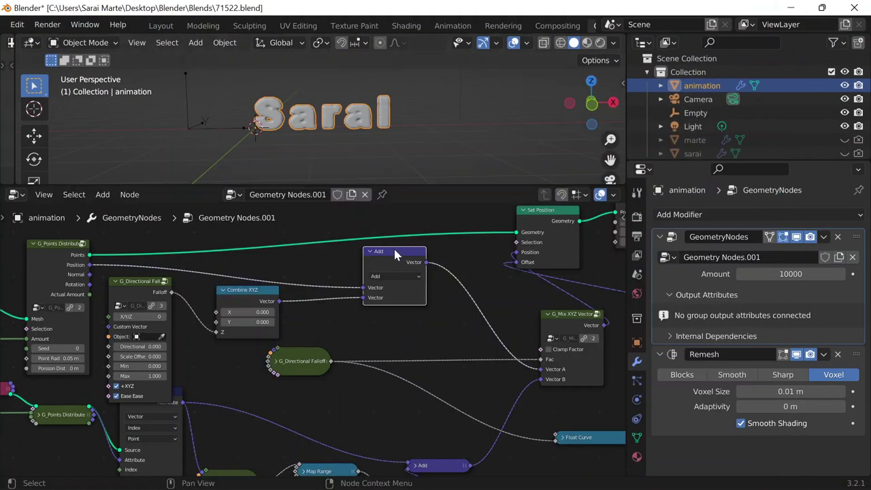
pyautogui.scroll(-3, 394, 252)
# Pan the node graph to show its right side with G_Noise 3D and Group Output
pyautogui.scroll(-2, 243, 289)
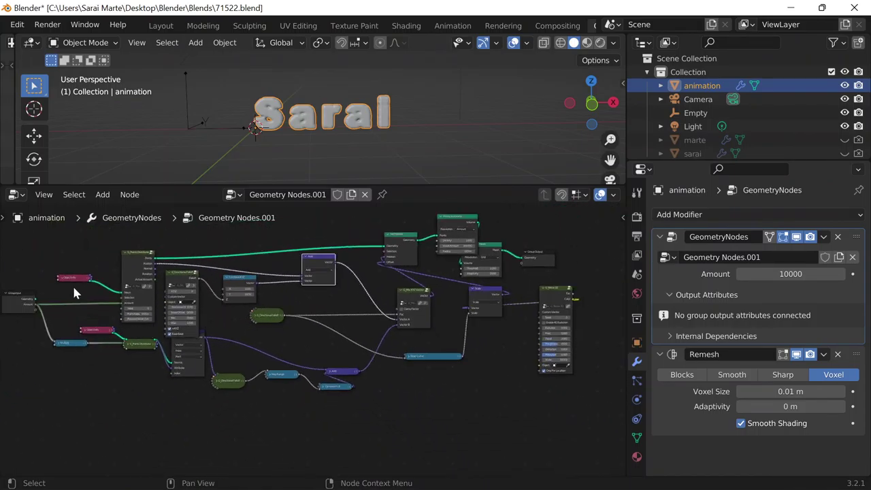
pyautogui.moveTo(101, 373); pyautogui.dragTo(146, 381, button='middle')
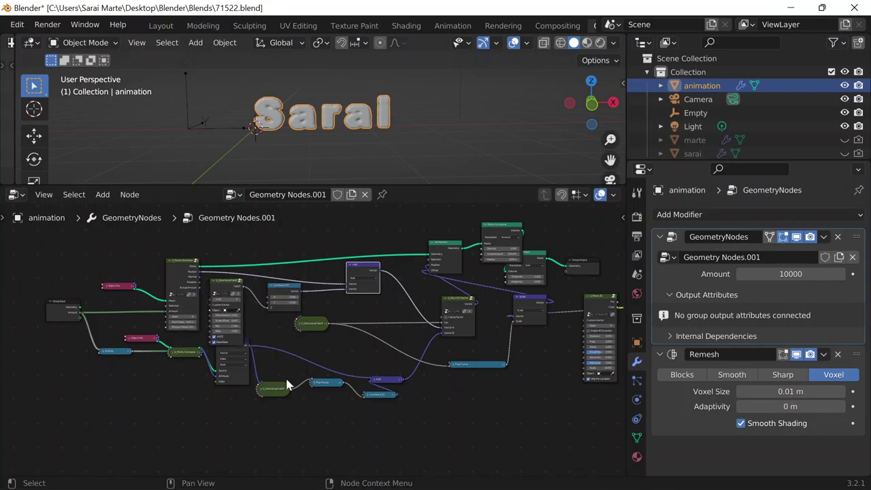
pyautogui.moveTo(393, 315); pyautogui.dragTo(311, 285, button='middle')
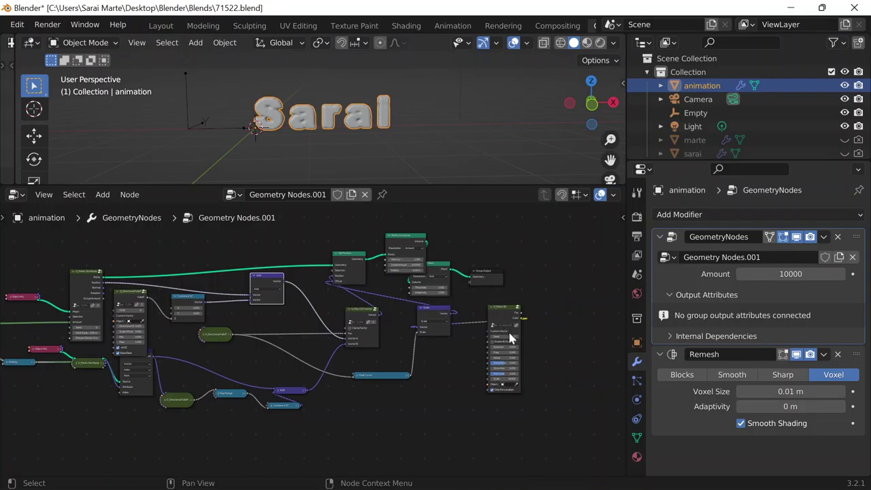
pyautogui.scroll(3, 505, 284)
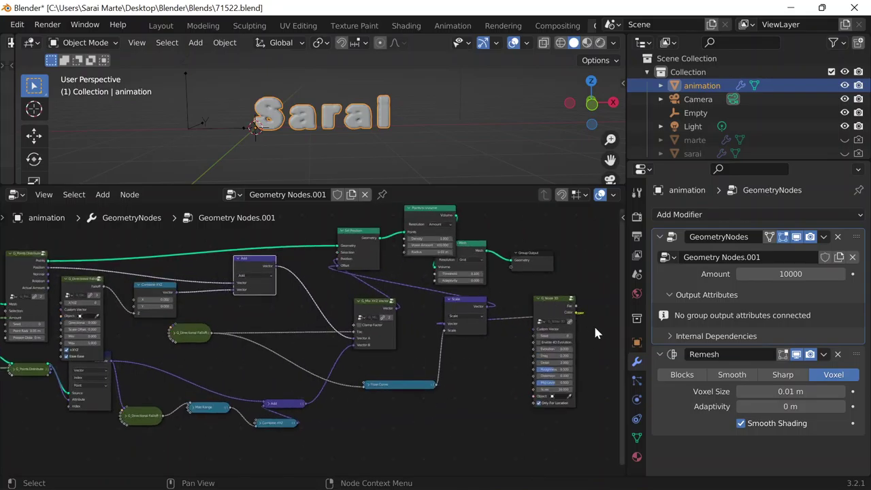
pyautogui.moveTo(503, 377); pyautogui.dragTo(305, 344, button='middle')
pyautogui.scroll(2, 305, 348)
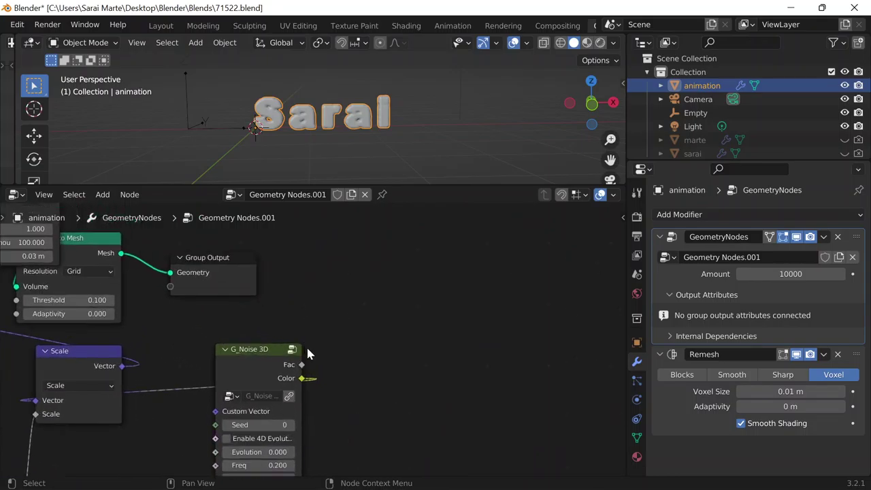
# Slide the Empty along X until the text morphs into Marte
pyautogui.click(201, 122)
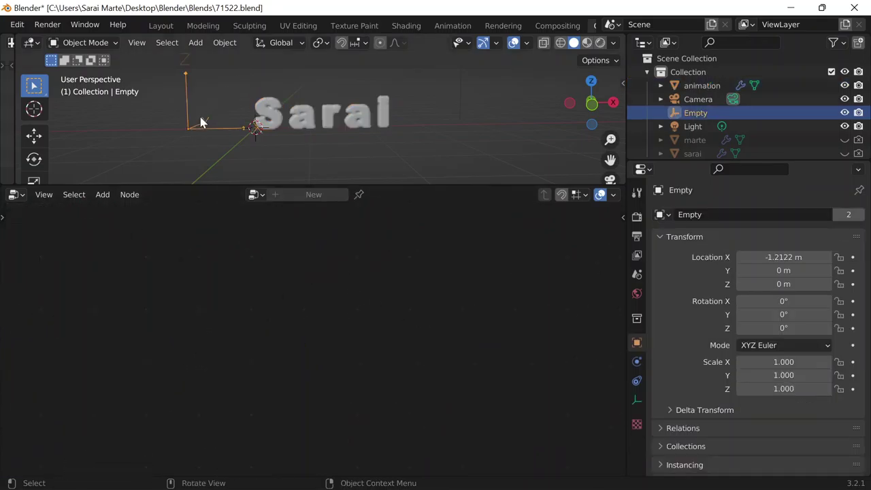
pyautogui.press('g')
pyautogui.press('x')
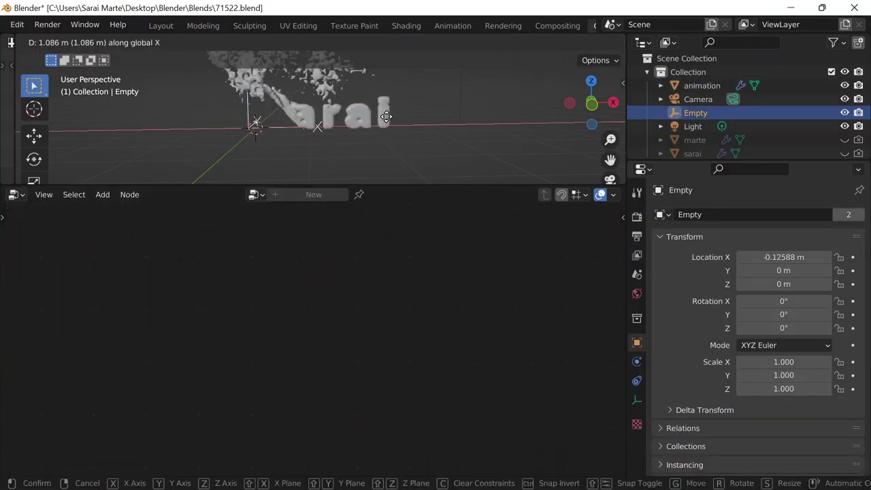
pyautogui.click(446, 117)
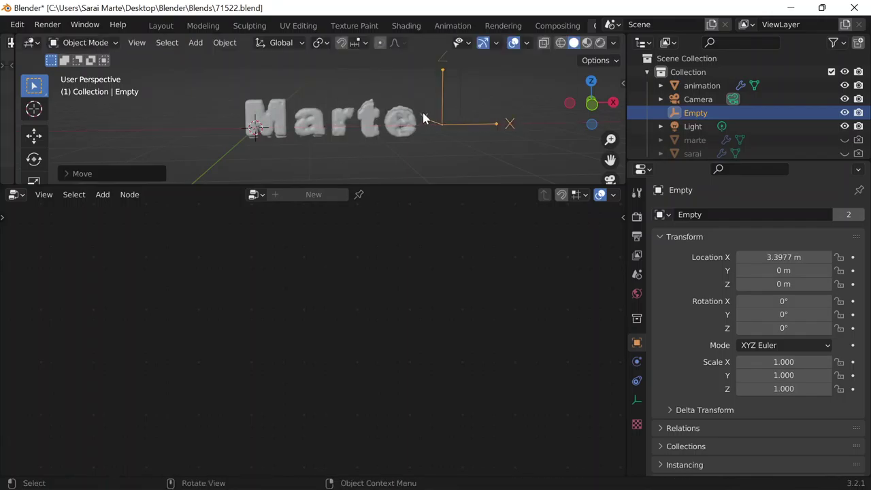
pyautogui.scroll(4, 412, 116)
pyautogui.moveTo(404, 117); pyautogui.dragTo(361, 130, button='middle')
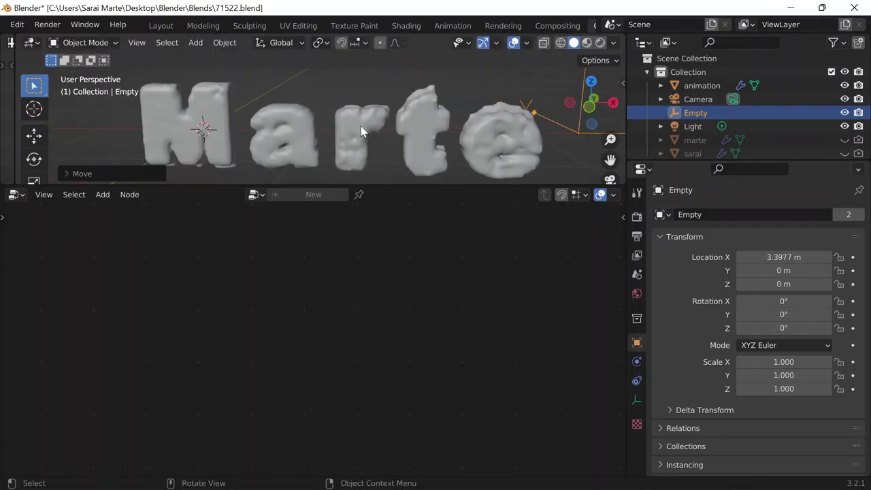
# Inspect marte's String to Curves nodes, toggling Fill Curve to Triangles and back to N-gons
pyautogui.click(402, 115)
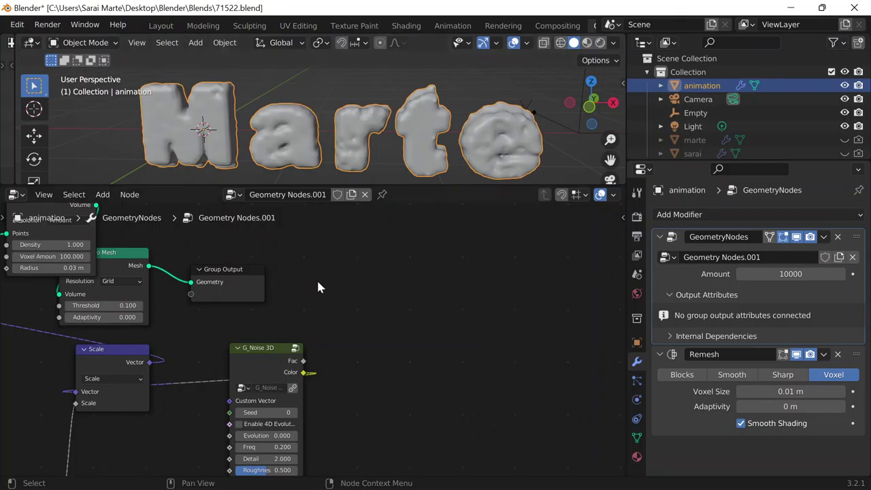
pyautogui.click(689, 140)
pyautogui.moveTo(72, 295); pyautogui.dragTo(228, 335, button='middle')
pyautogui.scroll(8, 155, 280)
pyautogui.moveTo(155, 280); pyautogui.dragTo(246, 311, button='middle')
pyautogui.scroll(1, 247, 315)
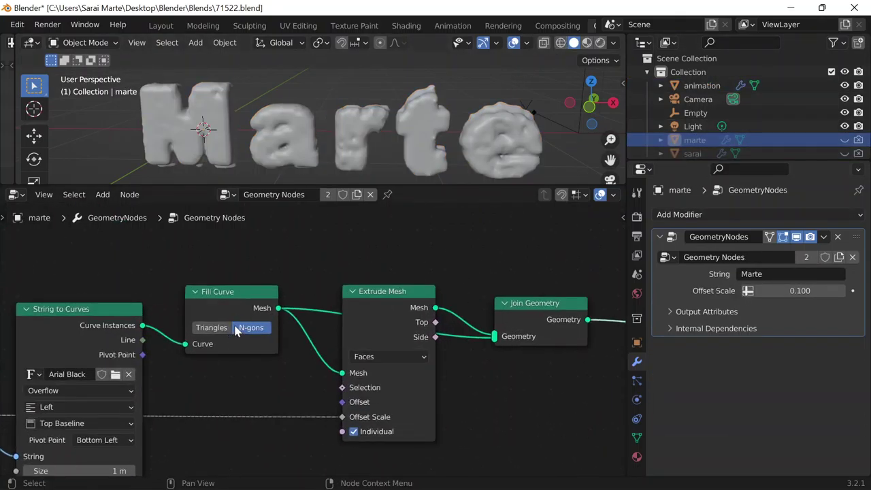
pyautogui.click(224, 327)
pyautogui.click(252, 327)
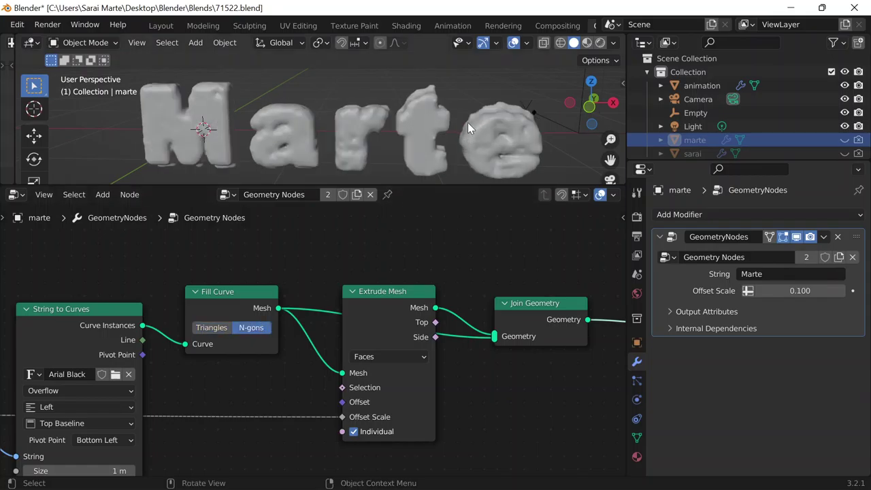
pyautogui.scroll(-3, 450, 124)
# Select the animation object and bring its Geometry Nodes.001 tree into view
pyautogui.moveTo(434, 124)
pyautogui.mouseDown(button='middle')
pyautogui.moveTo(319, 110)
pyautogui.moveTo(417, 144)
pyautogui.moveTo(446, 107)
pyautogui.moveTo(436, 136)
pyautogui.mouseUp(button='middle')
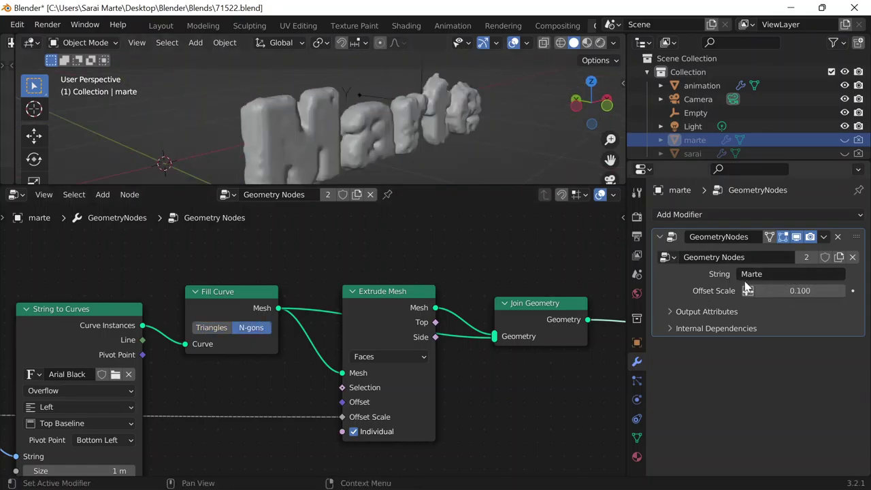
pyautogui.click(459, 132)
pyautogui.moveTo(505, 162); pyautogui.dragTo(452, 145, button='middle')
pyautogui.scroll(-2, 176, 317)
pyautogui.moveTo(279, 263); pyautogui.dragTo(655, 217, button='middle')
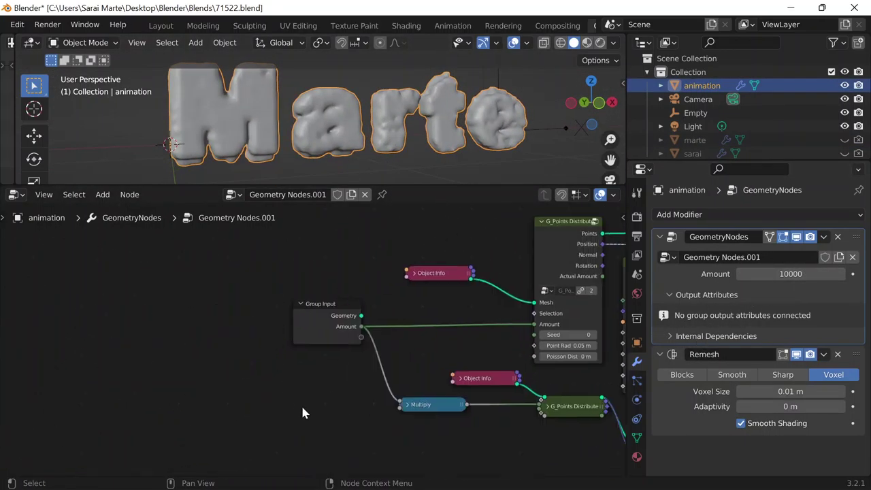
# Set the Multiply node value to 1
pyautogui.scroll(3, 301, 403)
pyautogui.moveTo(265, 408); pyautogui.dragTo(104, 376, button='middle')
pyautogui.moveTo(270, 397); pyautogui.dragTo(227, 355, button='middle')
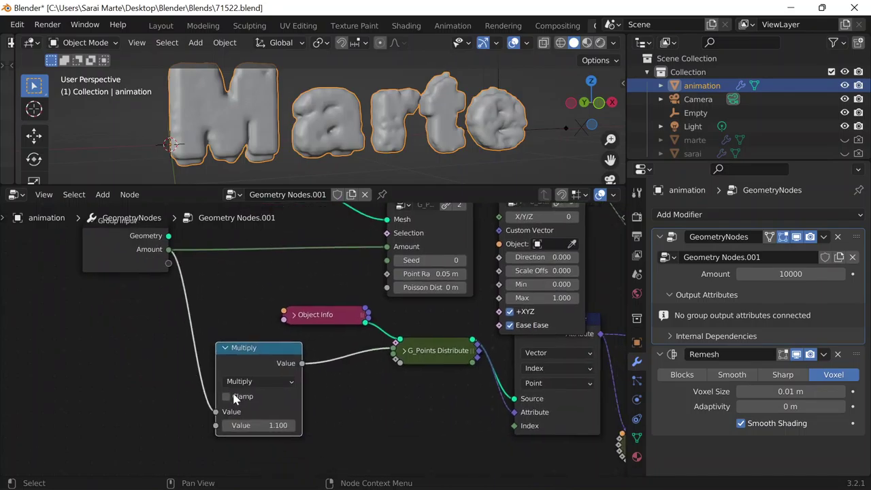
pyautogui.doubleClick(259, 426)
pyautogui.write('1')
pyautogui.press('Return')
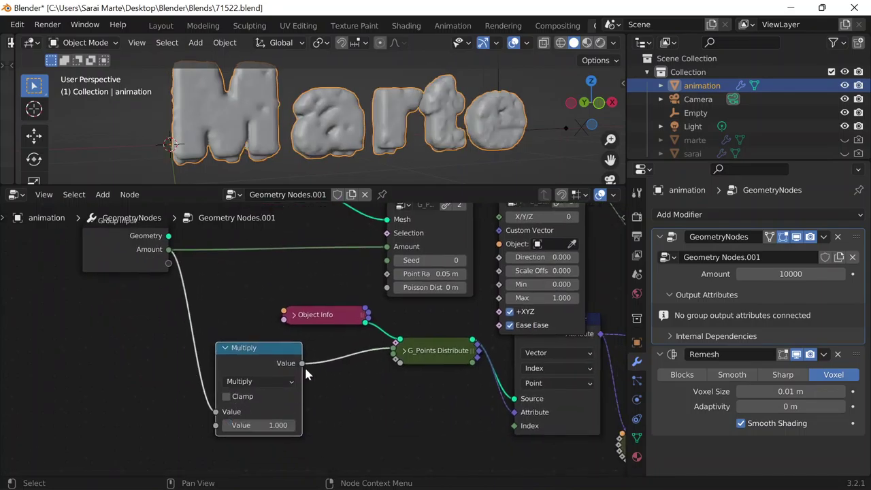
# Try a Multiply value of 0.5 on the animation object
pyautogui.moveTo(383, 150); pyautogui.dragTo(461, 122, button='middle')
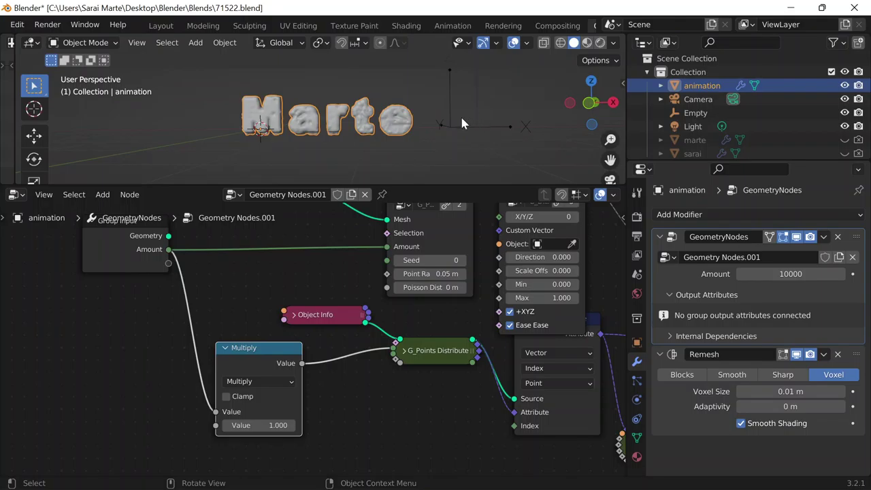
pyautogui.scroll(4, 453, 130)
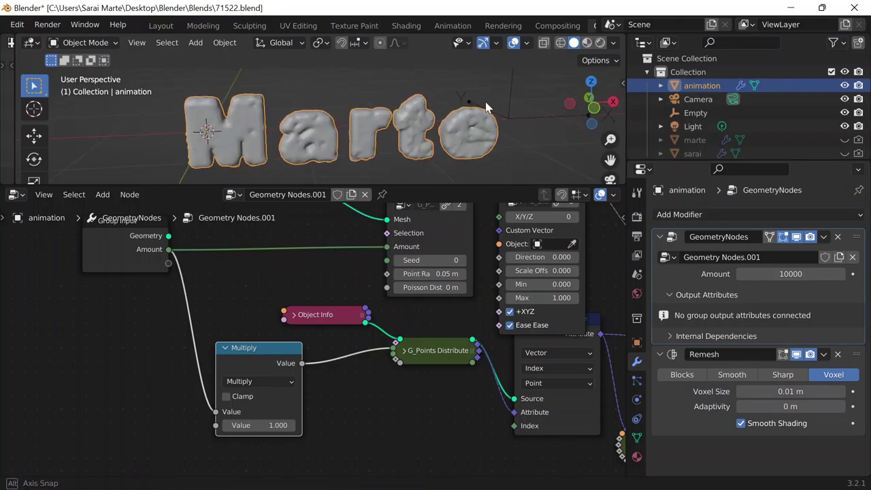
pyautogui.click(526, 113)
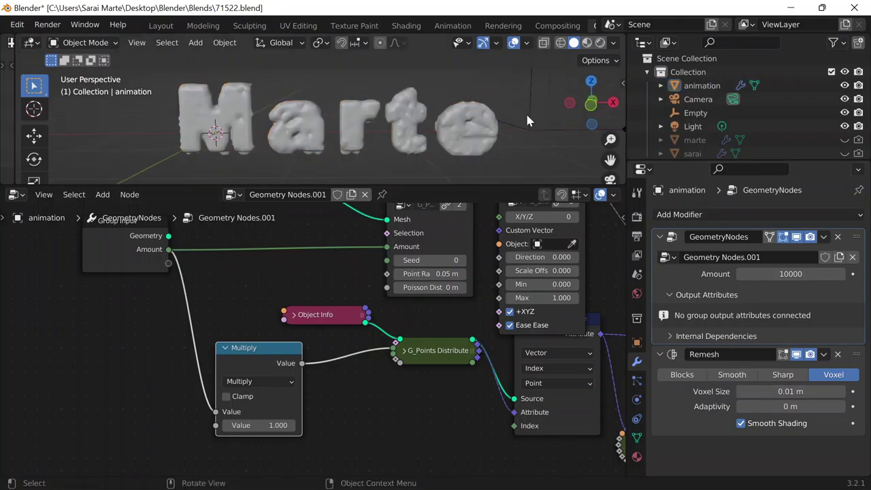
pyautogui.click(526, 120)
pyautogui.scroll(-3, 432, 157)
pyautogui.moveTo(413, 152); pyautogui.dragTo(386, 164, button='middle')
pyautogui.click(384, 146)
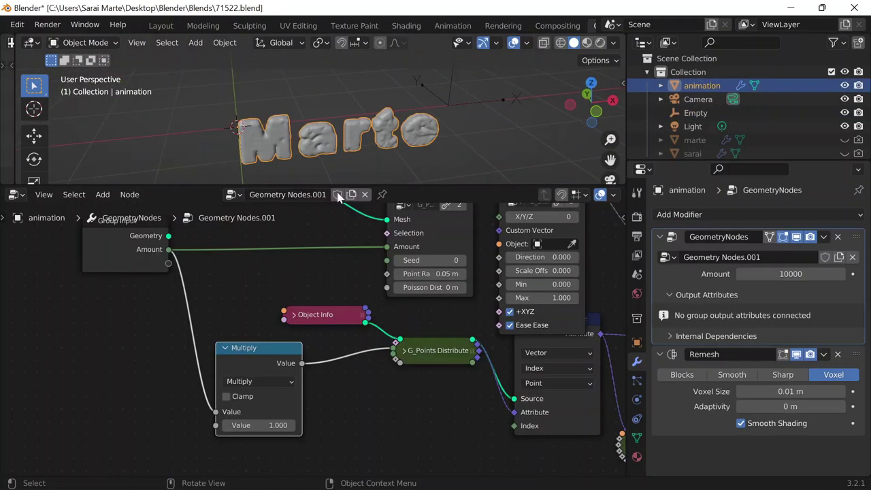
pyautogui.click(258, 426)
pyautogui.write('0.5')
pyautogui.press('Return')
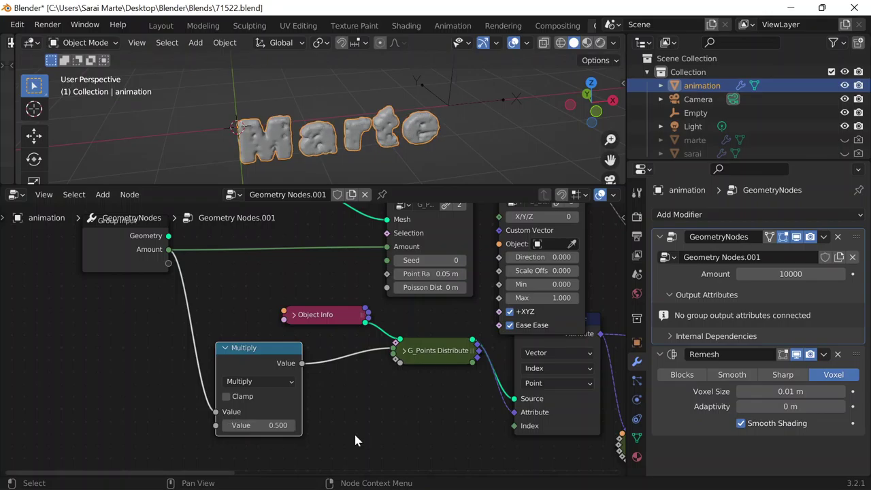
# Reposition the Empty along X
pyautogui.moveTo(364, 132); pyautogui.dragTo(400, 101, button='middle')
pyautogui.click(501, 109)
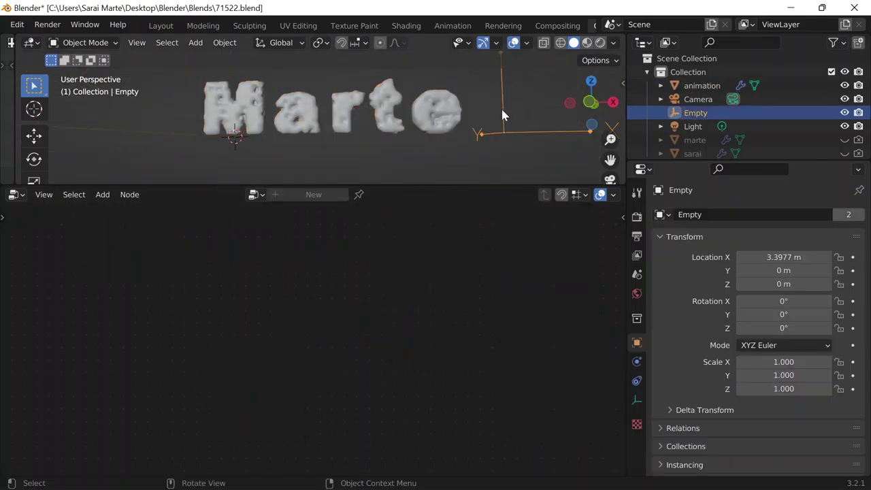
pyautogui.press('g')
pyautogui.press('x')
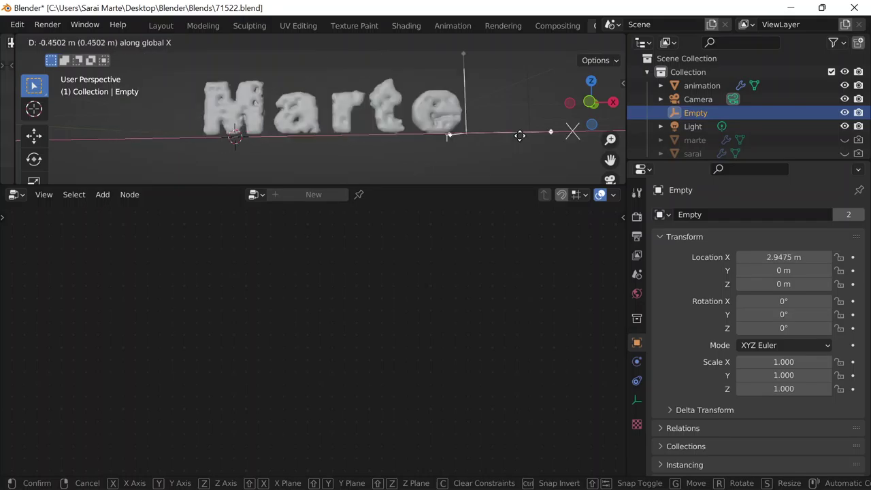
pyautogui.click(474, 133)
# Try Multiply values 0.3 and 0.8, settle on 0.700, and save the file
pyautogui.click(422, 119)
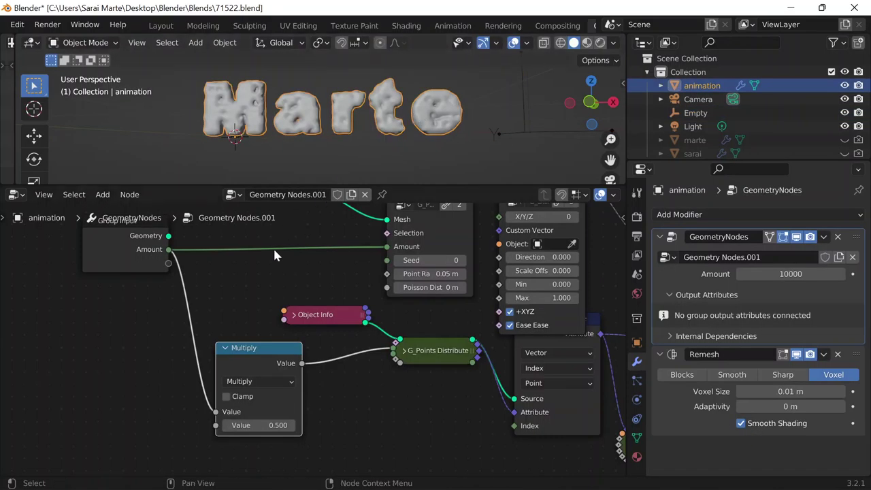
pyautogui.doubleClick(259, 426)
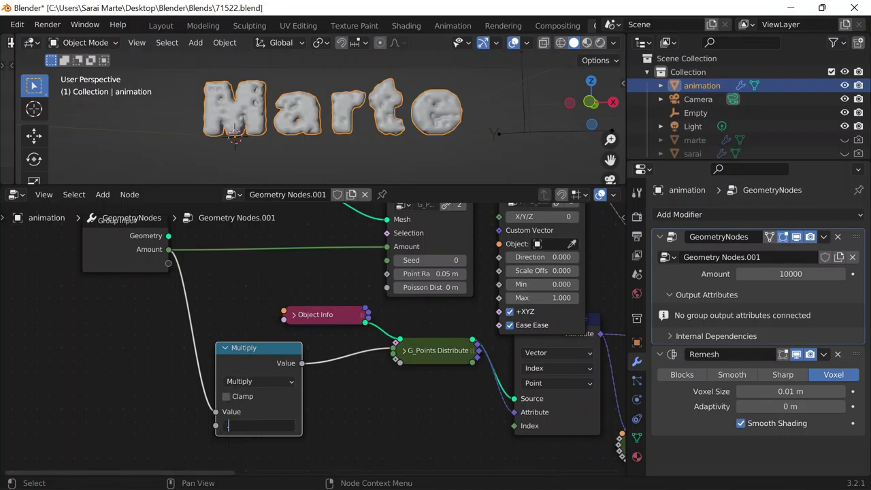
pyautogui.write('0.3')
pyautogui.press('Return')
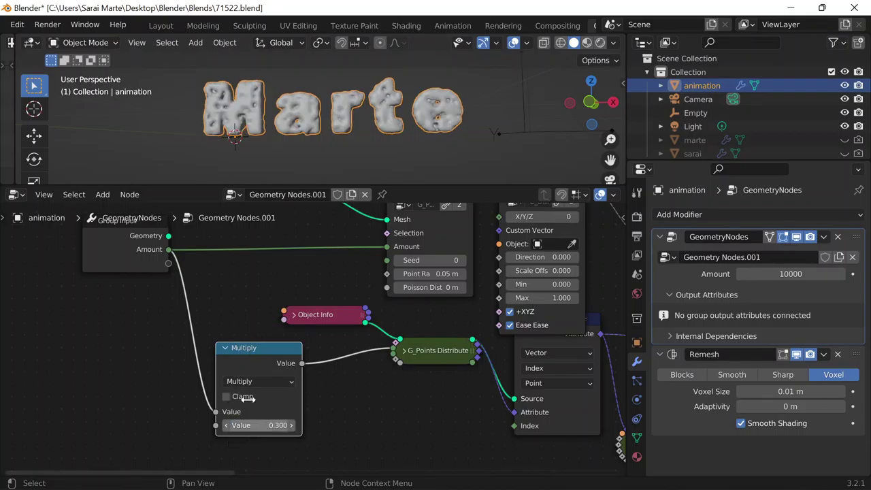
pyautogui.doubleClick(264, 429)
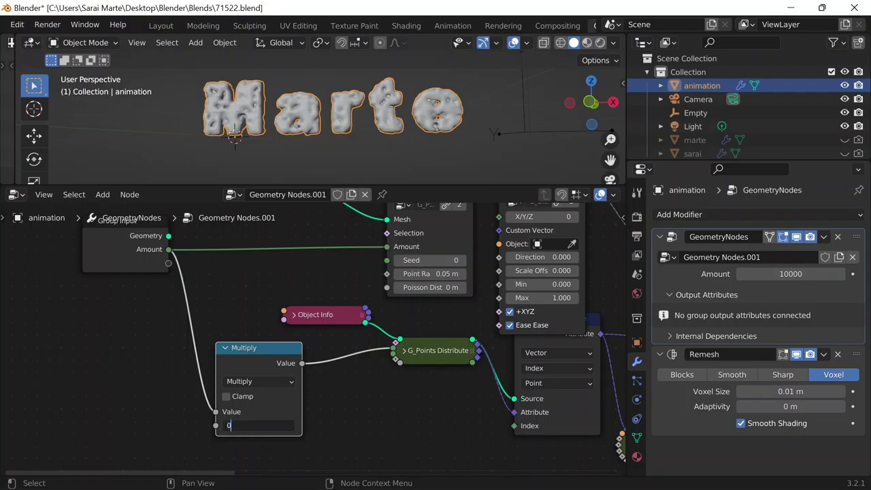
pyautogui.write('0.8')
pyautogui.press('Return')
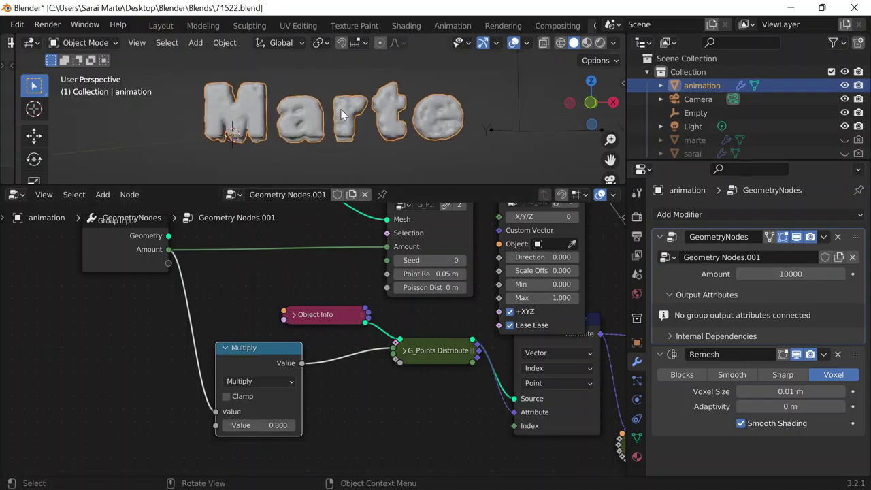
pyautogui.doubleClick(257, 426)
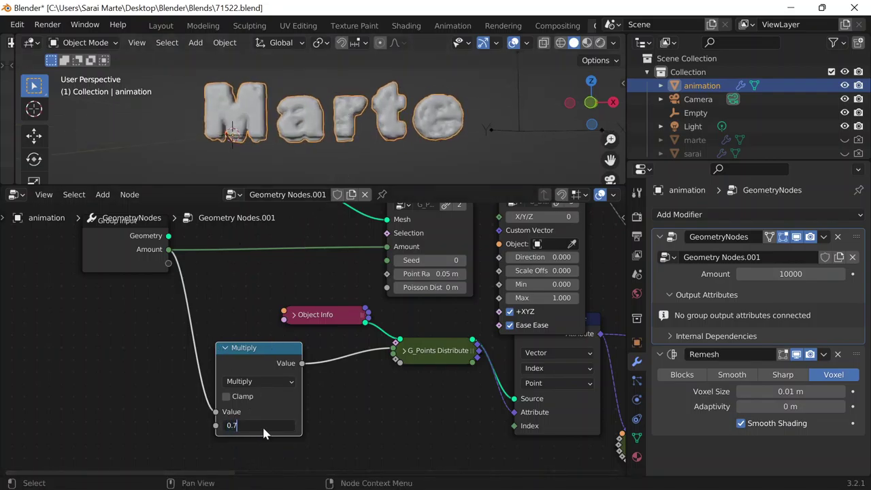
pyautogui.press('Return')
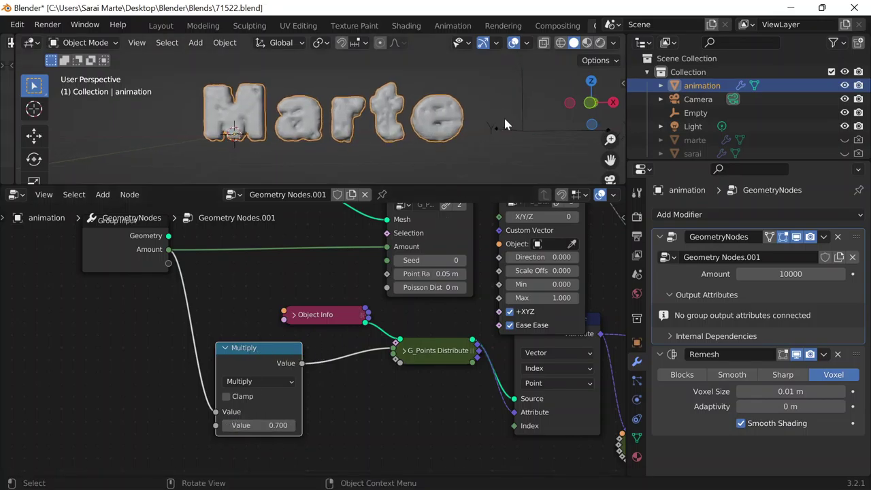
pyautogui.scroll(-3, 505, 124)
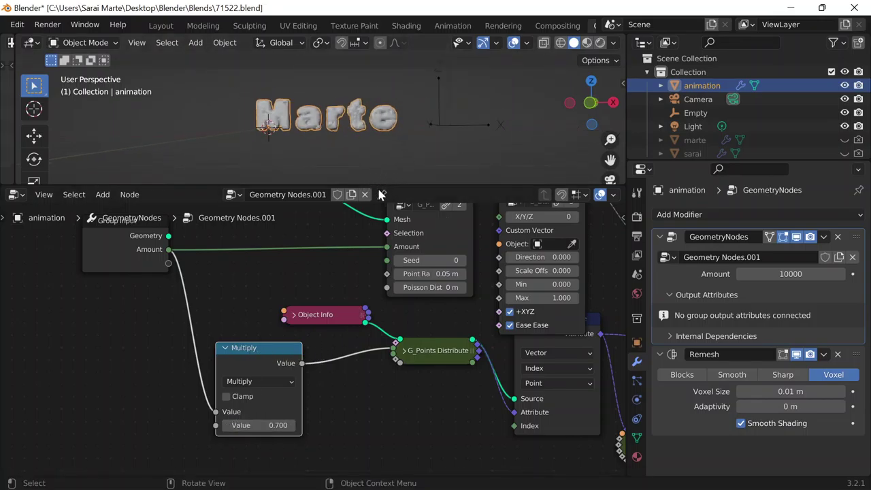
pyautogui.hotkey('ctrl', 's')
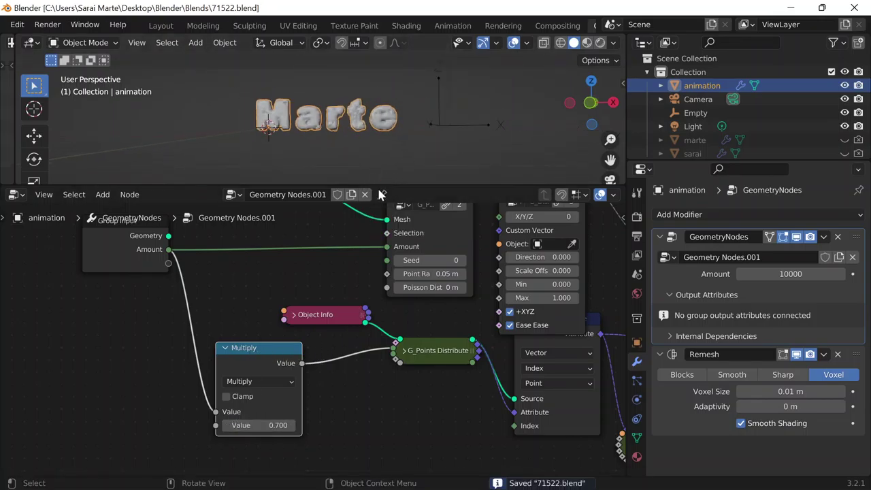
# Enlarge the 3D viewport, select the Empty, and switch to the Layout workspace
pyautogui.moveTo(447, 185); pyautogui.dragTo(450, 299)
pyautogui.click(456, 178)
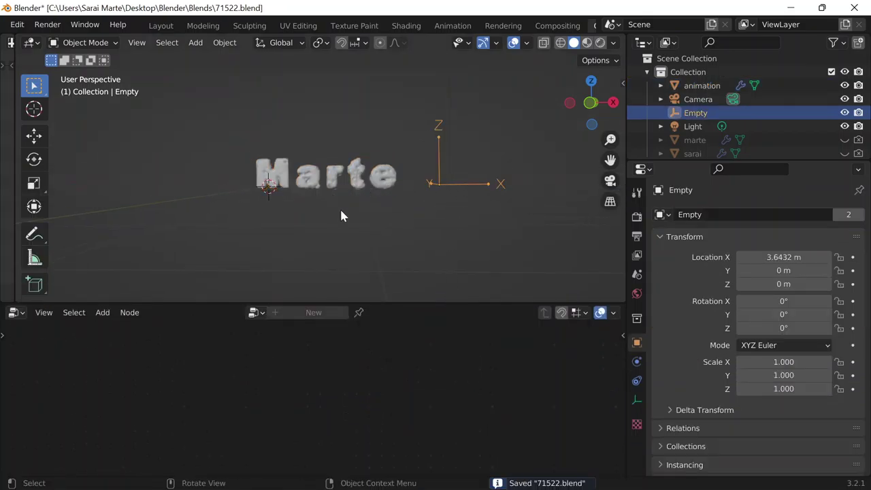
pyautogui.moveTo(341, 211); pyautogui.dragTo(354, 226, button='middle')
pyautogui.scroll(3, 355, 226)
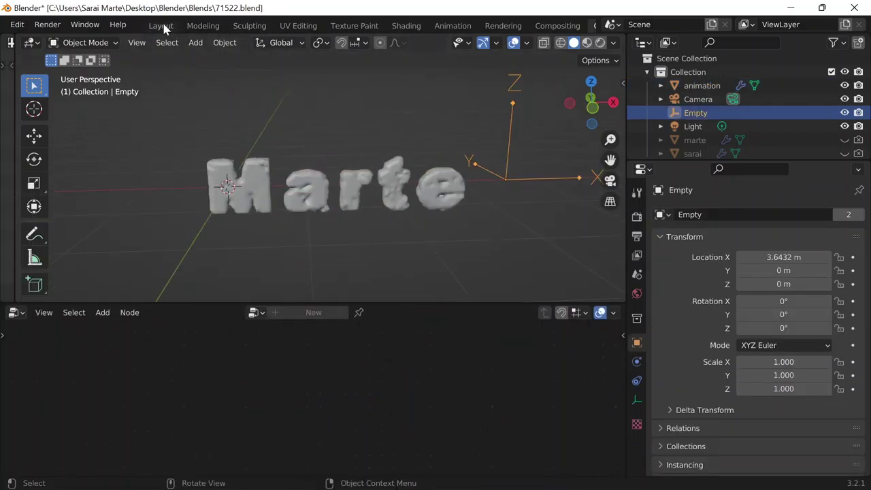
pyautogui.click(163, 28)
# Slide the Empty left along X to -2.096 so the text reads Saral
pyautogui.moveTo(504, 251)
pyautogui.mouseDown(button='middle')
pyautogui.moveTo(536, 274)
pyautogui.moveTo(515, 252)
pyautogui.moveTo(281, 282)
pyautogui.moveTo(487, 257)
pyautogui.mouseUp(button='middle')
pyautogui.press('g')
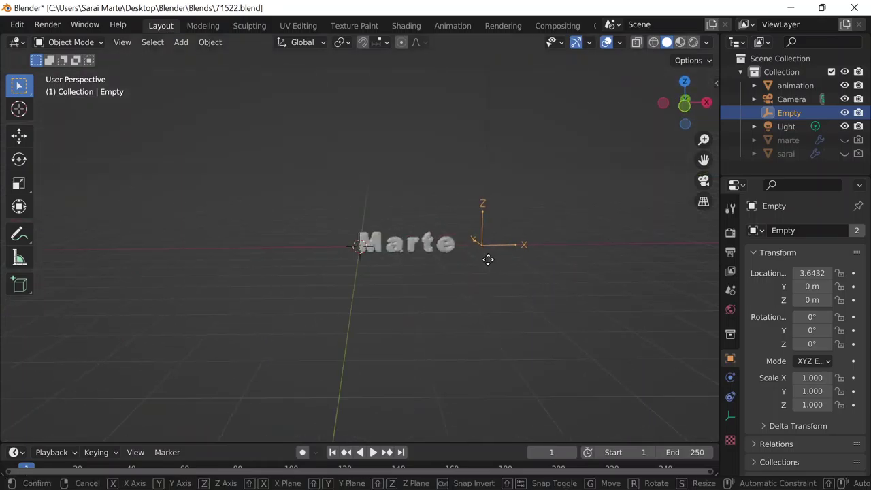
pyautogui.press('x')
pyautogui.click(296, 247)
pyautogui.scroll(3, 550, 241)
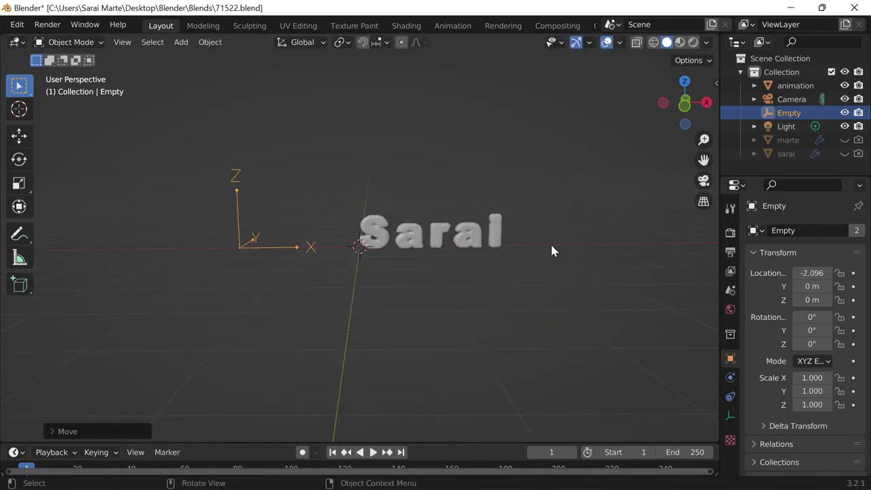
pyautogui.moveTo(550, 242); pyautogui.dragTo(372, 120, button='middle')
pyautogui.hotkey('shift', 'a')
# Add a plane and rotate it 90° on X to stand it upright
pyautogui.moveTo(326, 202)
pyautogui.click(426, 202)
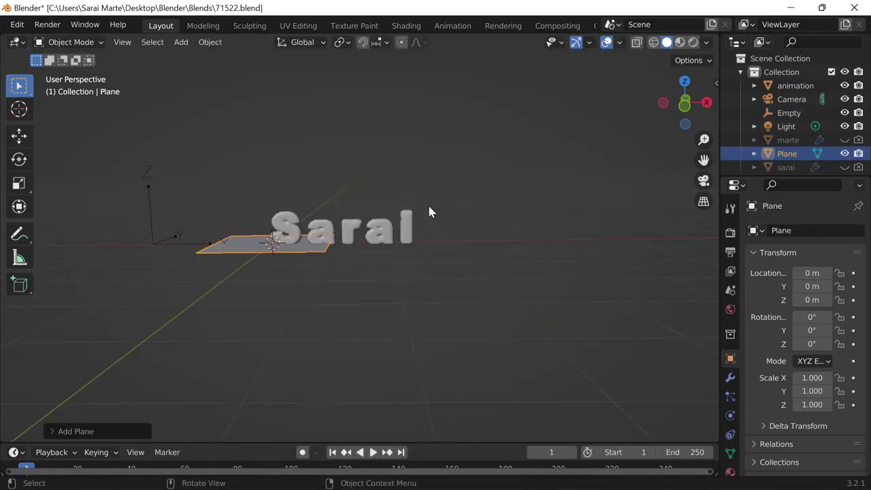
pyautogui.click(810, 318)
pyautogui.write('90')
pyautogui.press('Return')
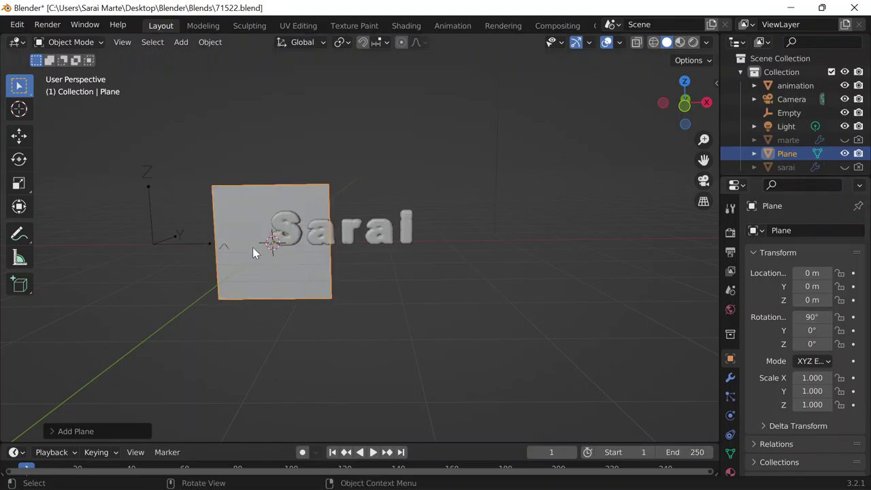
# Scale the plane to -2.394 and move it along X to 1.2776 behind the text
pyautogui.press('s')
pyautogui.click(315, 233)
pyautogui.press('g')
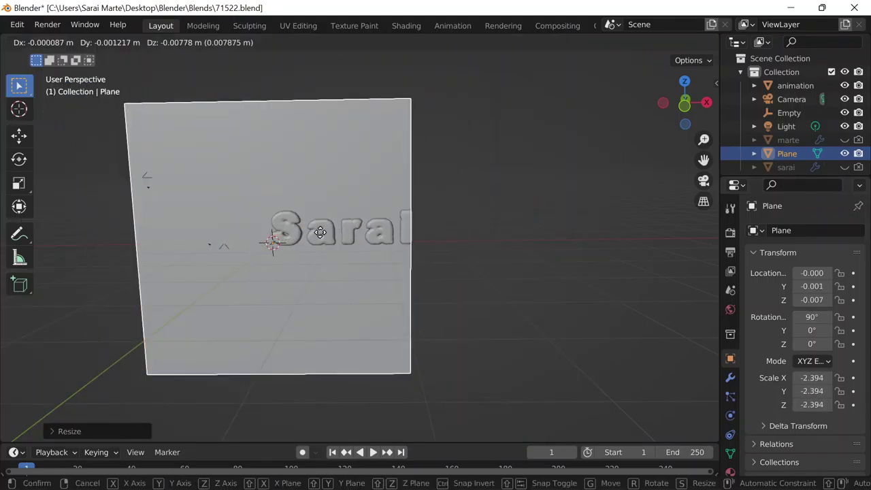
pyautogui.press('x')
pyautogui.click(388, 232)
pyautogui.press('g')
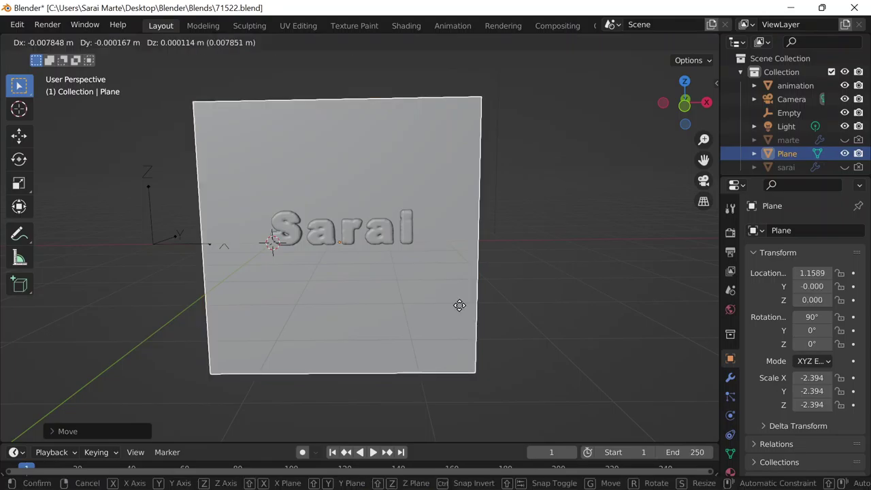
pyautogui.press('x')
pyautogui.click(464, 309)
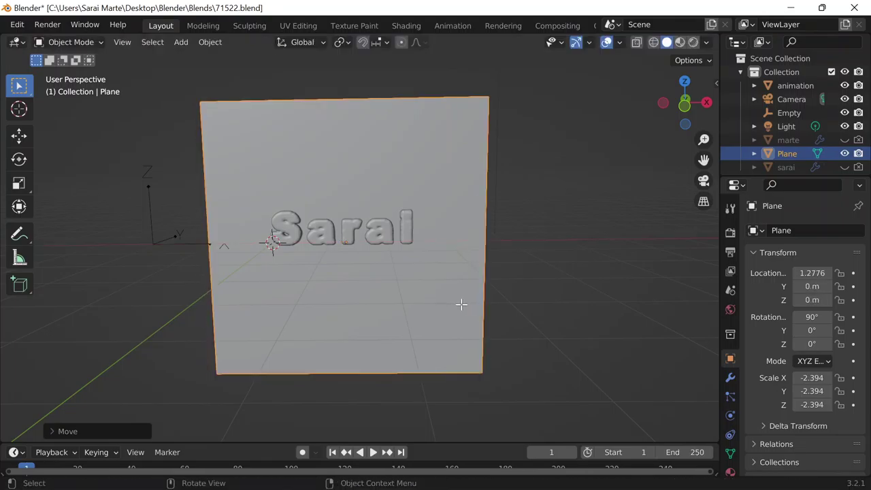
# Switch to the front view, save 71522.blend, and make the timeline taller
pyautogui.press('`')
pyautogui.click(399, 263)
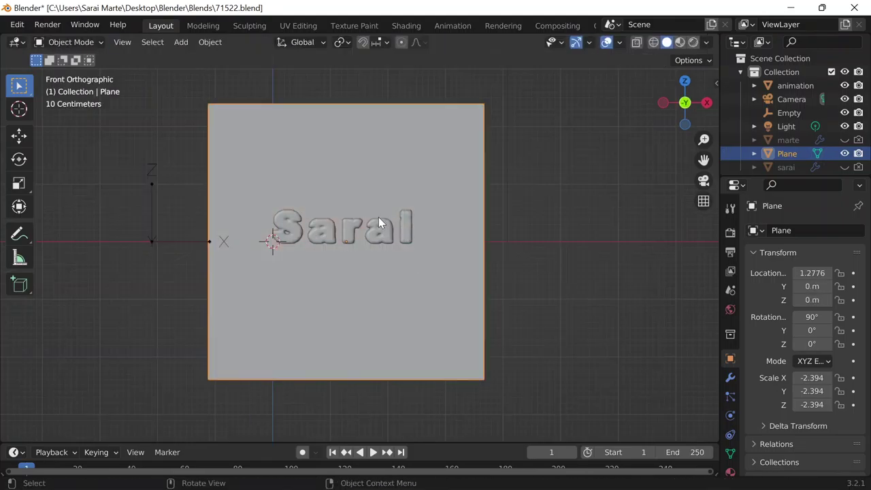
pyautogui.scroll(3, 381, 225)
pyautogui.scroll(-2, 386, 234)
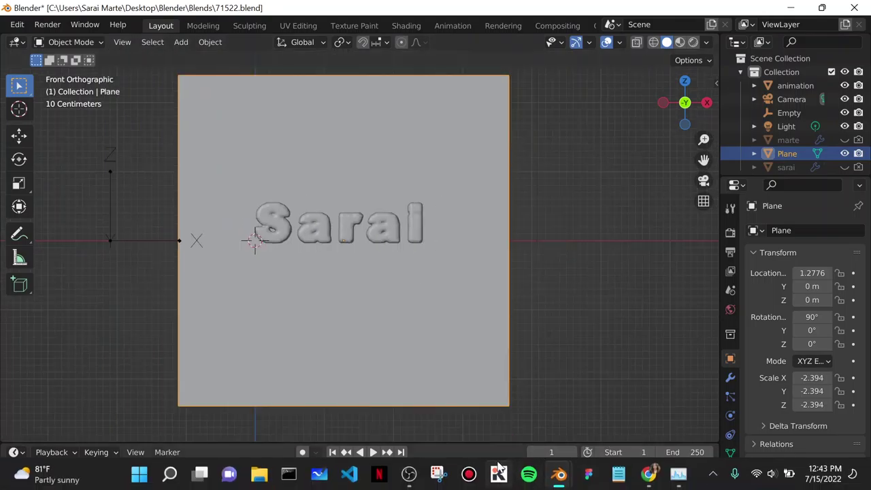
pyautogui.hotkey('ctrl', 's')
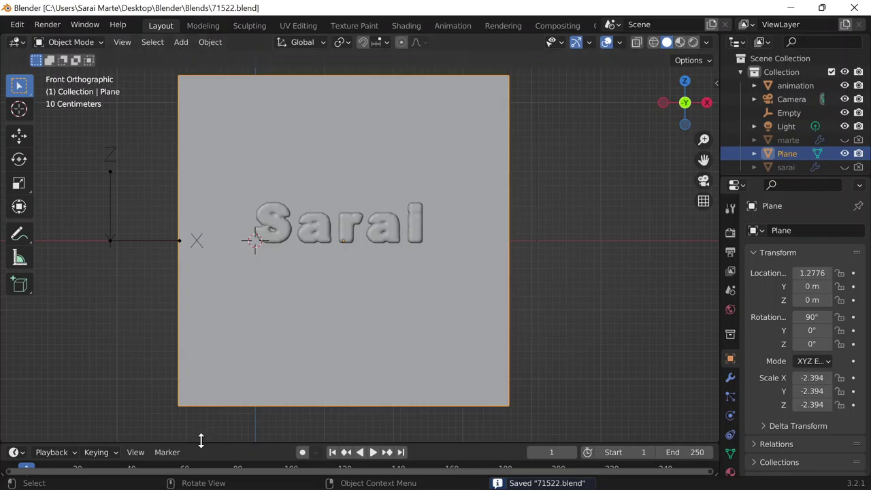
pyautogui.moveTo(201, 440); pyautogui.dragTo(198, 361)
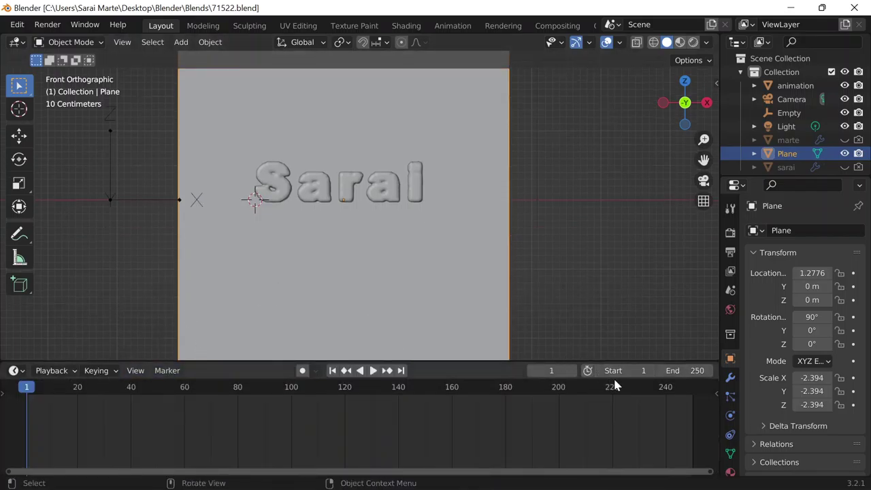
# Set the end frame to 80 and keyframe the Empty left of the text at frame 1
pyautogui.click(681, 371)
pyautogui.write('80')
pyautogui.press('Return')
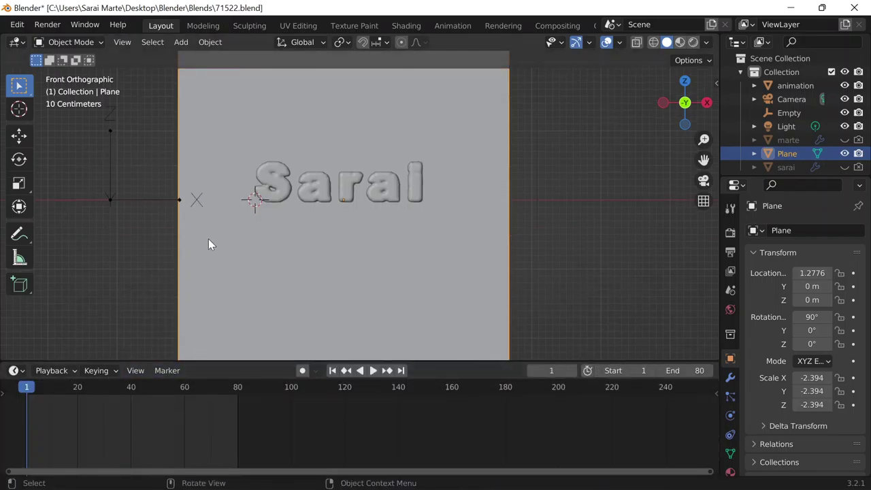
pyautogui.click(107, 172)
pyautogui.press('g')
pyautogui.press('x')
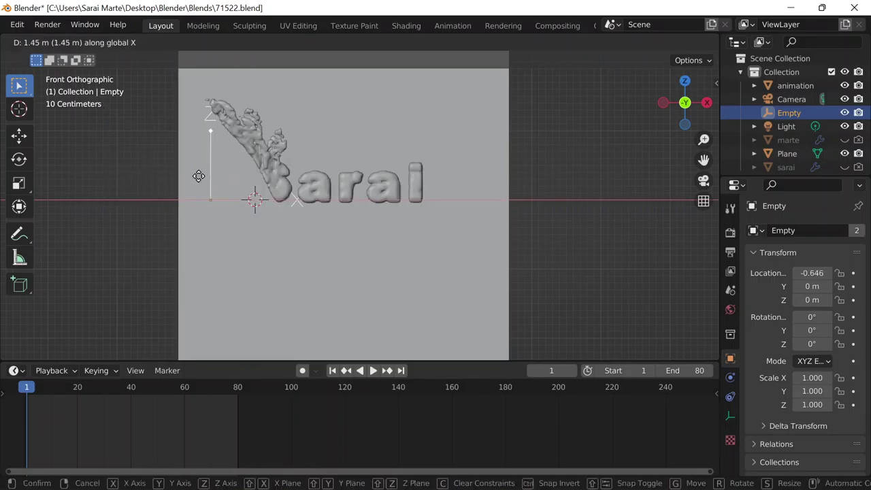
pyautogui.click(170, 181)
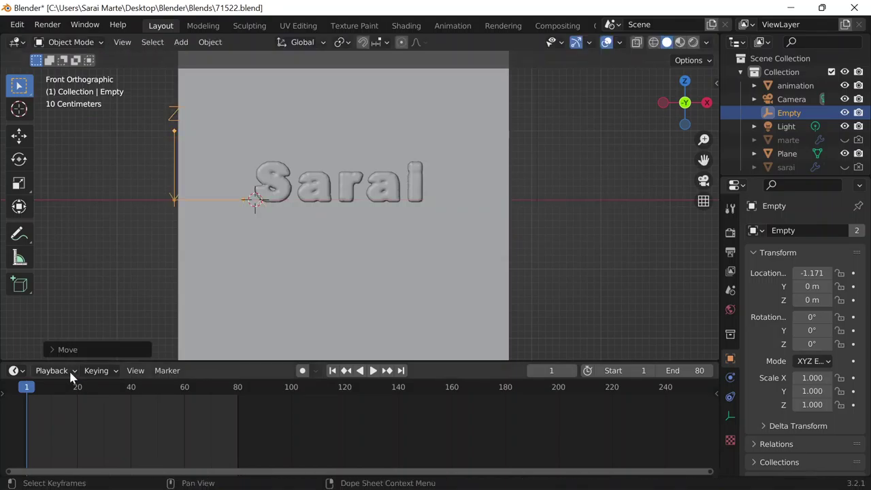
pyautogui.press('n')
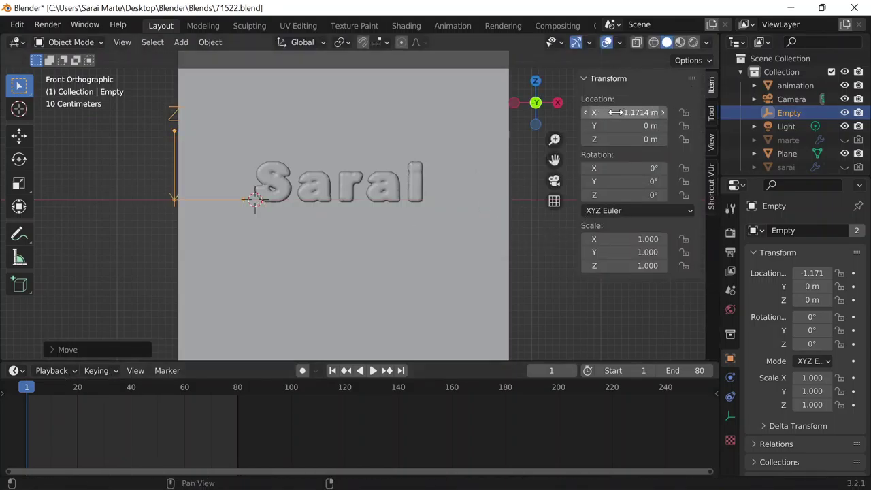
pyautogui.press('i')
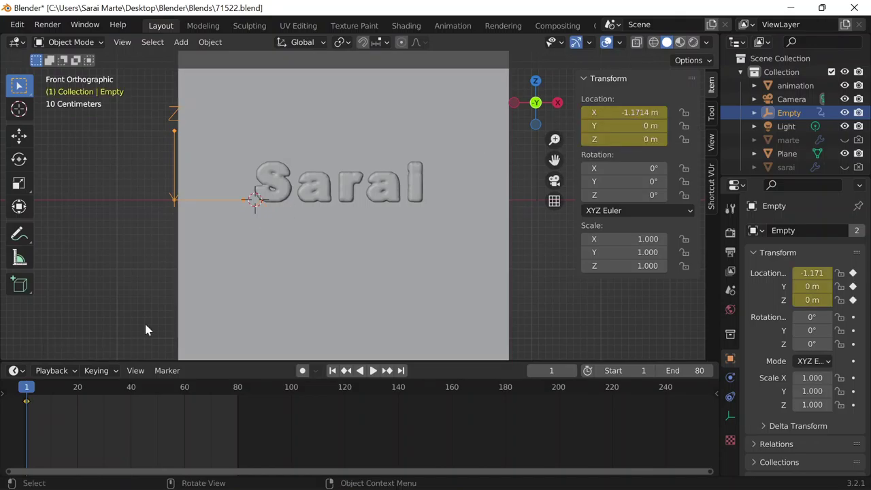
# At frame 80, move the Empty past the text to X 2.7467 and keyframe it
pyautogui.moveTo(39, 389); pyautogui.dragTo(238, 399)
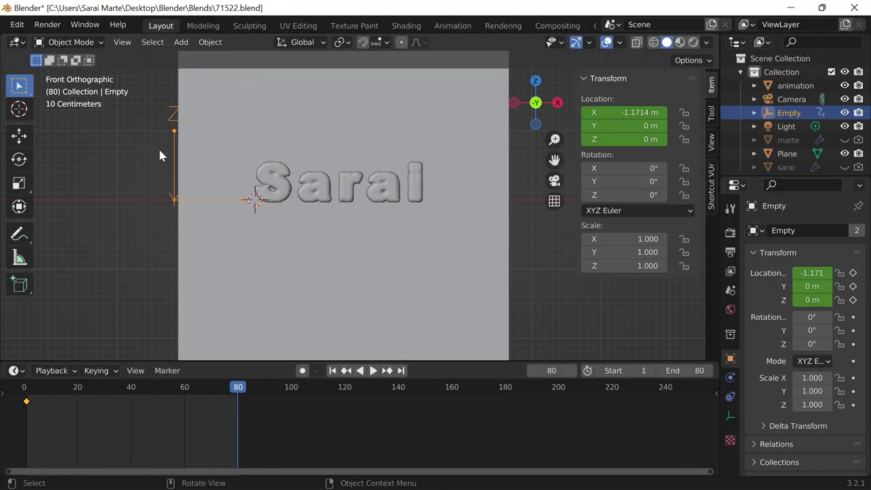
pyautogui.press('g')
pyautogui.press('x')
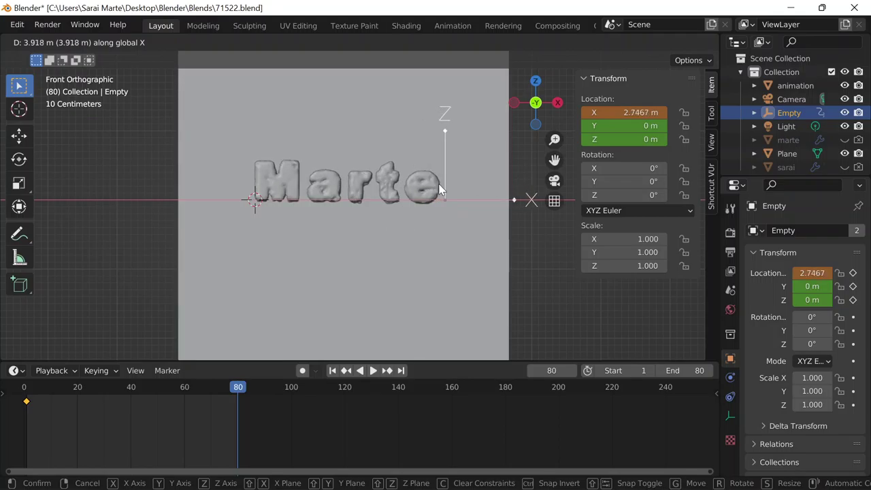
pyautogui.click(440, 191)
pyautogui.press('i')
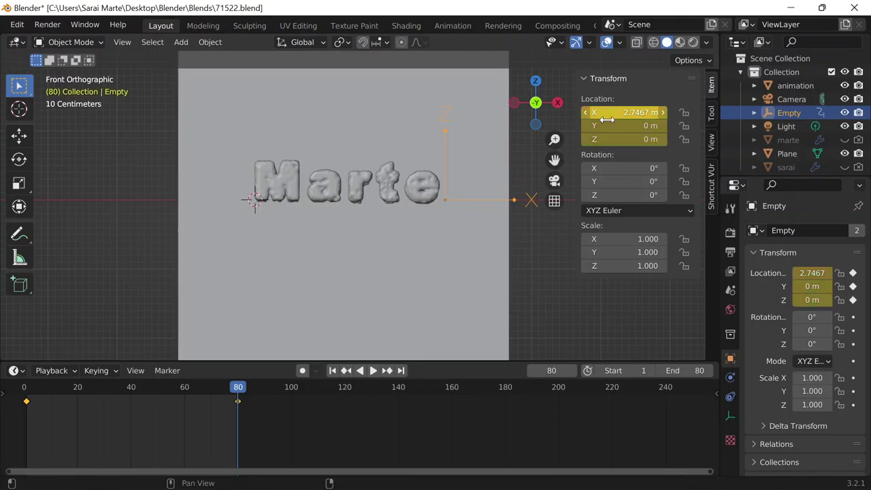
# Return to frame 1 and play the animation
pyautogui.click(551, 370)
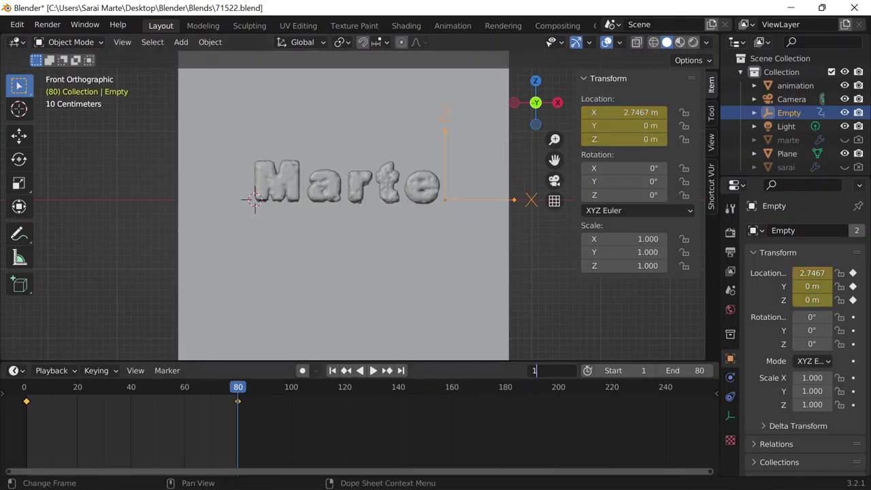
pyautogui.write('1')
pyautogui.press('Return')
pyautogui.press('space')
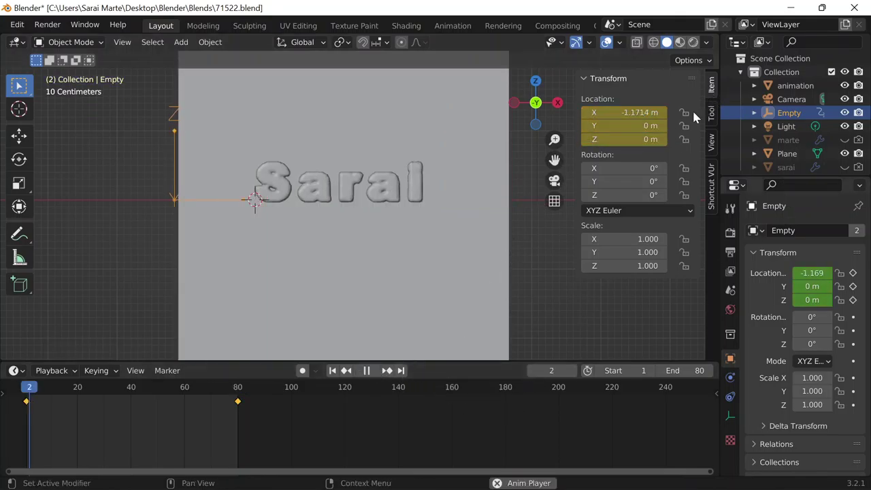
# Hide the transform panel, pause playback at frame 58, and select the backdrop plane
pyautogui.press('n')
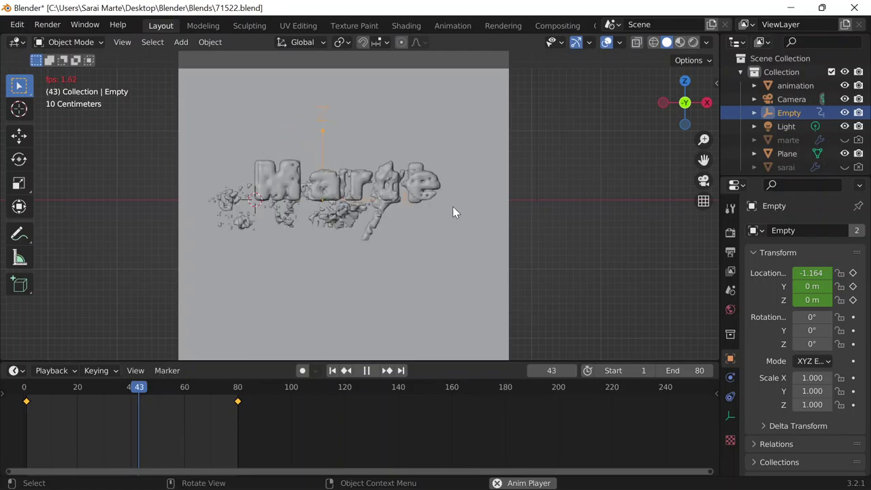
pyautogui.click(371, 373)
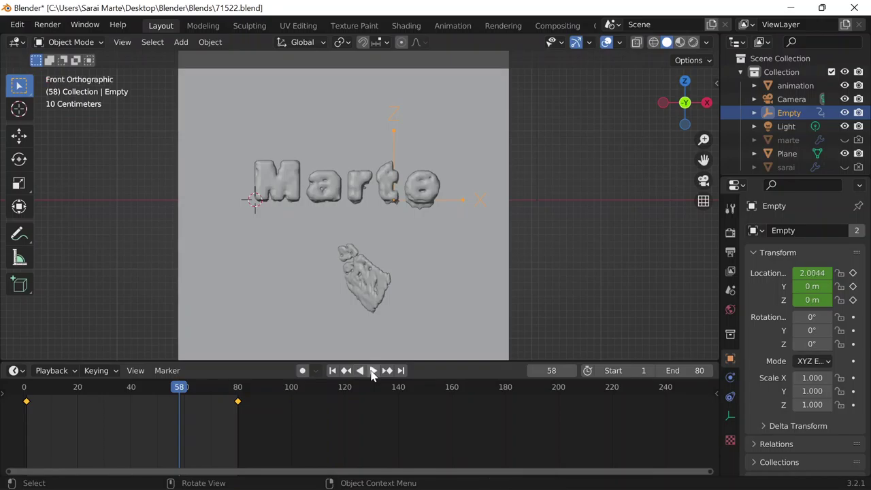
pyautogui.click(397, 122)
pyautogui.scroll(-4, 460, 164)
pyautogui.scroll(1, 456, 172)
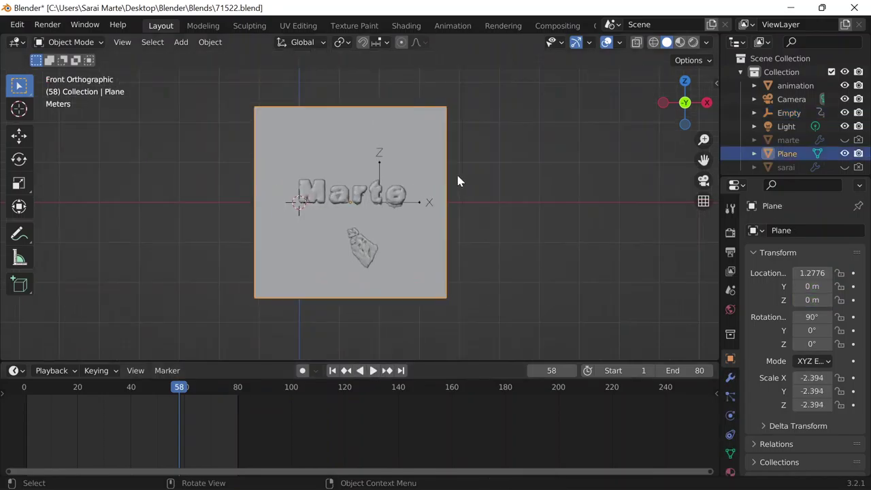
pyautogui.moveTo(536, 474)
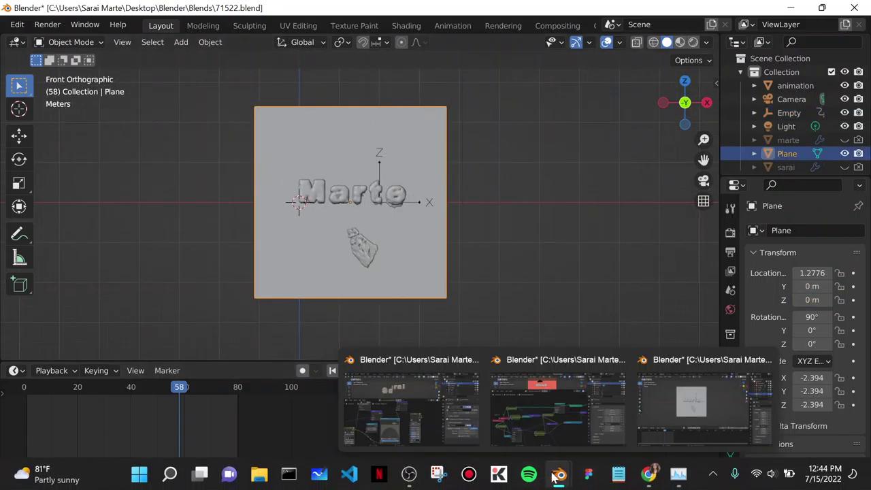
# Copy magenta D831C7, the complement of green 31D843, from Coolors and return to Blender
pyautogui.click(649, 475)
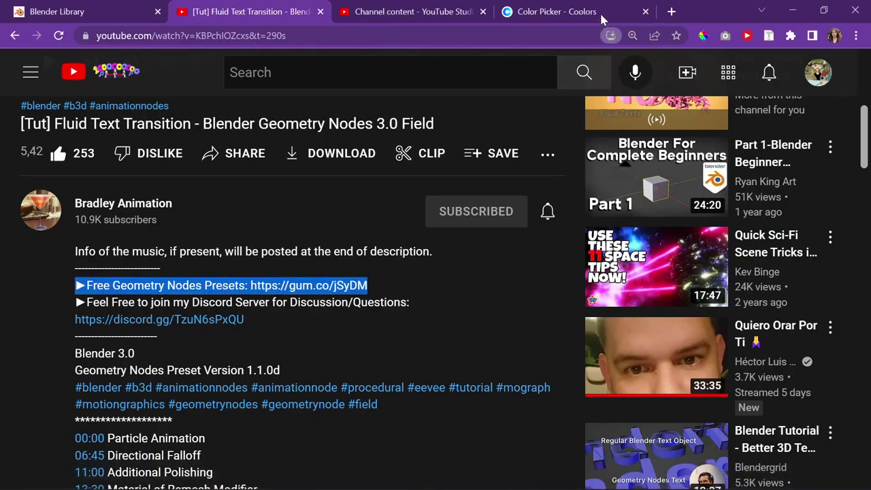
pyautogui.click(604, 19)
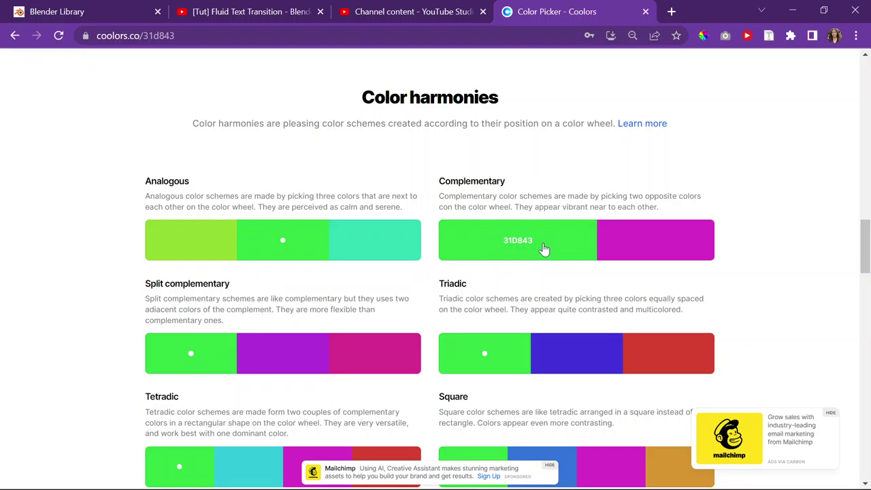
pyautogui.click(628, 252)
pyautogui.click(792, 11)
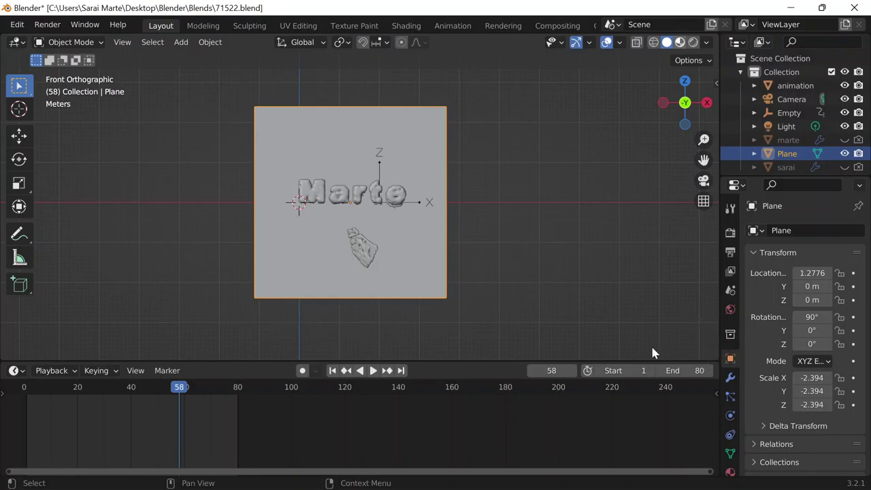
# Give the plane a new material with the pasted magenta hex base colour
pyautogui.scroll(-3, 736, 303)
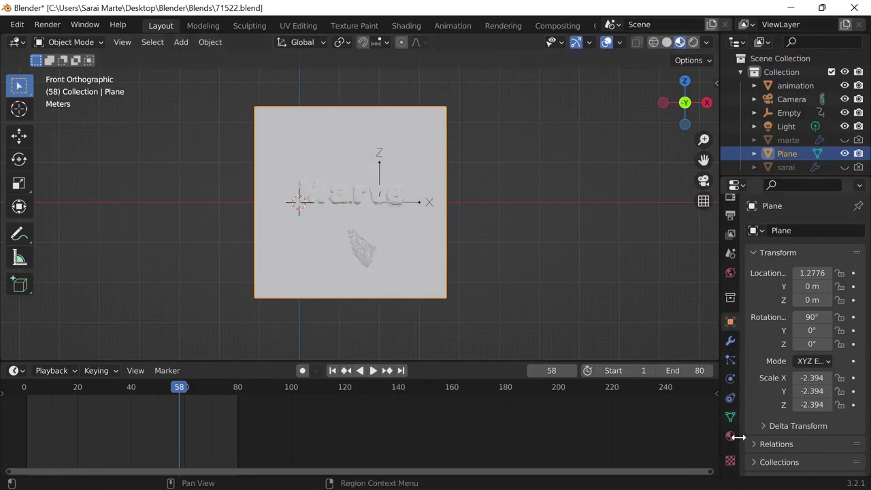
pyautogui.click(732, 436)
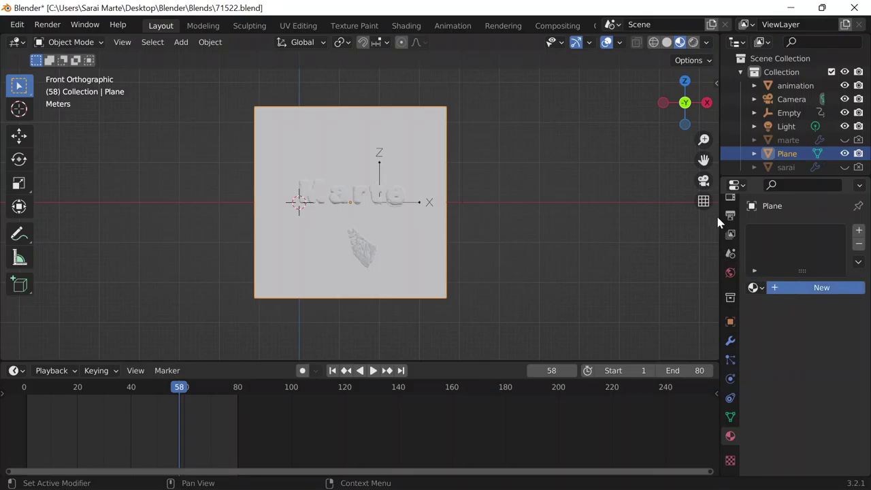
pyautogui.click(822, 287)
pyautogui.scroll(-3, 815, 396)
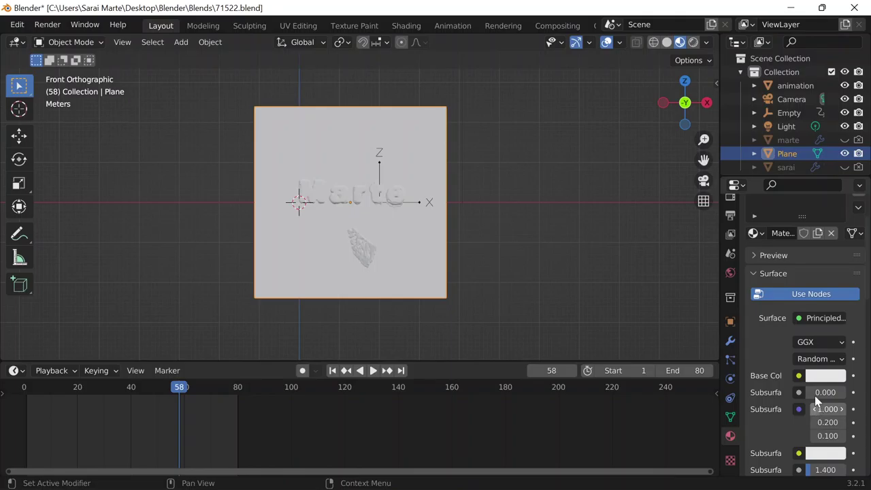
pyautogui.click(817, 377)
pyautogui.click(817, 295)
pyautogui.click(776, 312)
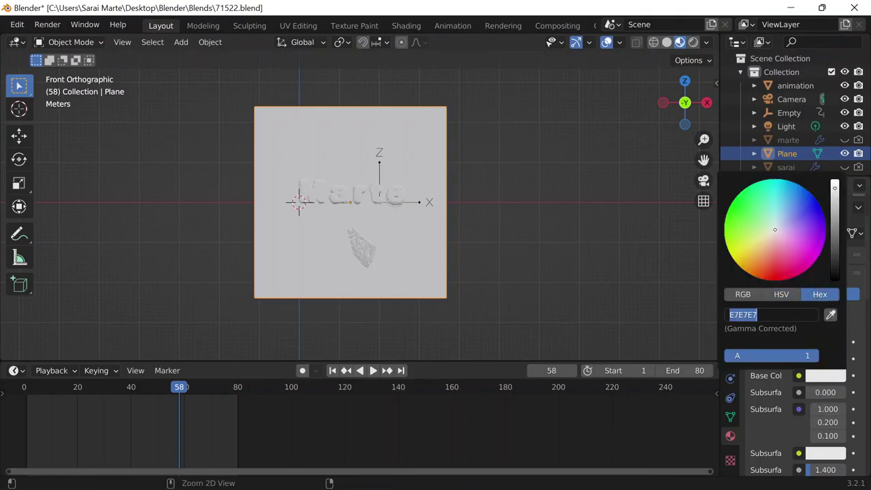
pyautogui.hotkey('ctrl', 'v')
pyautogui.press('Return')
# Select the text object and create a new material, Material.002, for it
pyautogui.click(394, 199)
pyautogui.scroll(1, 524, 261)
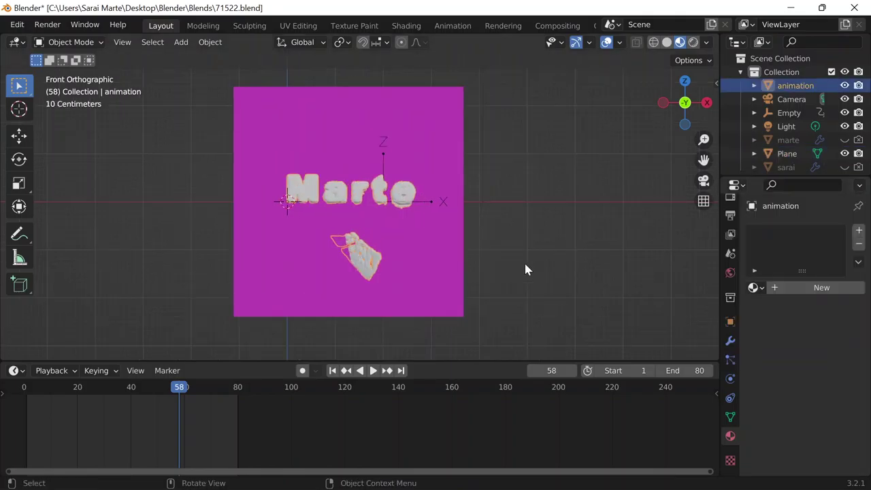
pyautogui.click(793, 294)
pyautogui.scroll(-2, 796, 382)
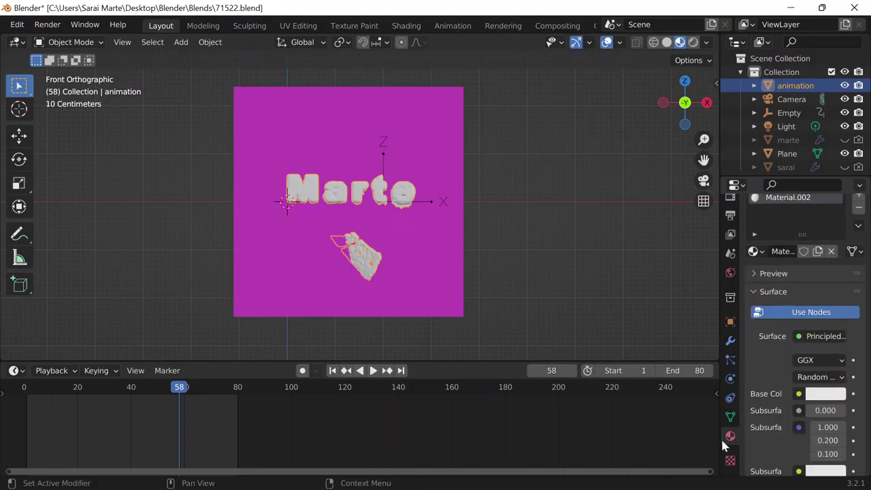
# Copy the complementary green colour from Coolors and return to Blender
pyautogui.moveTo(651, 475)
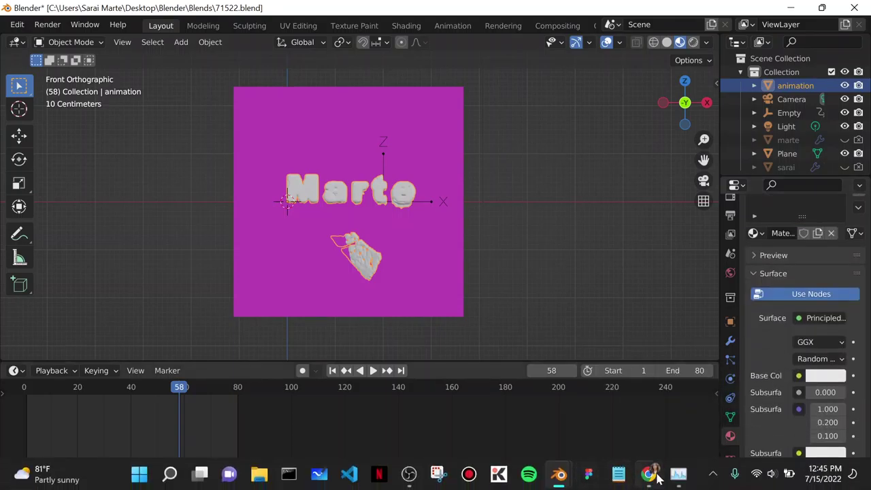
pyautogui.click(650, 474)
pyautogui.click(518, 242)
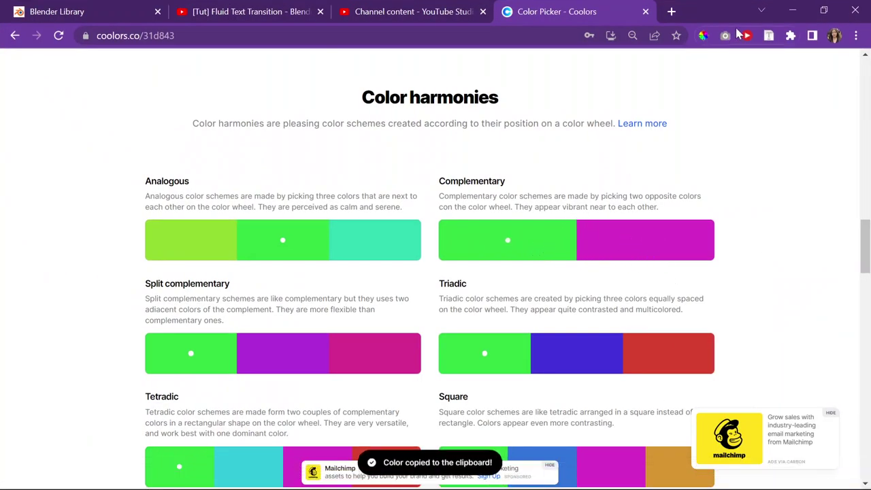
pyautogui.click(792, 11)
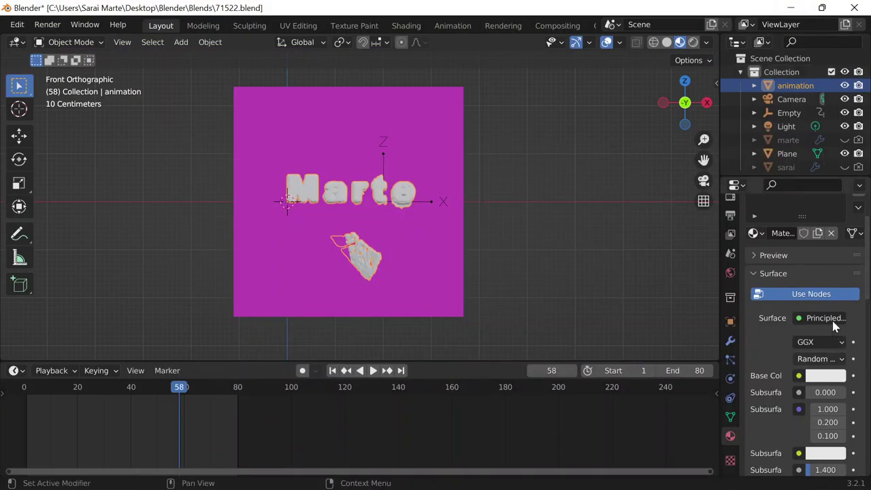
# Set the object's base colour to the green hex value 31D843
pyautogui.click(826, 379)
pyautogui.click(766, 314)
pyautogui.hotkey('ctrl', 'v')
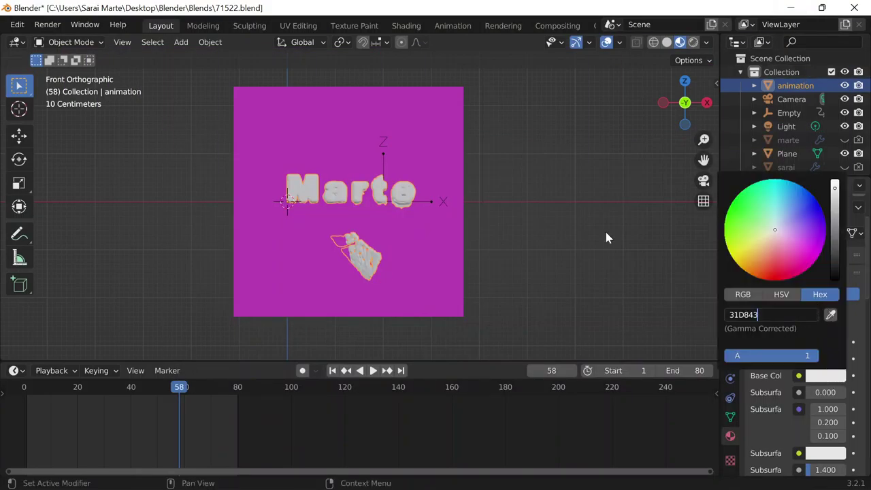
pyautogui.press('Return')
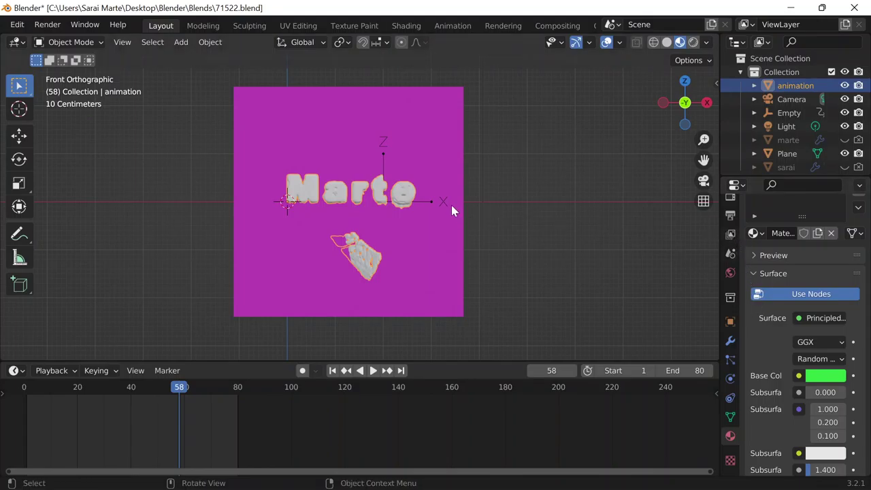
# Add a second Geometry Nodes modifier to the text and switch to the Geometry Nodes workspace
pyautogui.click(731, 340)
pyautogui.moveTo(719, 292); pyautogui.dragTo(615, 272)
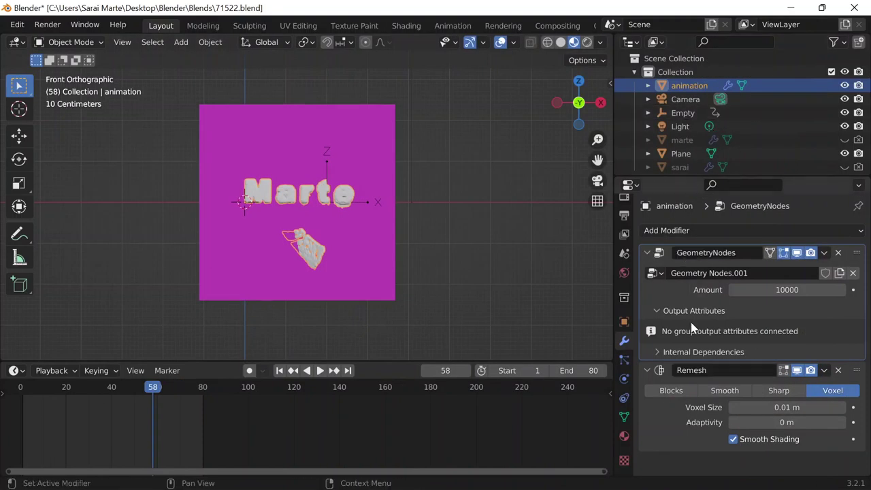
pyautogui.click(685, 231)
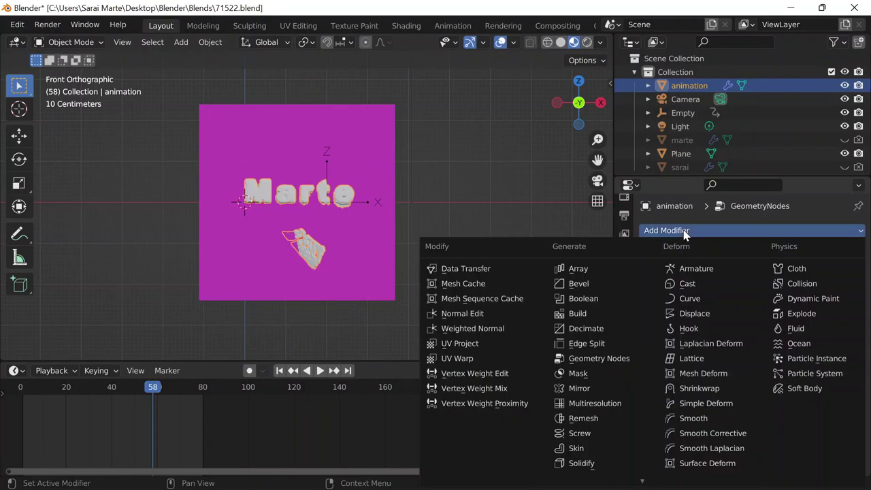
pyautogui.click(588, 359)
pyautogui.scroll(-2, 706, 405)
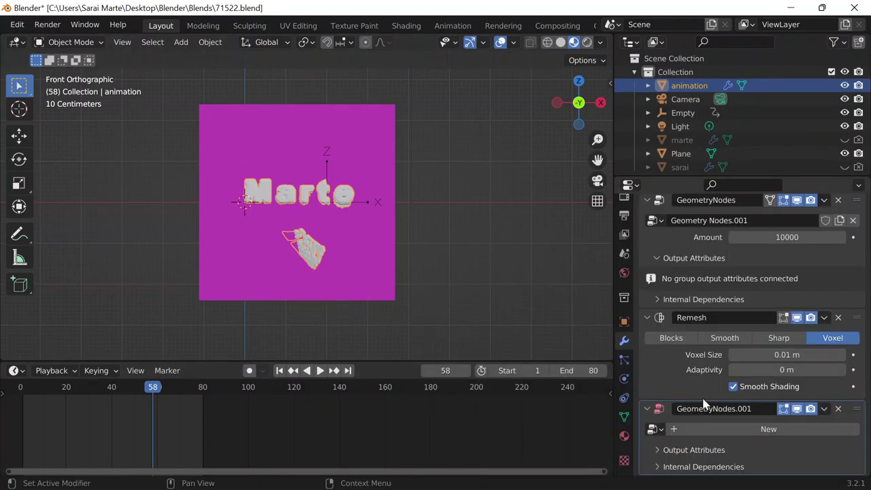
pyautogui.scroll(-3, 538, 25)
pyautogui.click(522, 27)
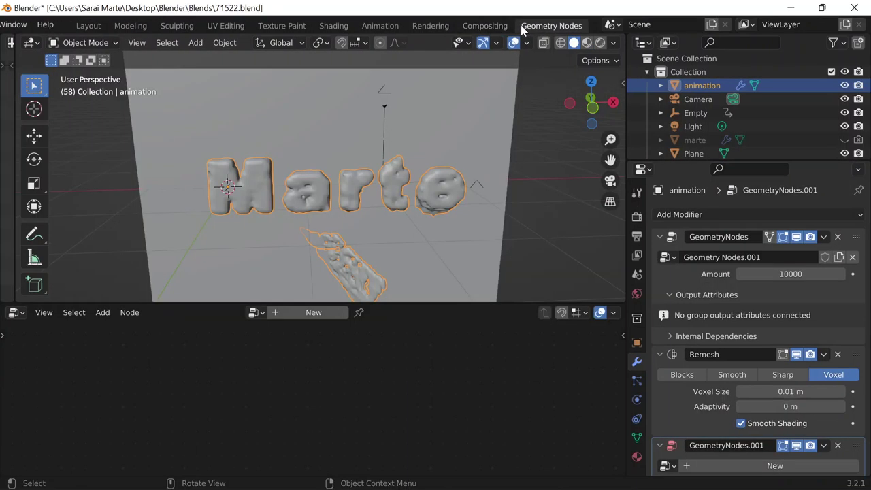
# Create a new node tree with a Set Material node assigning Material.002, then return to Layout
pyautogui.scroll(-1, 677, 409)
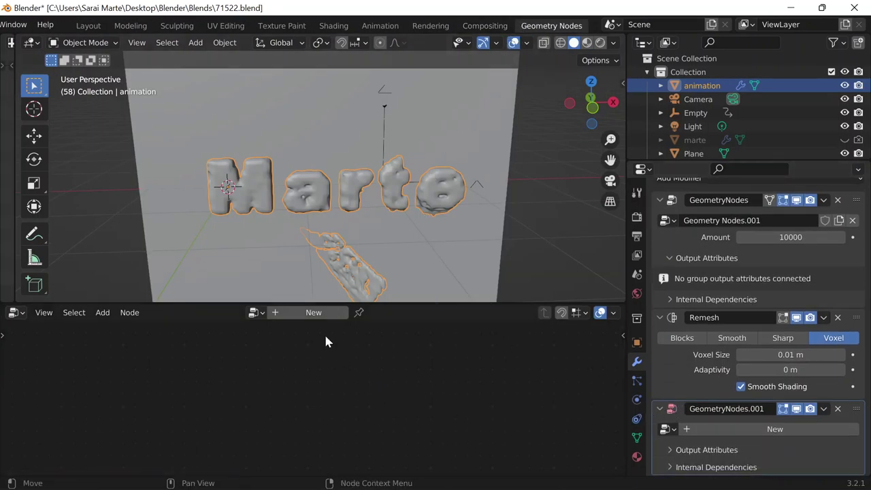
pyautogui.click(314, 313)
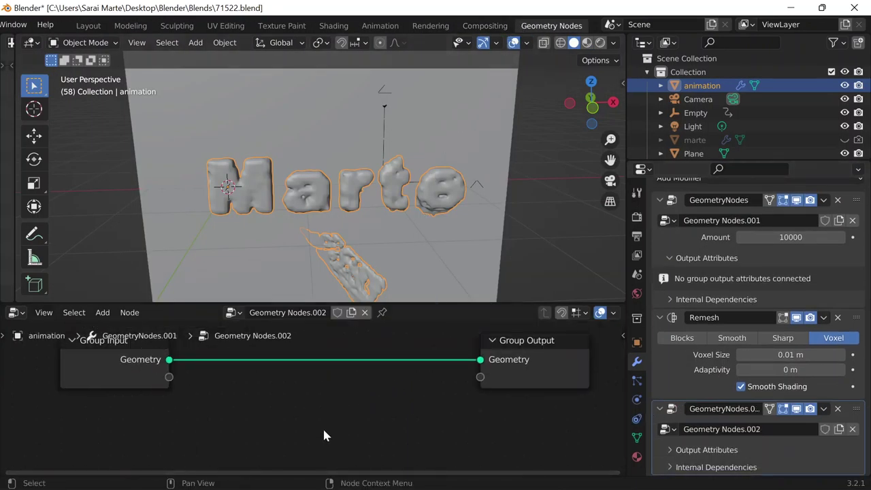
pyautogui.hotkey('shift', 'a')
pyautogui.write('SET')
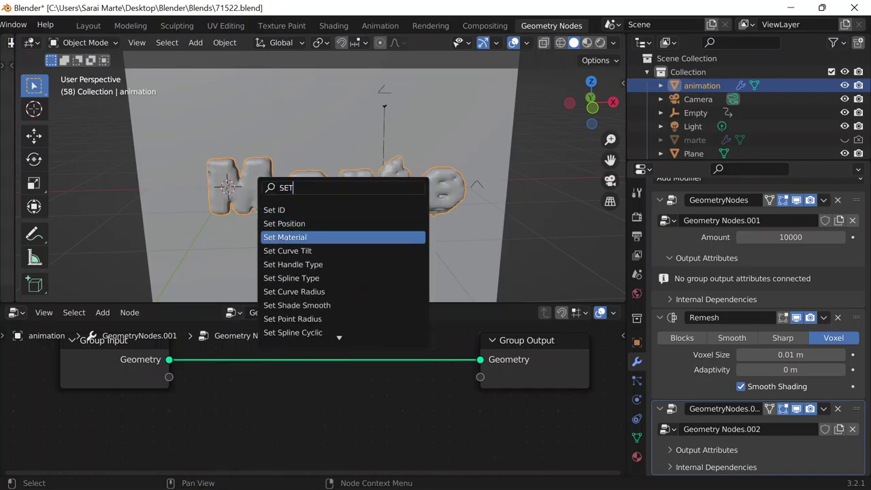
pyautogui.press('Return')
pyautogui.click(284, 393)
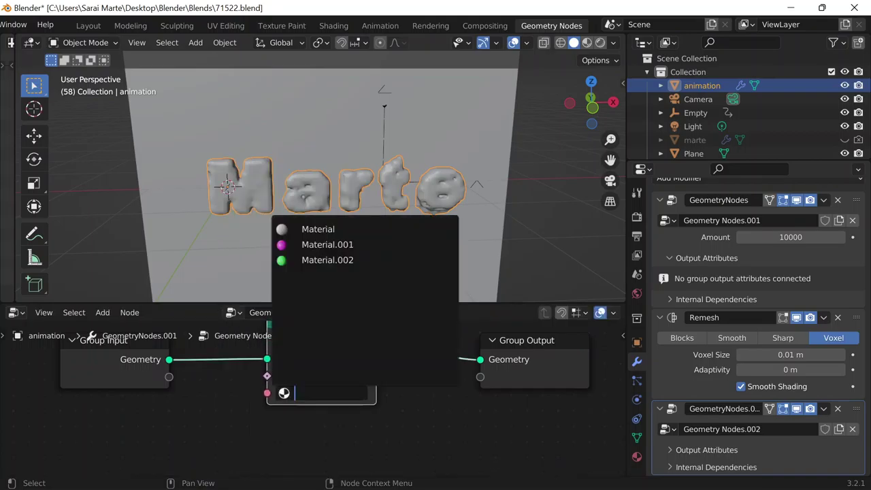
pyautogui.click(331, 261)
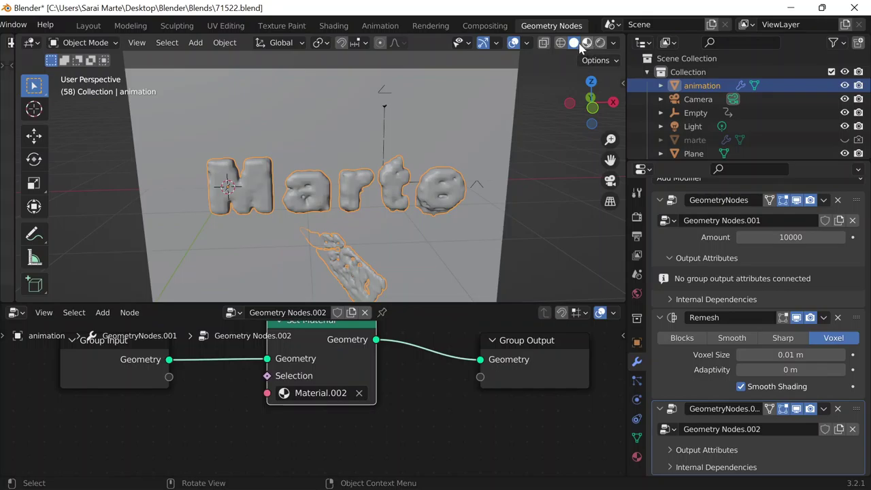
pyautogui.click(91, 28)
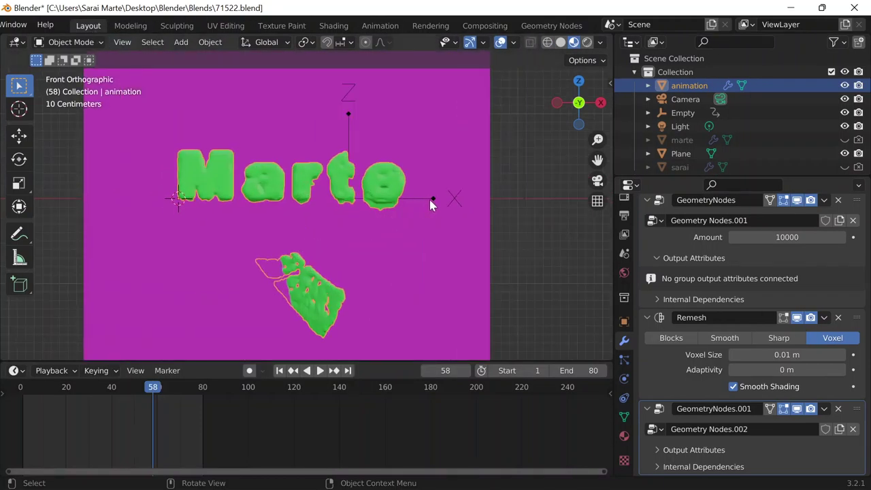
# Slide the morph's Empty along X to -2.0803 m so the green starting text shows
pyautogui.click(431, 199)
pyautogui.press('g')
pyautogui.press('x')
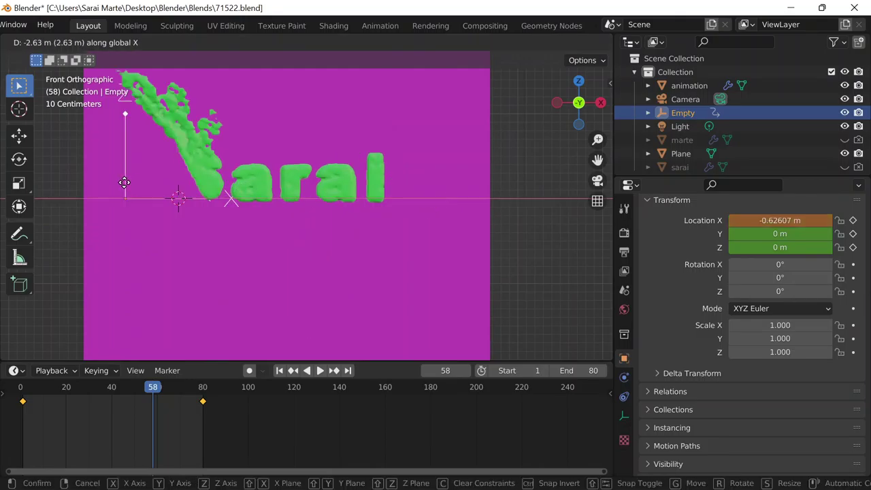
pyautogui.click(218, 179)
pyautogui.scroll(4, 216, 176)
pyautogui.scroll(-2, 369, 207)
pyautogui.keyDown('shift'); pyautogui.moveTo(369, 206); pyautogui.dragTo(420, 216, button='middle'); pyautogui.keyUp('shift')
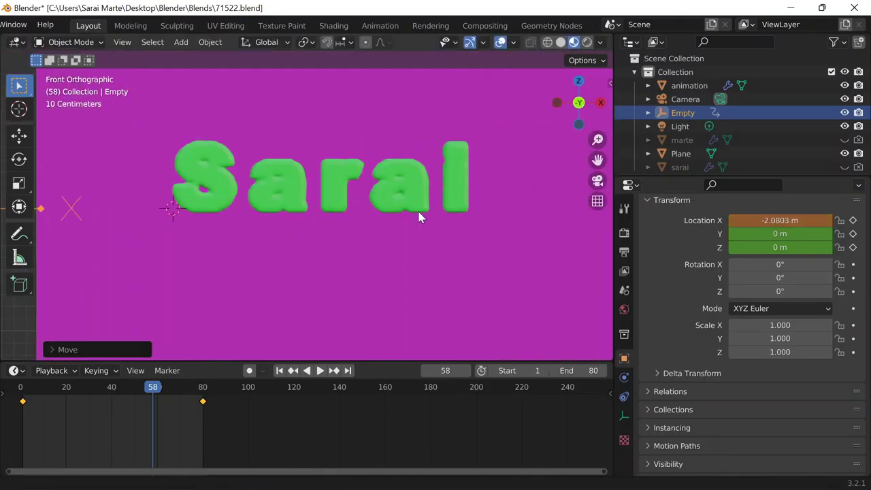
pyautogui.scroll(-3, 418, 216)
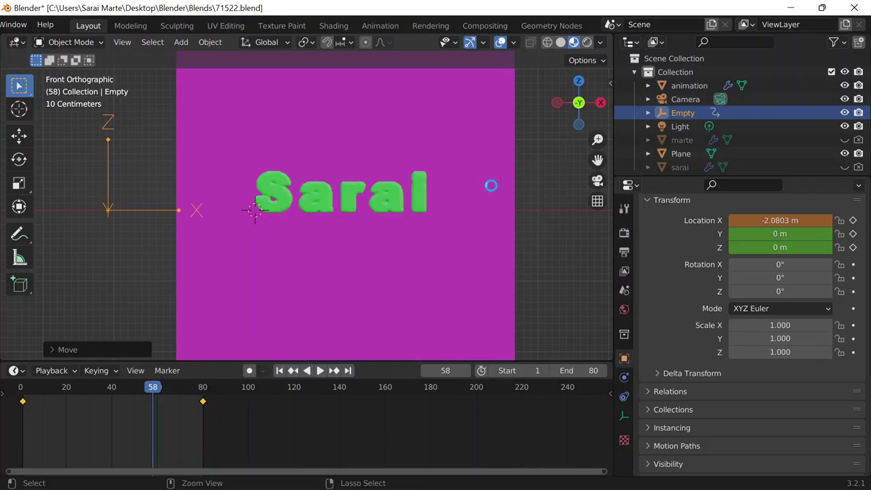
# Save 71522.blend and switch the viewport to Rendered shading
pyautogui.hotkey('ctrl', 's')
pyautogui.scroll(-3, 488, 167)
pyautogui.scroll(1, 519, 133)
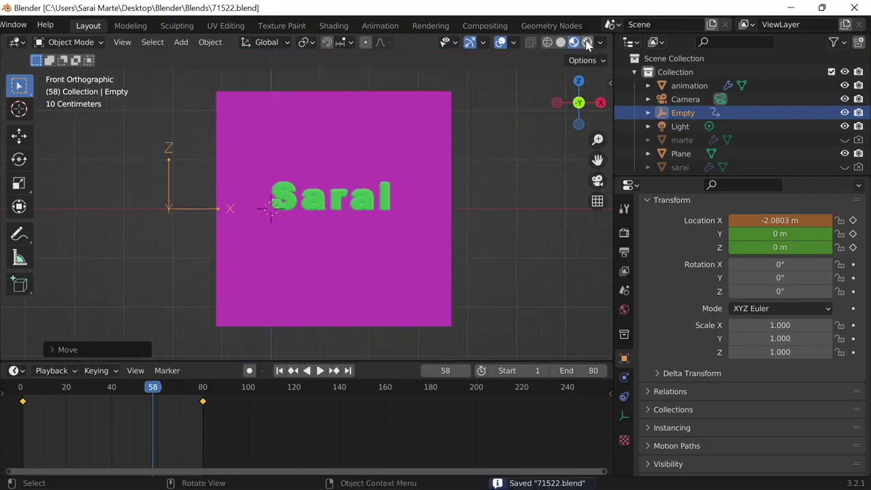
pyautogui.click(587, 43)
pyautogui.scroll(-5, 476, 160)
# Change the Light into a Sun lamp with strength 3
pyautogui.click(371, 91)
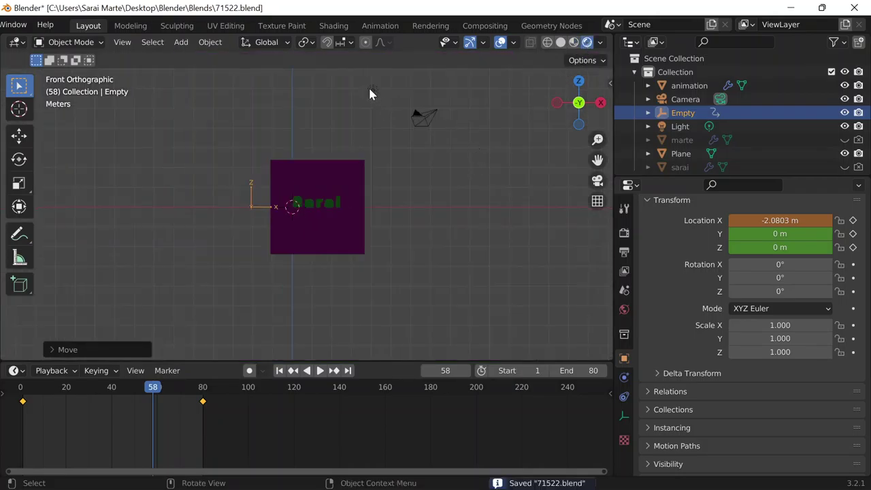
pyautogui.click(624, 415)
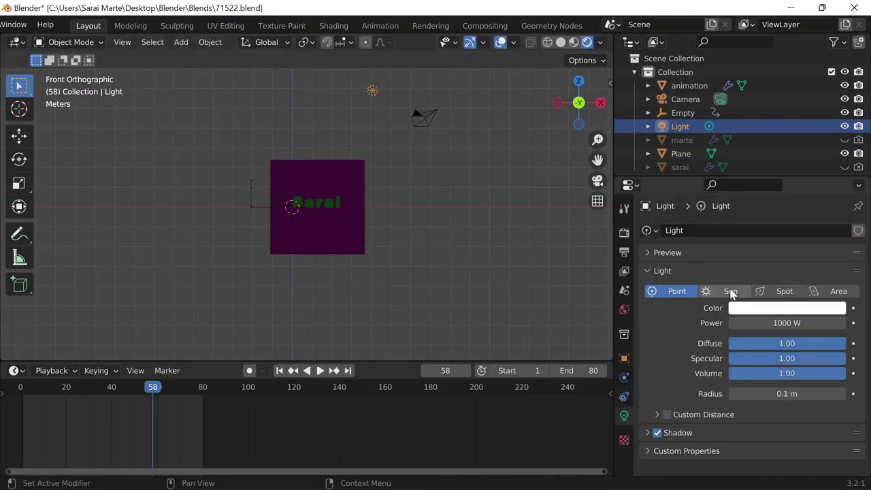
pyautogui.click(729, 291)
pyautogui.doubleClick(755, 323)
pyautogui.write('3')
pyautogui.press('Return')
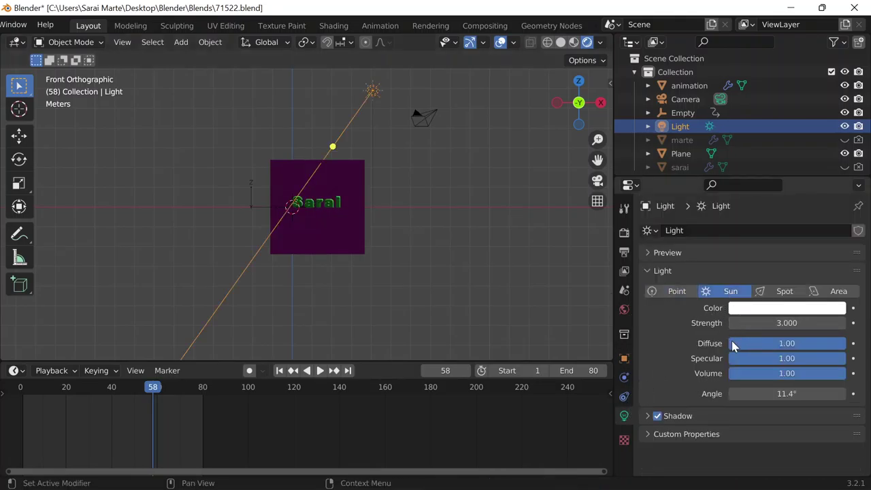
# Move and rotate the sun so it lights the magenta backdrop
pyautogui.moveTo(342, 237); pyautogui.dragTo(386, 273, button='middle')
pyautogui.press('g')
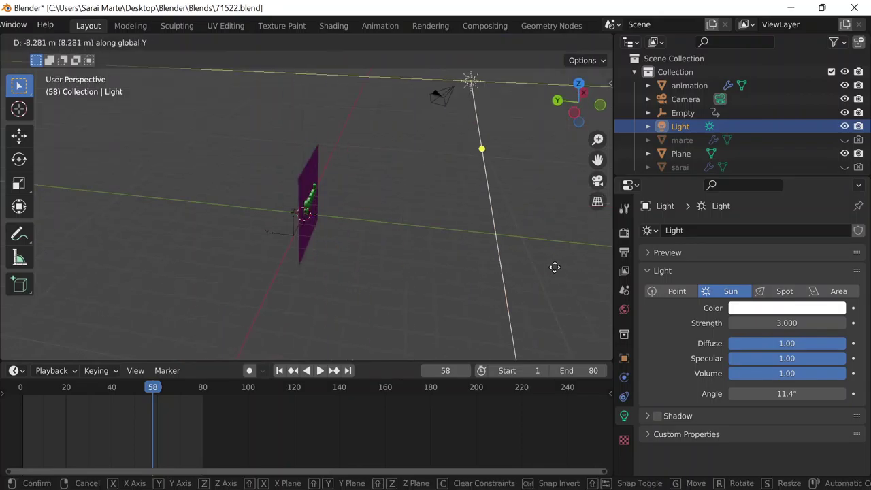
pyautogui.click(554, 273)
pyautogui.press('r')
pyautogui.click(338, 248)
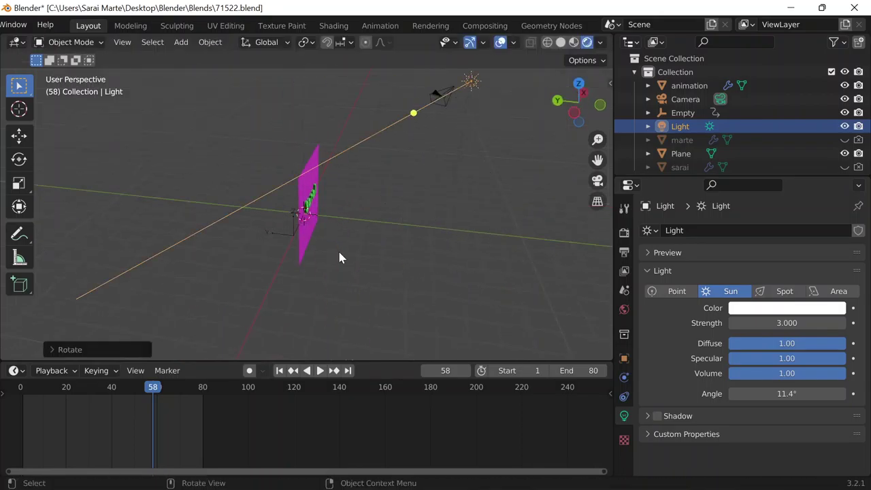
pyautogui.moveTo(337, 249); pyautogui.dragTo(219, 211, button='middle')
pyautogui.scroll(4, 379, 231)
pyautogui.moveTo(509, 244); pyautogui.dragTo(354, 141, button='middle')
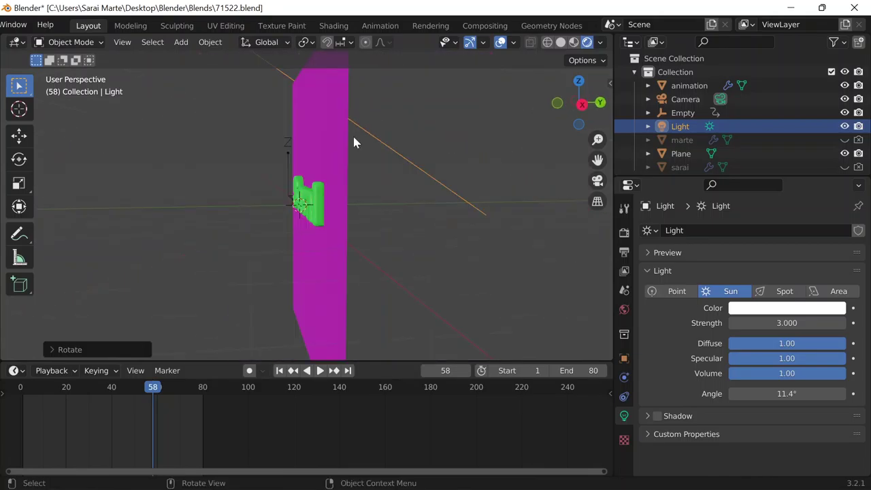
pyautogui.click(341, 140)
# Move the magenta backdrop plane along the Y axis
pyautogui.press('g')
pyautogui.press('x')
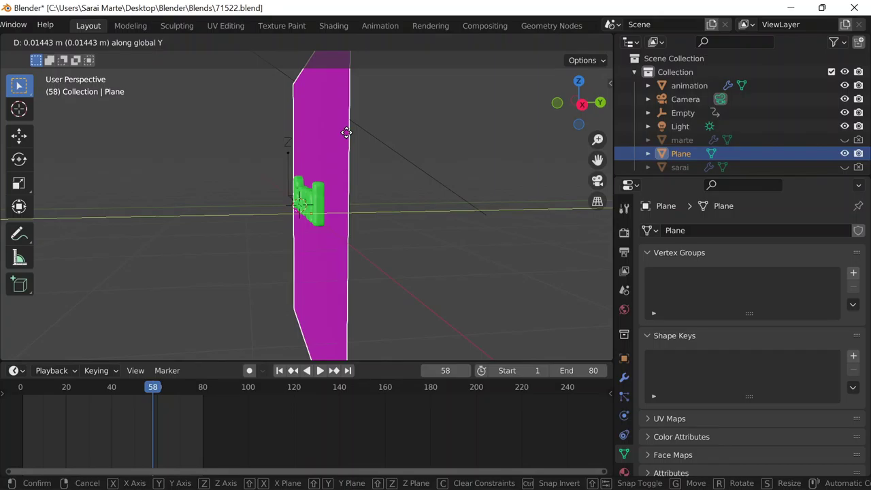
pyautogui.press('y')
pyautogui.click(360, 128)
pyautogui.moveTo(360, 129); pyautogui.dragTo(429, 201, button='middle')
pyautogui.press('g')
pyautogui.press('y')
pyautogui.click(423, 172)
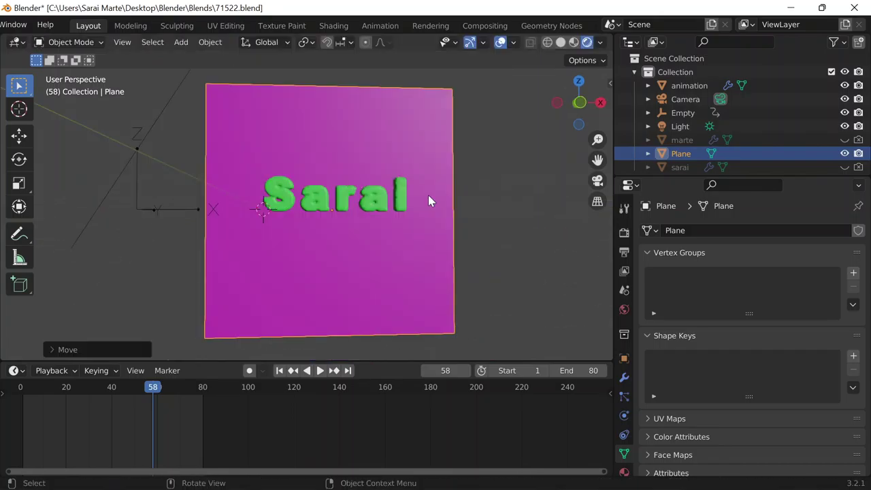
# Check the framing from the front orthographic view and through the scene camera
pyautogui.press('`')
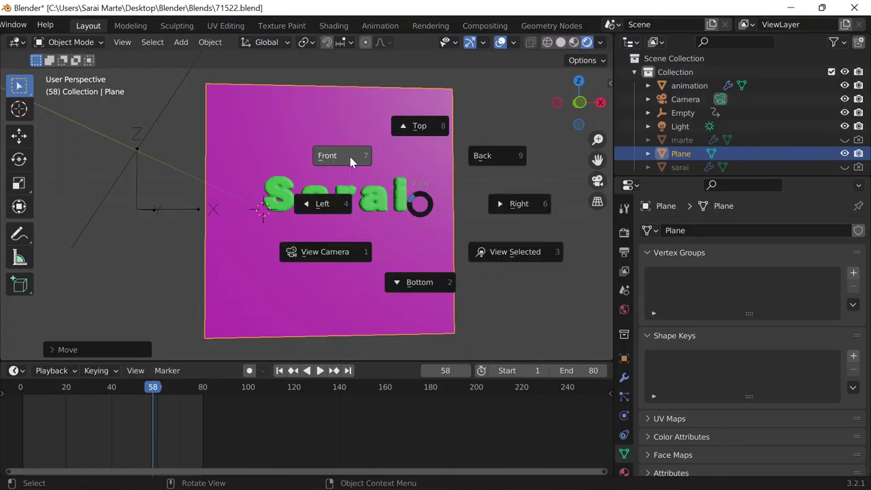
pyautogui.click(350, 157)
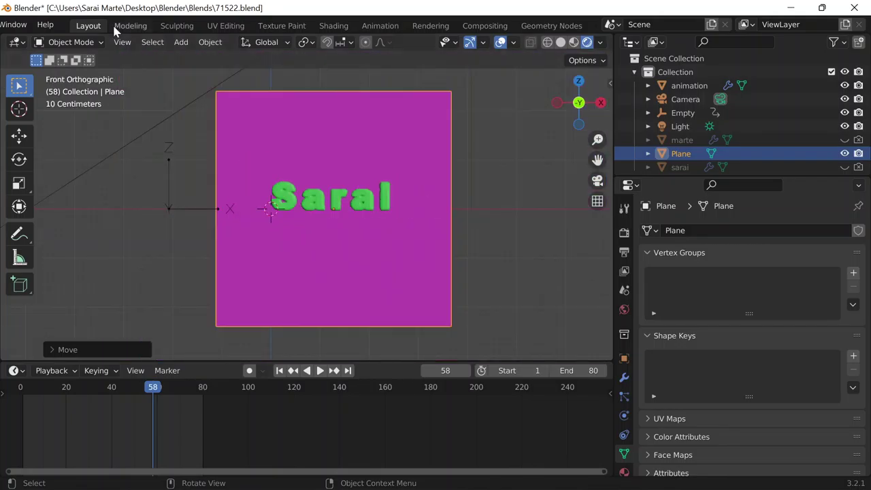
pyautogui.press('KP_0')
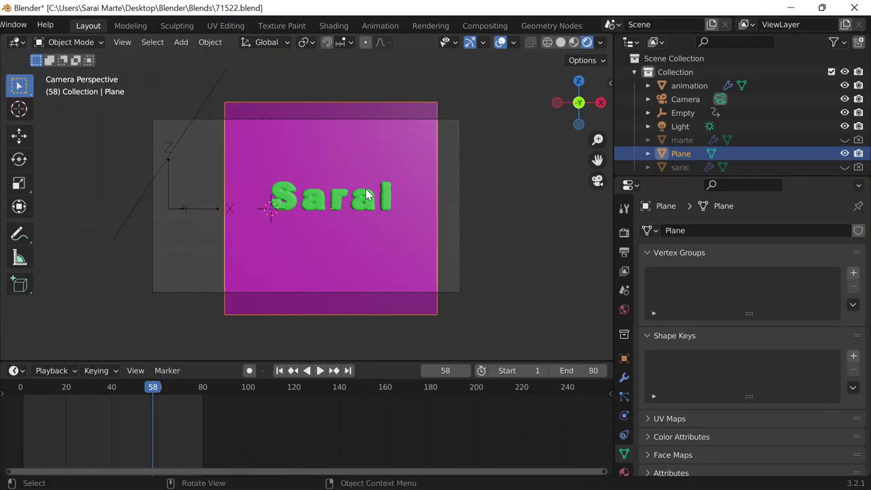
pyautogui.middleClick(446, 131)
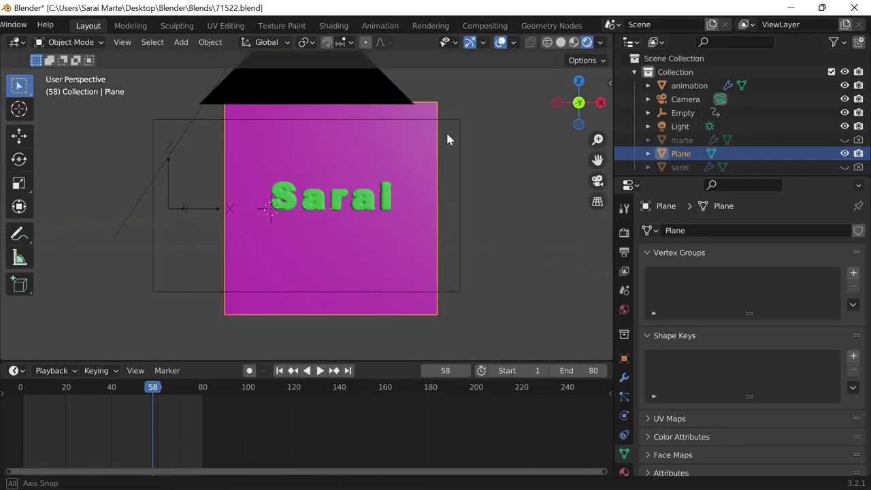
pyautogui.scroll(3, 43, 29)
pyautogui.scroll(2, 42, 27)
# Open Preferences to its Input settings, close it, and show the Eevee render settings
pyautogui.click(44, 25)
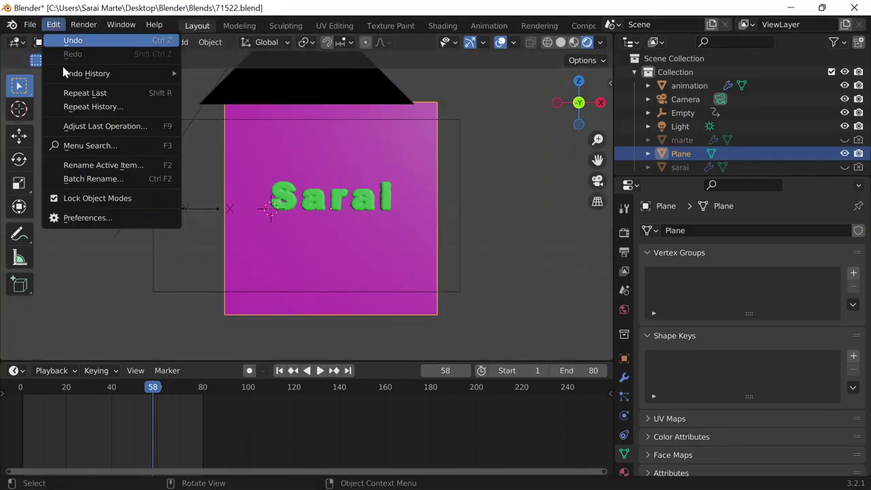
pyautogui.click(97, 219)
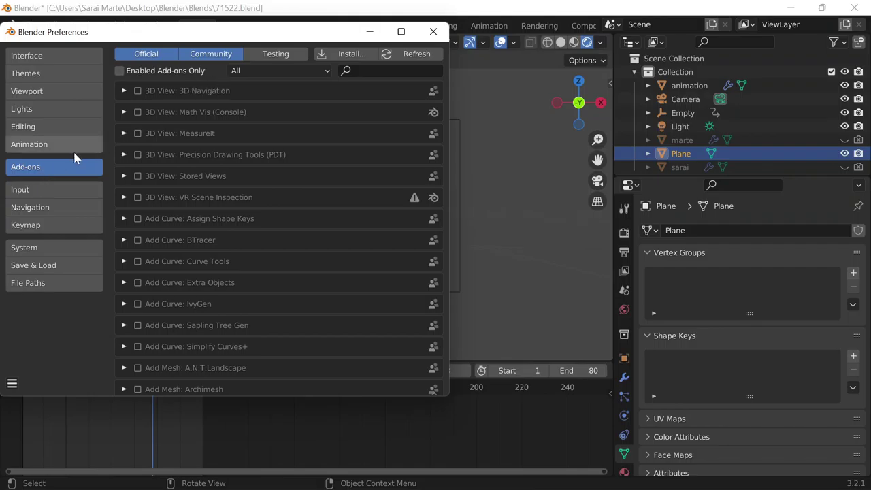
pyautogui.click(64, 189)
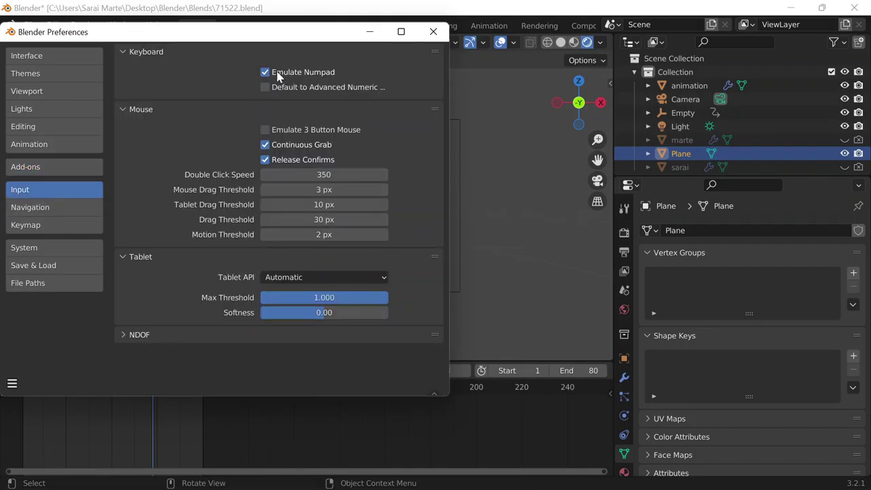
pyautogui.click(433, 31)
pyautogui.click(625, 233)
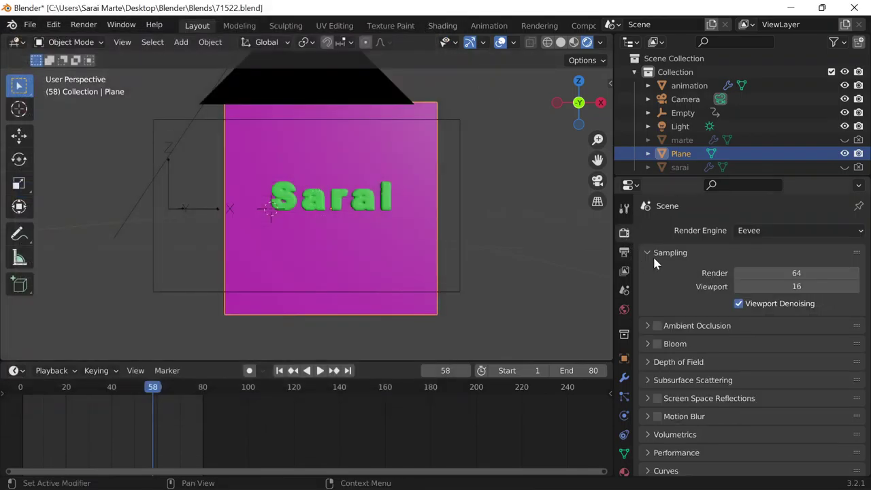
# Review the 1920×1080, 24 fps output settings and stretch the backdrop plane wider
pyautogui.click(624, 251)
pyautogui.scroll(1, 514, 195)
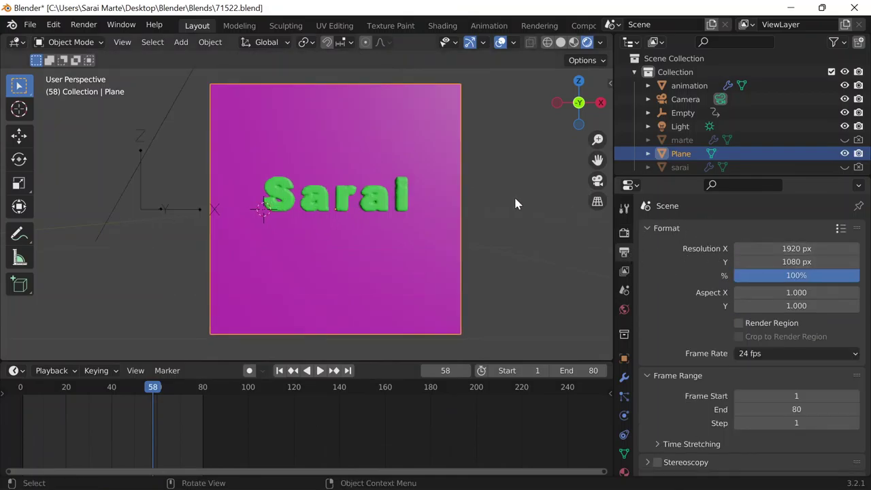
pyautogui.scroll(-3, 514, 195)
pyautogui.press('s')
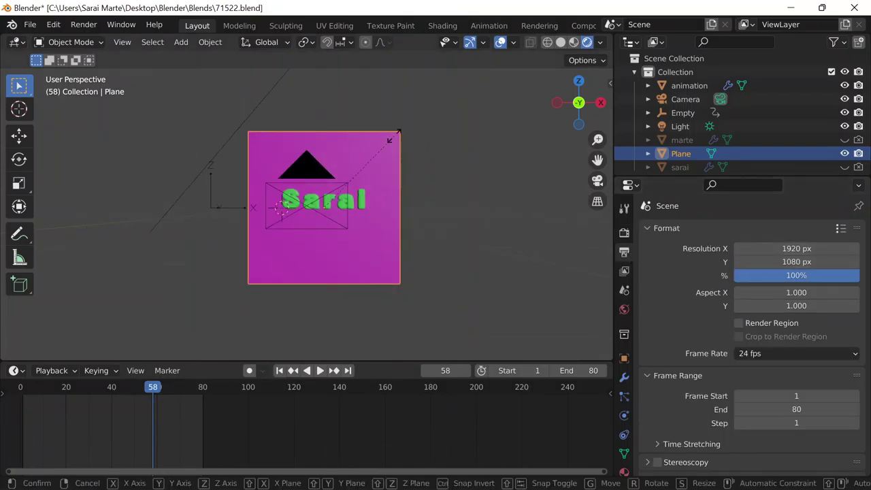
pyautogui.press('y')
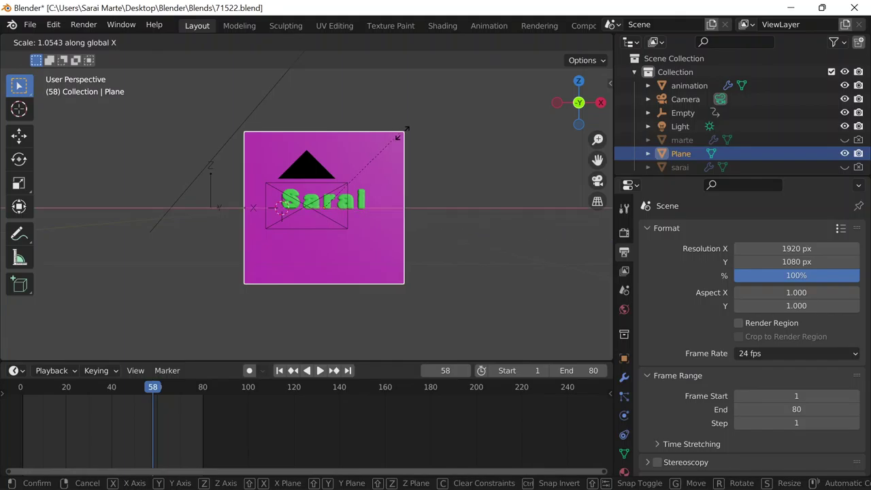
pyautogui.click(498, 148)
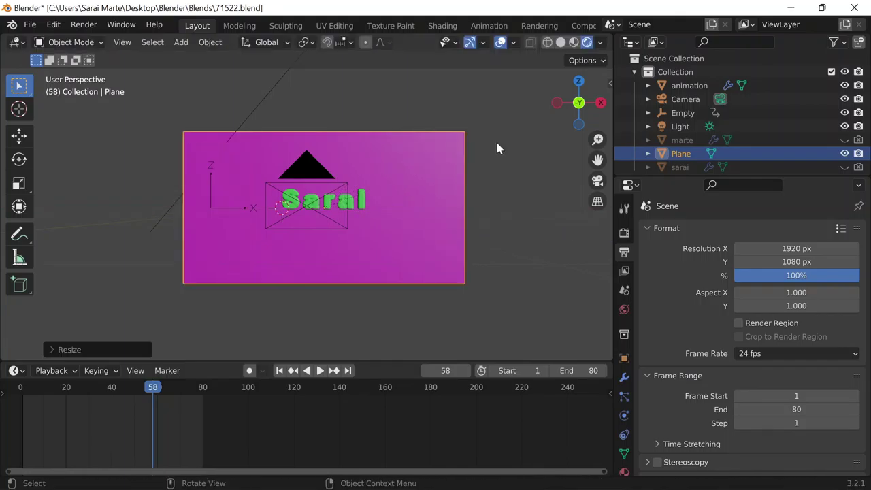
pyautogui.scroll(4, 498, 147)
pyautogui.keyDown('shift'); pyautogui.moveTo(429, 217); pyautogui.dragTo(448, 190, button='middle'); pyautogui.keyUp('shift')
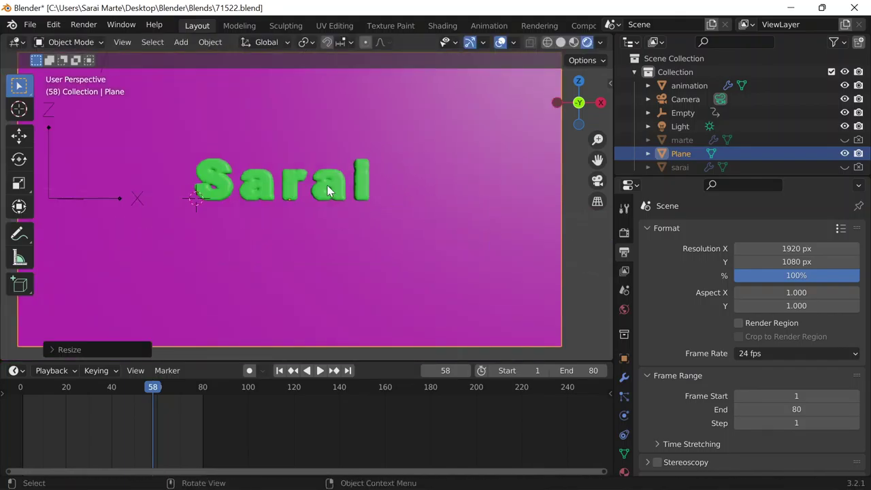
# Select the green text, then the Empty, leaving the Empty where it was
pyautogui.click(327, 195)
pyautogui.click(117, 201)
pyautogui.press('g')
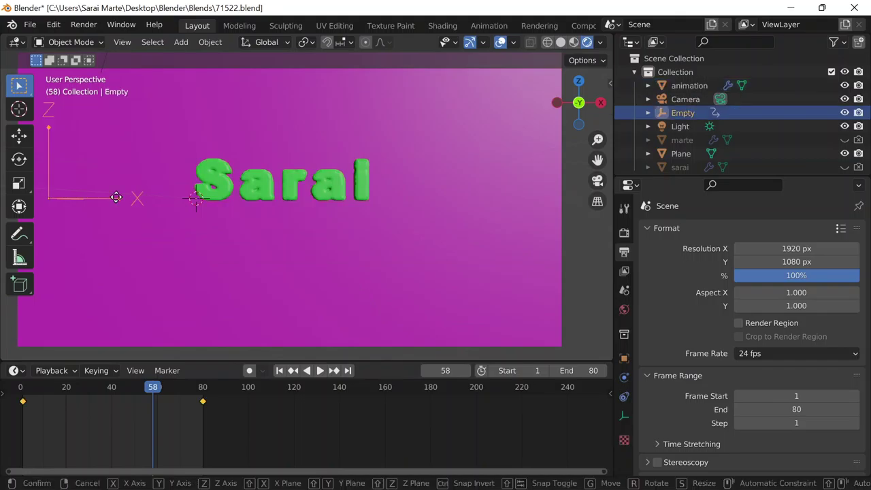
pyautogui.click(114, 197)
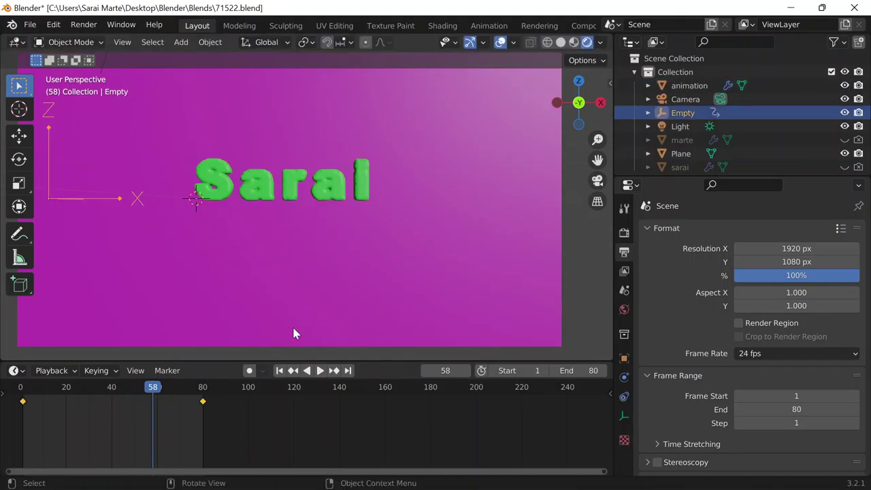
# Play and scrub the Saral-to-Marte morph, stopping back near its opening frame
pyautogui.press('space')
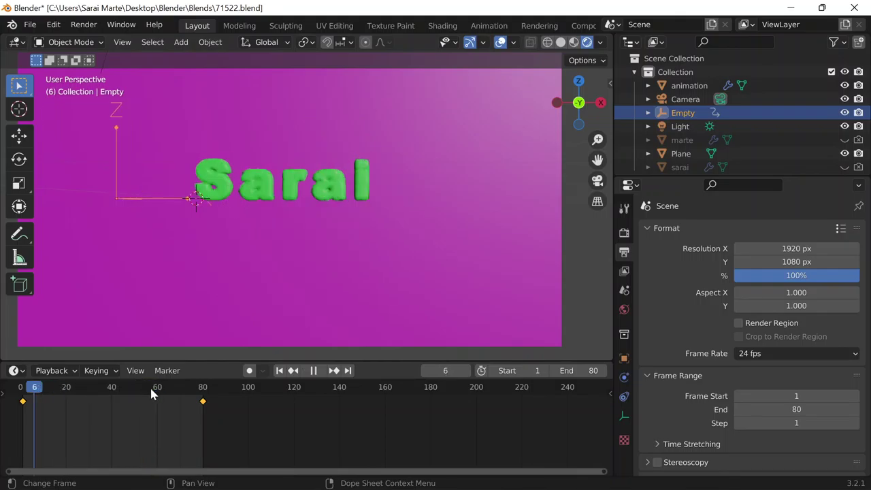
pyautogui.click(179, 395)
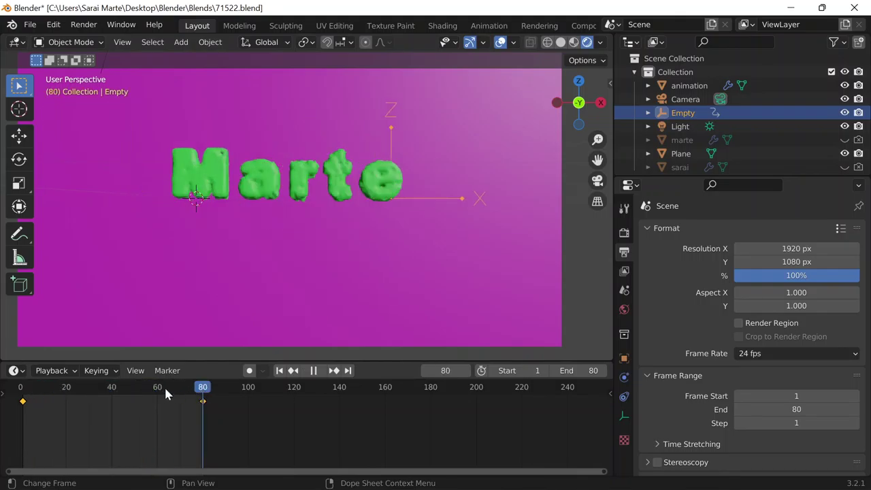
pyautogui.moveTo(46, 384); pyautogui.dragTo(24, 403)
pyautogui.scroll(2, 226, 247)
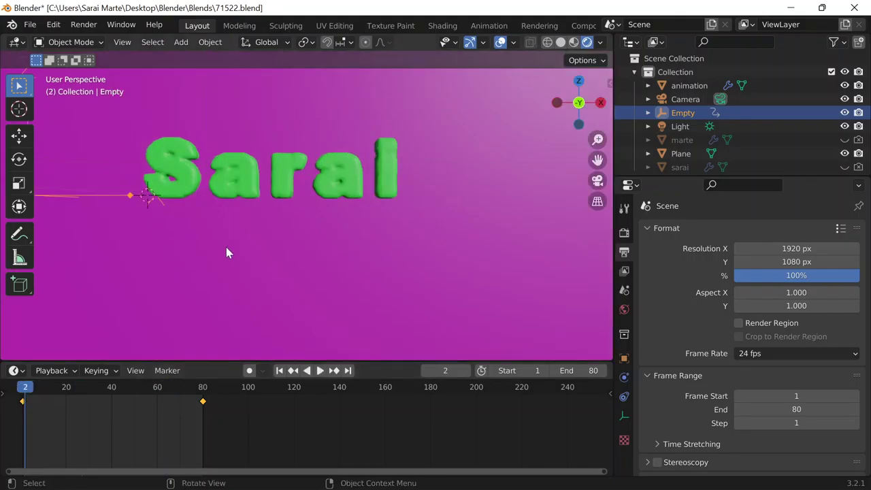
pyautogui.click(243, 173)
pyautogui.scroll(-5, 281, 209)
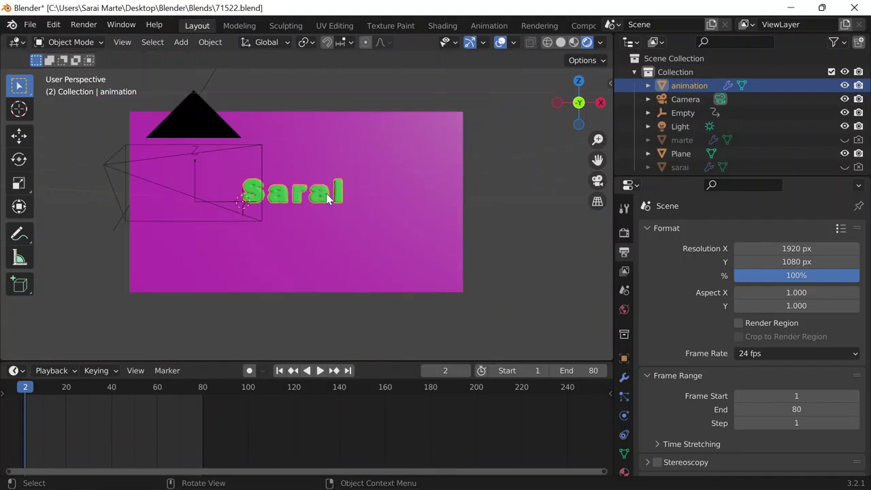
# Go to front view, then view through the camera to check the green Saral framing
pyautogui.press('`')
pyautogui.click(271, 147)
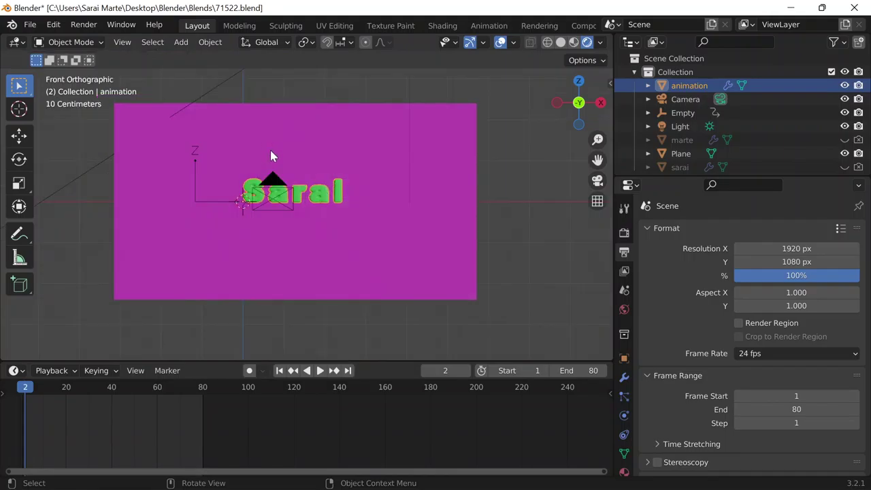
pyautogui.scroll(3, 417, 213)
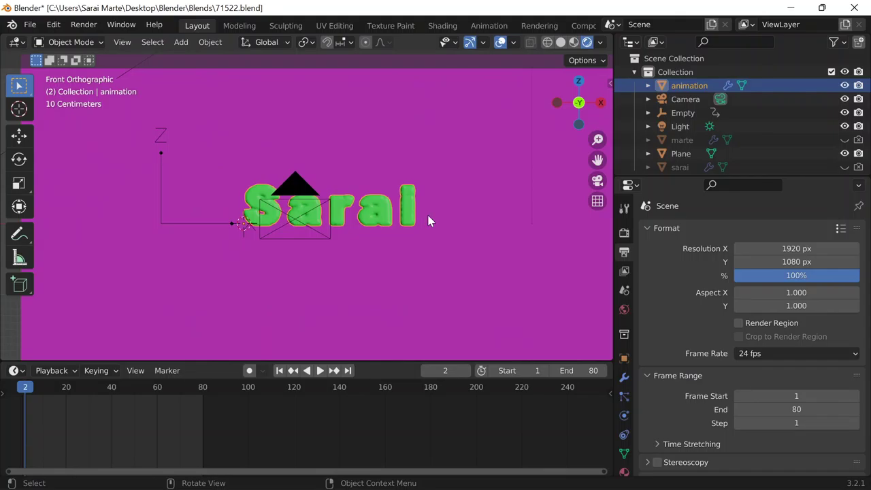
pyautogui.press('KP_0')
pyautogui.moveTo(456, 214)
pyautogui.mouseDown(button='middle')
pyautogui.moveTo(483, 207)
pyautogui.moveTo(452, 211)
pyautogui.mouseUp(button='middle')
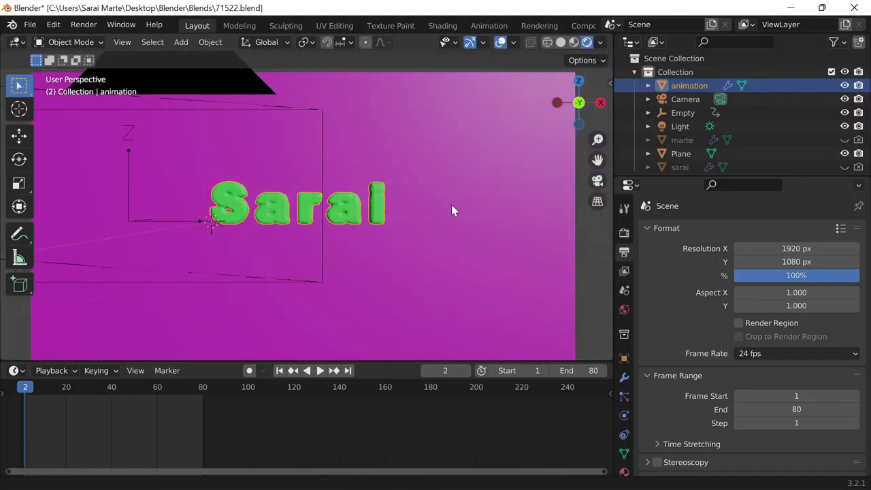
pyautogui.press('KP_0')
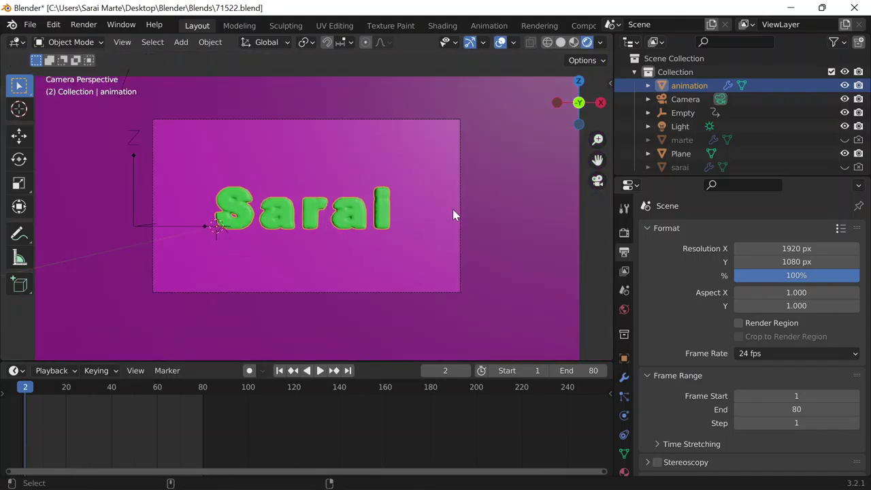
pyautogui.press('KP_0')
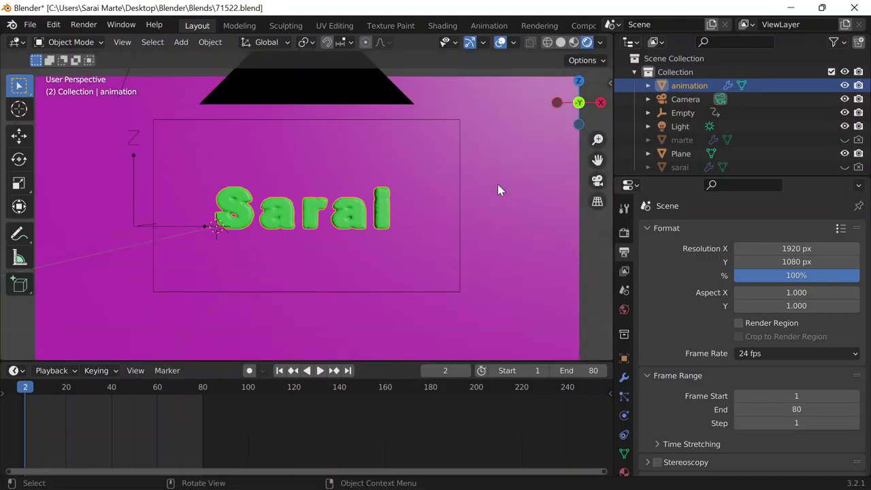
pyautogui.press('KP_0')
pyautogui.scroll(2, 492, 196)
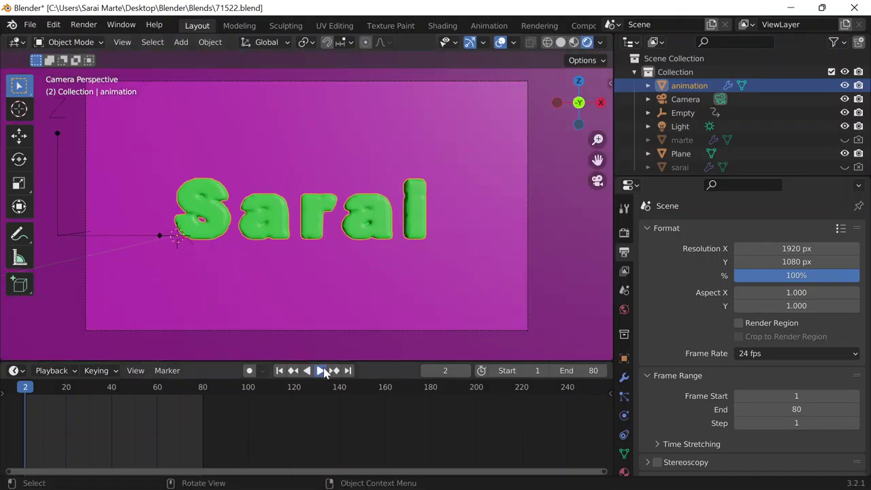
# Play the morph through the camera to frame 29, briefly orbiting out to inspect the splash
pyautogui.click(321, 370)
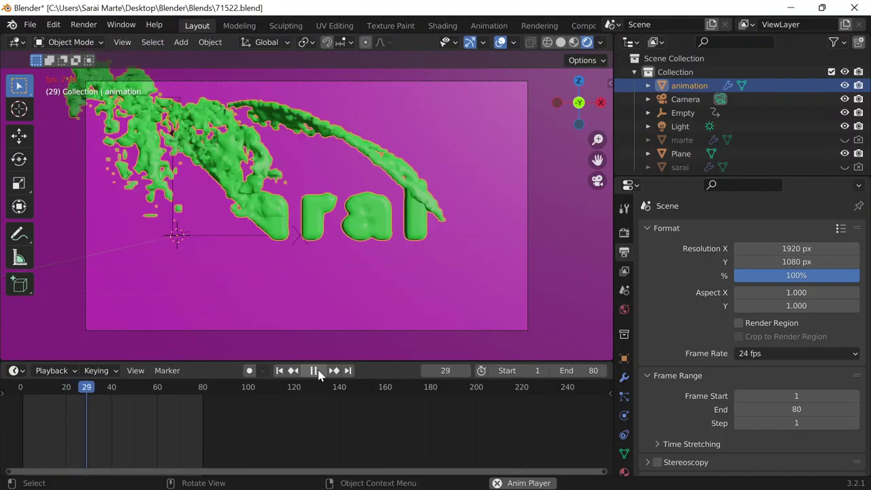
pyautogui.click(315, 371)
pyautogui.scroll(-2, 333, 290)
pyautogui.moveTo(333, 290); pyautogui.dragTo(369, 246, button='middle')
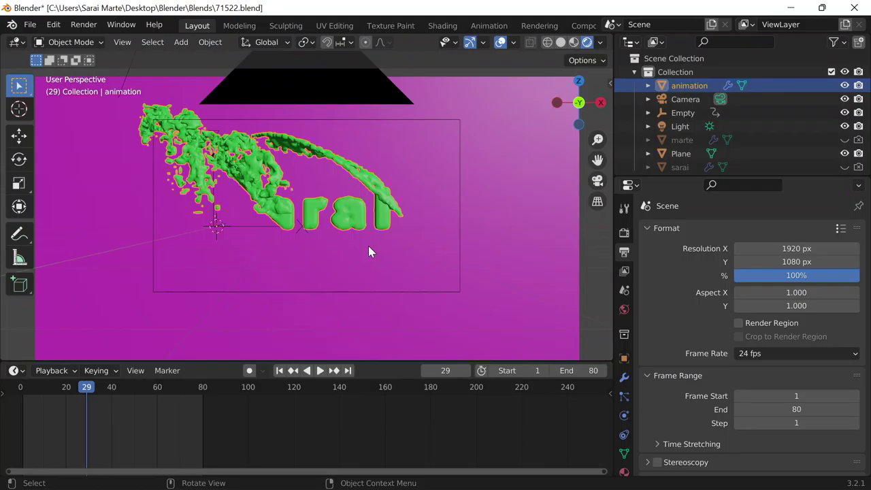
pyautogui.scroll(-3, 368, 247)
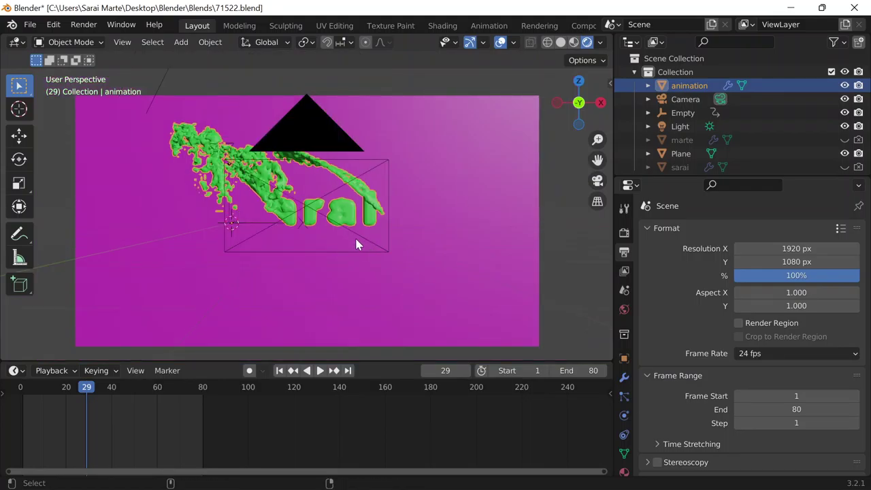
pyautogui.press('KP_0')
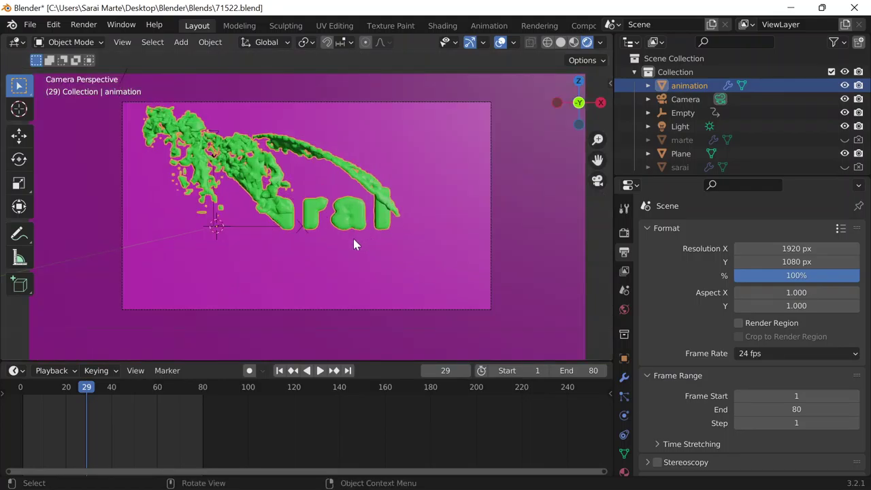
# Resume playback, stop at frame 60 with Marte formed, and save 71522.blend
pyautogui.click(320, 371)
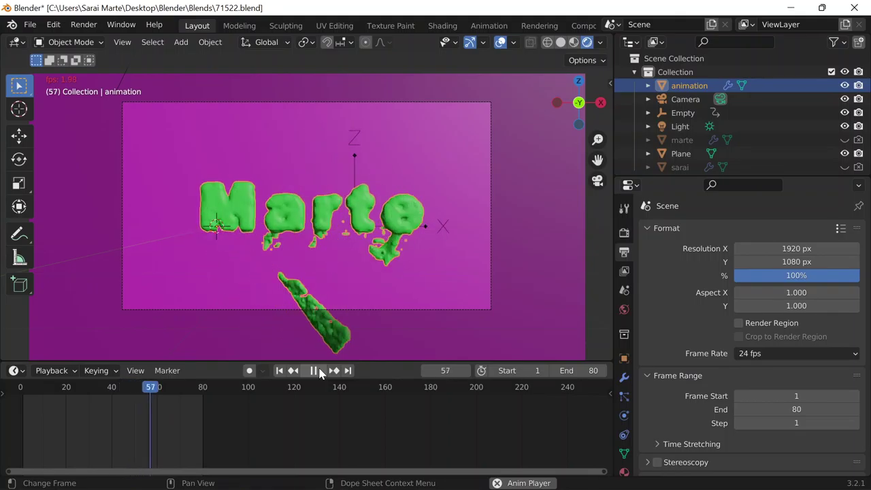
pyautogui.click(314, 371)
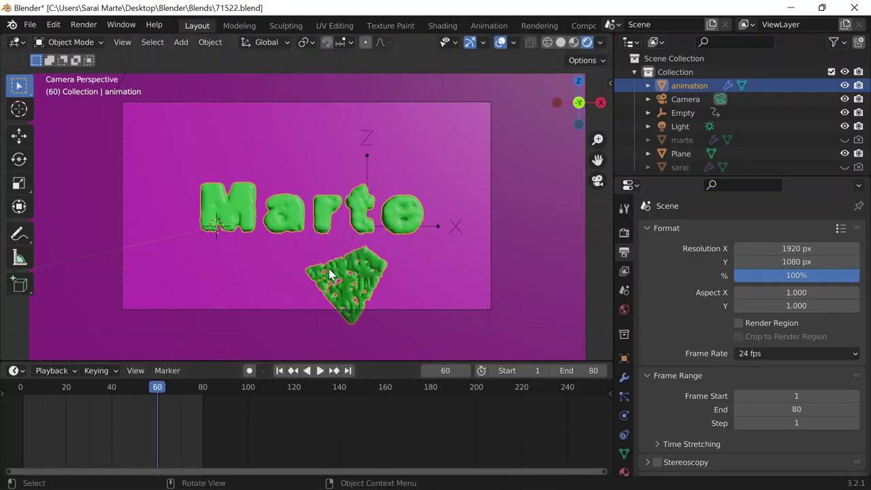
pyautogui.hotkey('ctrl', 's')
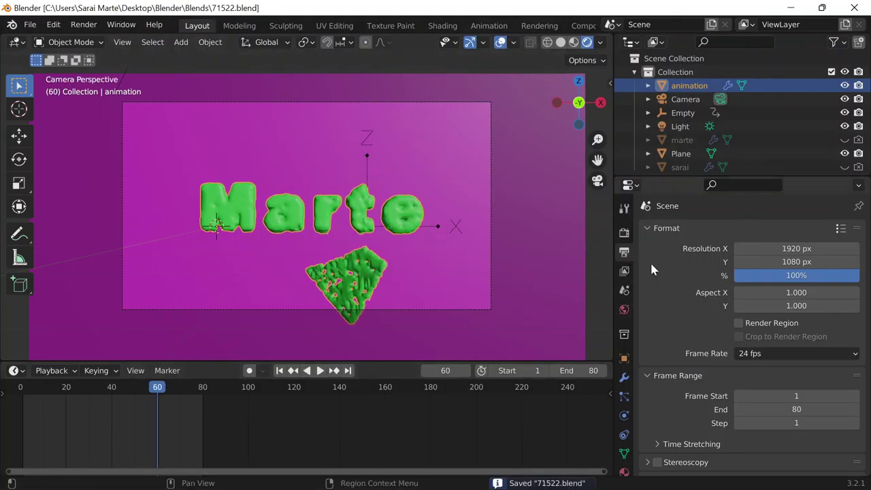
pyautogui.scroll(-8, 698, 282)
# Browse the output path to Desktop\Blender\Animations and create a new folder there
pyautogui.click(853, 302)
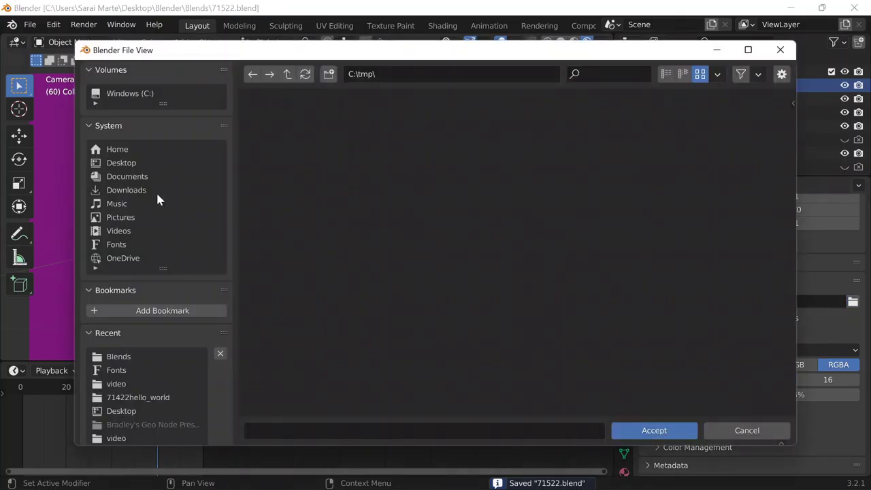
pyautogui.click(139, 163)
pyautogui.doubleClick(330, 138)
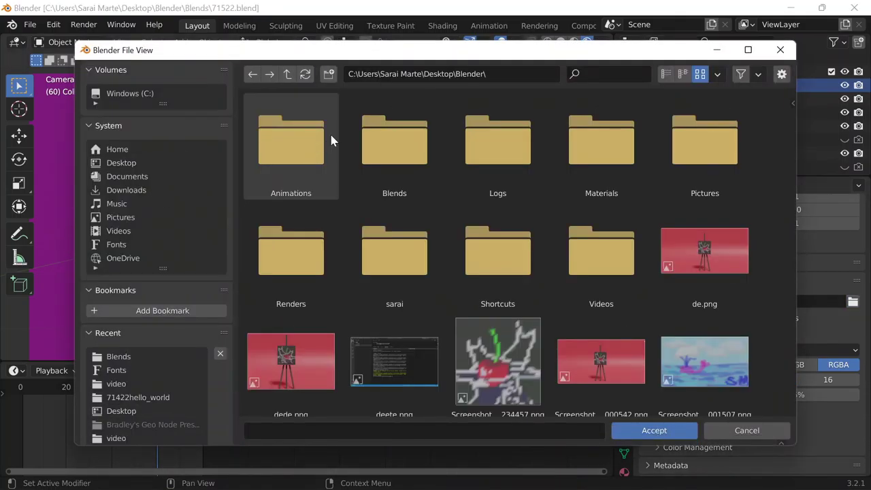
pyautogui.doubleClick(332, 139)
pyautogui.click(329, 74)
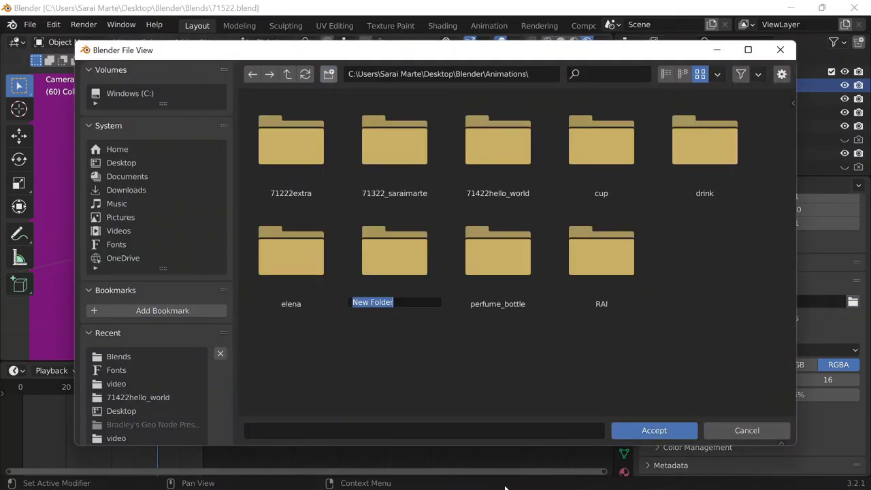
pyautogui.write('71522saraimartegreen')
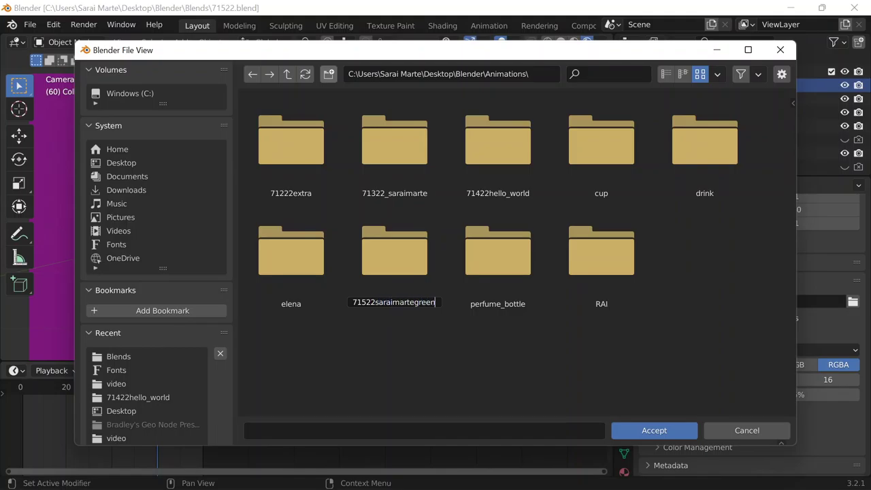
pyautogui.press('Return')
# Set the new 71522saraimartegreen folder as the render output location
pyautogui.doubleClick(397, 276)
pyautogui.click(253, 73)
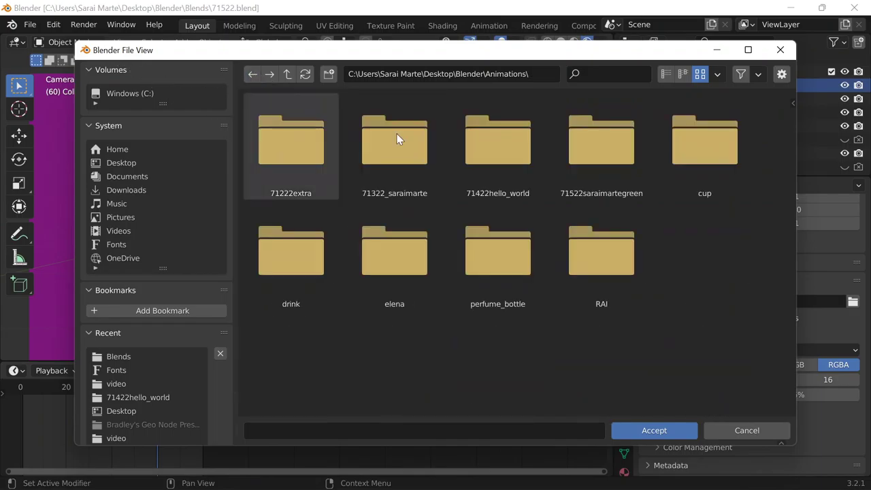
pyautogui.doubleClick(486, 172)
pyautogui.click(253, 73)
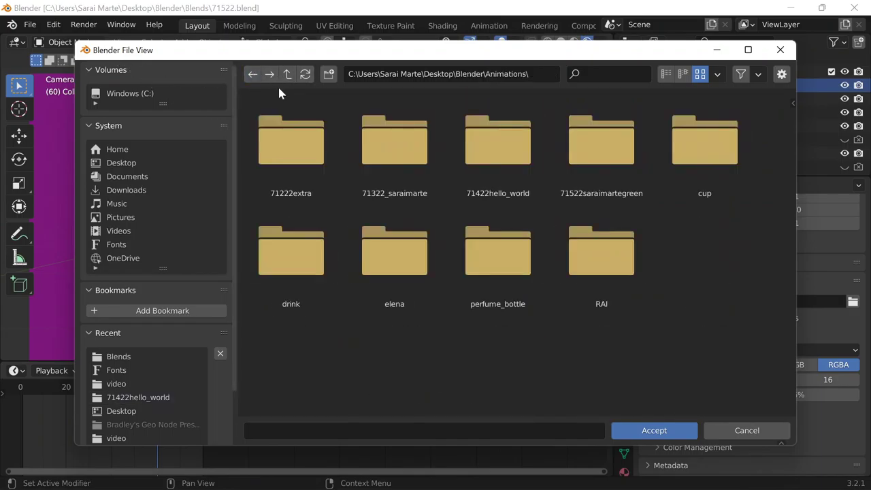
pyautogui.doubleClick(607, 188)
pyautogui.click(664, 434)
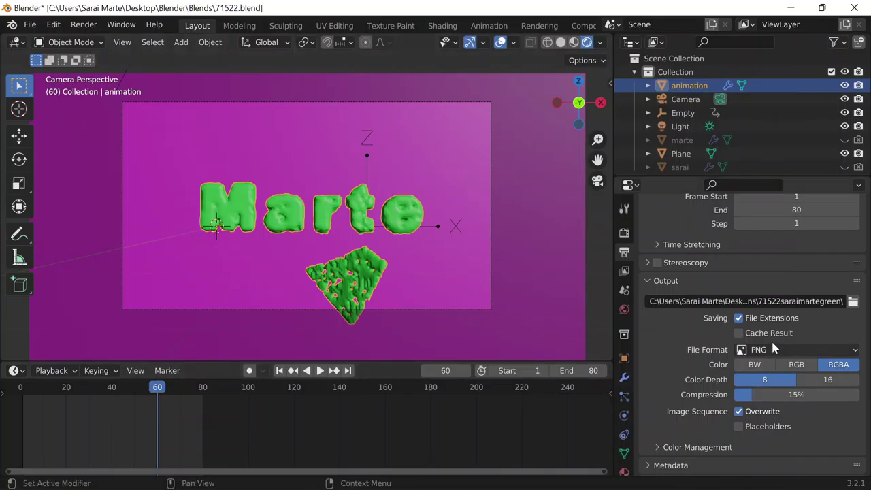
# Confirm PNG as the output file format and save the project
pyautogui.scroll(-1, 773, 343)
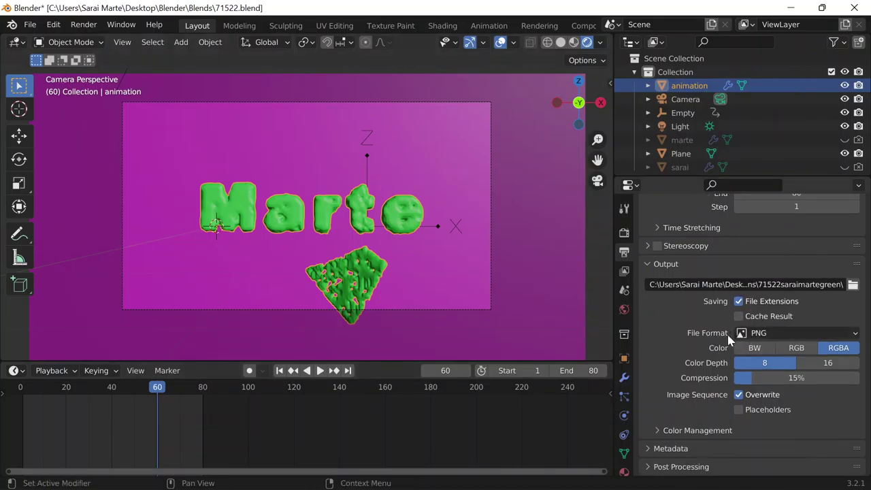
pyautogui.click(755, 333)
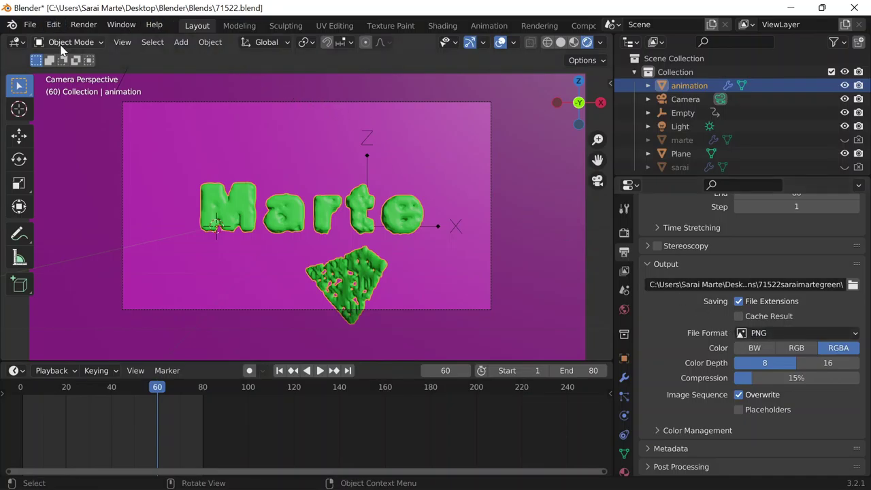
pyautogui.hotkey('ctrl', 's')
# Render frames 1–80 as PNG images and bring up File Explorer
pyautogui.click(83, 25)
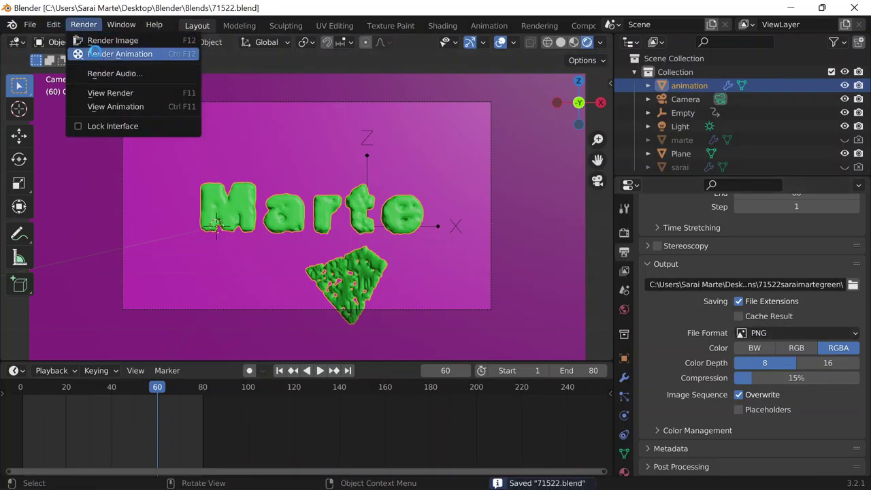
pyautogui.click(95, 53)
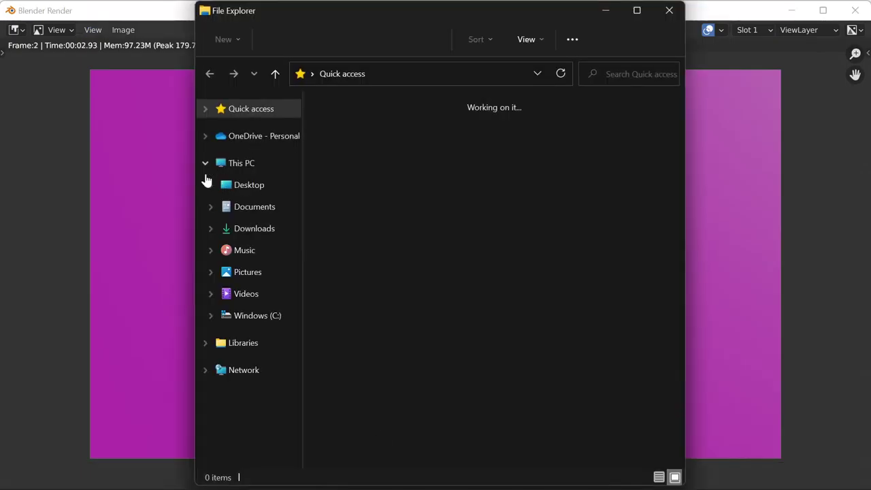
pyautogui.click(248, 188)
pyautogui.click(249, 187)
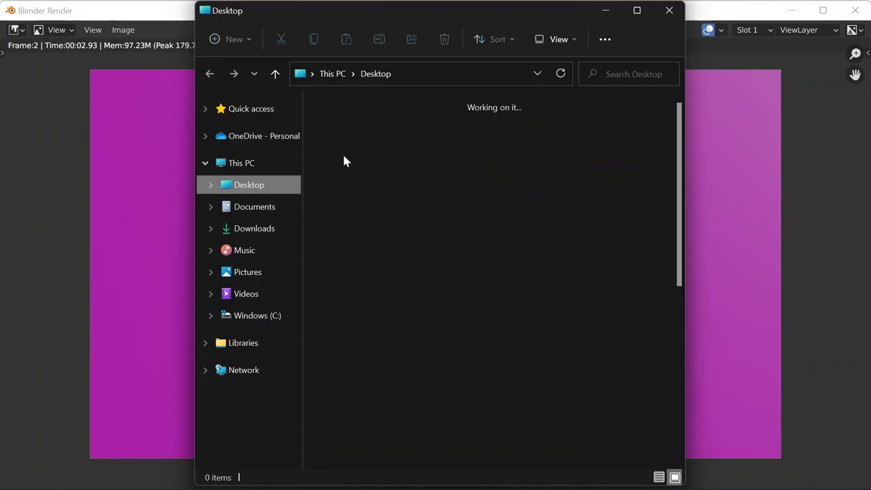
pyautogui.click(342, 152)
pyautogui.doubleClick(342, 154)
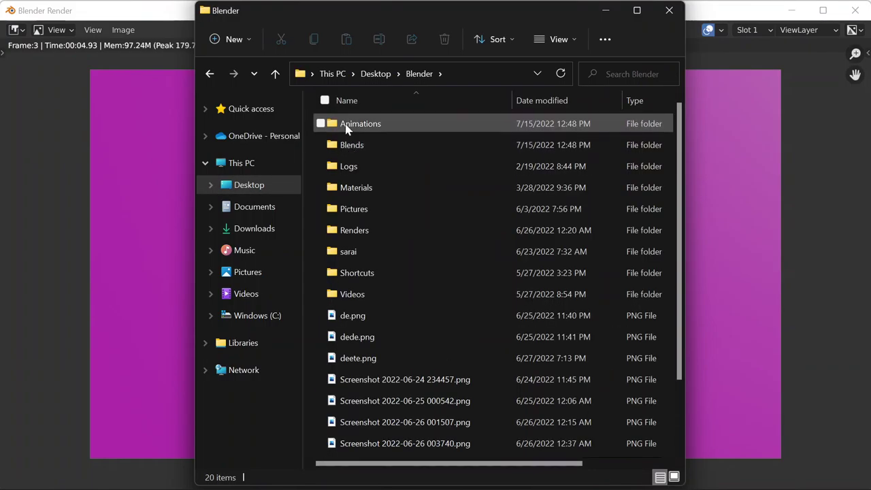
pyautogui.doubleClick(347, 122)
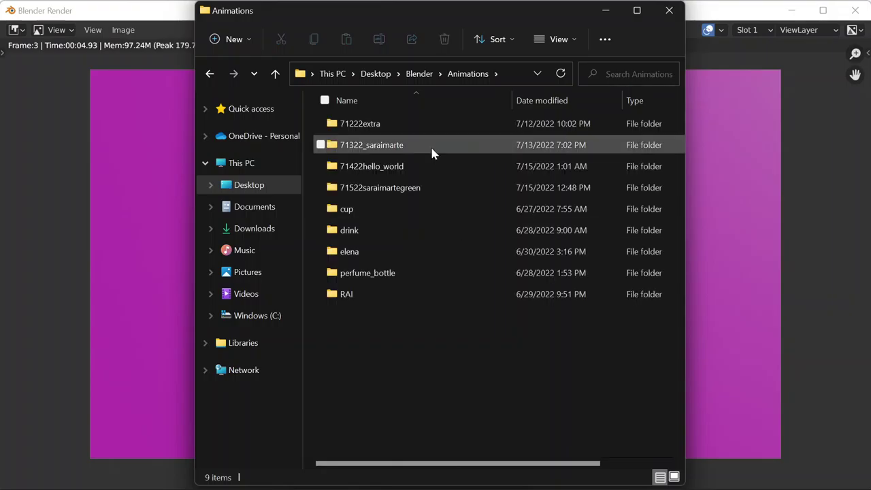
pyautogui.doubleClick(432, 149)
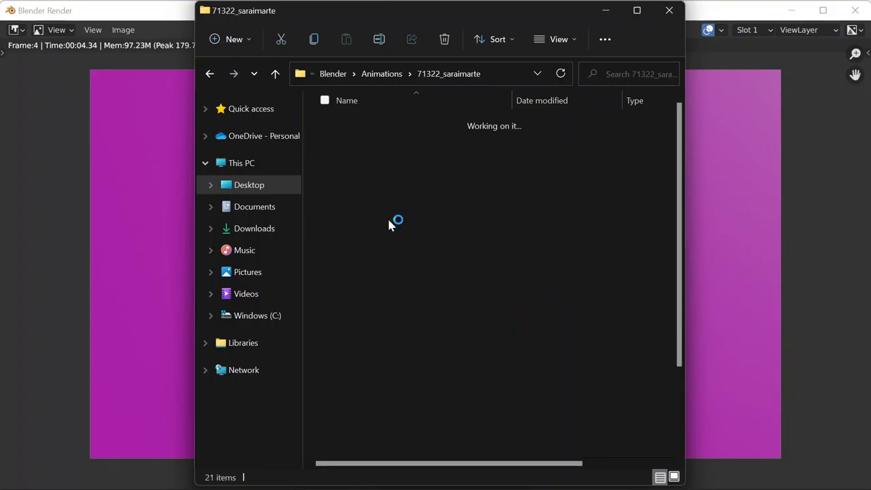
pyautogui.hotkey('alt', 'Left')
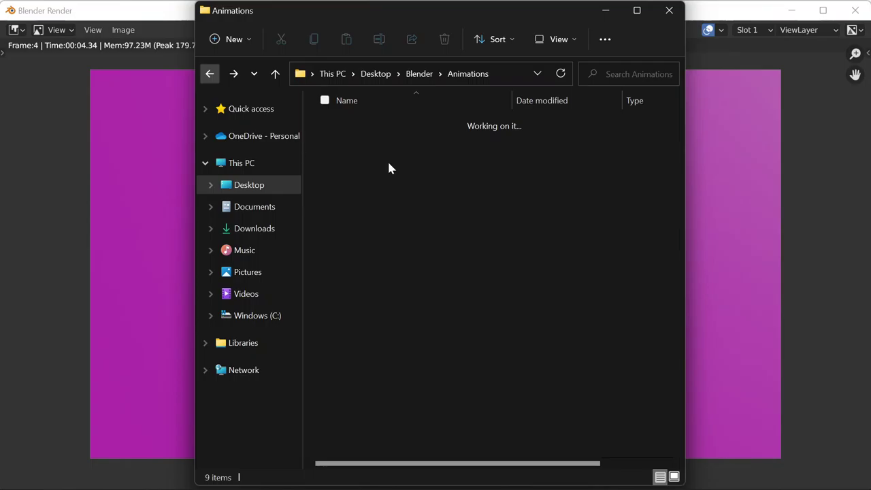
pyautogui.click(381, 194)
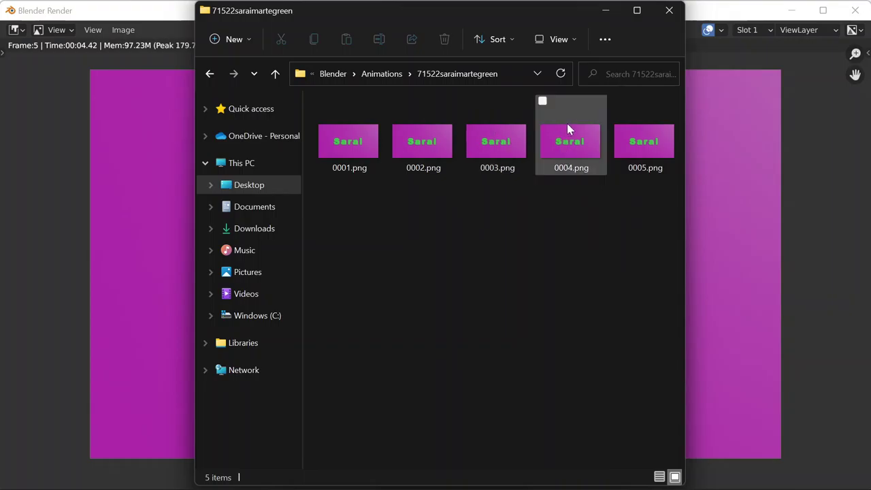
# Maximize the folder to check the 80 PNG frames, then close Explorer and the render window
pyautogui.click(638, 11)
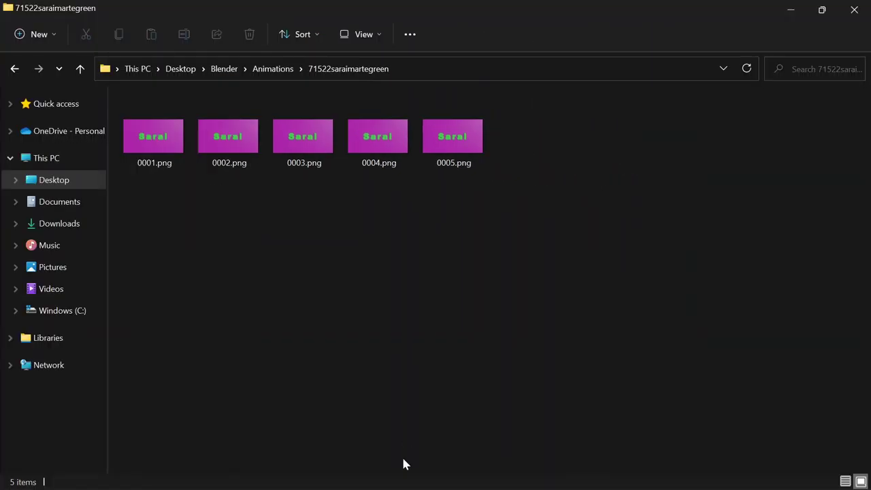
pyautogui.click(420, 478)
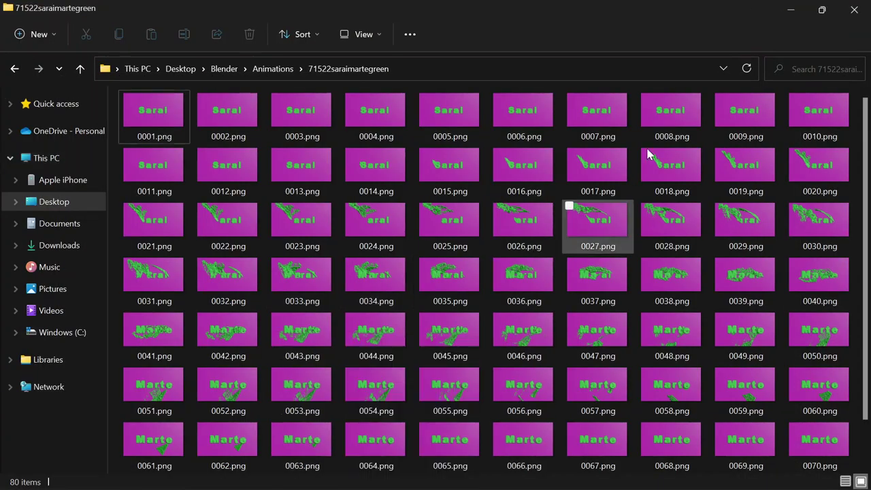
pyautogui.scroll(2, 406, 211)
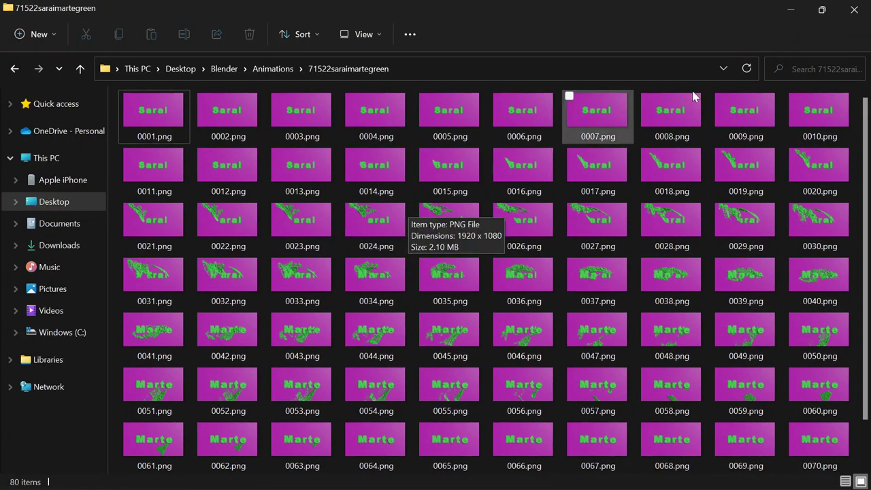
pyautogui.click(854, 9)
pyautogui.click(856, 9)
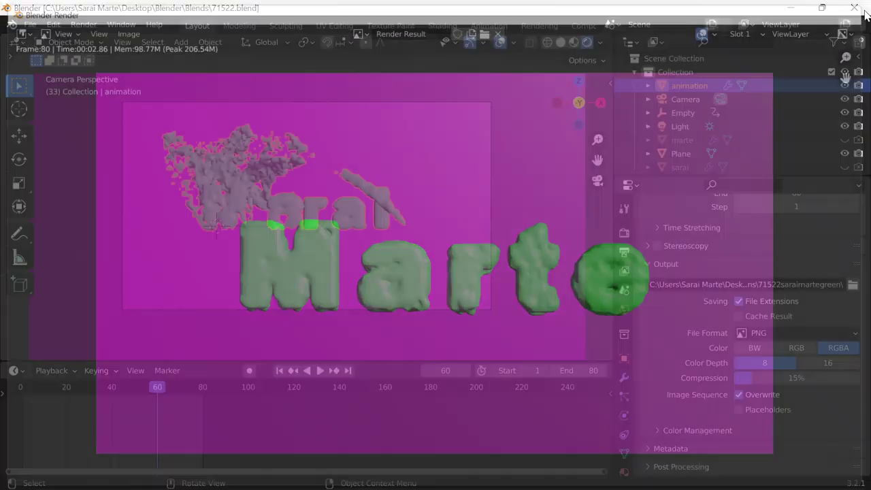
# Add a Video Editing workspace and move the playhead to an earlier frame
pyautogui.scroll(-6, 505, 30)
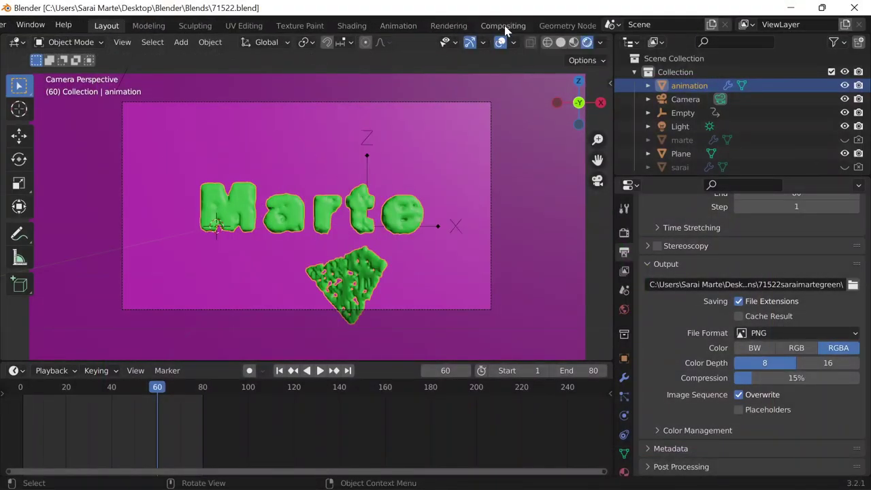
pyautogui.click(582, 25)
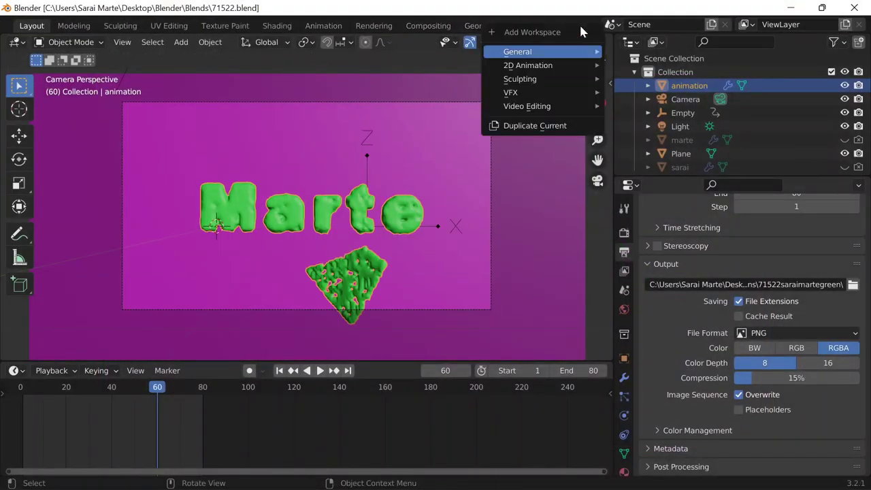
pyautogui.moveTo(529, 106)
pyautogui.click(637, 120)
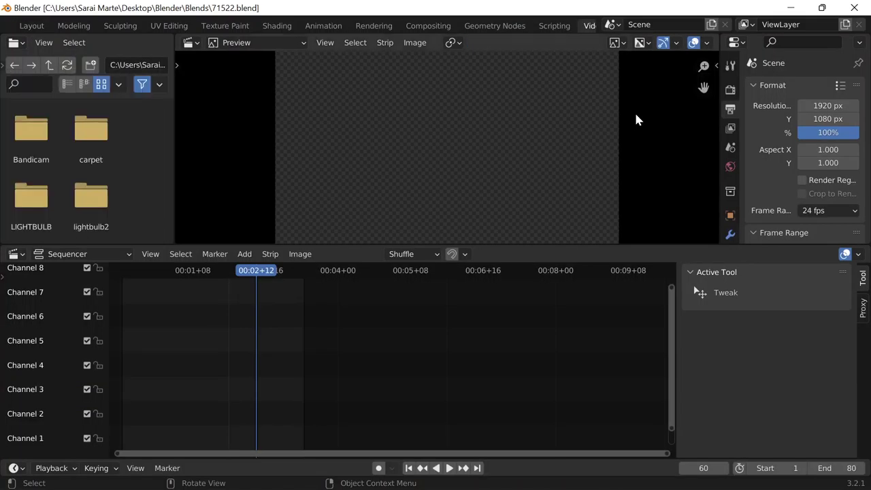
pyautogui.click(179, 274)
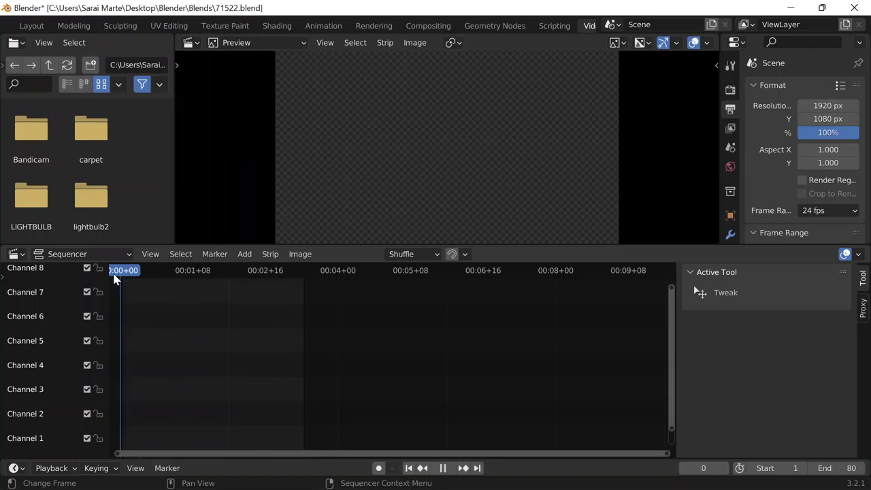
pyautogui.click(245, 254)
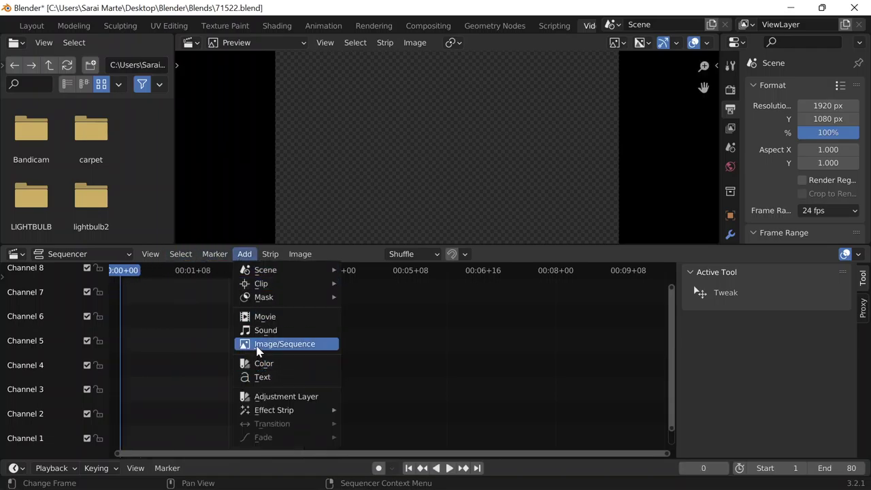
pyautogui.click(261, 344)
pyautogui.click(123, 163)
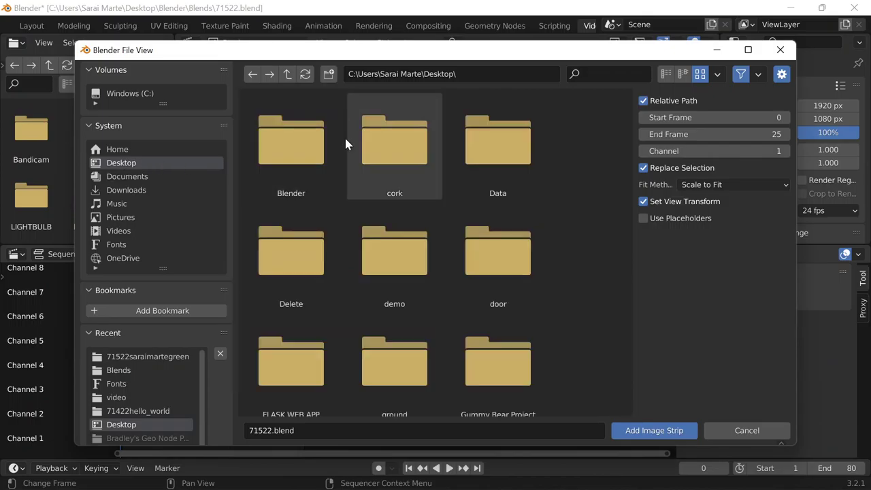
pyautogui.doubleClick(311, 146)
pyautogui.doubleClick(309, 167)
pyautogui.scroll(-1, 429, 286)
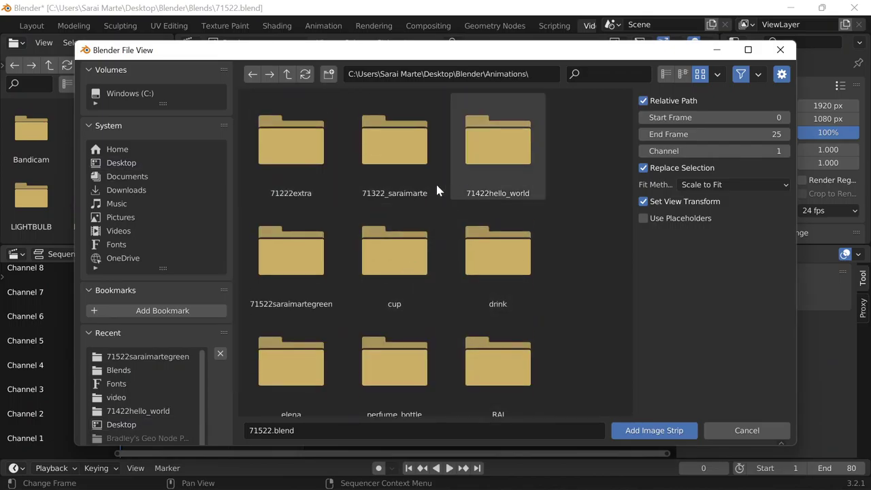
pyautogui.doubleClick(286, 245)
# Select all frames 0001.png to 0080.png and add them as an image strip on channel 1
pyautogui.click(299, 146)
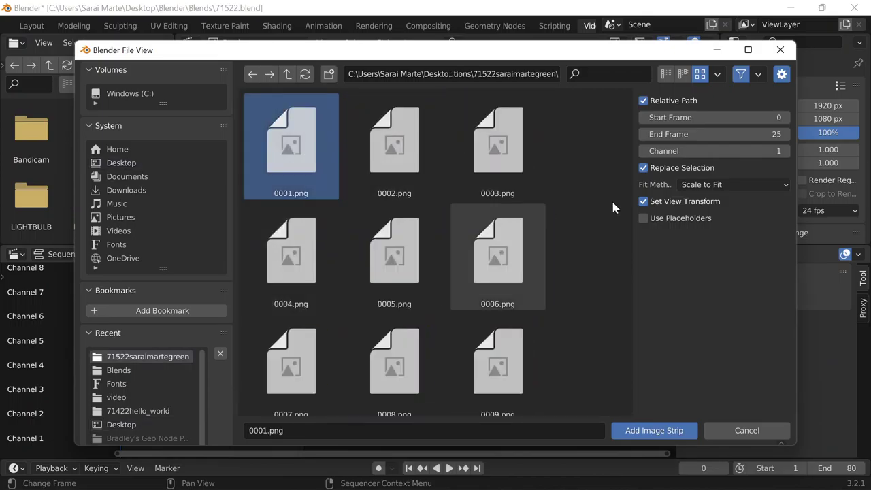
pyautogui.moveTo(630, 114); pyautogui.dragTo(607, 412)
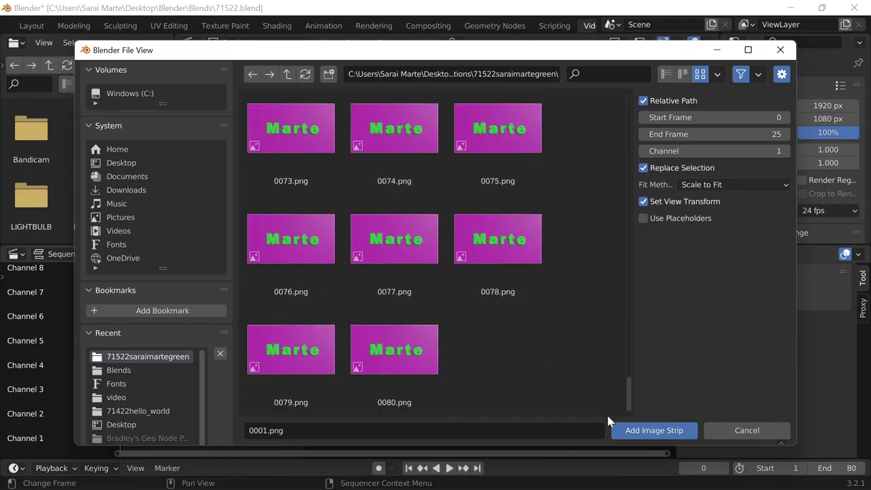
pyautogui.click(406, 350)
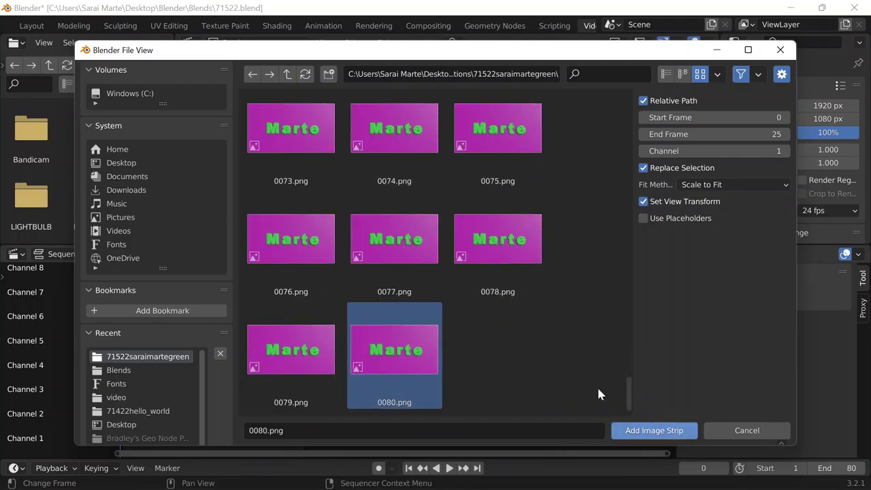
pyautogui.scroll(15, 535, 318)
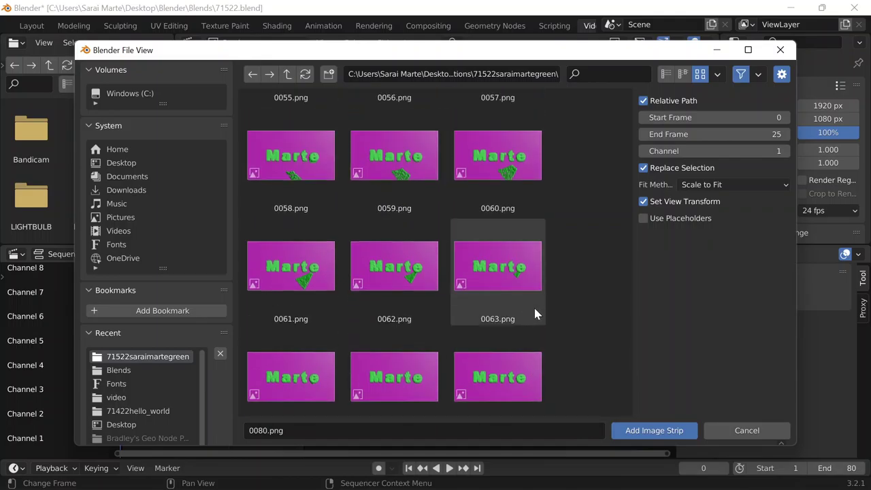
pyautogui.scroll(15, 534, 312)
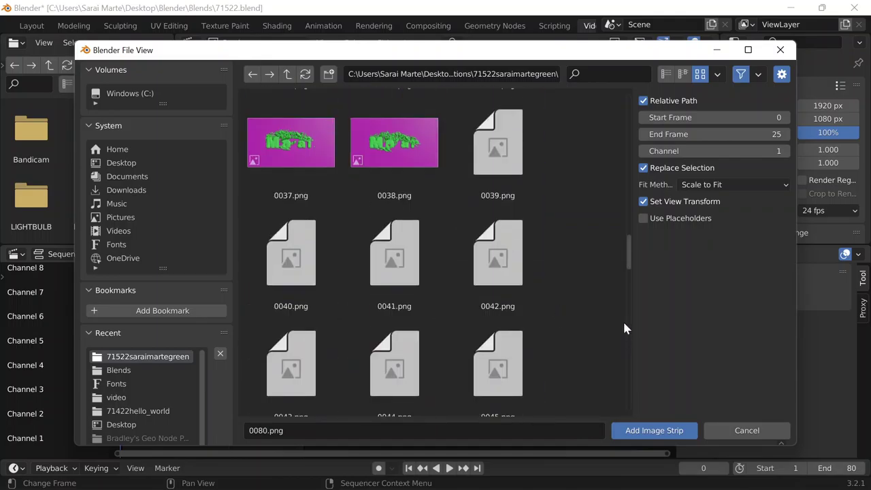
pyautogui.moveTo(631, 247); pyautogui.dragTo(631, 102)
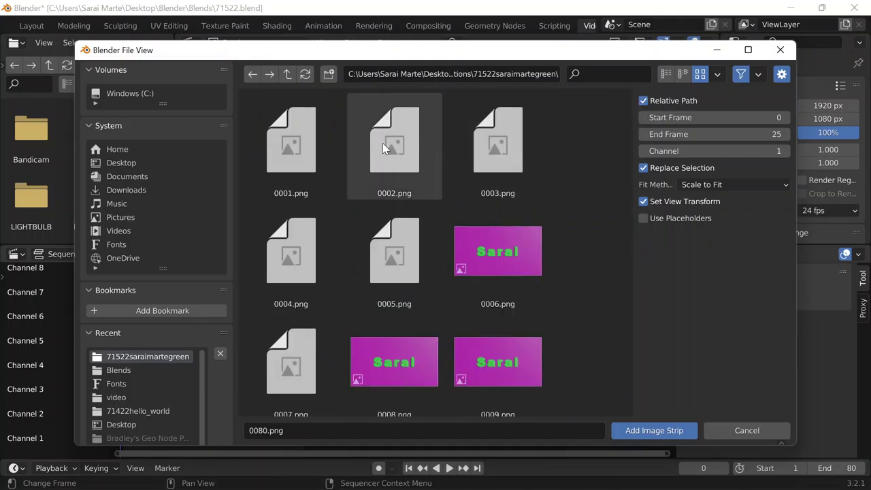
pyautogui.keyDown('shift'); pyautogui.click(314, 150); pyautogui.keyUp('shift')
pyautogui.click(645, 431)
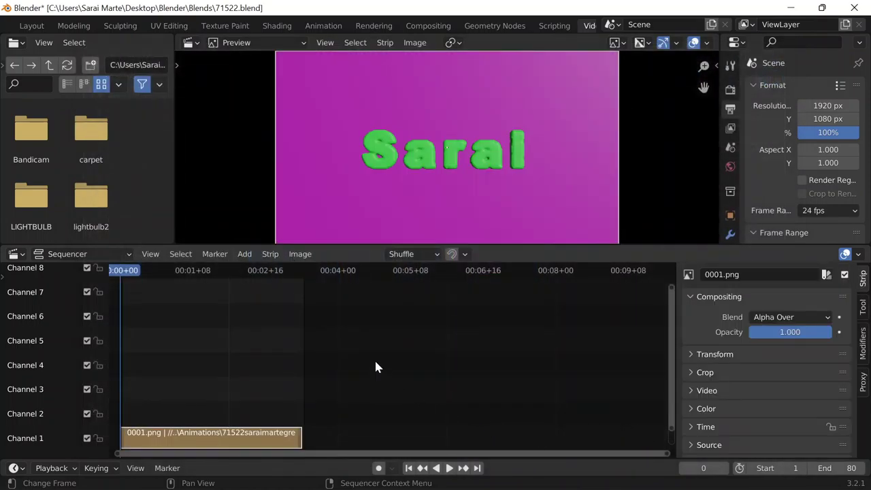
# Widen the properties panel and browse the output path to Animations > 71522saraimartegreen
pyautogui.moveTo(709, 65)
pyautogui.mouseDown()
pyautogui.moveTo(571, 77)
pyautogui.moveTo(712, 77)
pyautogui.mouseUp()
pyautogui.moveTo(720, 48); pyautogui.dragTo(622, 75)
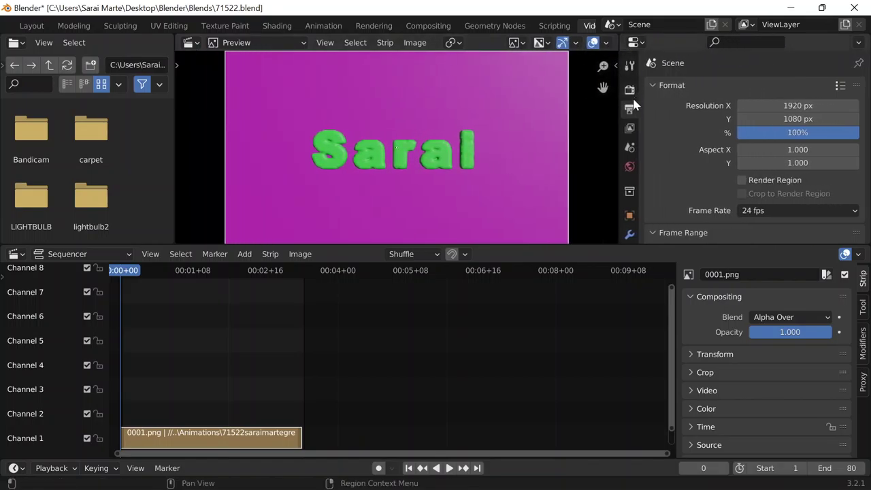
pyautogui.scroll(-6, 717, 158)
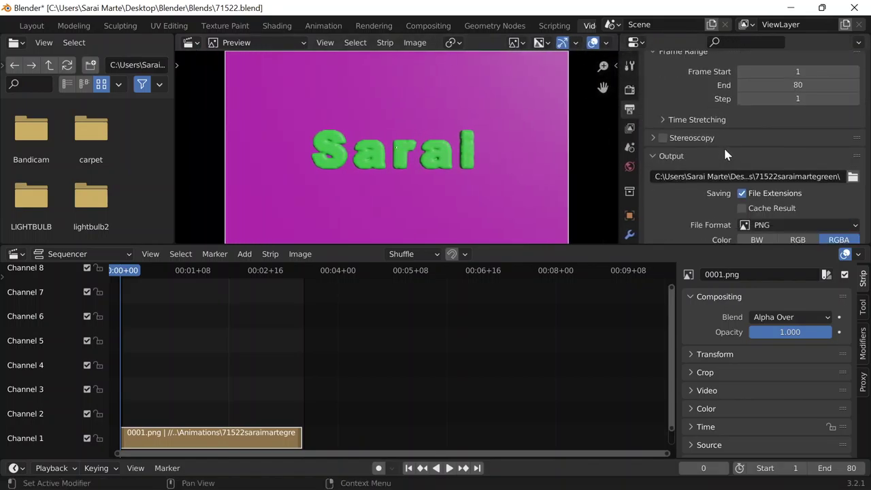
pyautogui.click(853, 177)
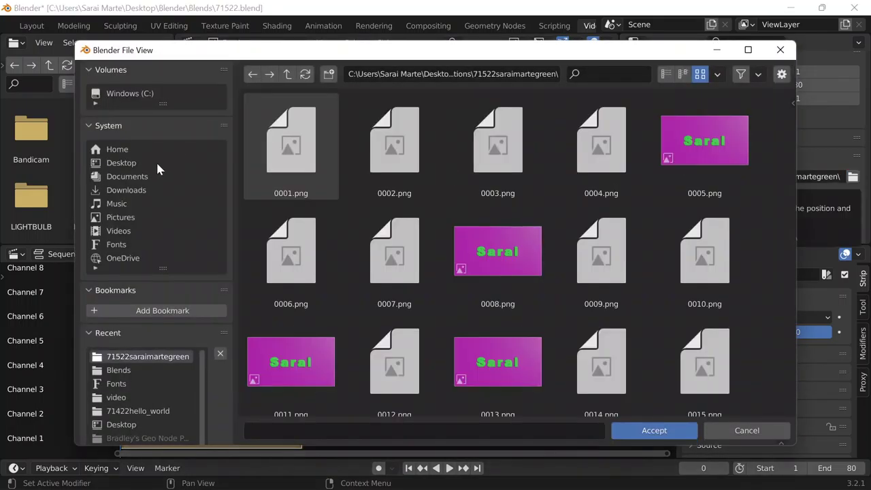
pyautogui.click(156, 164)
pyautogui.click(297, 151)
pyautogui.doubleClick(297, 151)
pyautogui.doubleClick(311, 149)
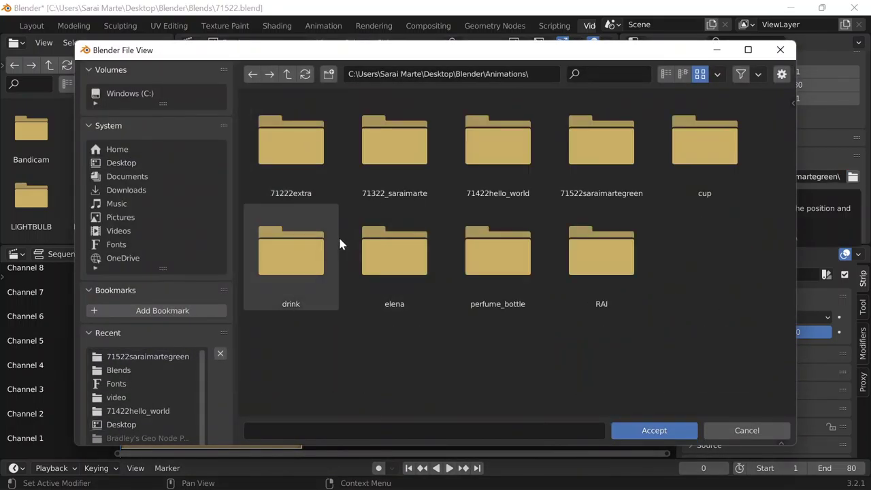
pyautogui.click(575, 188)
pyautogui.doubleClick(575, 187)
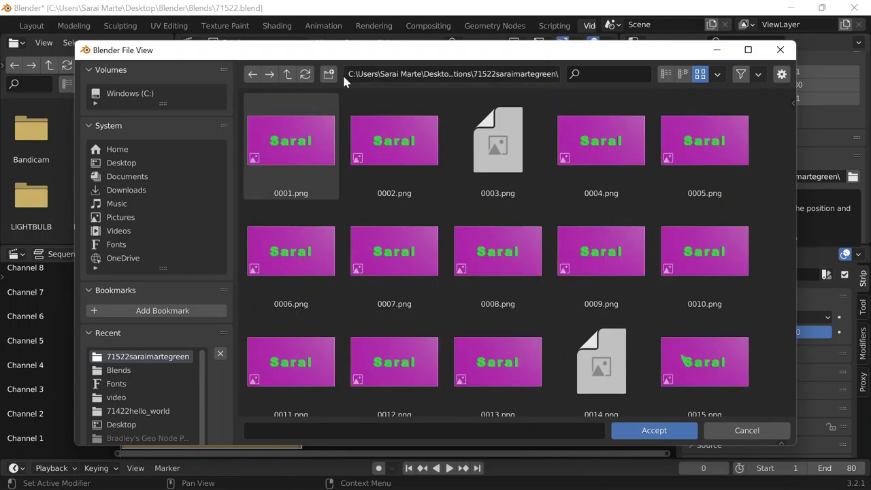
# Create a new folder named 'video', open it and accept it as the render output location
pyautogui.click(347, 74)
pyautogui.press('Return')
pyautogui.write('vid')
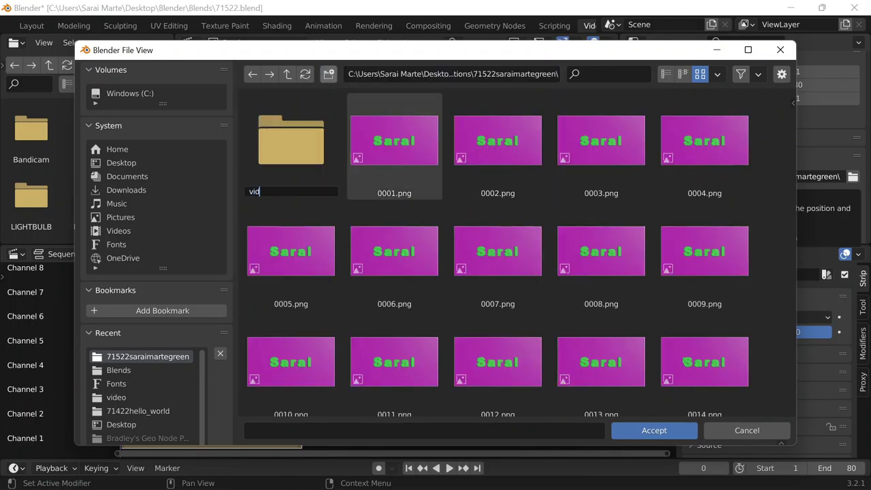
pyautogui.write('eo')
pyautogui.press('Return')
pyautogui.doubleClick(305, 116)
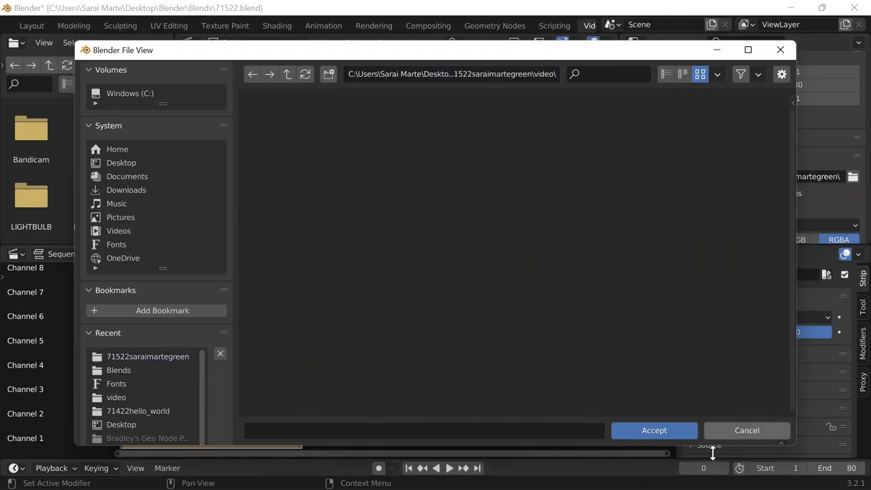
pyautogui.click(655, 430)
pyautogui.scroll(-4, 767, 179)
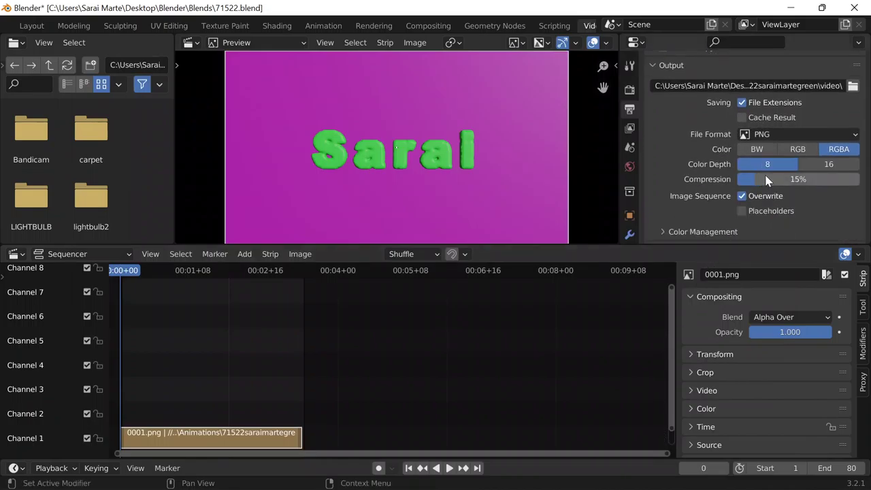
# Set output to FFmpeg Video, MPEG-4 container, High Quality, and save 71522.blend
pyautogui.click(767, 136)
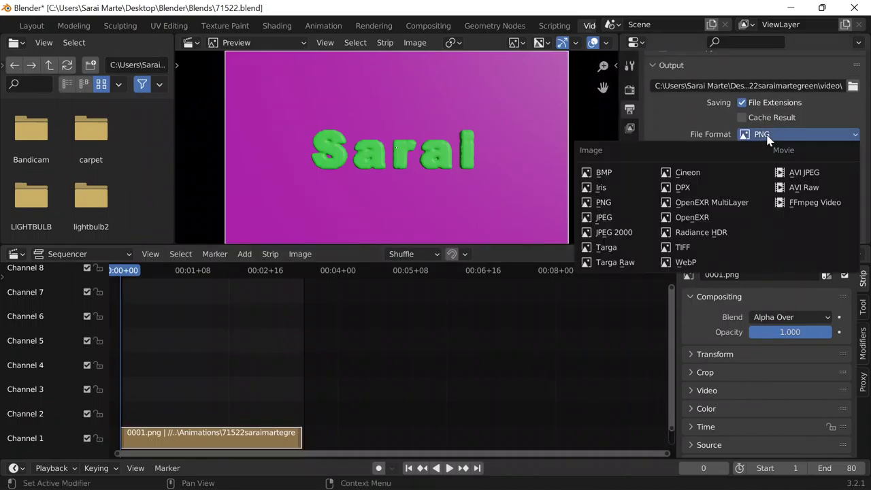
pyautogui.click(784, 203)
pyautogui.click(680, 197)
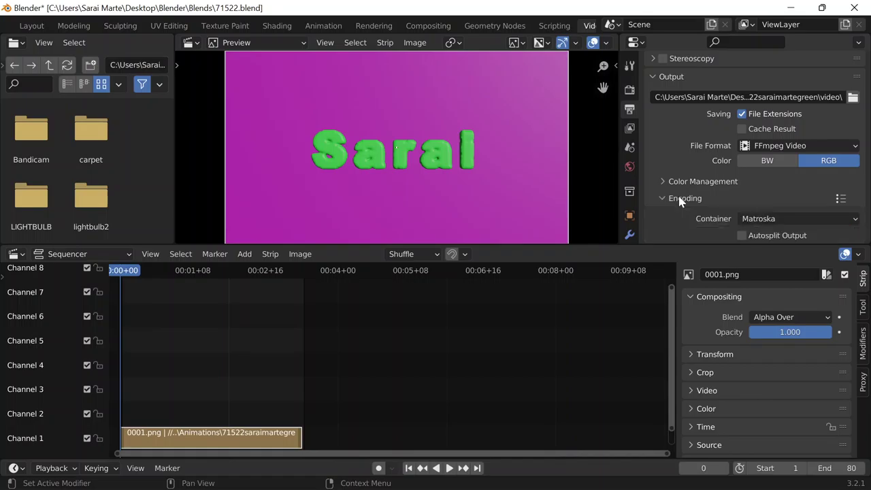
pyautogui.scroll(-3, 758, 164)
pyautogui.click(768, 147)
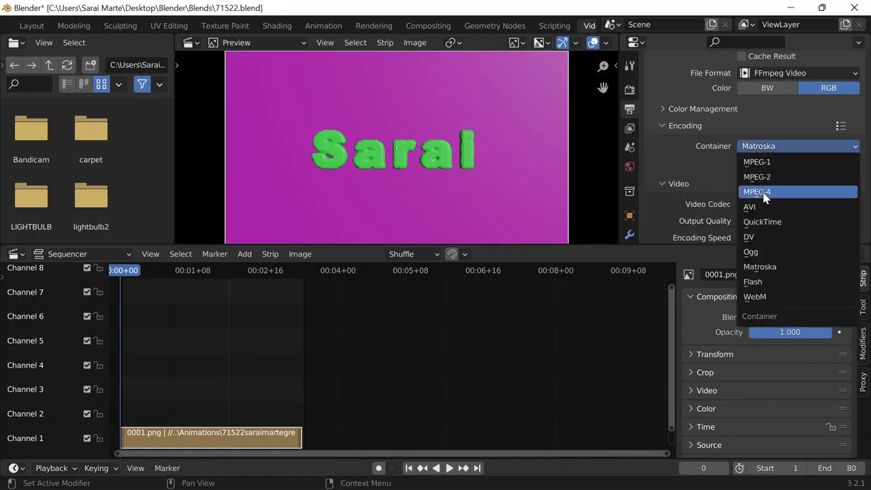
pyautogui.click(764, 192)
pyautogui.scroll(-2, 763, 170)
pyautogui.click(759, 151)
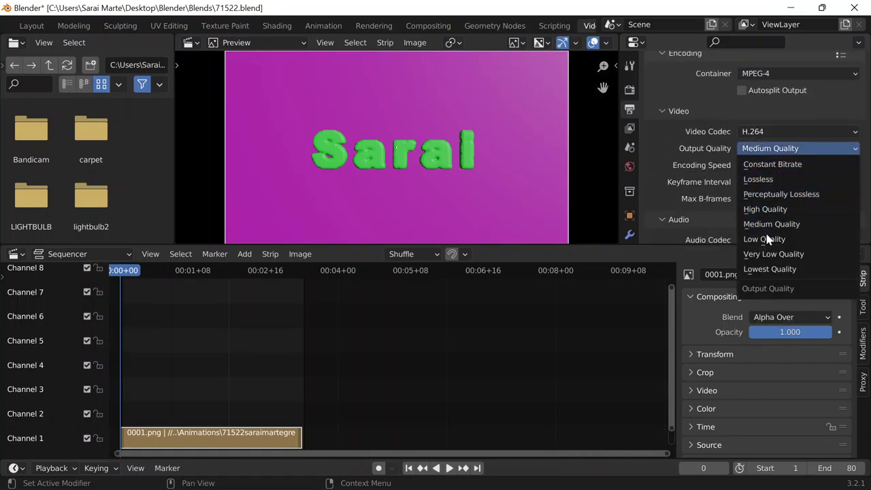
pyautogui.click(765, 209)
pyautogui.scroll(-2, 765, 206)
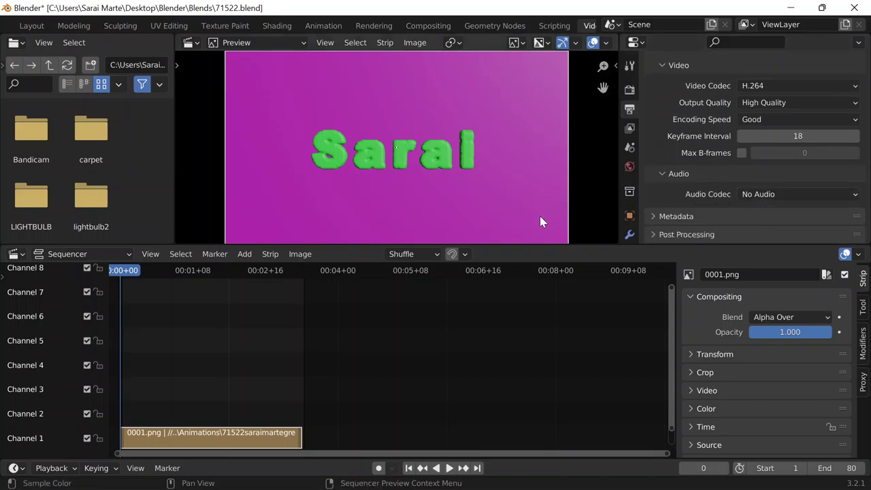
pyautogui.hotkey('ctrl', 's')
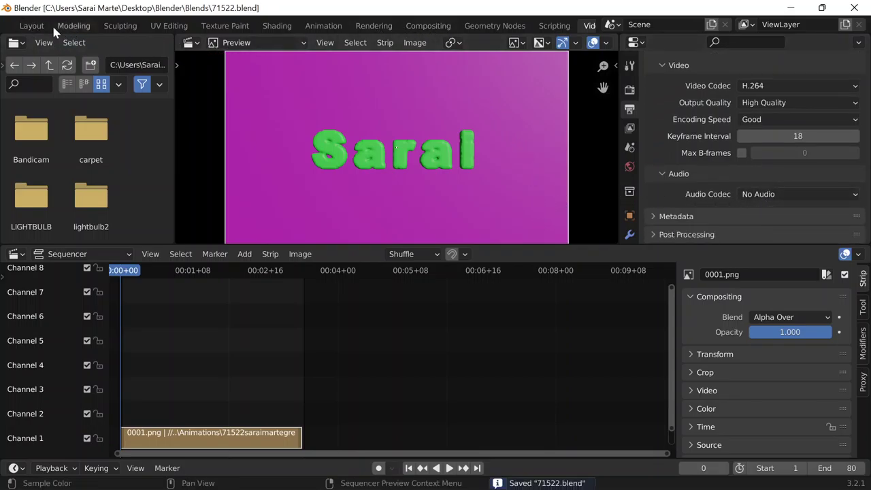
pyautogui.scroll(5, 53, 30)
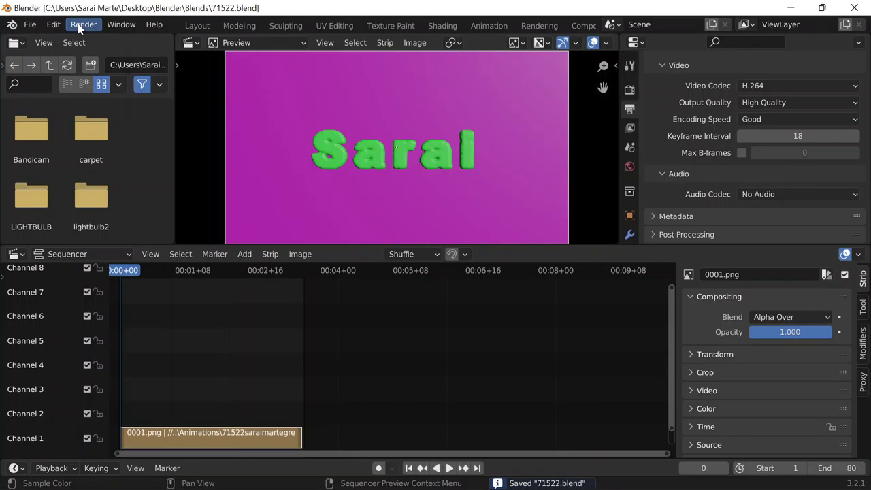
# Render the sequencer strip out as an MPEG-4 video, then open File Explorer with Win+E
pyautogui.click(83, 24)
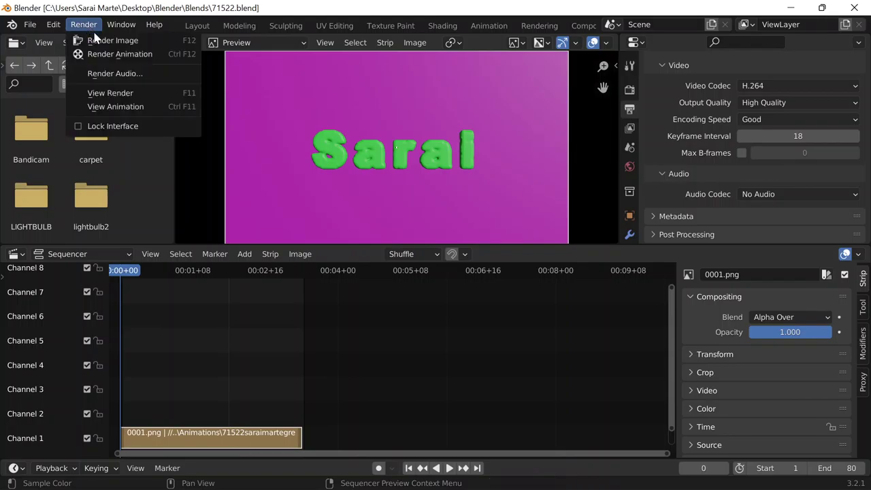
pyautogui.click(102, 53)
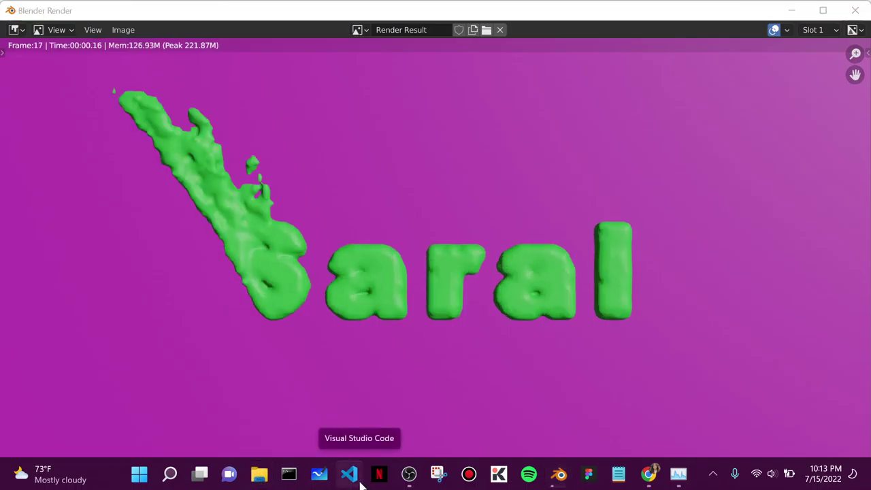
pyautogui.press('super+e')
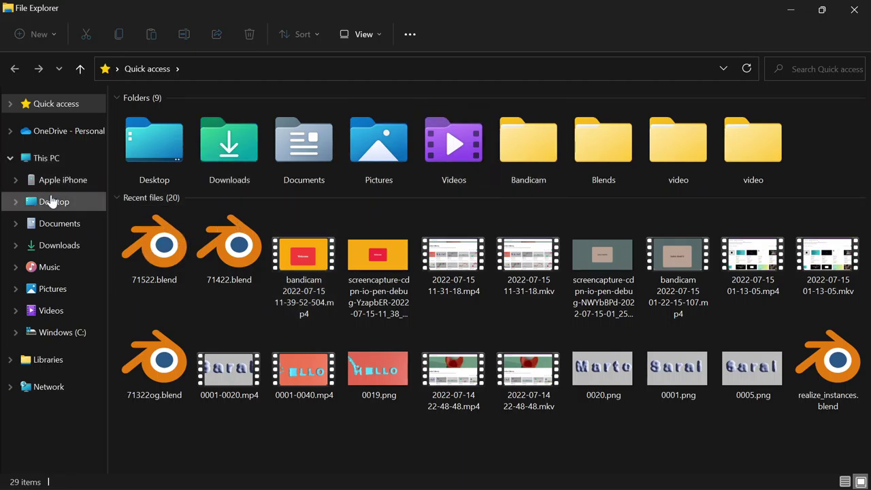
# Browse to Desktop > Blender > Animations > 71522saraimartegreen > video and open 0001-0080.mp4
pyautogui.click(52, 204)
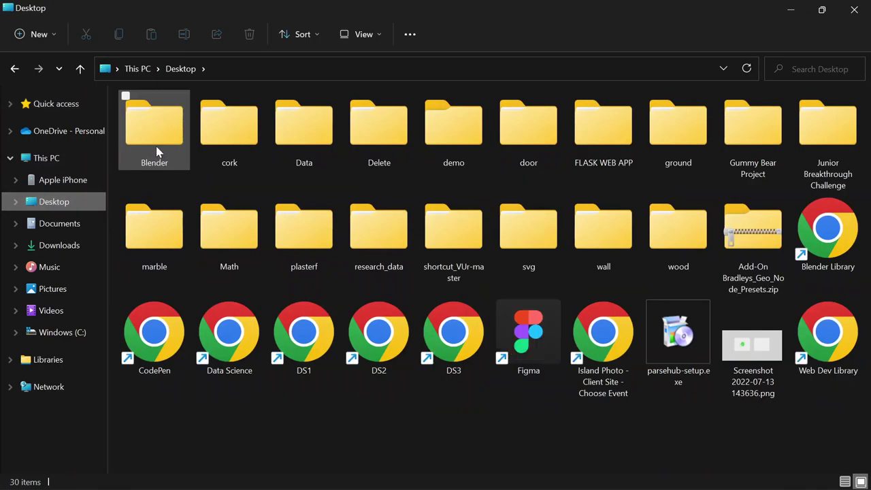
pyautogui.click(157, 148)
pyautogui.doubleClick(157, 148)
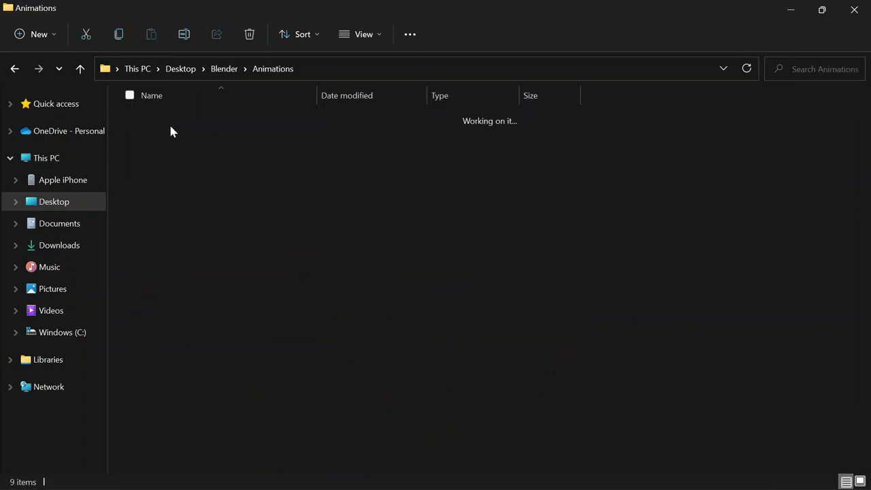
pyautogui.doubleClick(171, 188)
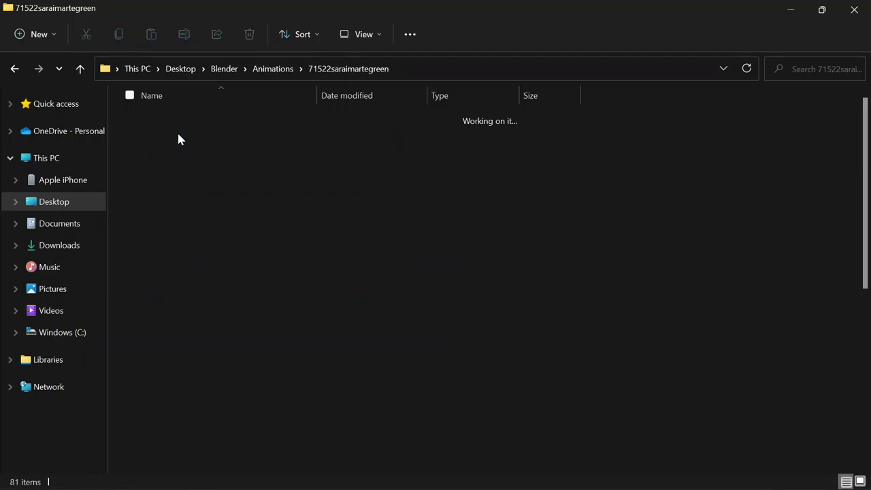
pyautogui.doubleClick(178, 136)
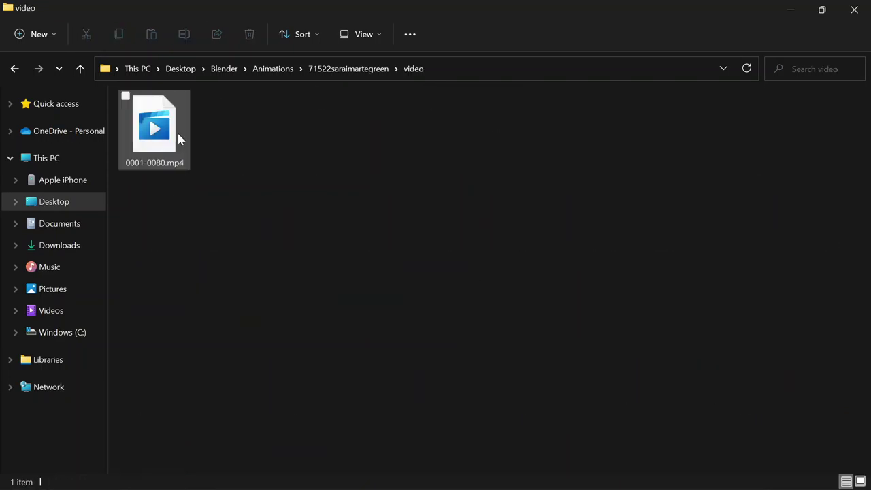
pyautogui.doubleClick(177, 131)
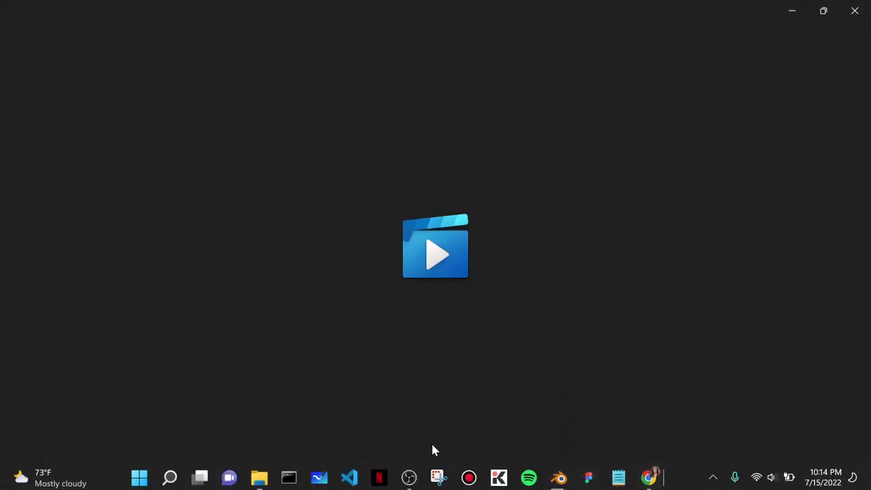
# Dismiss the can't-play error and close the failed media player window
pyautogui.moveTo(558, 475)
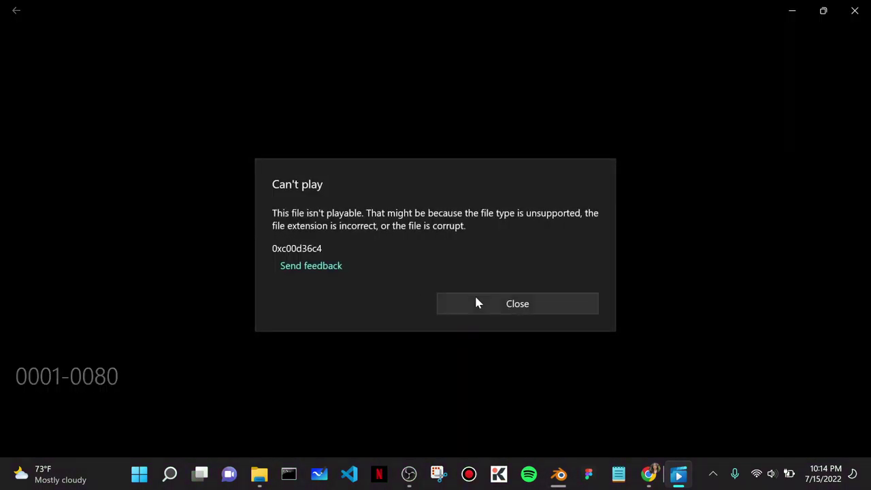
pyautogui.click(512, 306)
pyautogui.click(855, 10)
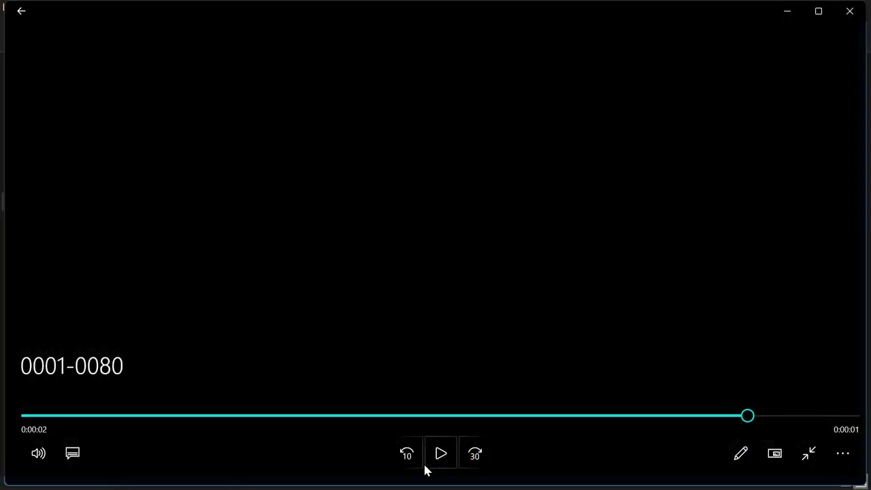
# Play the green-on-magenta morph video in Movies & TV, pausing and replaying it
pyautogui.click(442, 455)
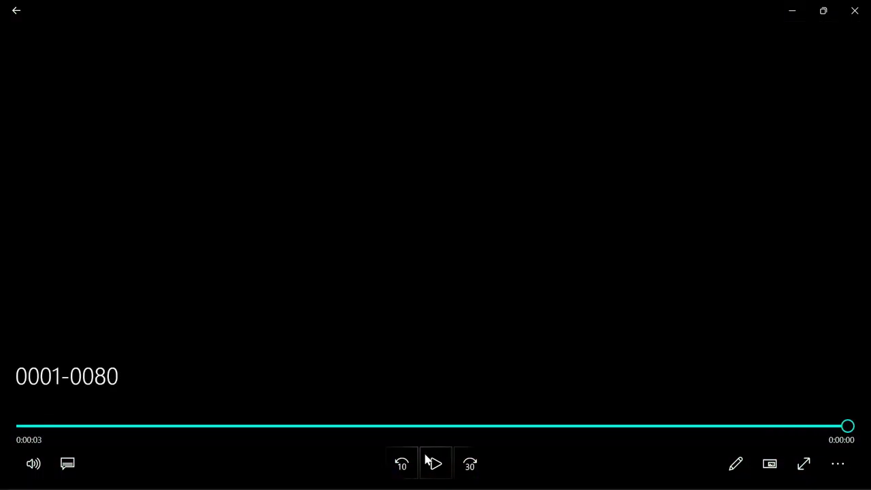
pyautogui.click(435, 464)
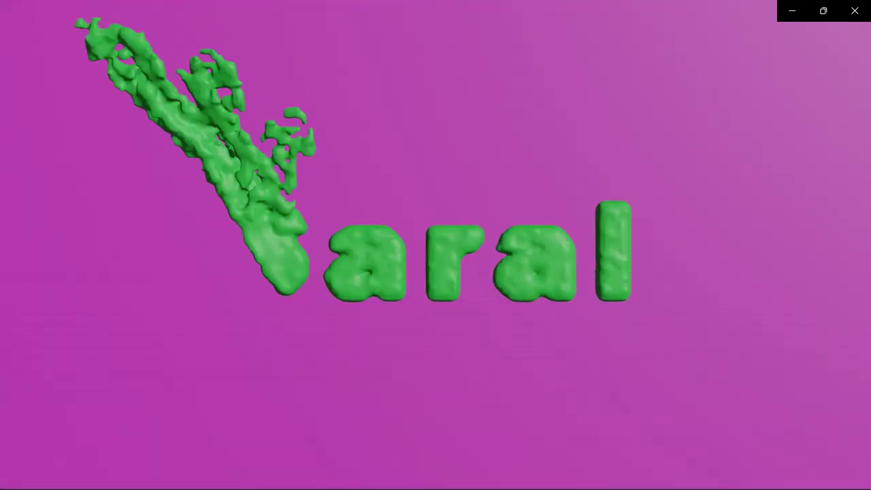
pyautogui.moveTo(426, 465)
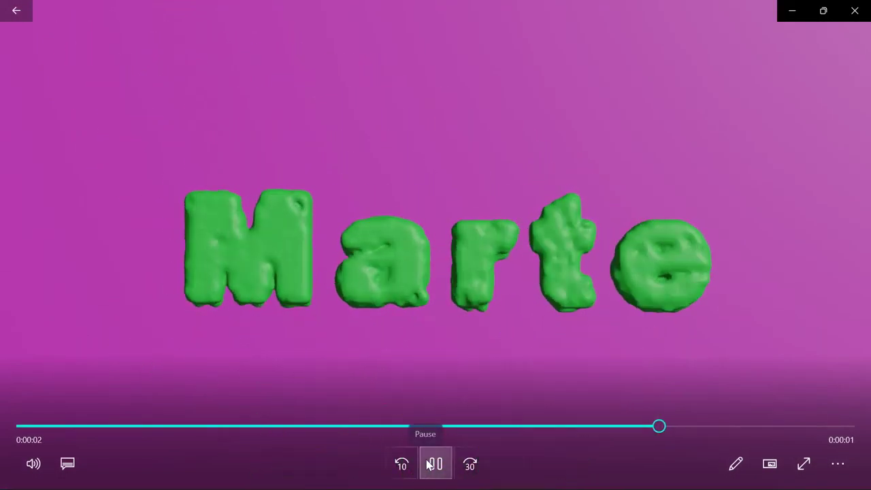
pyautogui.click(436, 463)
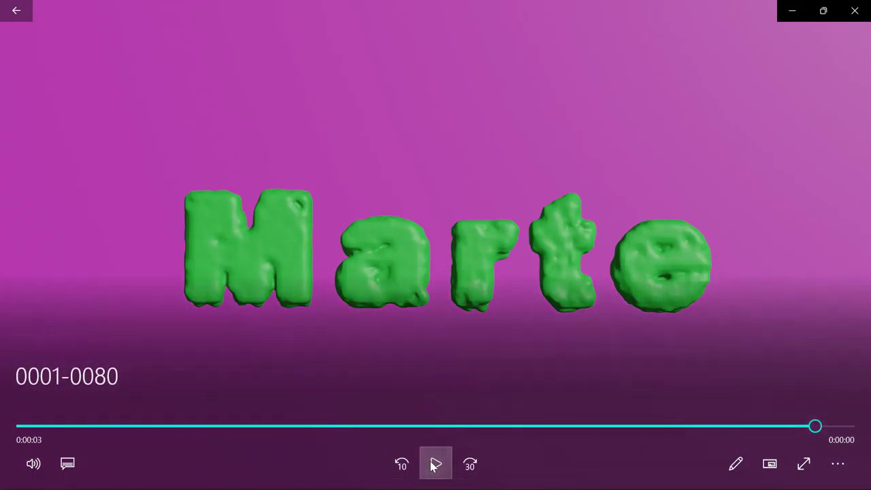
pyautogui.click(436, 463)
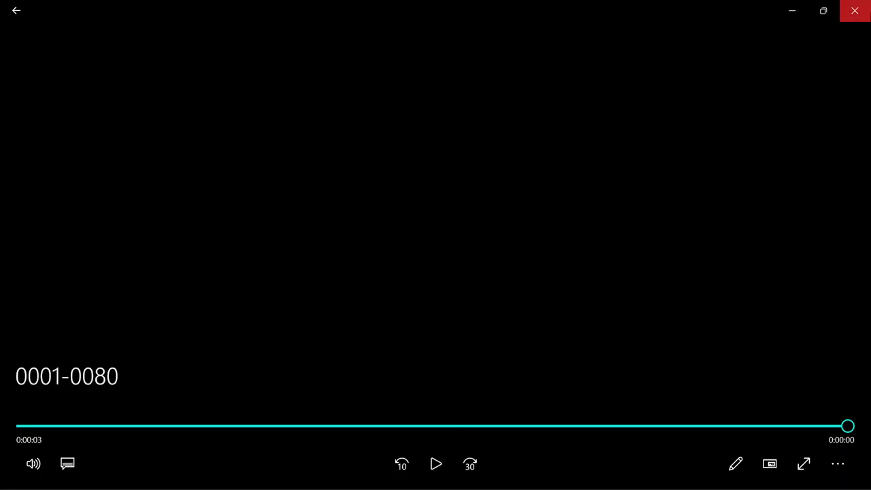
# Close Movies & TV, File Explorer and the Blender render window
pyautogui.click(855, 10)
pyautogui.click(852, 9)
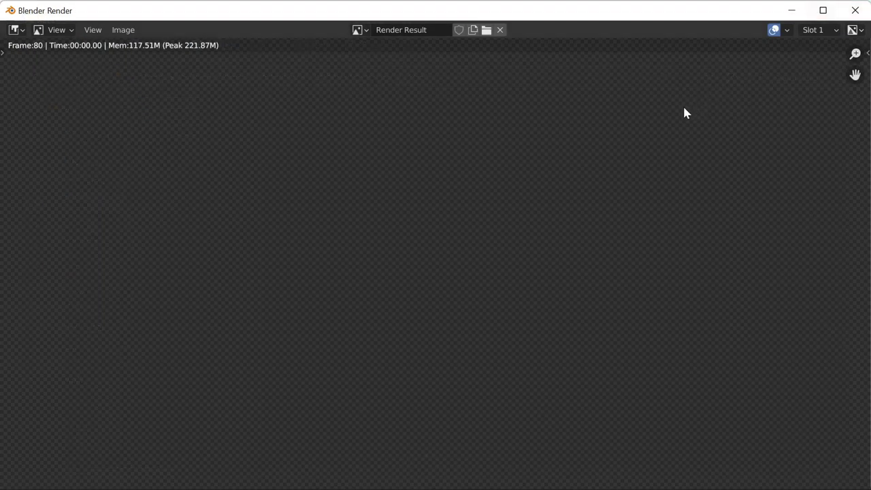
pyautogui.click(856, 10)
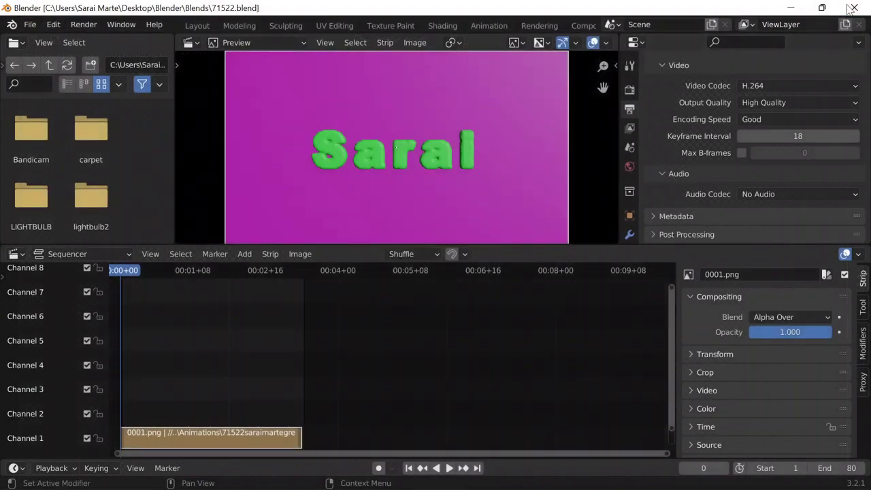